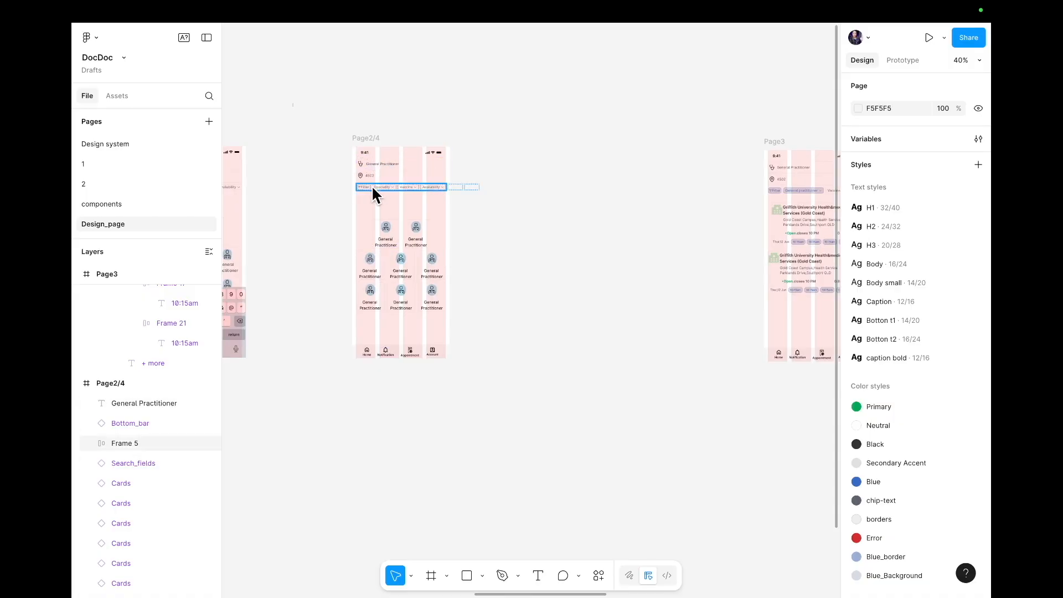
- Duplicate the Page2/4 frame and place the copy between the original and Page3
scroll(371, 185, right, 3)
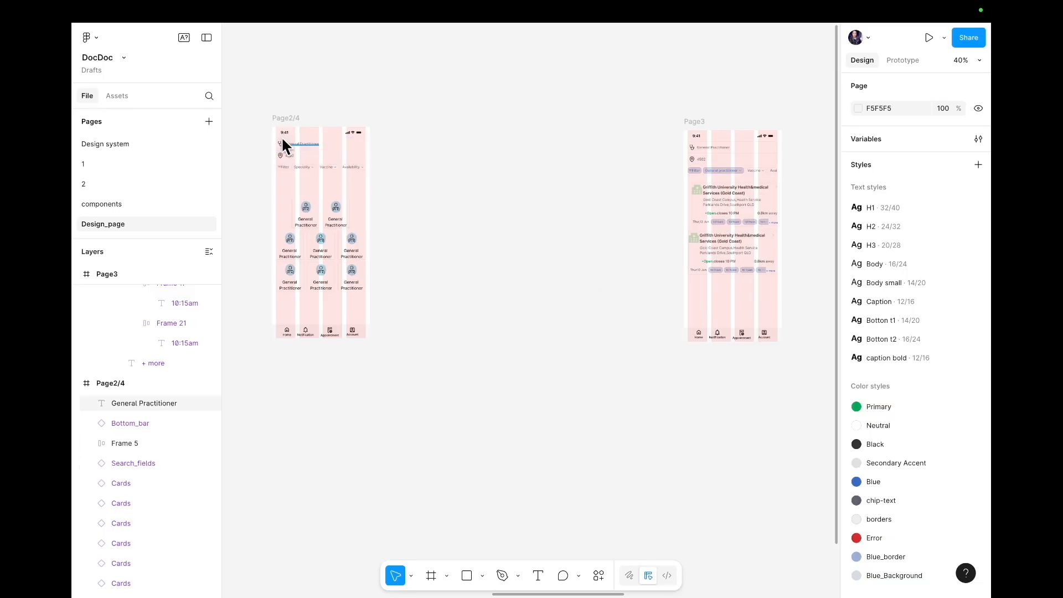
click(276, 119)
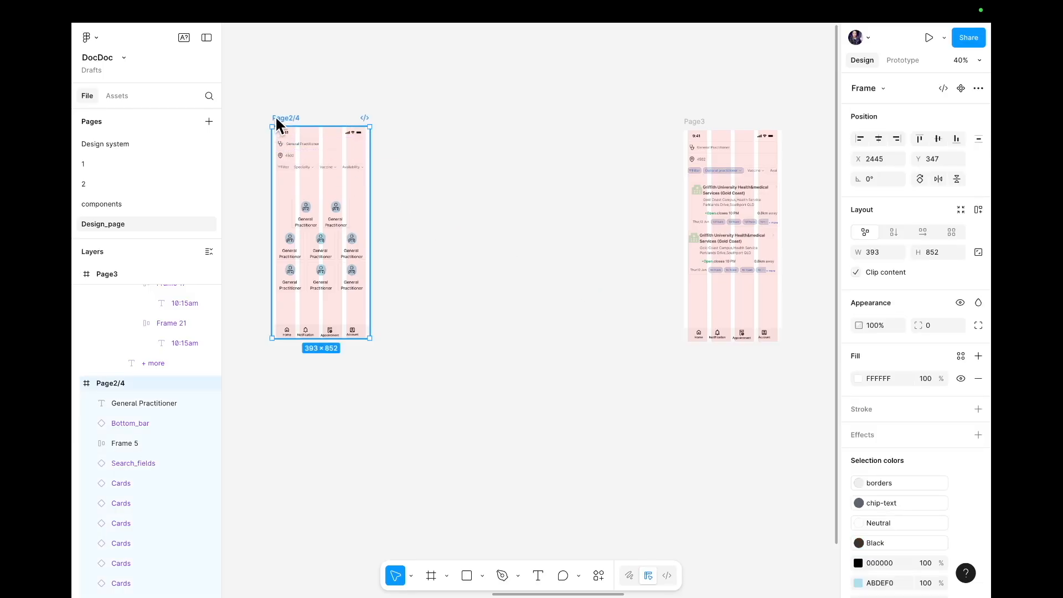
drag(286, 117, 518, 116)
click(434, 192)
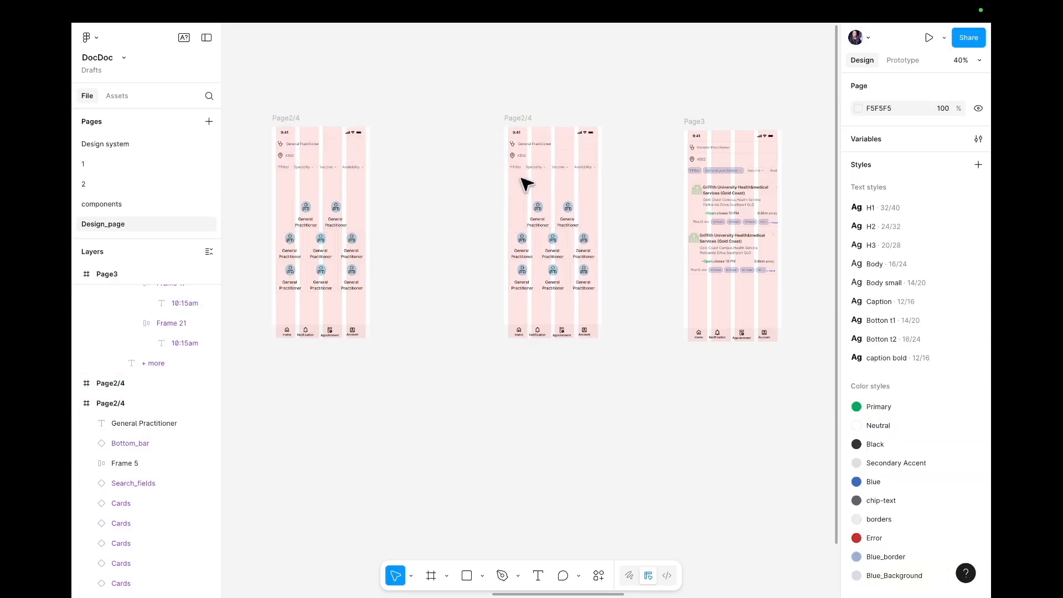
- Delete all eight General Practitioner cards from the Page2/4 copy next to Page3
scroll(520, 178, right, 3)
scroll(521, 178, up, 4)
scroll(521, 178, left, 1)
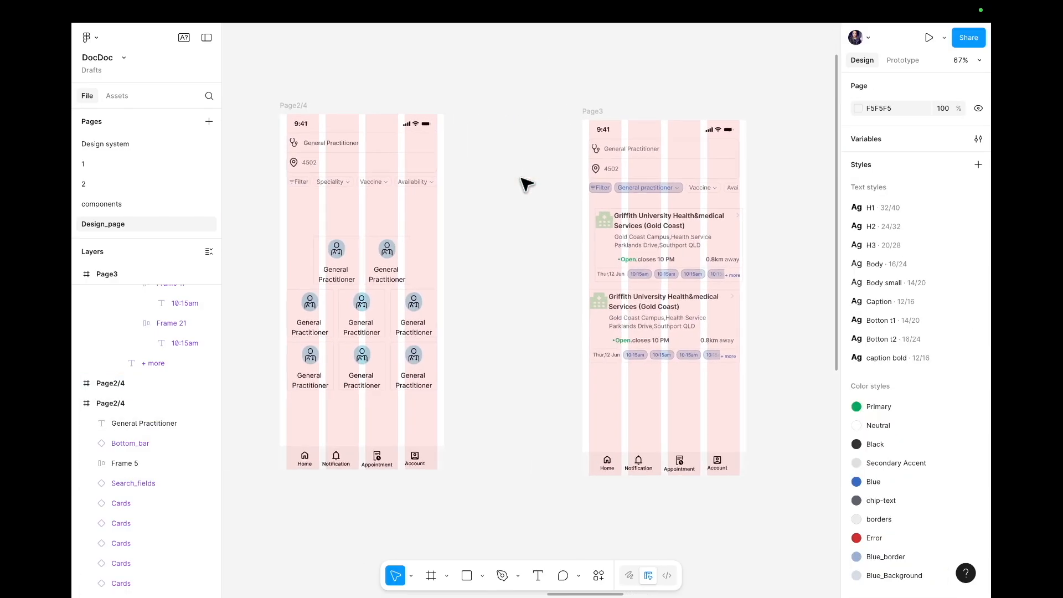
scroll(525, 183, left, 1)
scroll(526, 183, up, 1)
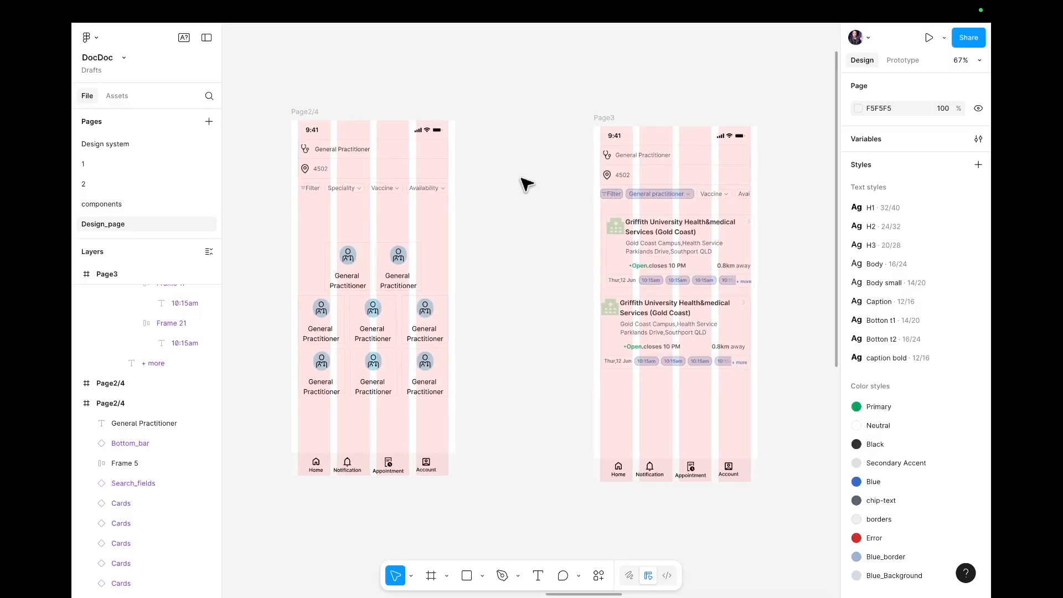
click(362, 257)
shift+click(386, 268)
shift+click(426, 323)
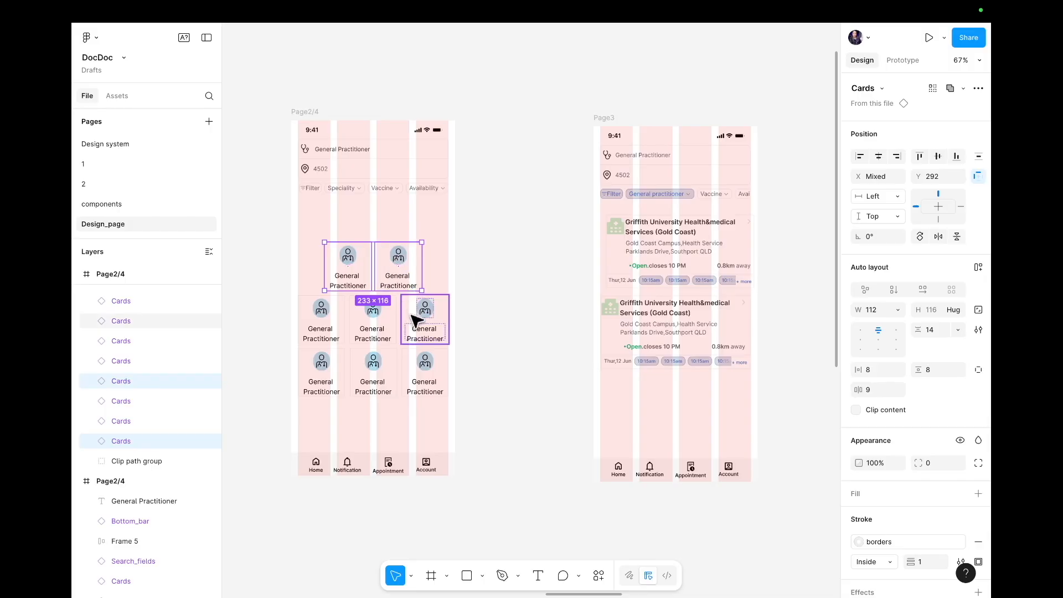
shift+click(372, 309)
shift+click(320, 312)
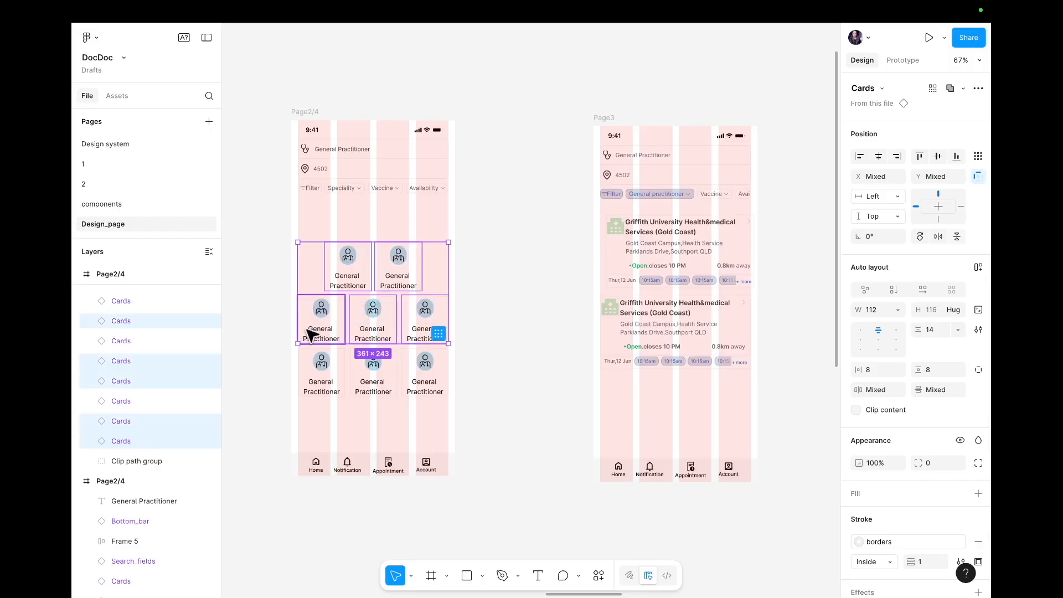
shift+click(310, 362)
shift+click(387, 370)
shift+click(424, 366)
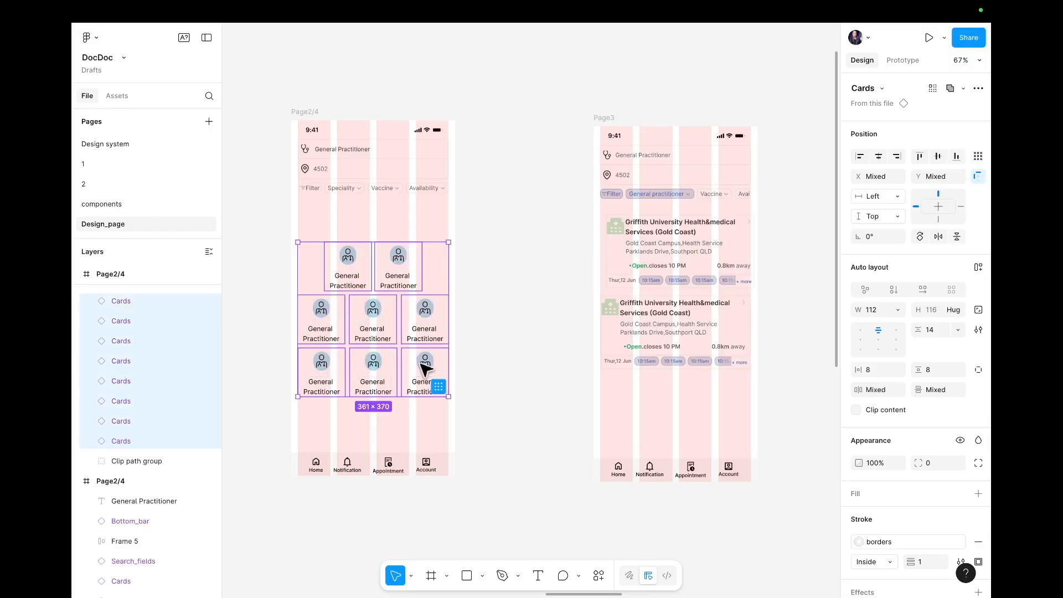
key(Delete)
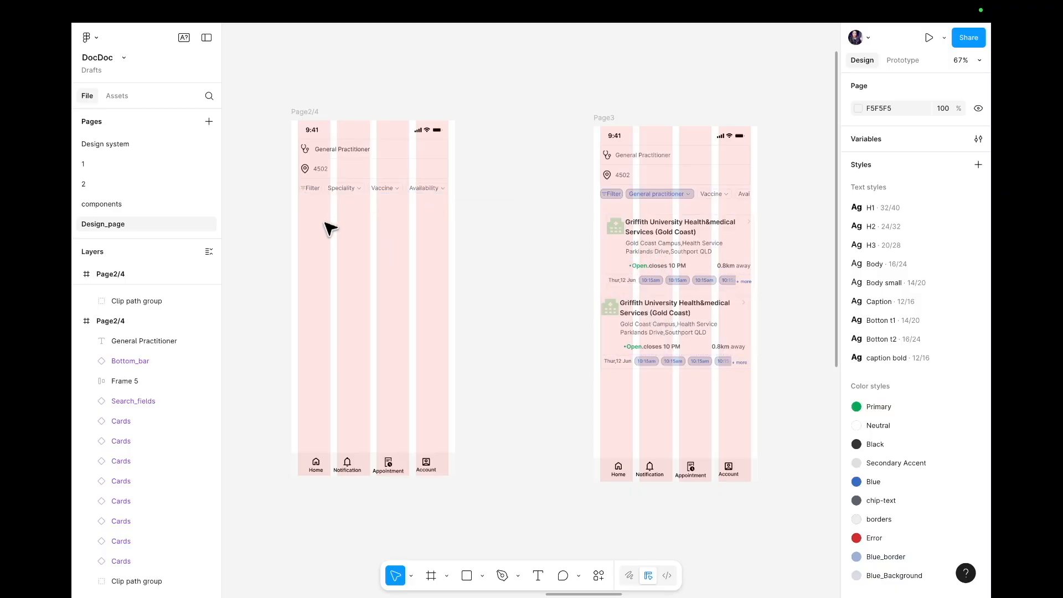
- Check the fill and stroke styles of the Filter chip on Page3 as a reference for the copied frame's chips
scroll(330, 228, up, 5)
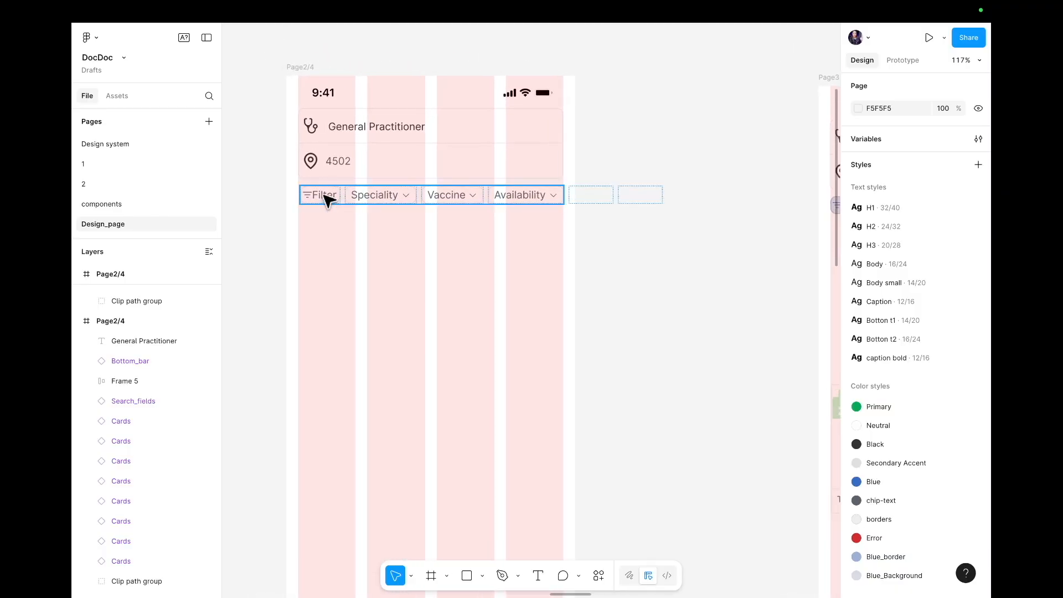
click(335, 199)
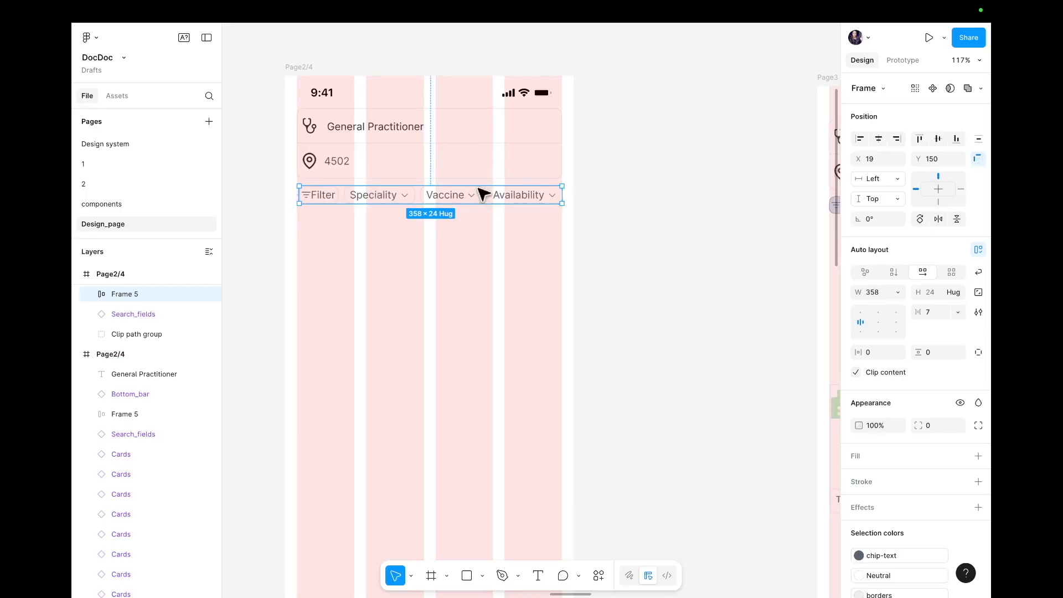
scroll(486, 194, right, 6)
double_click(657, 197)
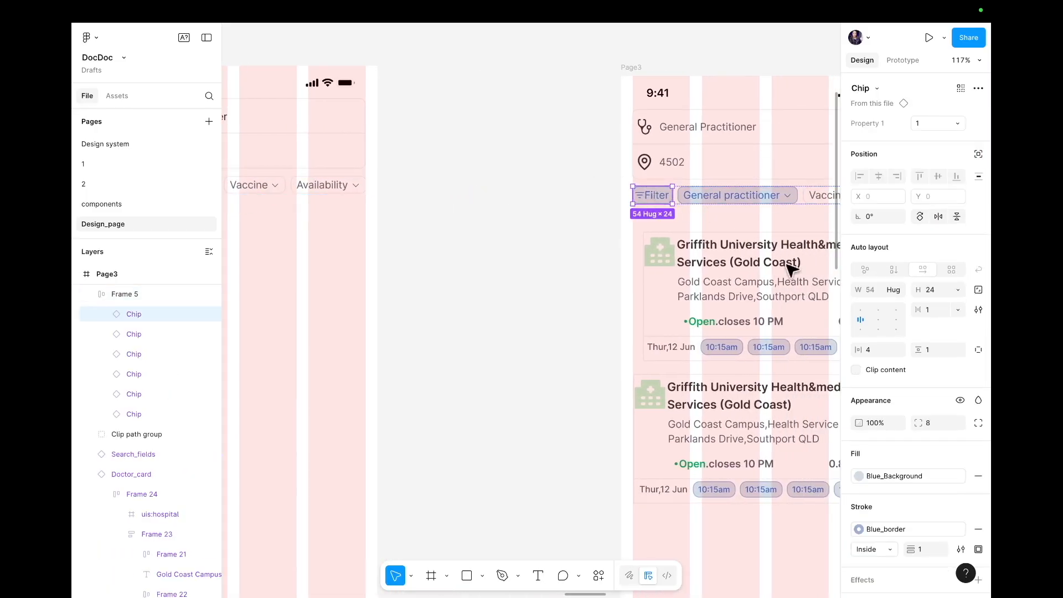
scroll(772, 443, left, 2)
scroll(510, 332, left, 6)
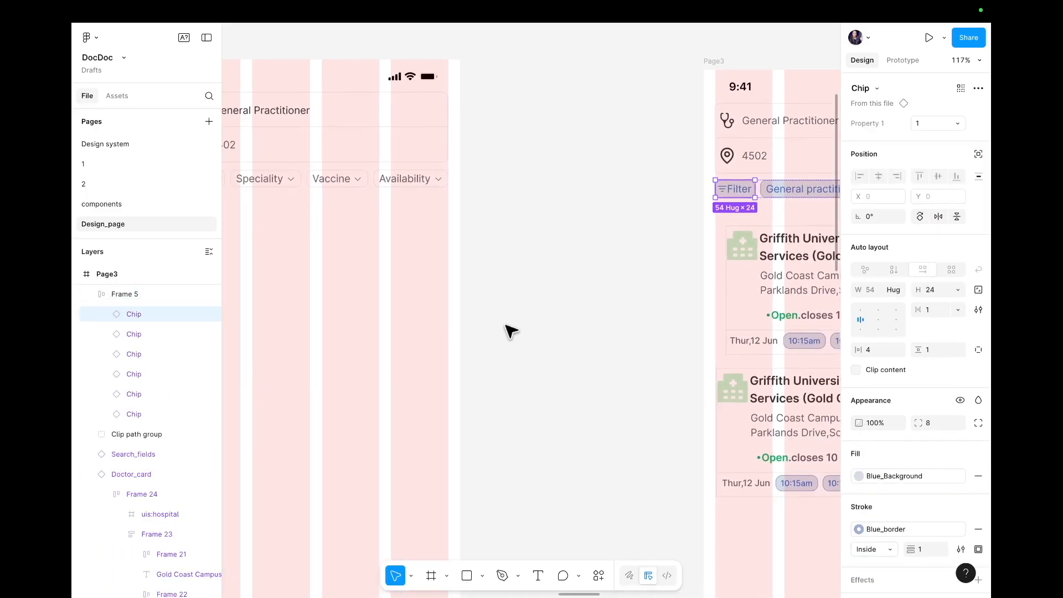
- Apply the Blue_border colour style to the fill of the Filter chip in the Page2/4 copy
double_click(370, 196)
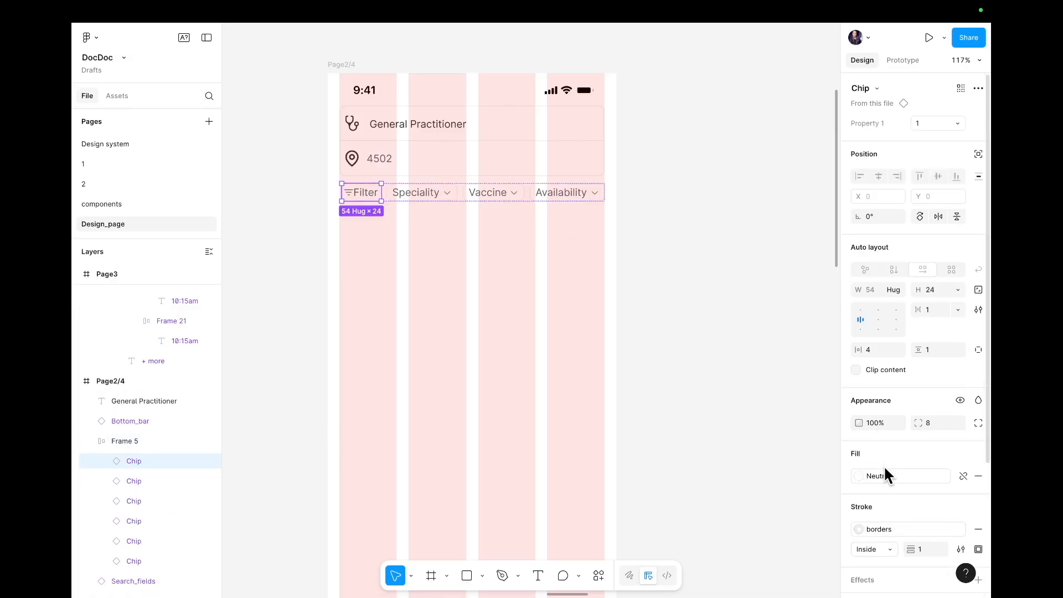
click(863, 474)
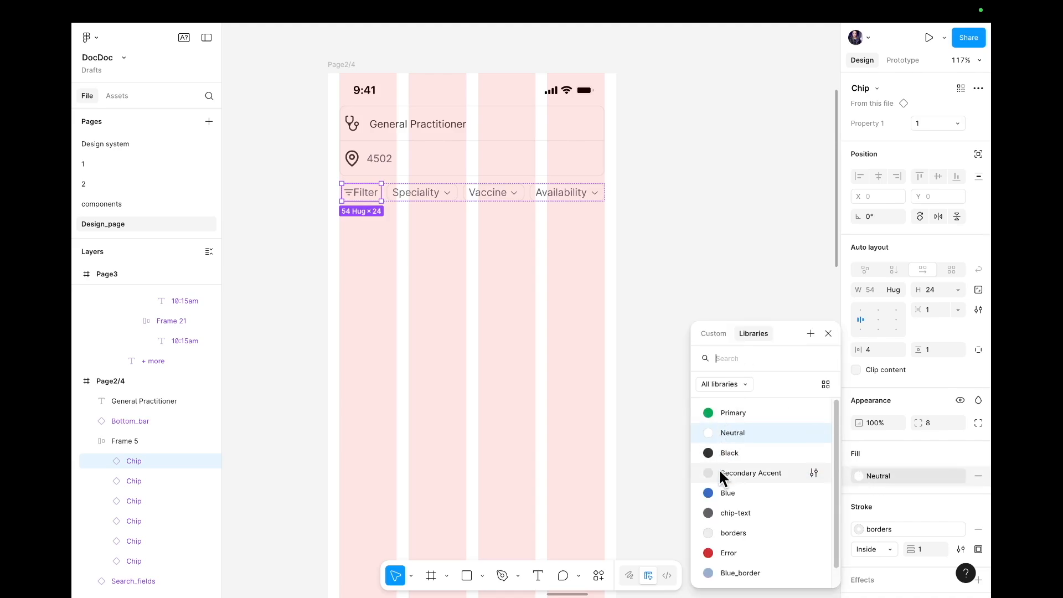
click(741, 573)
click(576, 474)
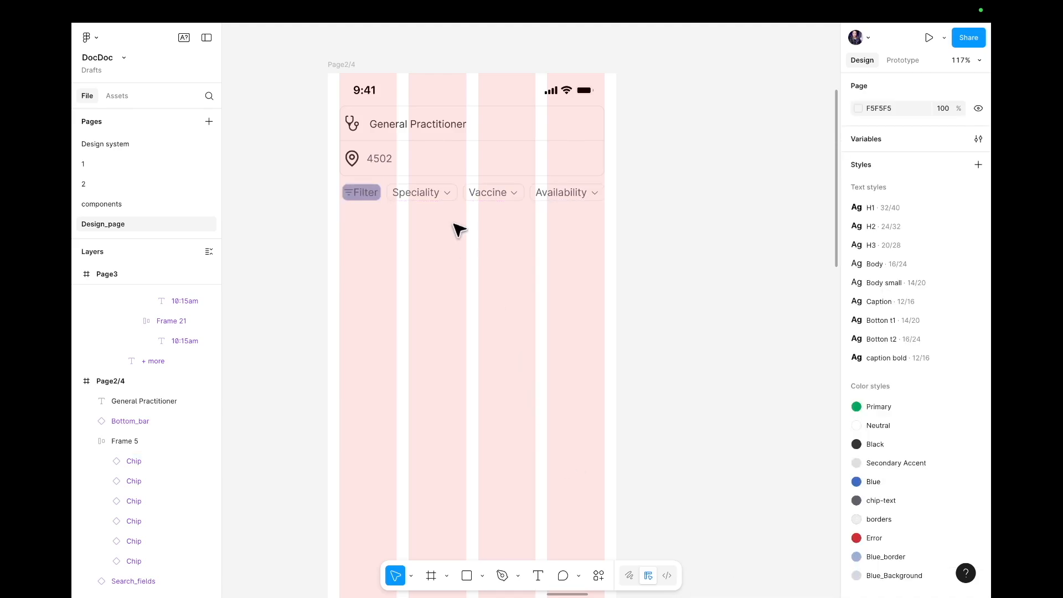
- Set the Filter chip's fill in the Page2/4 copy to the Blue_Background colour style
scroll(439, 206, down, 3)
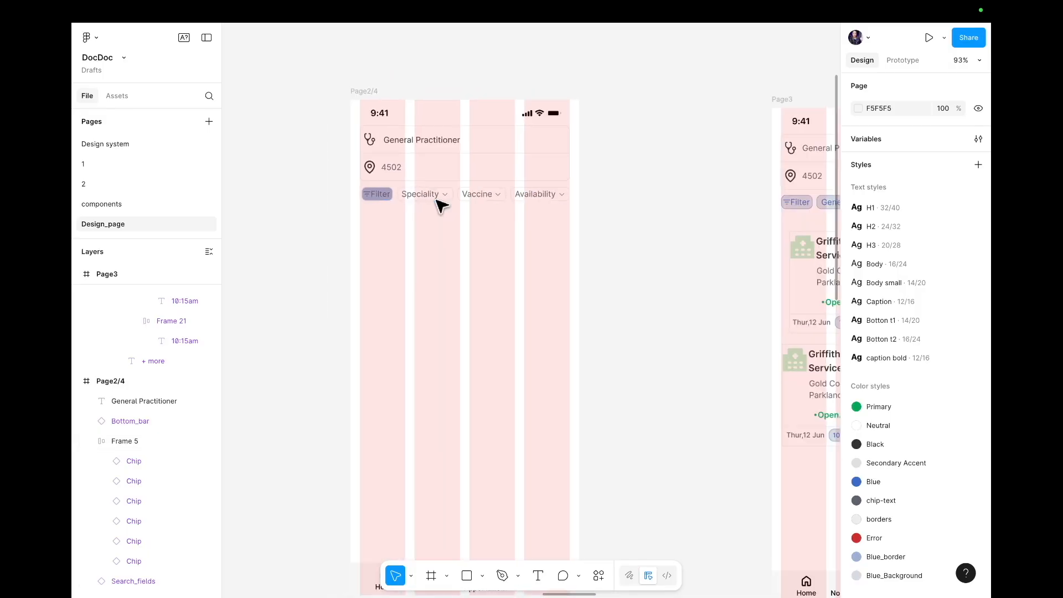
scroll(441, 206, right, 5)
scroll(438, 204, left, 3)
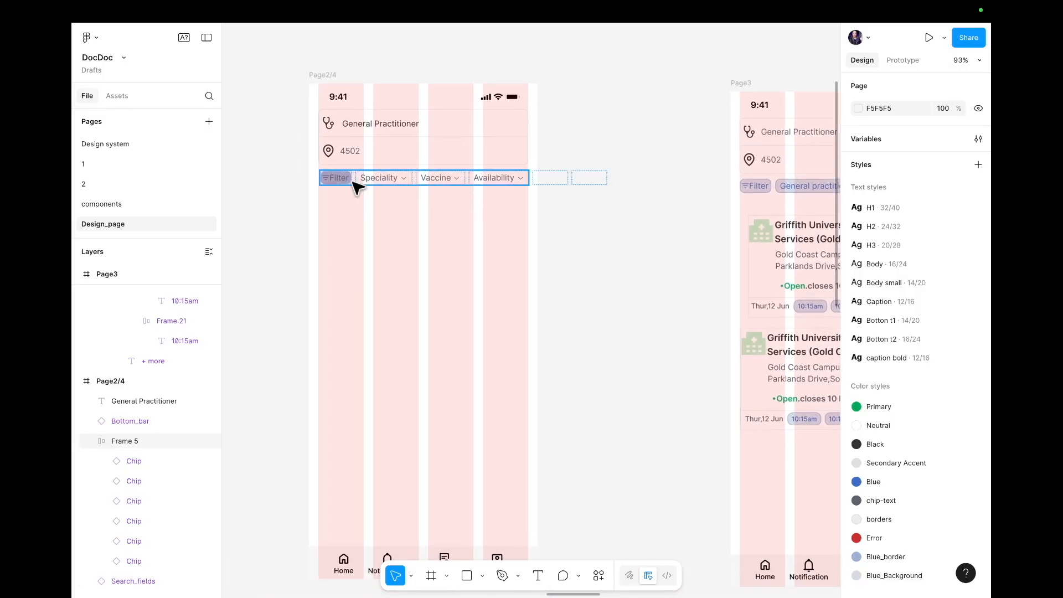
double_click(346, 178)
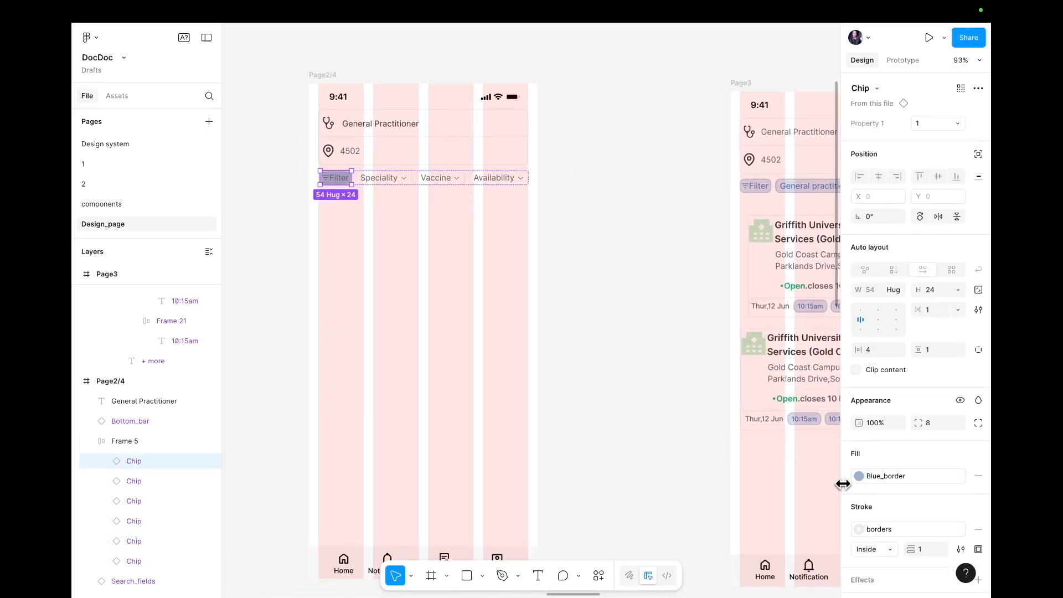
click(859, 476)
click(747, 572)
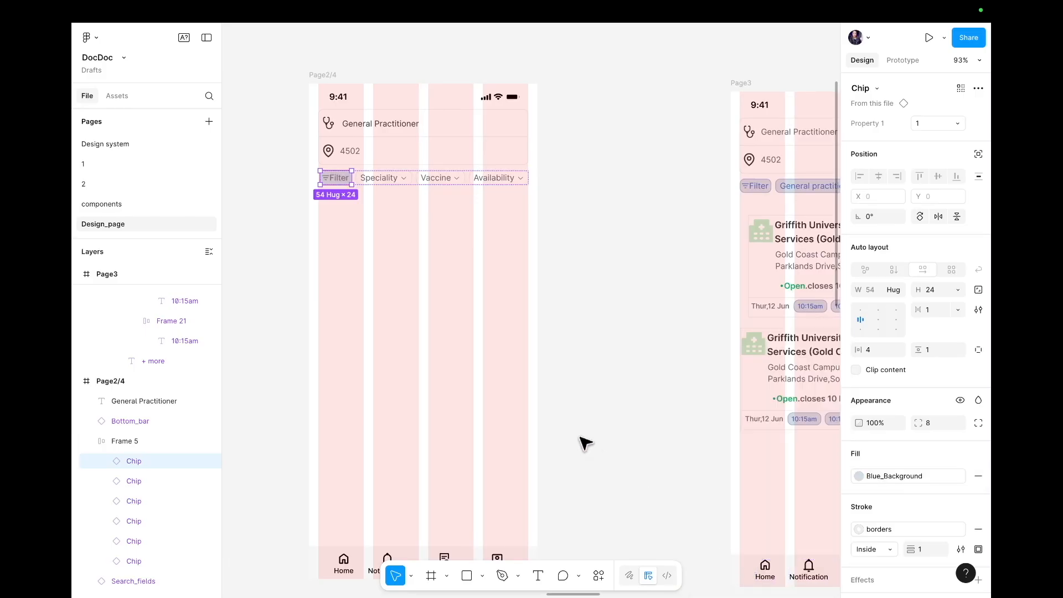
click(581, 440)
- Change the Speciality chip's text in the Page2/4 copy to "General Practitioner"
scroll(422, 212, up, 3)
scroll(422, 208, down, 3)
scroll(473, 240, left, 3)
scroll(473, 240, up, 3)
scroll(477, 246, right, 1)
click(465, 171)
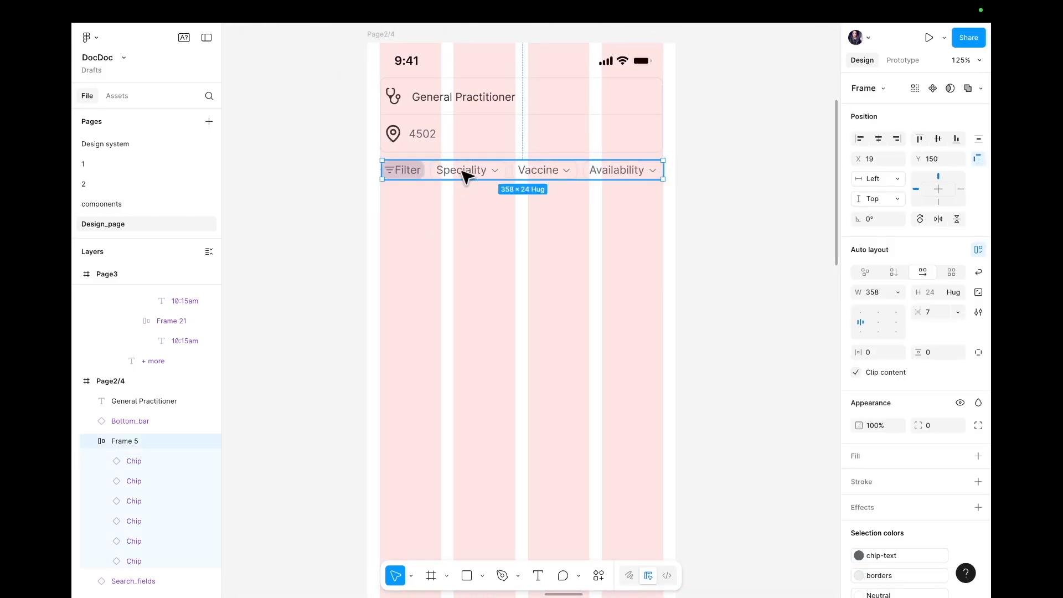
double_click(463, 171)
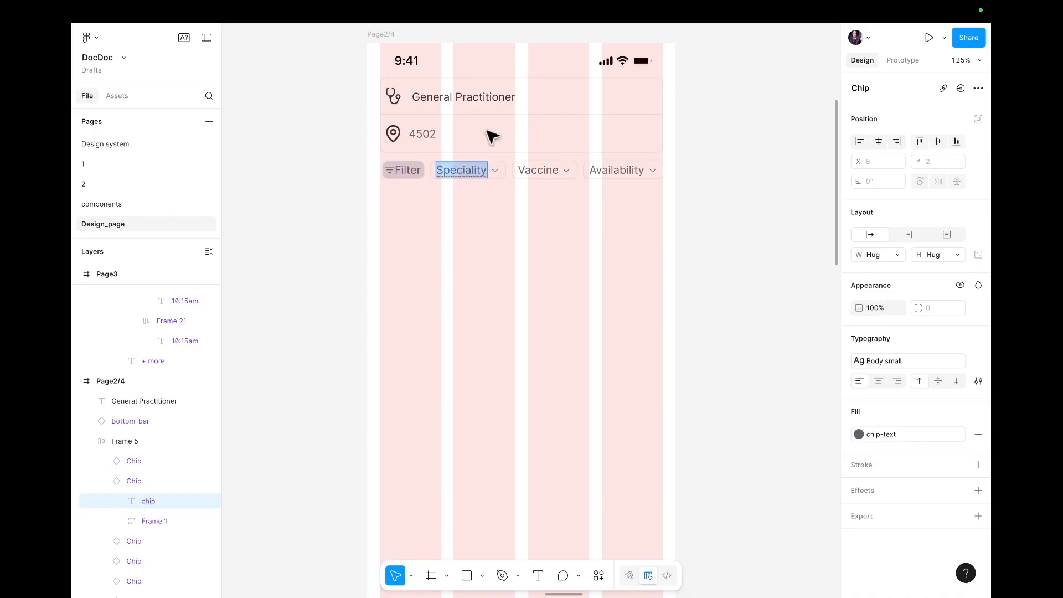
triple_click(487, 95)
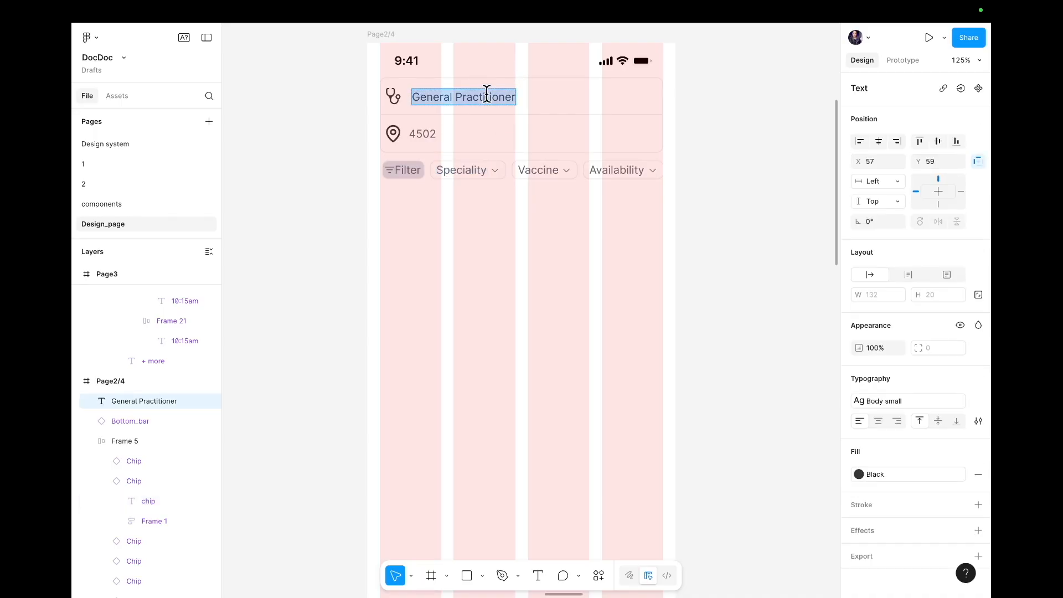
double_click(477, 170)
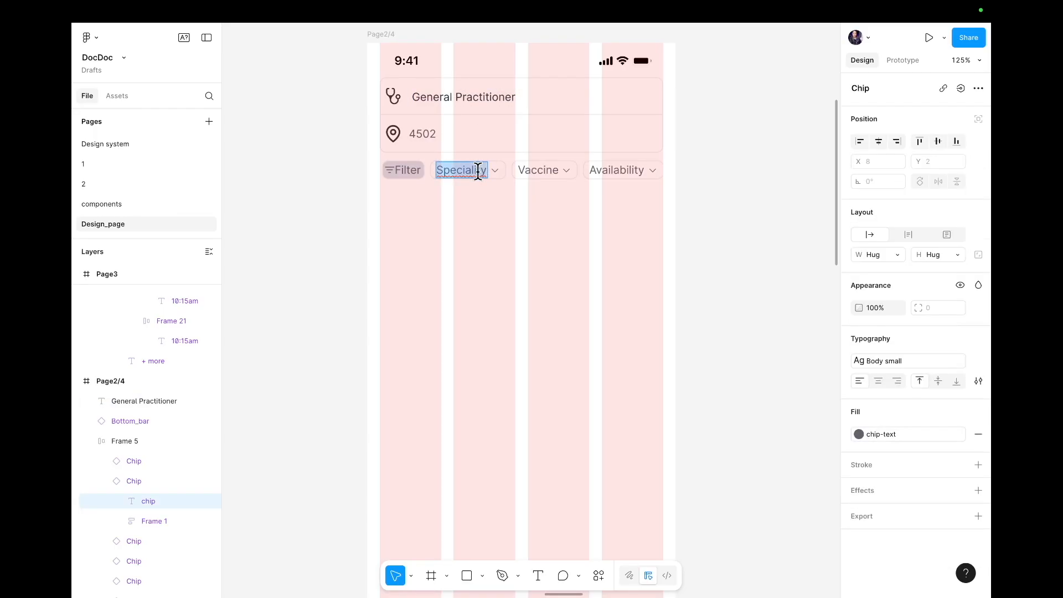
text(General)
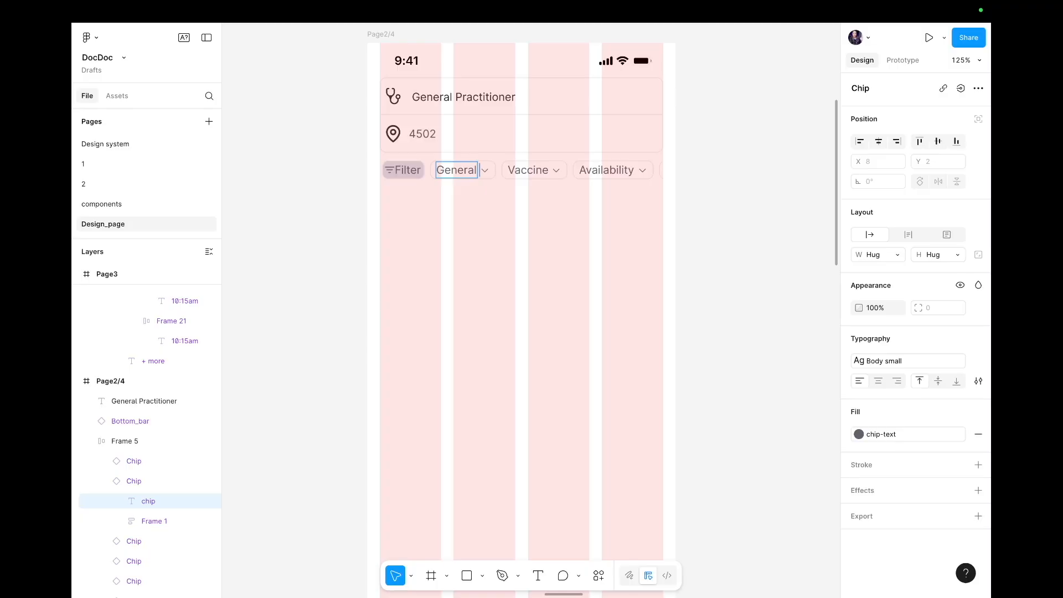
text( Practition)
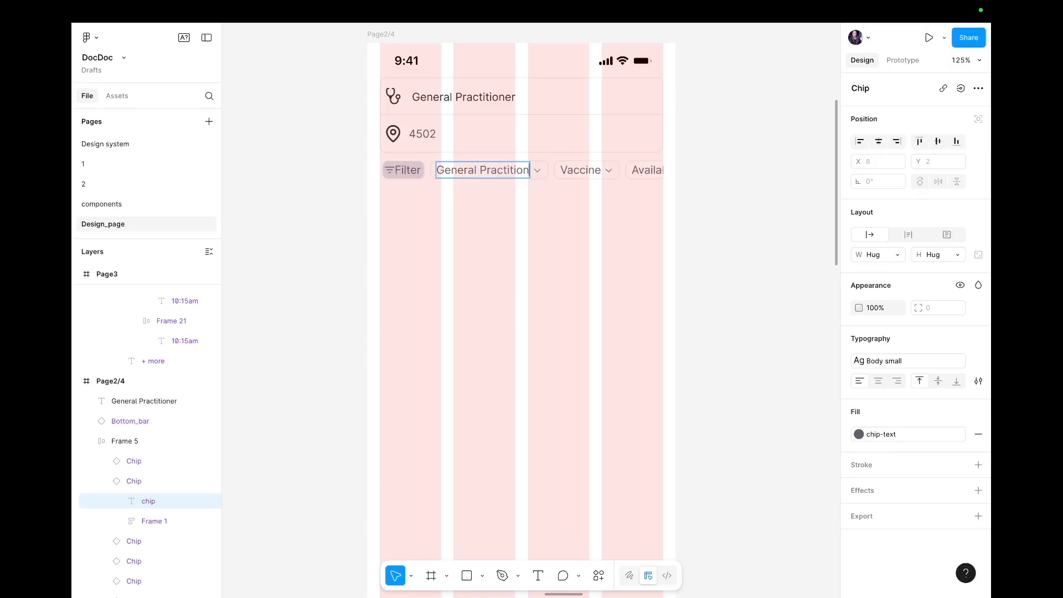
text(er)
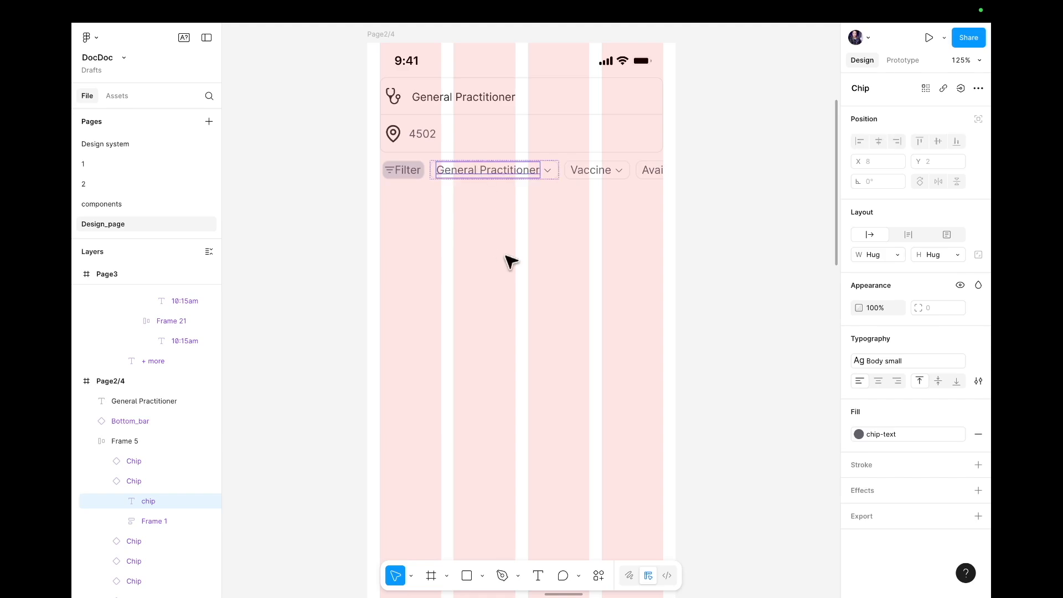
- Fill the General Practitioner chip with the colour sampled from the Filter chip, D5DBE6
click(399, 171)
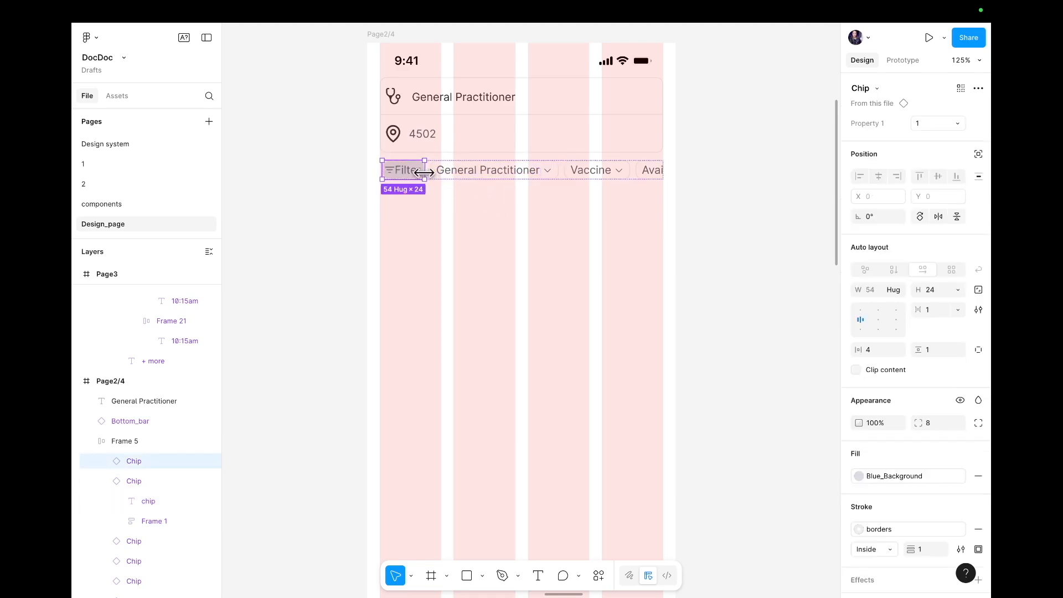
click(462, 176)
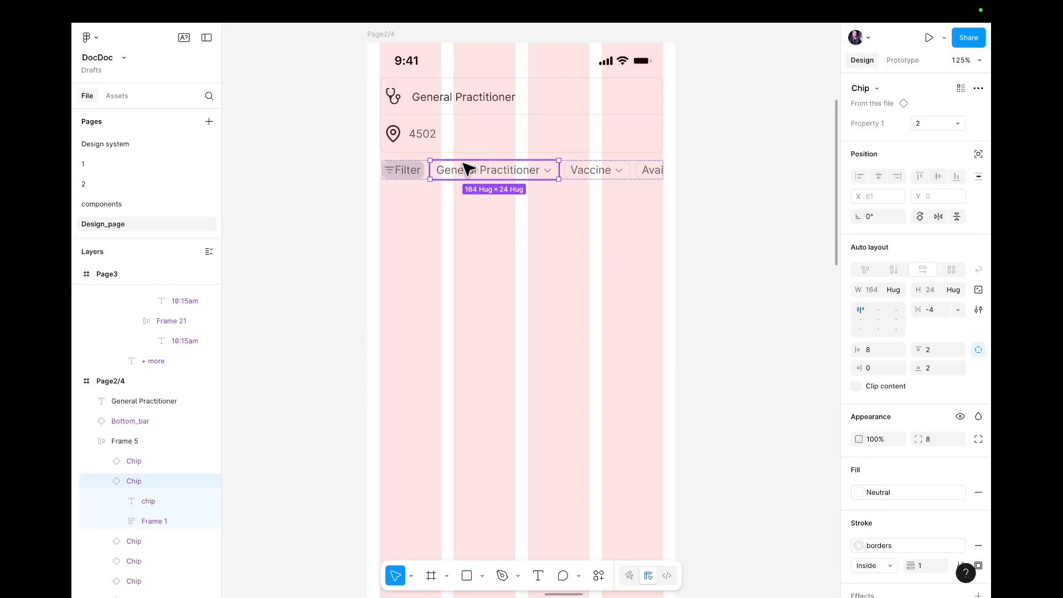
key(i)
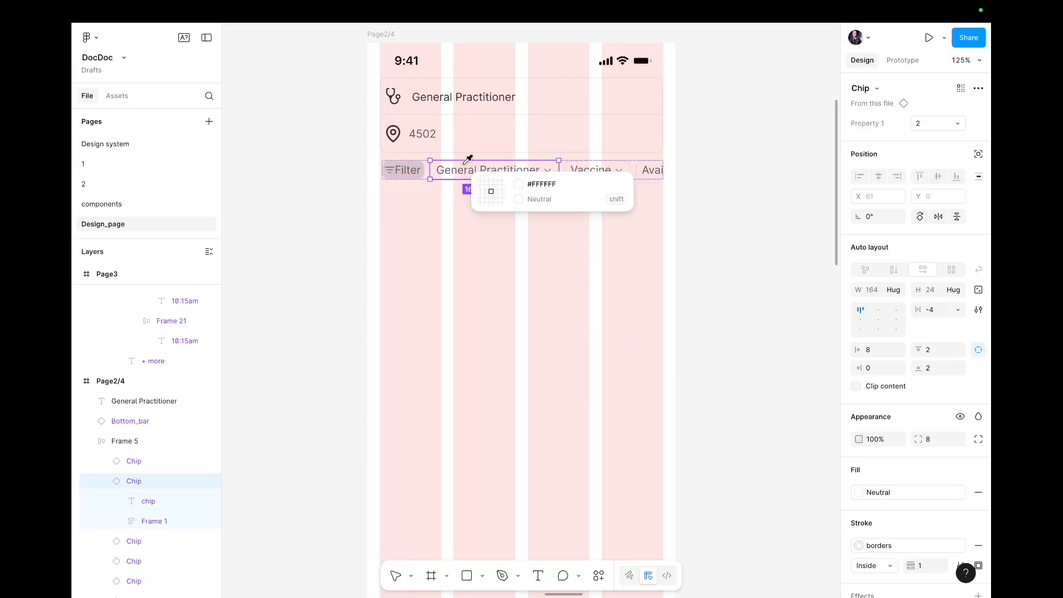
click(400, 161)
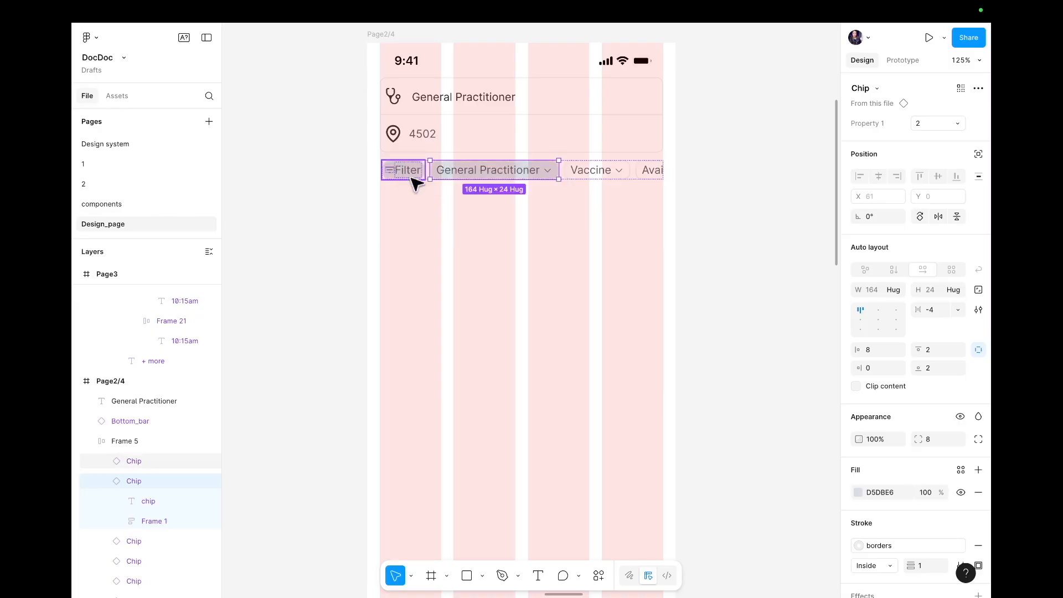
click(486, 227)
- Compare the Page2/4 copy's layout and filter chips with the Page3 screen
scroll(564, 246, down, 5)
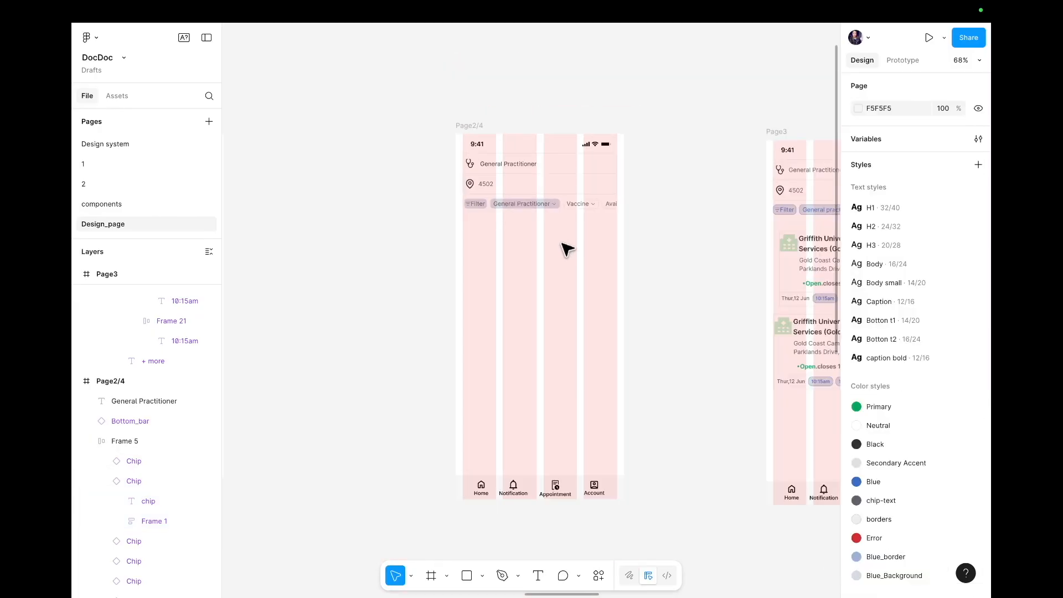
scroll(566, 248, left, 2)
scroll(566, 248, up, 1)
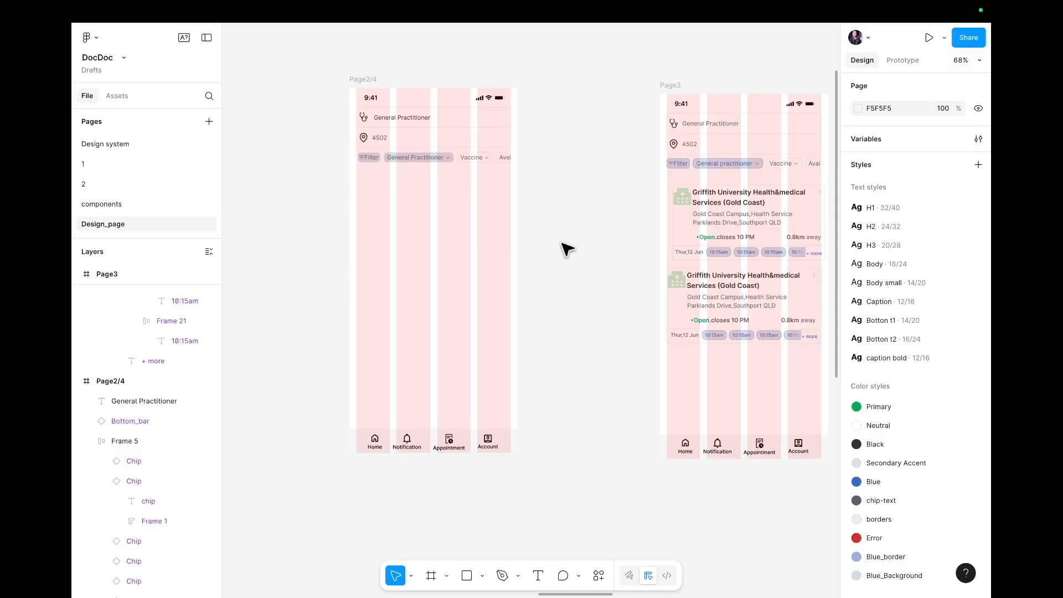
scroll(552, 192, right, 3)
scroll(552, 192, left, 2)
scroll(552, 193, left, 1)
scroll(551, 192, down, 1)
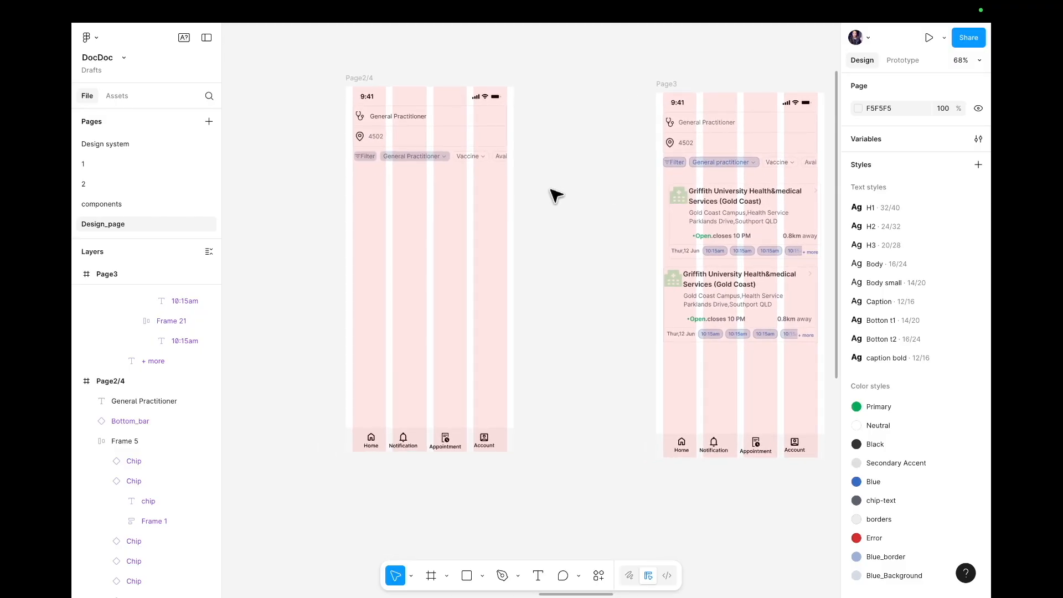
scroll(555, 195, up, 5)
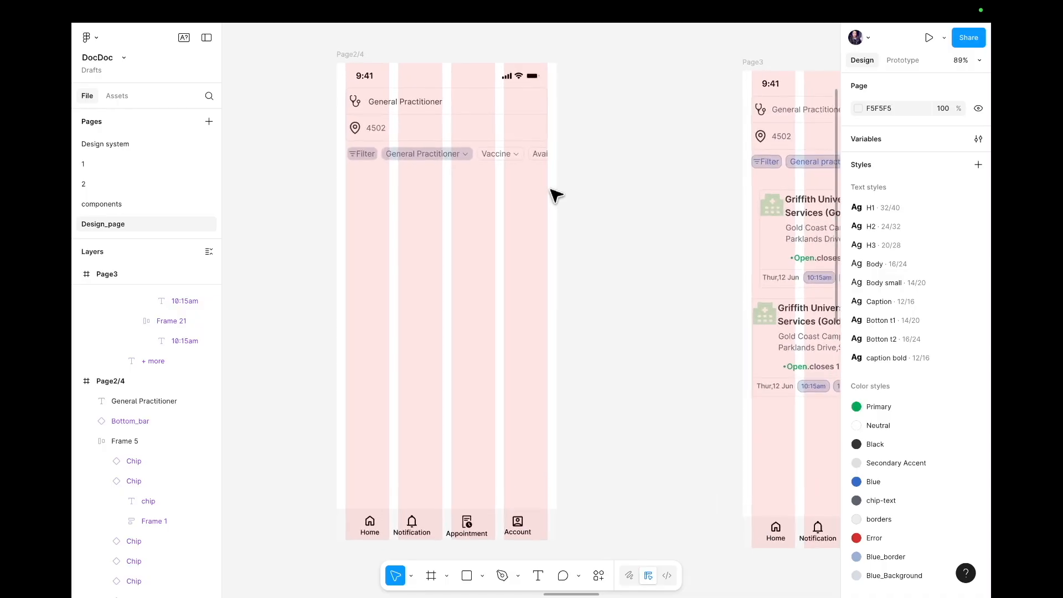
- Examine the outlines and colours of Page3's active Filter and General practitioner chips against those in the Page2/4 copy
scroll(555, 195, right, 4)
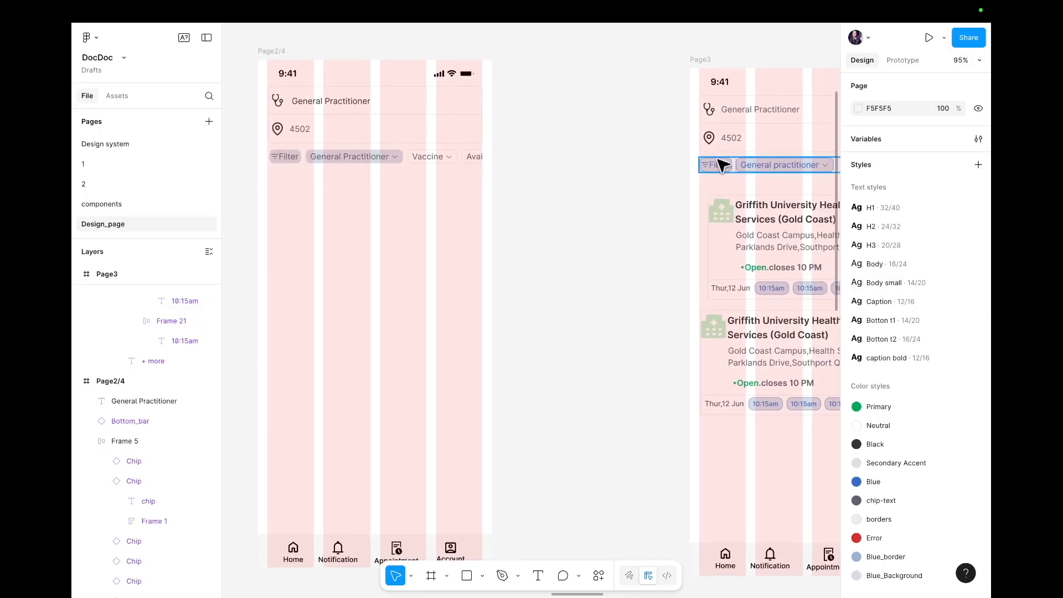
scroll(806, 161, left, 3)
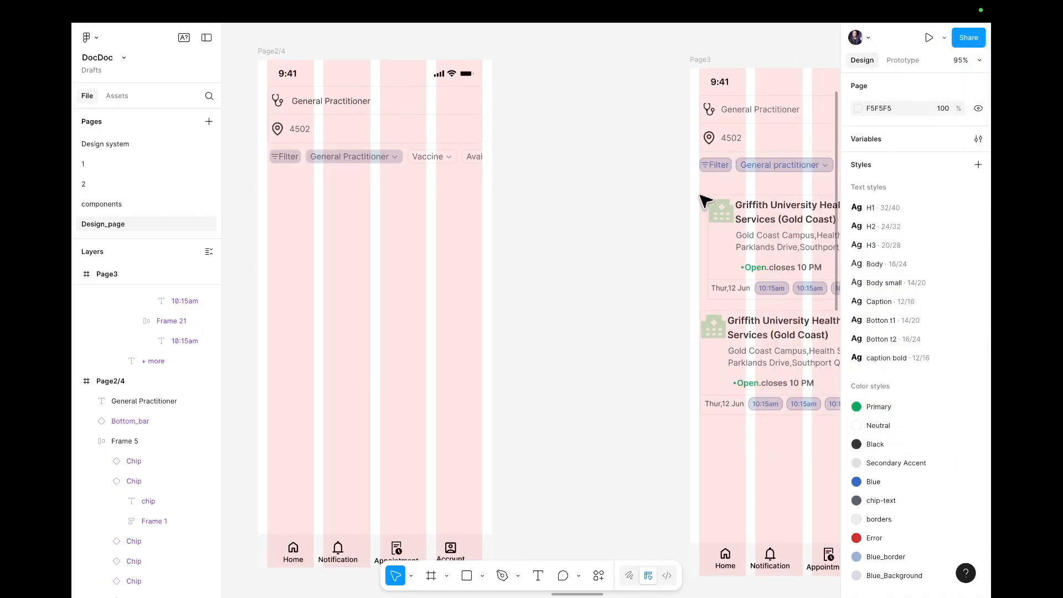
scroll(704, 200, right, 10)
scroll(703, 200, left, 3)
scroll(703, 200, down, 1)
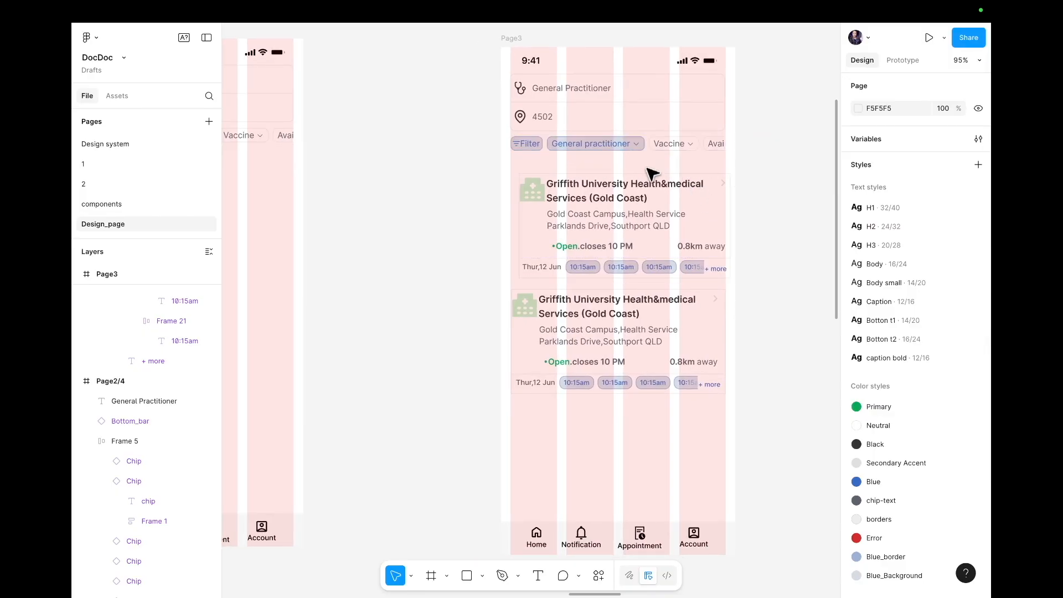
scroll(649, 172, left, 3)
scroll(621, 149, left, 7)
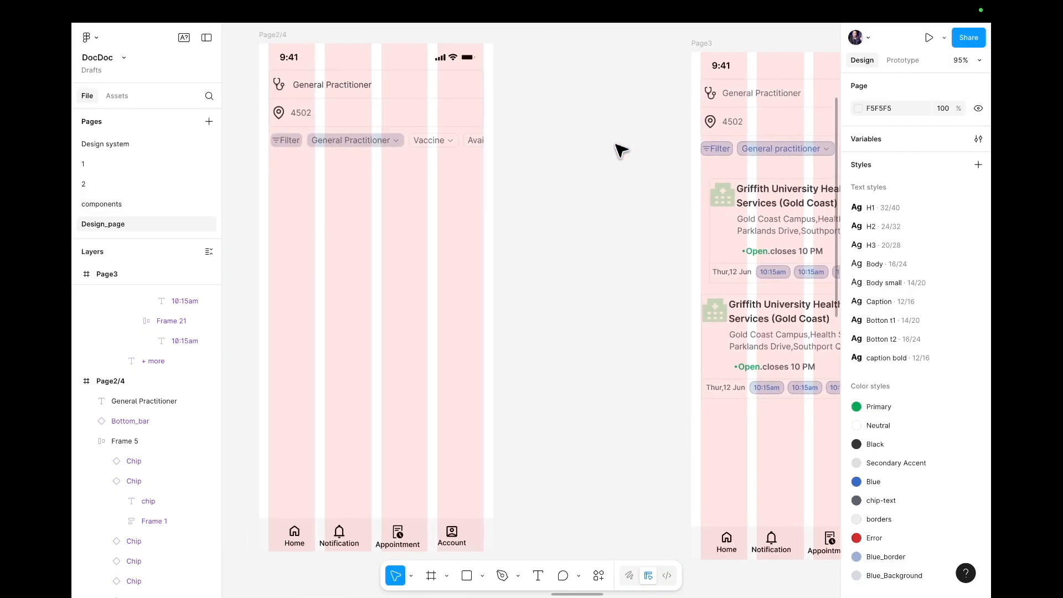
- Try the Blue_border colour style as the Filter chip's fill in the Page2/4 copy and undo it
double_click(372, 135)
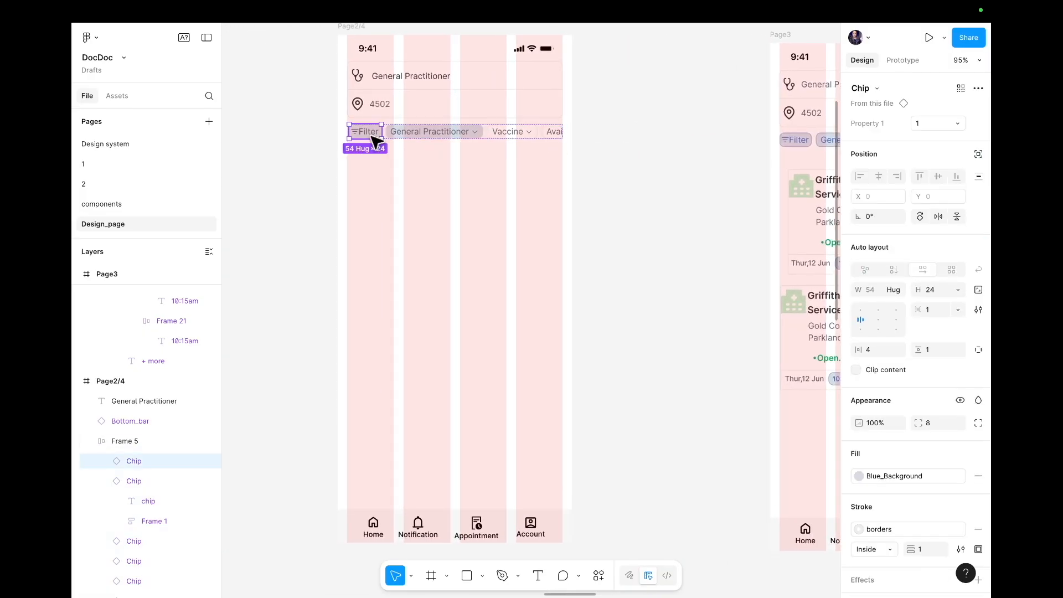
click(858, 475)
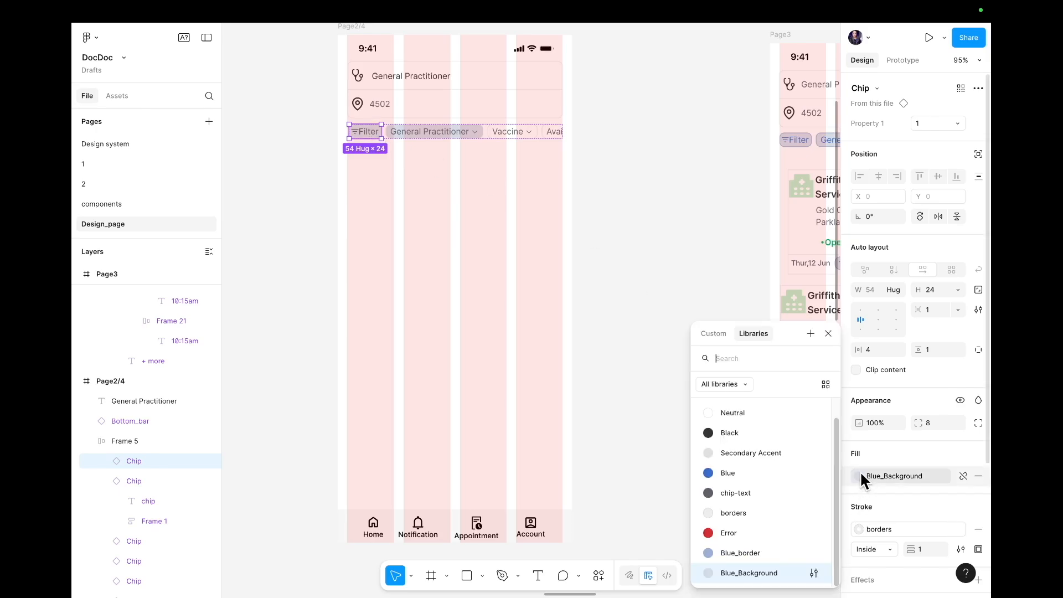
click(720, 553)
click(507, 426)
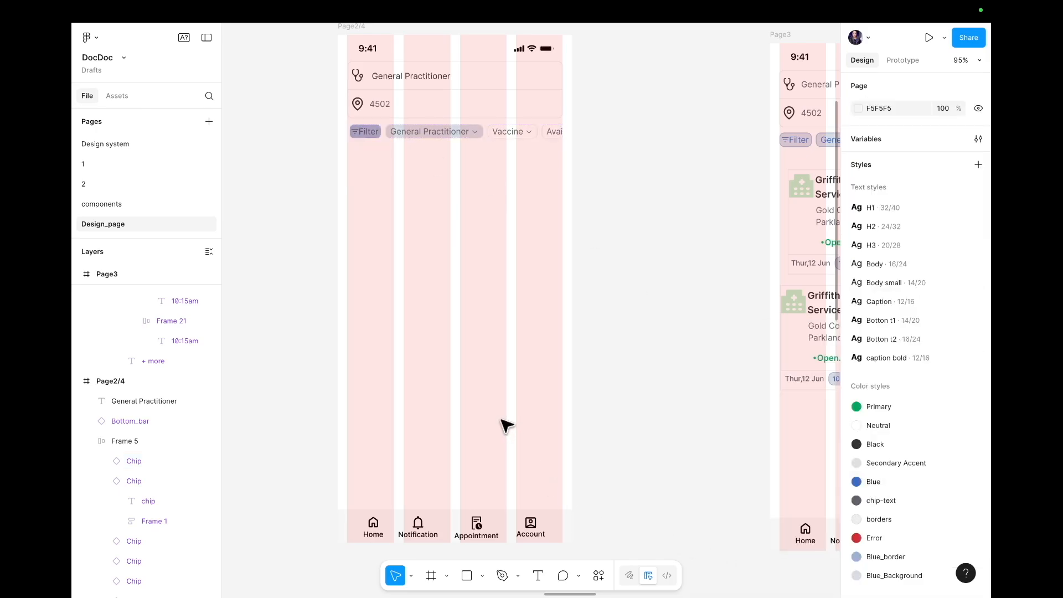
key(super+z)
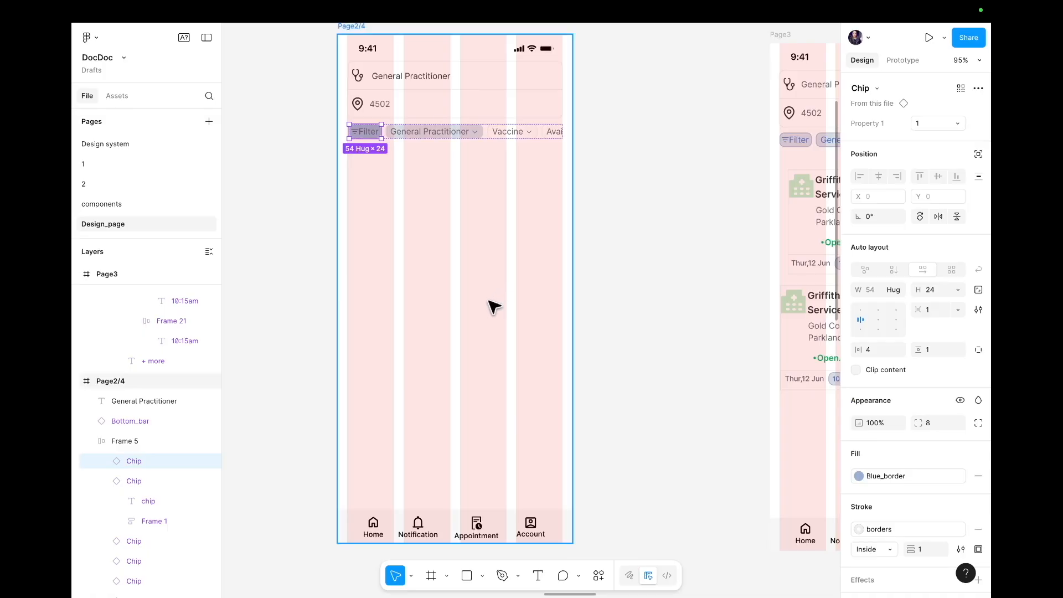
key(super+z)
- Set the Filter chip's stroke in the Page2/4 copy to the Blue_border colour style
scroll(894, 518, down, 1)
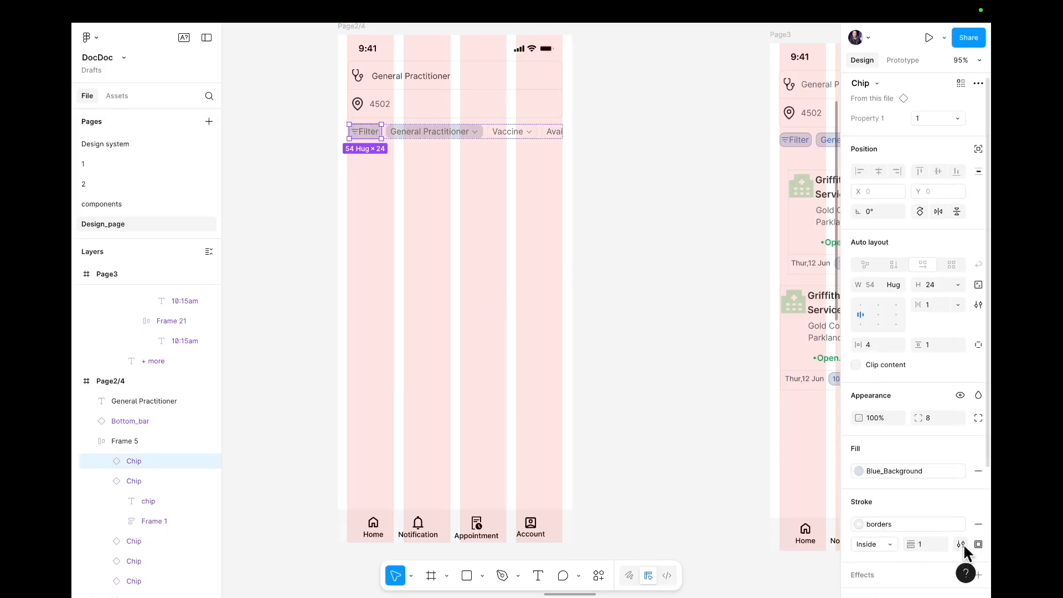
click(870, 524)
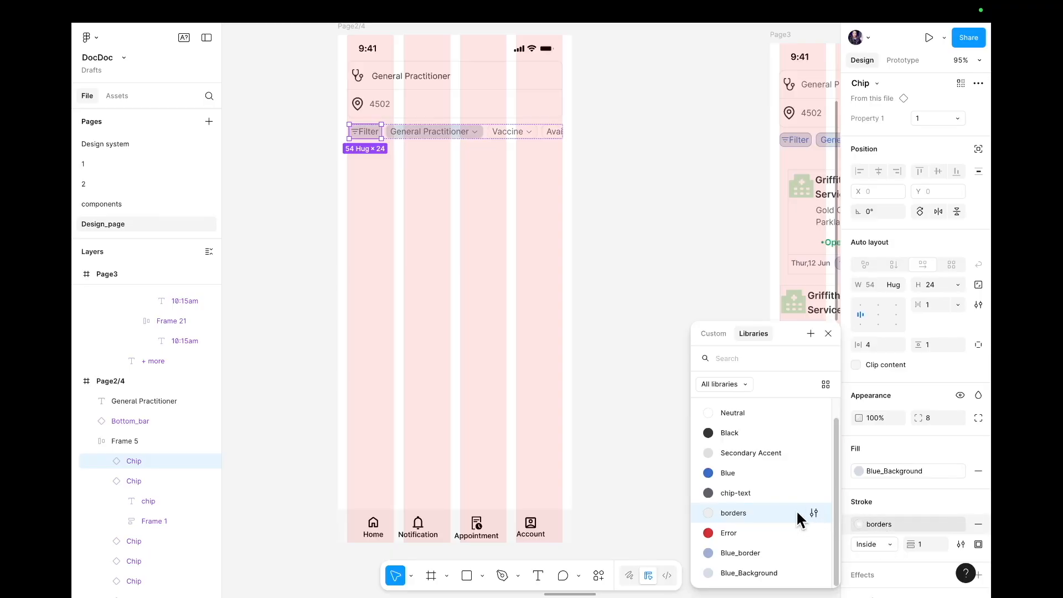
click(741, 555)
- Set the General Practitioner chip's stroke in the Page2/4 copy to the Blue_border colour style
click(416, 133)
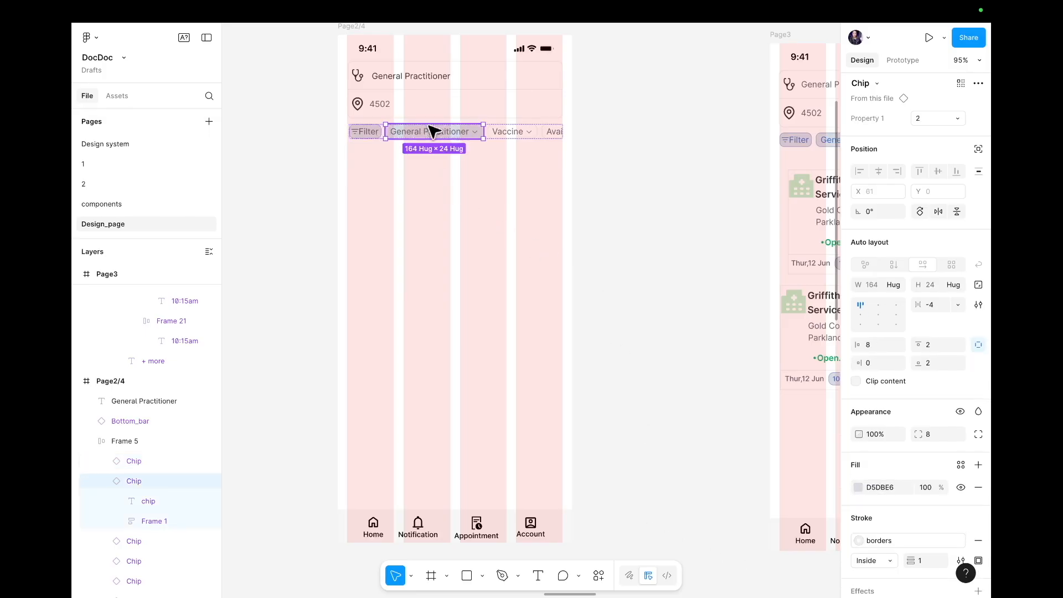
click(865, 542)
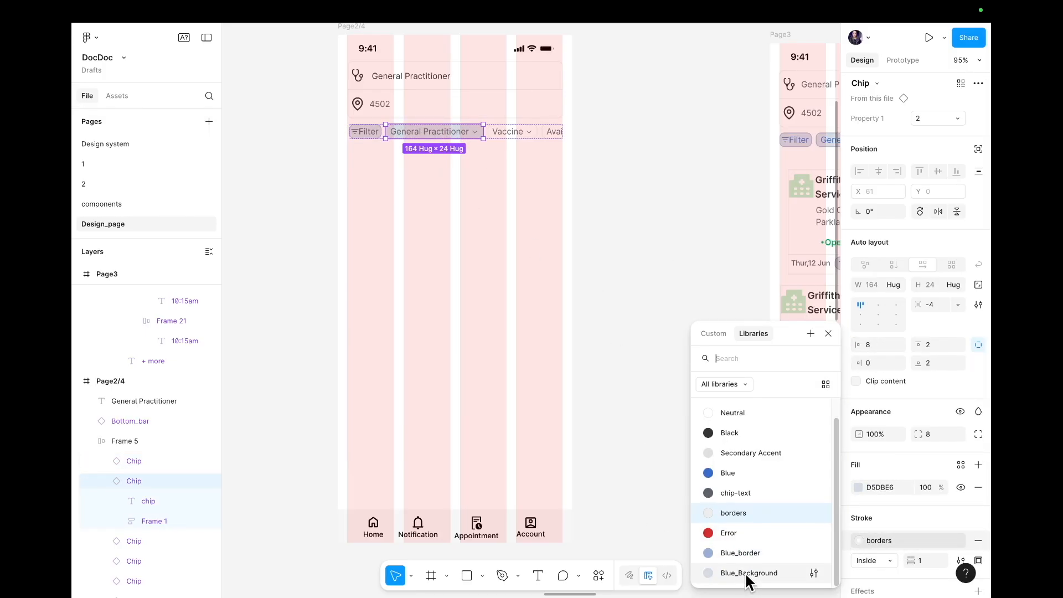
click(741, 552)
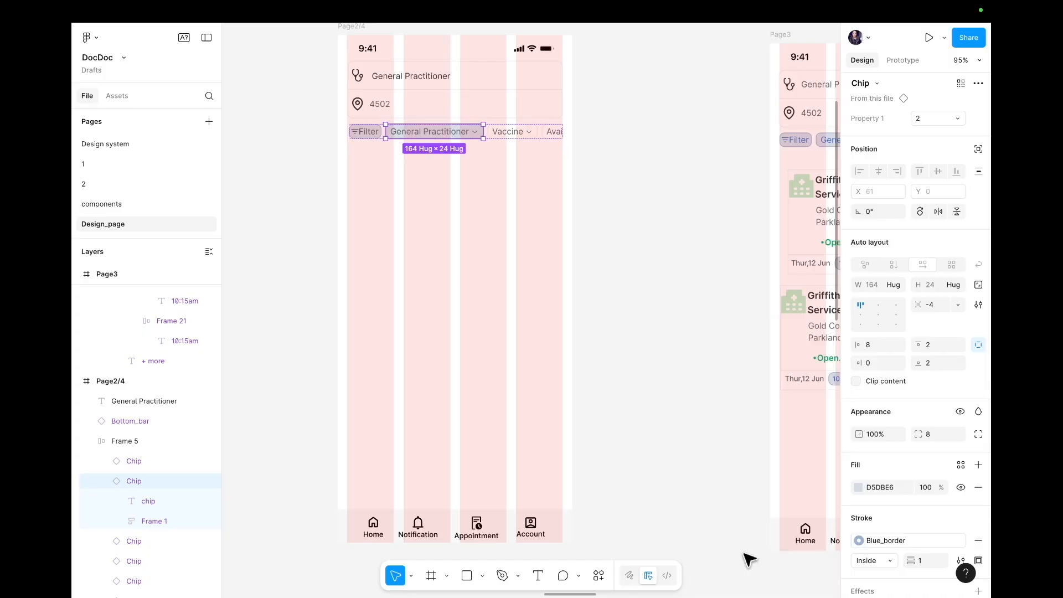
click(867, 540)
click(814, 551)
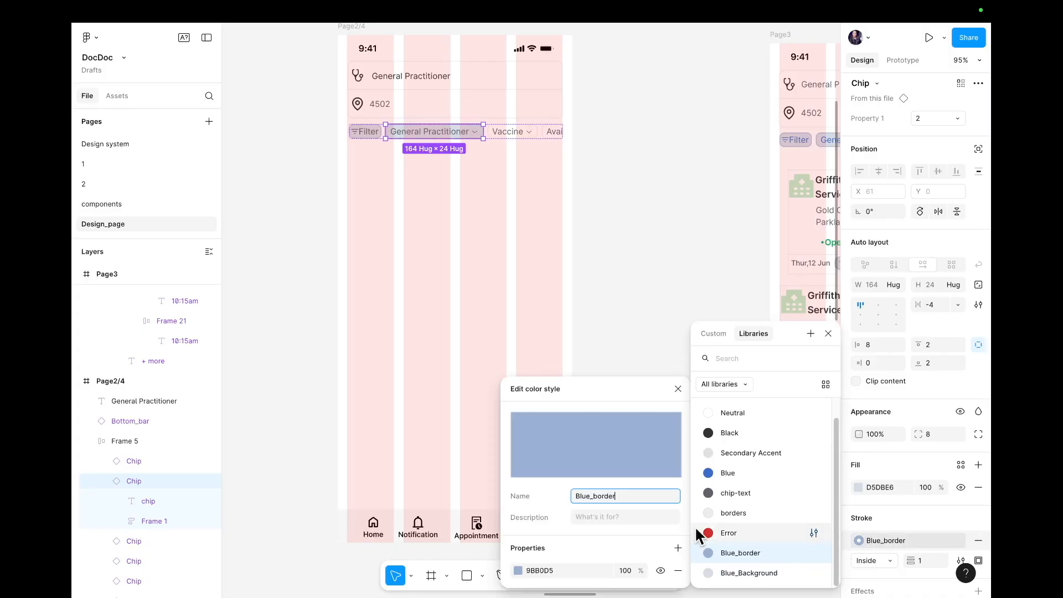
click(699, 383)
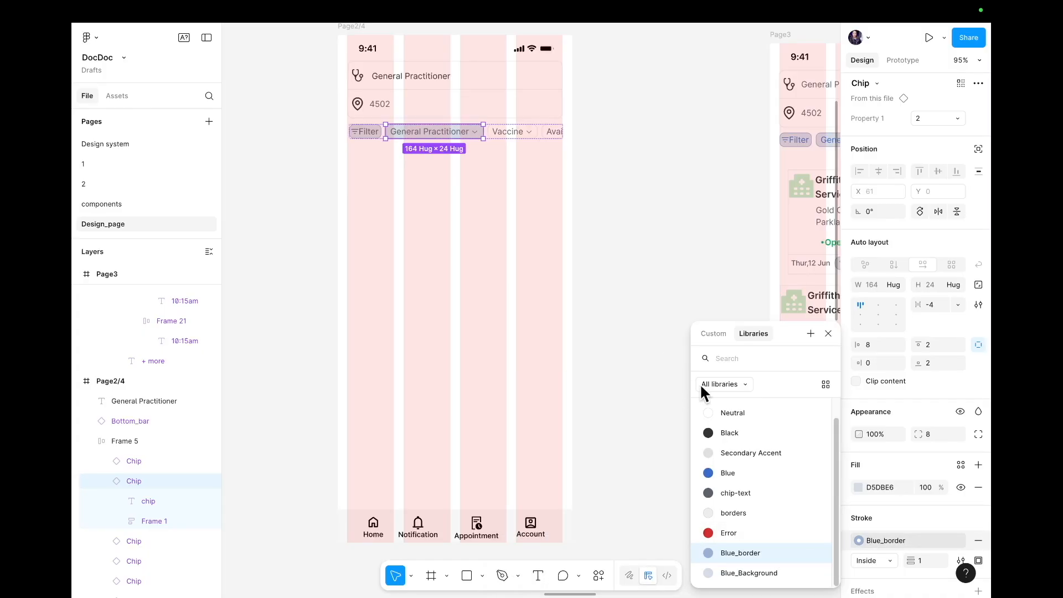
click(828, 334)
click(711, 355)
- Using Page3's clinic card as reference, add the text "Griffith University Health&medical services(Gold Coast)" below the filter chips in the Page2/4 copy
scroll(674, 380, down, 2)
scroll(674, 380, right, 1)
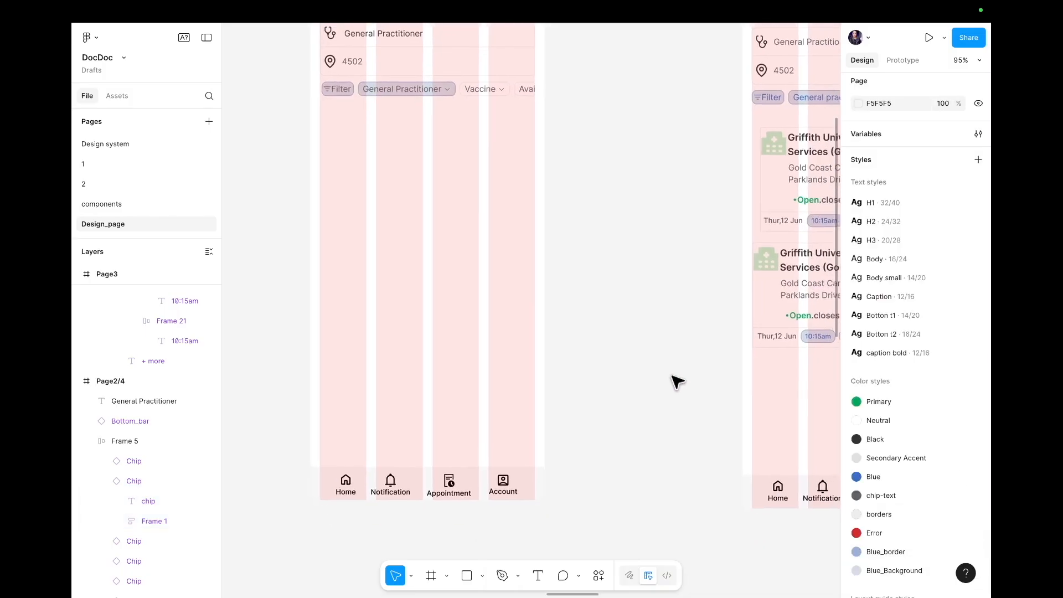
scroll(659, 390, down, 4)
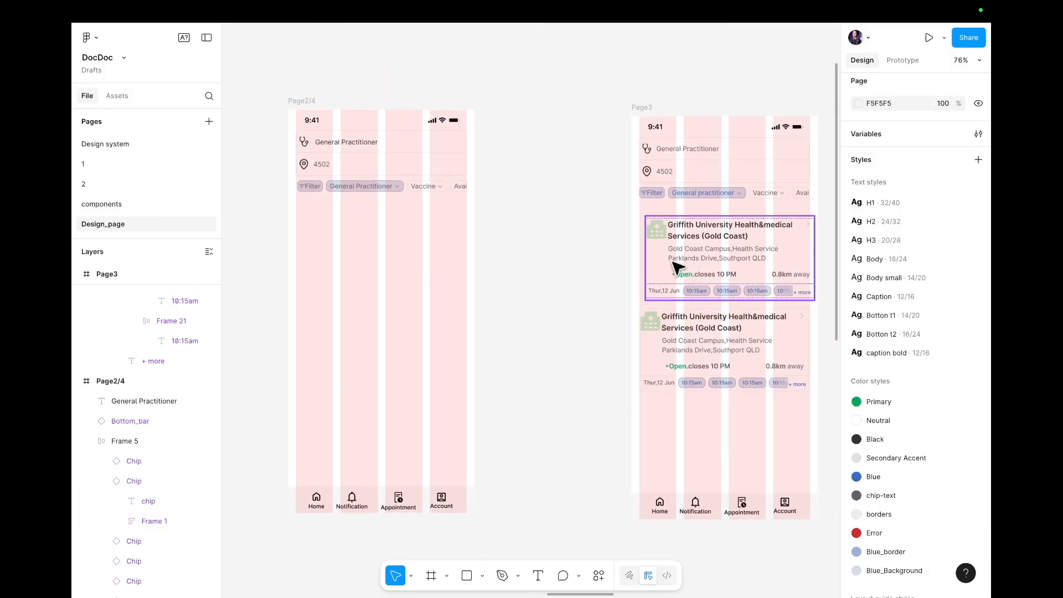
click(677, 270)
scroll(587, 292, down, 2)
scroll(586, 292, left, 1)
scroll(576, 298, up, 2)
scroll(576, 297, right, 1)
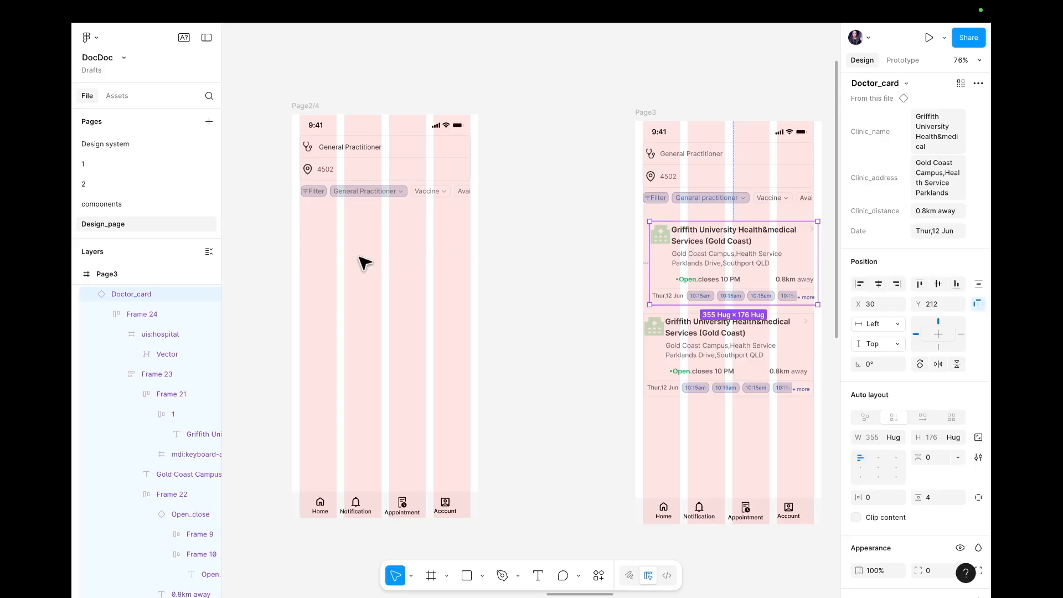
key(t)
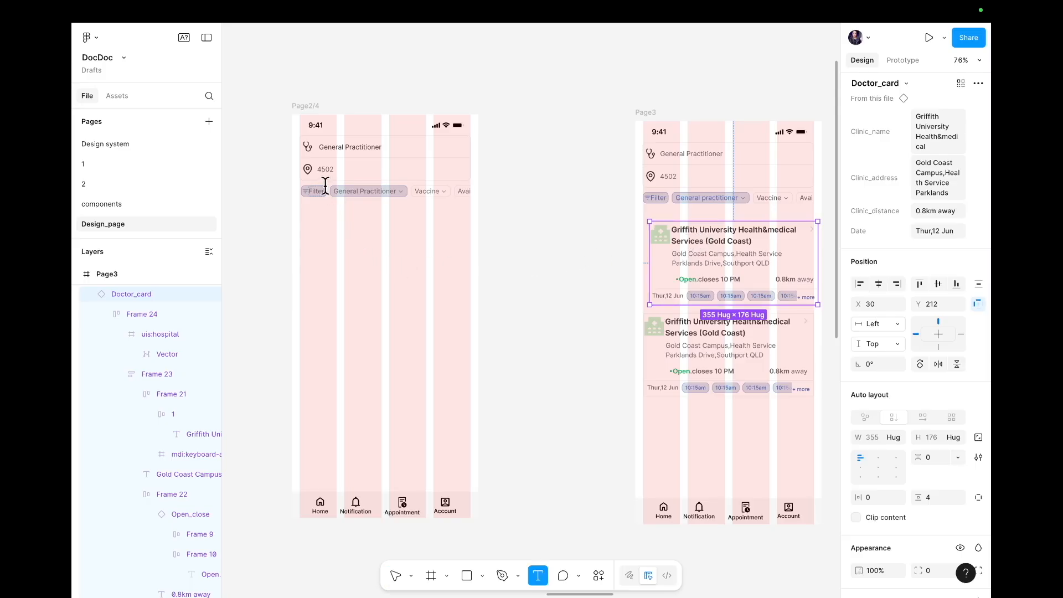
click(339, 217)
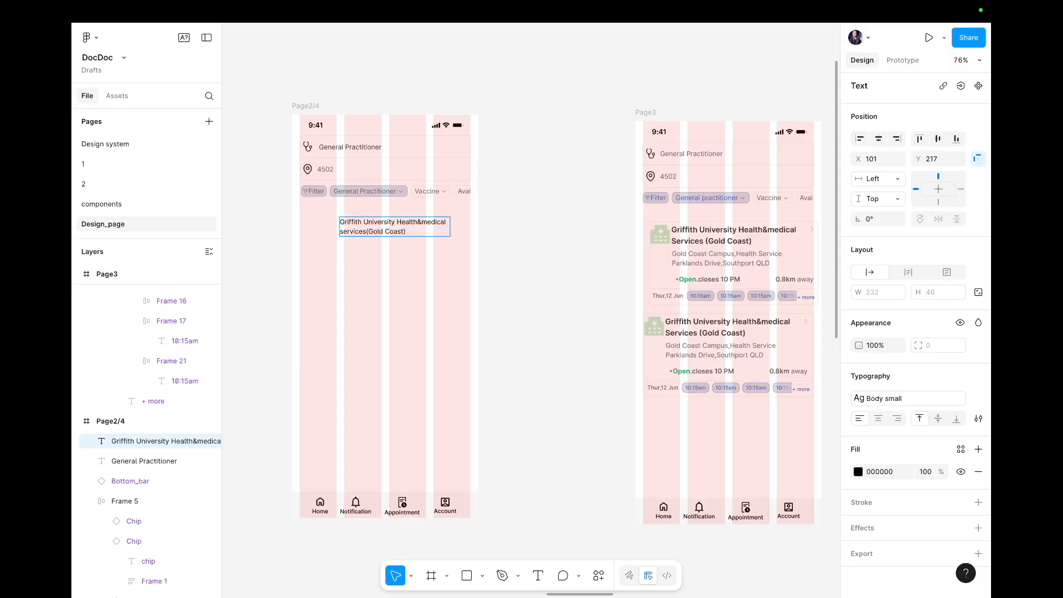
key(Escape)
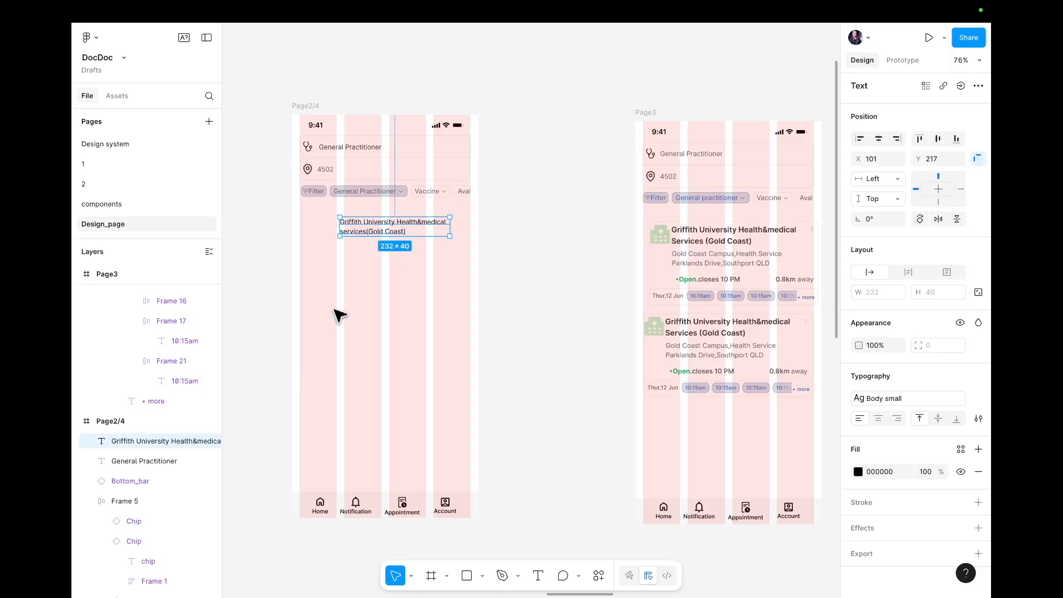
- Apply the Black colour style to the entire clinic name text in the Page2/4 copy
triple_click(440, 226)
click(429, 229)
triple_click(429, 230)
click(429, 228)
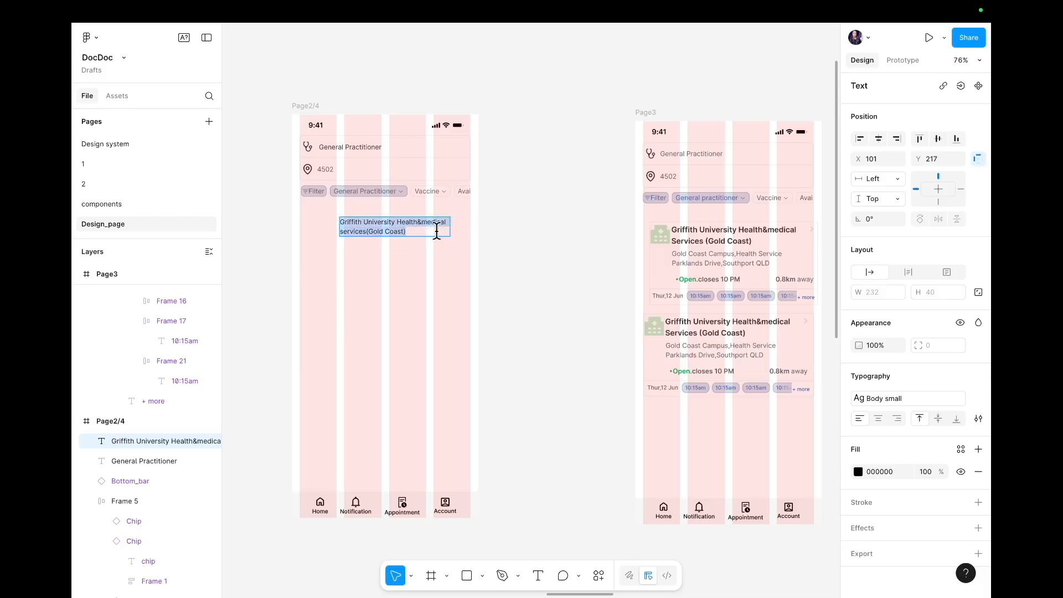
click(959, 449)
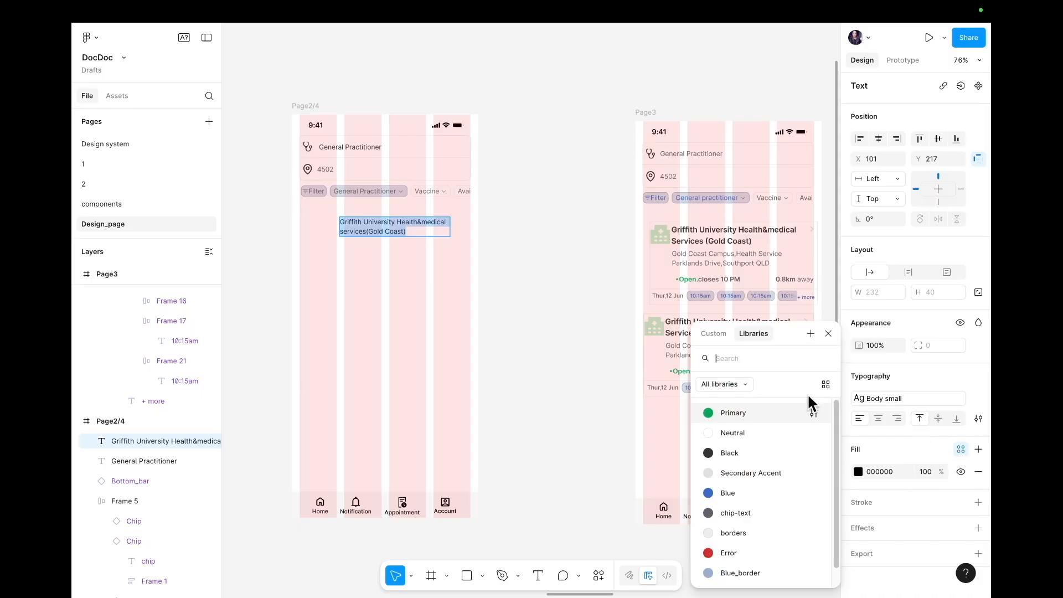
click(729, 453)
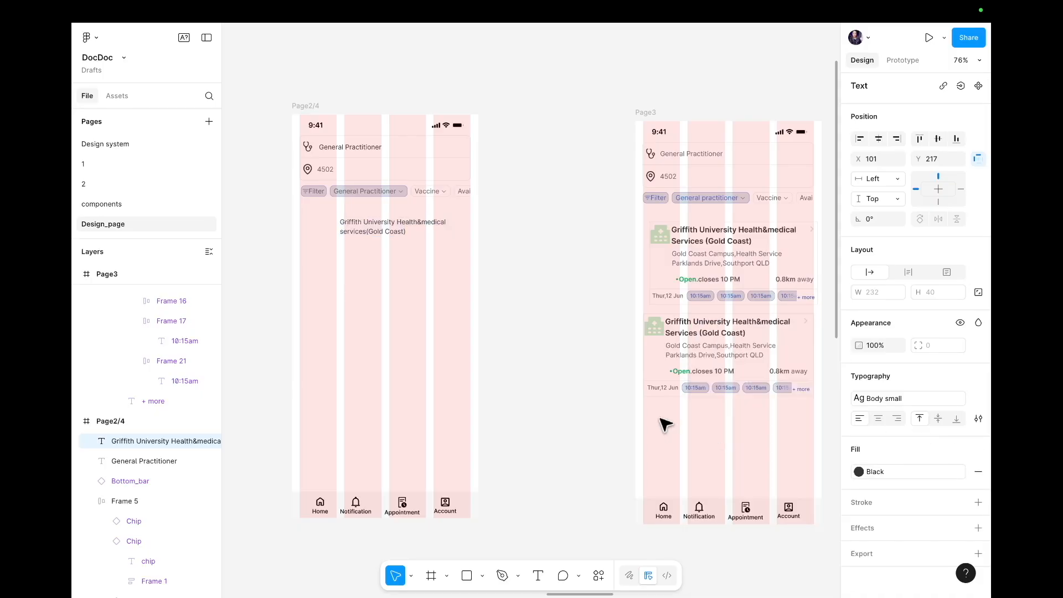
click(857, 472)
click(812, 453)
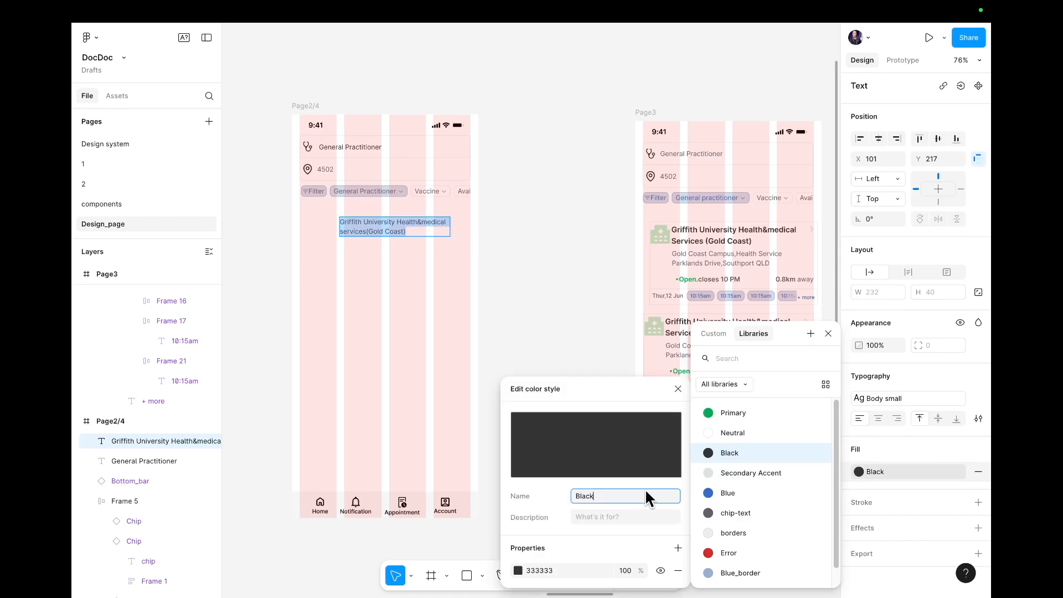
click(550, 570)
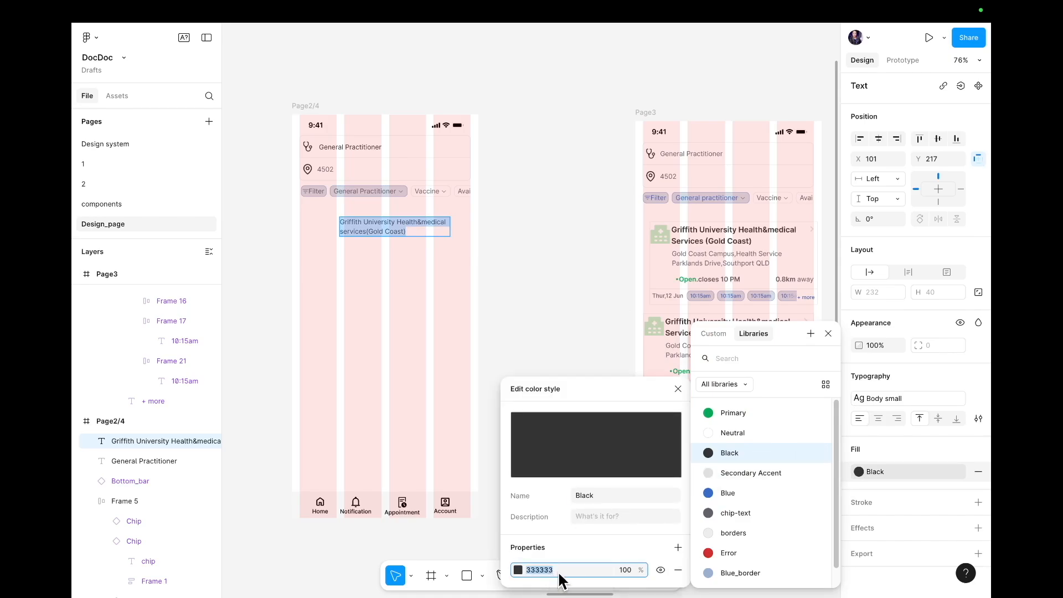
click(677, 388)
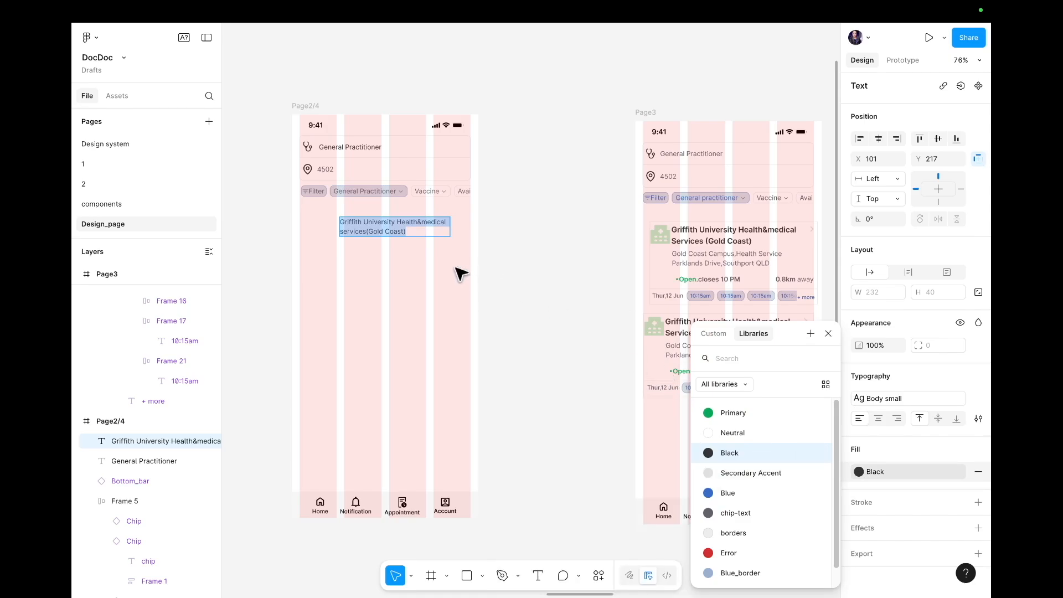
click(827, 334)
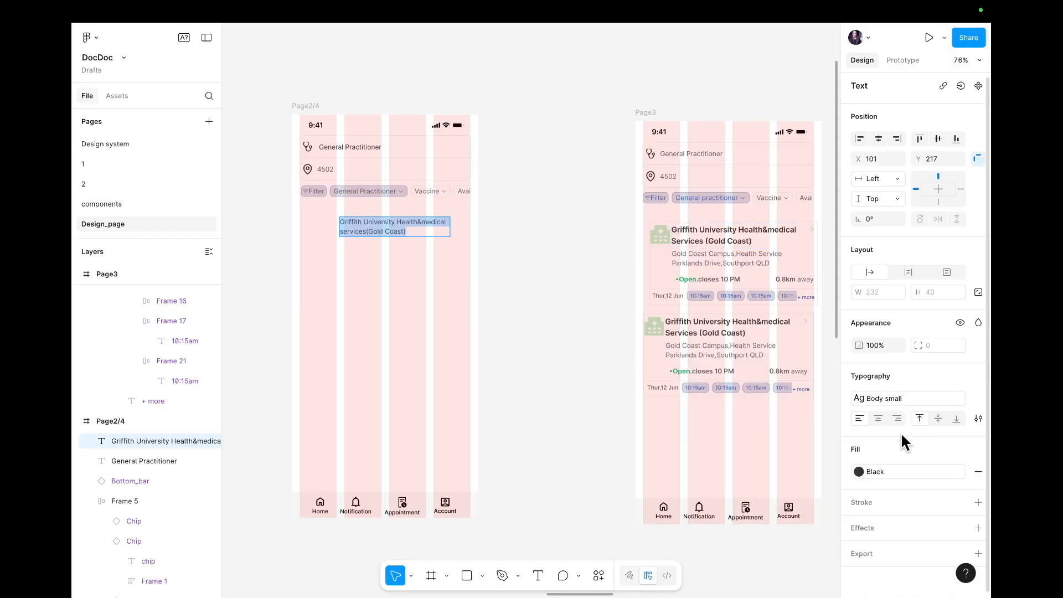
- Apply the Botton t2 text style to the clinic name and move it to X 90, Y 204 below the chips
click(872, 393)
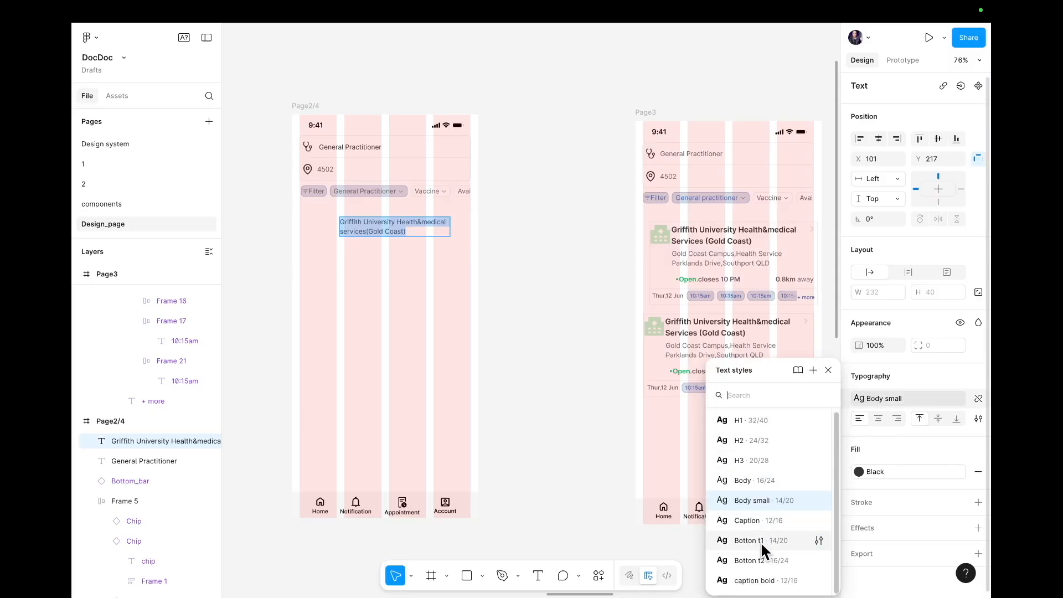
click(766, 558)
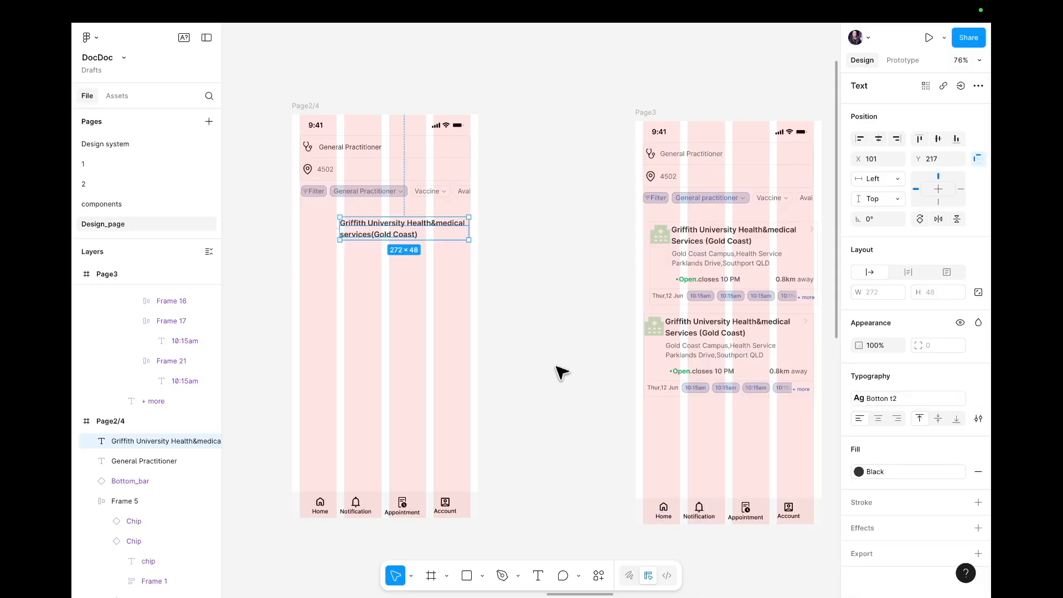
mouse_move(403, 233)
mouse_down()
mouse_move(387, 228)
mouse_move(402, 227)
mouse_up()
click(434, 293)
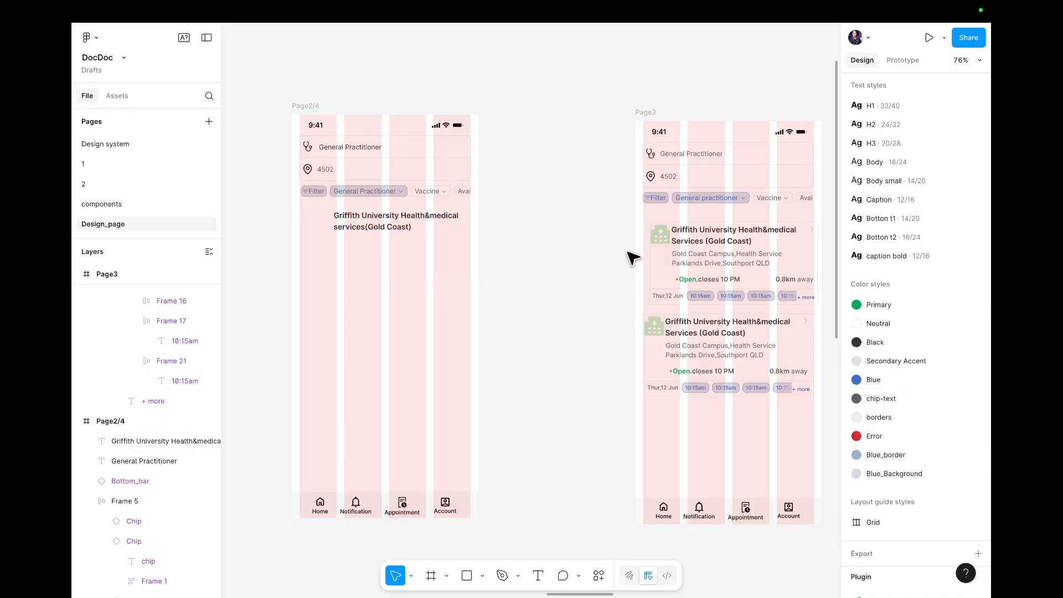
drag(408, 216, 408, 219)
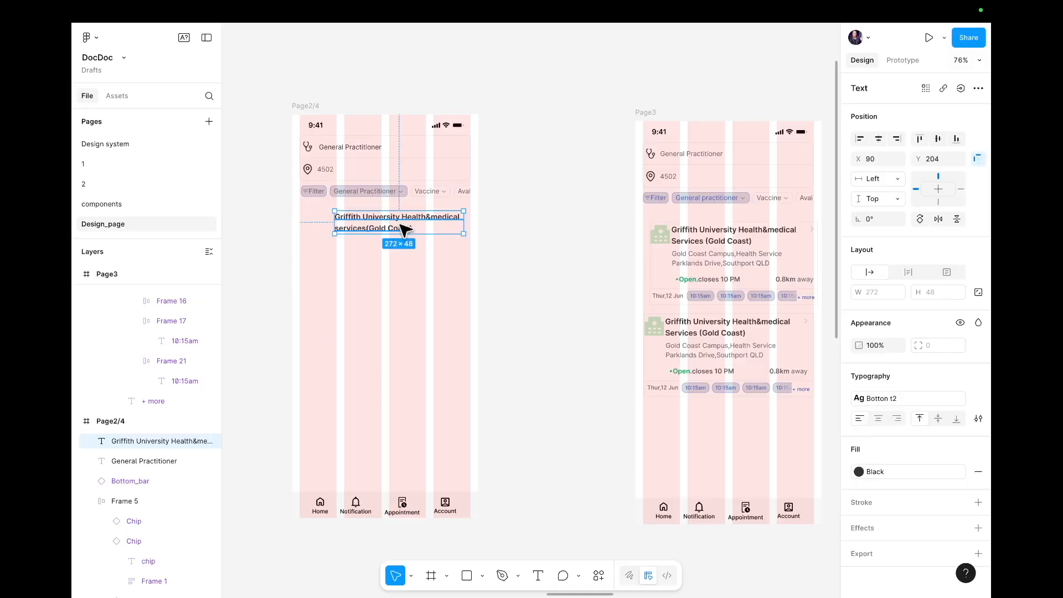
click(441, 303)
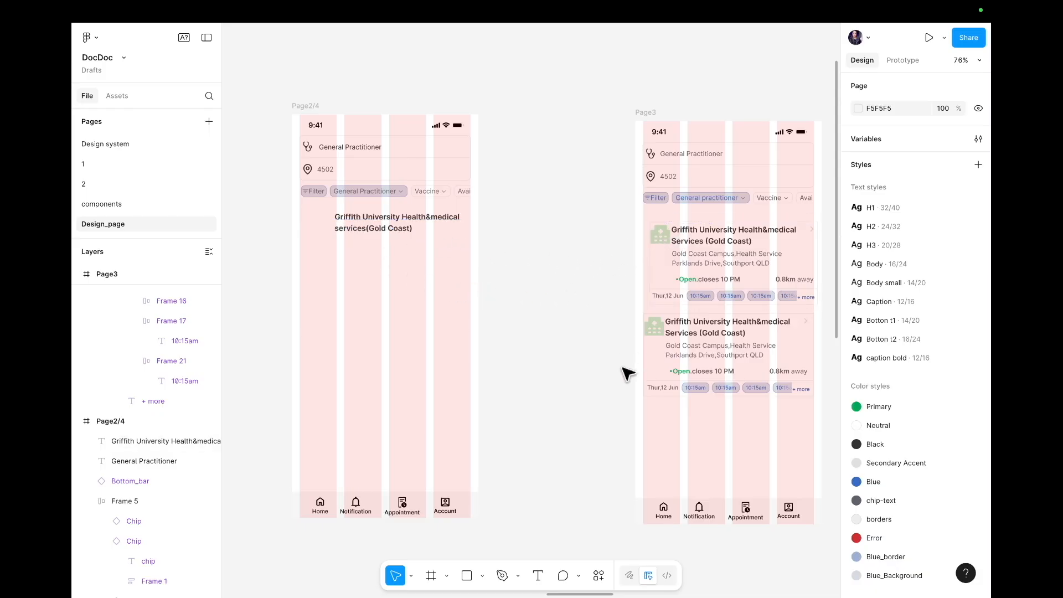
- Import the uis:hospital icon as a frame with the Iconify plugin, using the hospital icon results
click(601, 576)
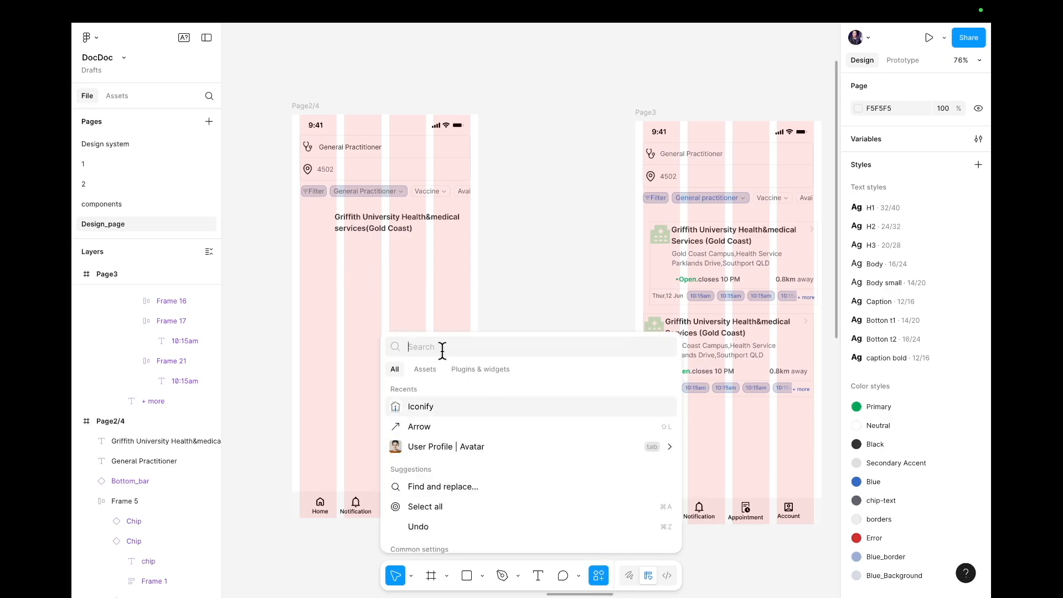
click(480, 368)
click(441, 388)
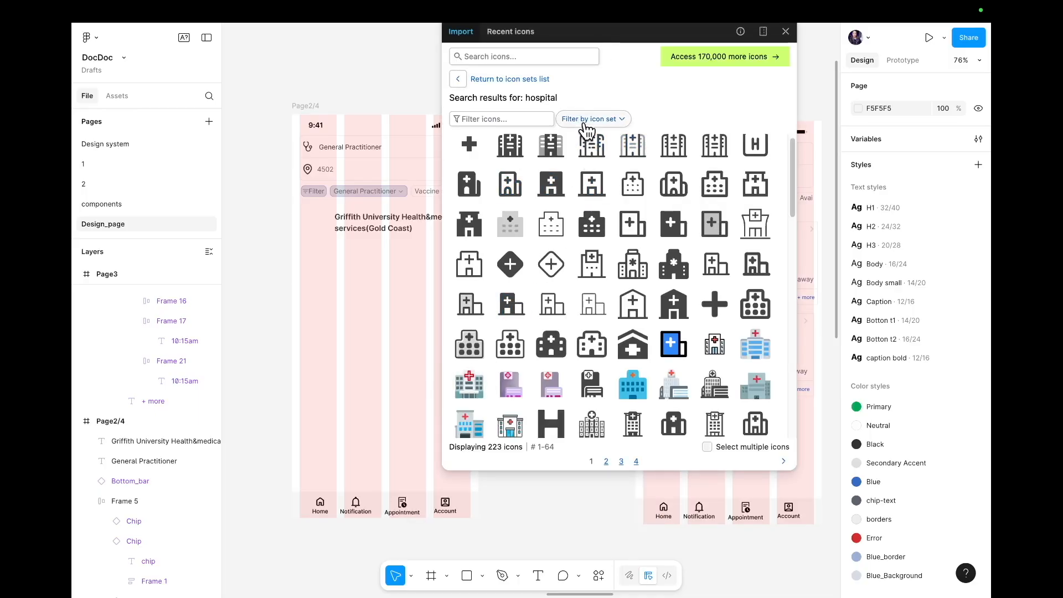
drag(629, 39, 554, 138)
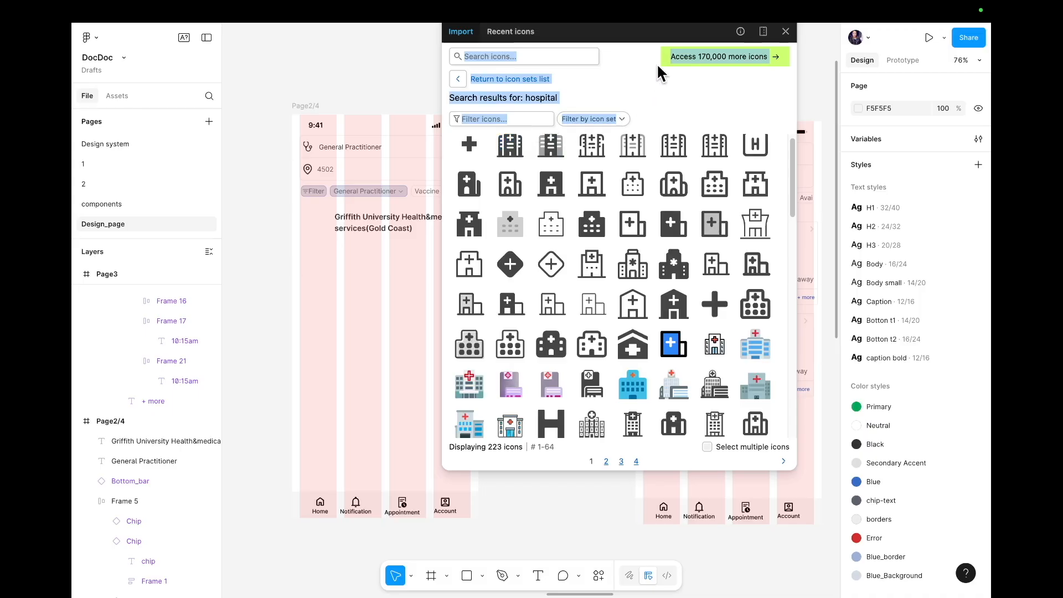
click(667, 36)
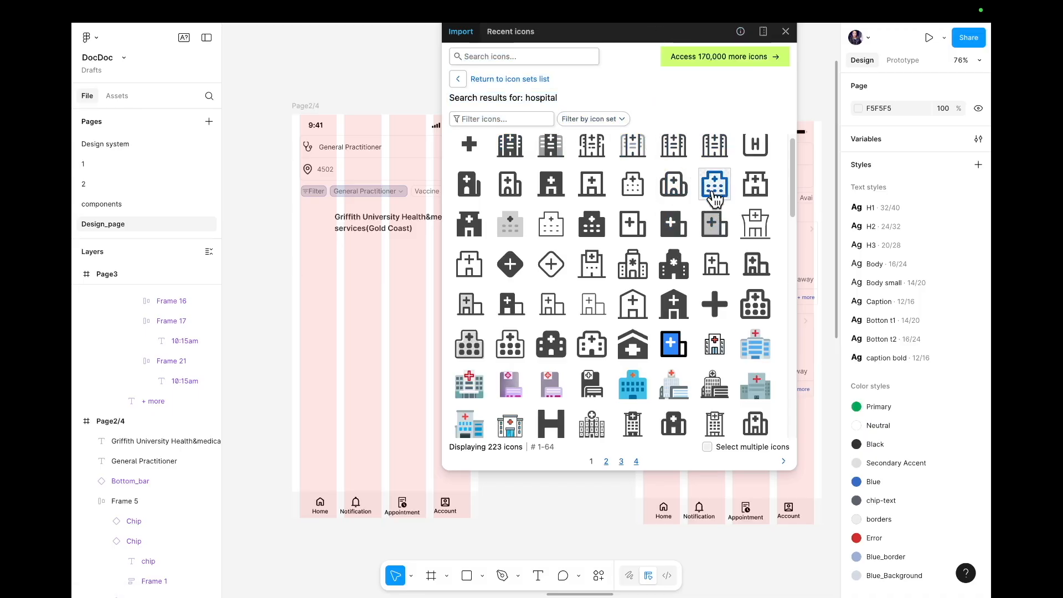
click(593, 228)
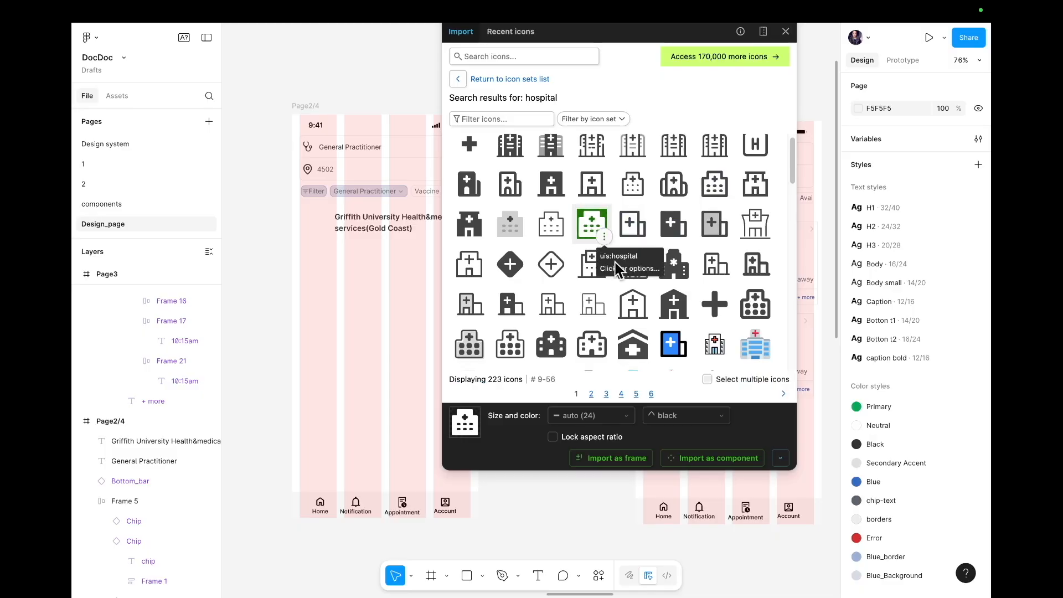
click(638, 461)
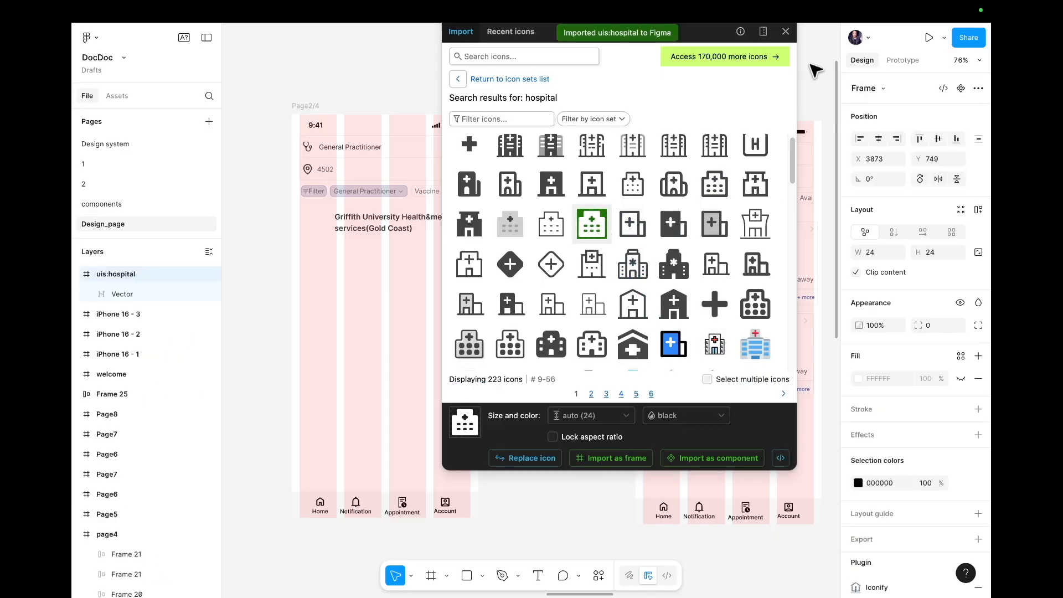
click(785, 31)
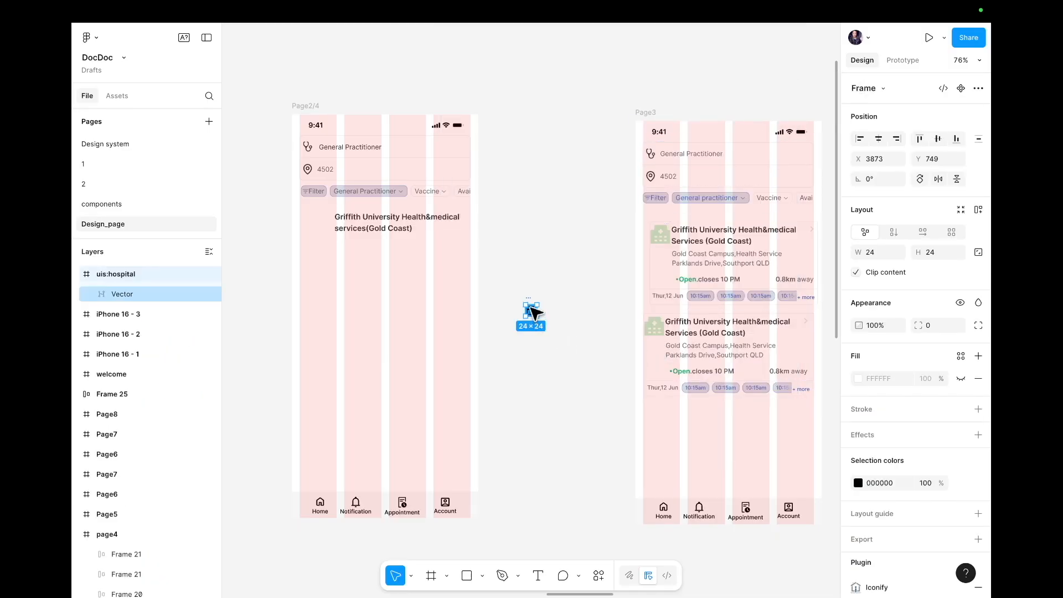
- Place the hospital icon inside the Page2/4 copy below the clinic name and recolour it to BDEAC8
drag(536, 317, 383, 289)
click(460, 351)
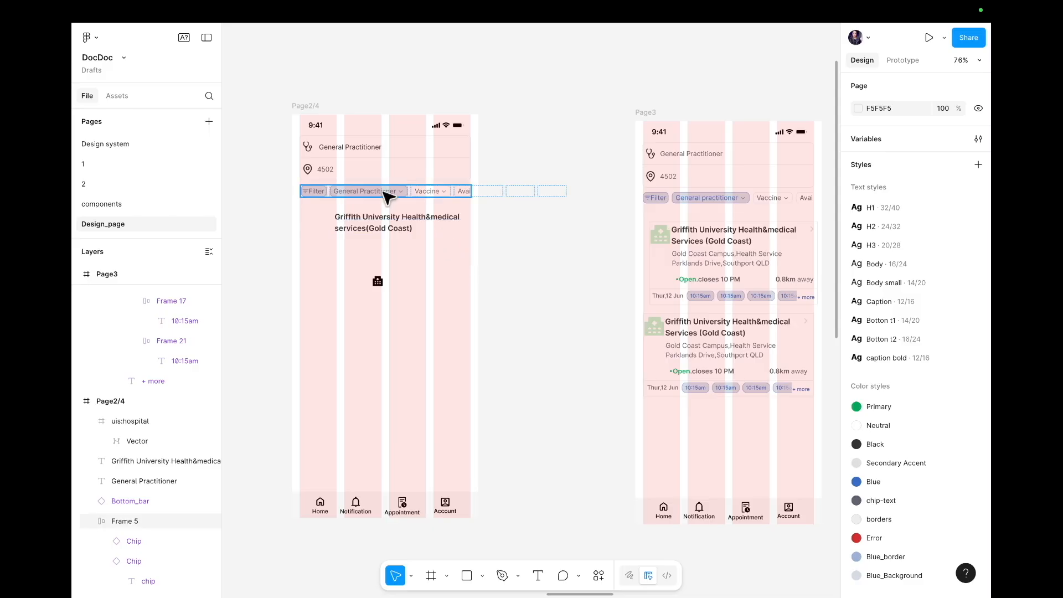
click(377, 281)
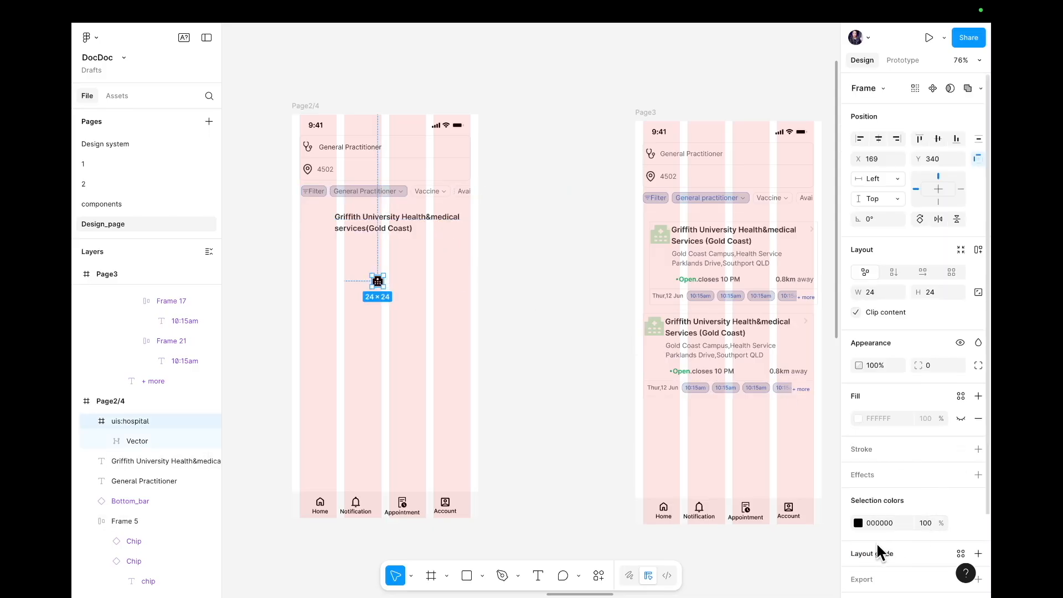
click(858, 522)
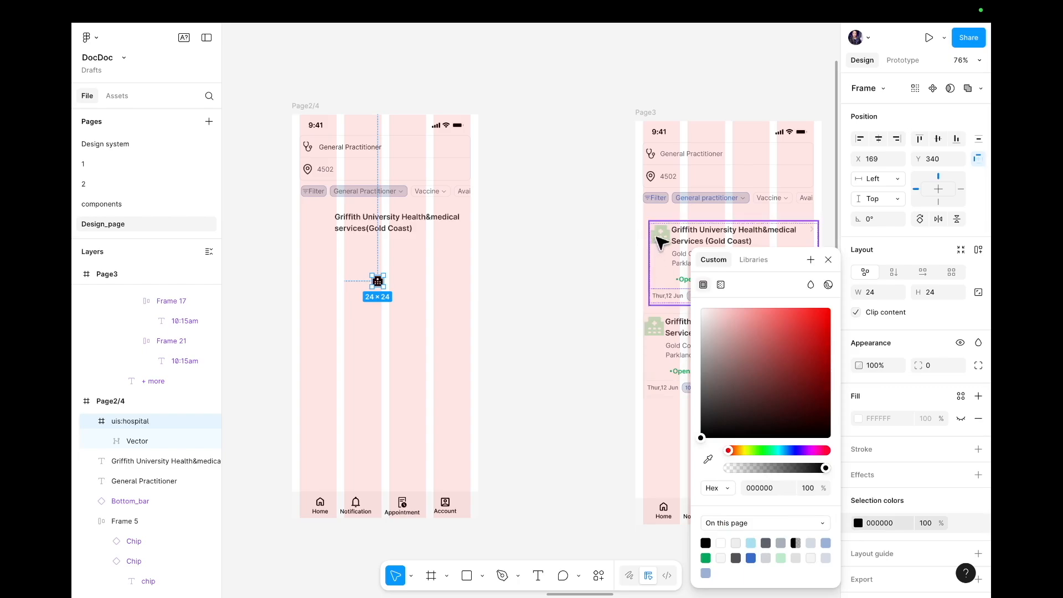
click(780, 557)
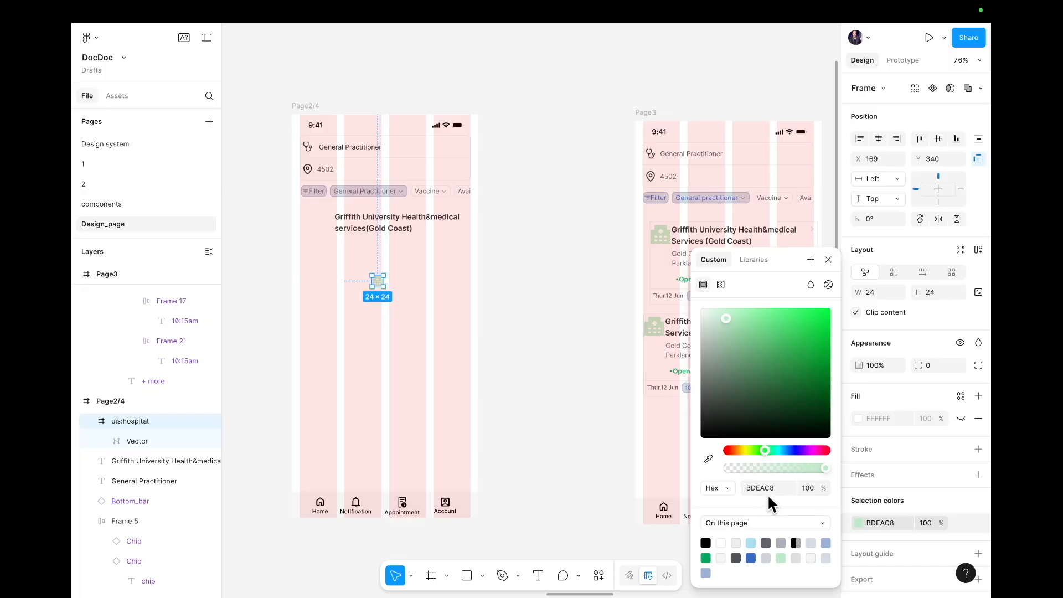
click(827, 260)
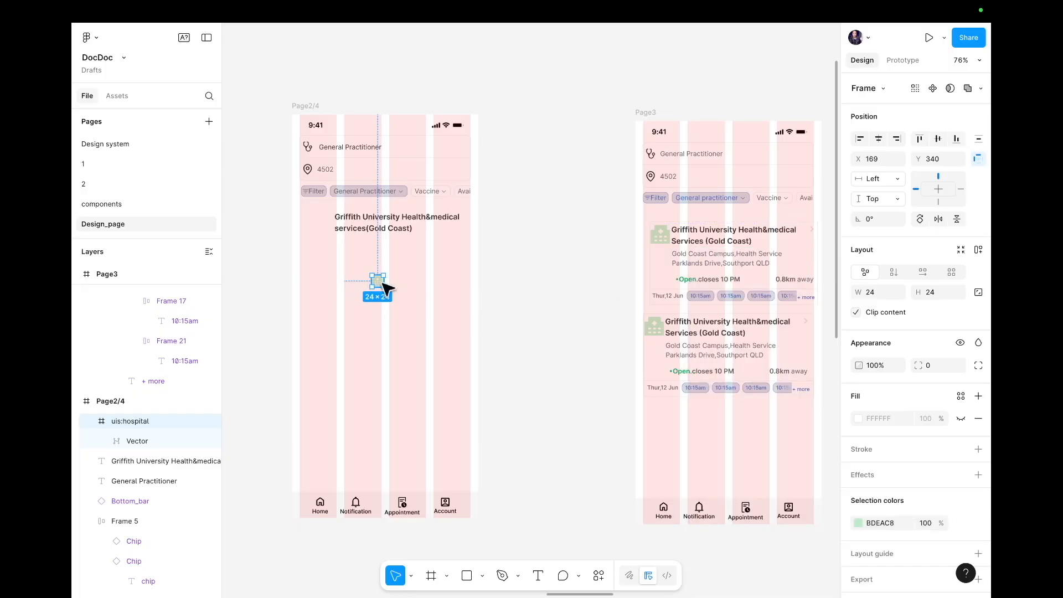
- Move the hospital icon beside Page3's upper clinic card and check the size of that card's icon vector
drag(381, 286, 633, 264)
scroll(630, 259, up, 5)
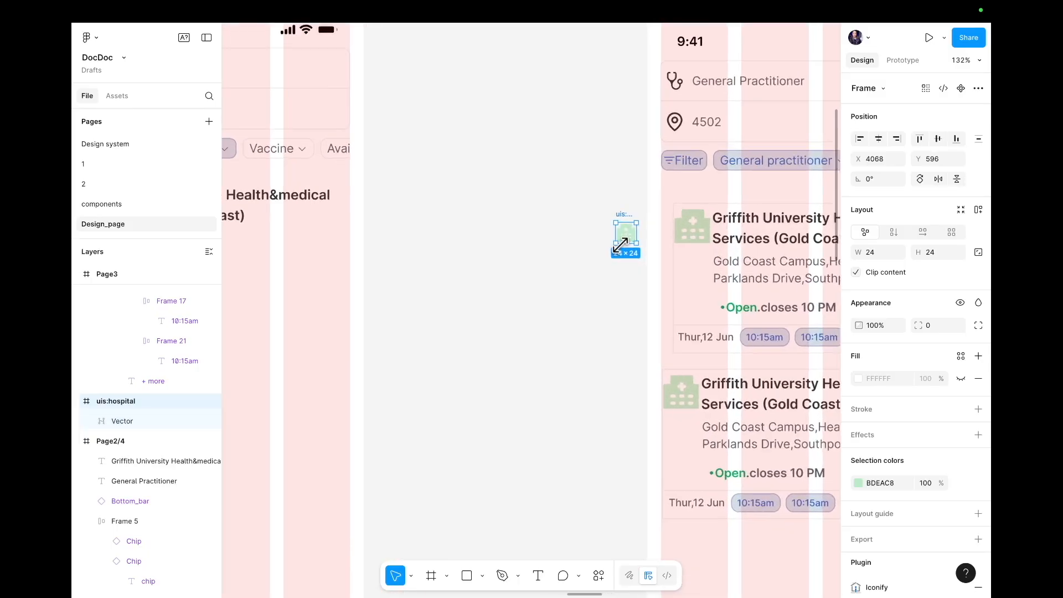
double_click(709, 221)
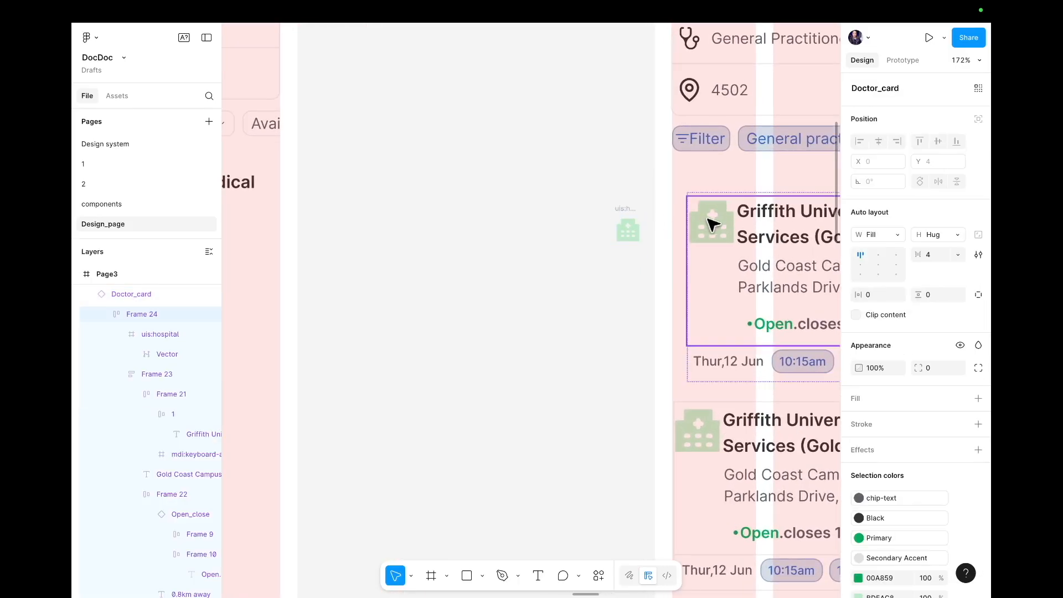
double_click(711, 223)
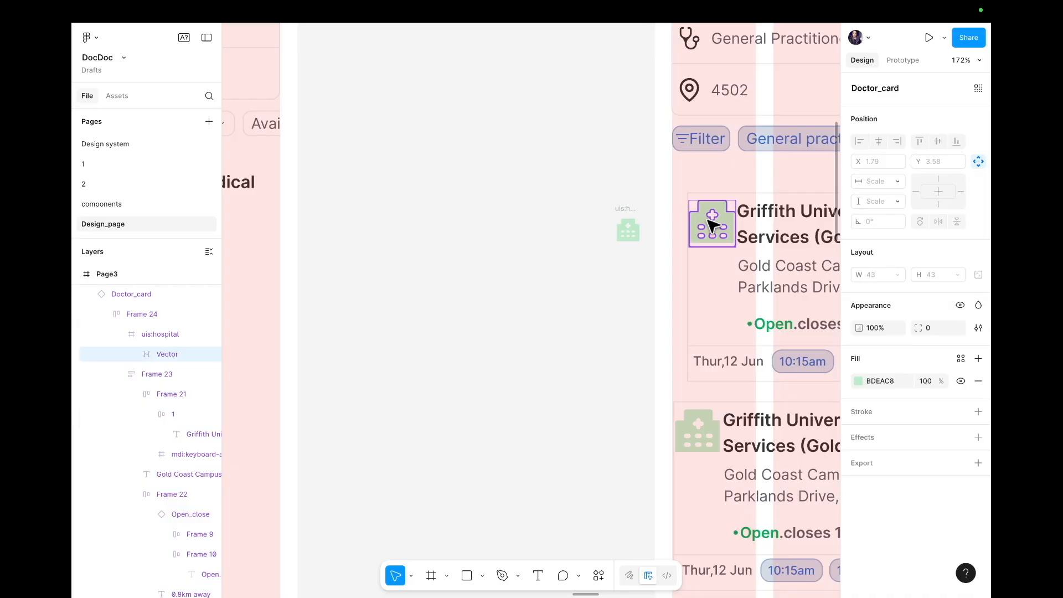
drag(708, 220, 561, 222)
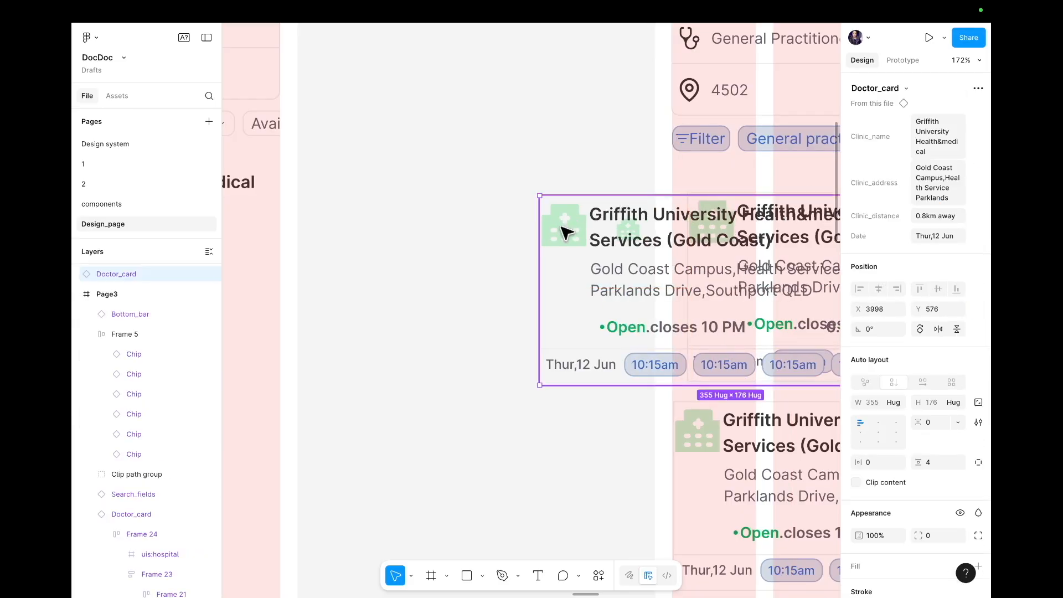
key(super+z)
drag(696, 222, 559, 222)
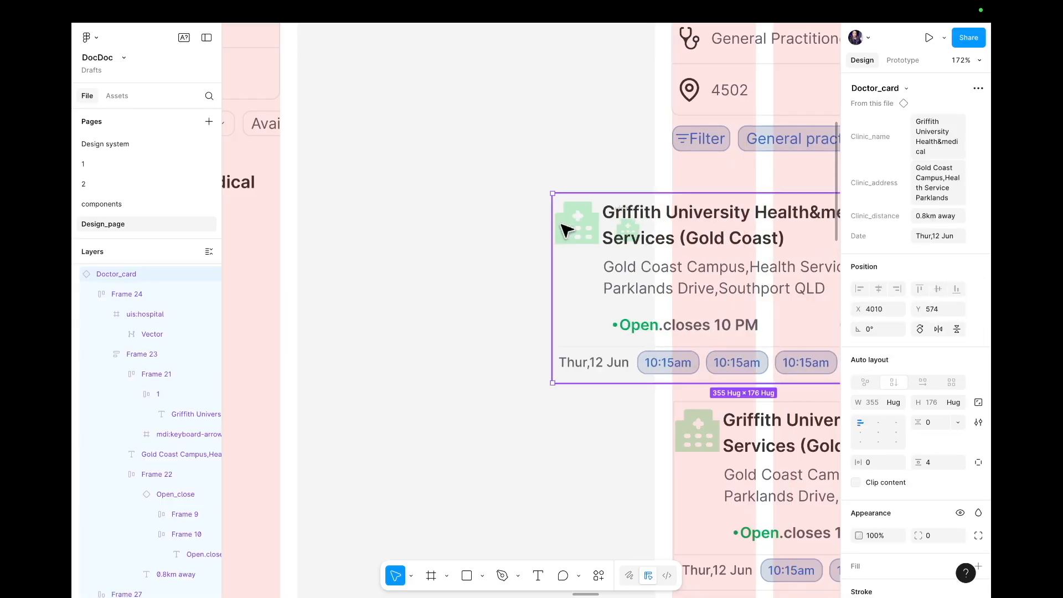
key(super+z)
drag(699, 222, 634, 227)
- Try to enlarge the imported hospital icon's inner vector to 29 × 29
scroll(614, 223, left, 4)
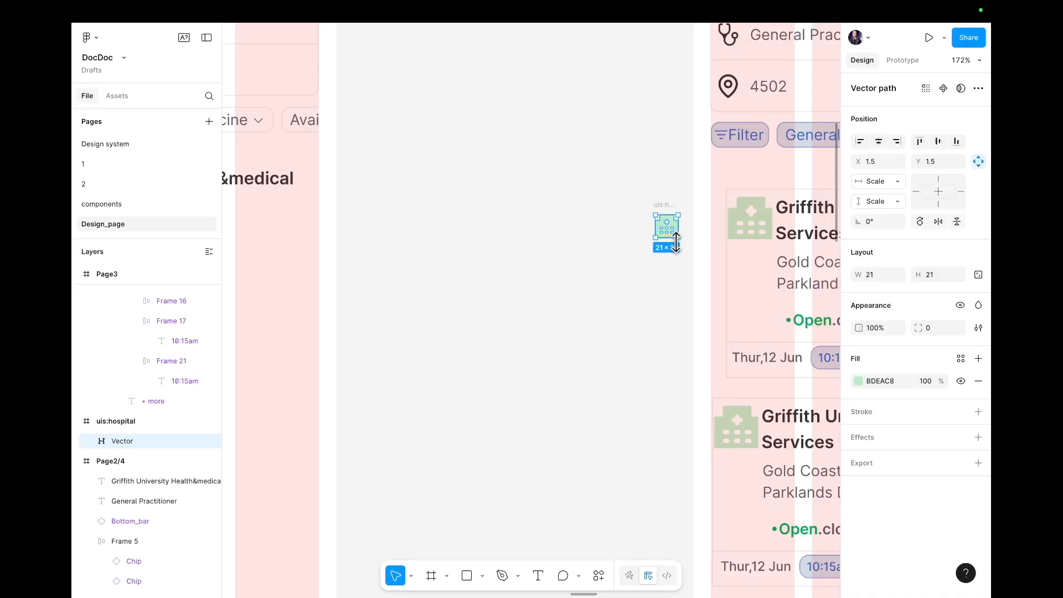
drag(677, 237, 687, 246)
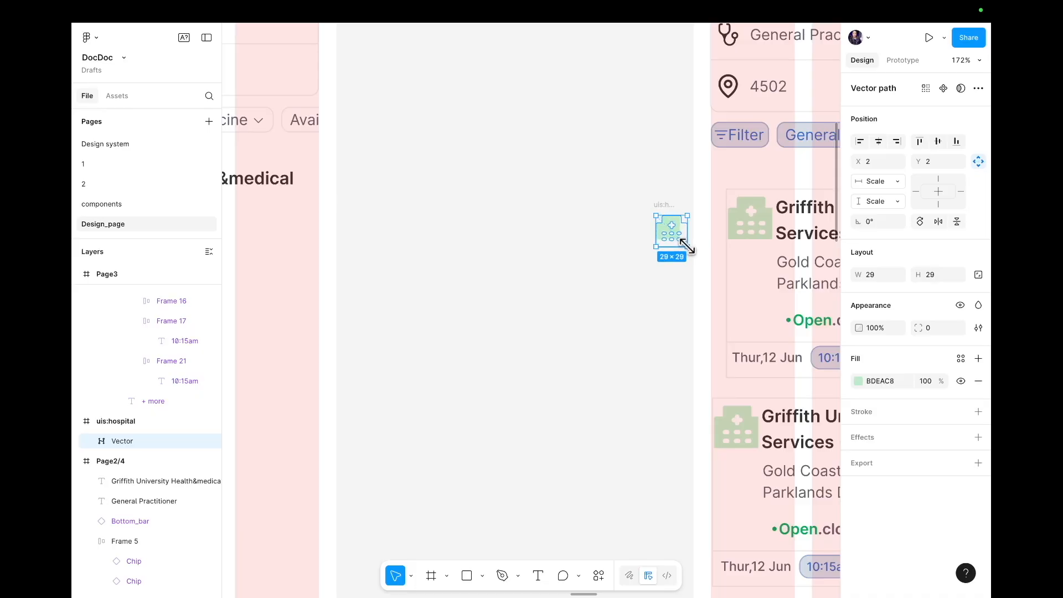
key(super+z)
- Resize the hospital icon frame to 44 × 44 and place it before the clinic name in the Page2/4 copy at X 23, Y 204
click(640, 262)
drag(642, 197, 280, 230)
scroll(280, 230, left, 5)
scroll(280, 230, left, 5)
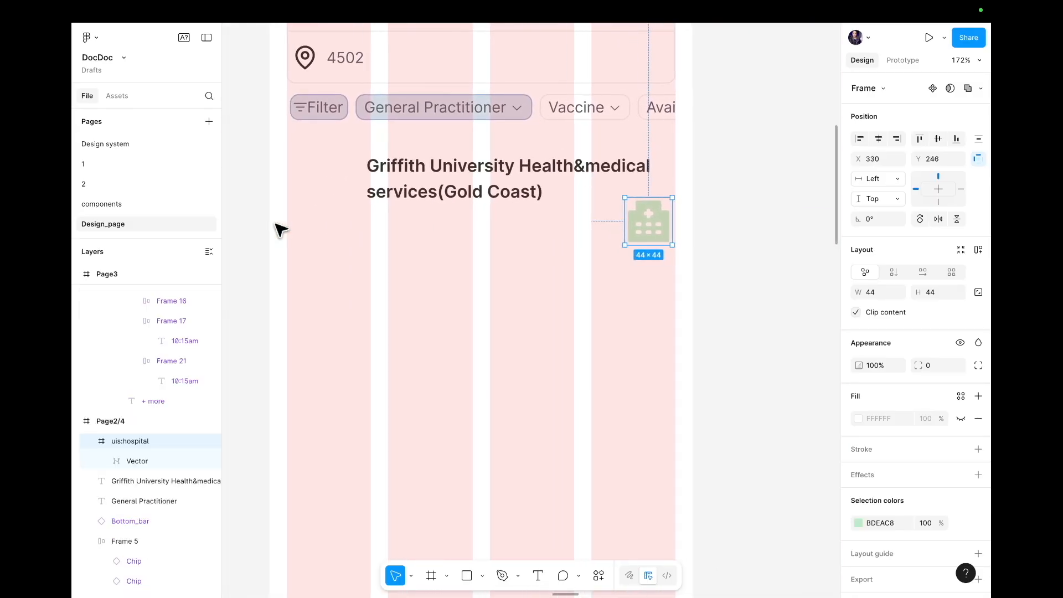
drag(641, 226, 310, 187)
- Shift Page3's upper clinic card left so that it lines up with the card below it
scroll(307, 185, down, 5)
scroll(308, 185, right, 5)
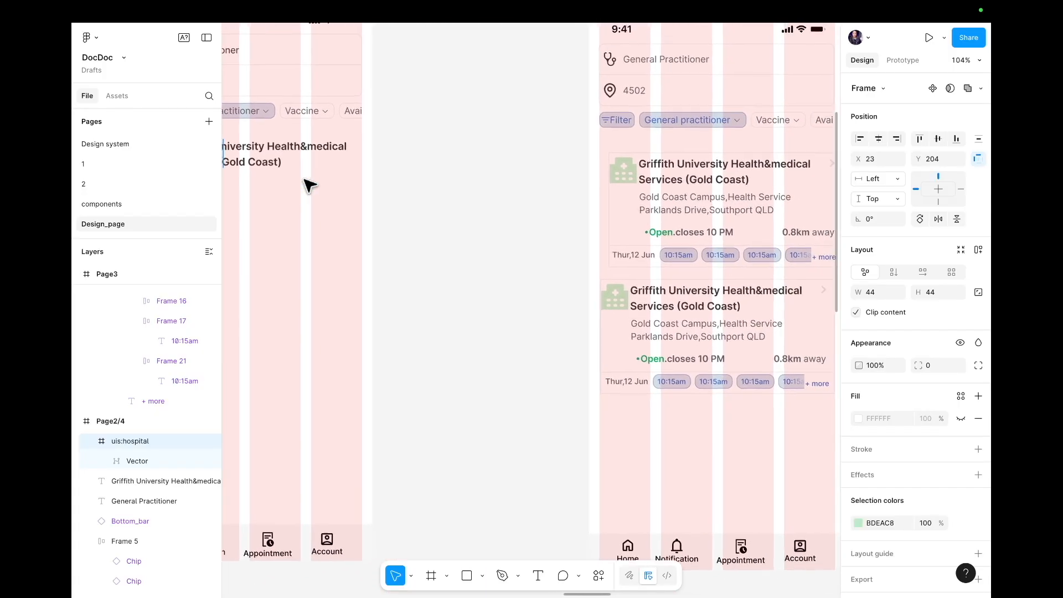
scroll(309, 185, down, 5)
scroll(308, 185, left, 3)
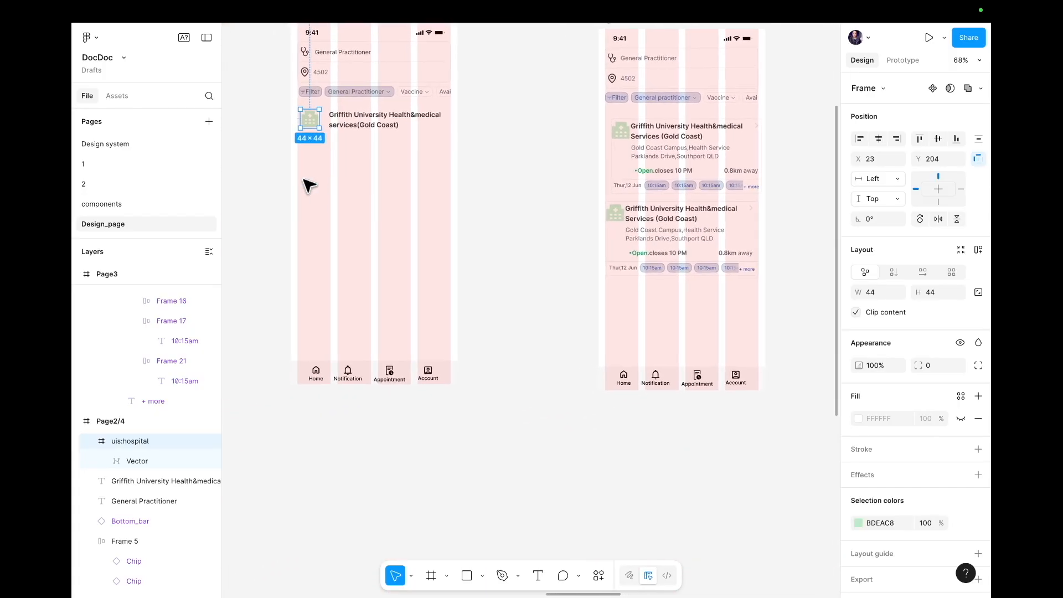
click(642, 163)
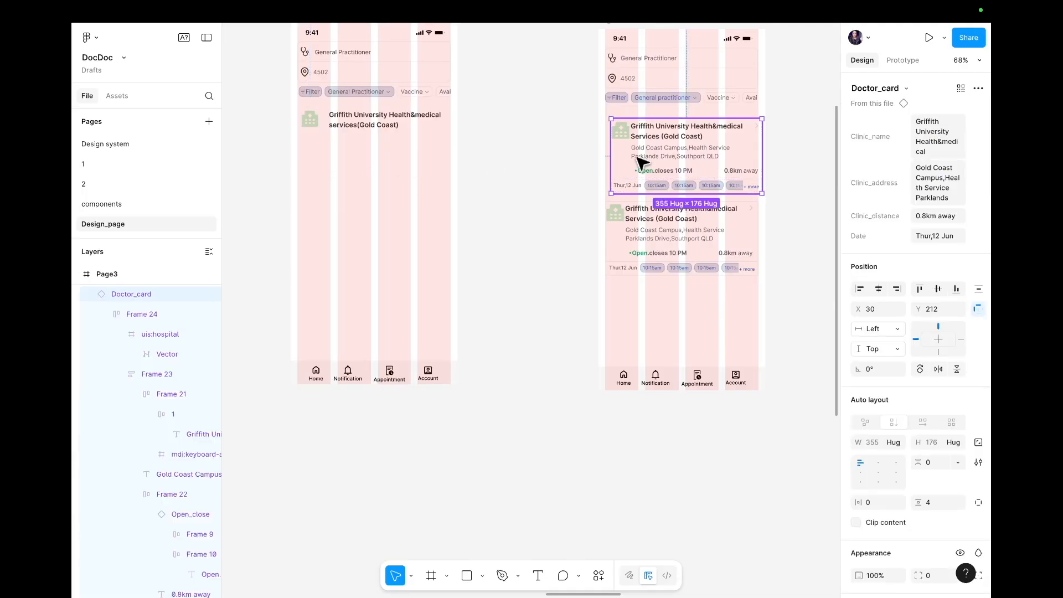
drag(635, 157, 636, 162)
click(565, 173)
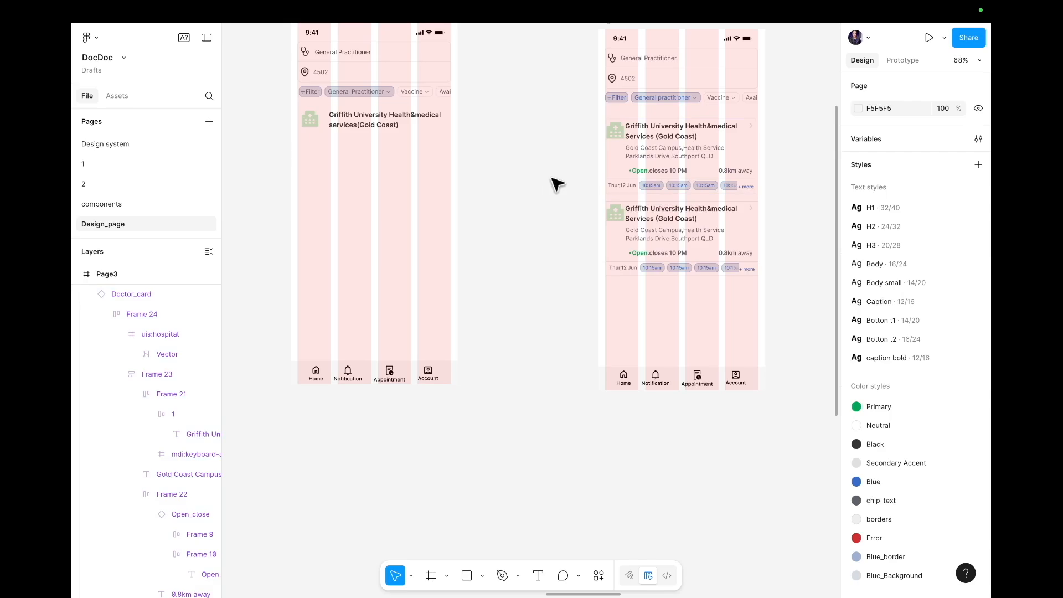
- Examine the alignment of Page3's two clinic cards against the layout columns and compare them with the Page2/4 copy
scroll(524, 221, up, 5)
scroll(527, 224, right, 10)
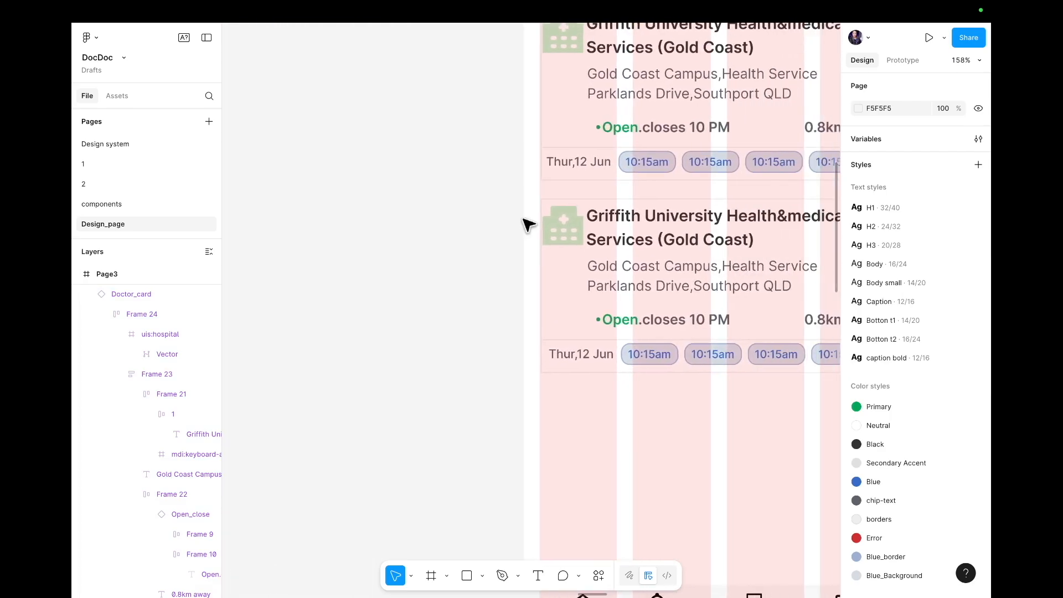
scroll(528, 224, up, 2)
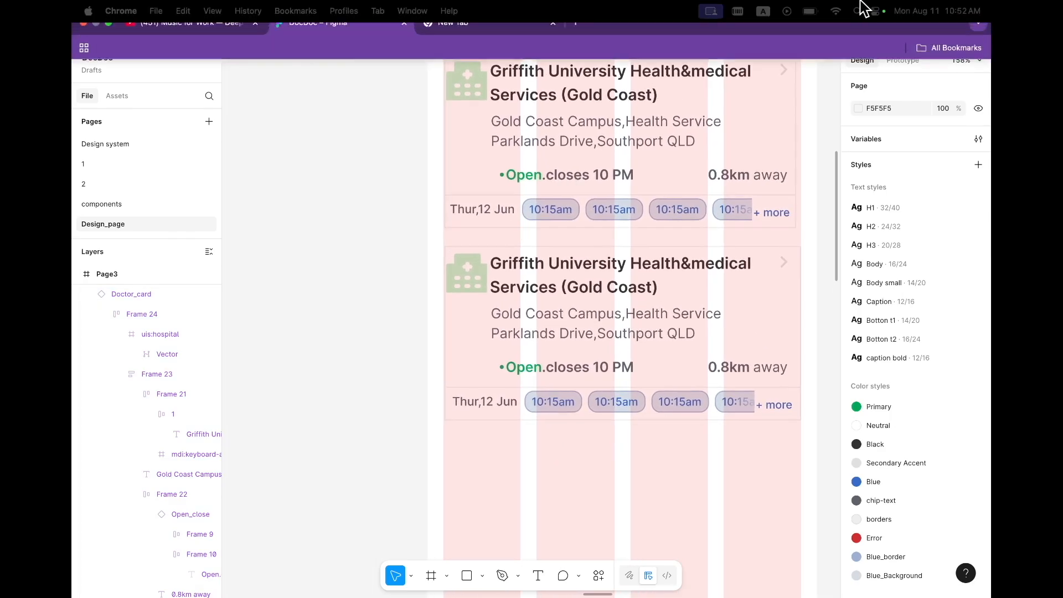
scroll(778, 162, left, 10)
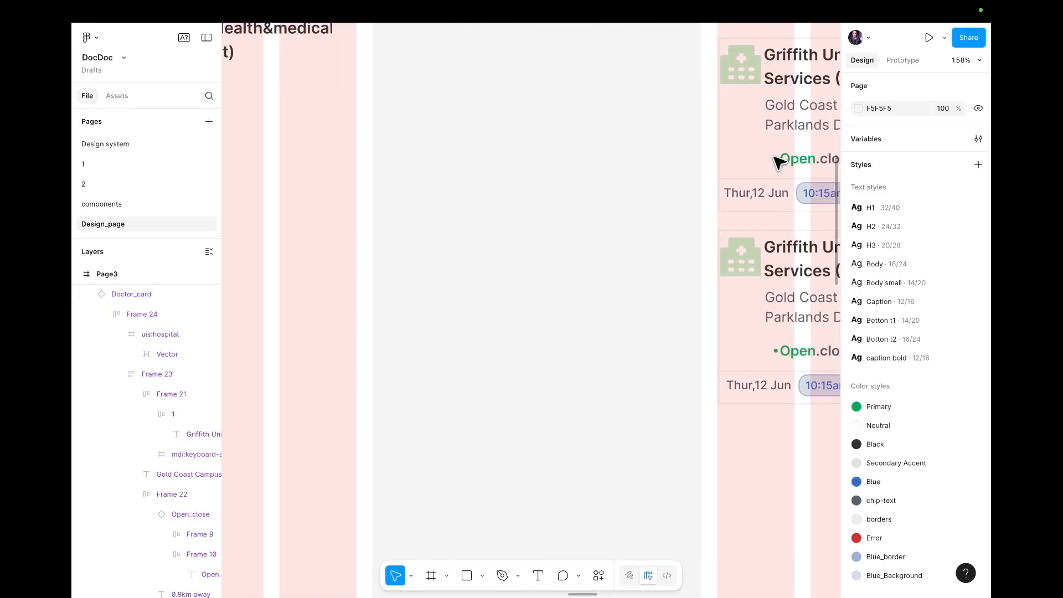
scroll(775, 161, down, 5)
scroll(774, 163, right, 3)
scroll(774, 163, right, 5)
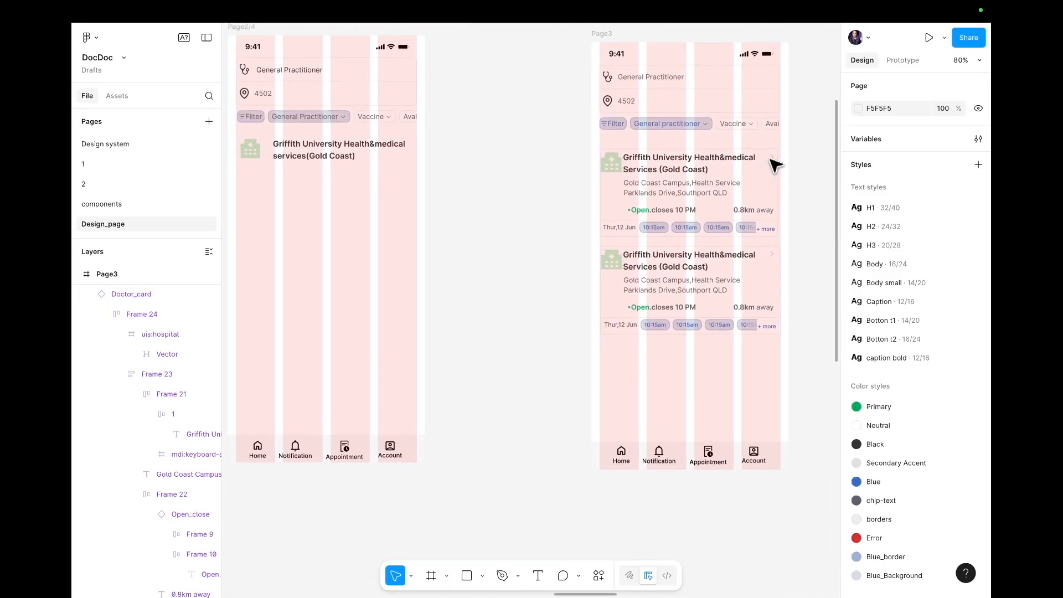
scroll(772, 166, left, 2)
scroll(772, 166, up, 2)
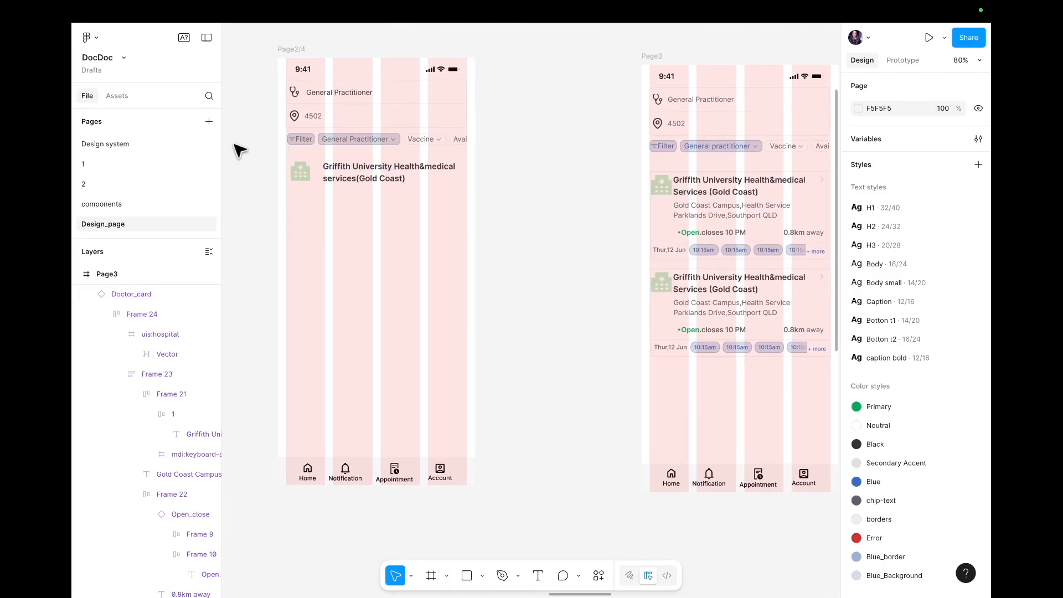
- Close the gap between icon and clinic name in the Page2/4 copy by shifting the hospital icon right and moving the name to X 84, Y 204
click(301, 172)
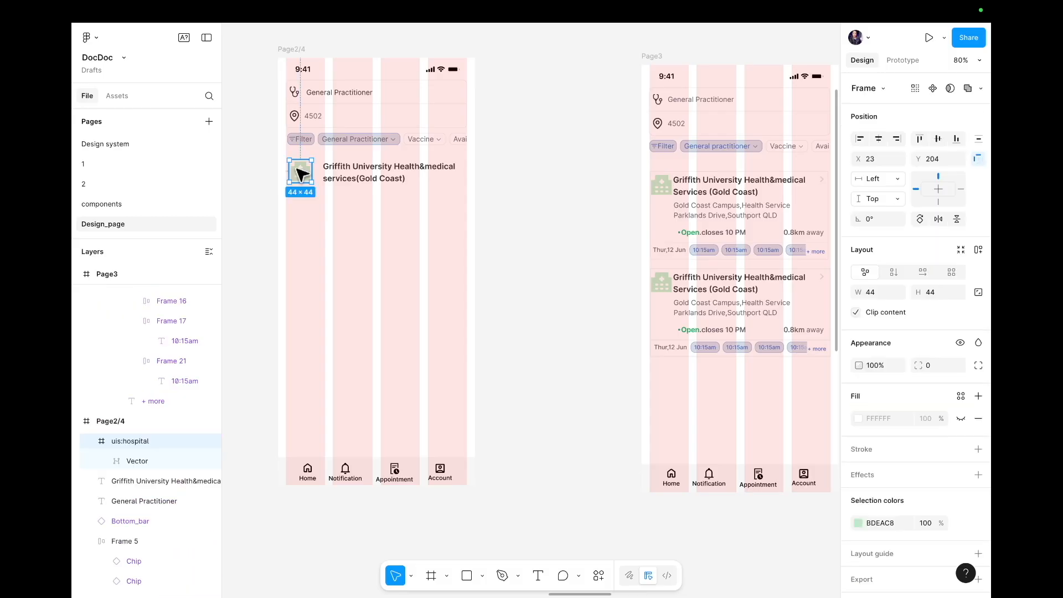
click(354, 179)
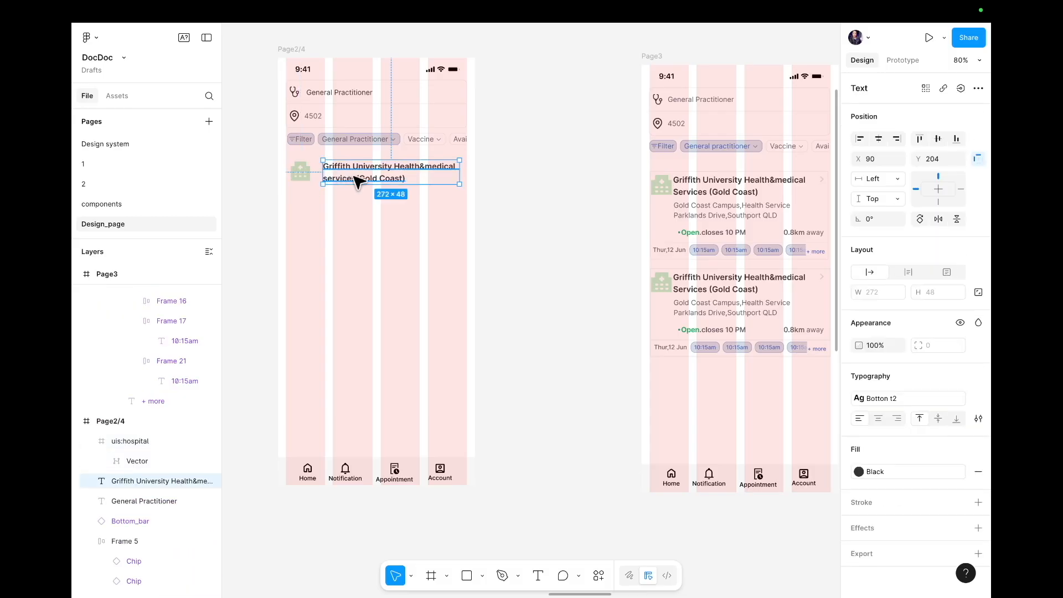
click(301, 172)
drag(308, 170, 353, 173)
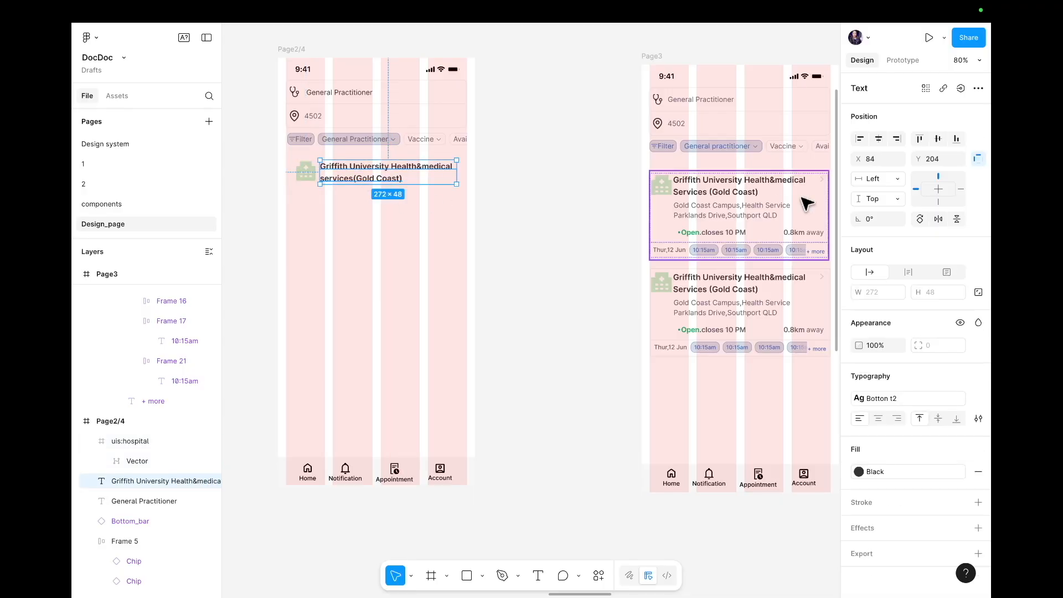
click(462, 213)
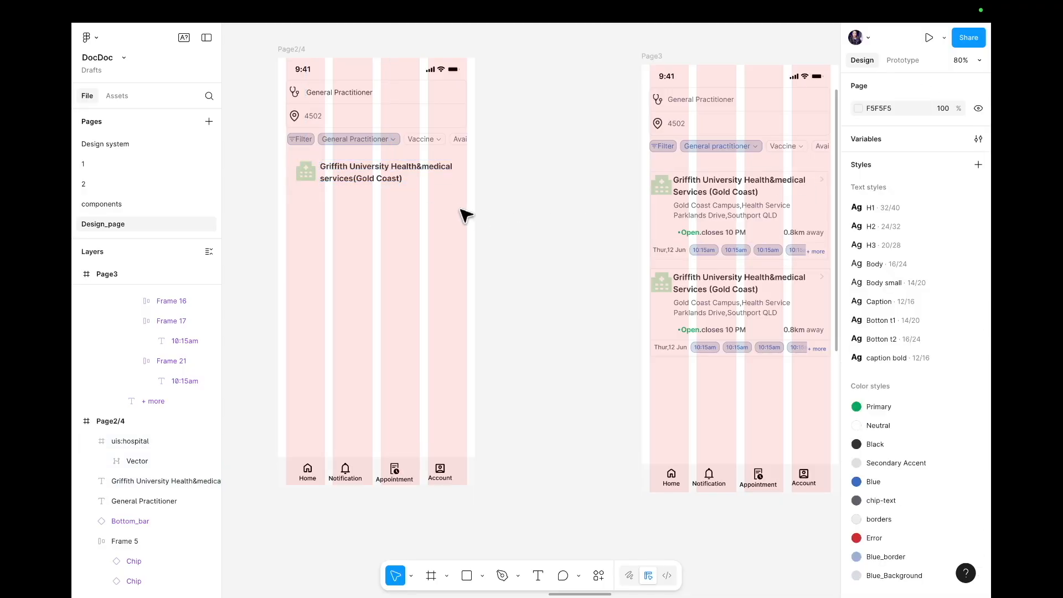
- Search Iconify for "arrow" and import the right-pointing weui:arrow-filled icon as a frame in black at automatic size
click(599, 576)
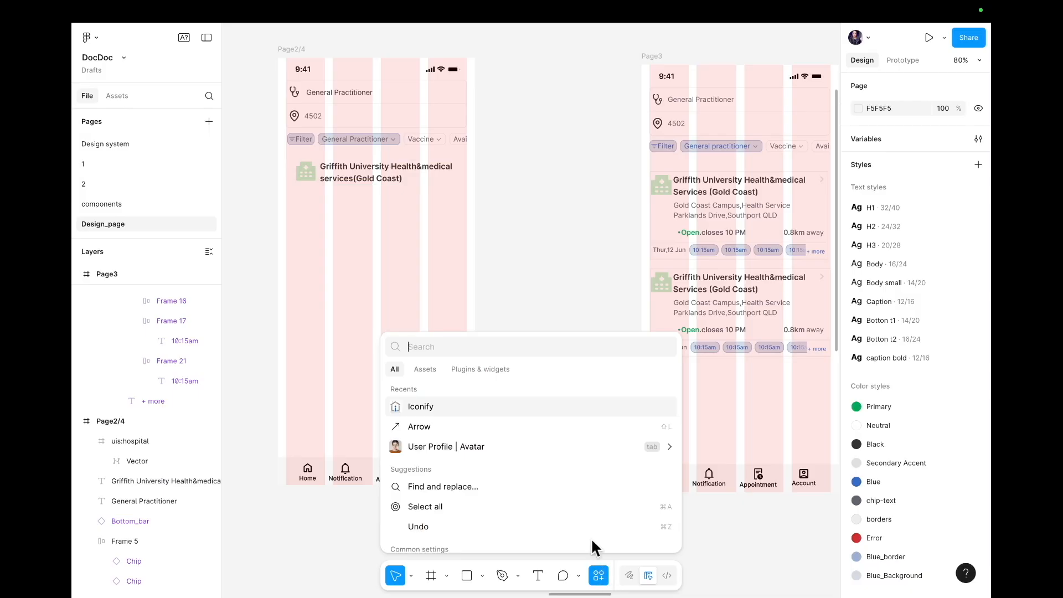
click(473, 369)
click(453, 384)
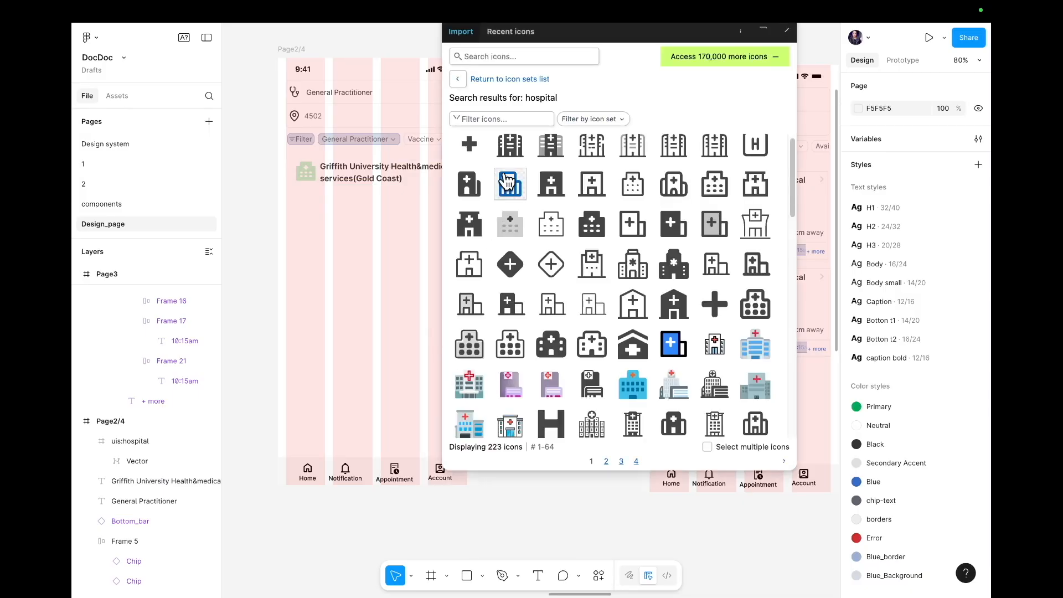
click(522, 63)
text(arrow)
key(Return)
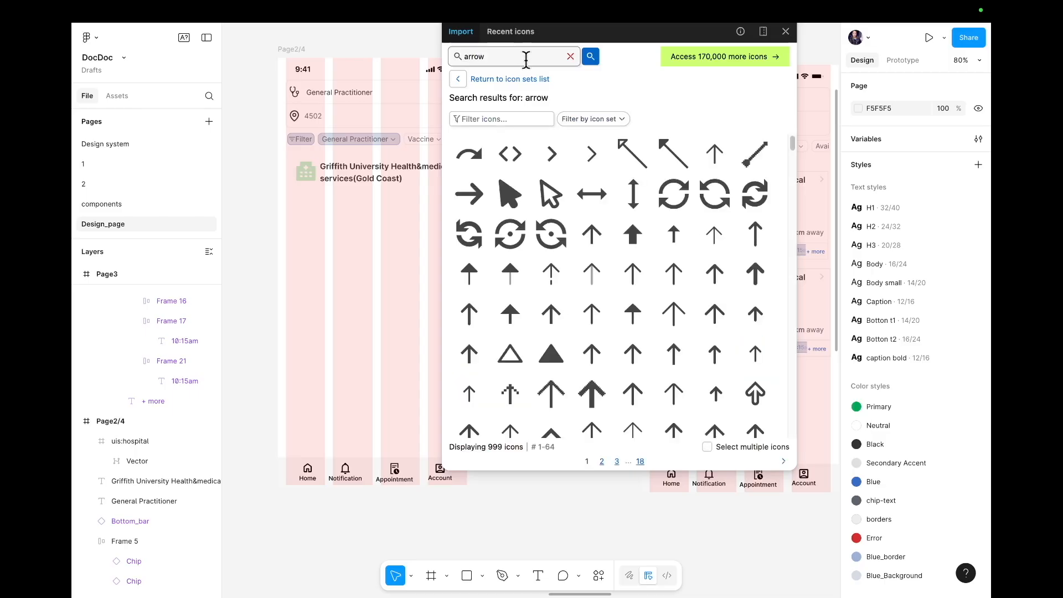
click(551, 153)
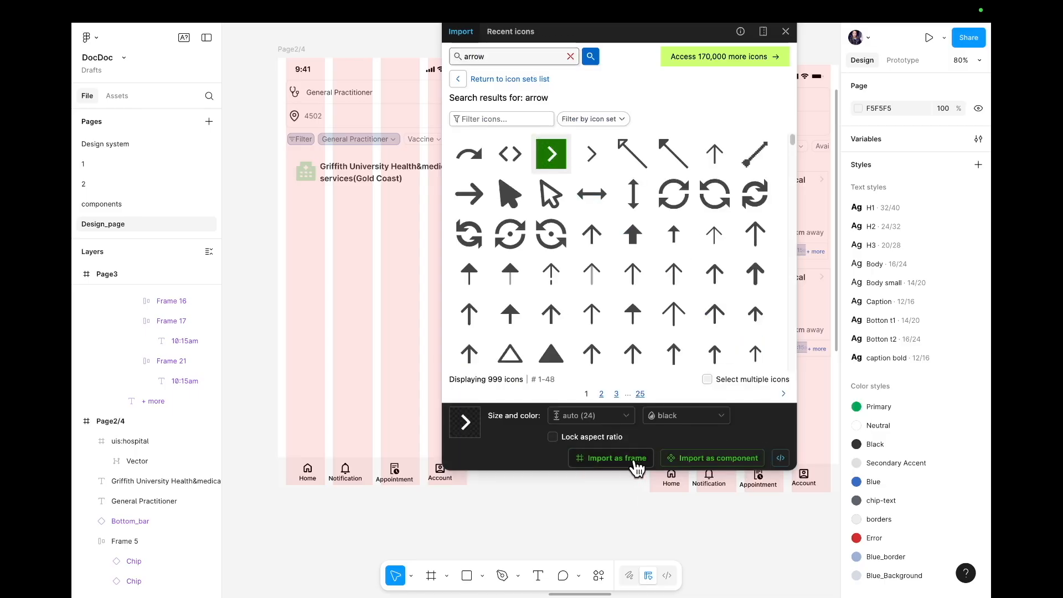
click(611, 457)
click(785, 31)
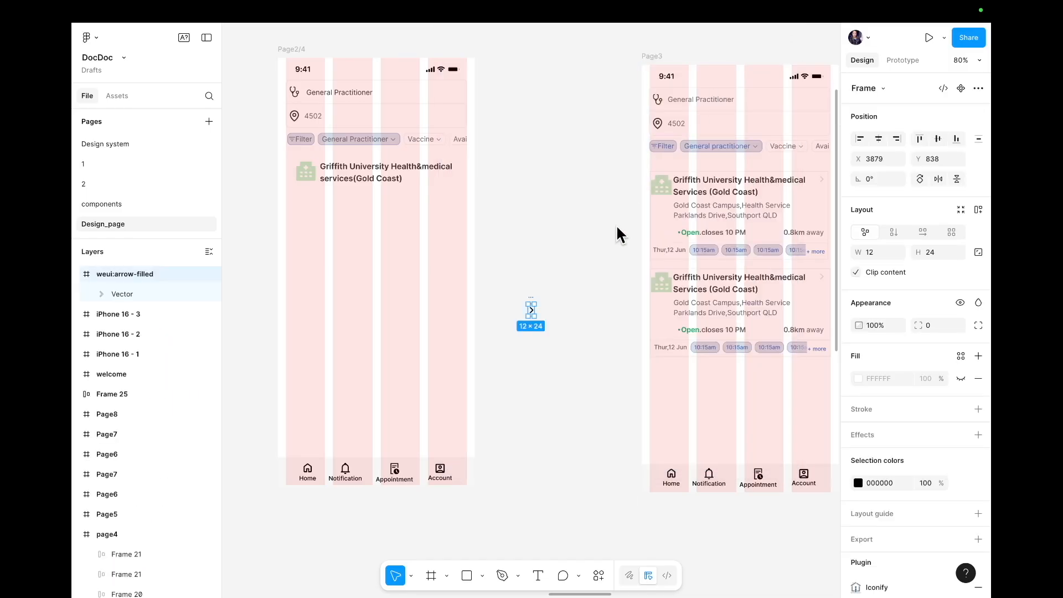
- Place the arrow icon after the clinic name in the Page2/4 copy at about X 358, Y 207
click(531, 310)
drag(531, 310, 460, 169)
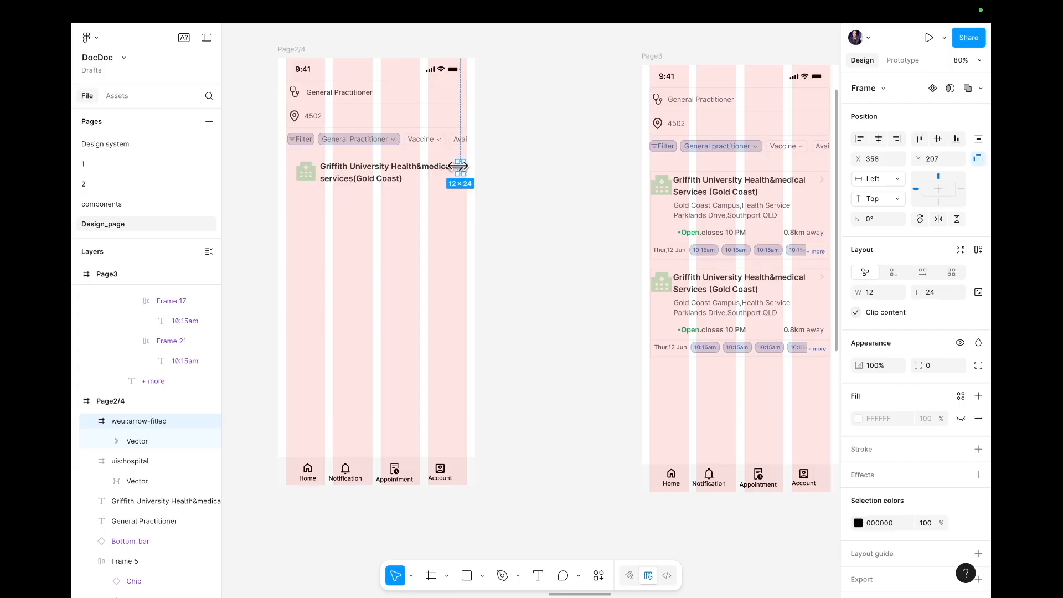
drag(458, 168, 457, 168)
click(467, 171)
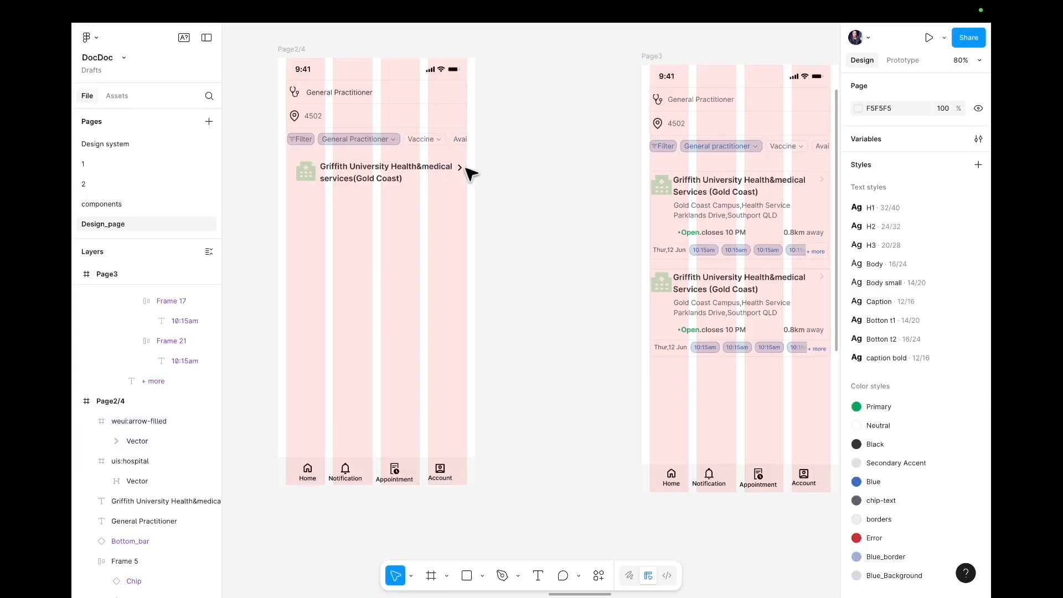
- Apply the Secondary Accent colour style to the fill of the arrow's vector in the Page2/4 copy
double_click(459, 166)
click(551, 178)
double_click(459, 169)
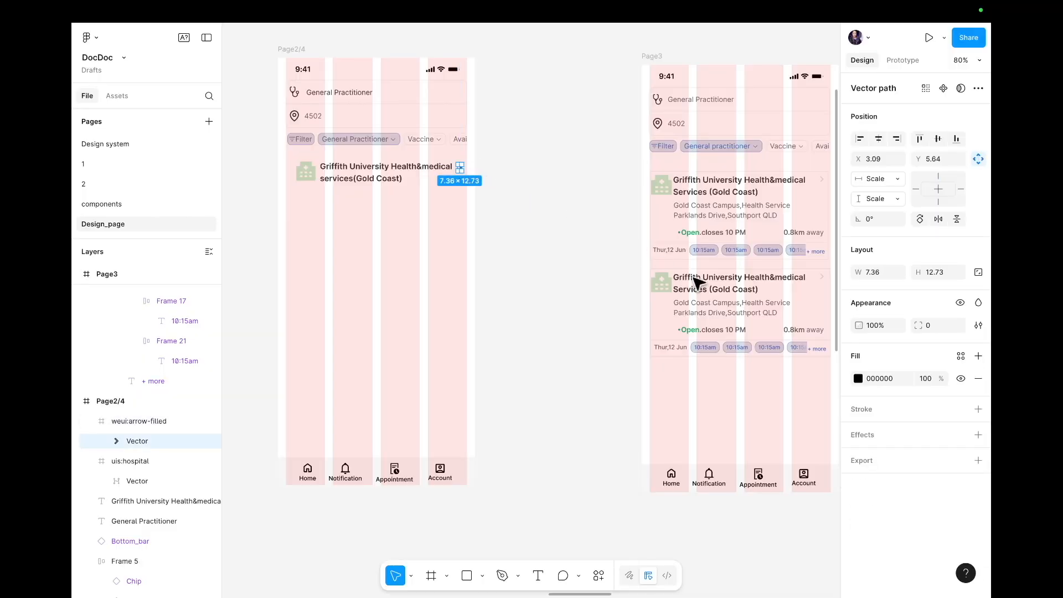
click(958, 354)
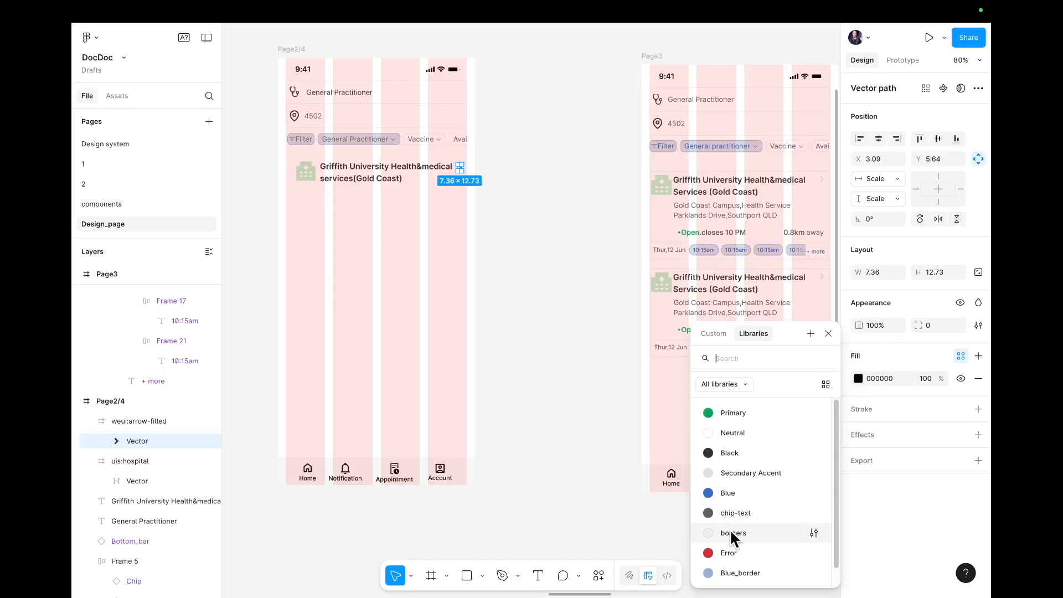
click(721, 474)
click(572, 429)
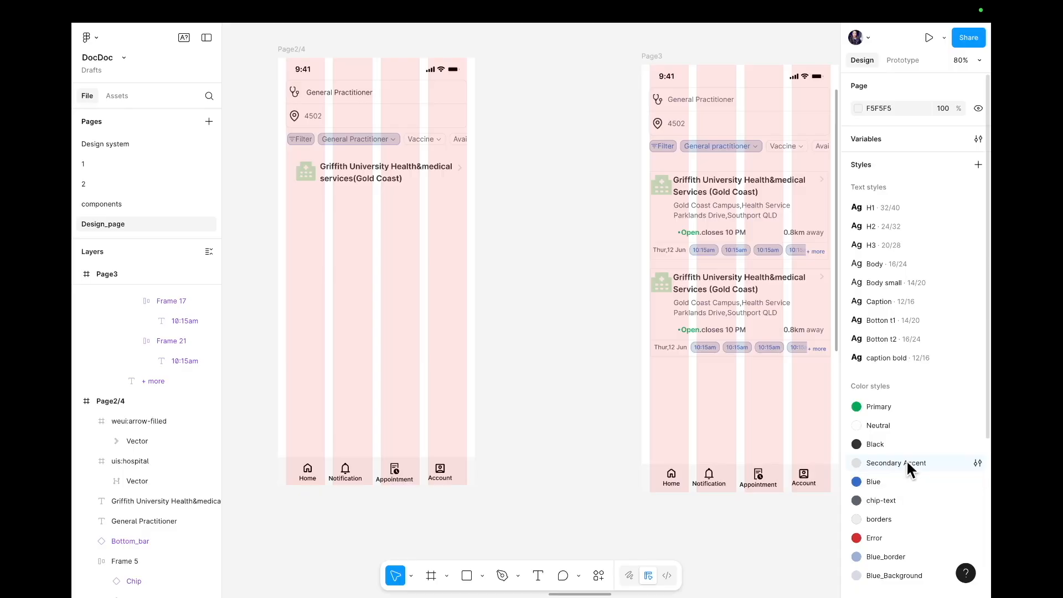
- Examine the Secondary Accent colour style's definition and the nested name row of Page3's upper clinic card
click(976, 462)
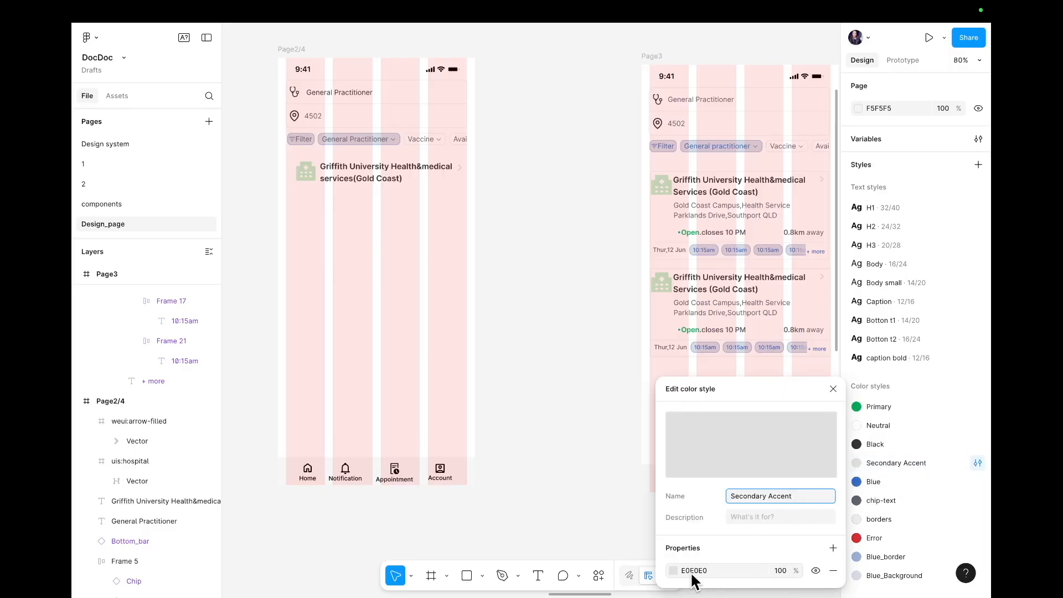
click(832, 389)
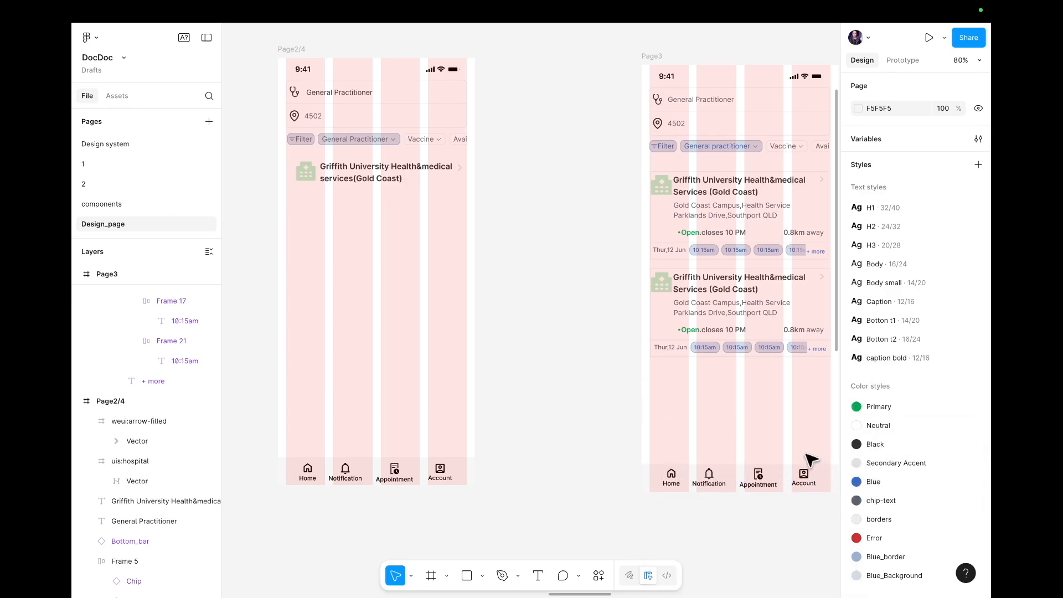
click(459, 167)
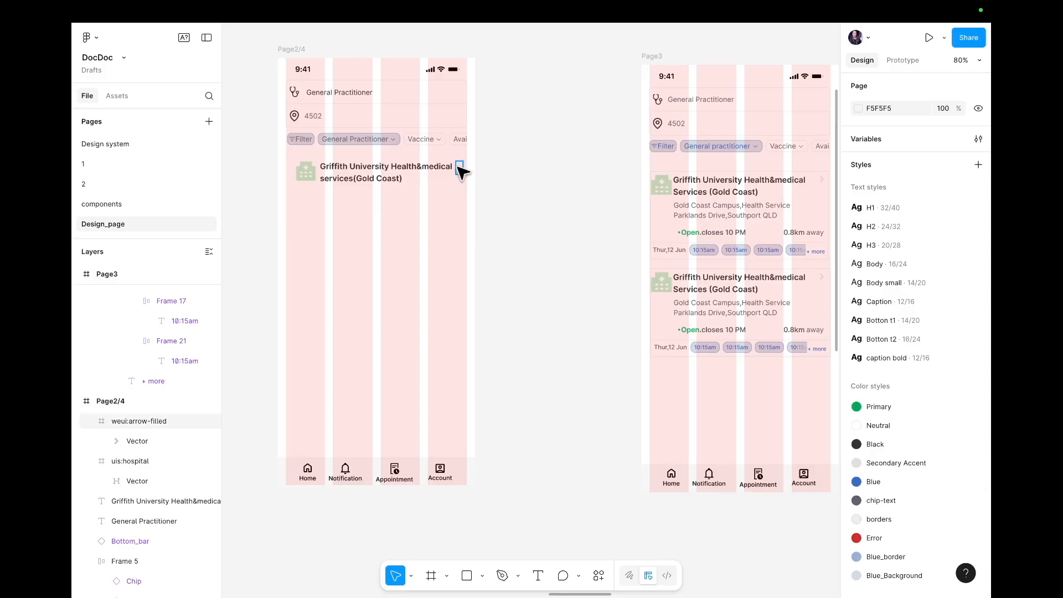
click(509, 214)
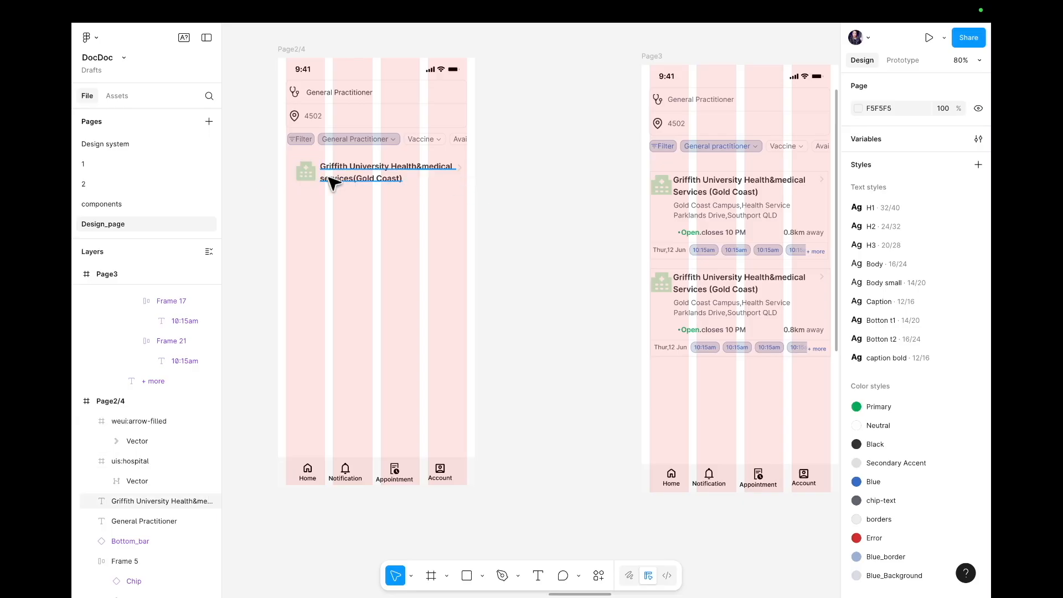
double_click(709, 214)
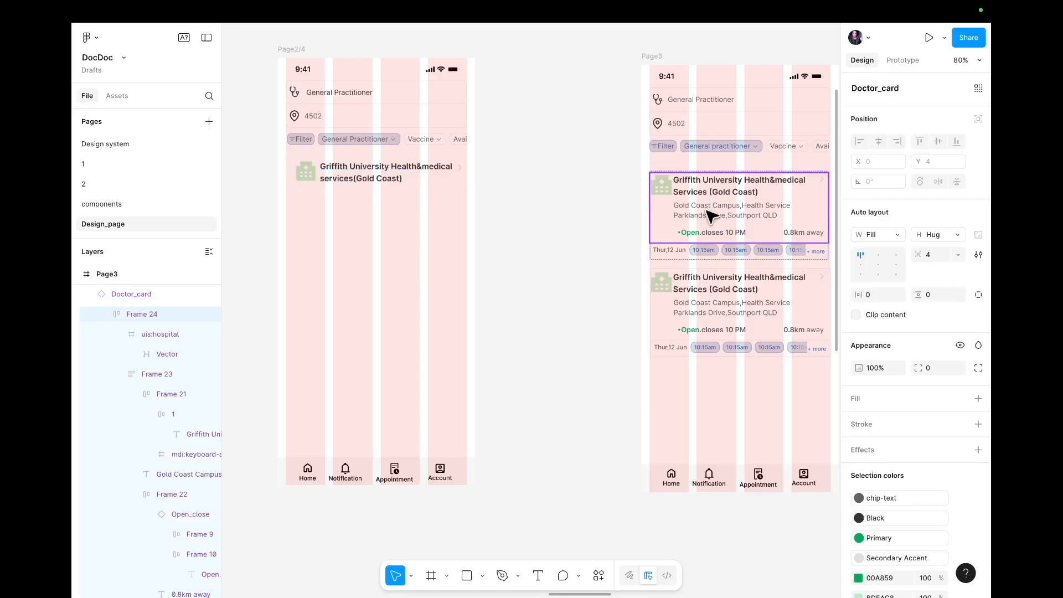
double_click(706, 212)
click(703, 190)
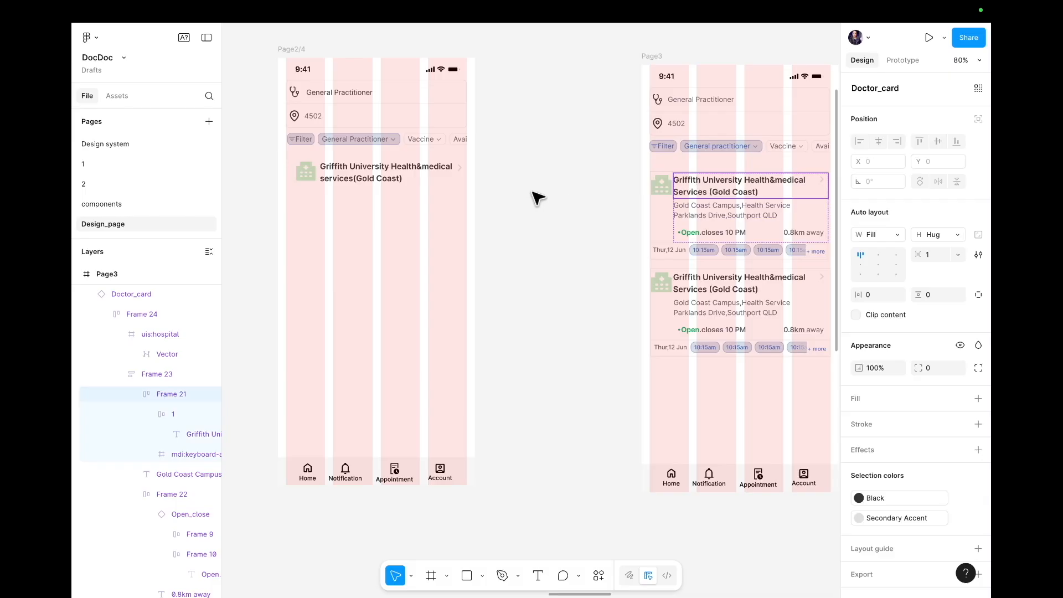
click(354, 202)
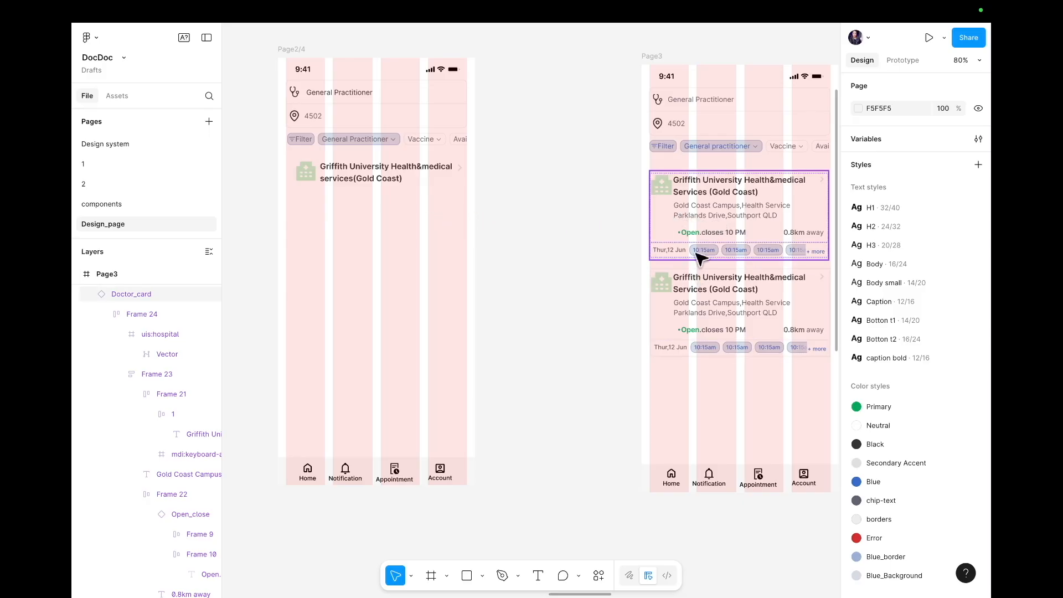
- Copy the clinic address text from Page3's upper card into a new text layer below the clinic name in the Page2/4 copy
double_click(695, 217)
double_click(695, 217)
double_click(695, 216)
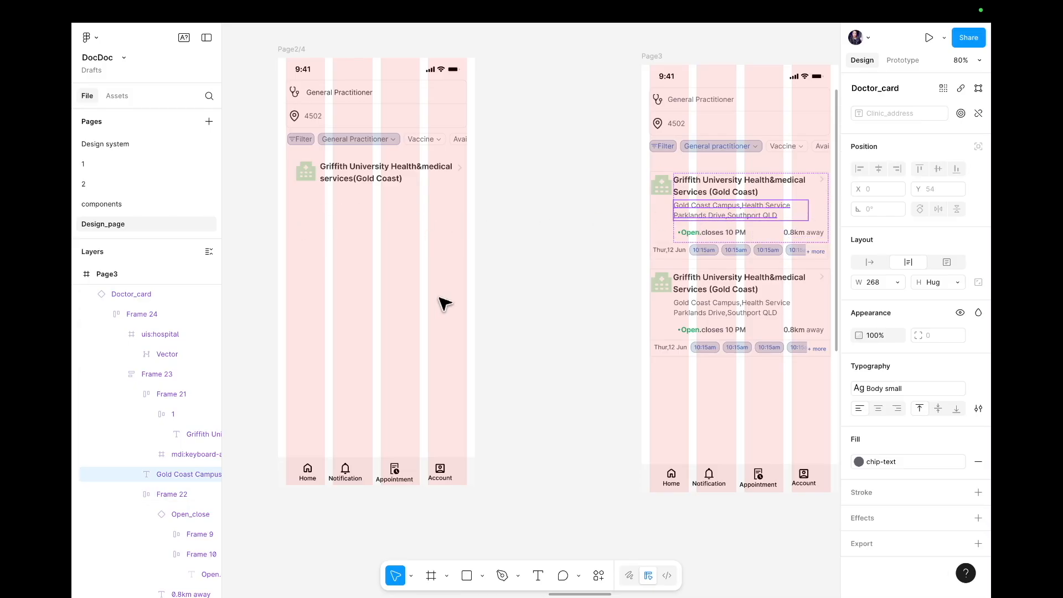
key(Return)
key(ctrl+c)
click(331, 209)
key(Escape)
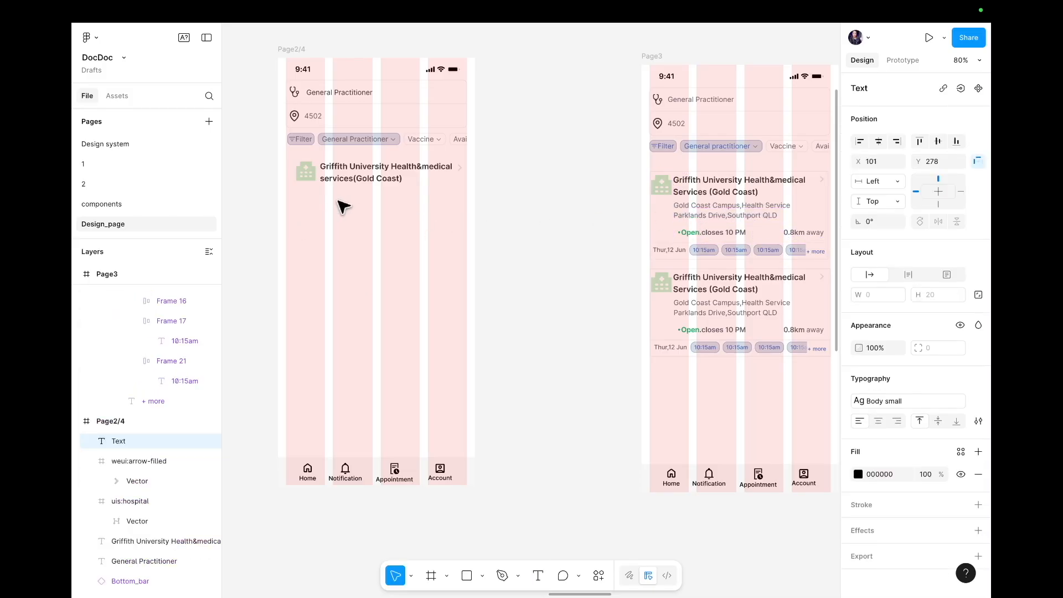
key(ctrl+v)
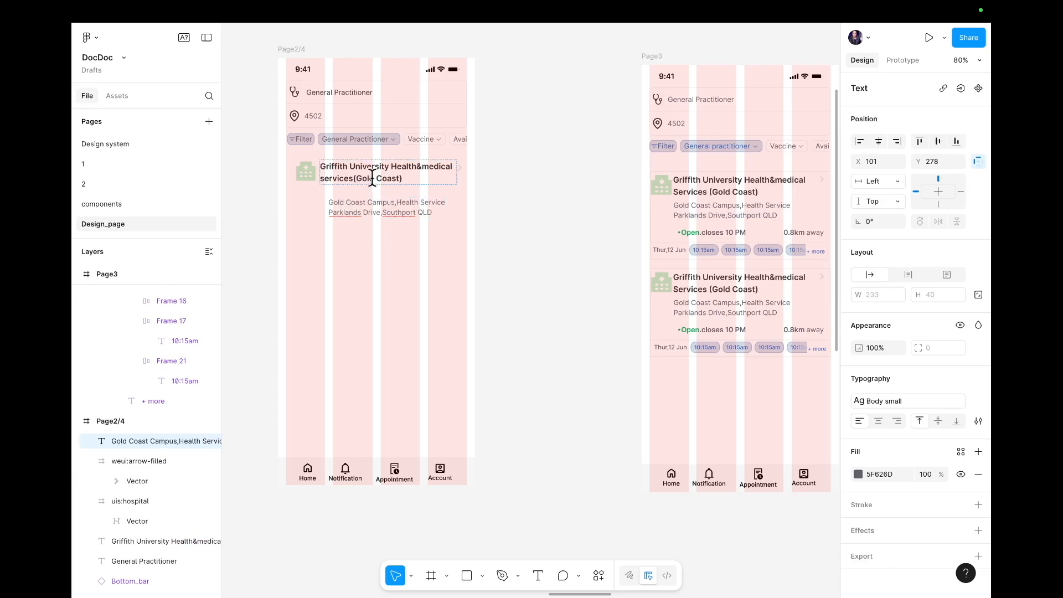
- Align the address text under the clinic name at X 85, Y 262 and check its text style
mouse_move(408, 213)
mouse_down()
mouse_move(396, 216)
mouse_move(402, 210)
mouse_up()
triple_click(399, 202)
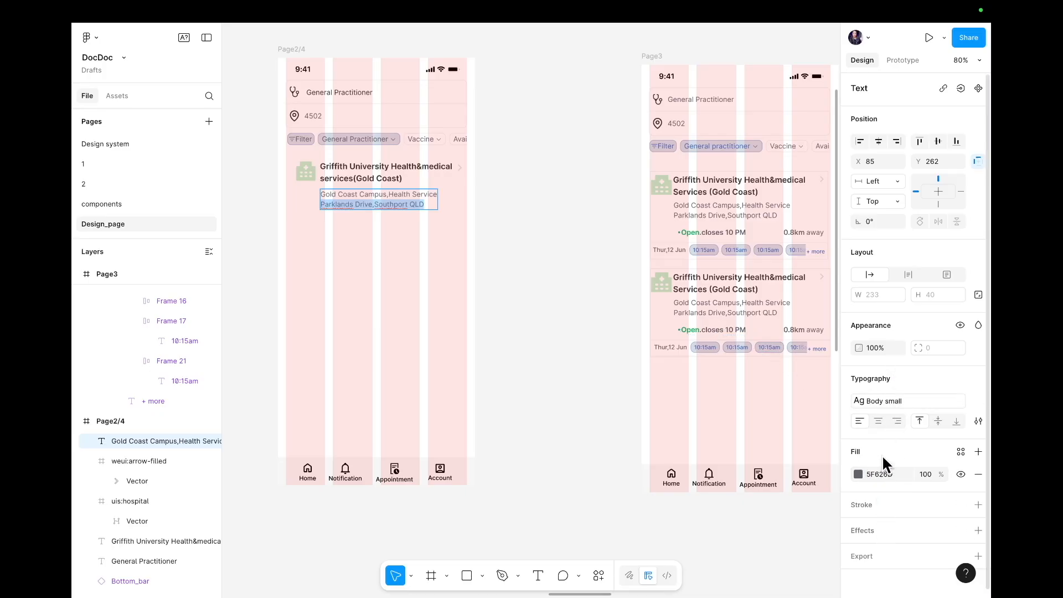
click(891, 402)
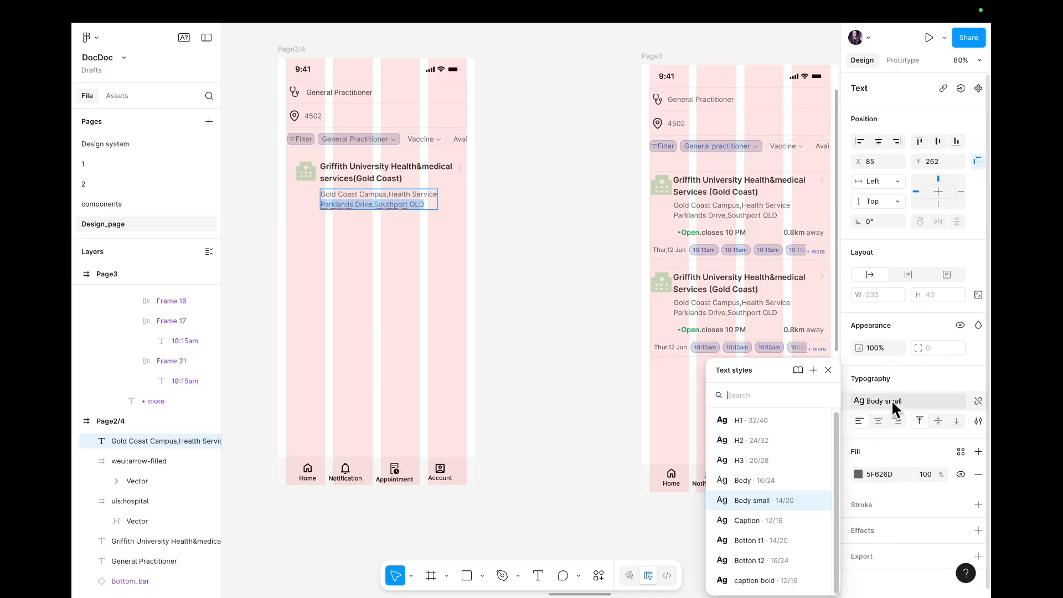
key(Escape)
key(Escape)
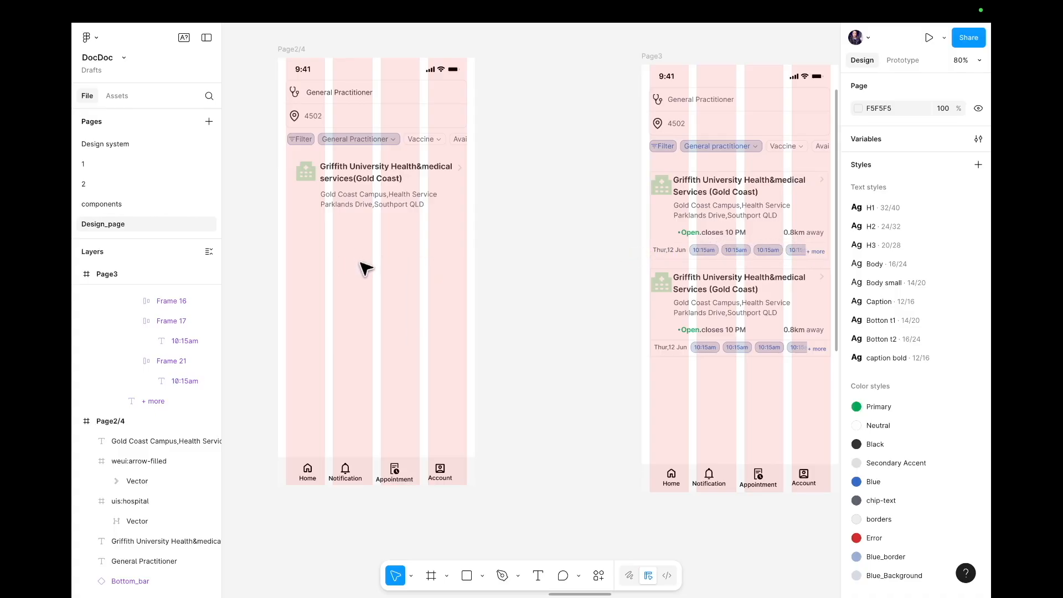
- Add an opening-hours text layer reading ".Open.closes" below the address at X 107, Y 349 in the Page2/4 copy
key(t)
click(331, 233)
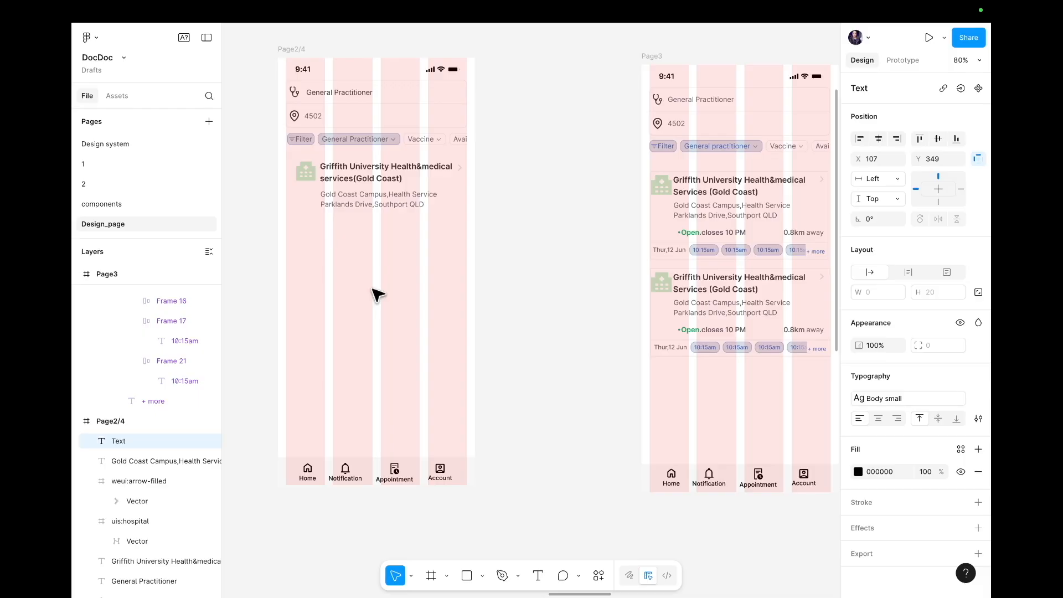
text(;)
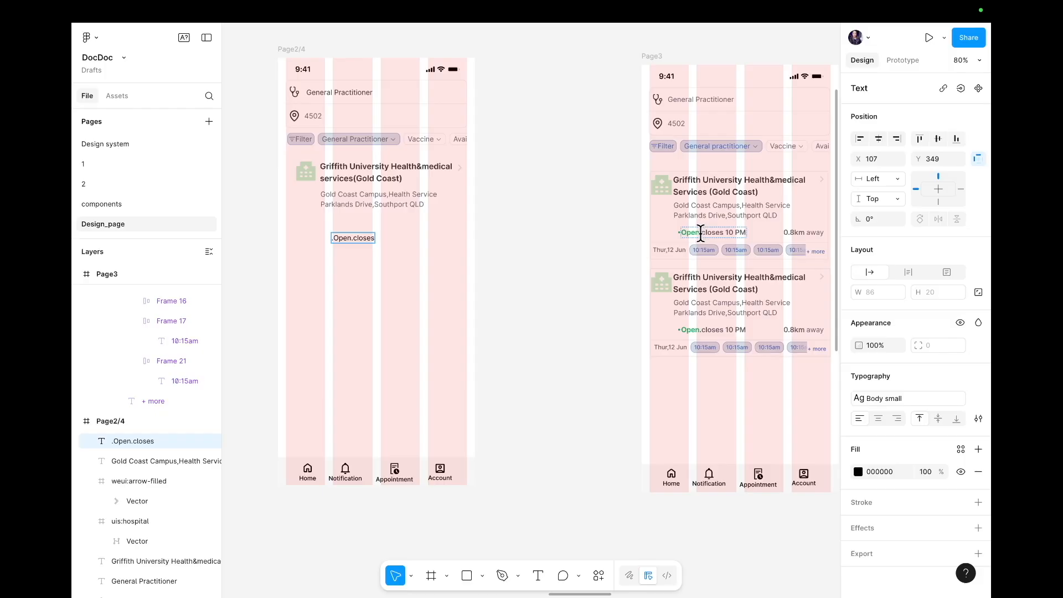
- Check the opening-hours text in Page3's upper card and complete the line in the Page2/4 copy as ".Open.closes 10 PM"
click(714, 234)
double_click(690, 232)
click(694, 234)
click(711, 234)
key(ctrl+a)
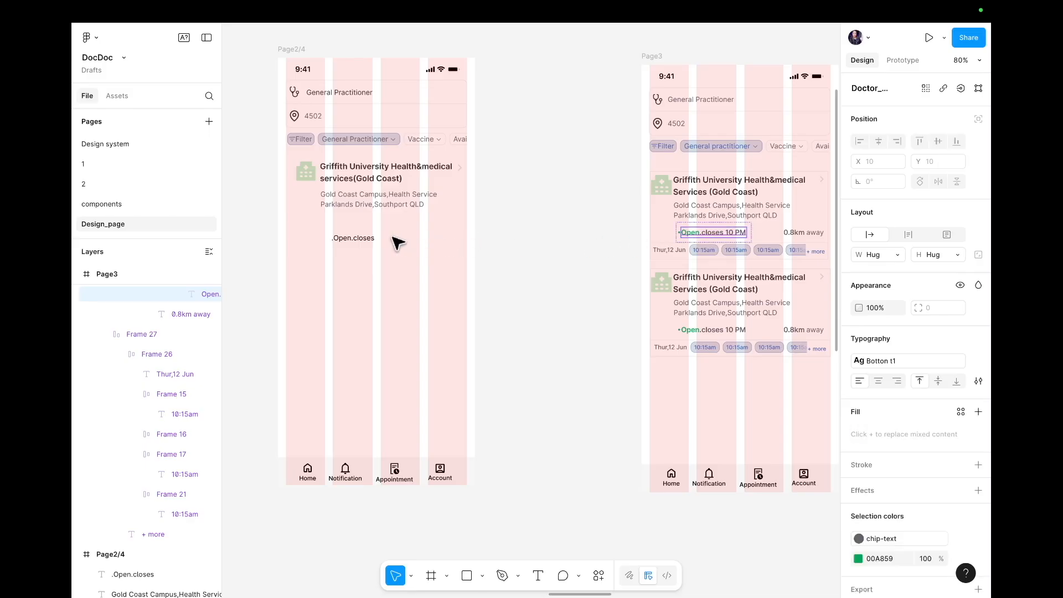
click(395, 242)
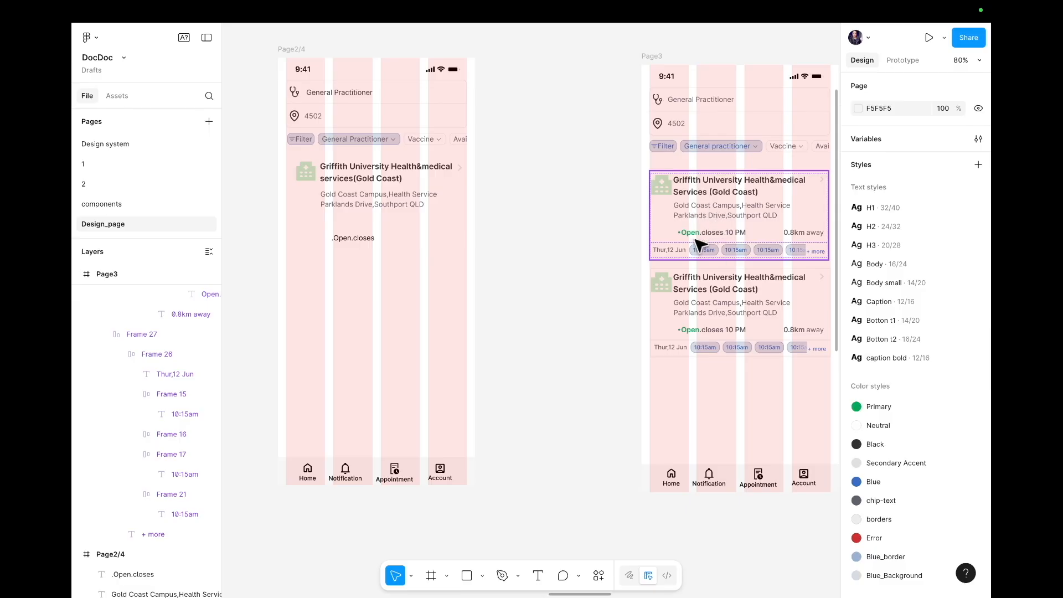
click(369, 240)
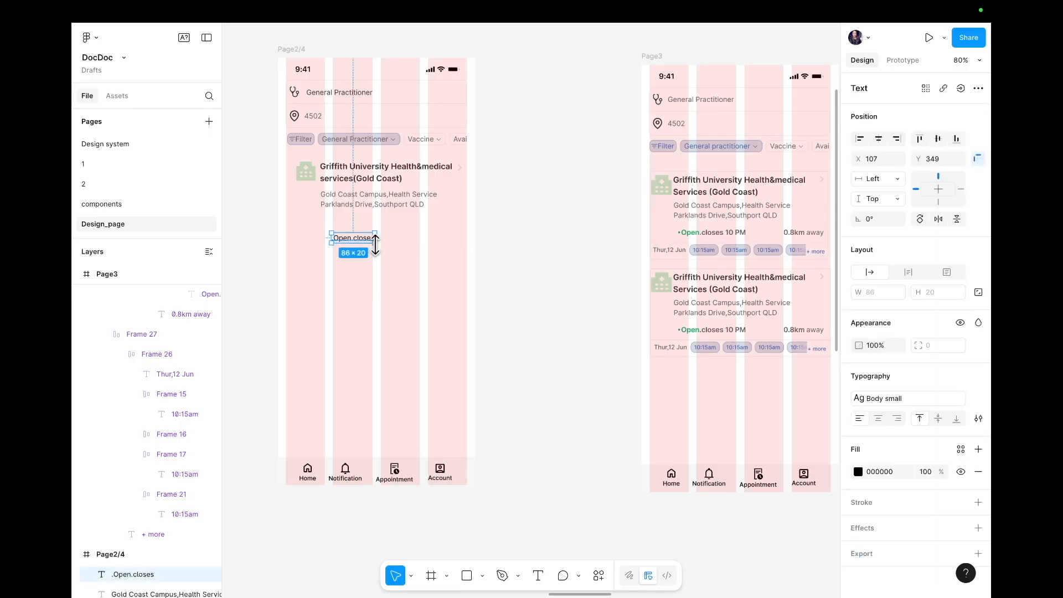
click(407, 256)
click(366, 239)
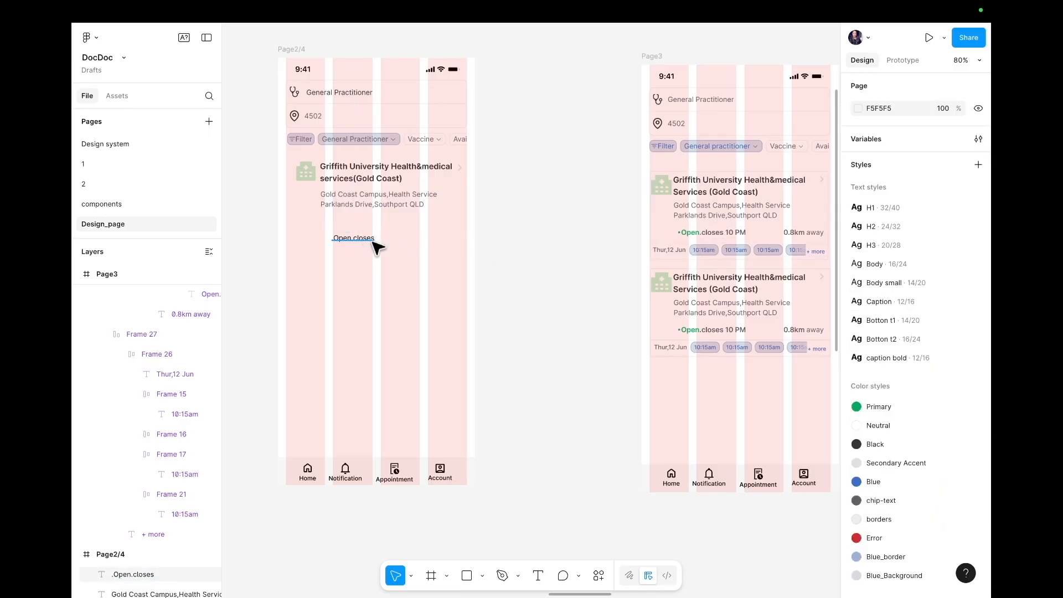
click(396, 243)
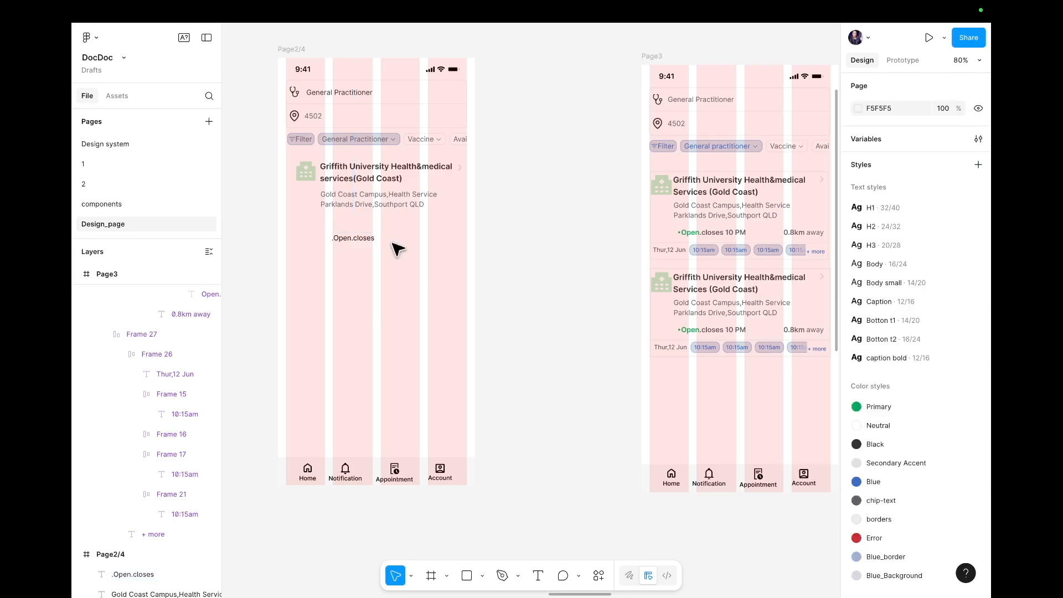
click(352, 238)
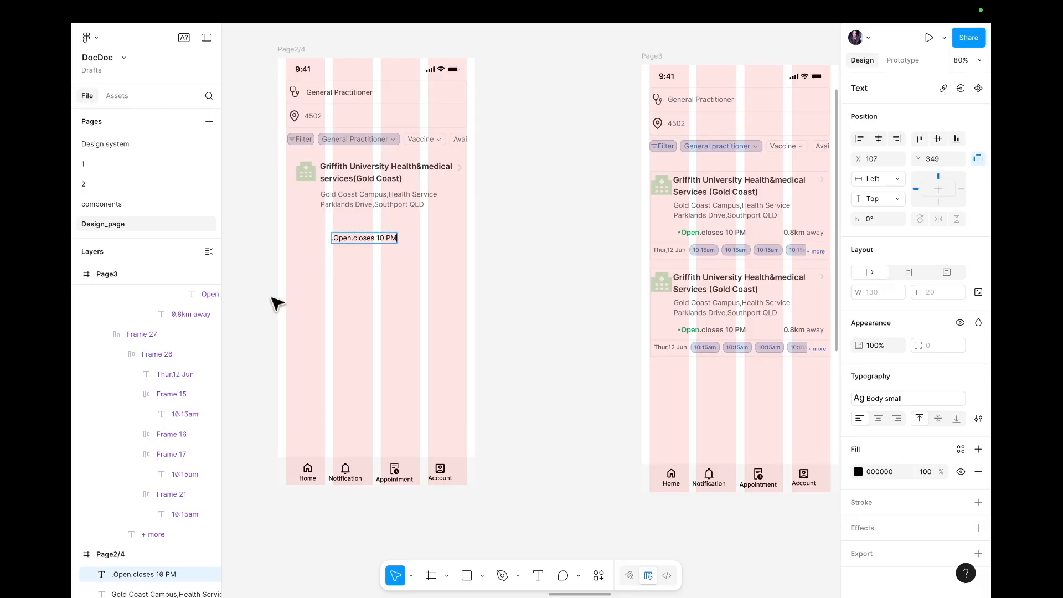
key(Escape)
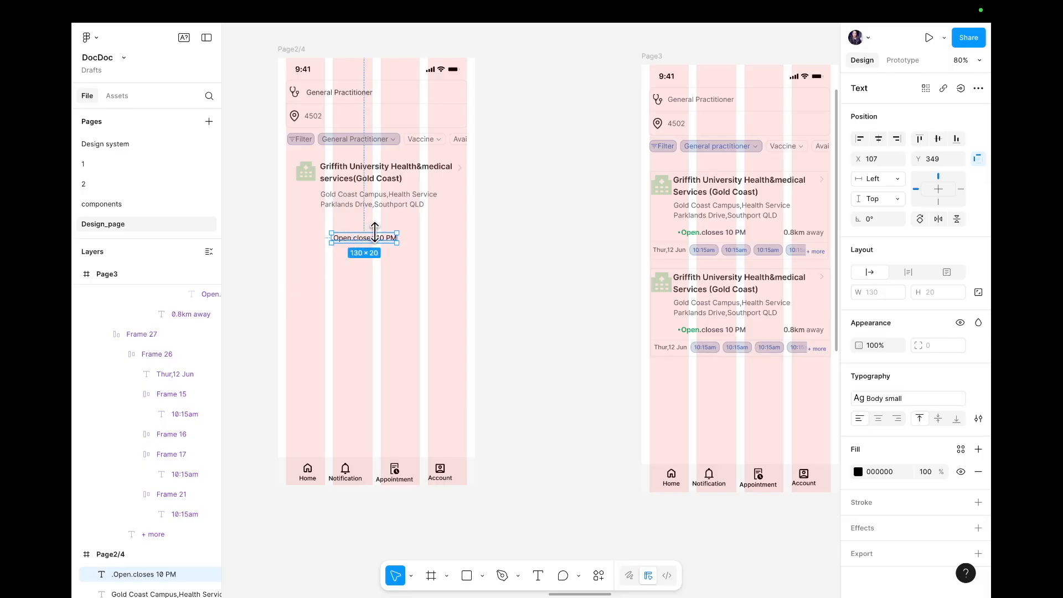
- Move the opening-hours text closer beneath the address in the Page2/4 copy, to X 67, Y 332
double_click(349, 238)
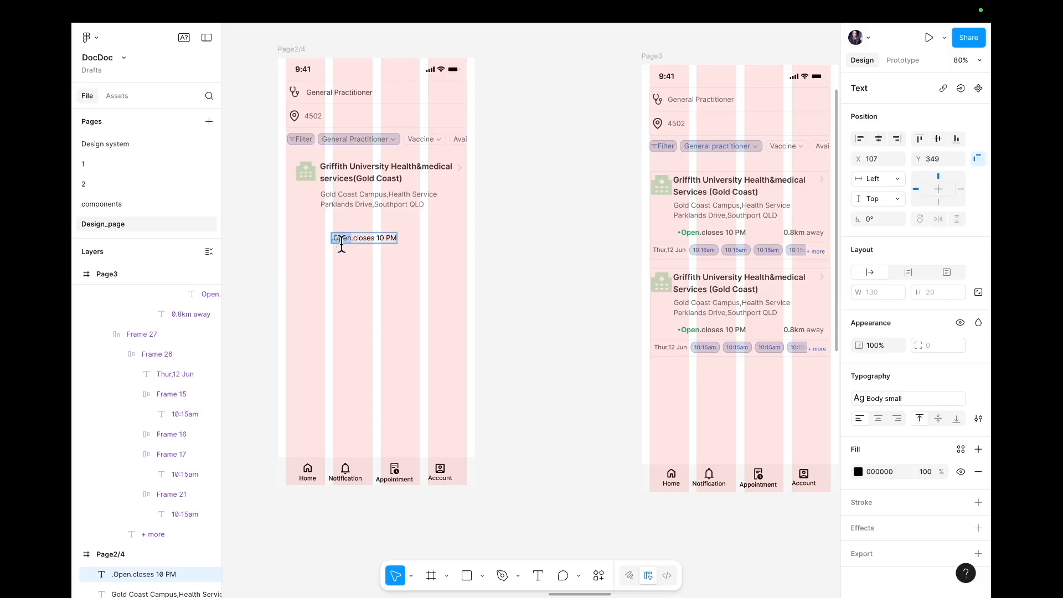
key(Escape)
key(Return)
key(Escape)
drag(367, 246, 346, 232)
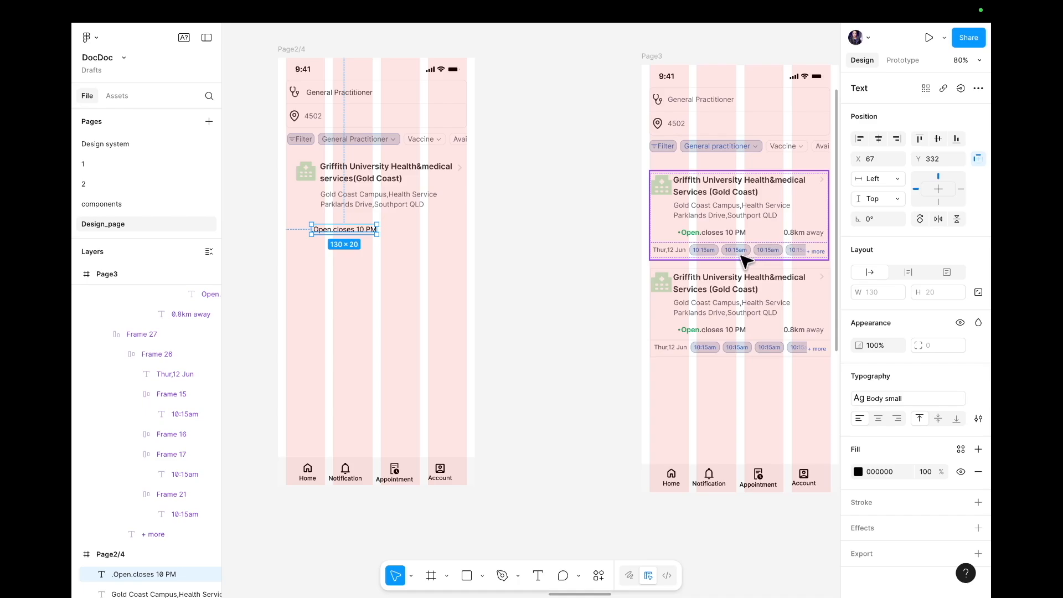
- Check the text style applied to the opening-hours text in the Page2/4 copy
double_click(319, 229)
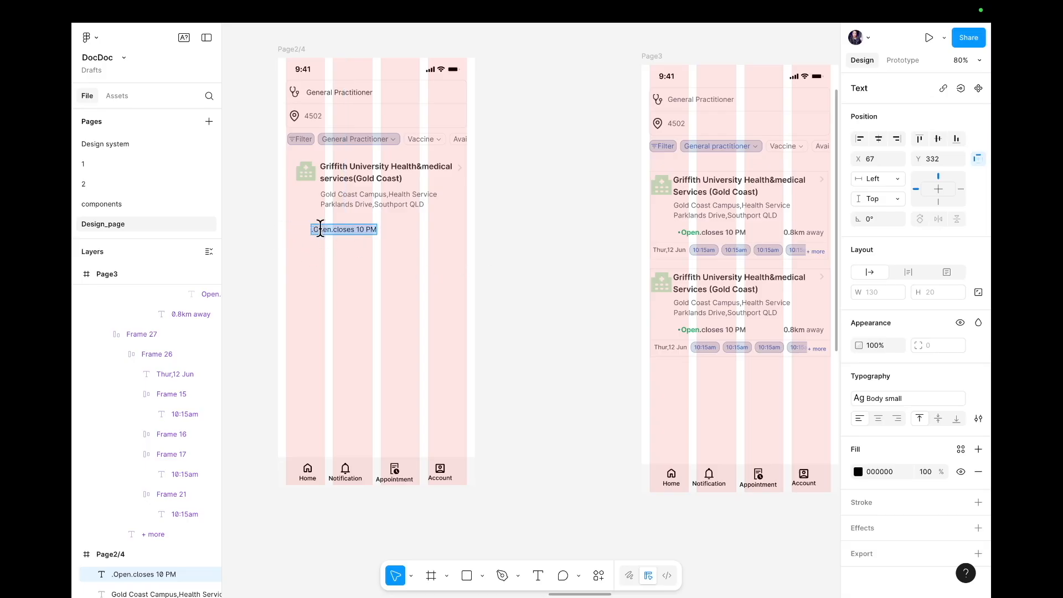
click(874, 399)
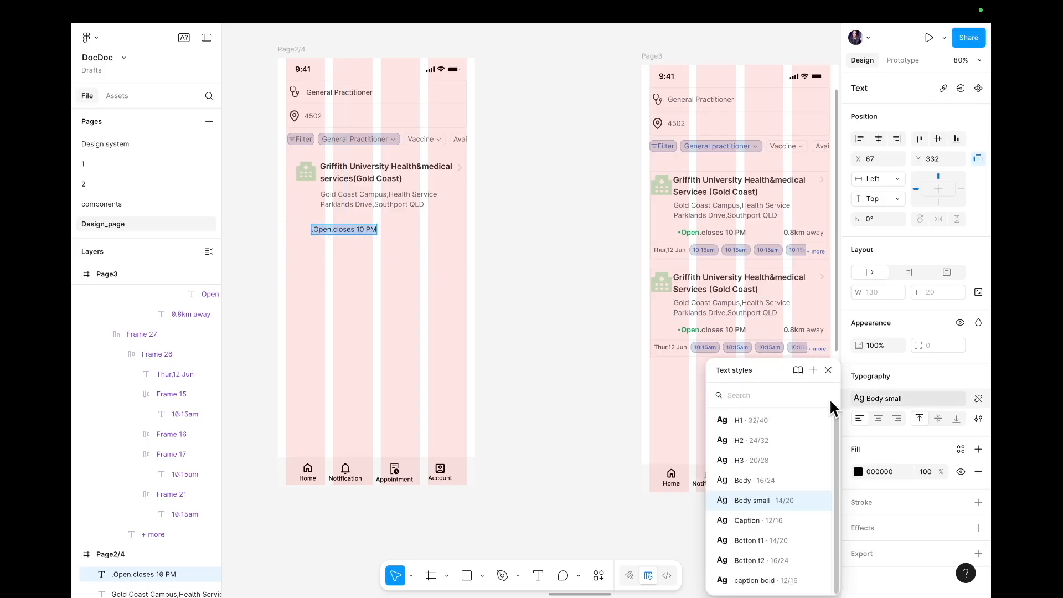
key(Escape)
click(435, 335)
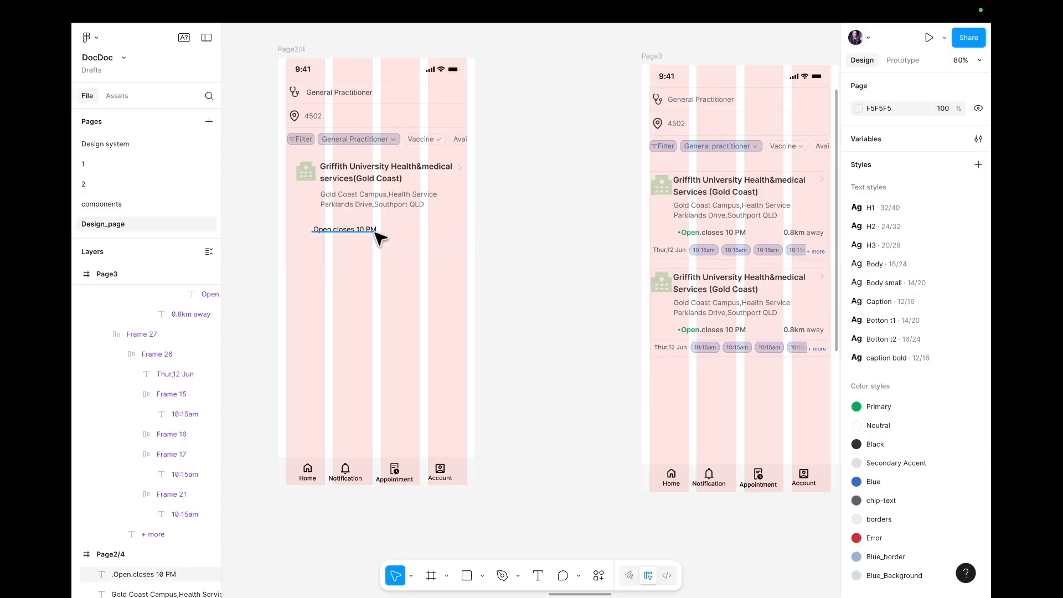
- Add a text layer reading "0.8km away" beside the opening hours in the Page2/4 copy, positioned at X 250, Y 332
key(t)
click(412, 237)
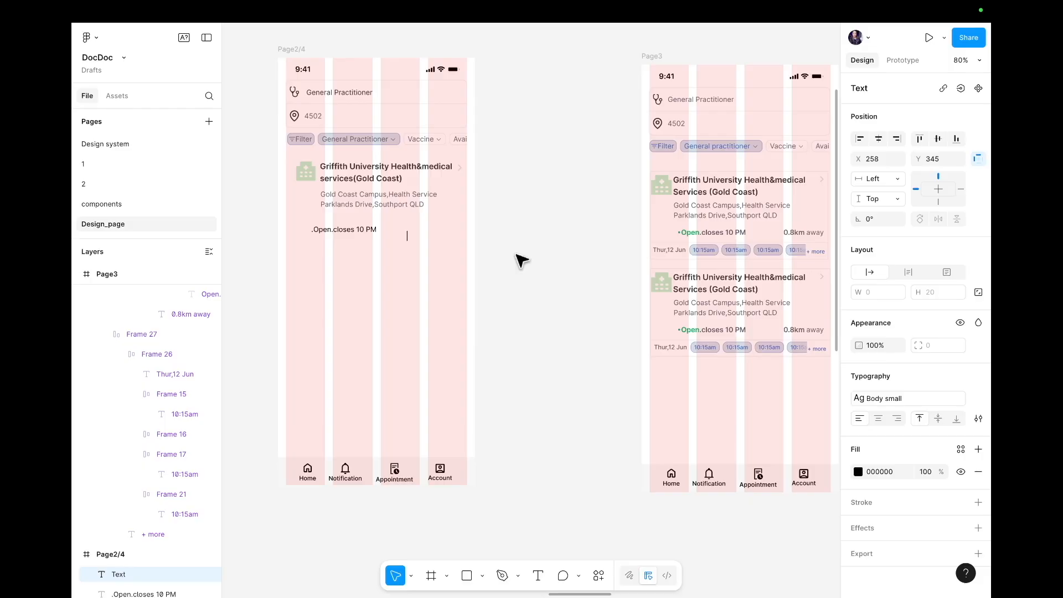
text(0.8km away)
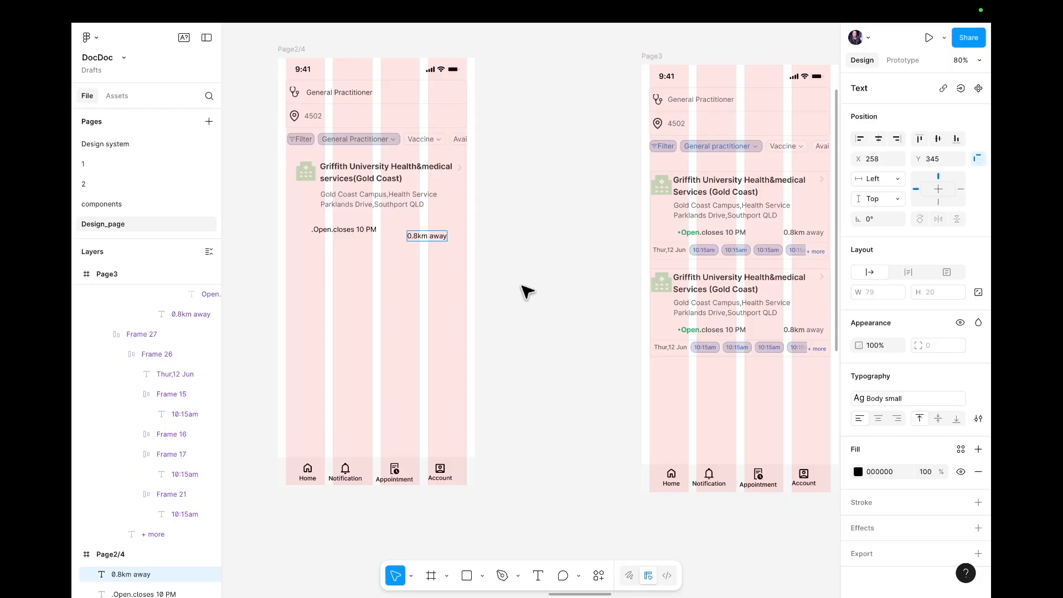
key(Escape)
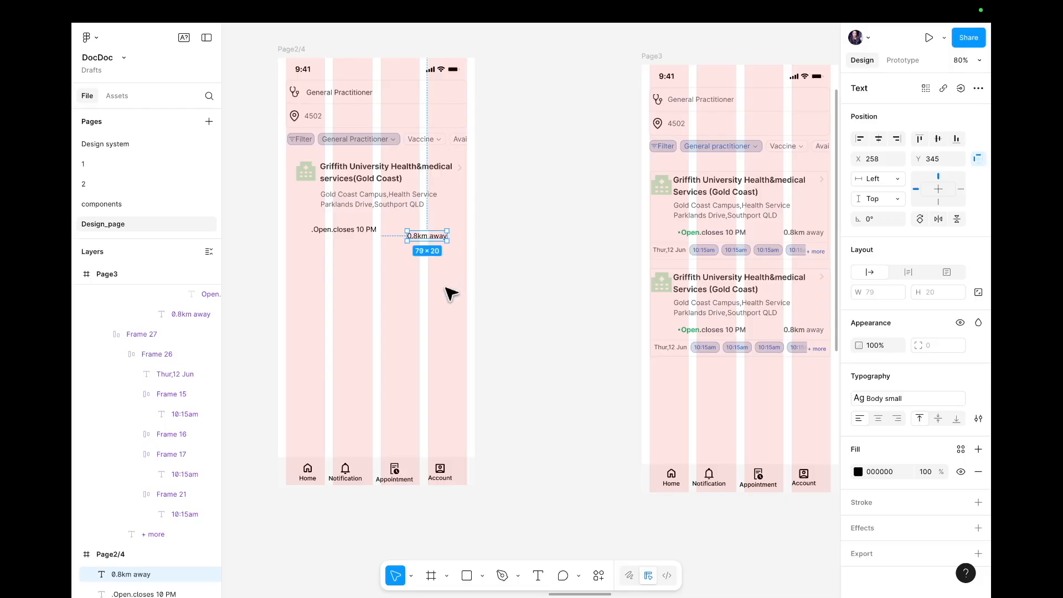
drag(434, 237, 428, 228)
click(429, 243)
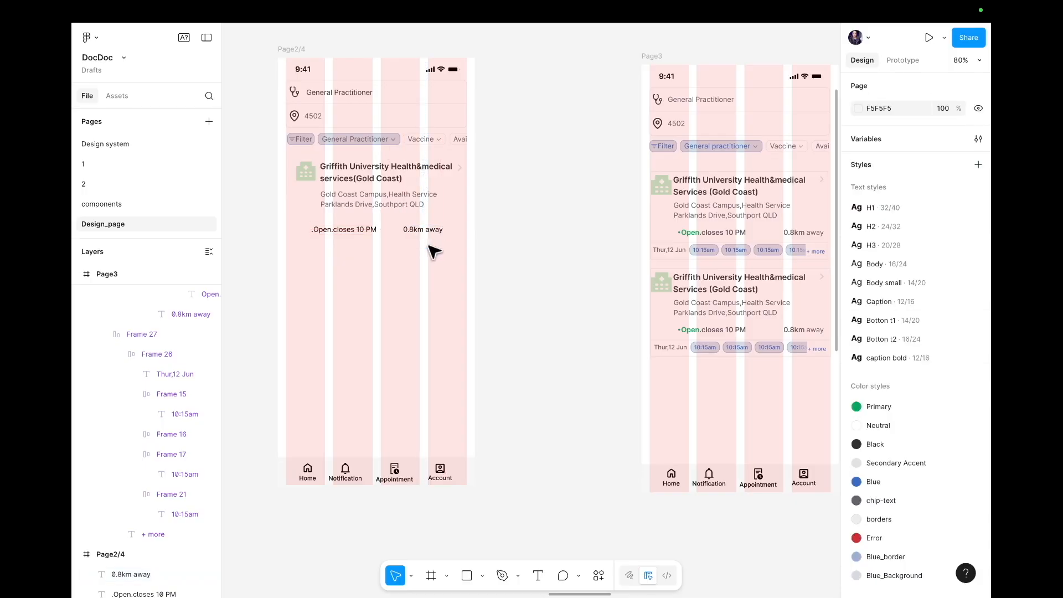
- Apply the Botton t1 text style to only the "0.8km" part of the distance text
double_click(417, 231)
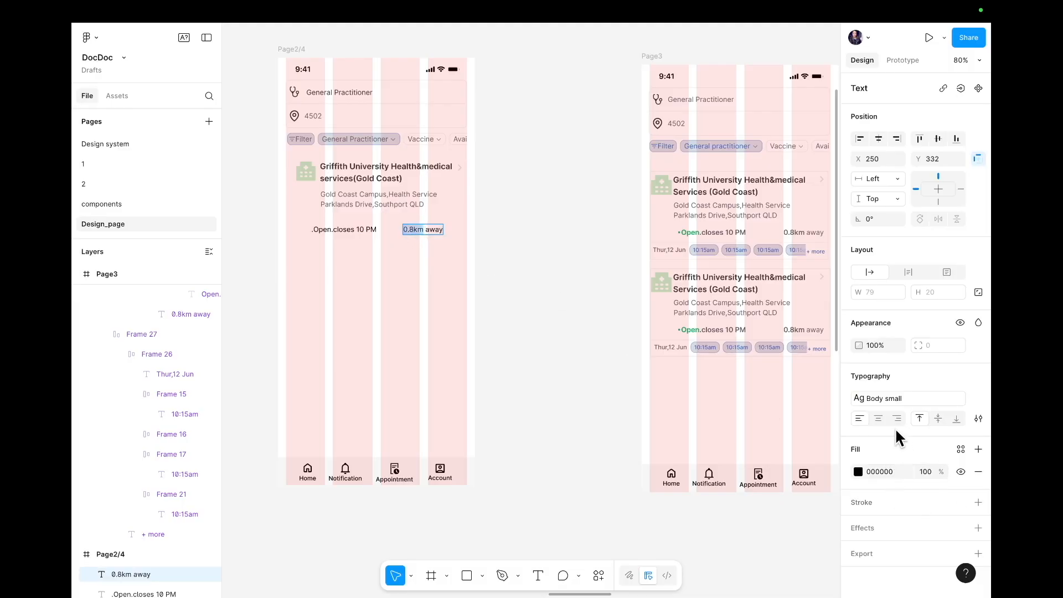
click(898, 396)
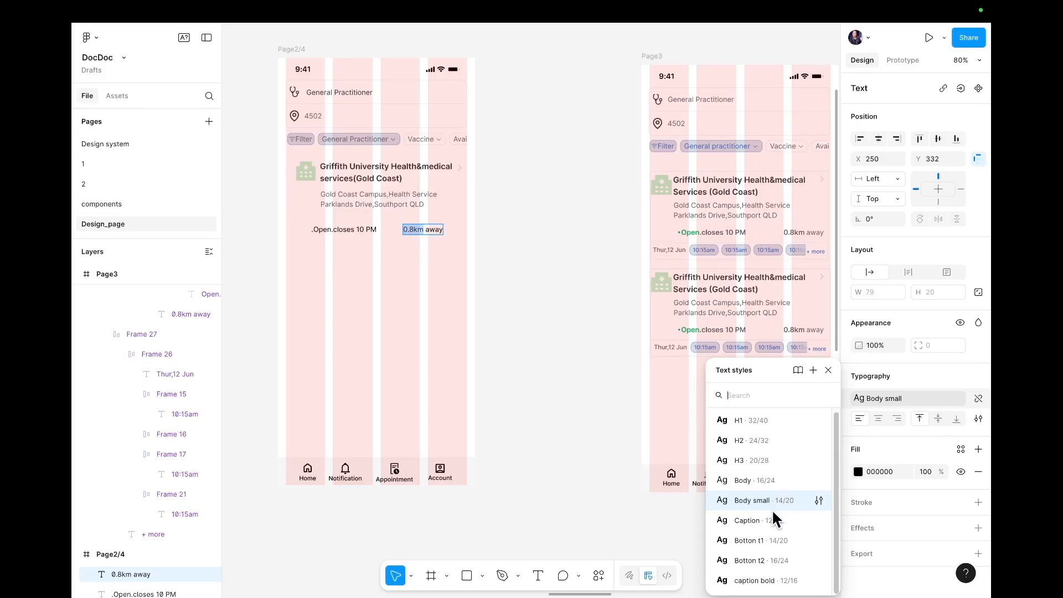
click(781, 538)
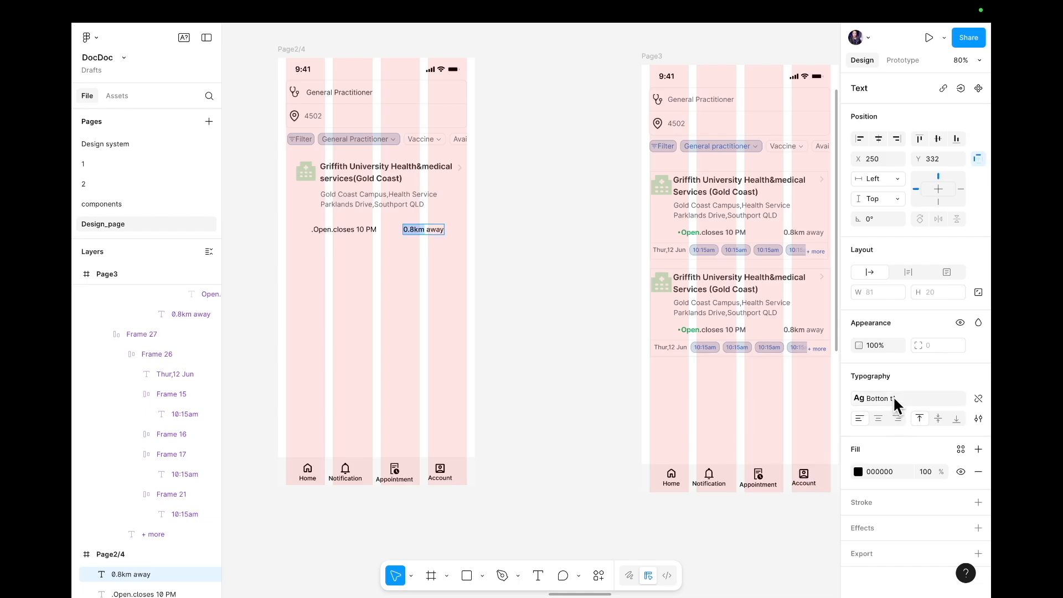
click(866, 397)
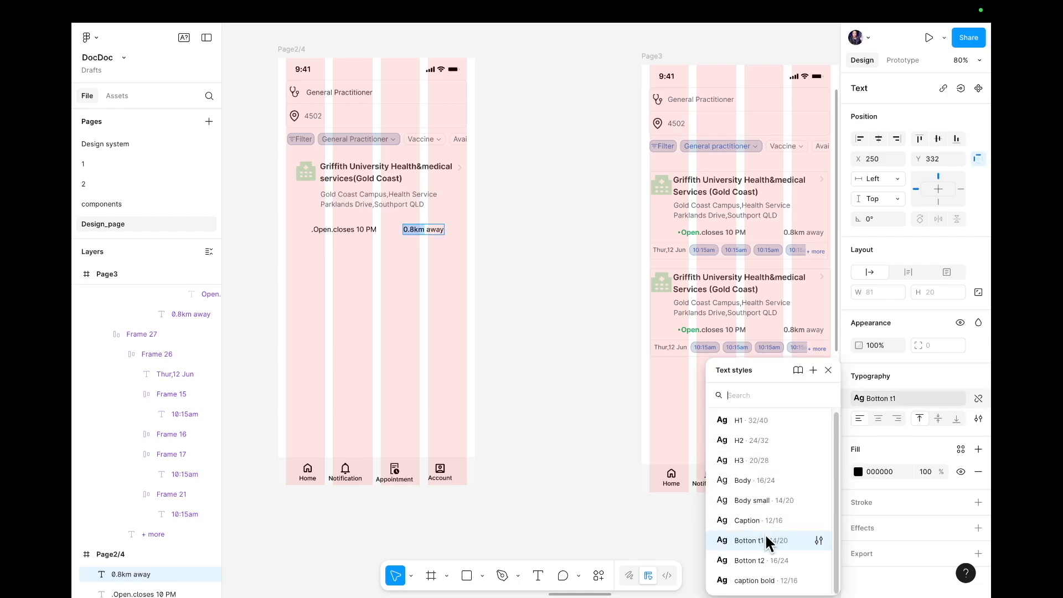
click(607, 496)
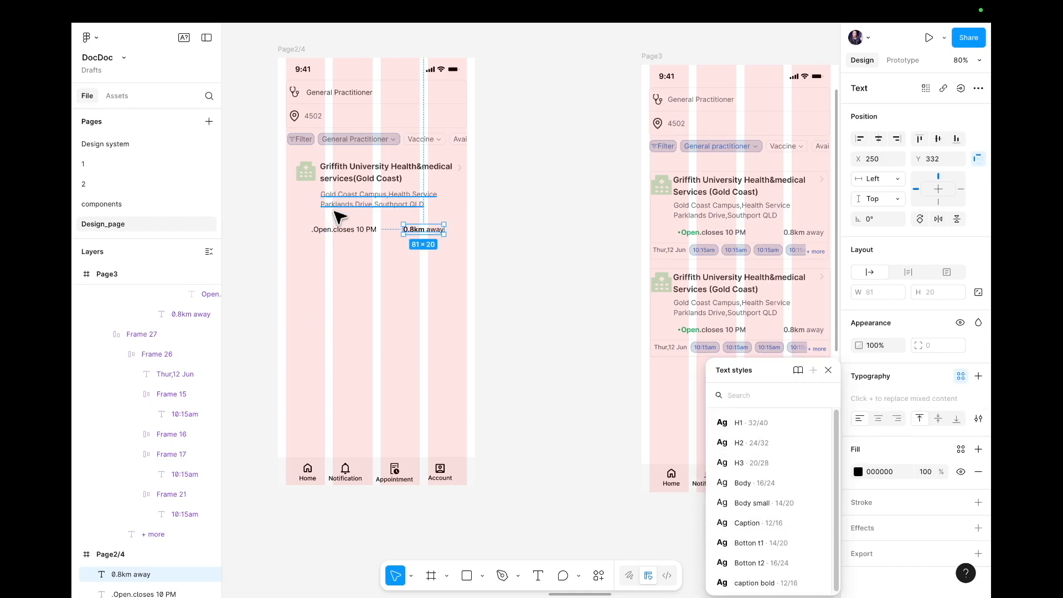
- Apply the Botton t1 text style to the whole opening-hours text in the Page2/4 copy
click(357, 231)
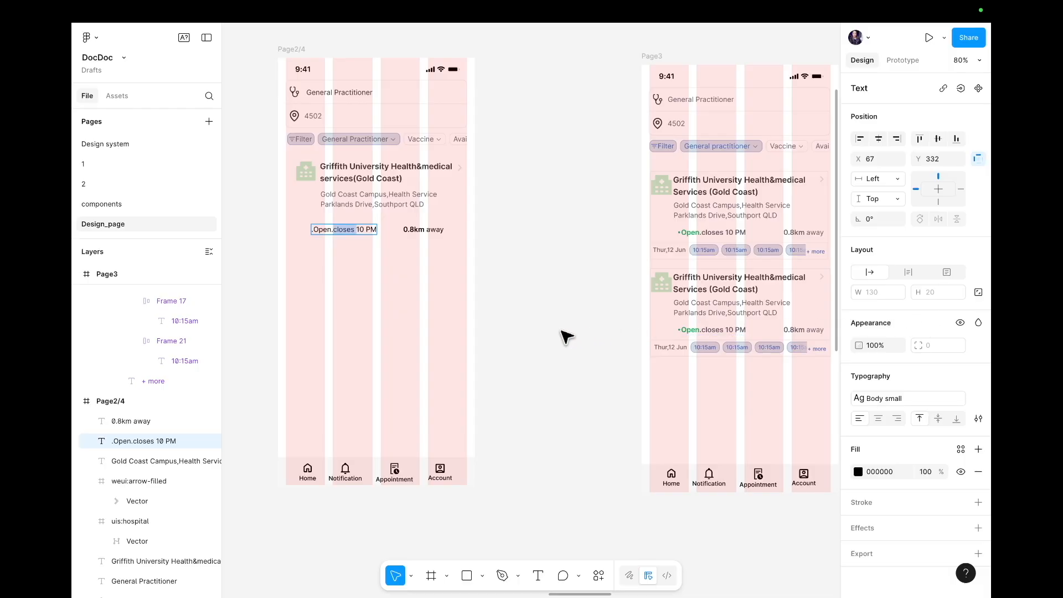
key(Escape)
click(893, 395)
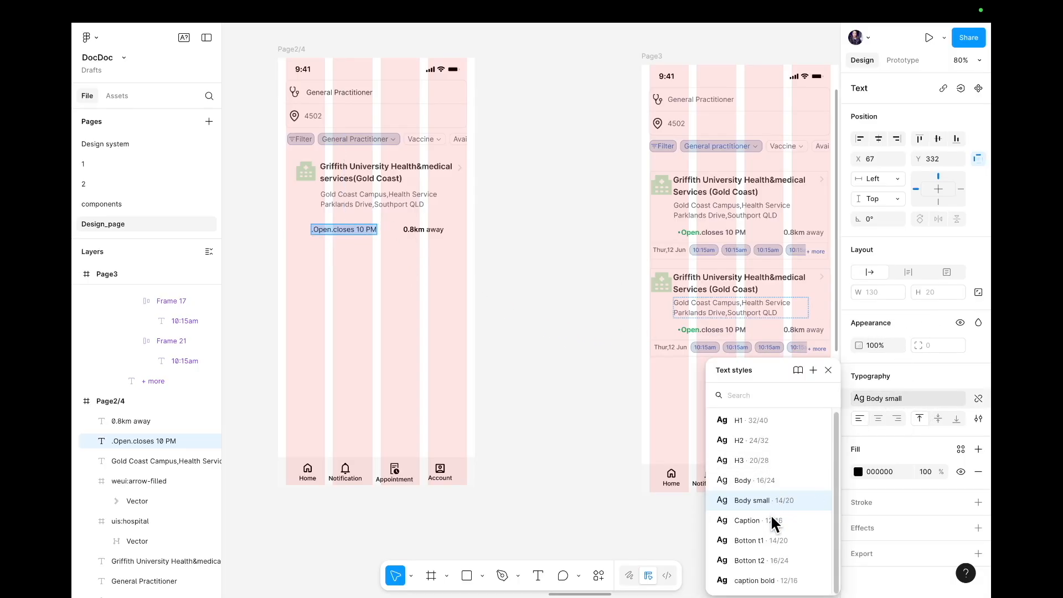
click(775, 540)
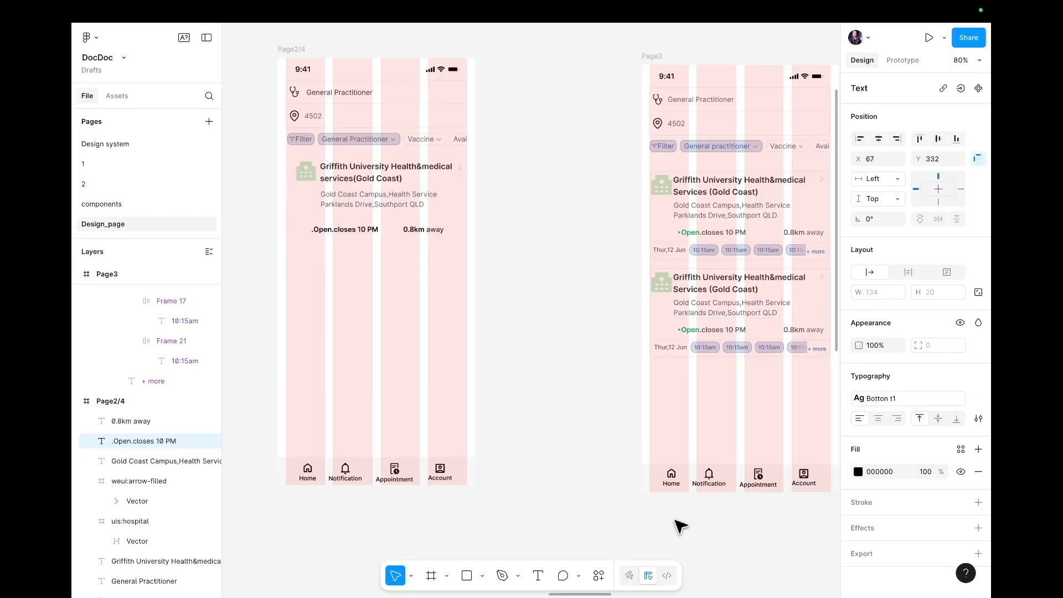
click(568, 442)
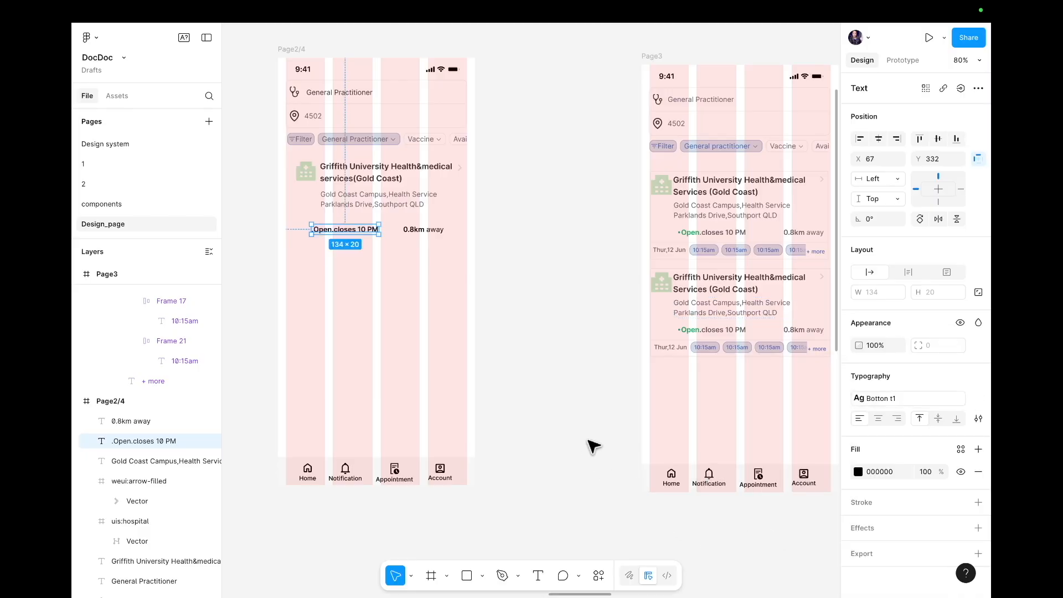
- Remove the leading period from the opening-hours text so it reads "Open.closes 10 PM"
key(shift+2)
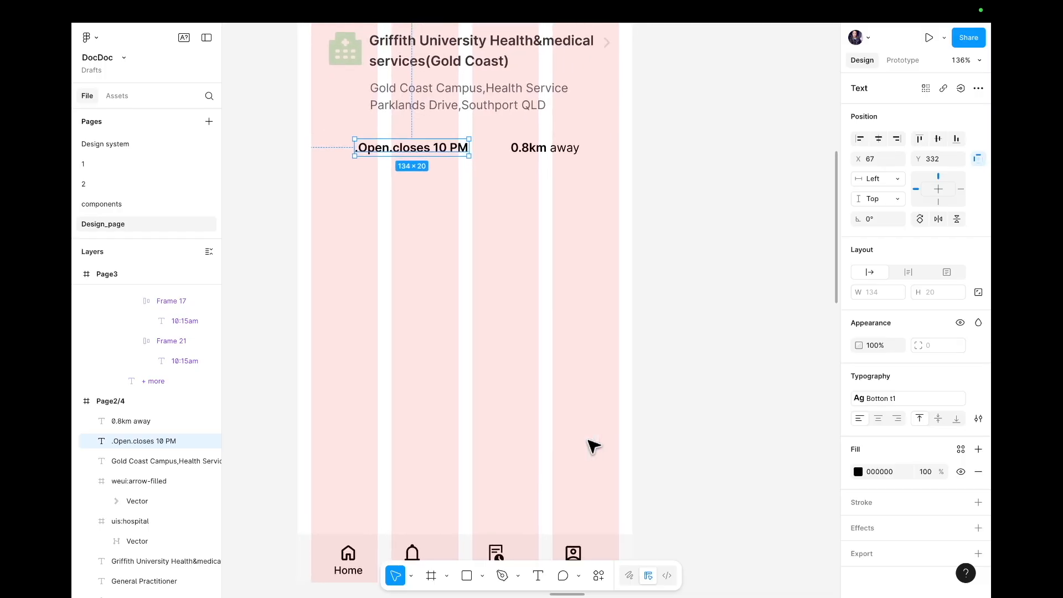
scroll(591, 446, down, 3)
scroll(585, 448, right, 6)
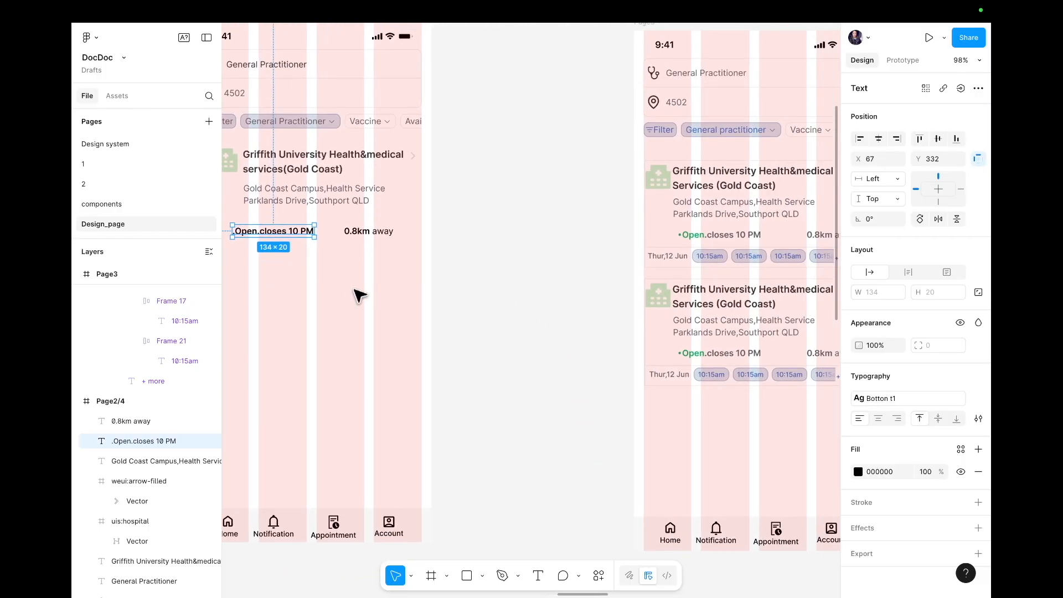
scroll(354, 295, left, 3)
scroll(355, 295, up, 5)
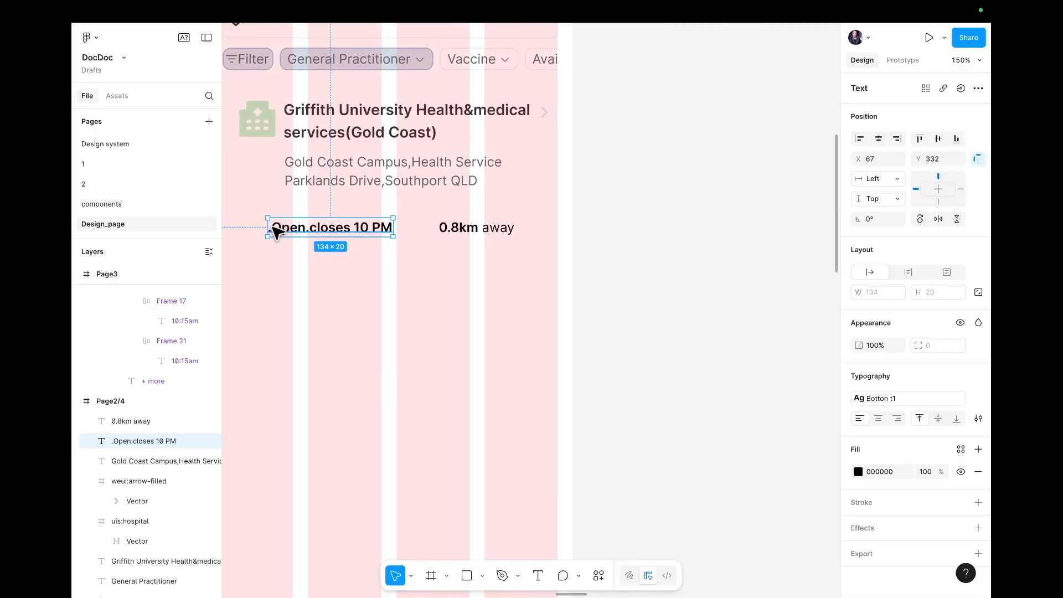
double_click(275, 231)
click(275, 229)
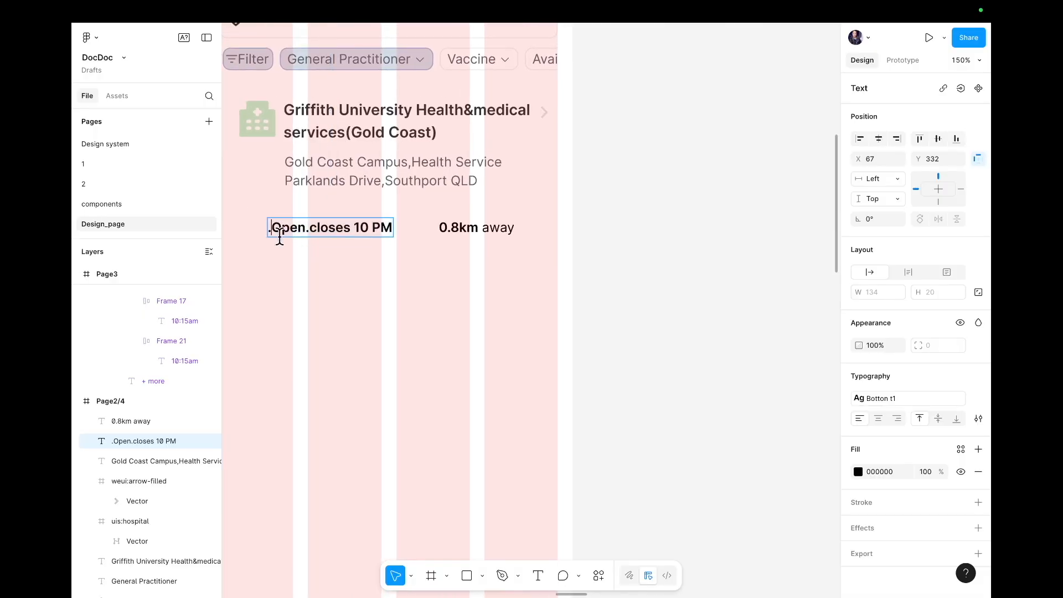
key(BackSpace)
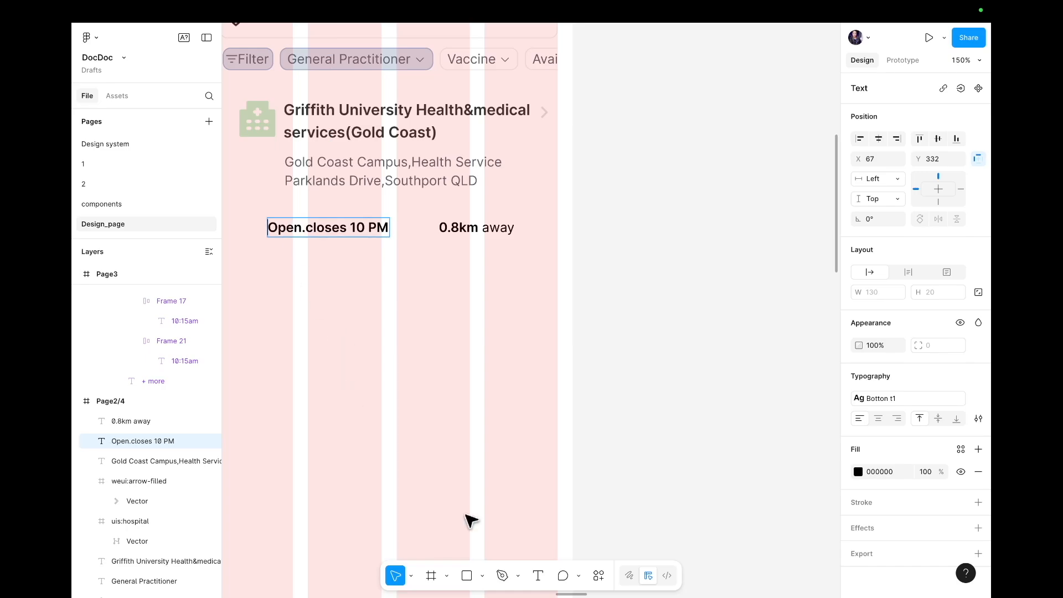
- Run the Iconify plugin and search its icons for "dot"
click(598, 575)
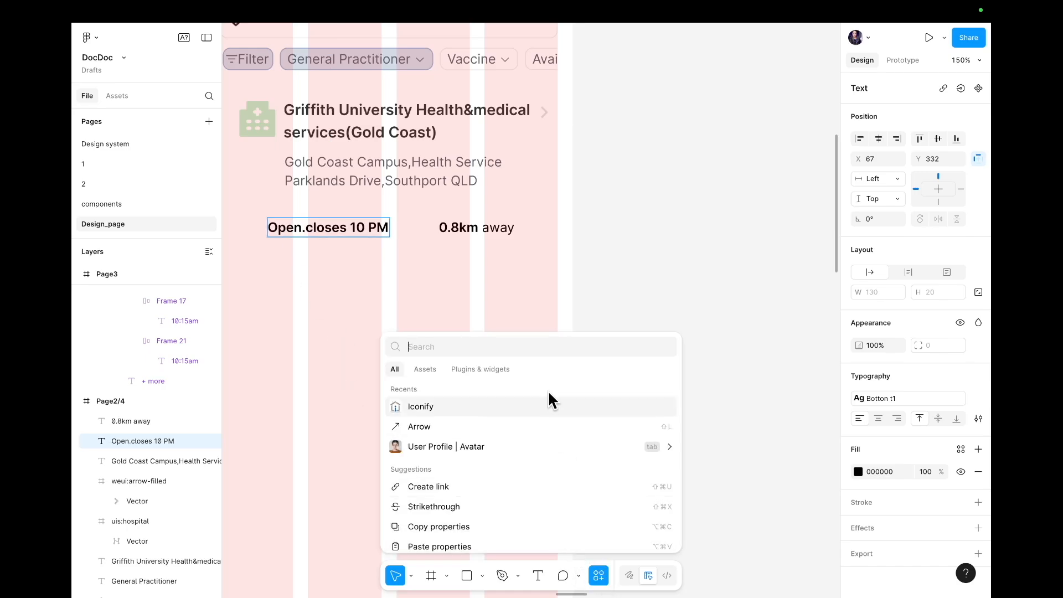
click(447, 400)
click(508, 57)
text(do)
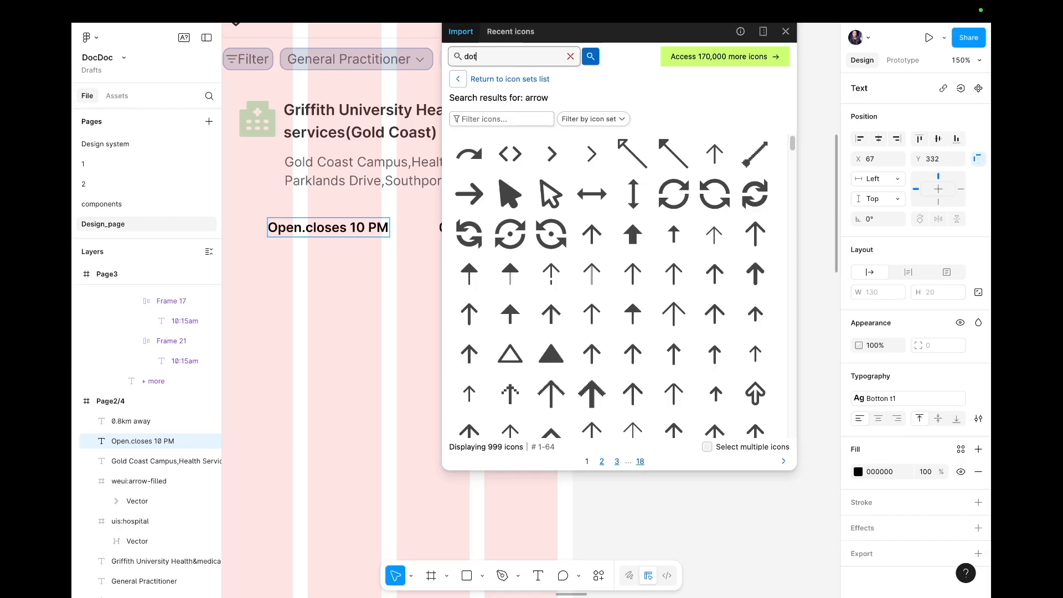
text(t)
key(Return)
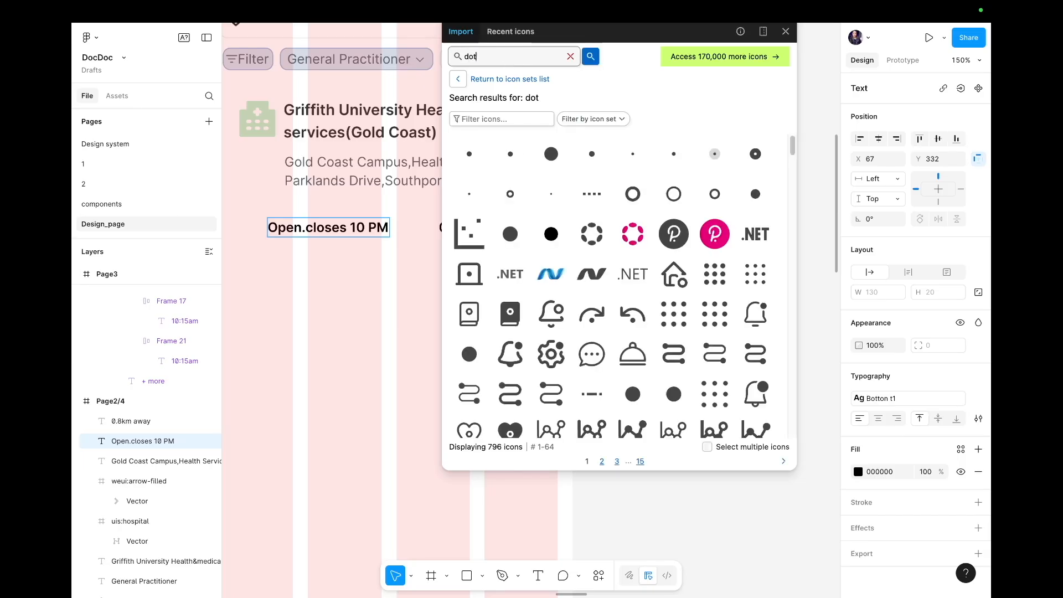
- Import the lucide dot icon as a frame into Page2/4, place it just before "Open" at X 49, Y 330, and close the plugin
click(510, 154)
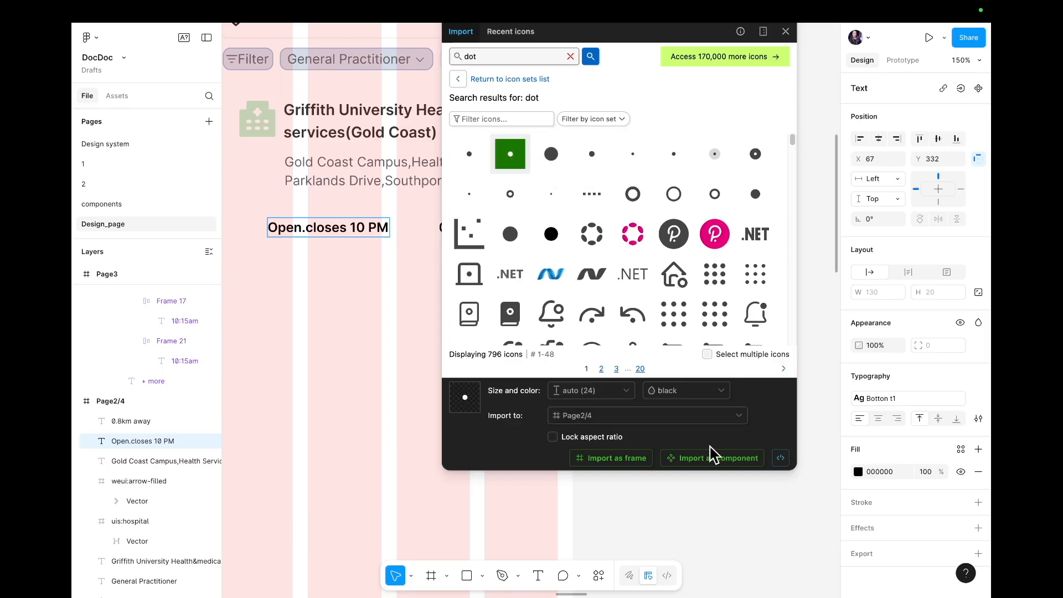
click(631, 462)
drag(391, 307, 263, 229)
click(272, 269)
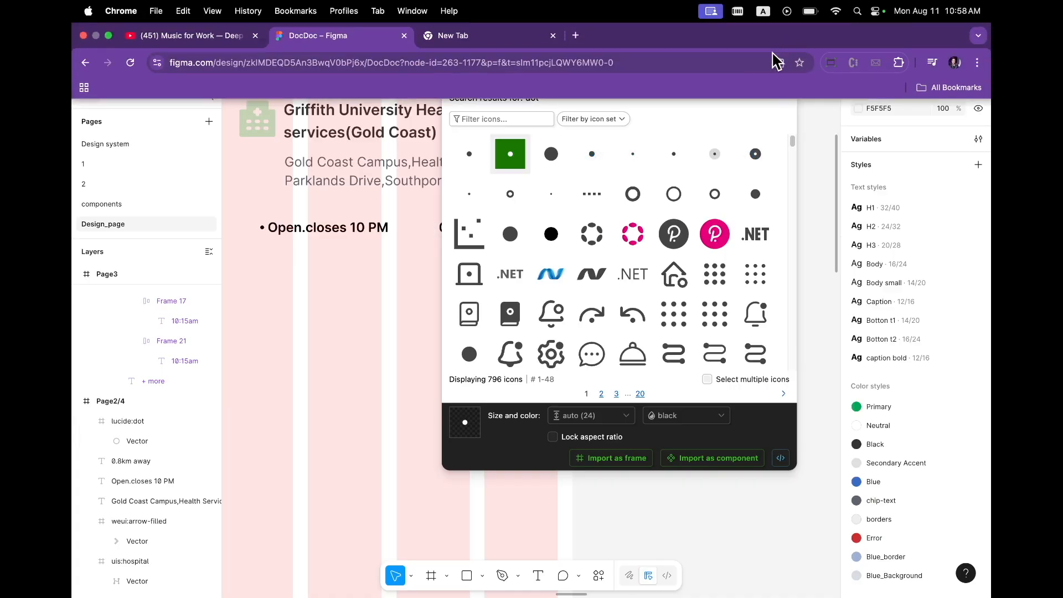
click(785, 32)
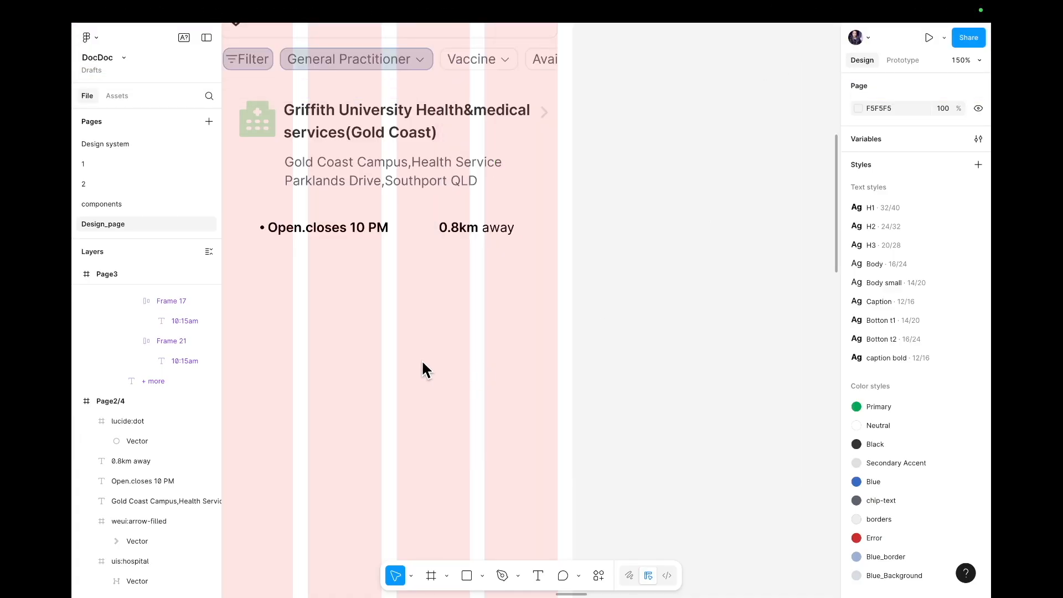
- Apply the Primary color style to the word "Open" in the opening-hours text of the Page2/4 copy
ctrl+scroll(421, 359, down, 6)
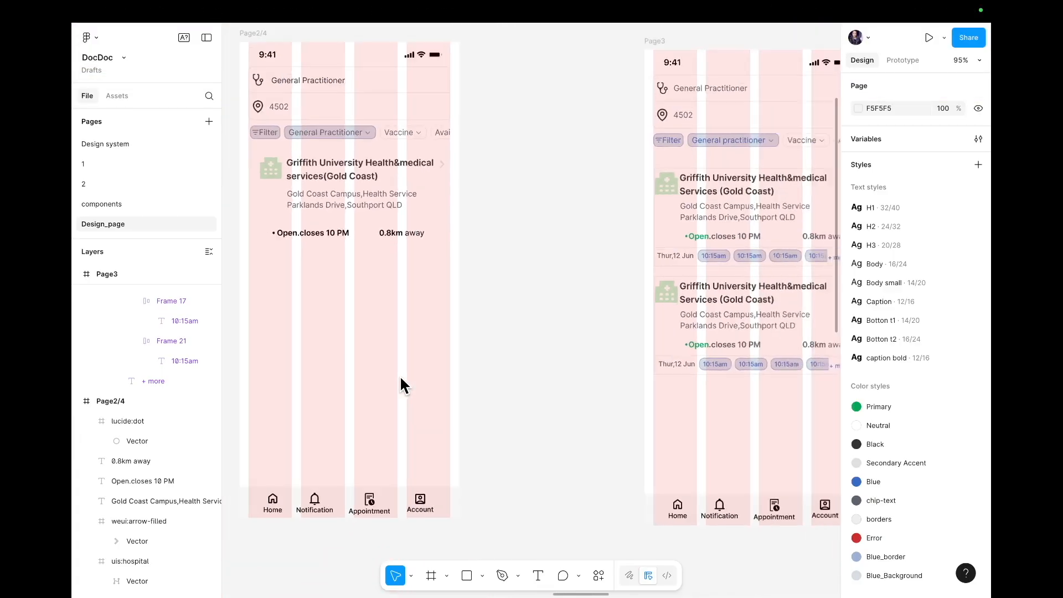
scroll(400, 375, up, 2)
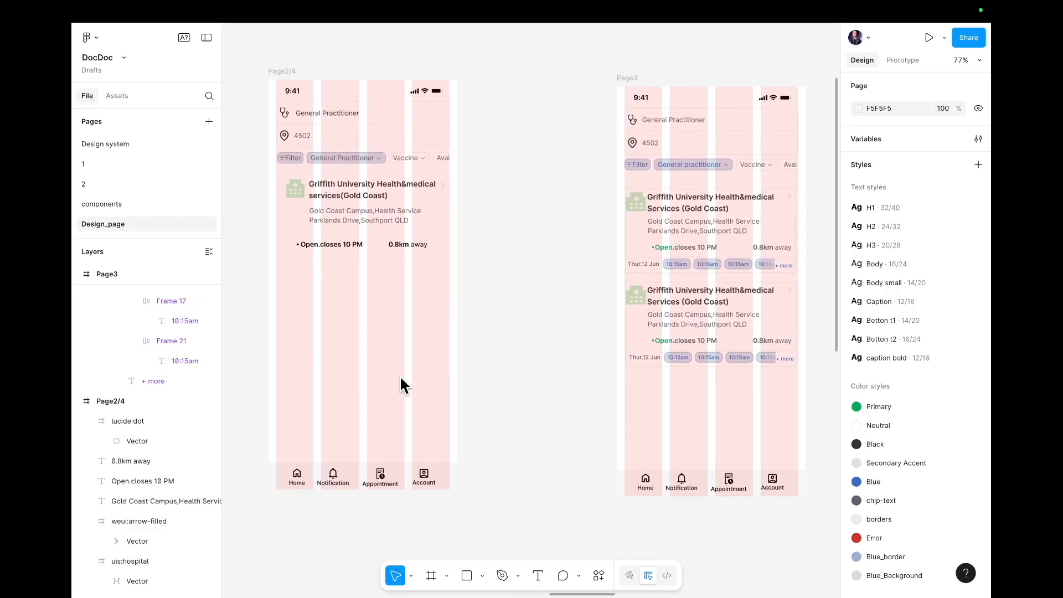
scroll(400, 375, up, 3)
scroll(400, 375, left, 3)
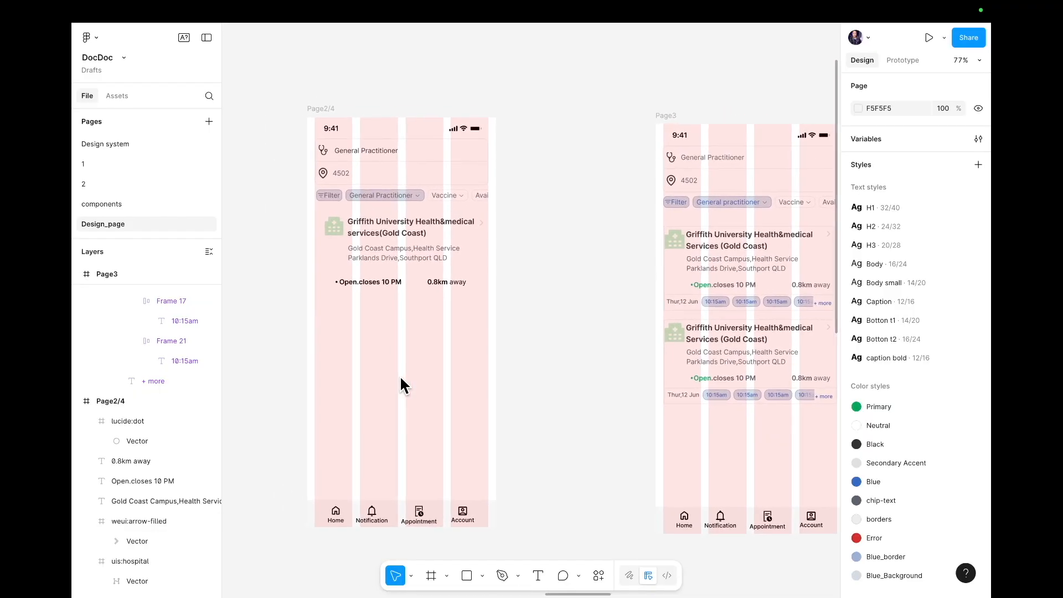
double_click(353, 281)
click(356, 281)
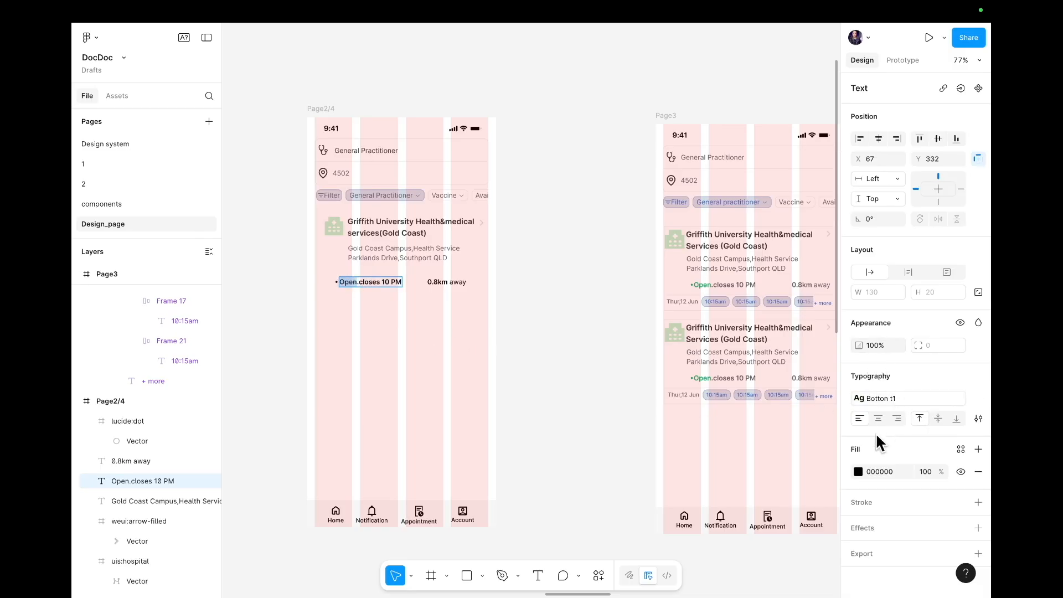
click(858, 471)
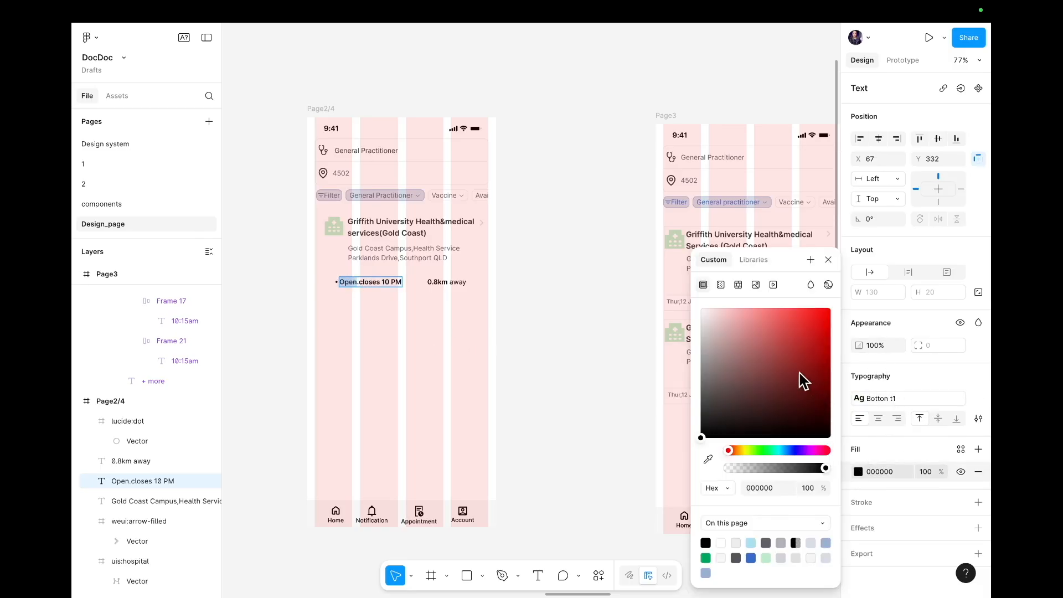
click(753, 260)
click(710, 339)
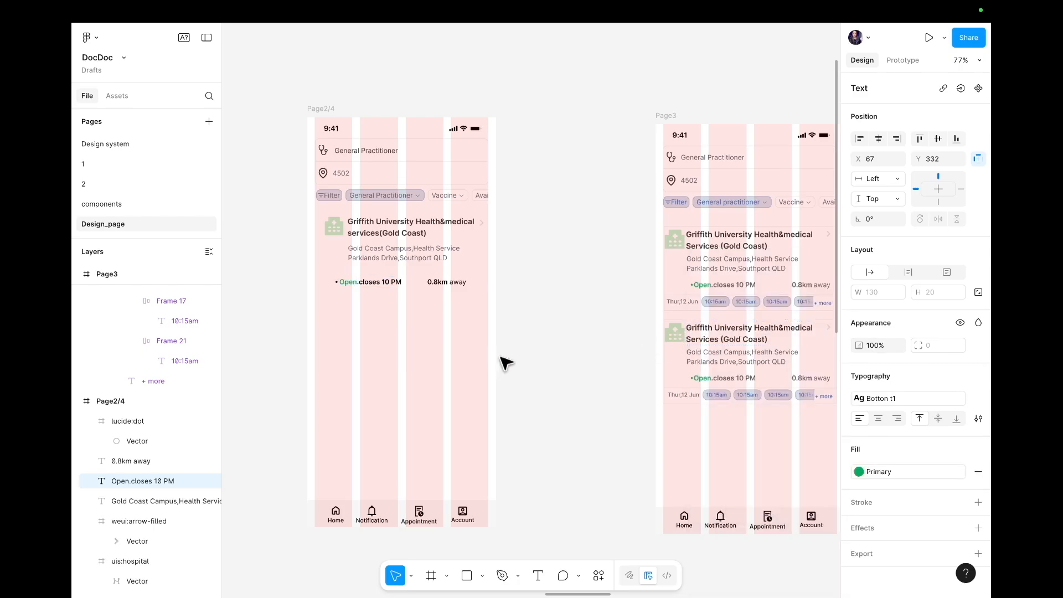
- Apply the Primary color style as the fill of the dot icon's vector beside "Open" in the Page2/4 copy
scroll(399, 311, up, 5)
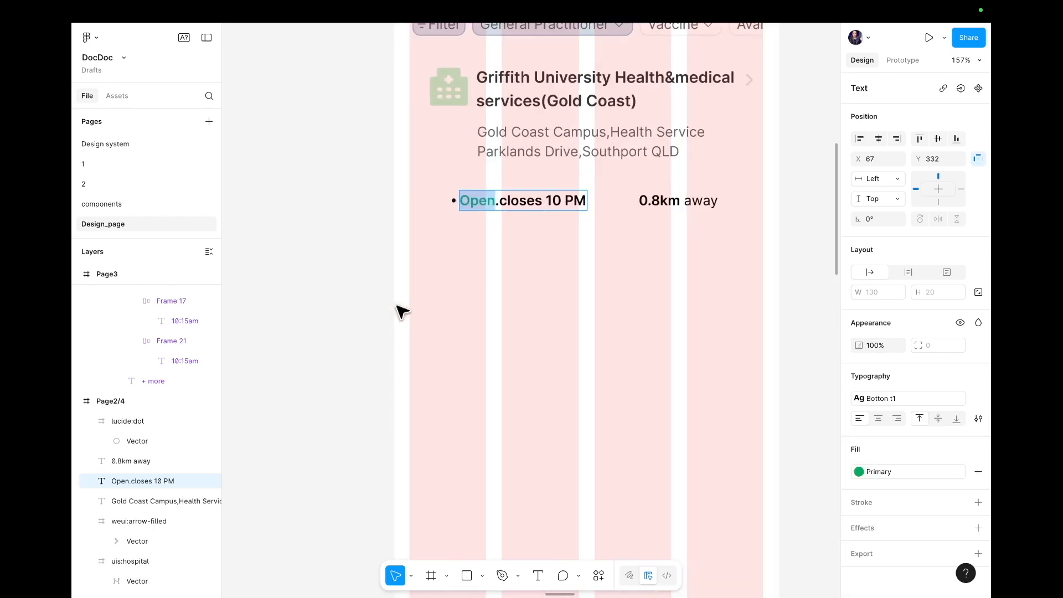
click(444, 246)
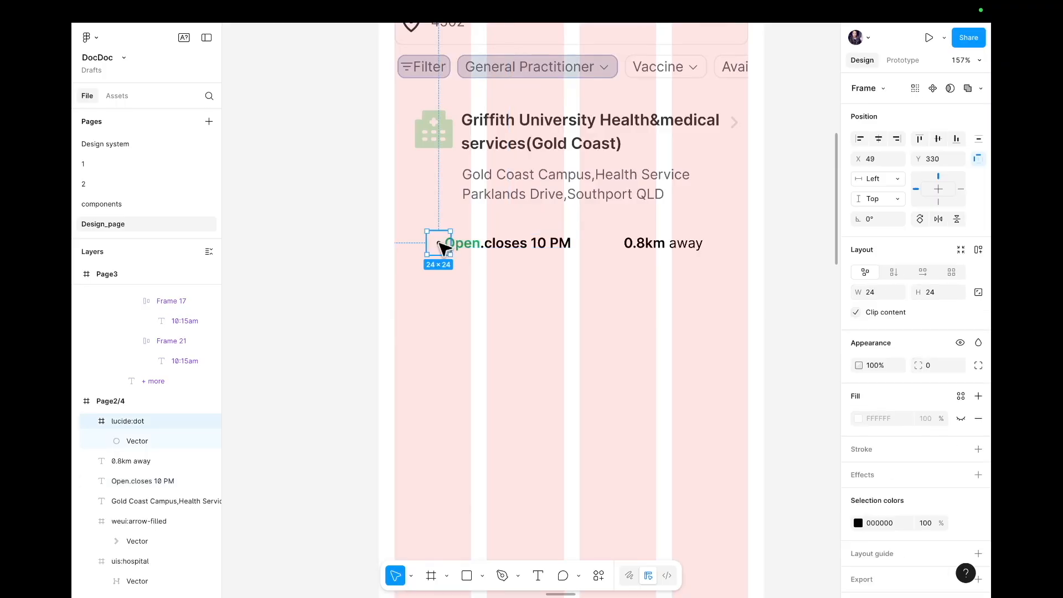
double_click(444, 246)
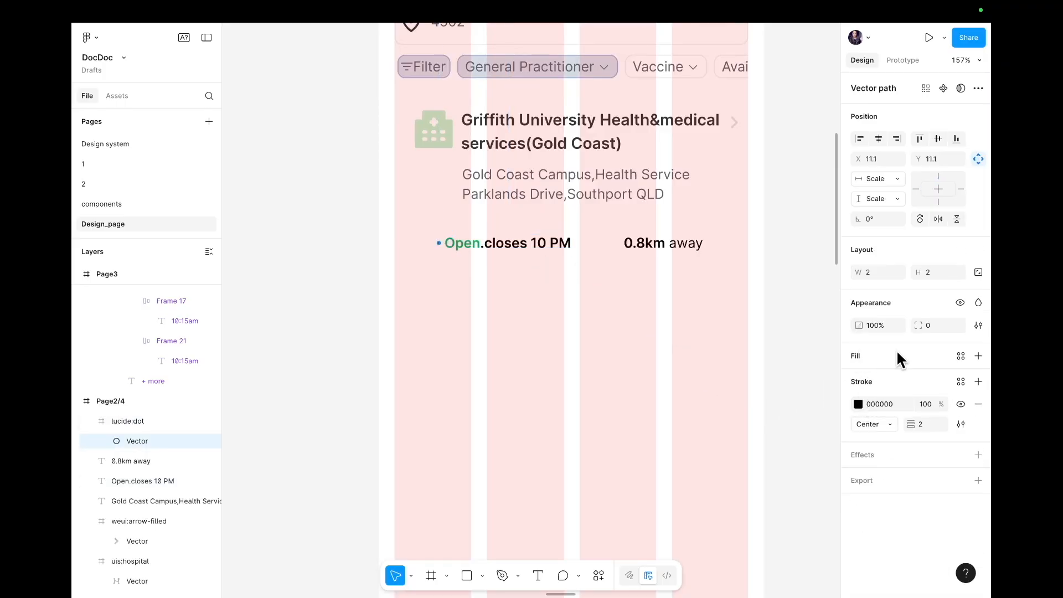
click(960, 356)
click(705, 415)
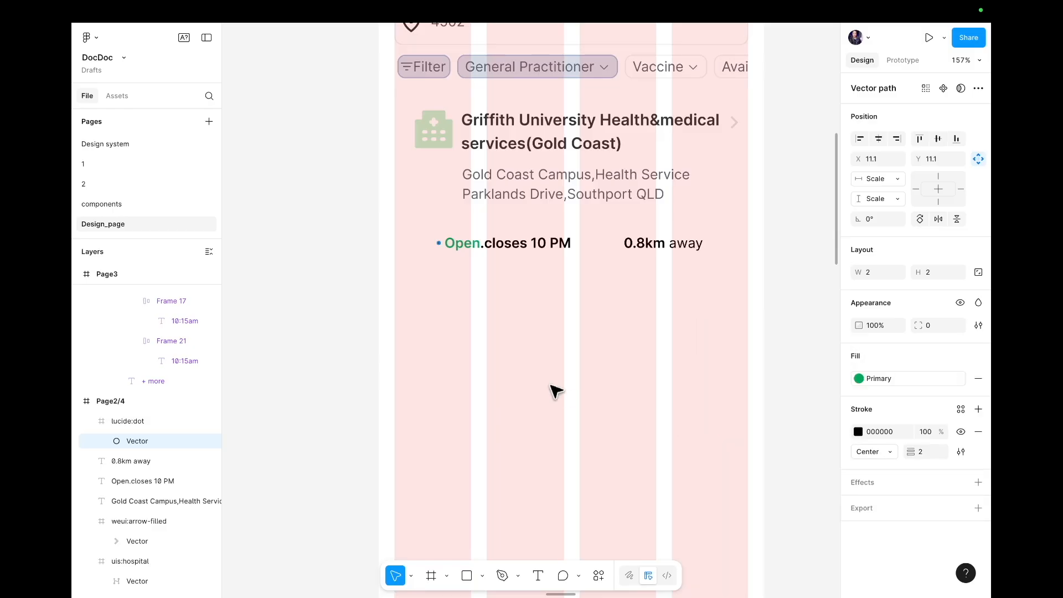
click(554, 387)
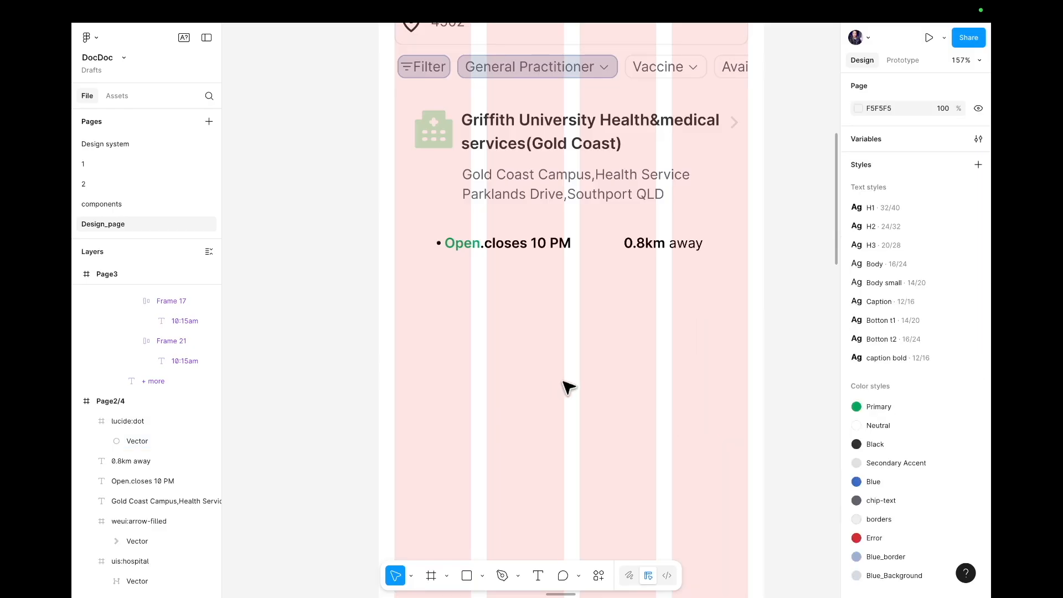
- Move the dot vector out of its lucide:dot frame, delete the emptied frame, and place the dot before "Open" at X 61, Y 342
double_click(441, 244)
drag(439, 243, 457, 275)
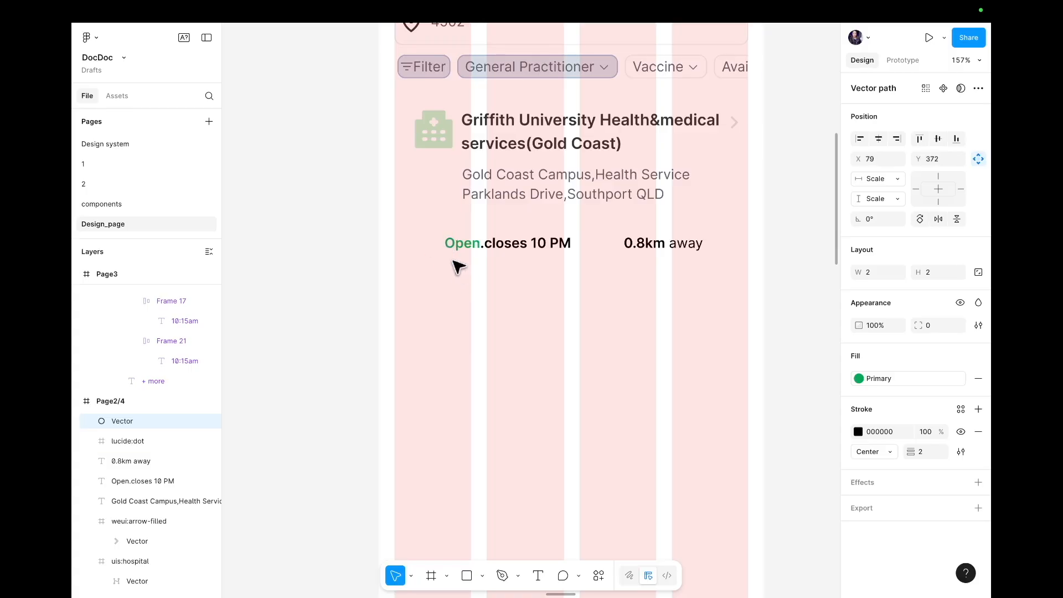
click(439, 246)
key(Delete)
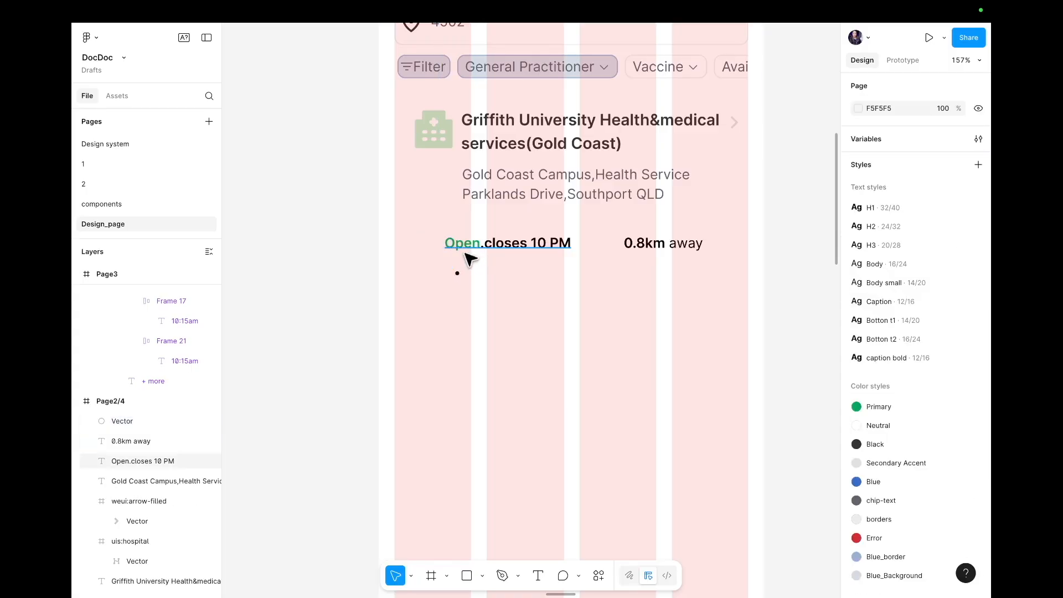
drag(457, 273, 439, 242)
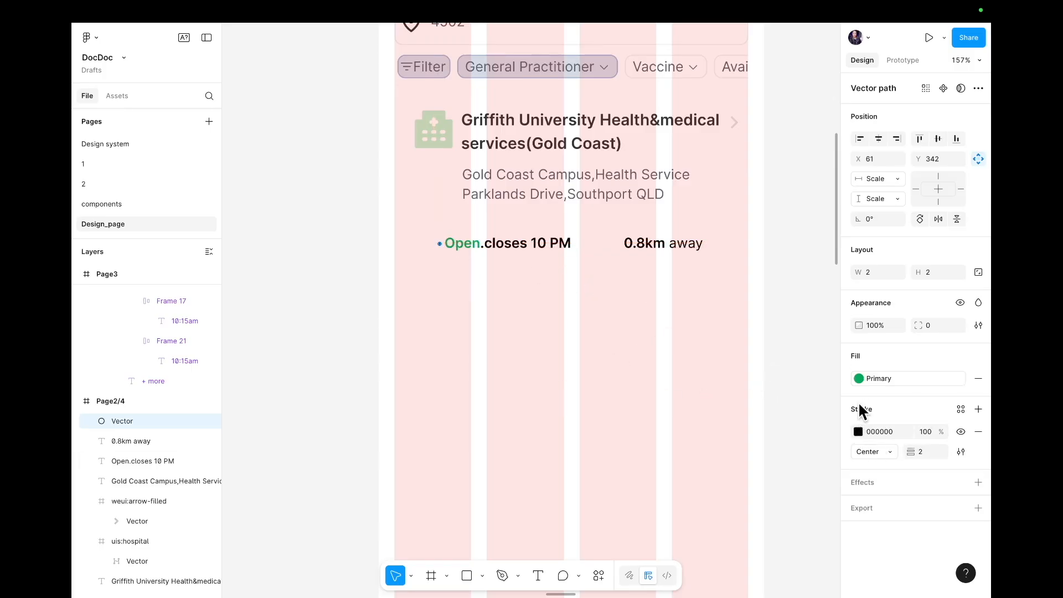
click(636, 312)
scroll(637, 312, left, 2)
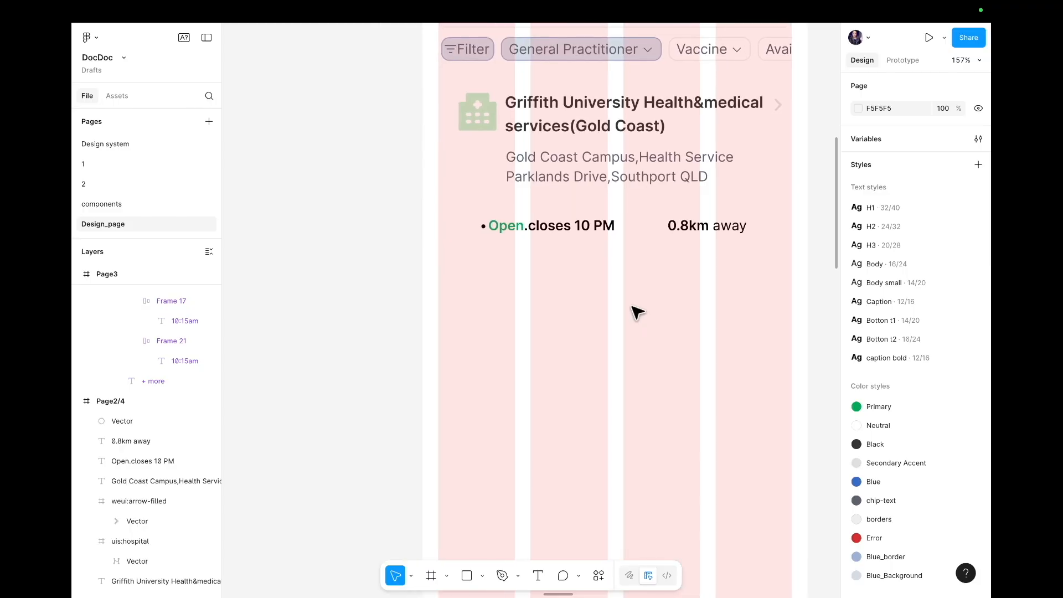
click(130, 423)
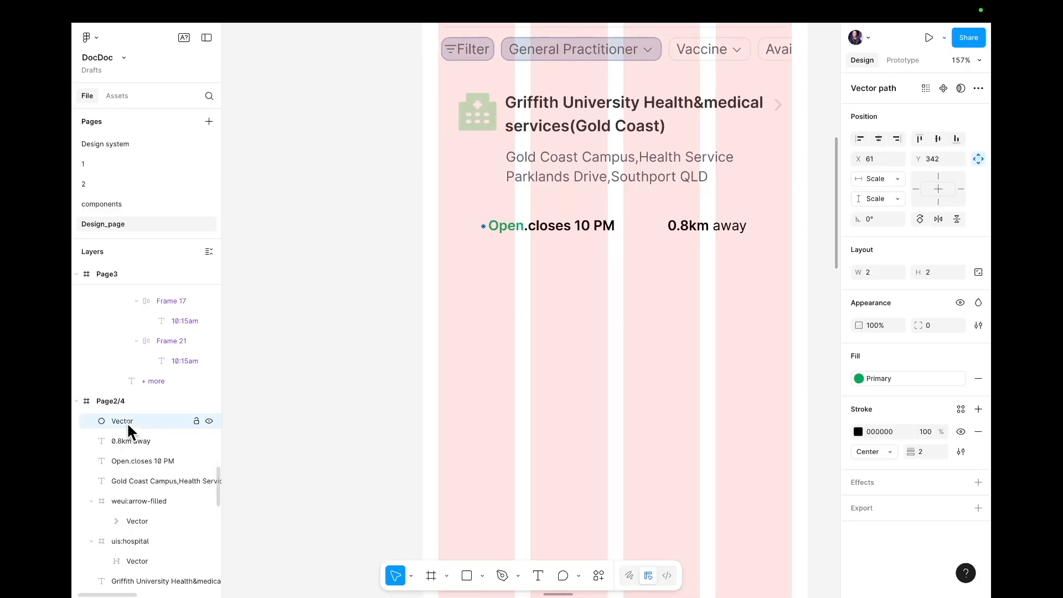
click(858, 377)
scroll(534, 309, up, 5)
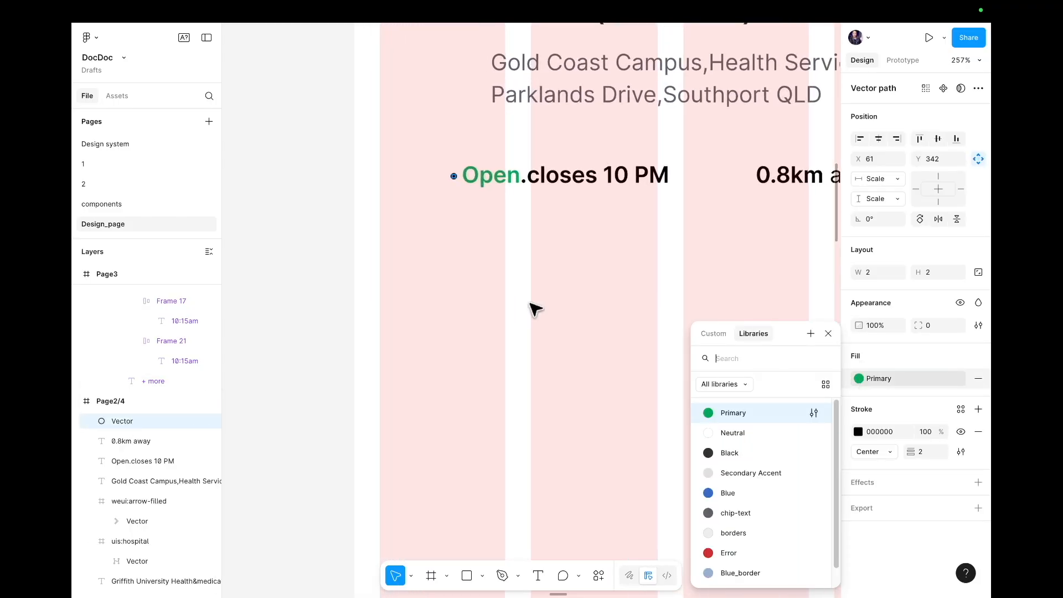
scroll(535, 308, up, 10)
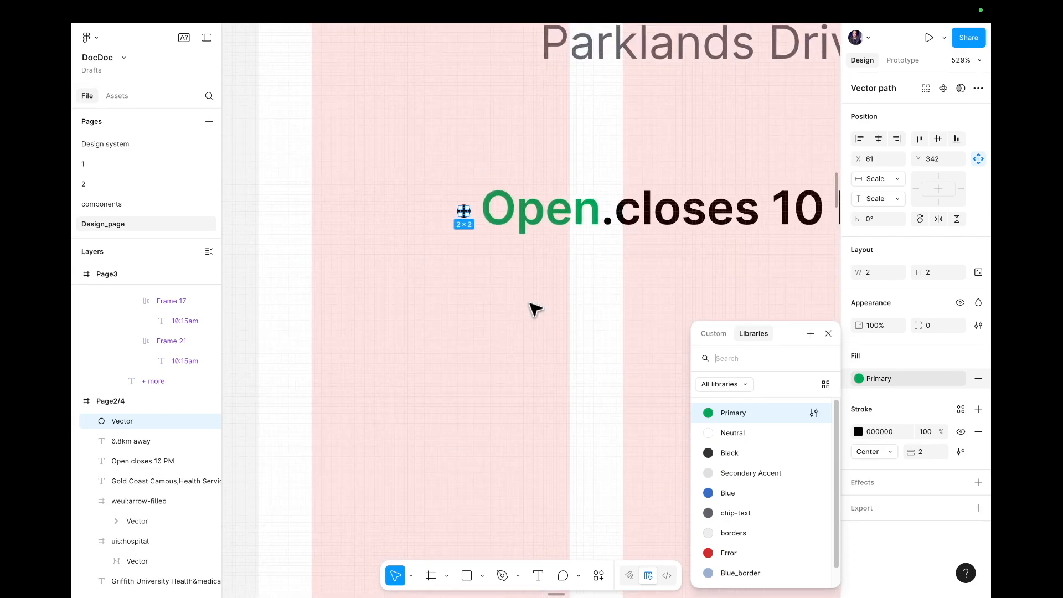
scroll(530, 303, left, 2)
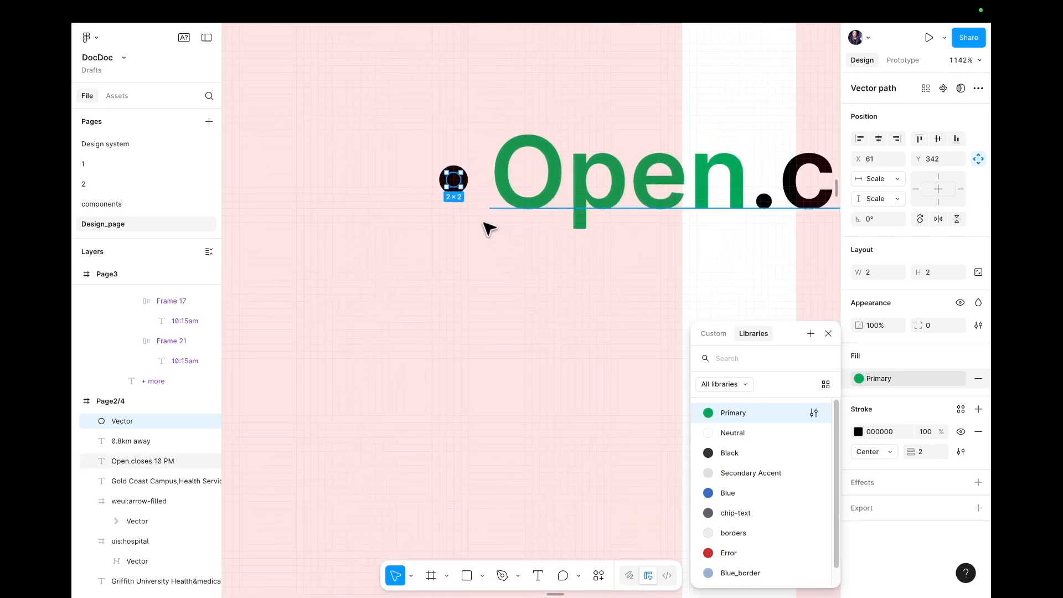
double_click(453, 178)
double_click(454, 176)
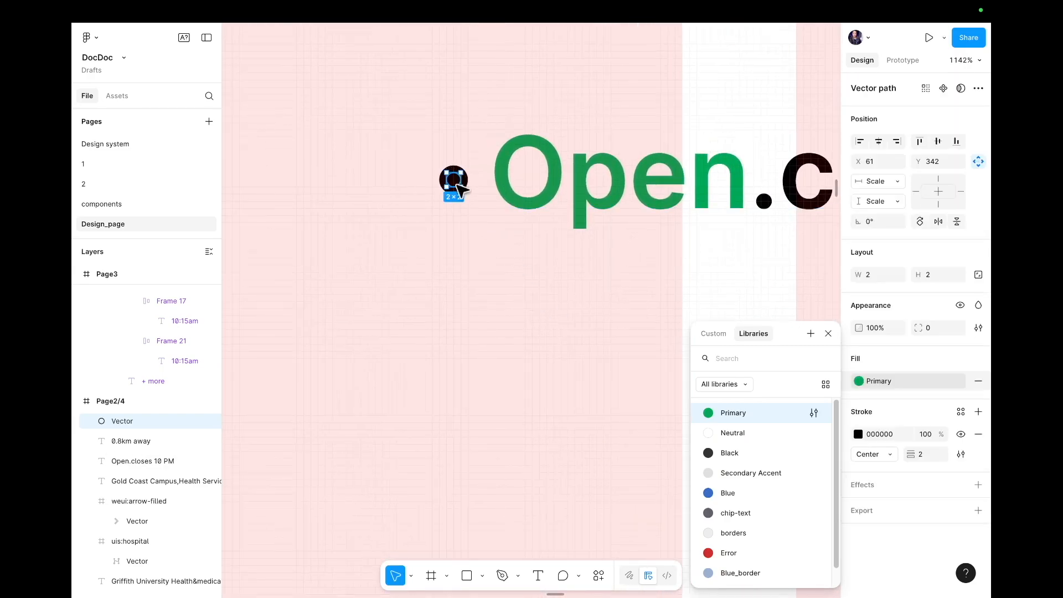
click(460, 197)
click(456, 190)
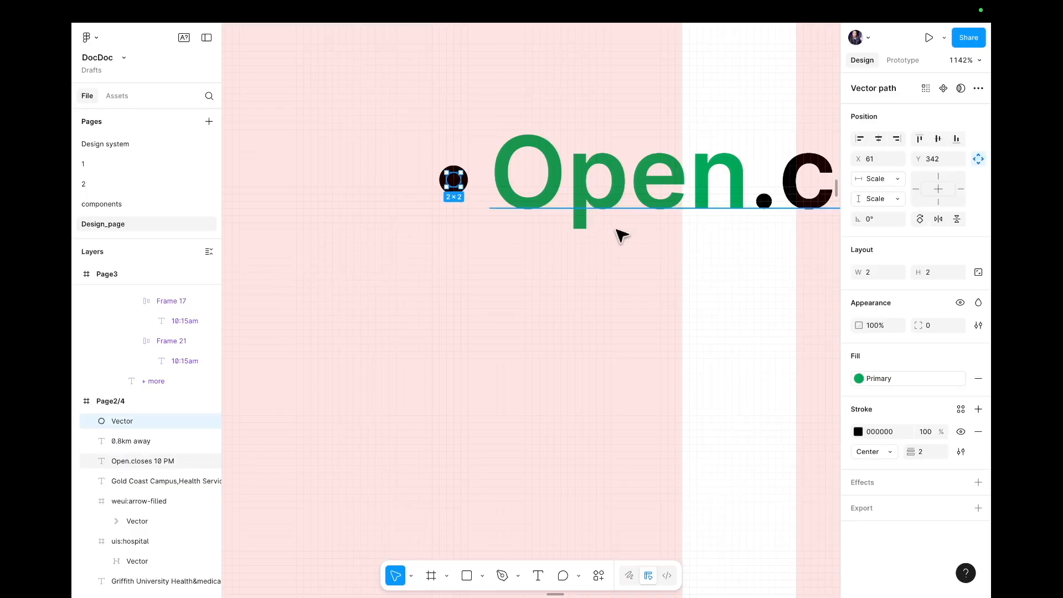
- Apply the Primary color style to the stroke of the dot before "Open"
click(858, 431)
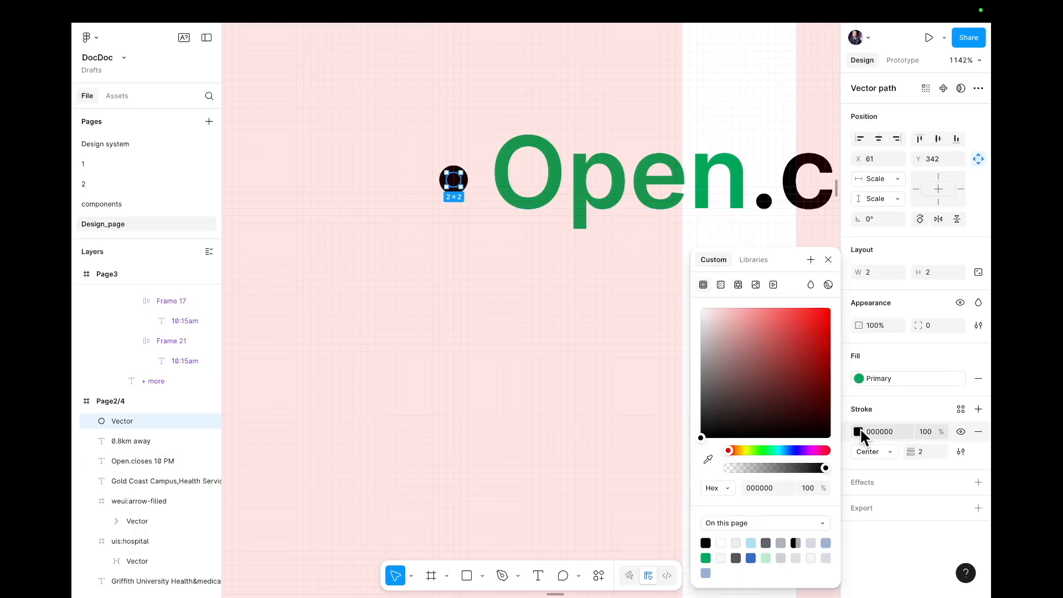
click(755, 257)
click(727, 339)
key(Escape)
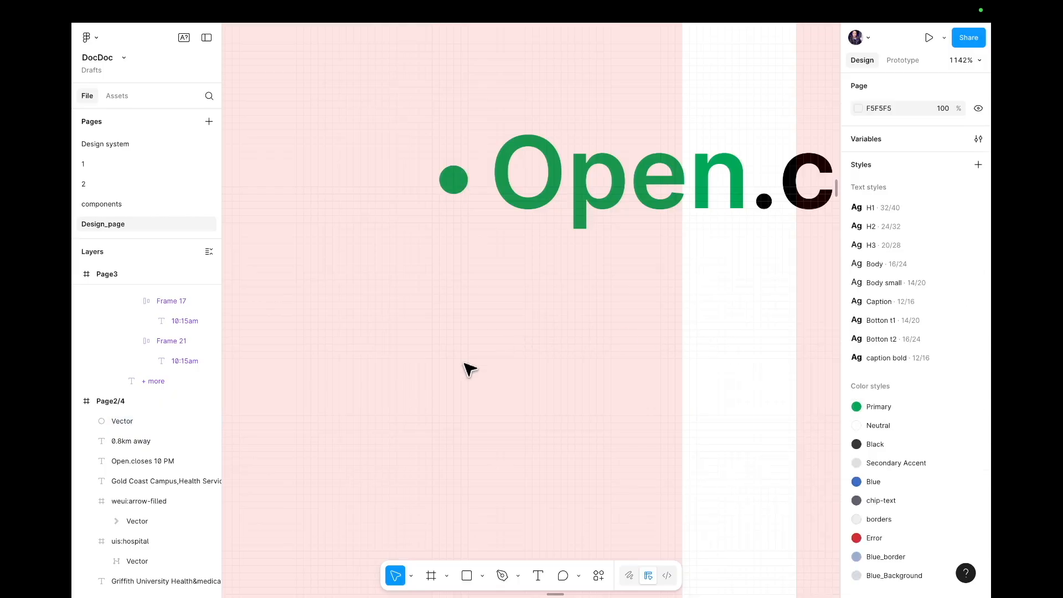
- Examine how Page3's first clinic card nests its hours row, address, clinic name and arrow icon
scroll(468, 366, down, 5)
scroll(468, 367, down, 4)
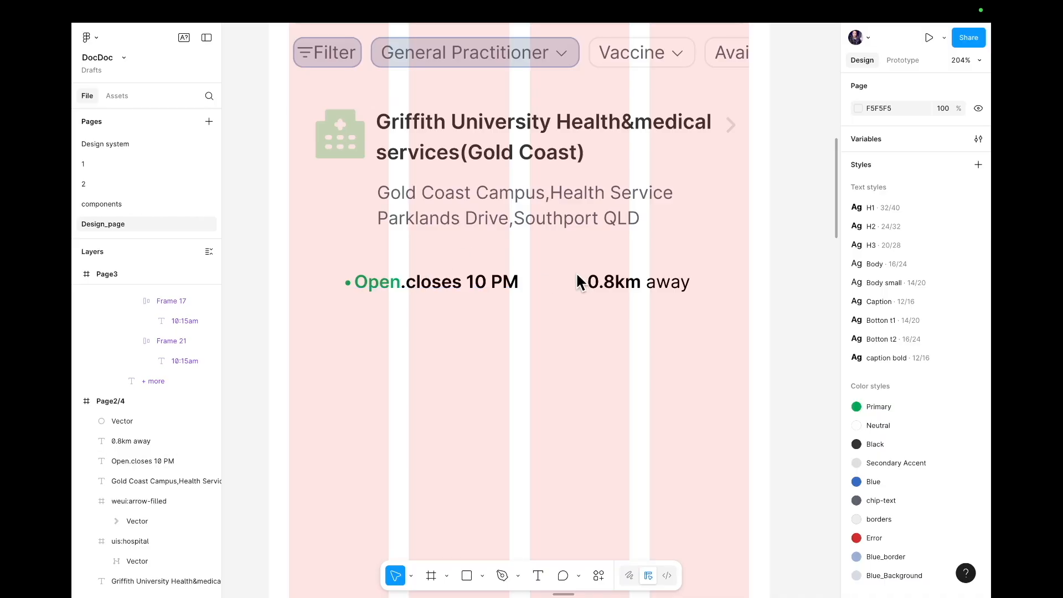
scroll(577, 274, down, 5)
scroll(576, 274, right, 5)
scroll(577, 274, up, 5)
scroll(577, 274, right, 2)
scroll(577, 280, right, 1)
click(440, 258)
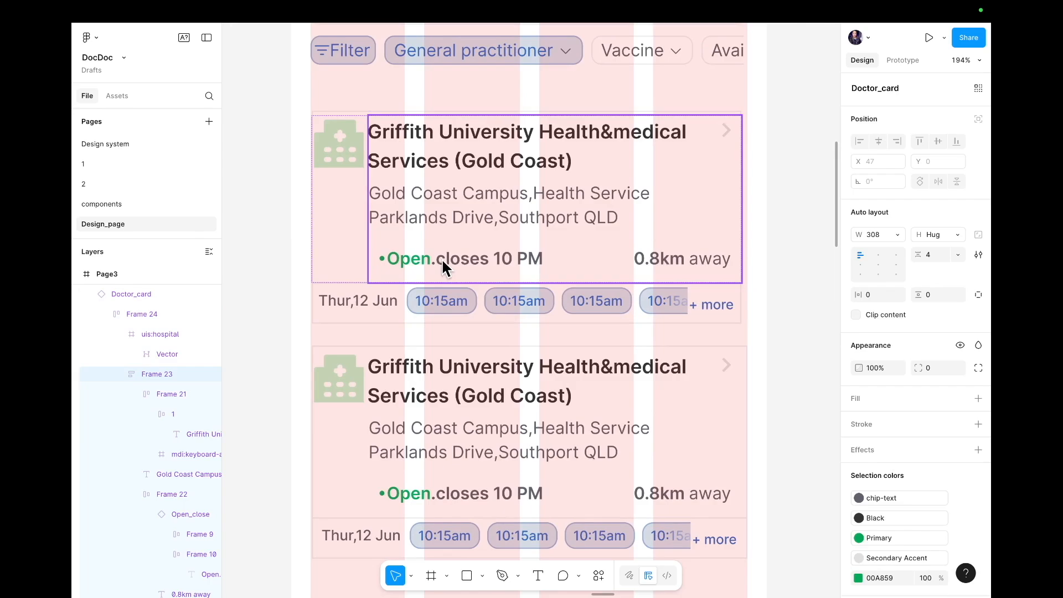
click(441, 258)
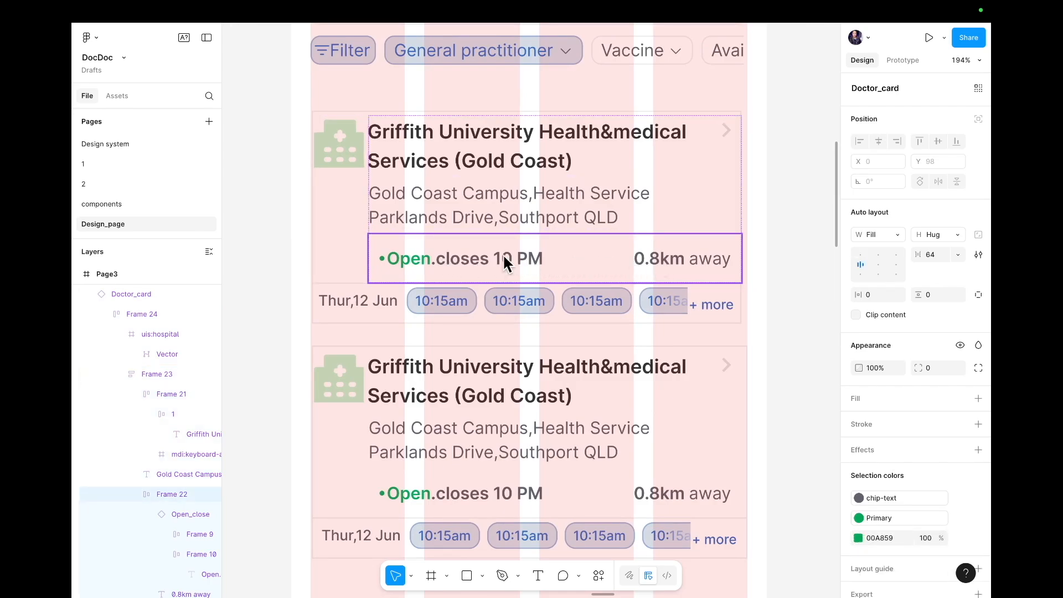
double_click(503, 197)
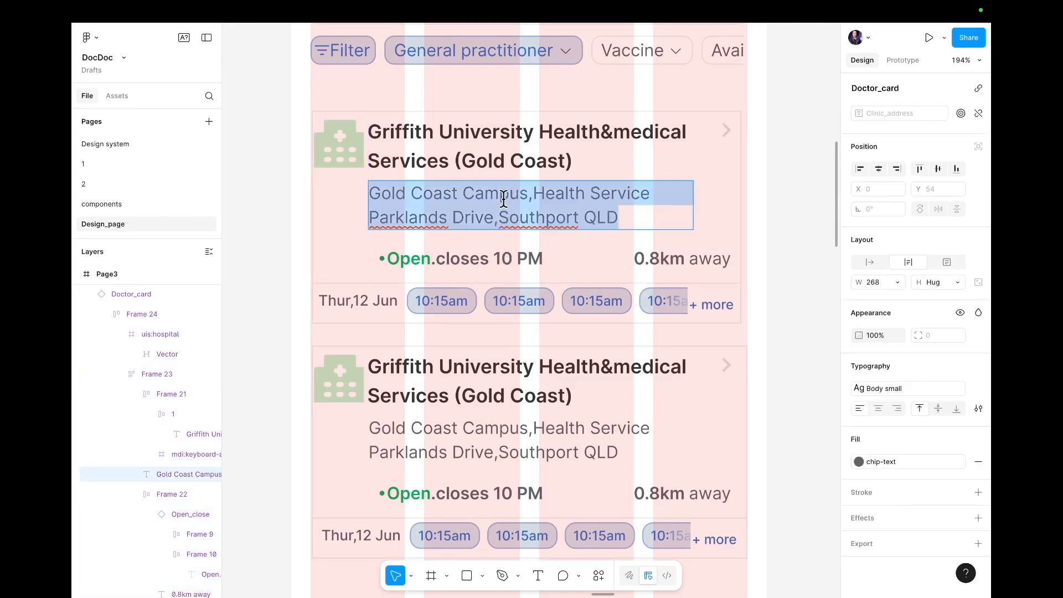
double_click(529, 159)
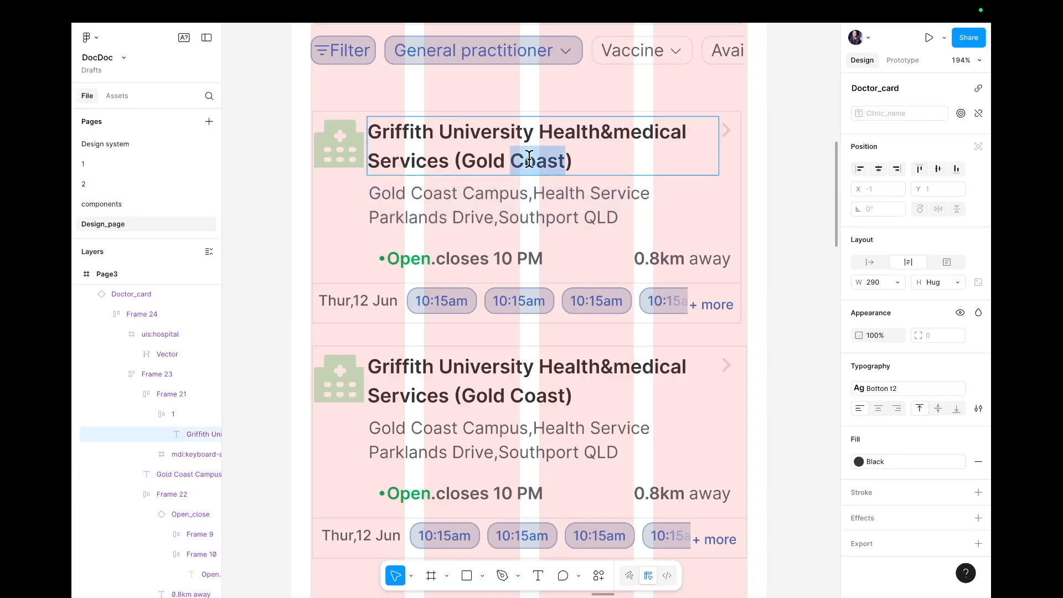
key(Escape)
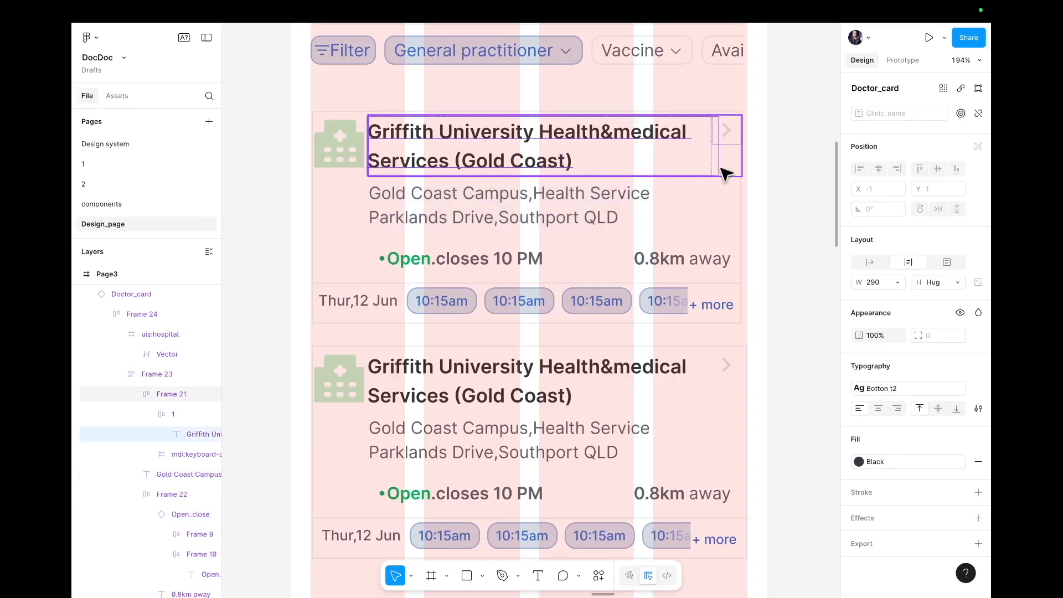
click(725, 138)
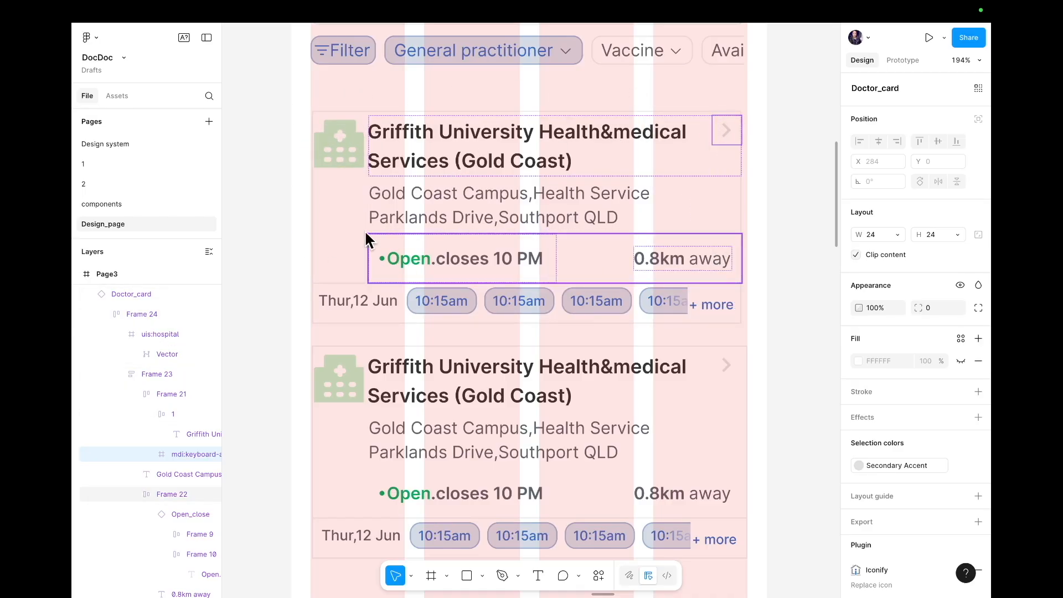
click(266, 216)
- Combine the green dot and the "Open.closes 10 PM" text of the Page2/4 copy into one auto layout frame
scroll(266, 216, down, 5)
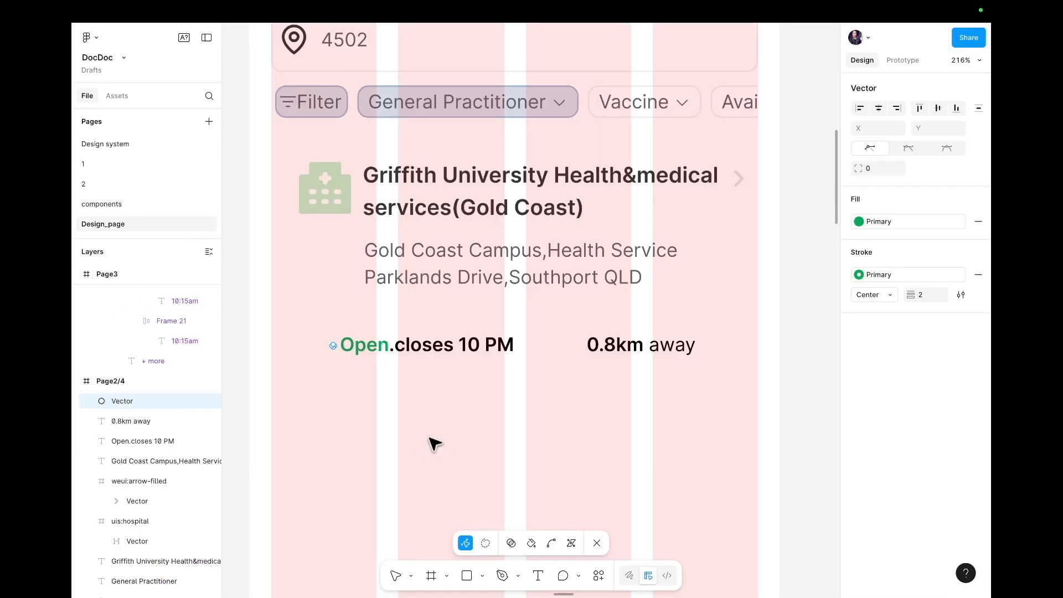
key(Escape)
key(Escape)
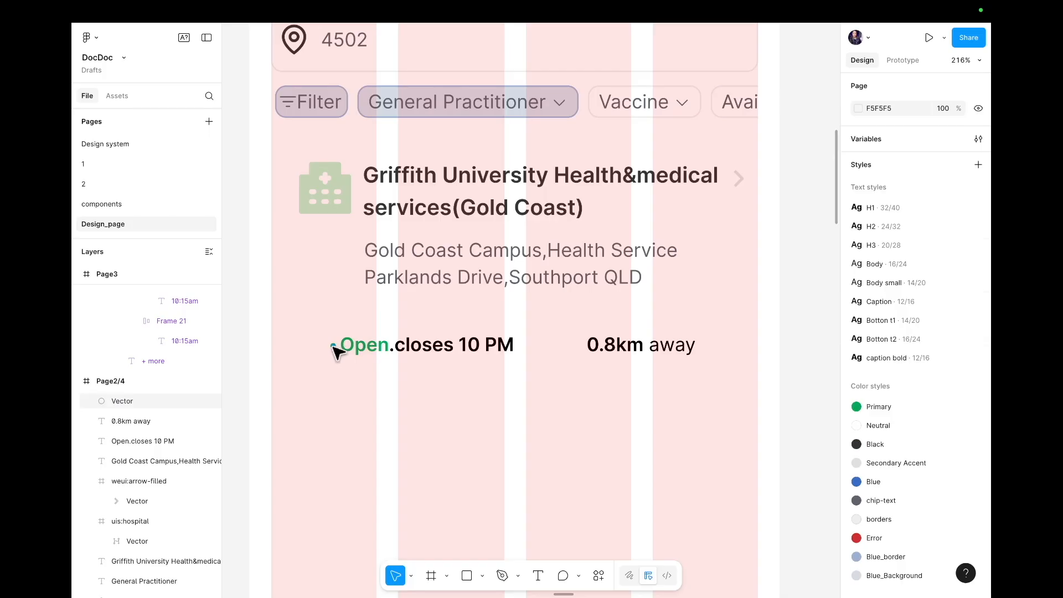
click(333, 346)
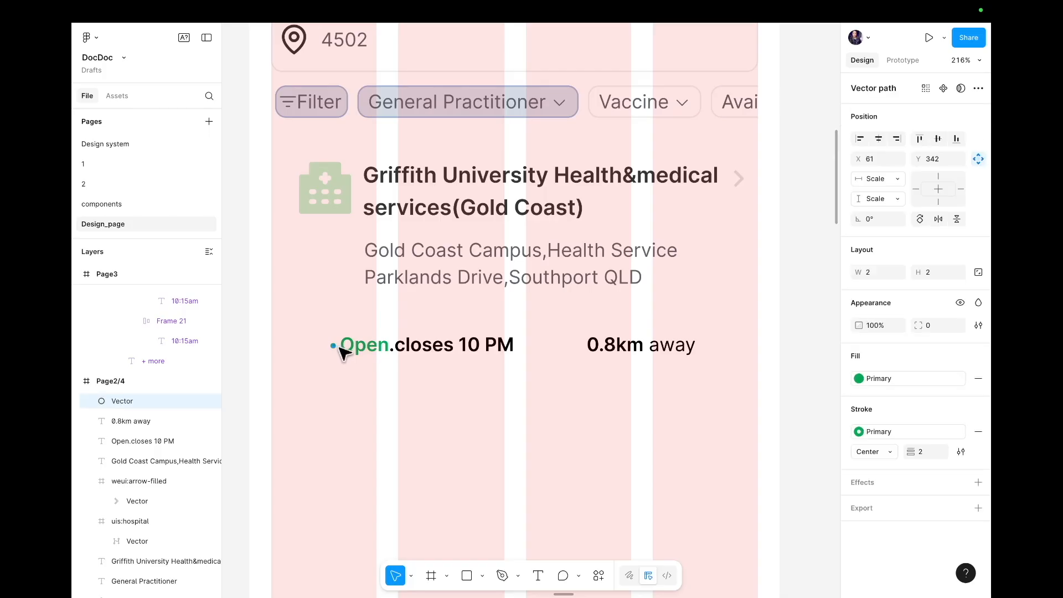
click(387, 353)
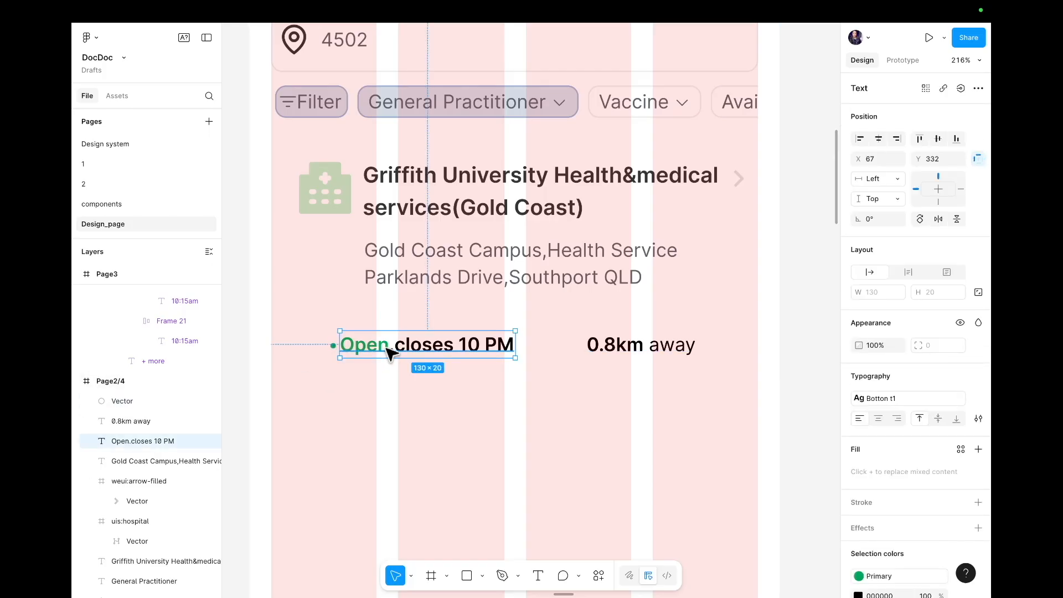
click(379, 433)
click(334, 347)
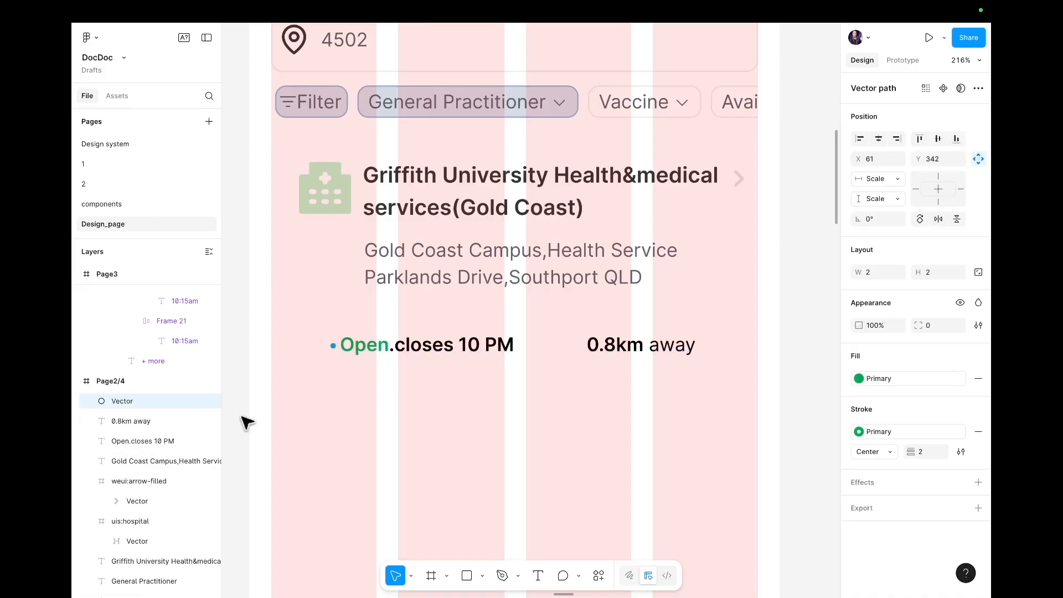
shift+click(376, 354)
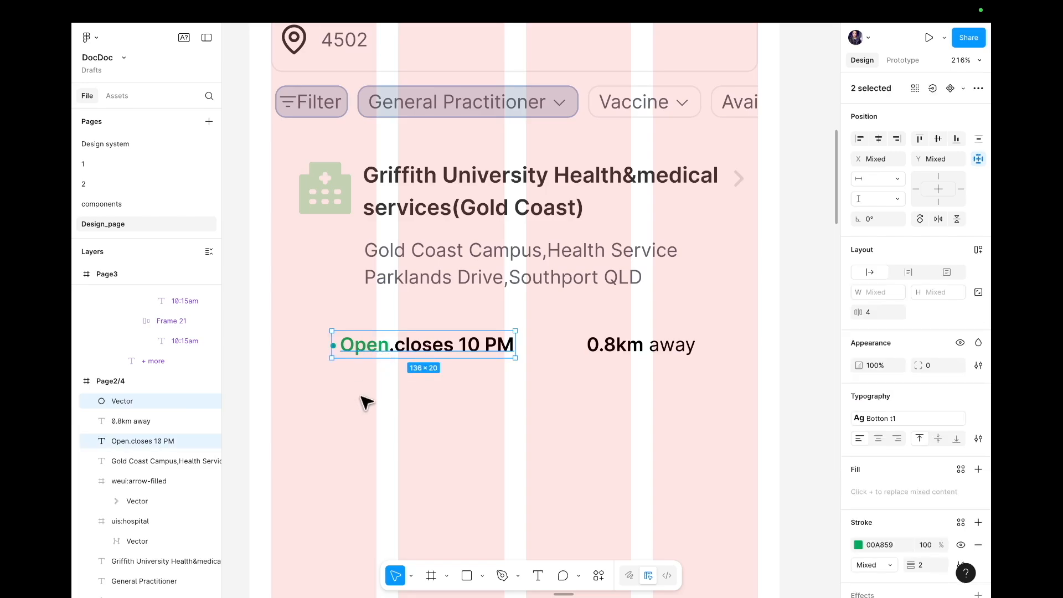
key(shift+a)
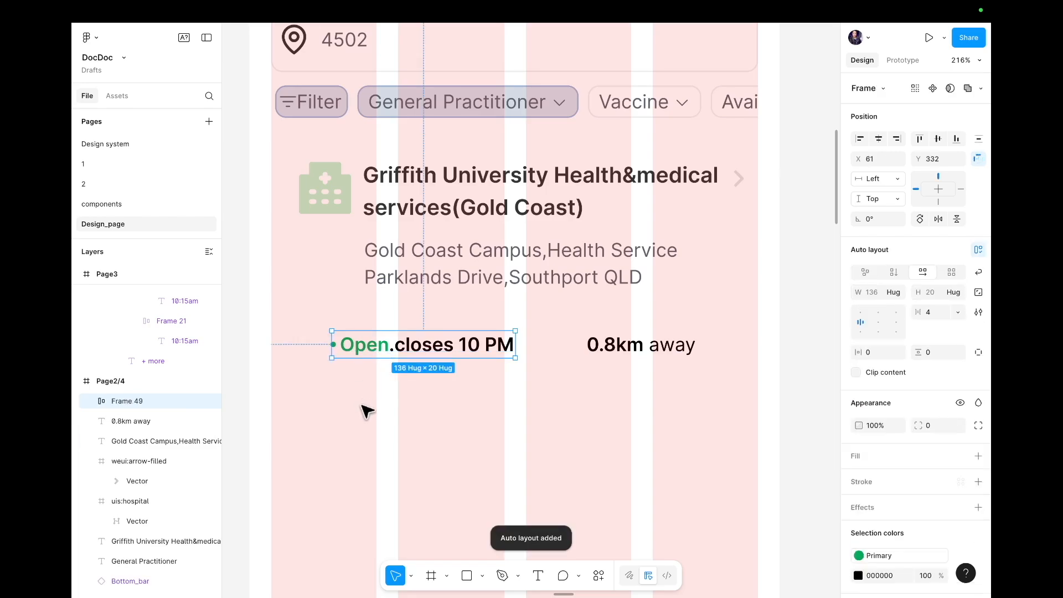
- Move the opening-hours frame to X 98, Y 332 and combine it with the "0.8km away" text in an auto layout frame
mouse_move(370, 348)
mouse_down()
mouse_move(388, 350)
mouse_move(370, 350)
mouse_up()
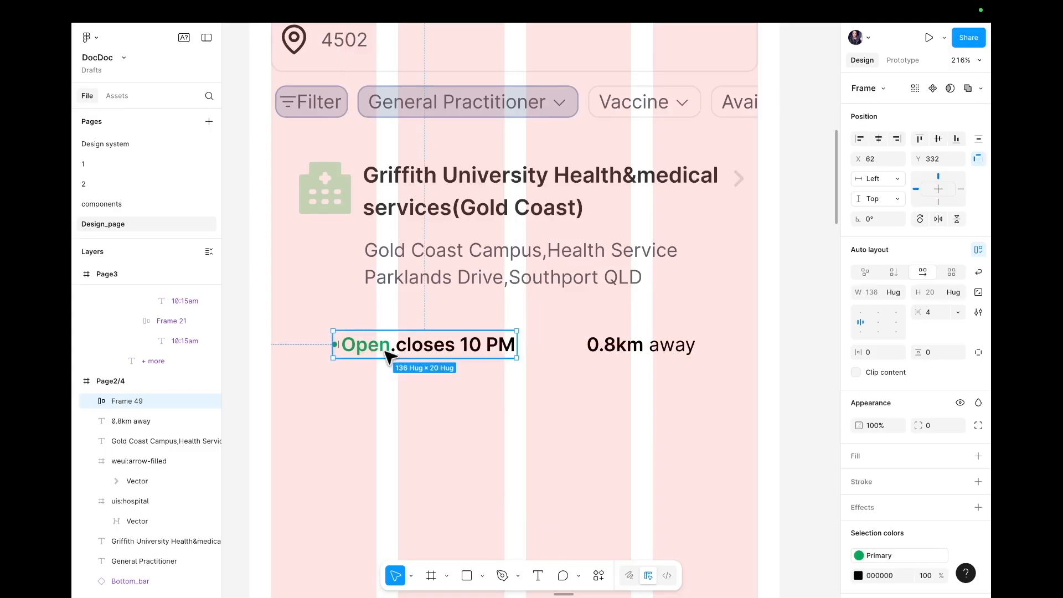
drag(487, 350, 528, 350)
shift+click(609, 346)
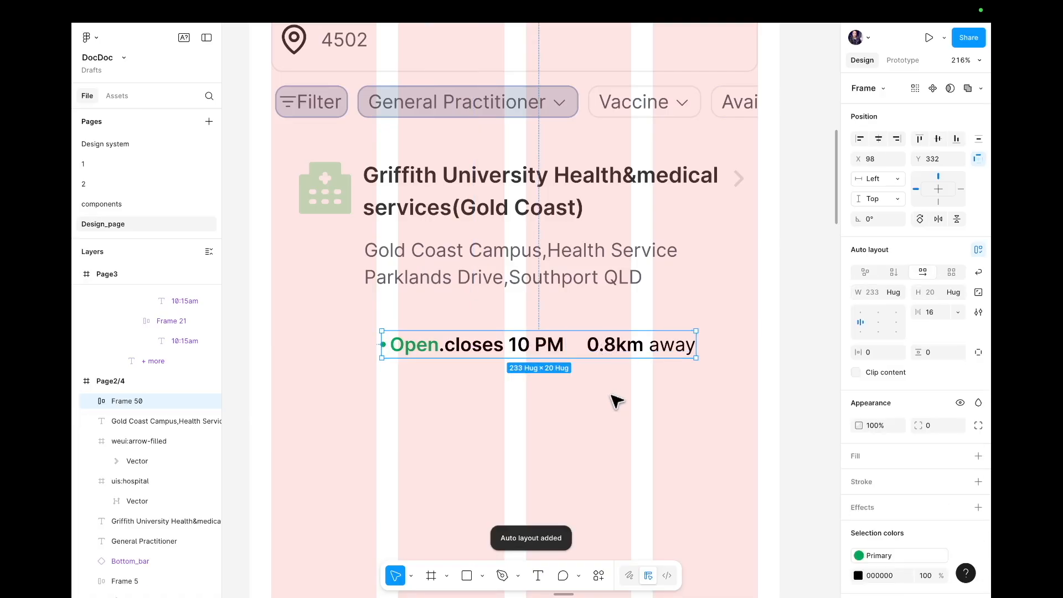
- Set the horizontal gap between the opening hours and the distance text in their auto layout frame to 54
scroll(609, 399, down, 5)
scroll(611, 404, down, 3)
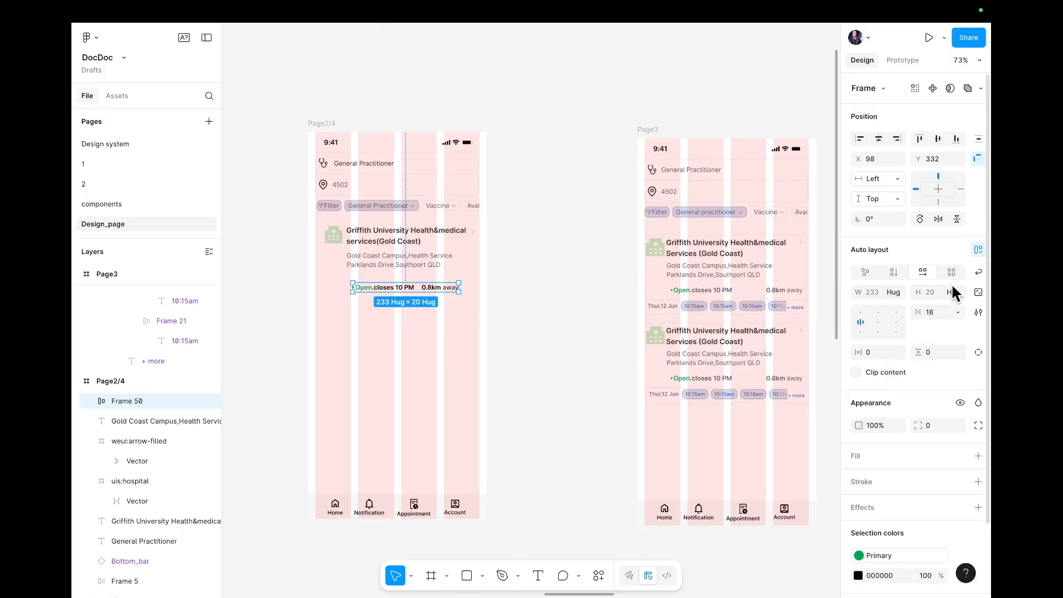
text(23)
key(Return)
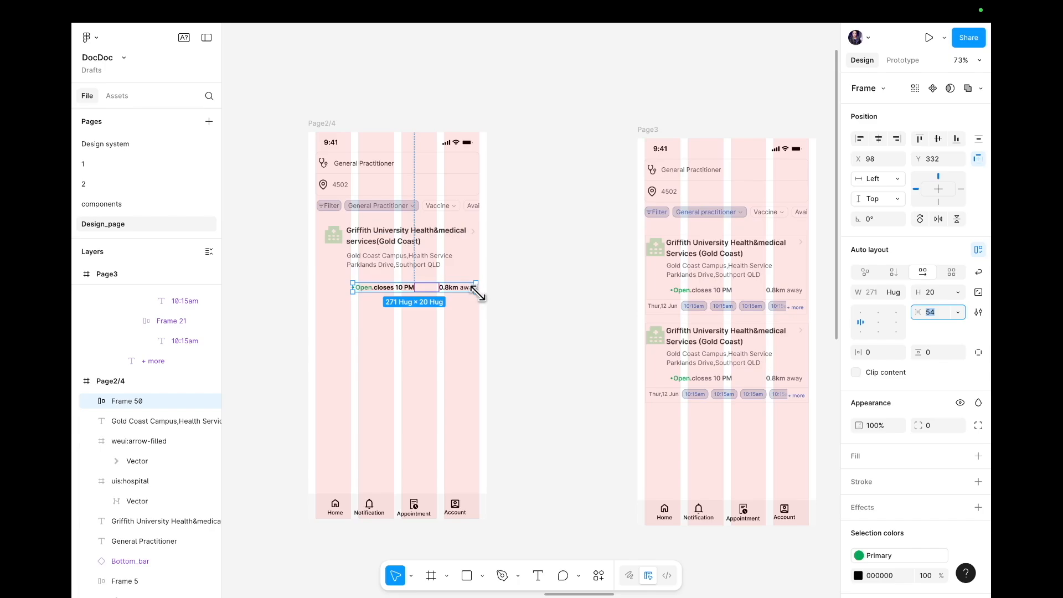
- Reduce the gap between the opening hours and the distance text to about 47 and shift the row slightly beneath the address
key(Left)
key(Down)
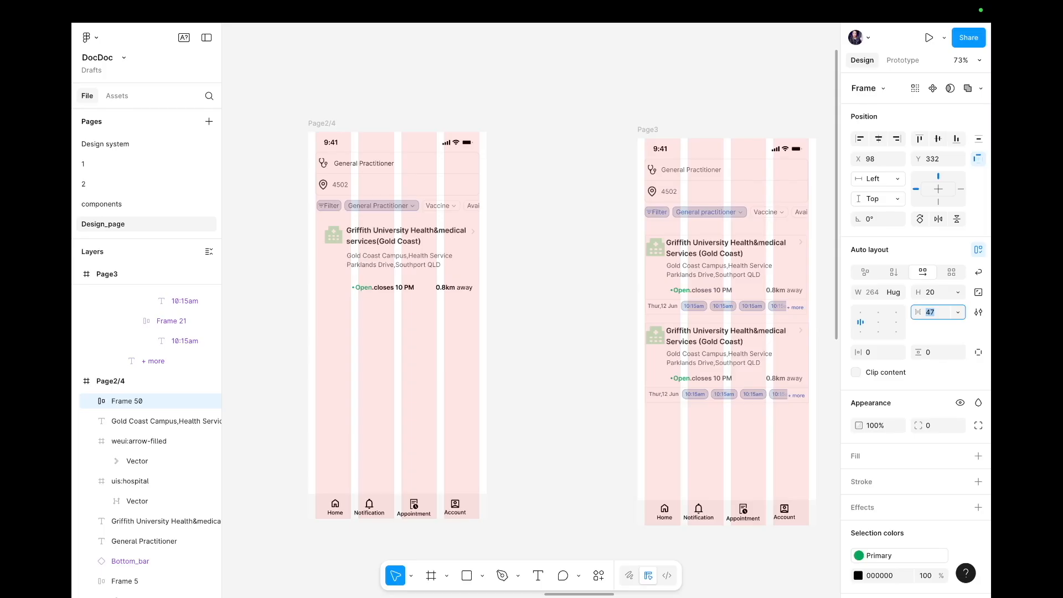
key(Up)
key(Up)
click(314, 347)
drag(418, 282, 422, 288)
- Combine the clinic name and the arrow icon of the Page2/4 copy into one auto layout frame
click(389, 232)
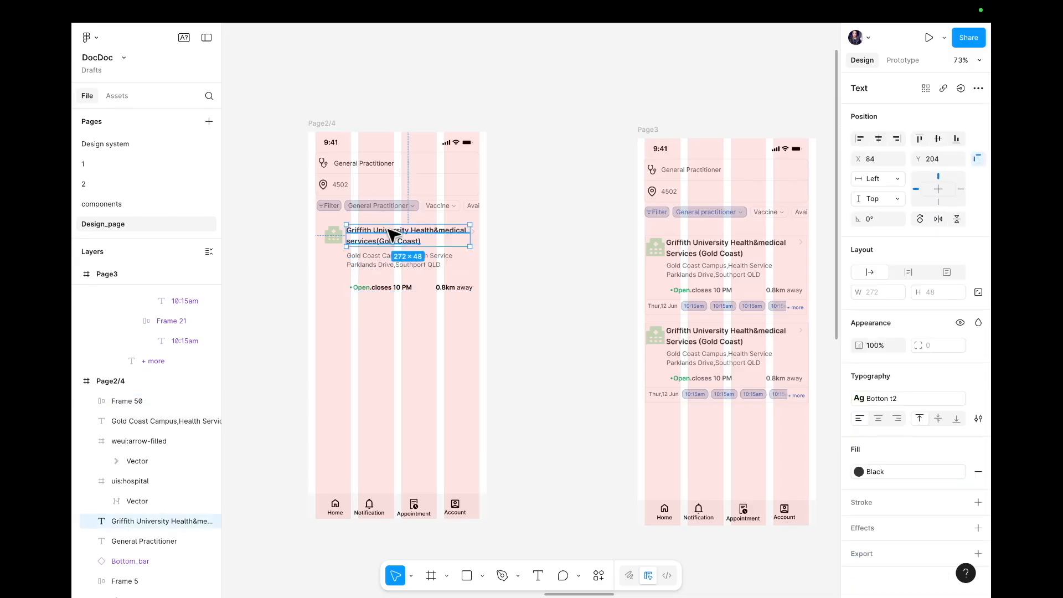
shift+click(475, 233)
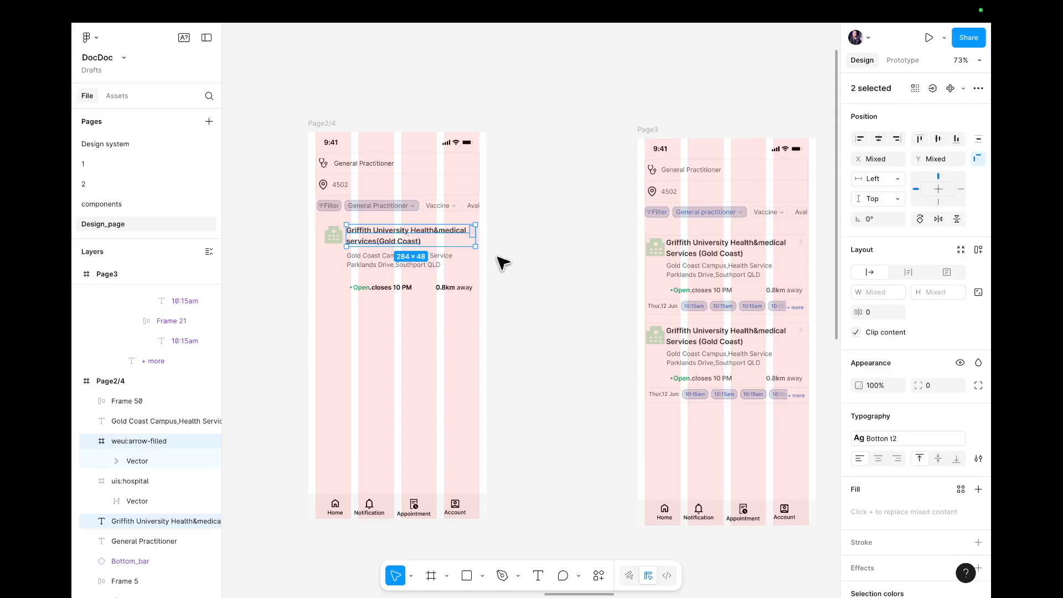
scroll(501, 262, up, 5)
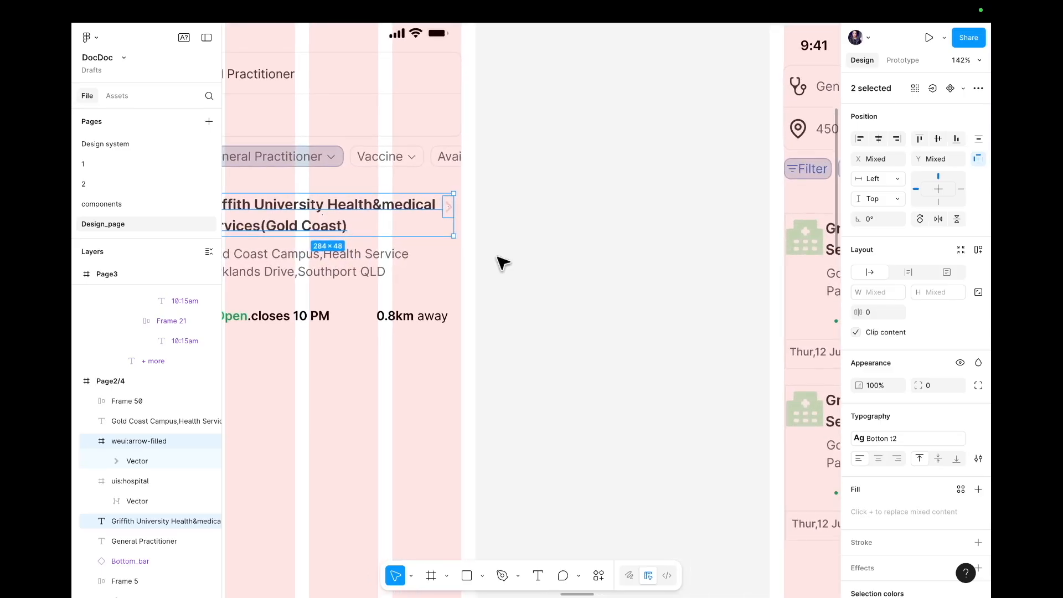
key(shift+a)
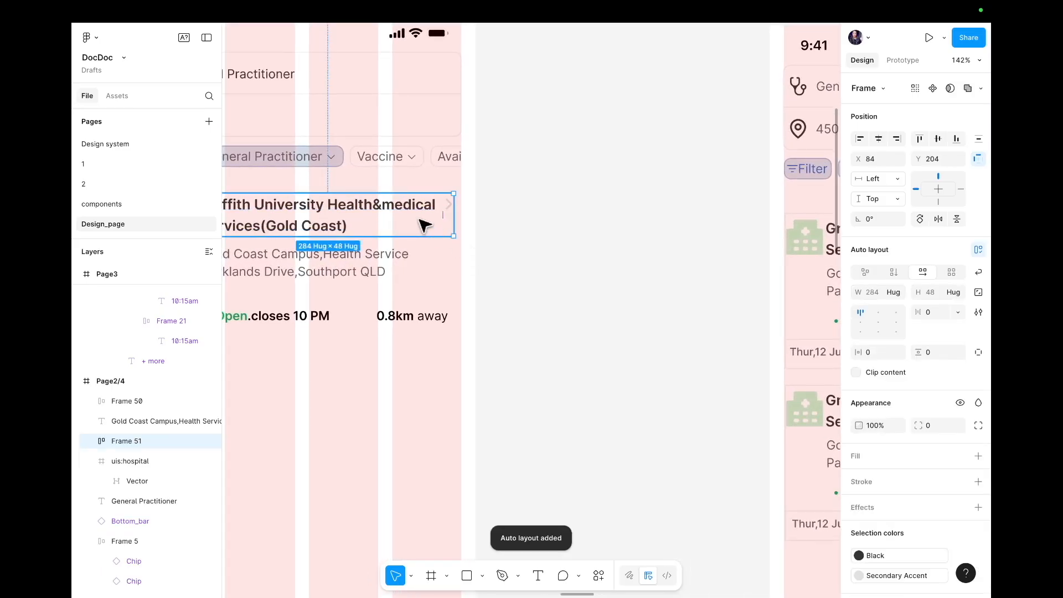
- Combine the clinic name row, the address and the opening-hours row of the Page2/4 copy into one vertical auto layout frame
scroll(421, 222, down, 4)
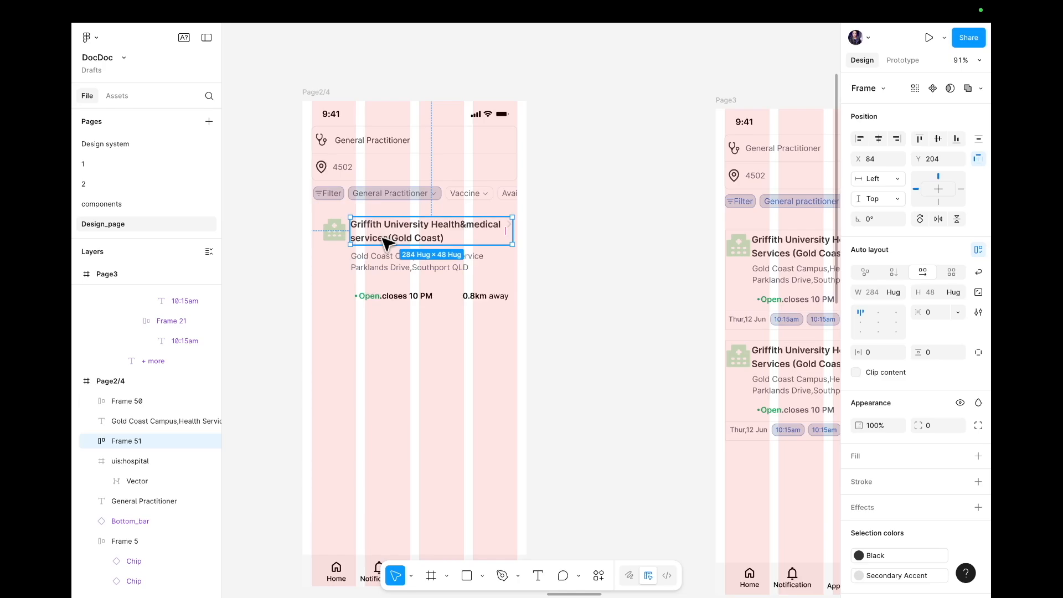
shift+click(388, 260)
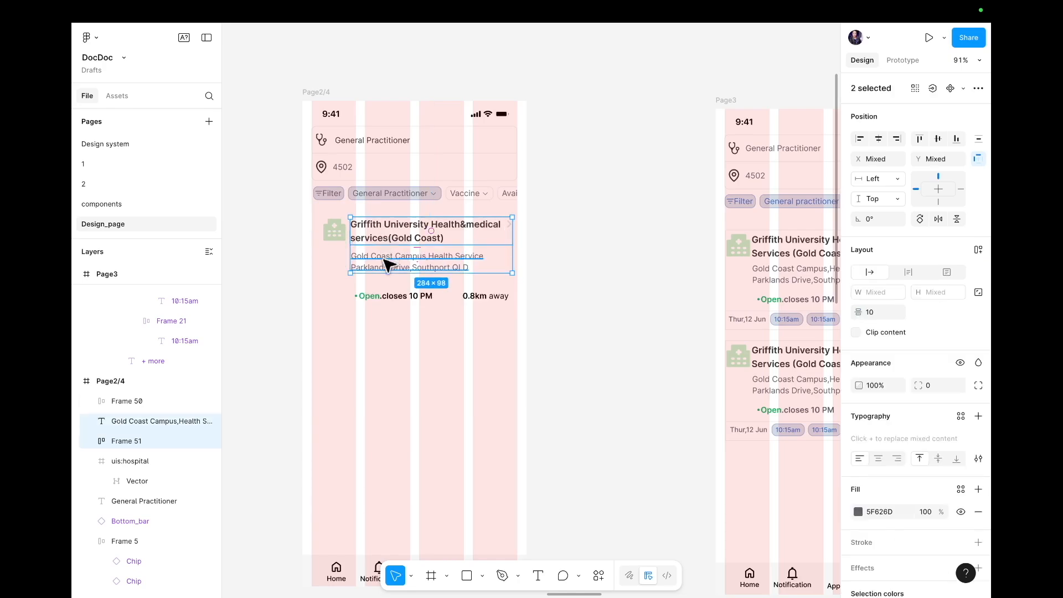
shift+click(398, 296)
scroll(659, 339, right, 8)
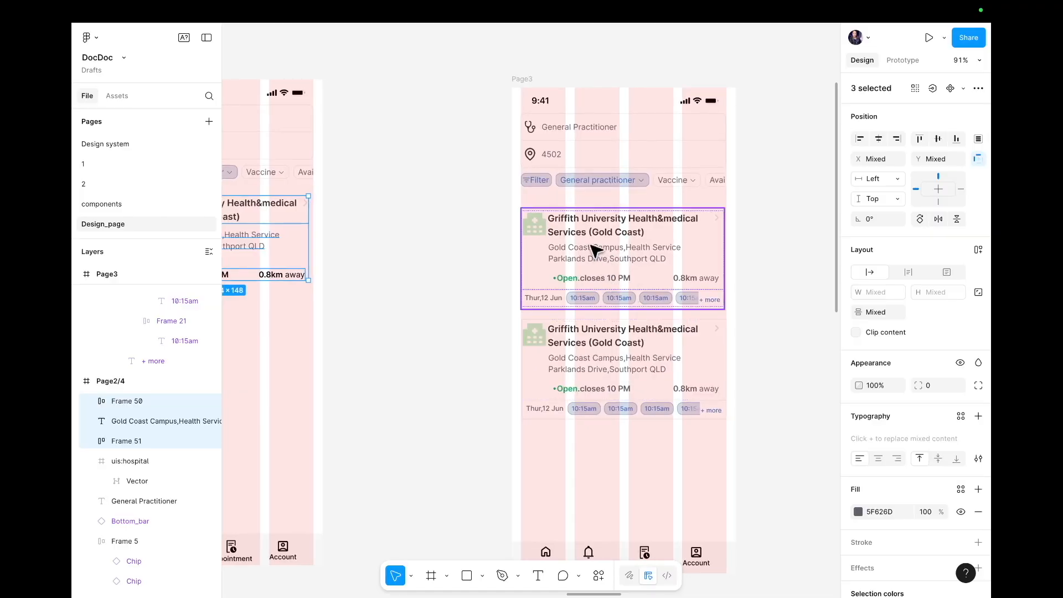
scroll(594, 251, left, 3)
scroll(595, 252, up, 2)
scroll(595, 251, left, 2)
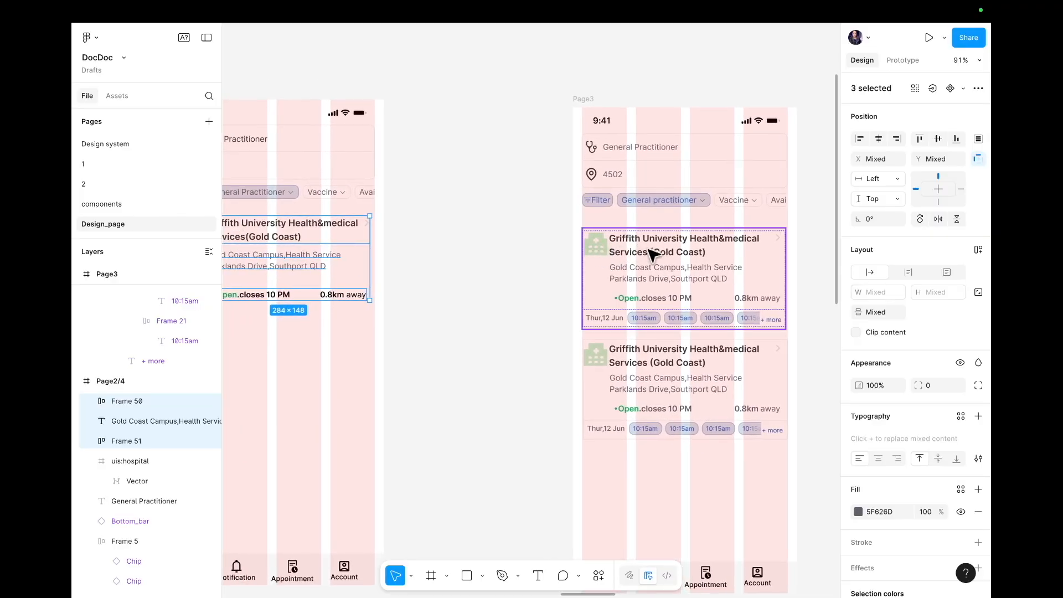
scroll(653, 255, left, 5)
scroll(653, 255, right, 4)
scroll(653, 255, left, 3)
scroll(653, 255, up, 1)
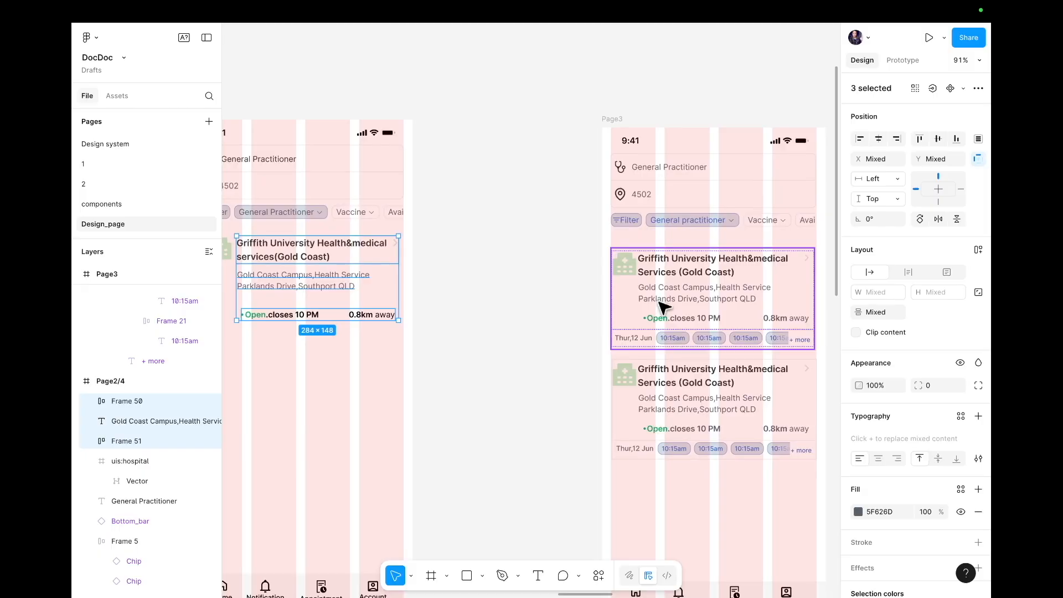
scroll(658, 295, left, 2)
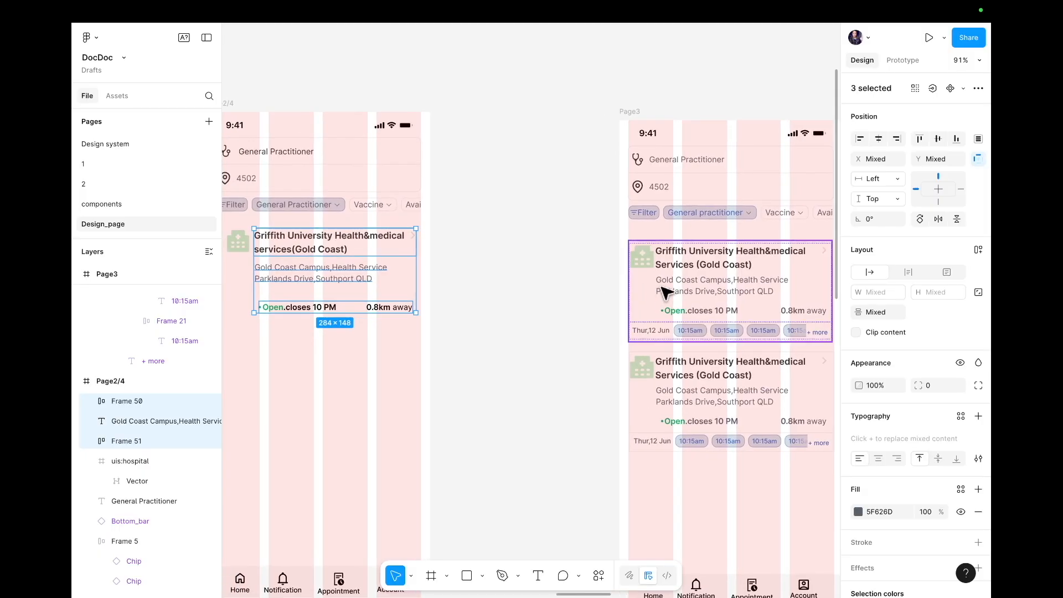
key(shift+a)
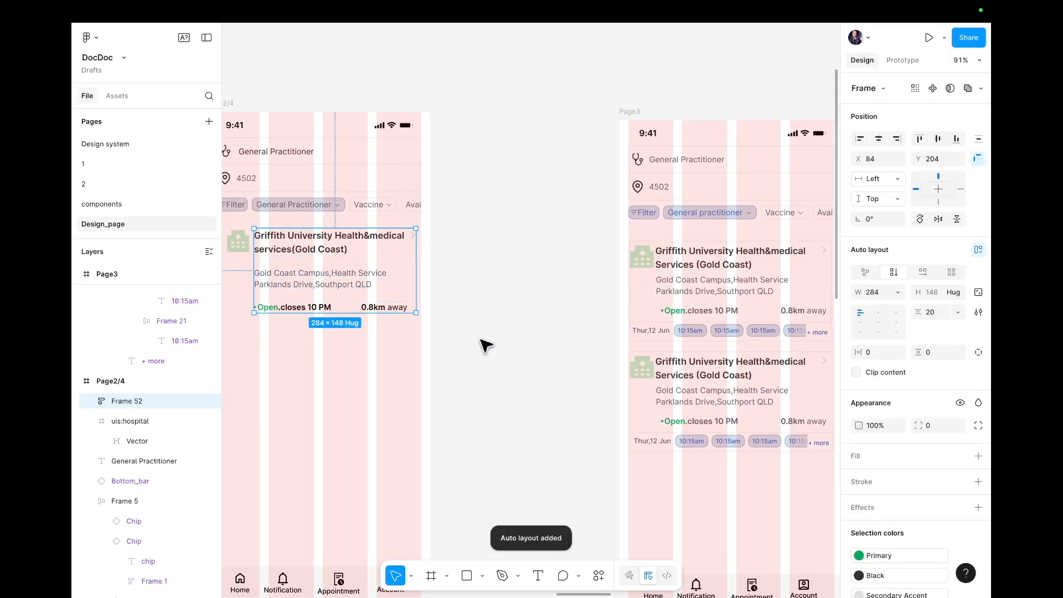
click(343, 361)
drag(344, 266, 359, 291)
key(ctrl+z)
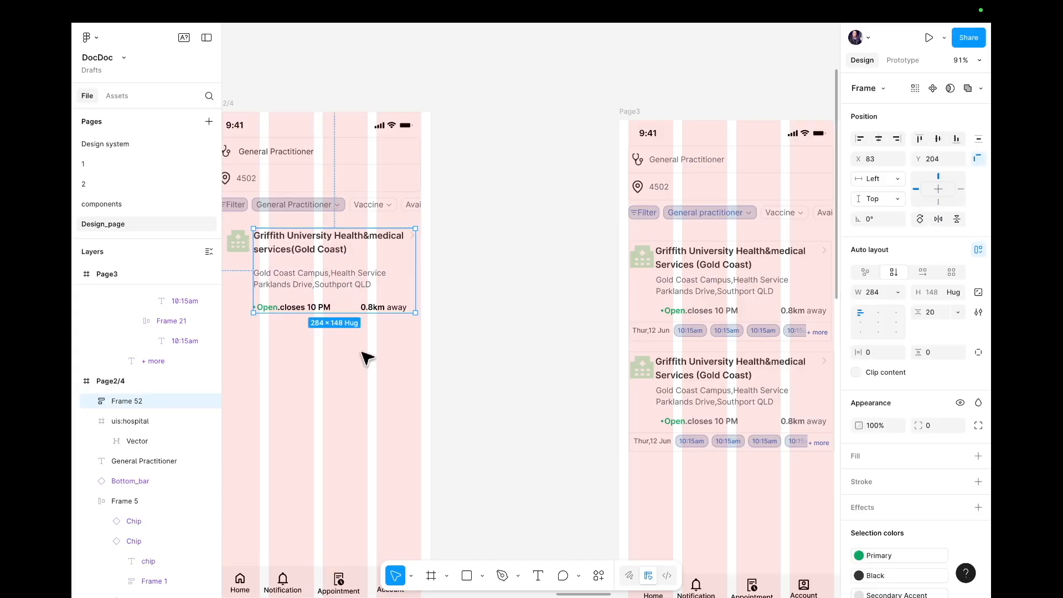
click(367, 358)
- Add the text "Thur,12 Jun" below the clinic details in the Page2/4 copy, following the date in Page3's first clinic card
scroll(366, 358, down, 3)
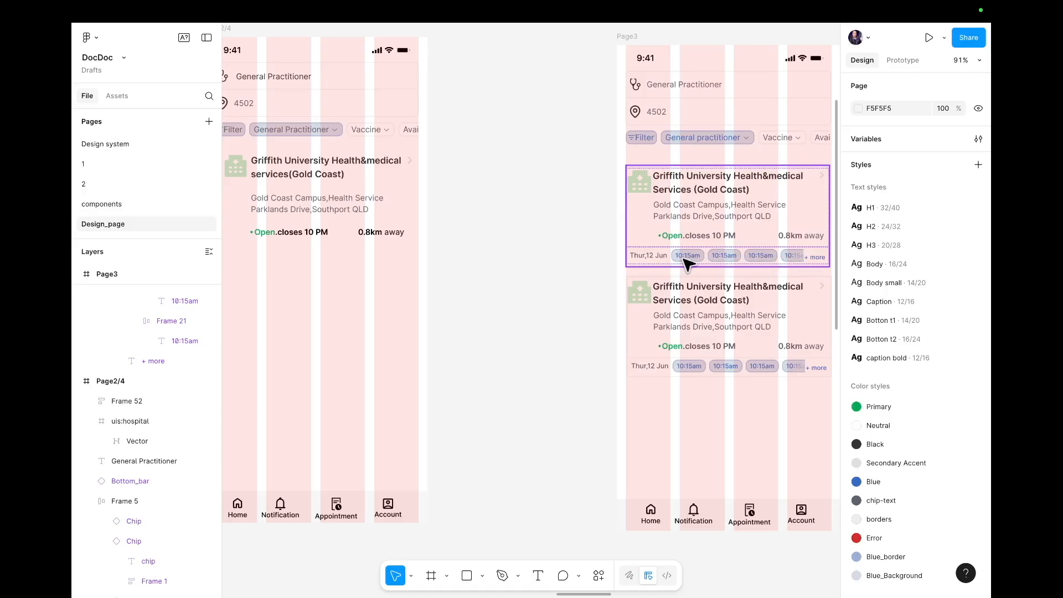
scroll(745, 260, down, 5)
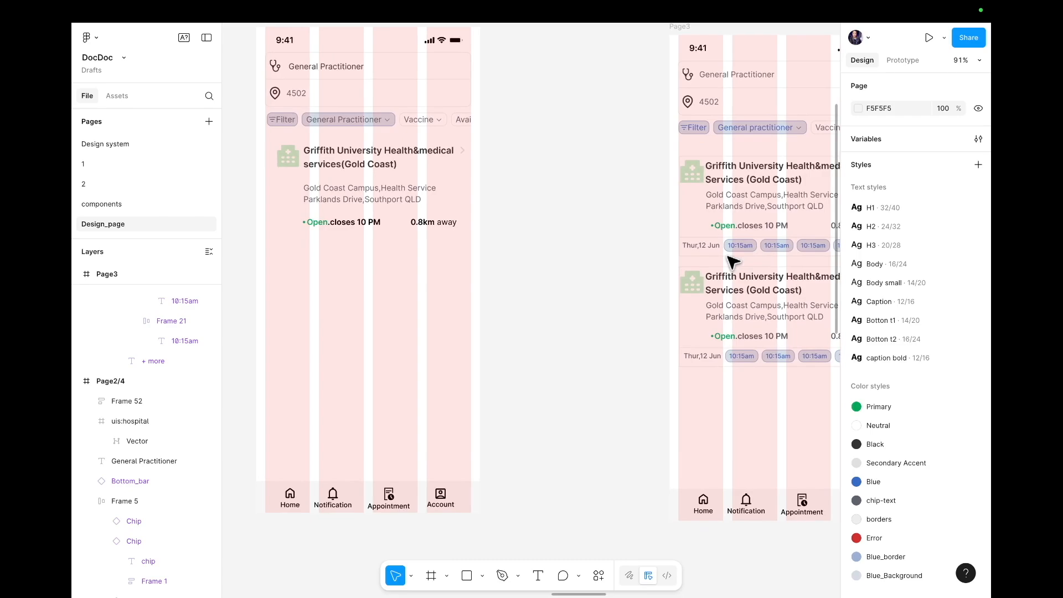
scroll(730, 260, right, 5)
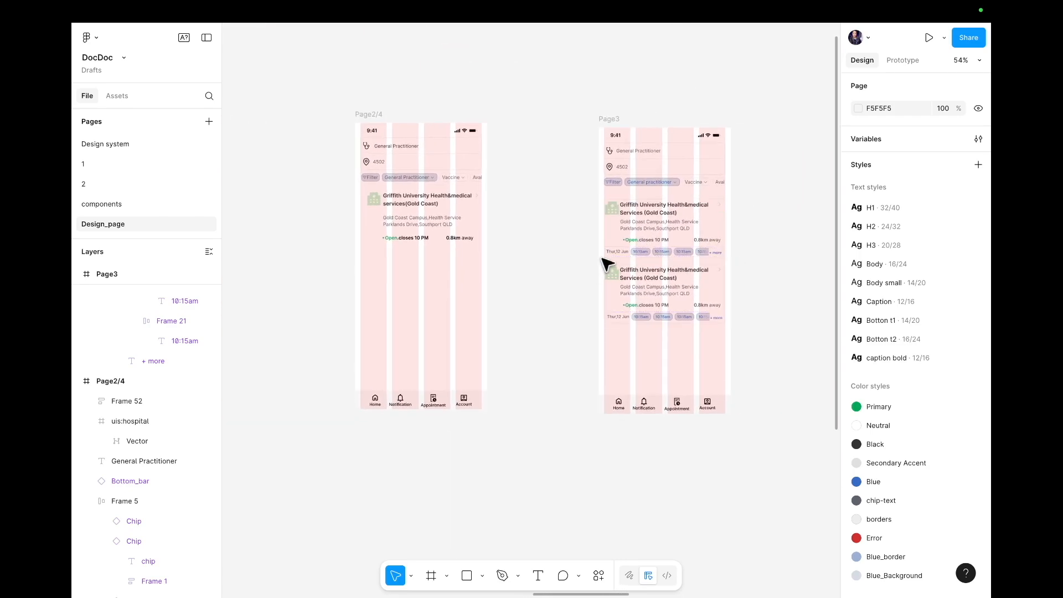
click(631, 251)
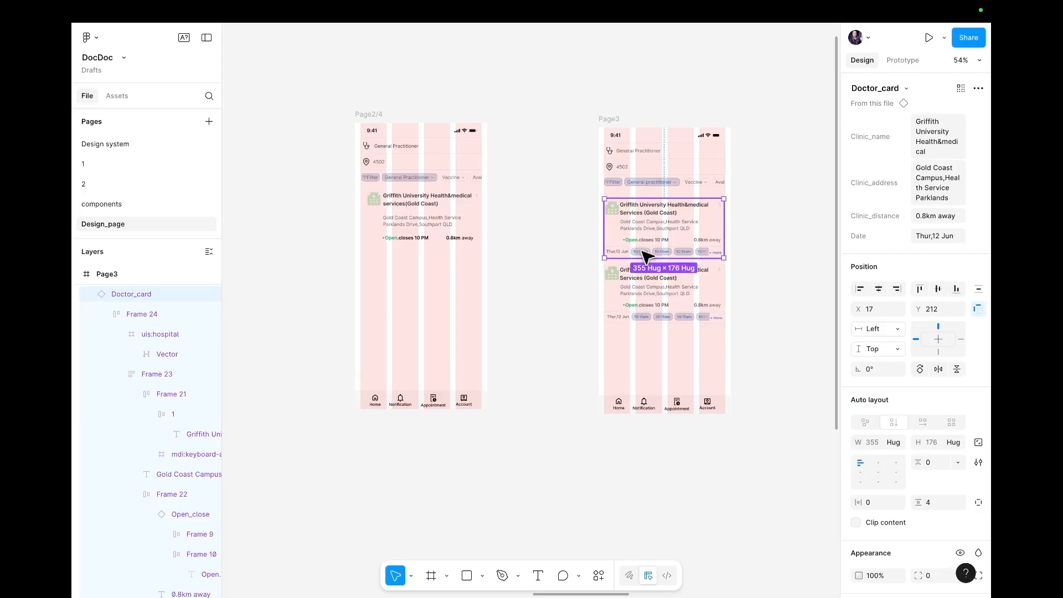
click(642, 253)
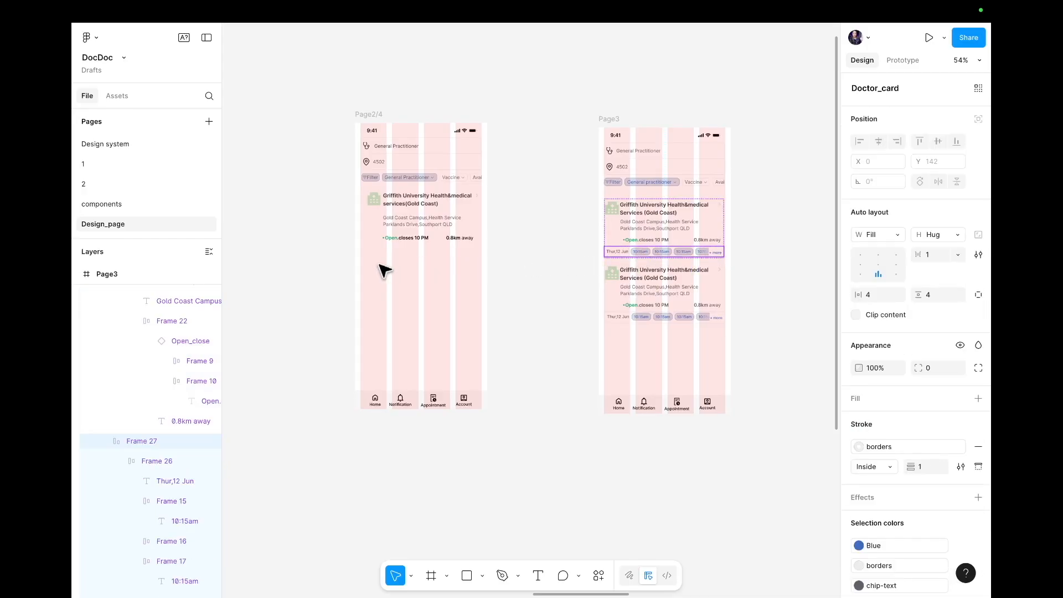
key(t)
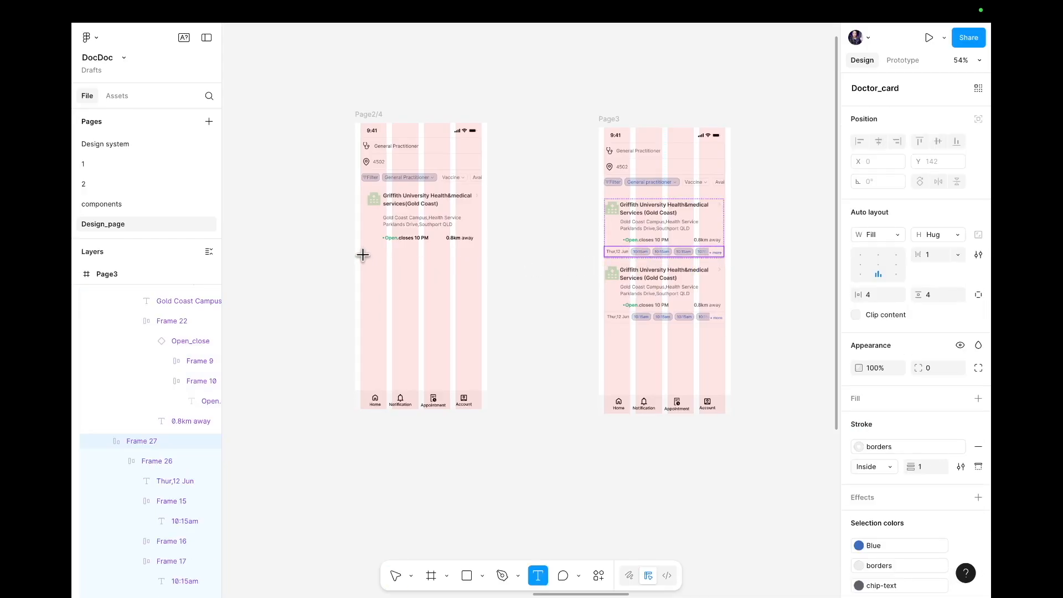
click(362, 255)
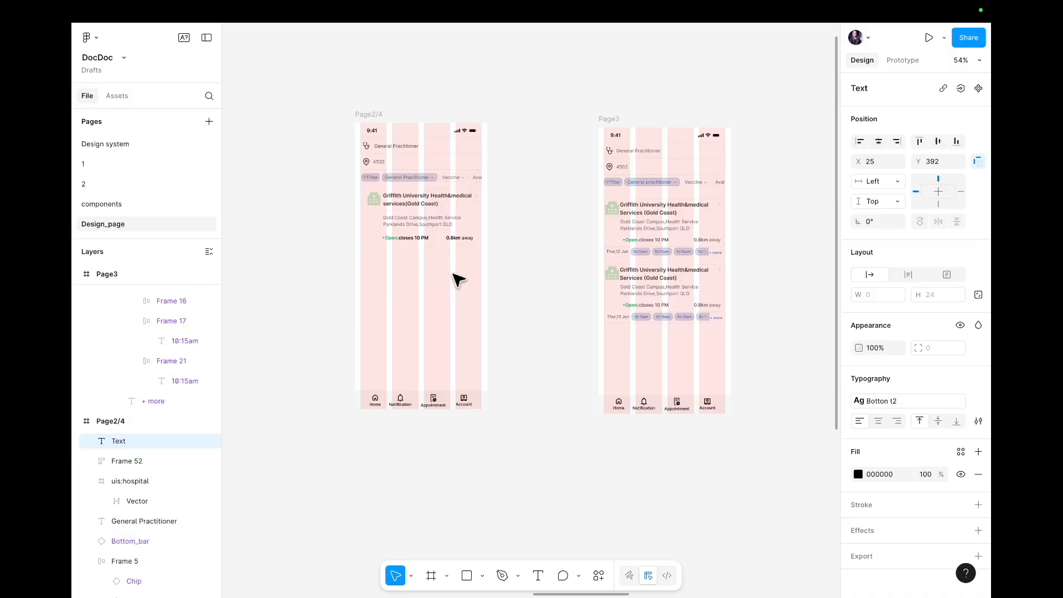
scroll(454, 273, up, 4)
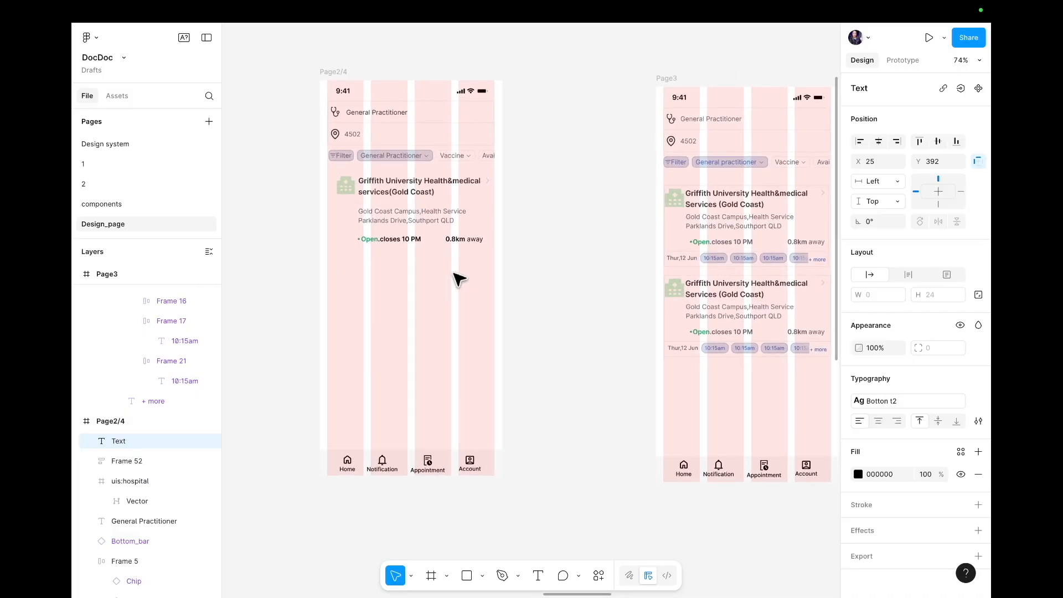
text(Thur,12 Jun)
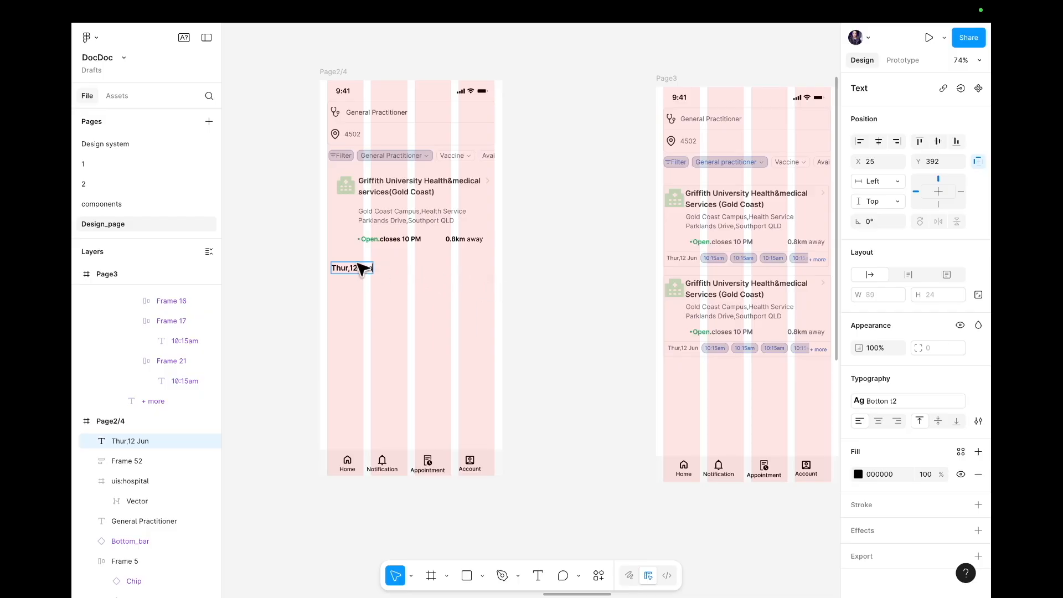
- Apply the Body small text style to "Thur,12 Jun" and move the text slightly closer to the opening-hours row
double_click(356, 268)
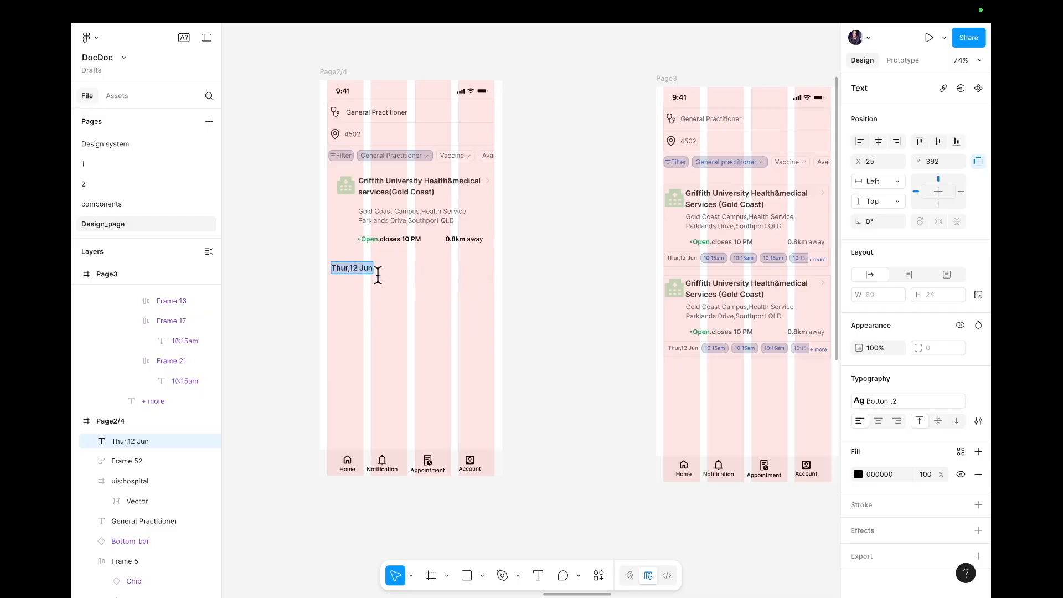
click(897, 401)
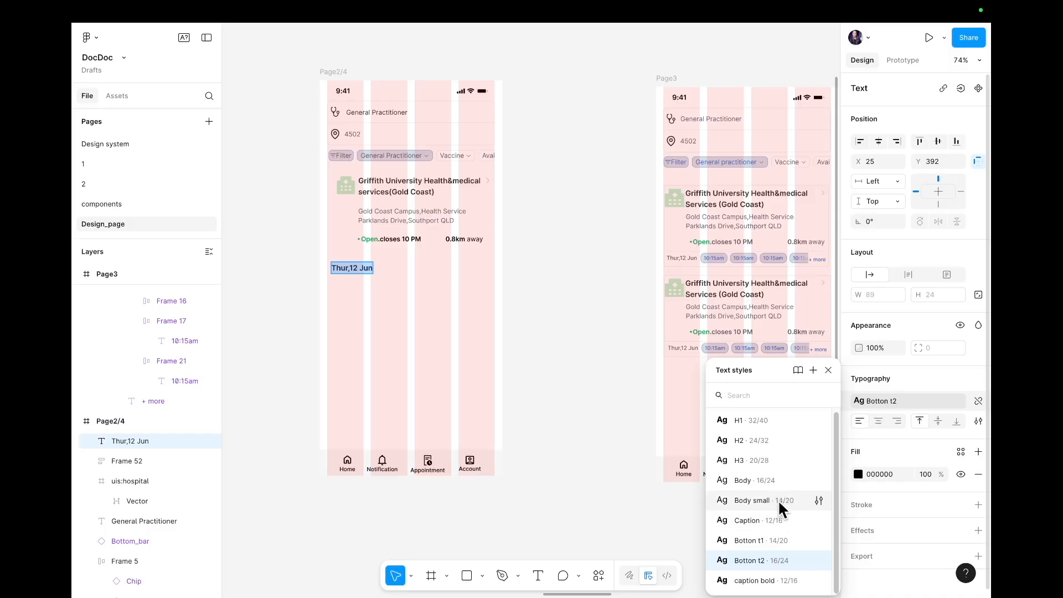
click(753, 500)
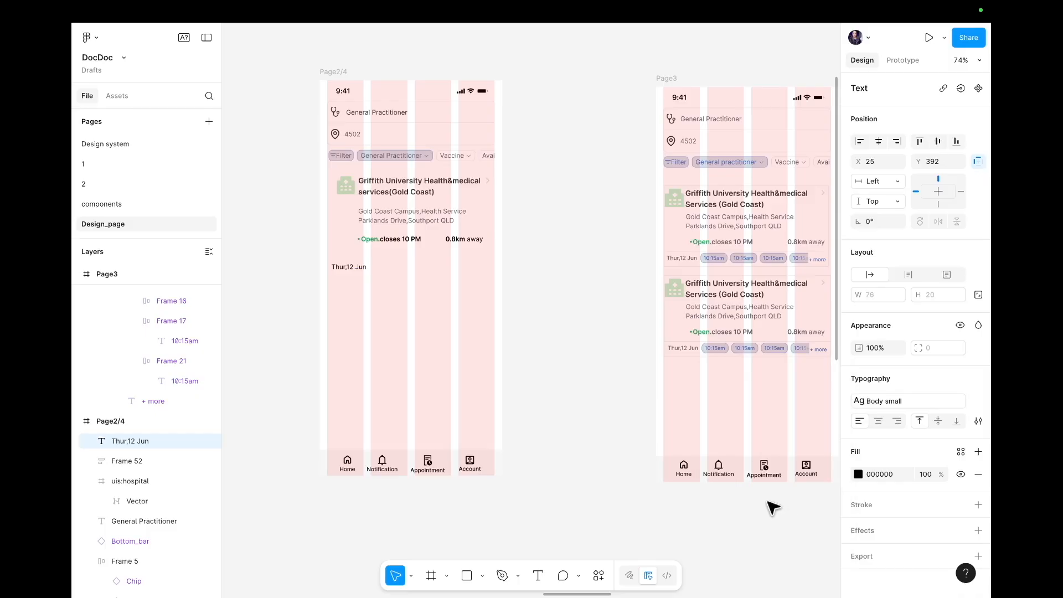
click(396, 342)
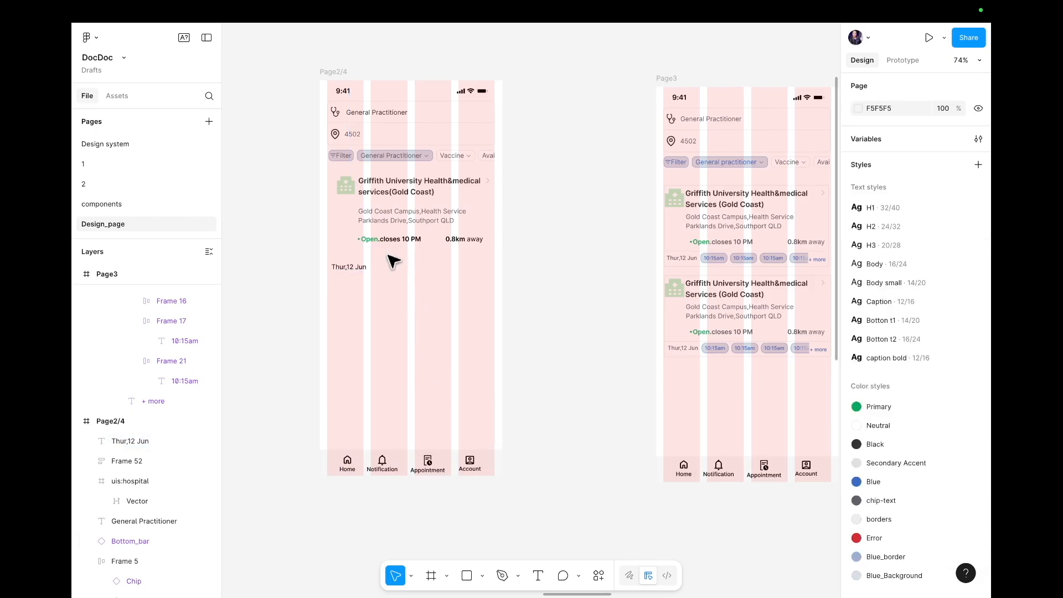
click(367, 268)
drag(364, 261, 369, 266)
click(422, 278)
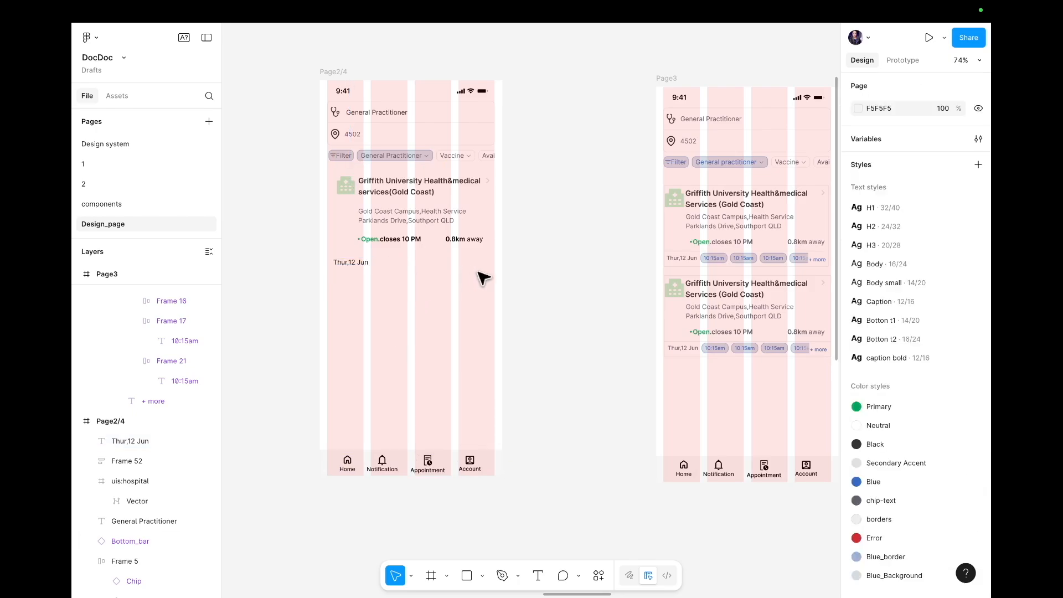
- Examine the nesting, padding, corner radius, fill, stroke and text settings of the 10:15am chips in Page3's first clinic card
click(718, 264)
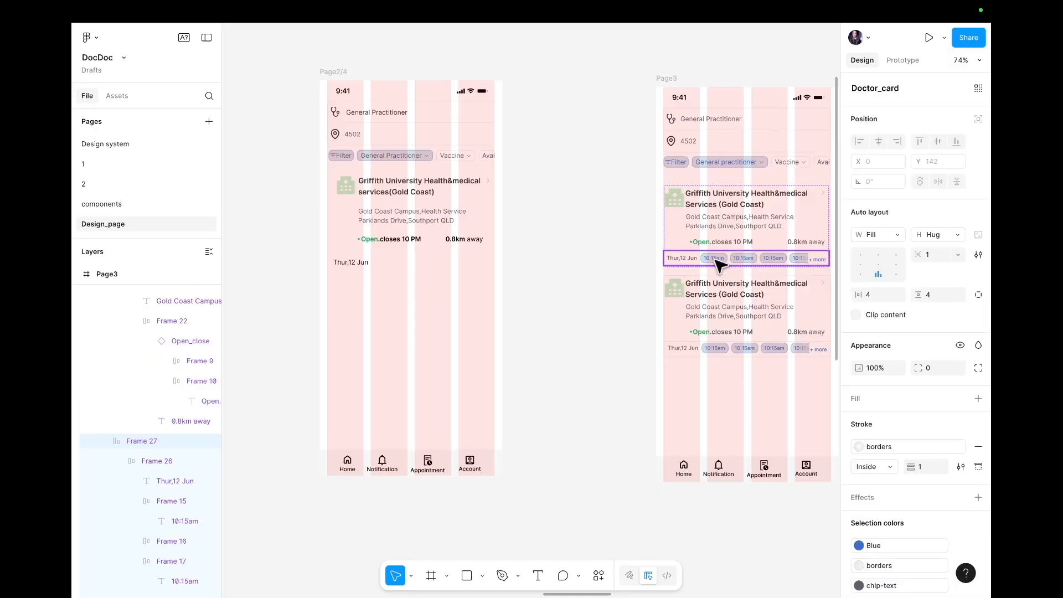
double_click(718, 261)
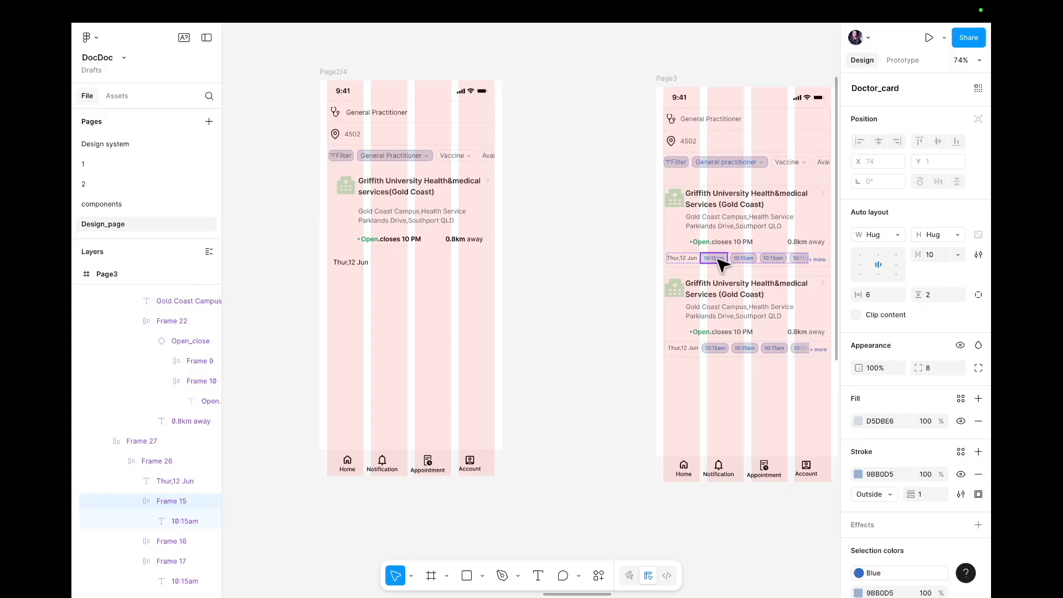
double_click(741, 260)
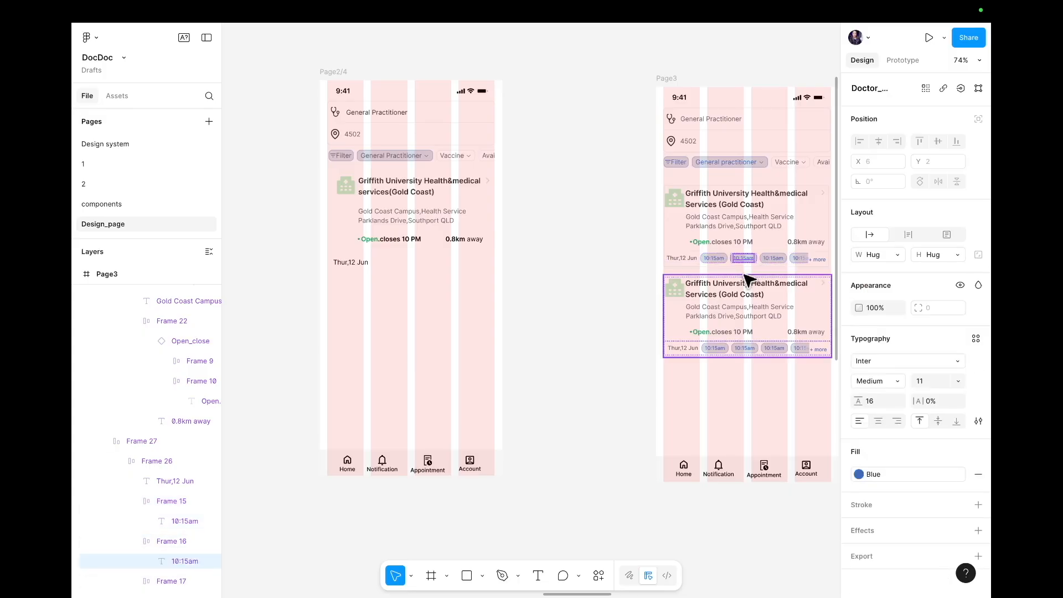
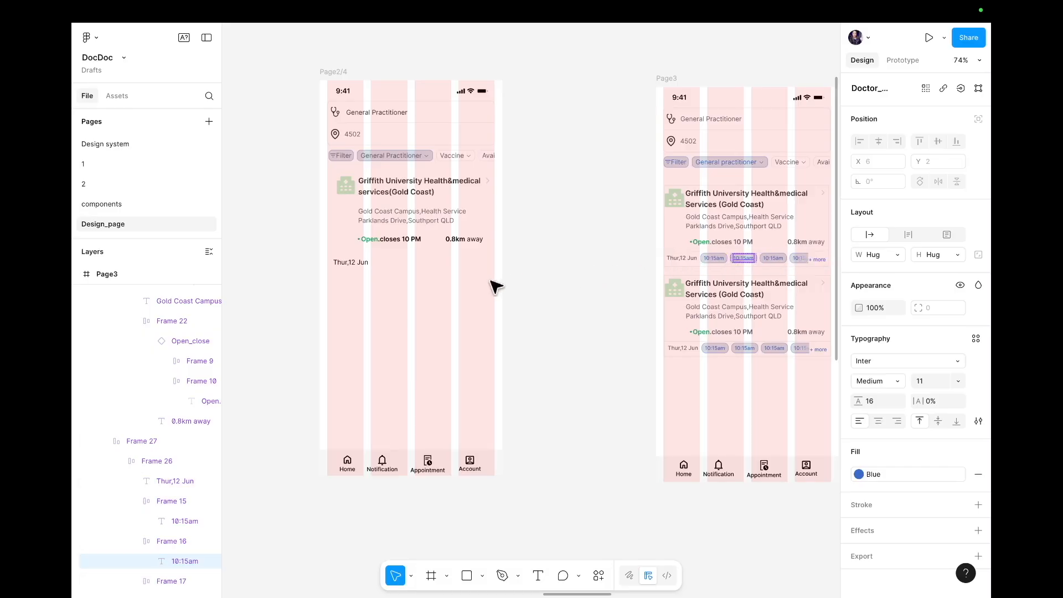
click(536, 285)
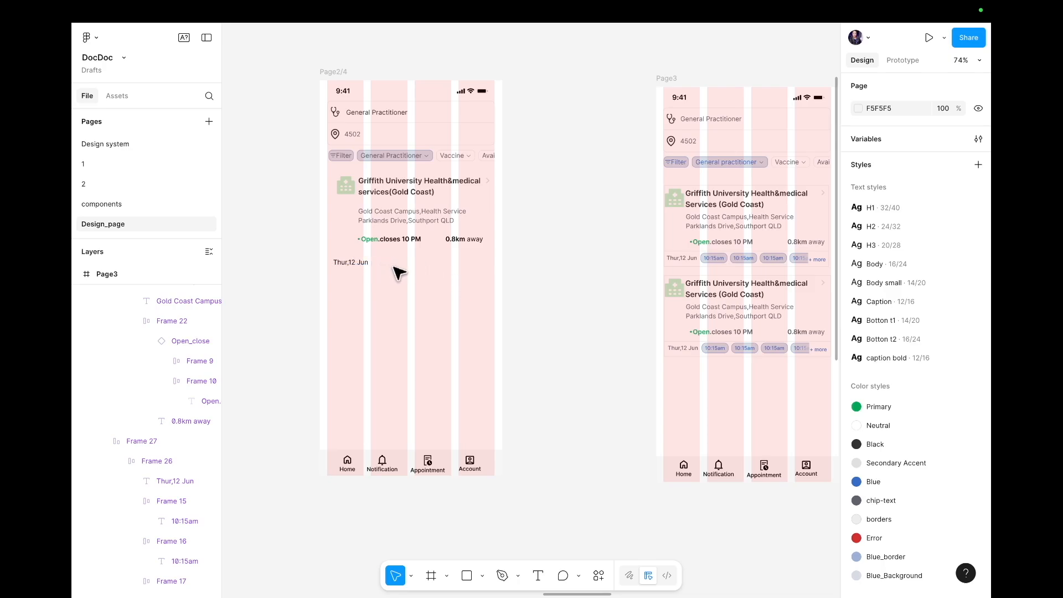
scroll(398, 271, up, 8)
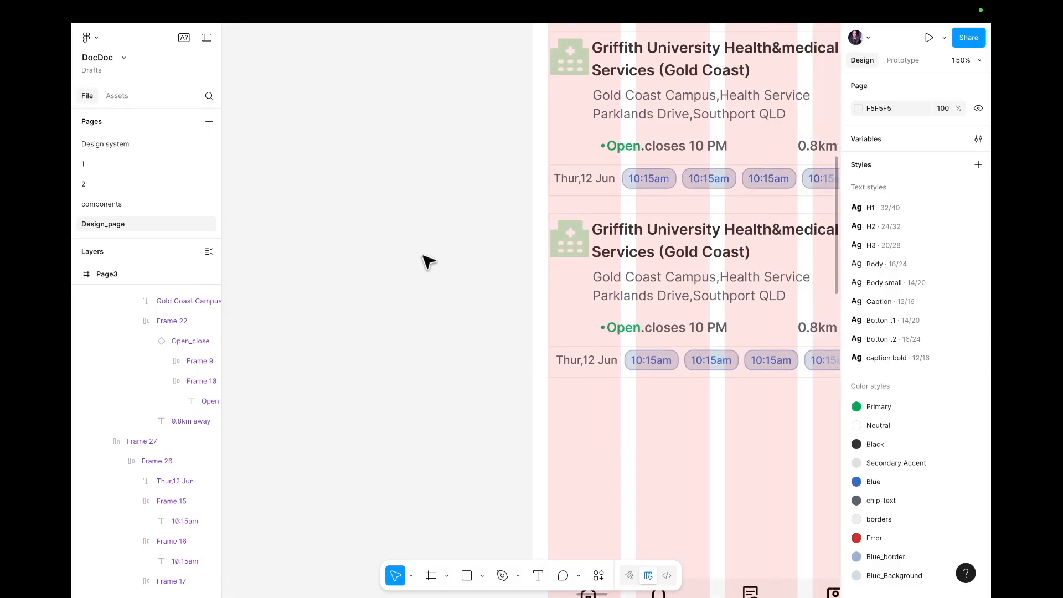
click(636, 179)
click(635, 181)
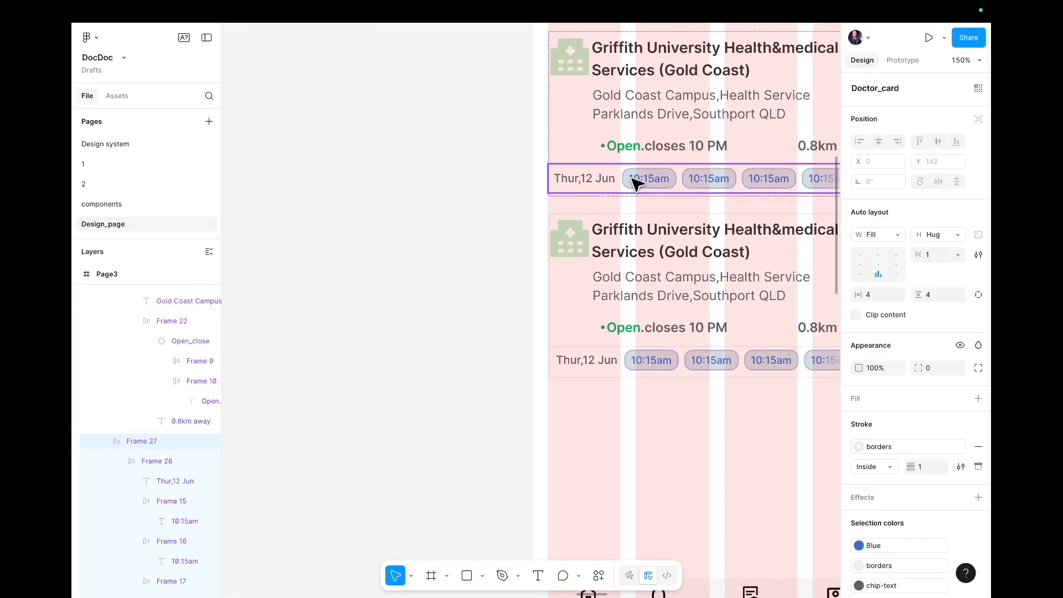
click(635, 180)
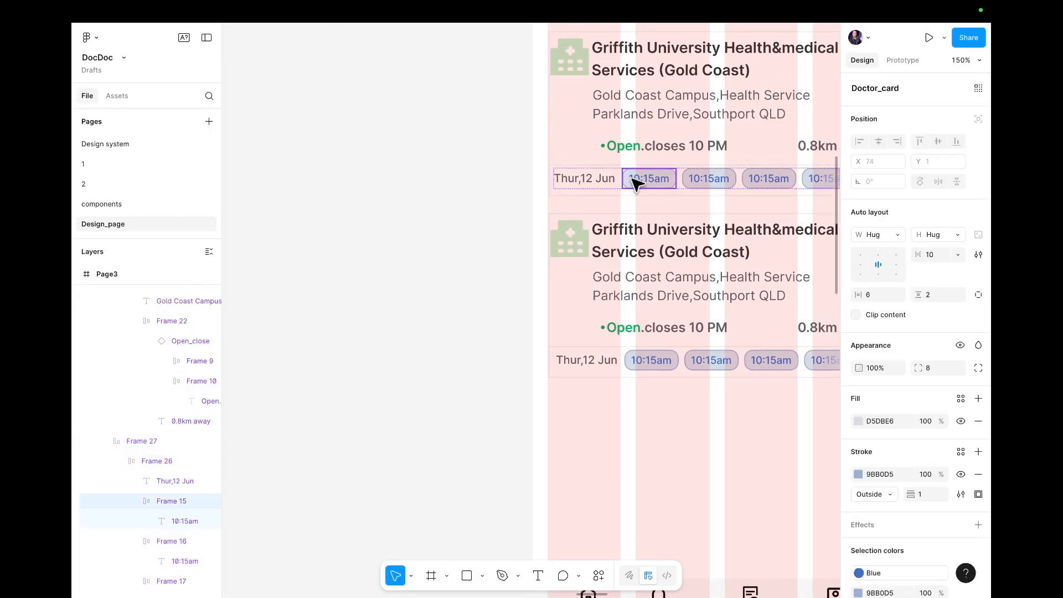
- Paste the copied 10:15am chip from Page3 into the Page2/4 copy and place it below "Thur,12 Jun" as a reference
scroll(235, 232, left, 5)
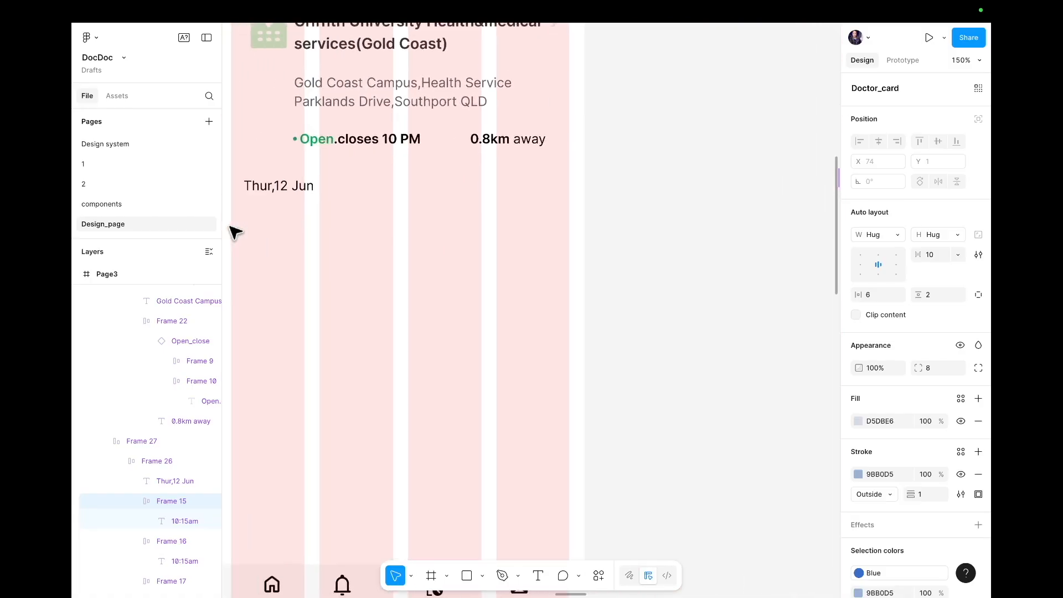
right_click(346, 272)
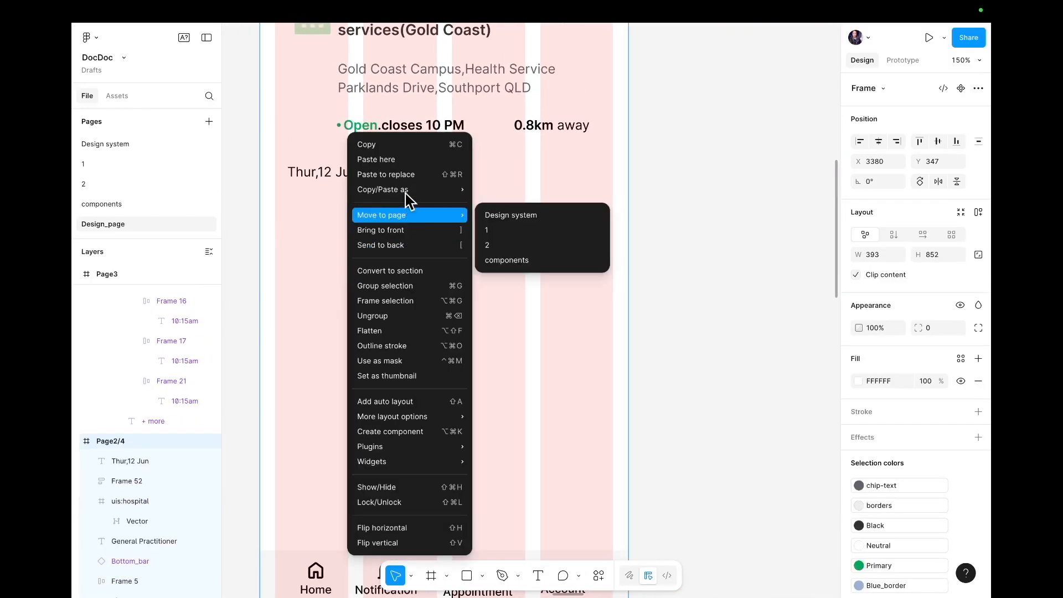
click(406, 160)
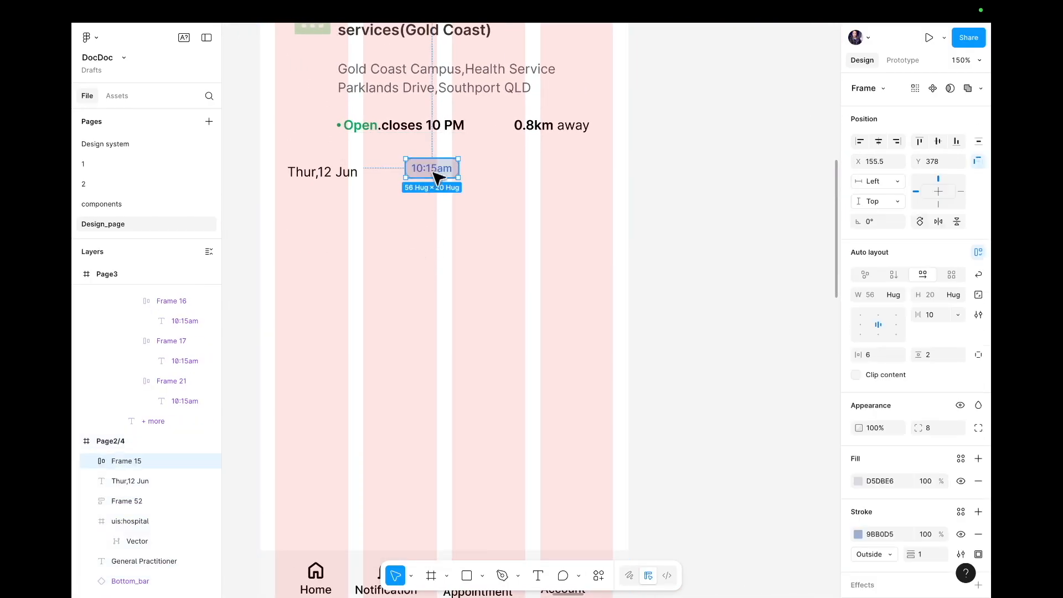
drag(435, 174, 315, 253)
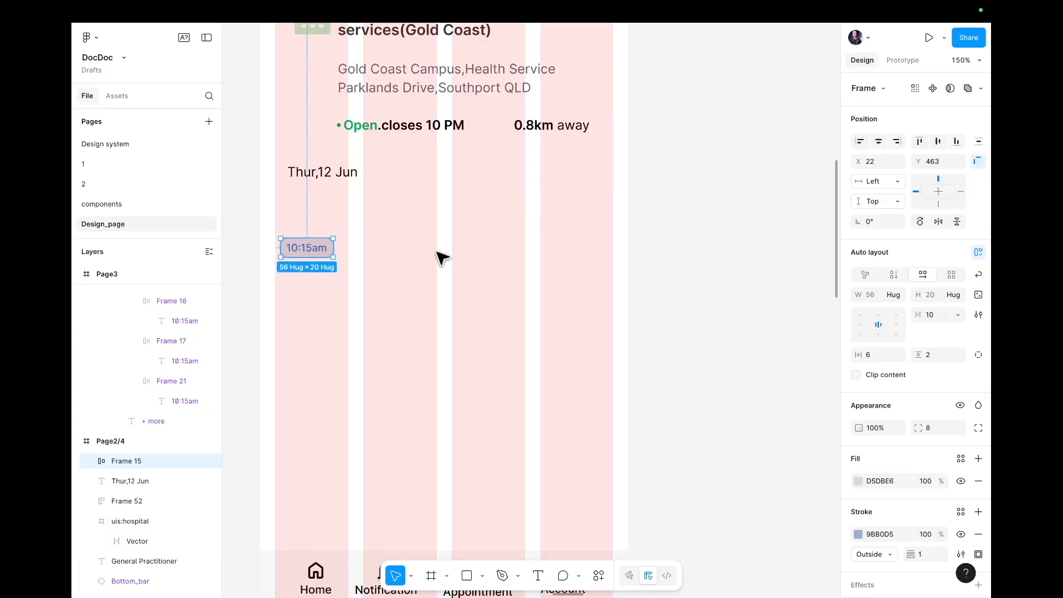
click(439, 249)
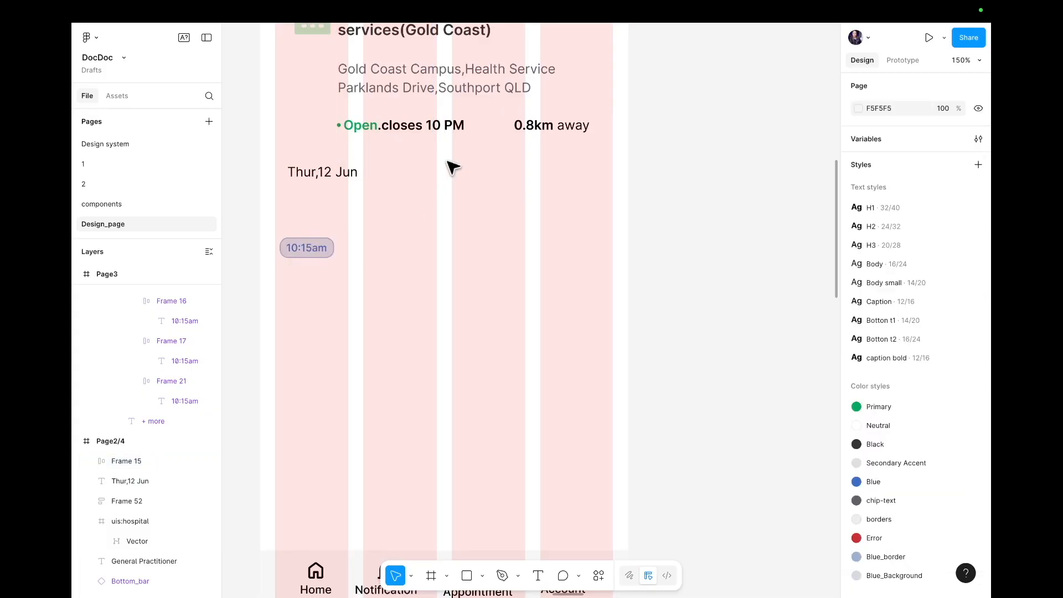
- Add the text "10:15am" beside "Thur,12 Jun" in the Page2/4 copy
key(t)
click(403, 173)
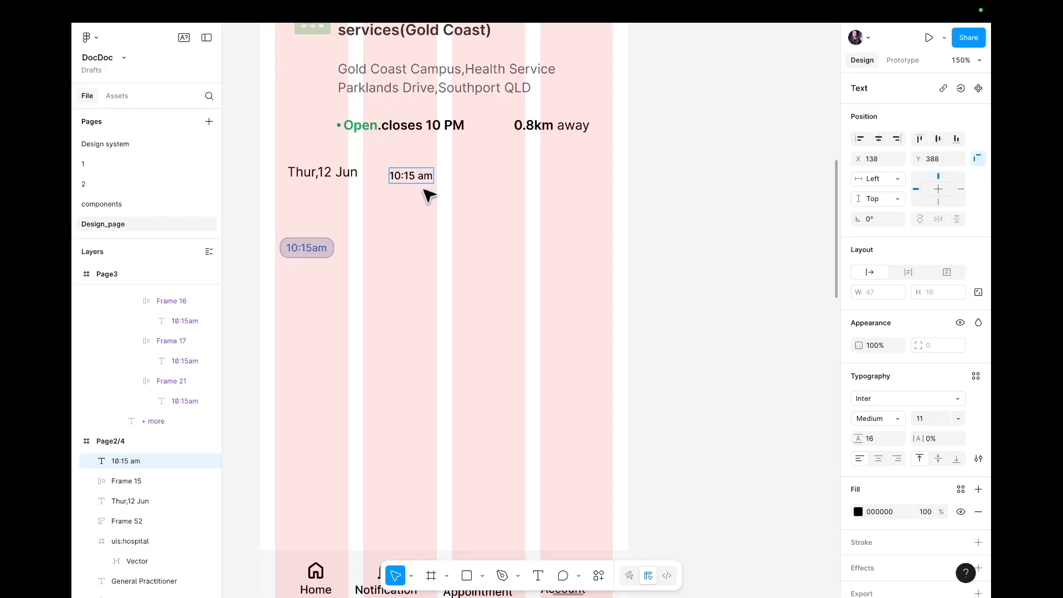
click(420, 176)
key(BackSpace)
key(Escape)
- Apply the Blue colour style to the new "10:15am" text and shift it slightly away from the date
double_click(415, 176)
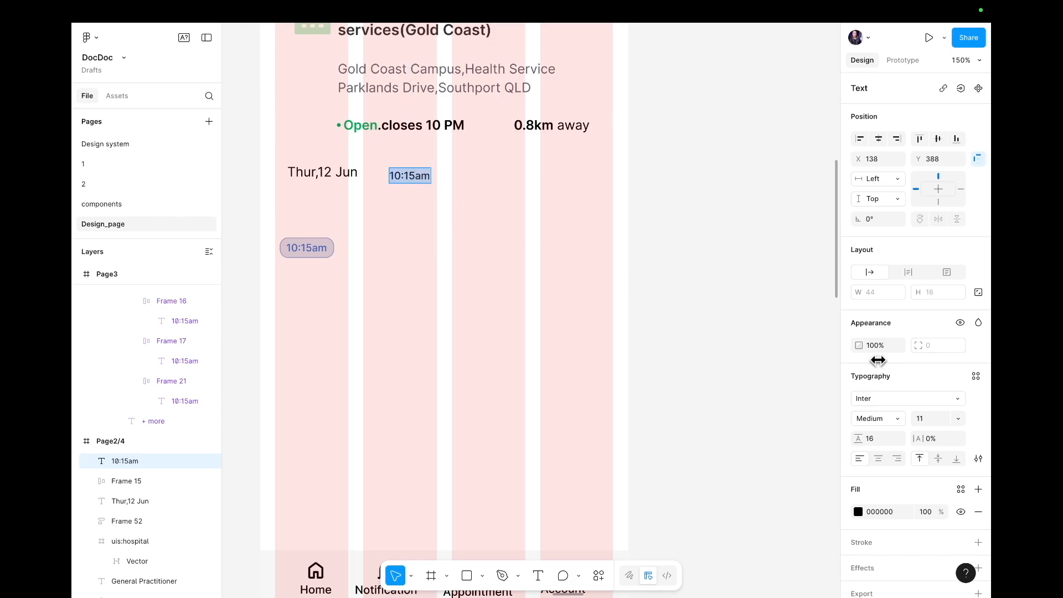
click(961, 489)
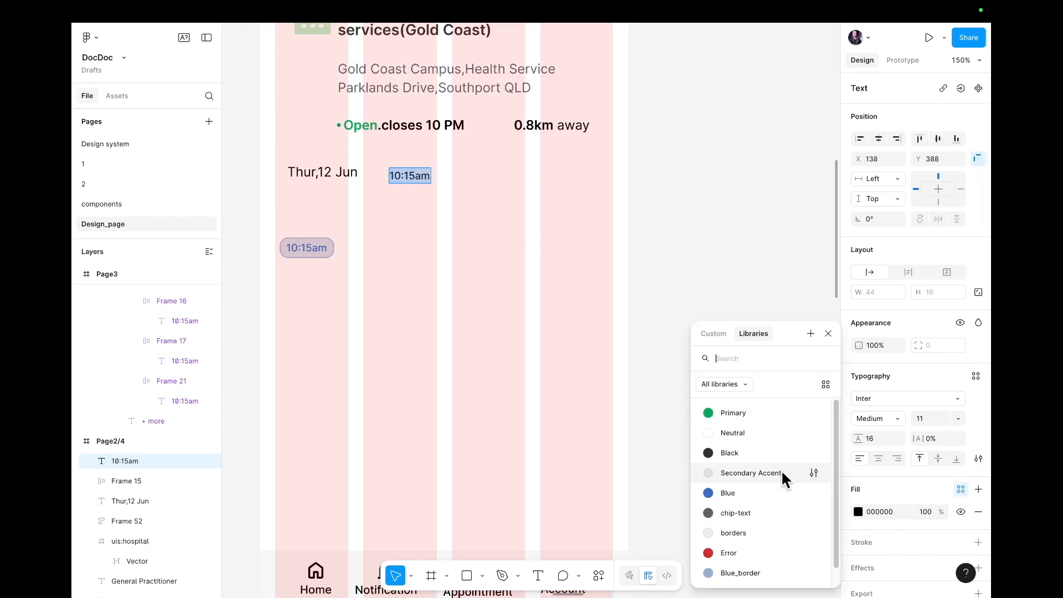
click(729, 498)
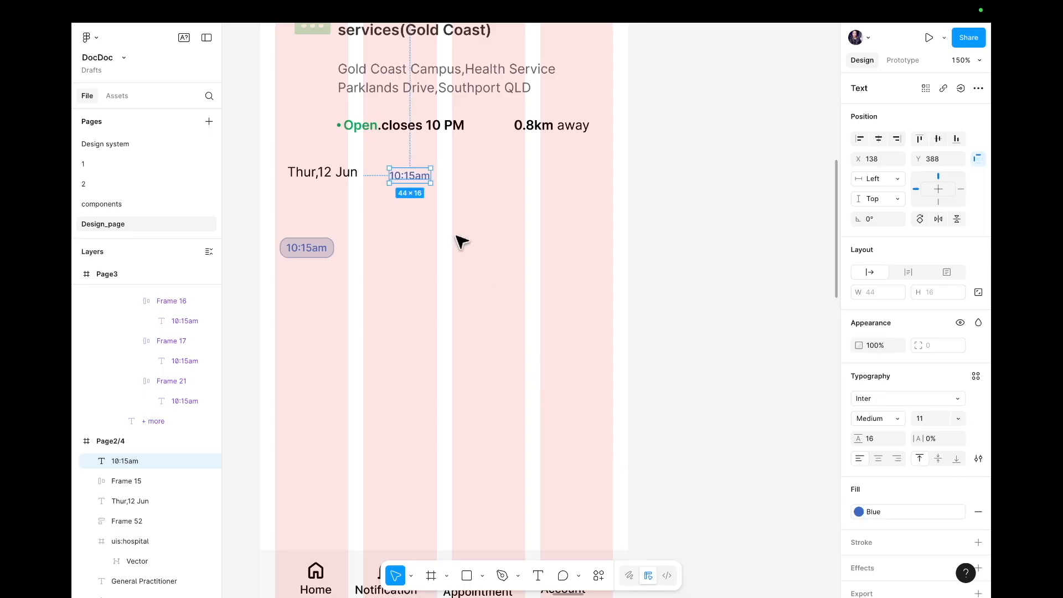
mouse_move(408, 178)
mouse_down()
mouse_move(426, 178)
mouse_move(417, 181)
mouse_up()
- Compare the typography of the new "10:15am" text with the chip text in Page3's first clinic card
double_click(417, 178)
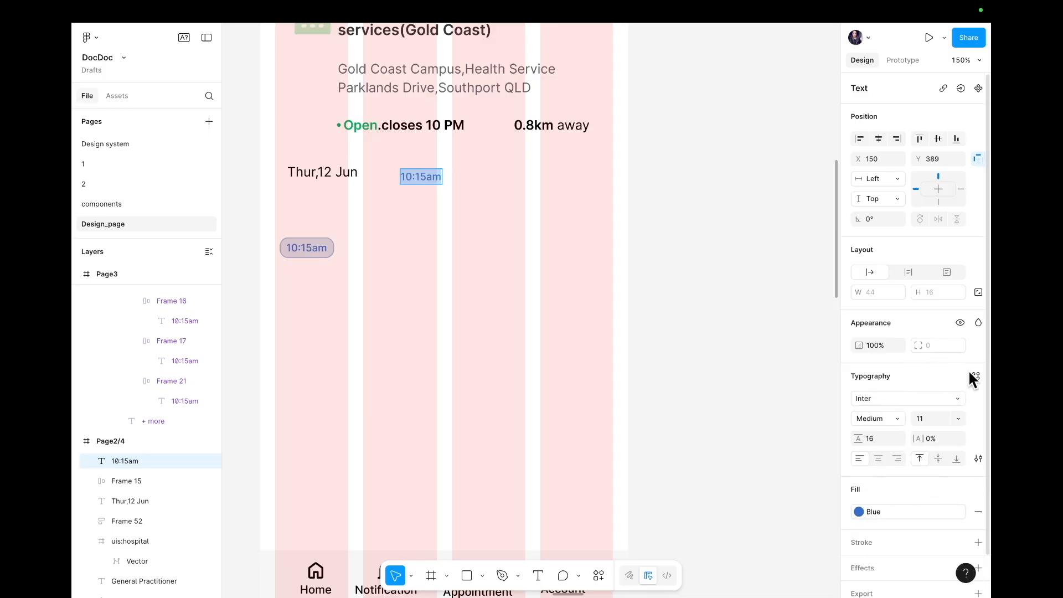
scroll(672, 332, down, 5)
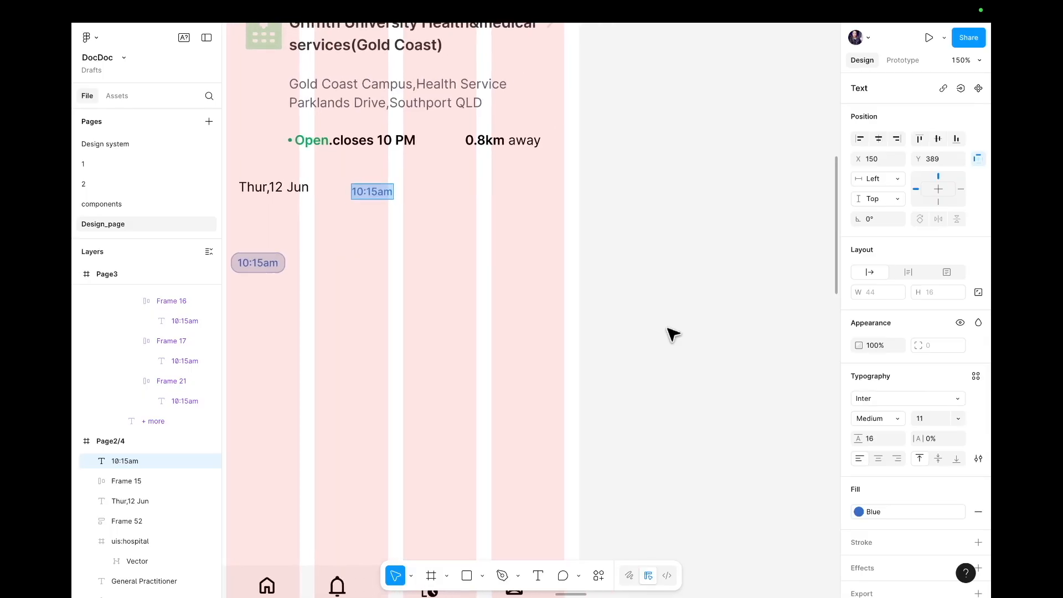
scroll(671, 324, right, 2)
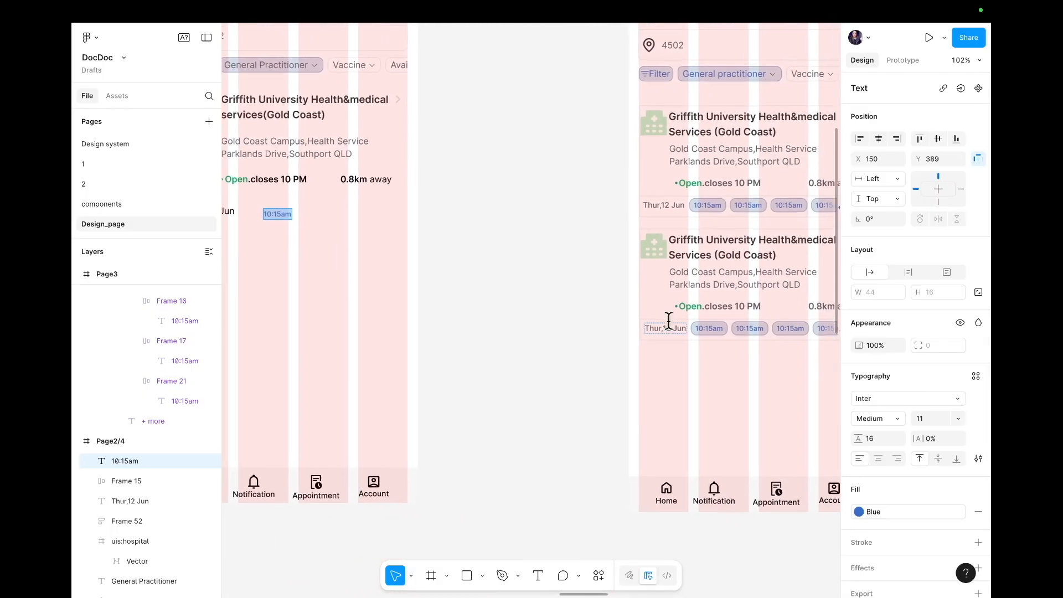
double_click(706, 205)
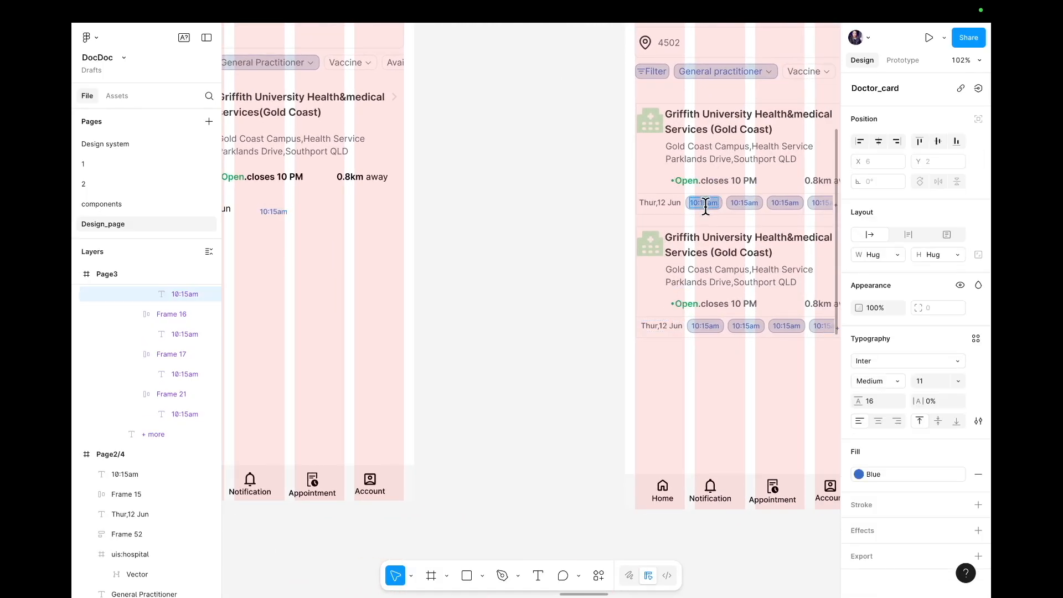
scroll(612, 256, left, 3)
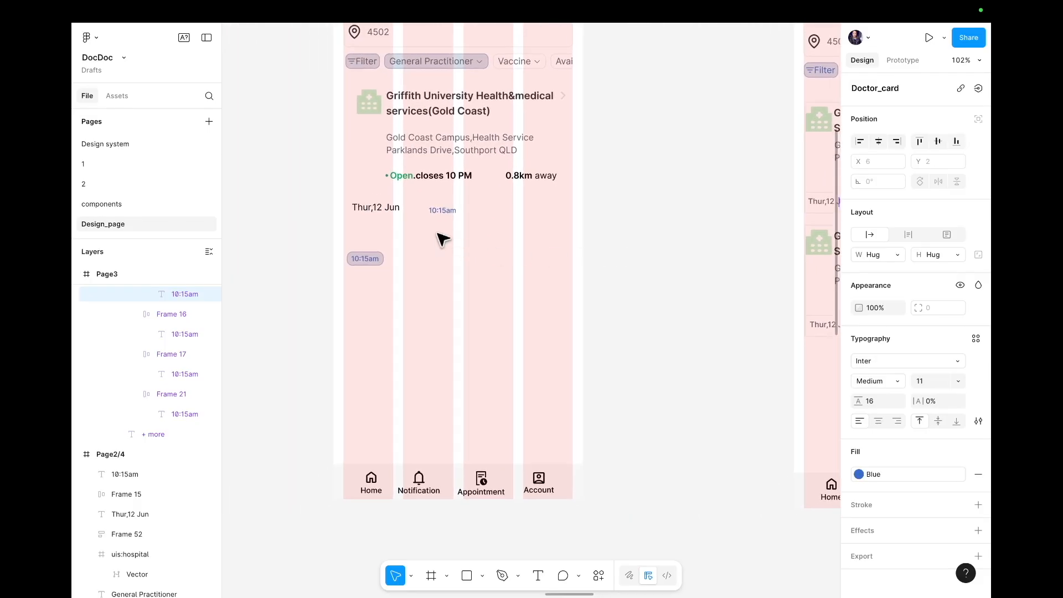
double_click(440, 210)
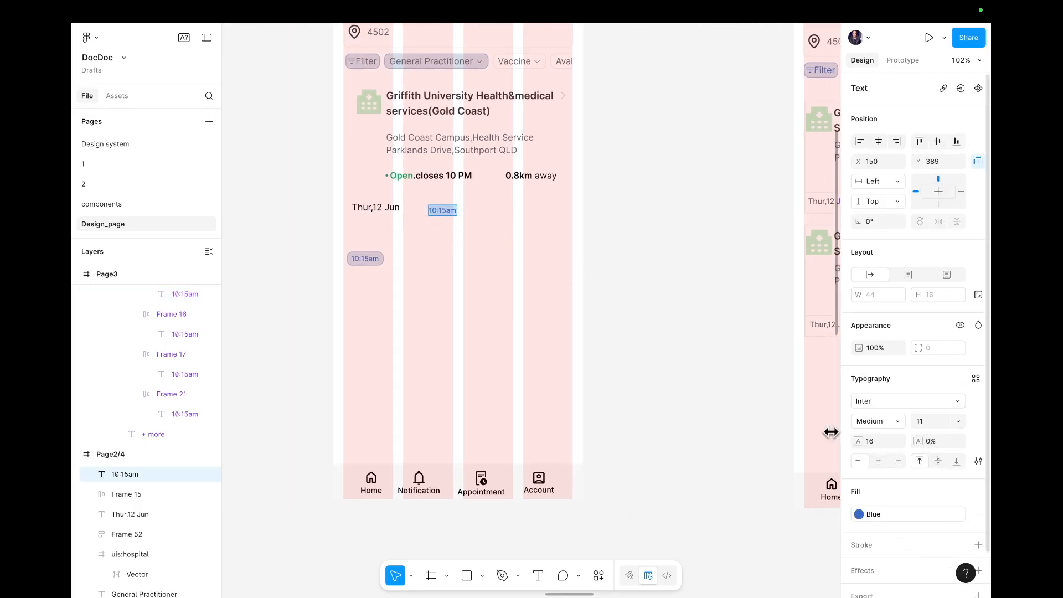
key(Escape)
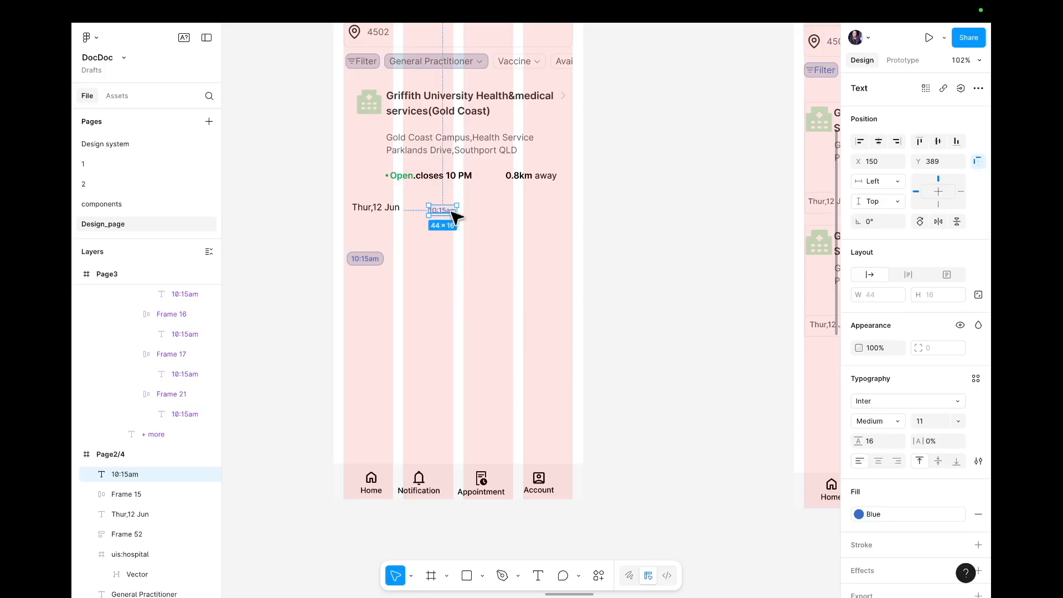
- Wrap the "10:15am" text in an auto layout frame with horizontal padding 6 and vertical padding 2, beside the date
key(shift+a)
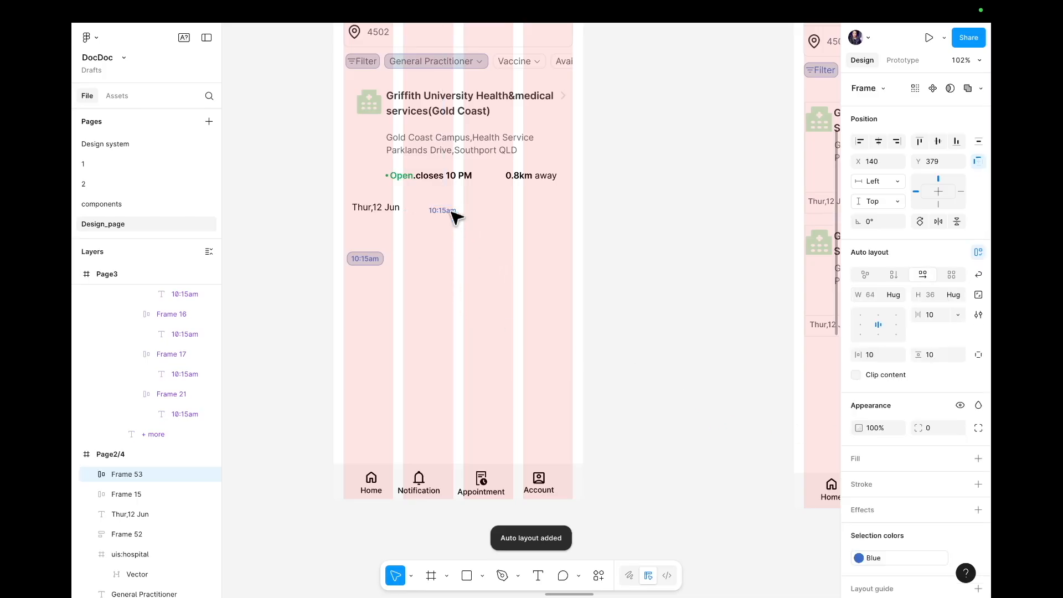
mouse_move(446, 216)
mouse_down()
mouse_move(486, 214)
mouse_move(439, 209)
mouse_up()
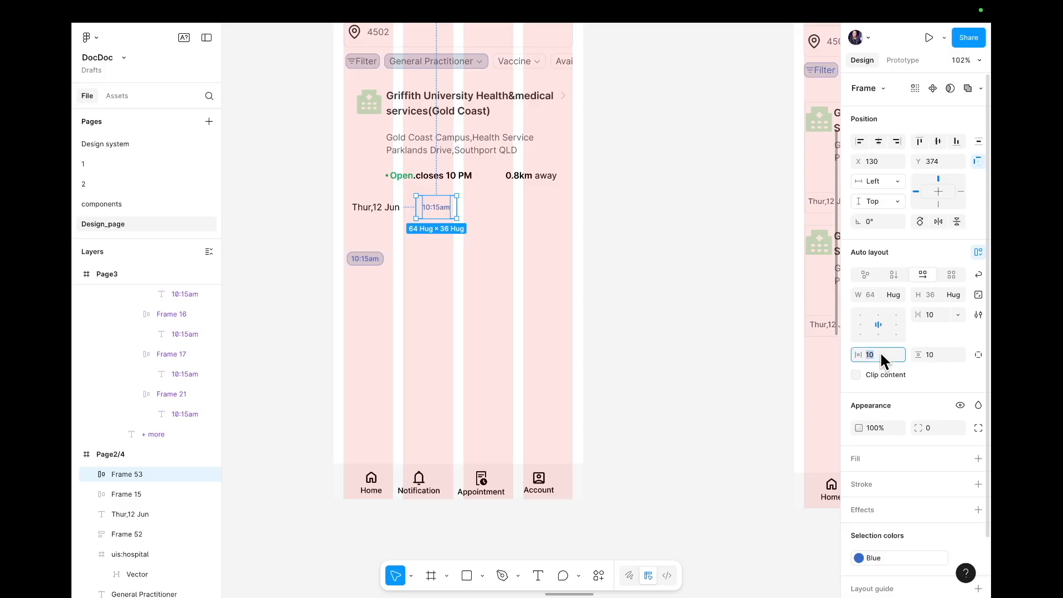
text(6)
key(Return)
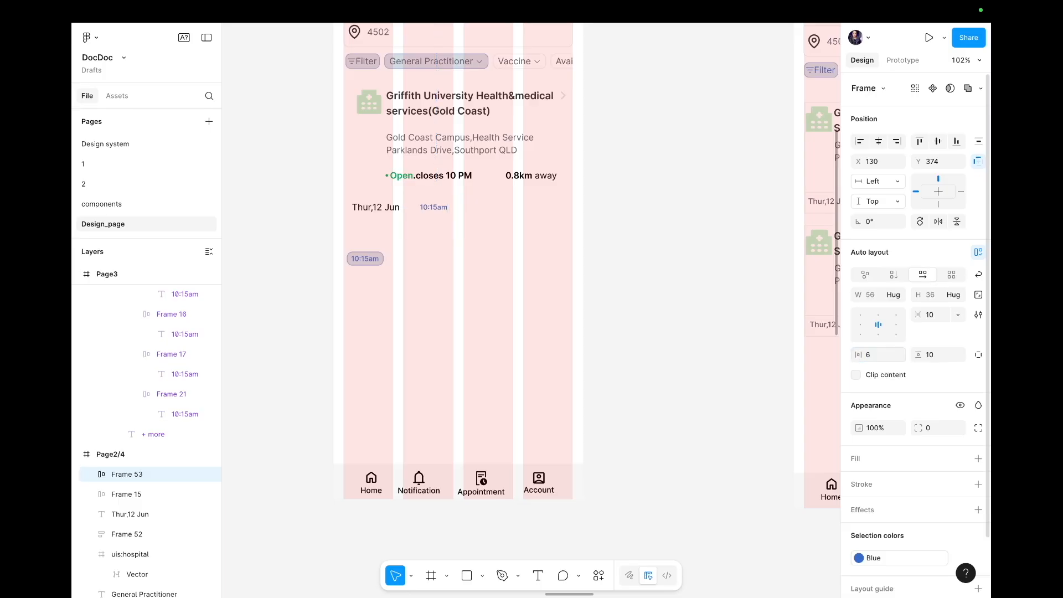
click(942, 353)
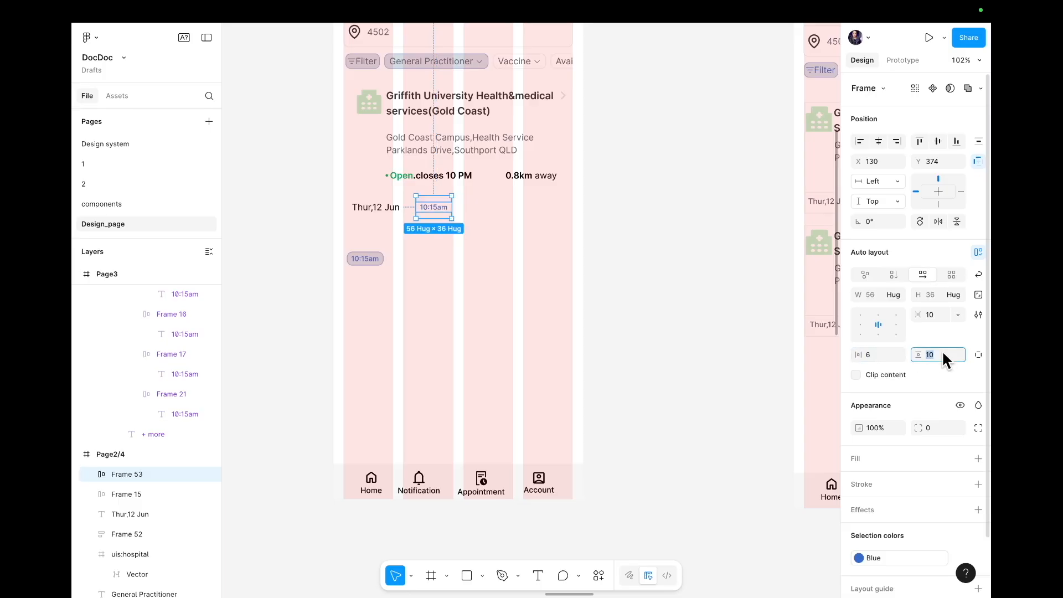
text(2)
key(Return)
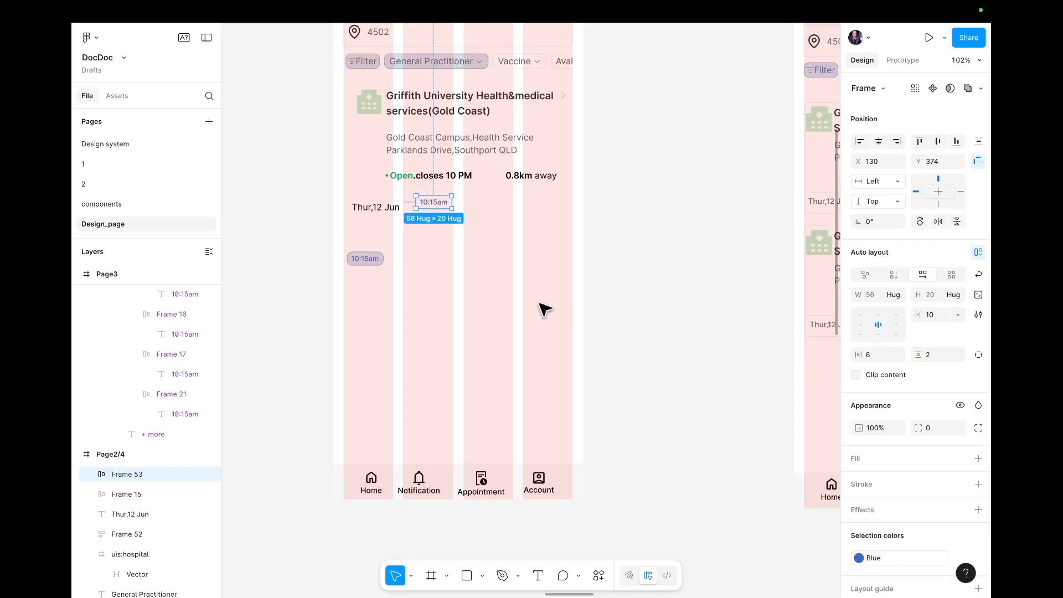
click(545, 309)
mouse_move(434, 202)
mouse_down()
mouse_move(424, 260)
mouse_move(441, 206)
mouse_up()
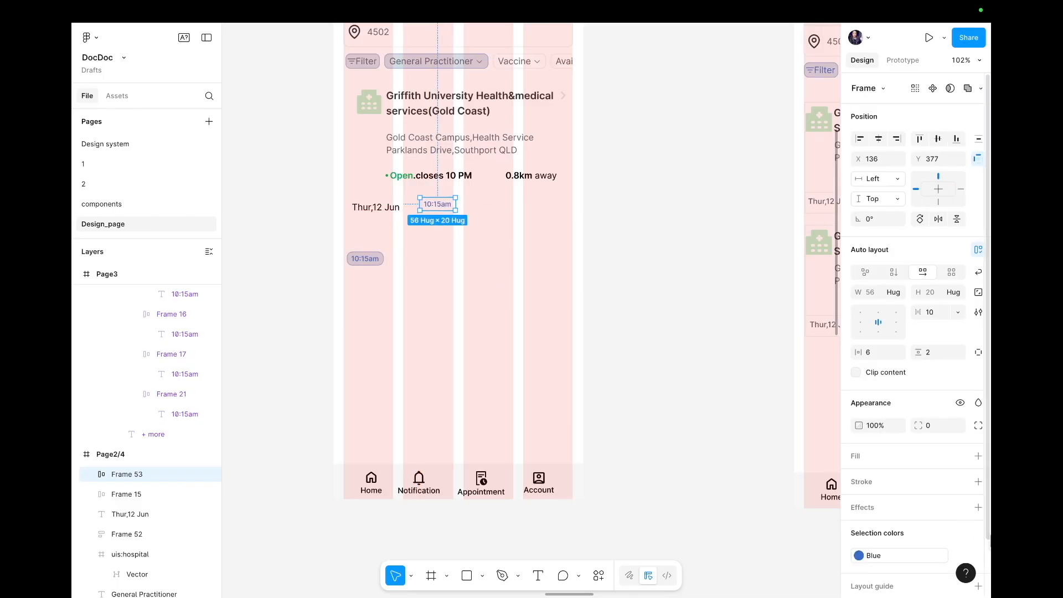
- Add a stroke to the new 10:15am frame using the Blue_border colour style
click(977, 481)
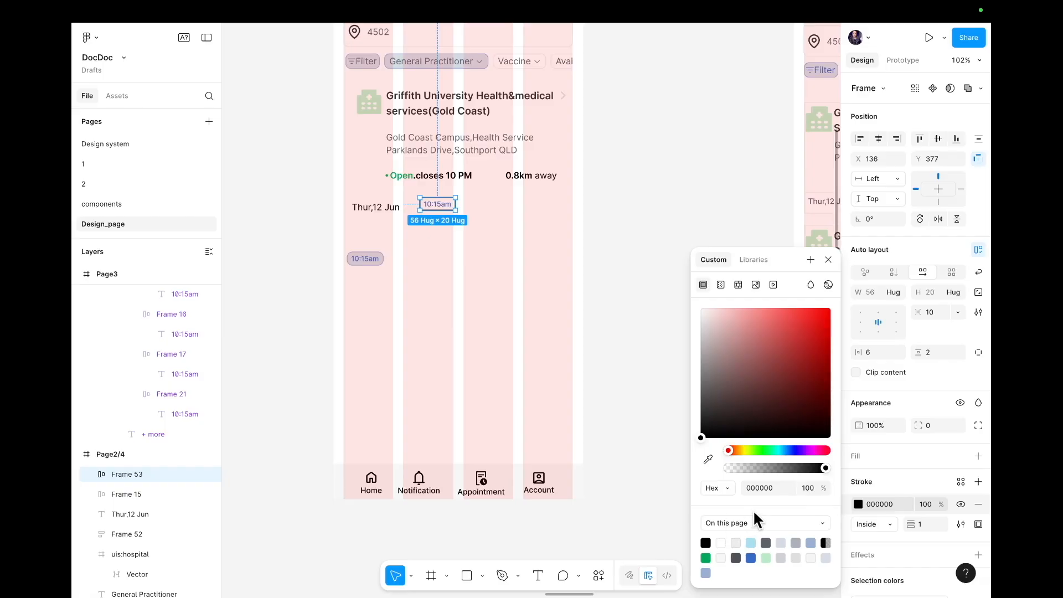
click(762, 260)
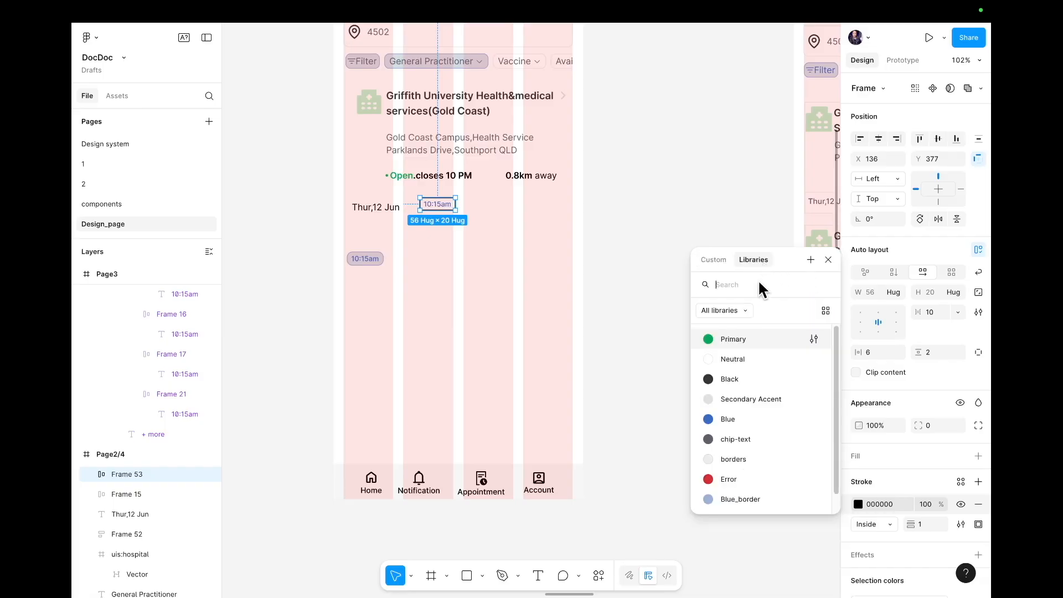
click(757, 496)
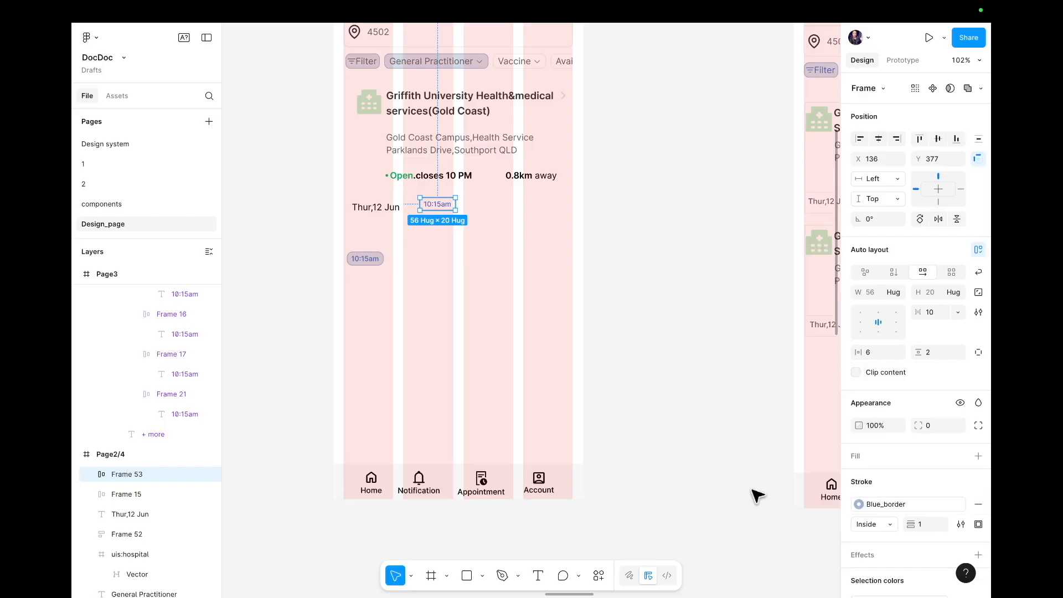
click(574, 437)
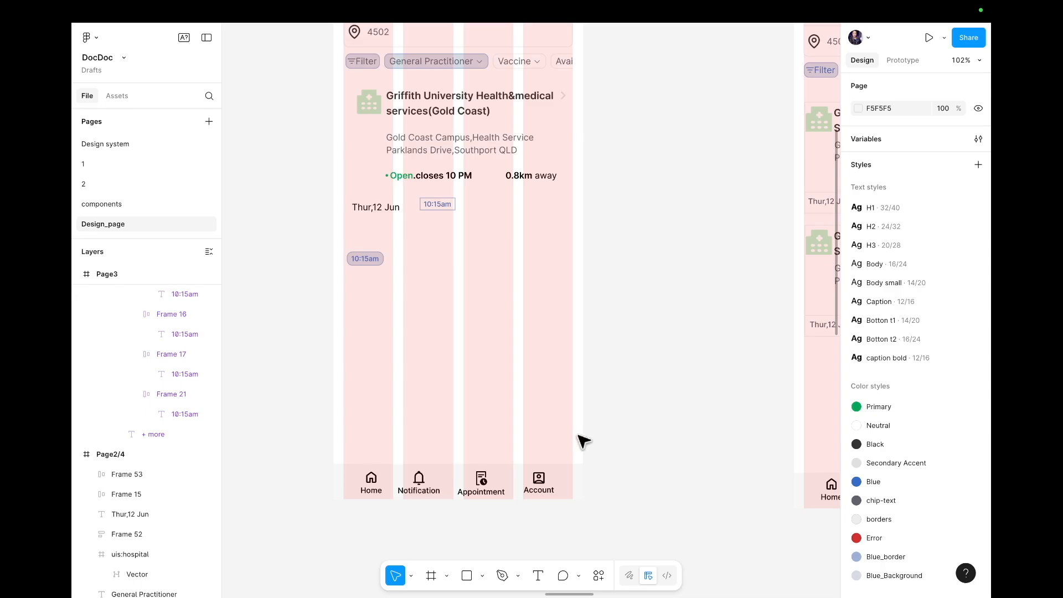
- Set the new 10:15am chip's corner radius to 8 and move it closer to "Thur,12 Jun", level with the date
click(450, 209)
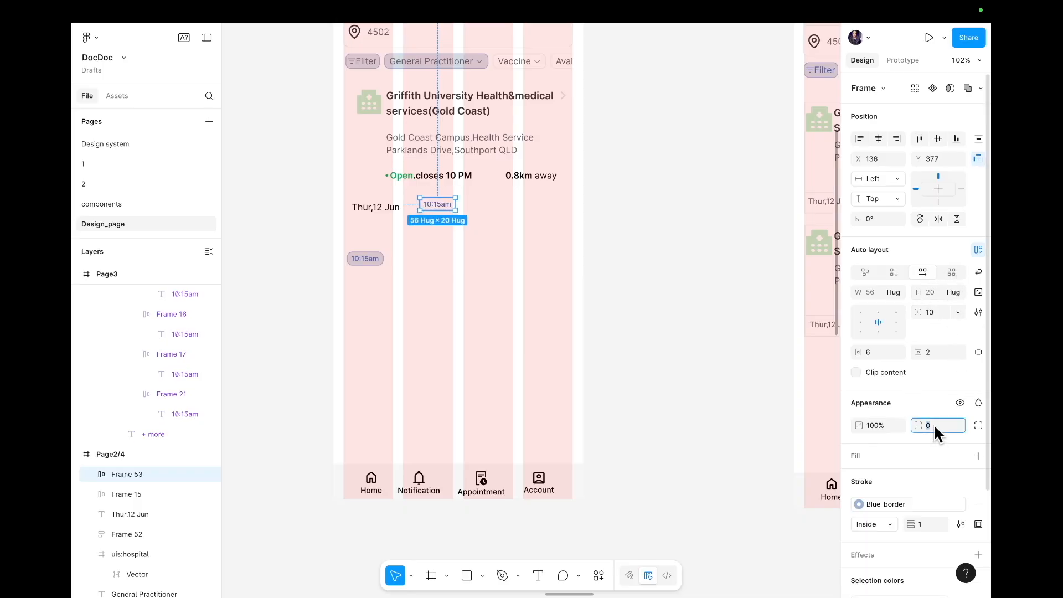
text(6)
key(Return)
click(510, 380)
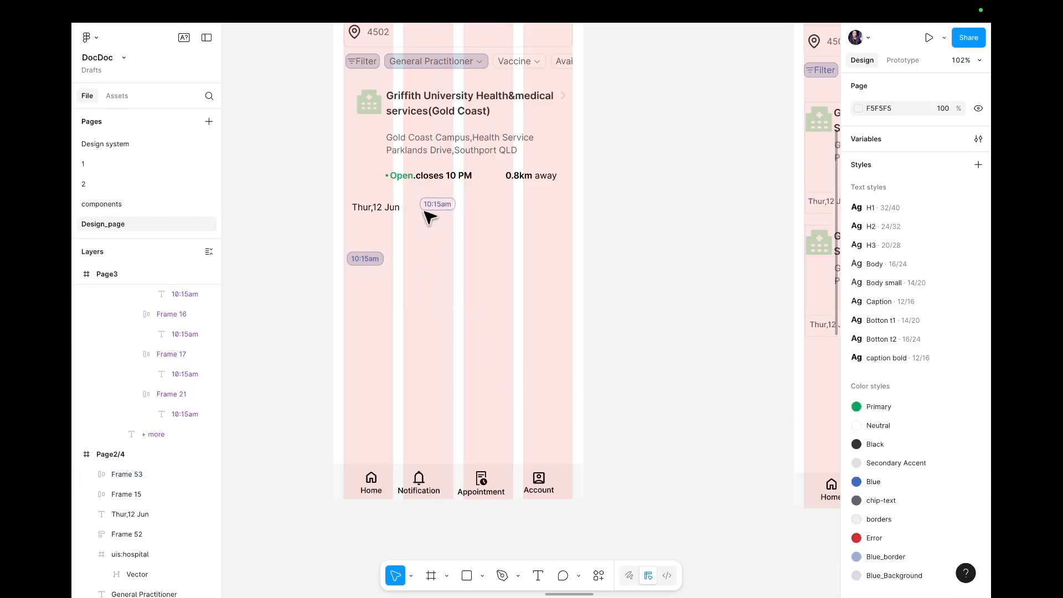
mouse_move(439, 208)
mouse_down()
mouse_move(424, 209)
mouse_move(431, 214)
mouse_up()
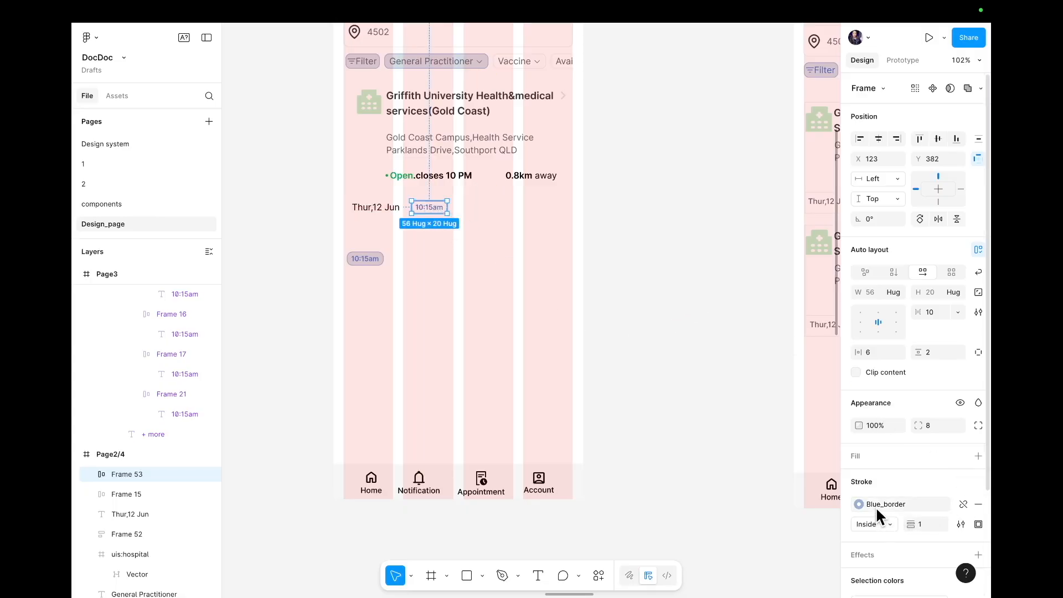
- Fill the new 10:15am chip with the custom colour D5DDE6
click(961, 455)
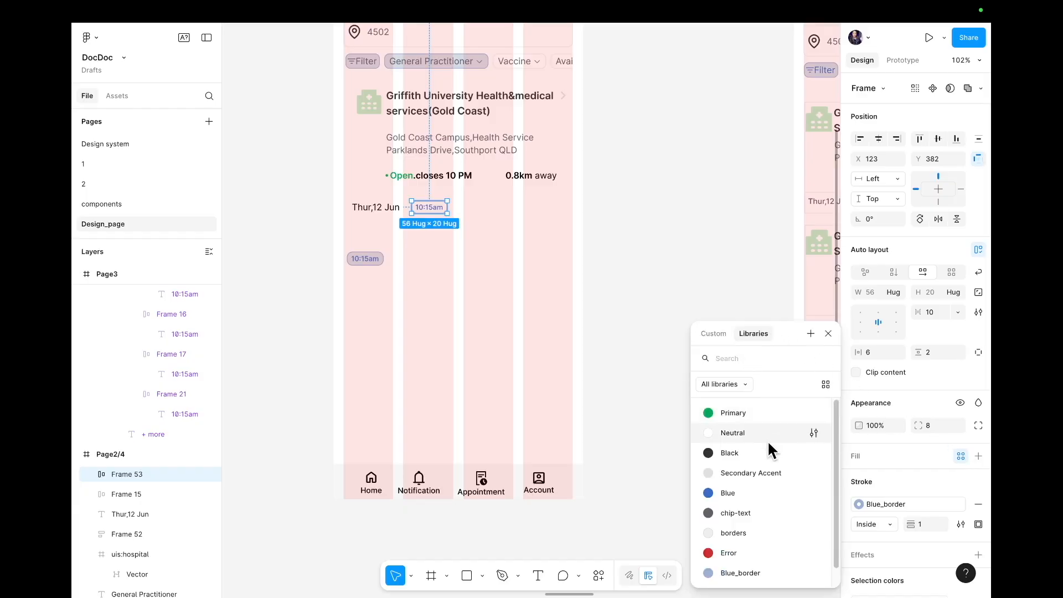
click(713, 333)
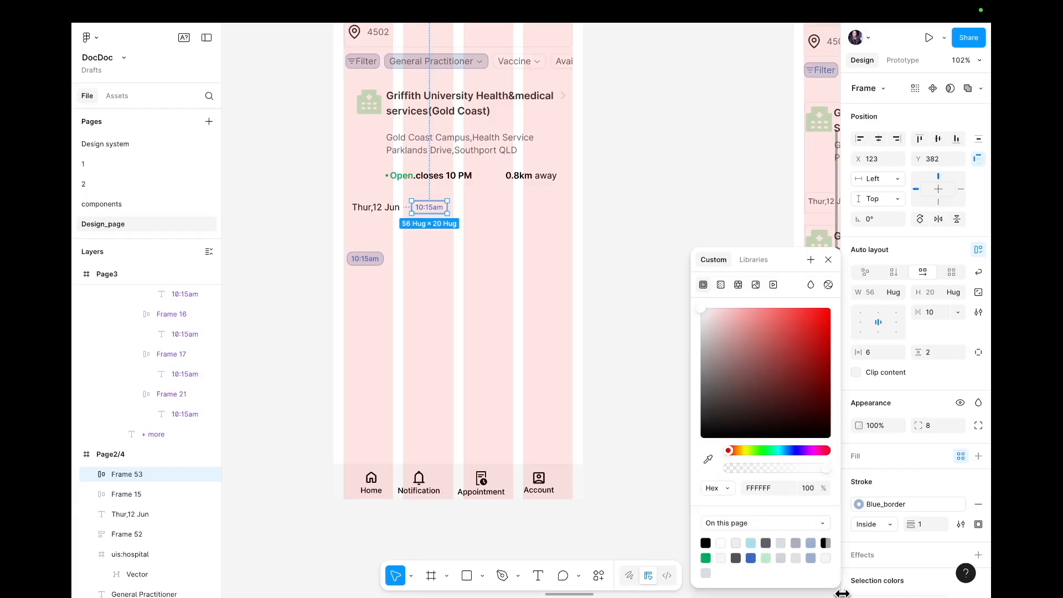
click(768, 489)
text(d5dde6)
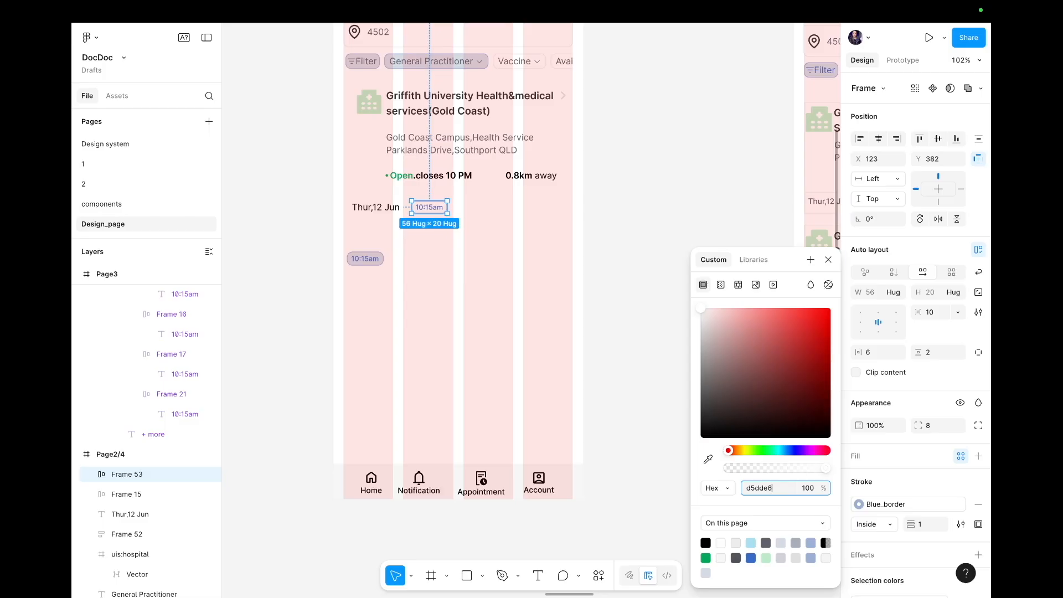
key(Return)
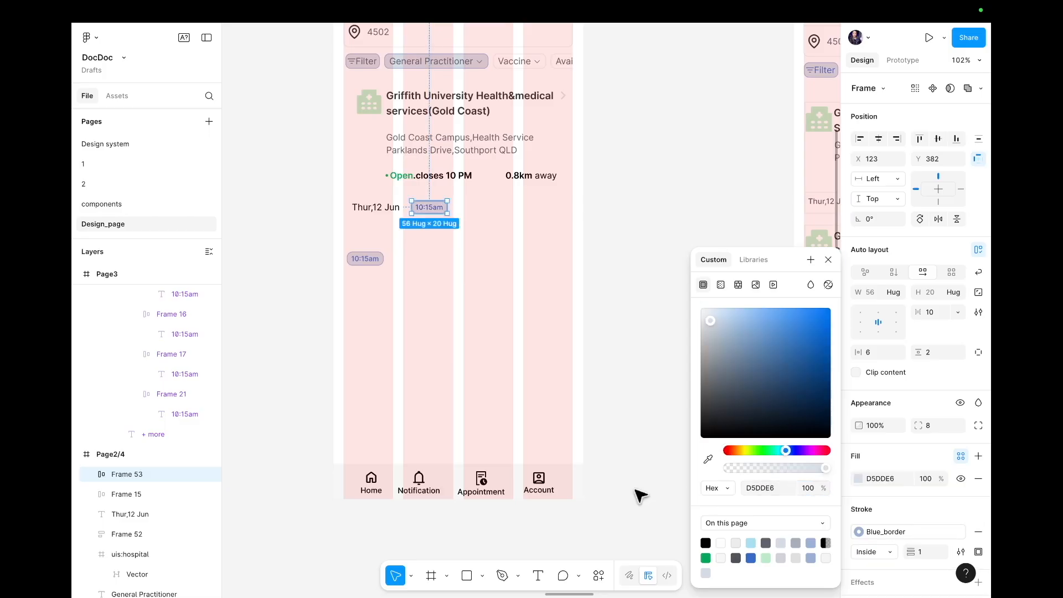
click(483, 444)
- Duplicate the finished 10:15am chip three times in a row beside the original, level with the date
mouse_move(426, 207)
mouse_down()
mouse_move(435, 225)
mouse_move(408, 273)
mouse_move(372, 280)
mouse_move(440, 215)
mouse_up()
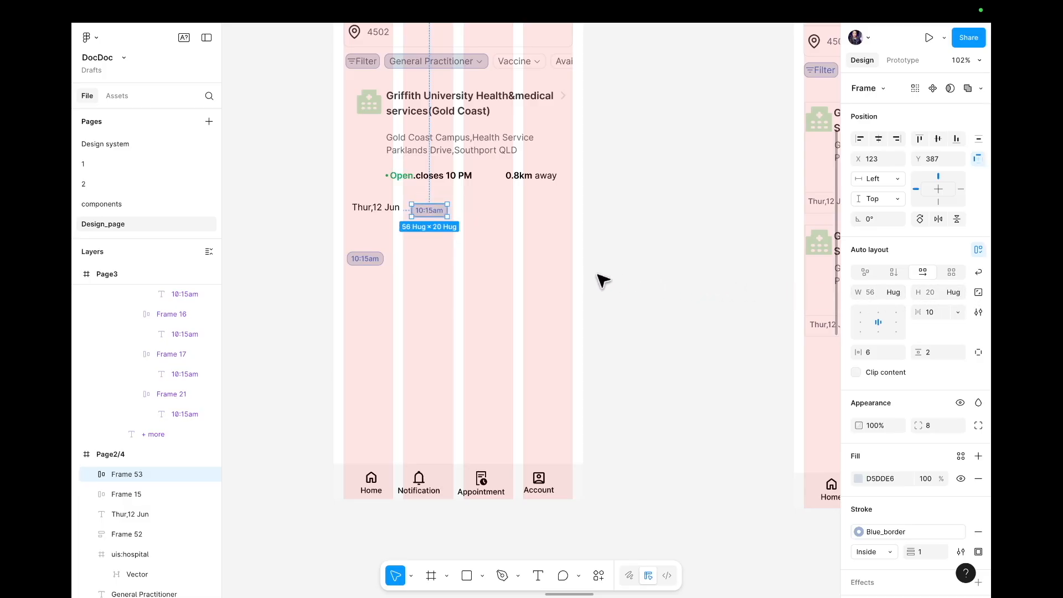
click(487, 243)
drag(432, 214, 556, 211)
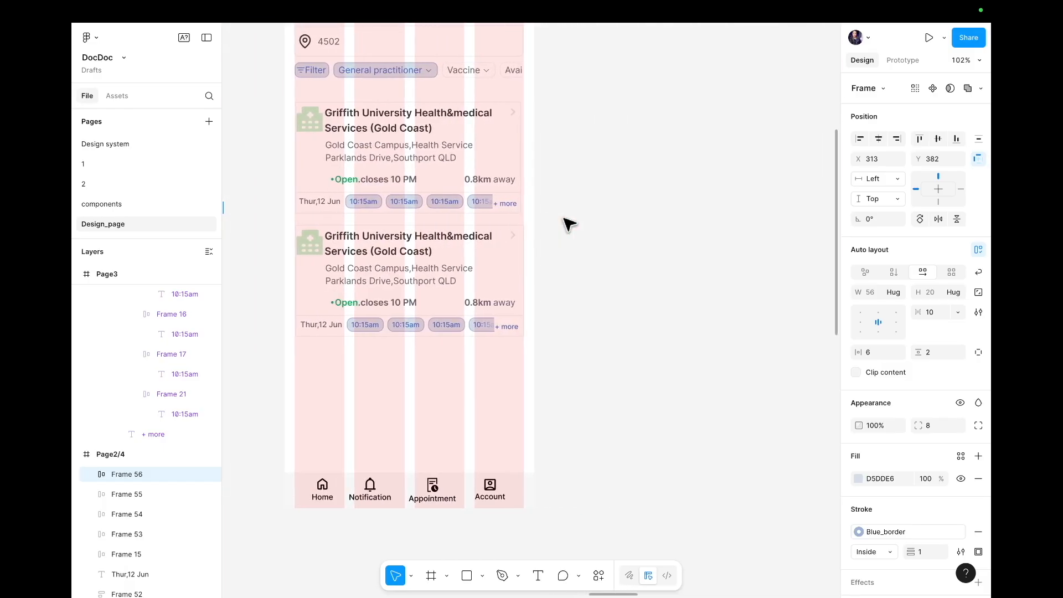
- Spread the duplicated 10:15am chips further apart along the row, level with "Thur,12 Jun"
scroll(569, 223, left, 6)
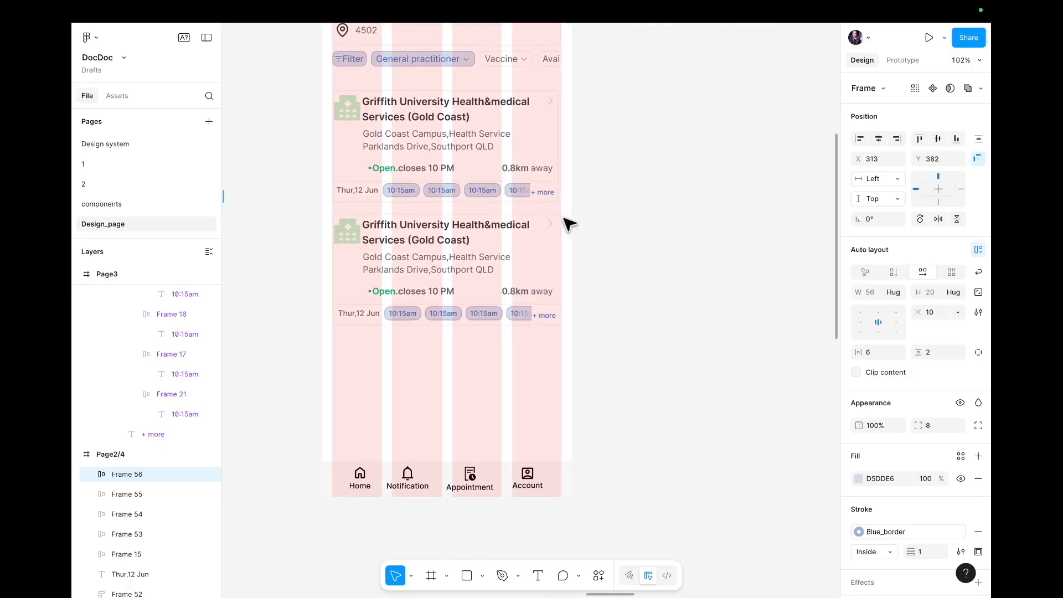
scroll(569, 223, left, 5)
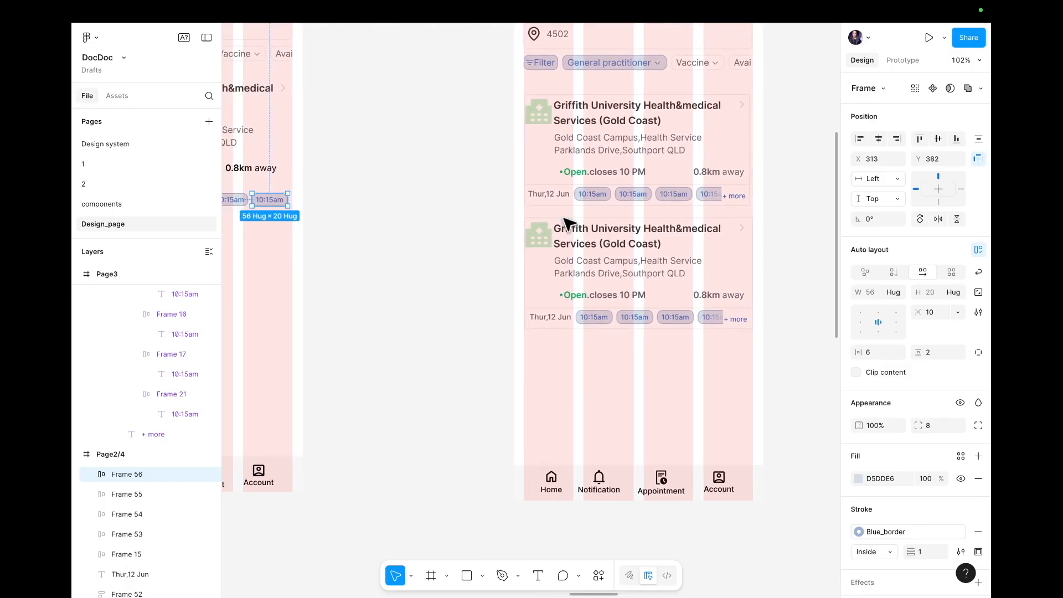
scroll(489, 206, left, 6)
click(408, 192)
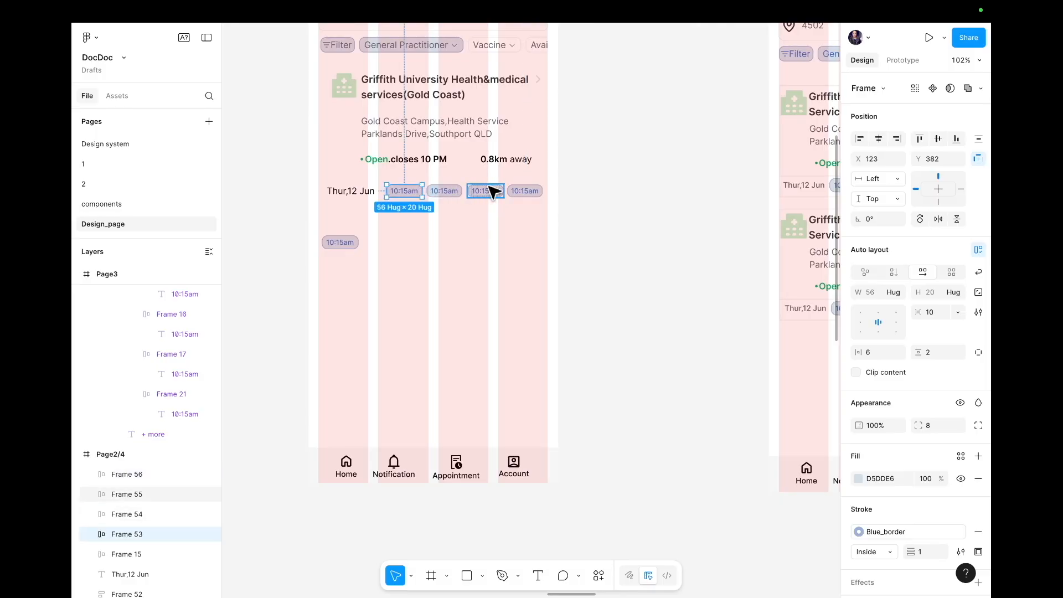
click(520, 191)
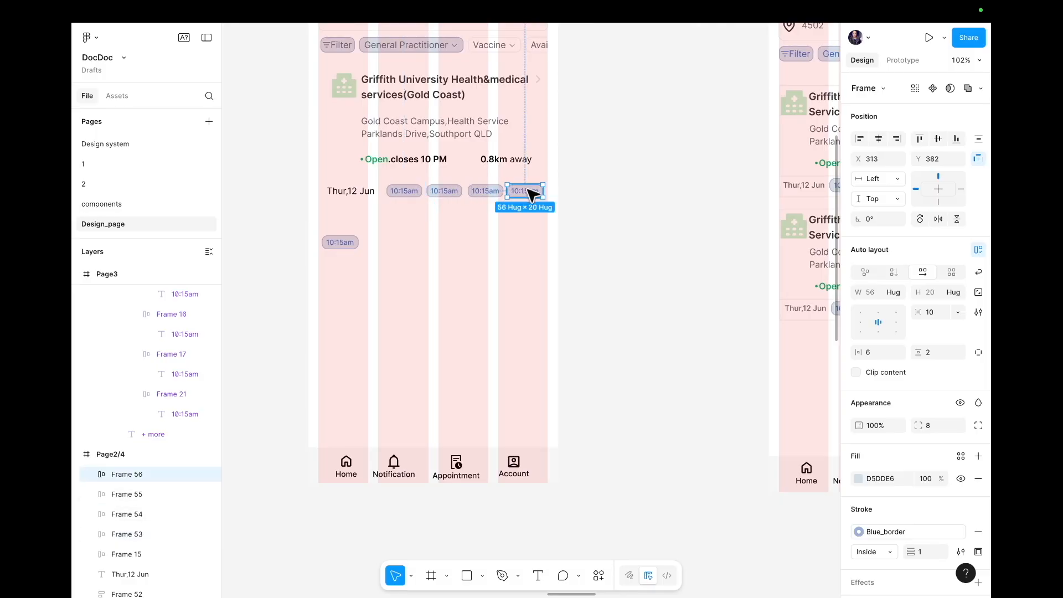
drag(531, 194, 551, 197)
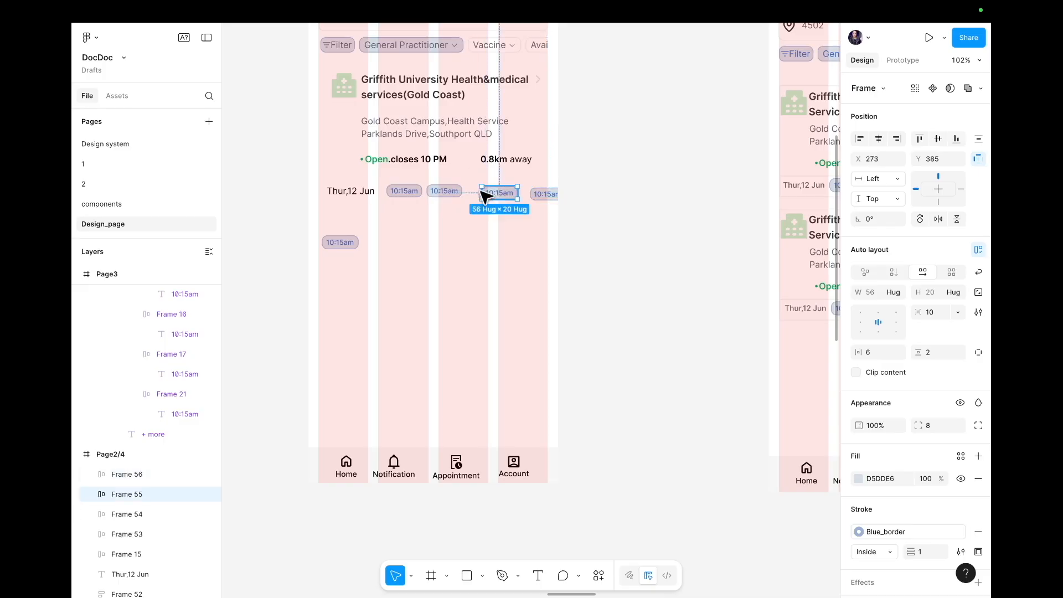
drag(482, 195, 524, 192)
click(491, 206)
- Change the fill of the characters "15am" in the last chip of the row to a linear gradient
double_click(524, 191)
click(476, 354)
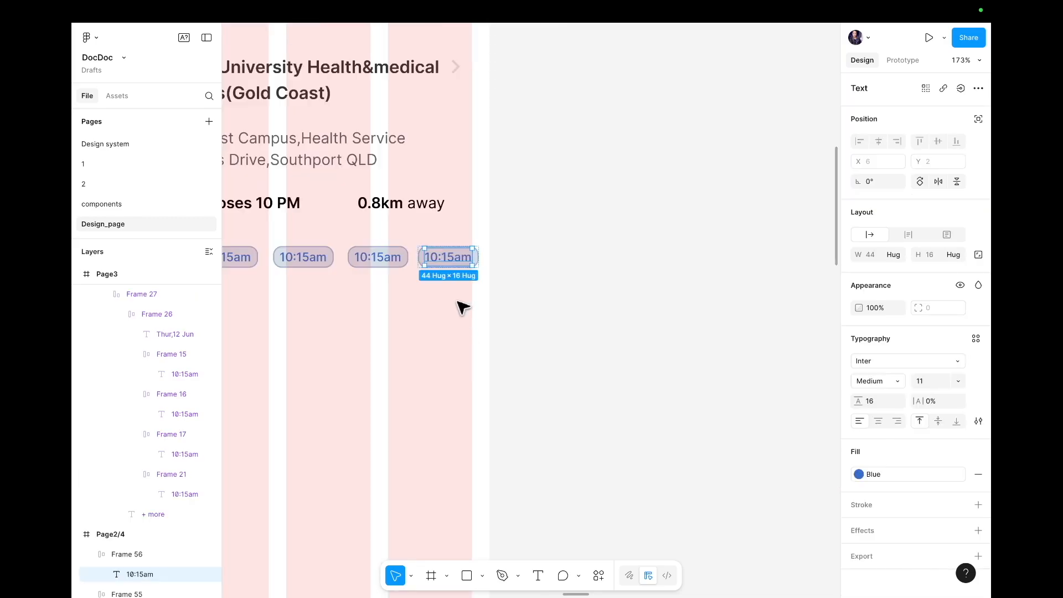
double_click(448, 258)
drag(444, 258, 472, 259)
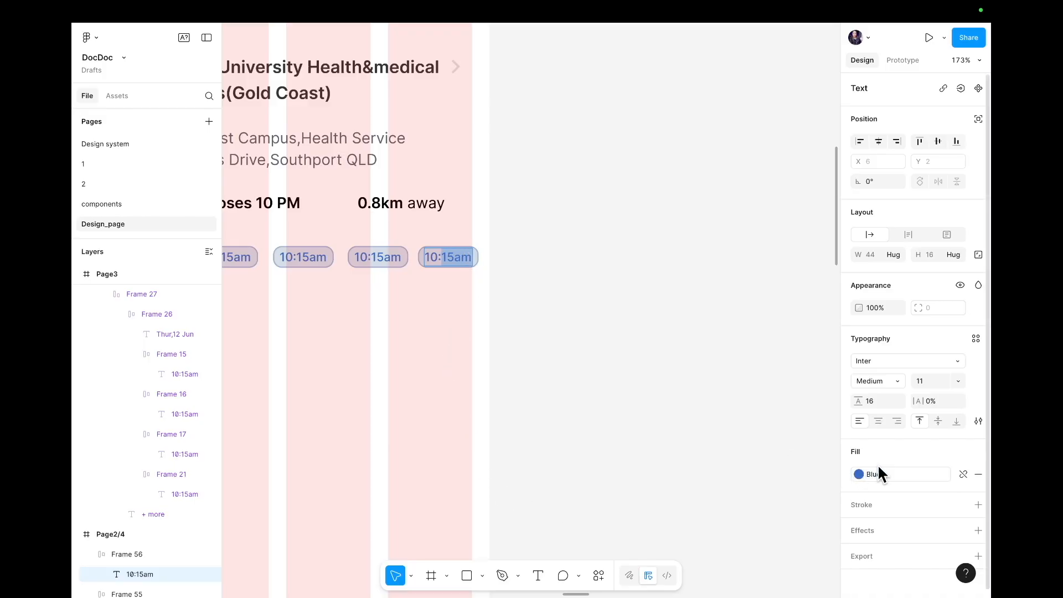
click(858, 472)
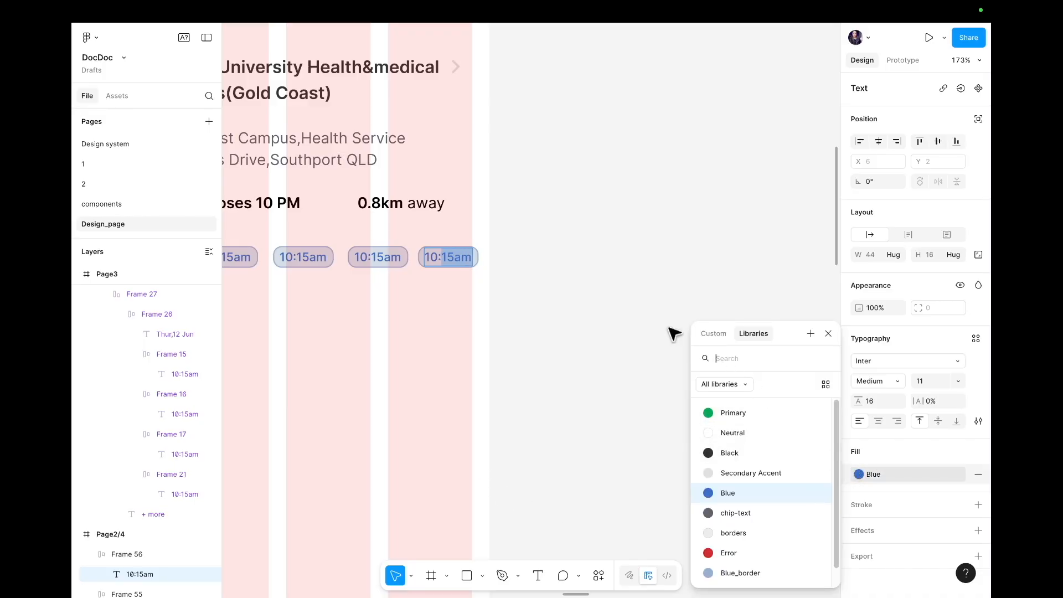
click(710, 335)
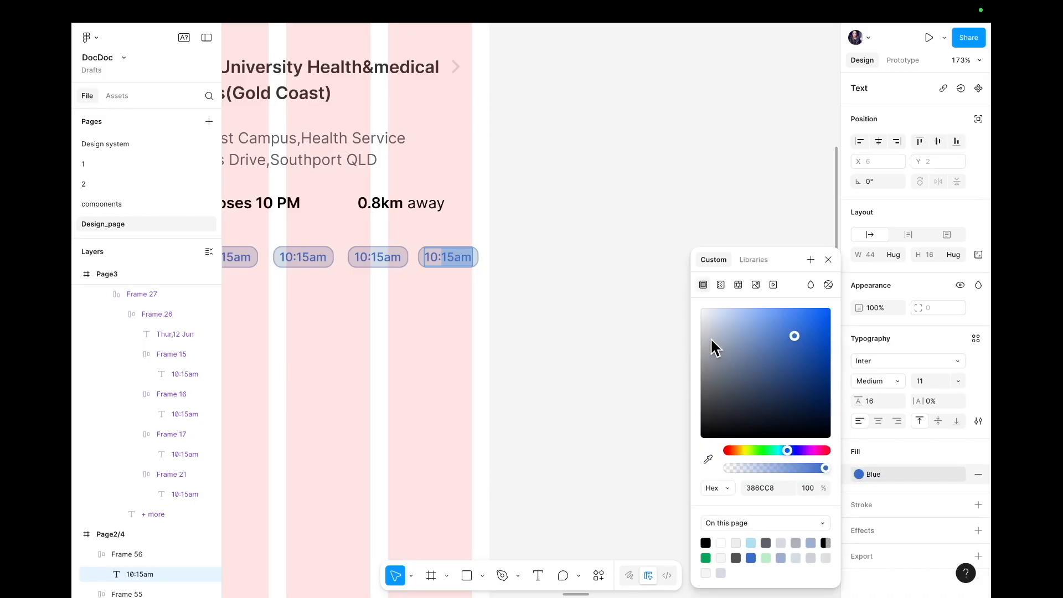
click(720, 284)
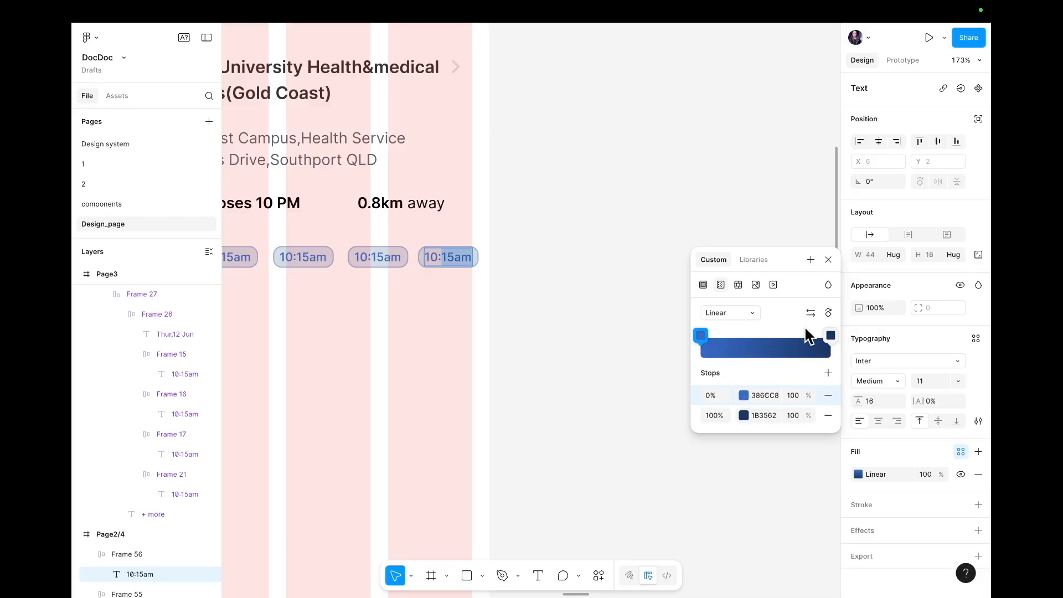
- Set the 100% stop of the "15am" text gradient to the page colour EDEDEE
click(825, 335)
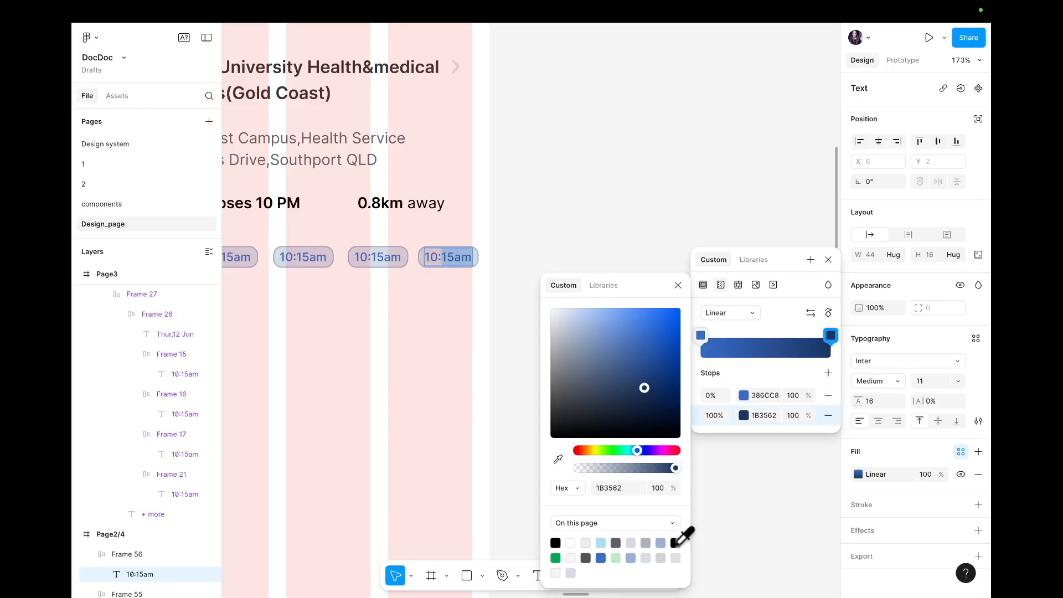
click(586, 542)
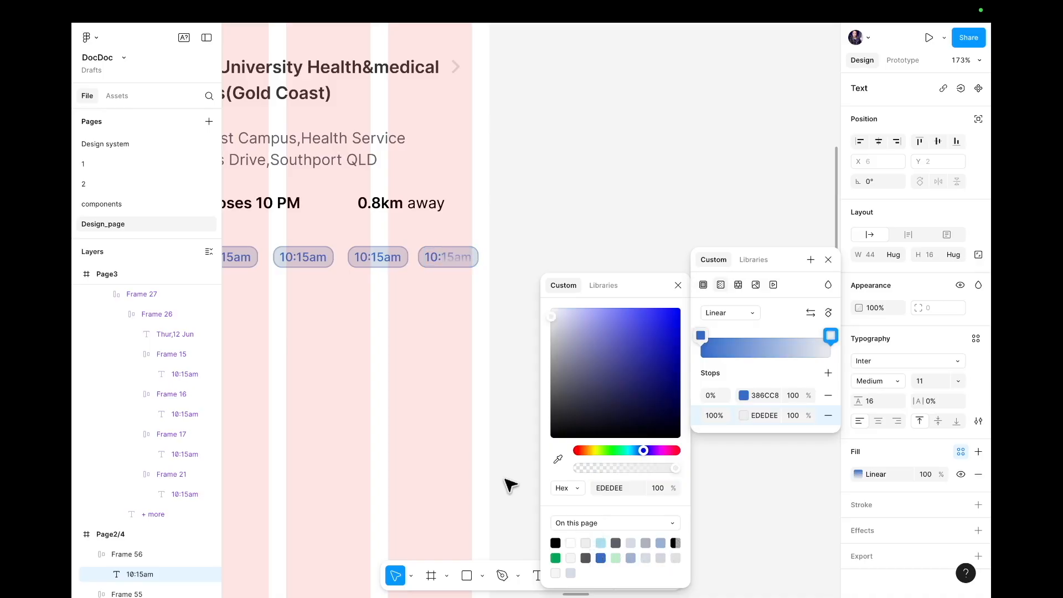
click(827, 259)
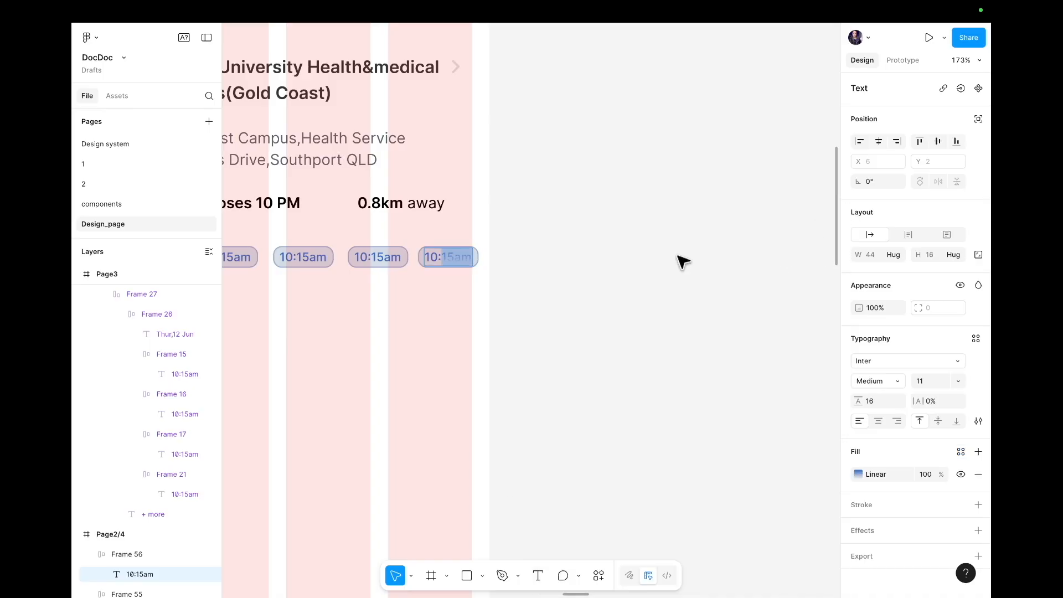
key(Escape)
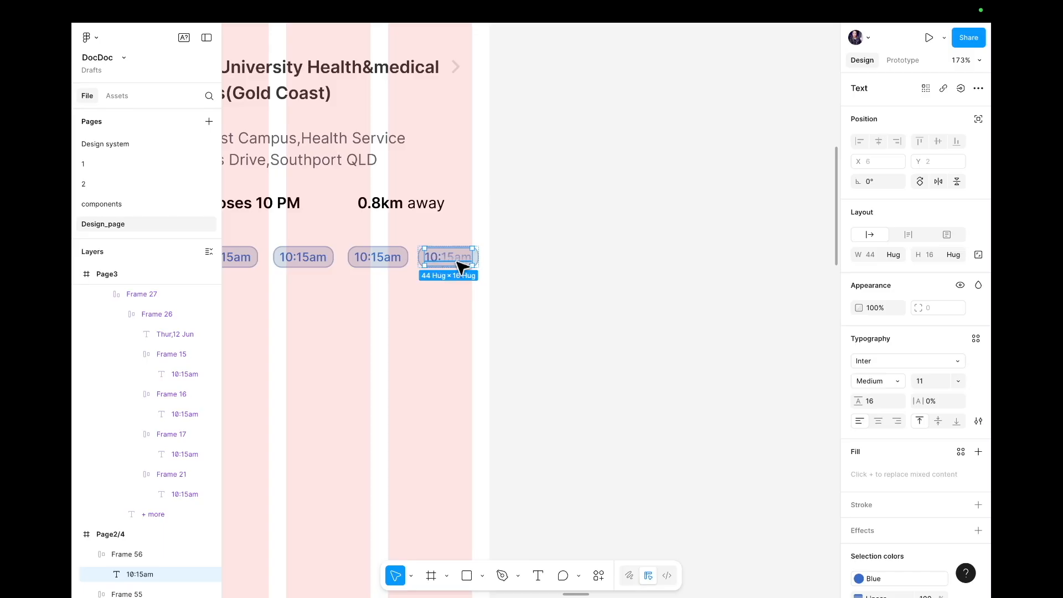
click(621, 279)
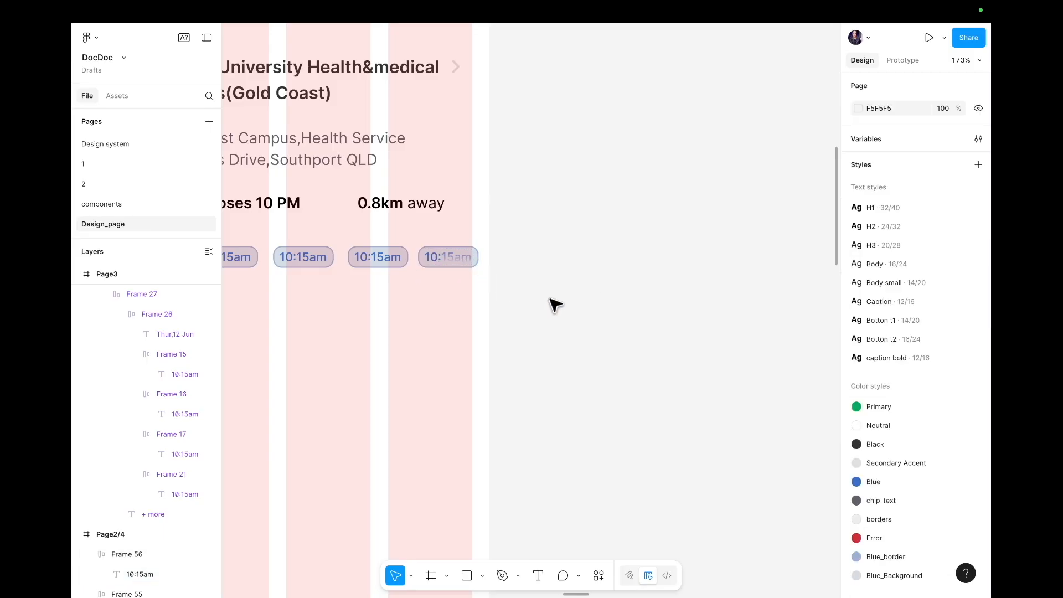
- Combine "Thur,12 Jun" and the four 10:15am chips beside it into one horizontal auto layout frame
scroll(555, 305, left, 3)
scroll(555, 305, down, 3)
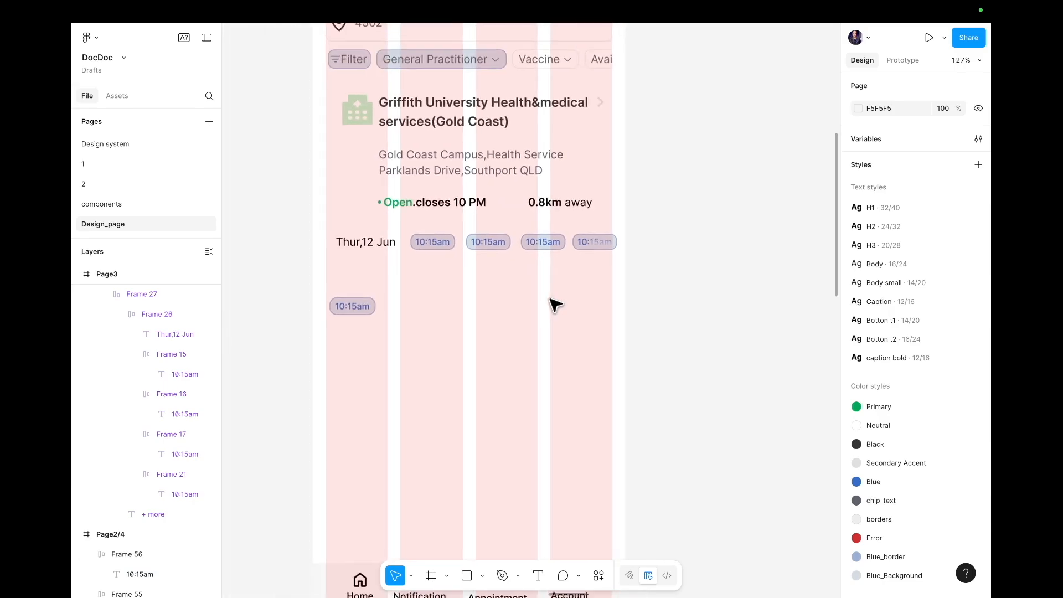
scroll(555, 305, up, 1)
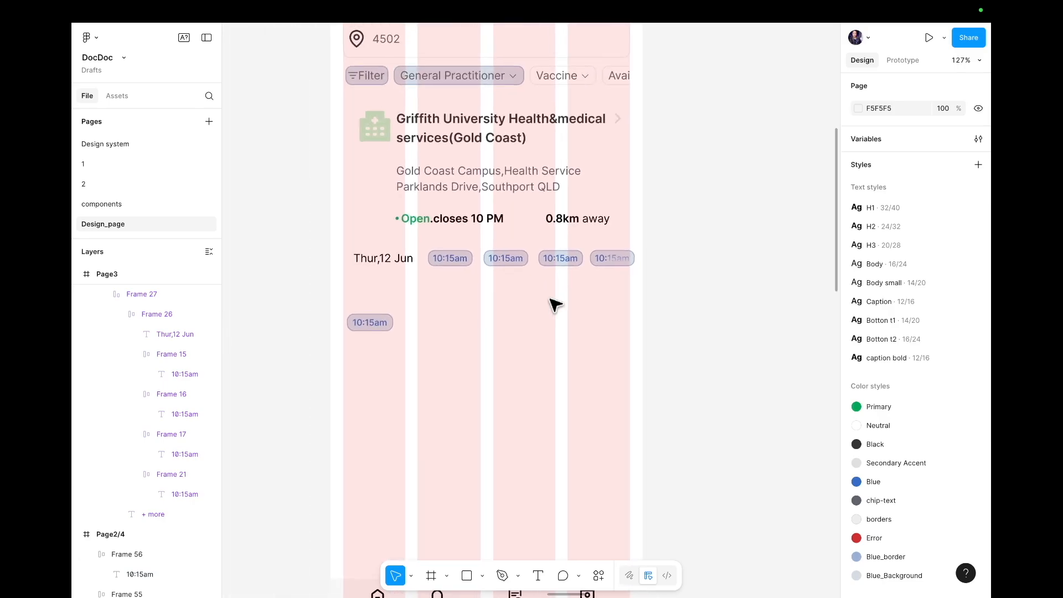
click(402, 262)
shift+click(449, 259)
shift+click(503, 259)
shift+click(565, 263)
shift+click(620, 265)
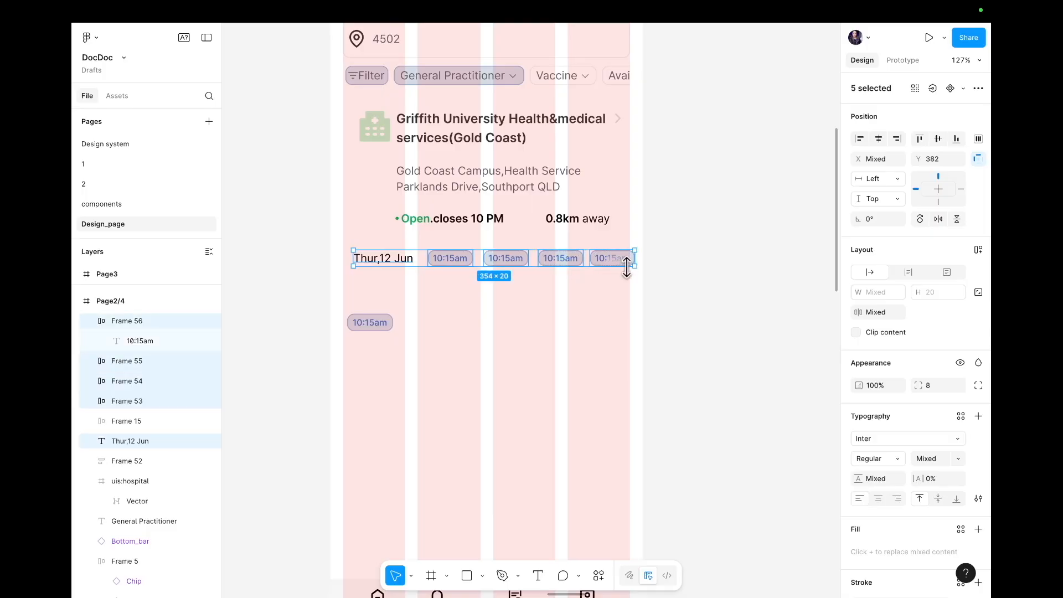
key(shift+a)
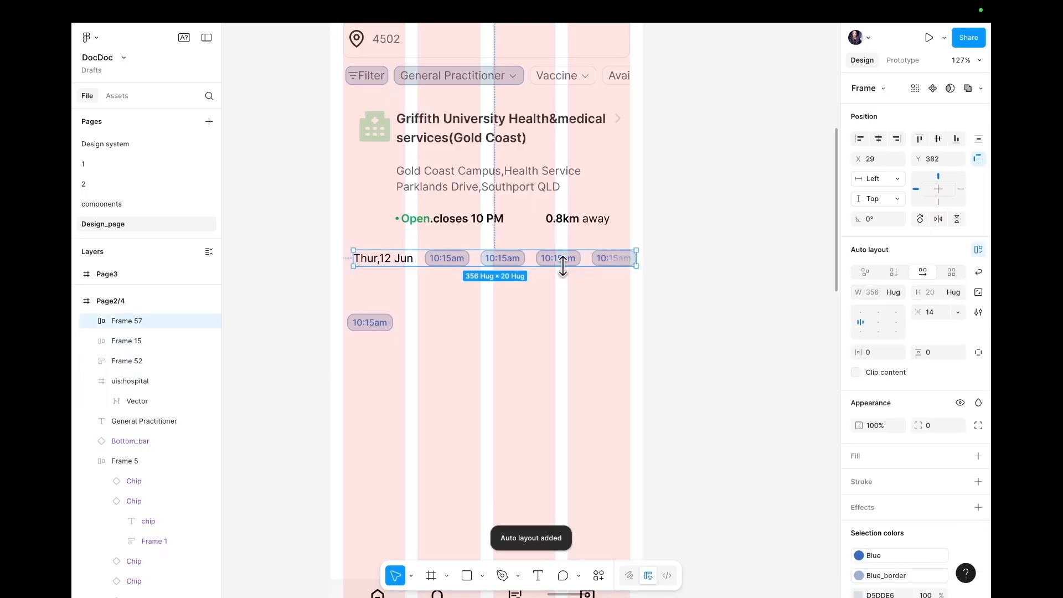
- Set the horizontal gap of the date and time-slot row to 10, using Page3's card as reference
scroll(658, 280, right, 10)
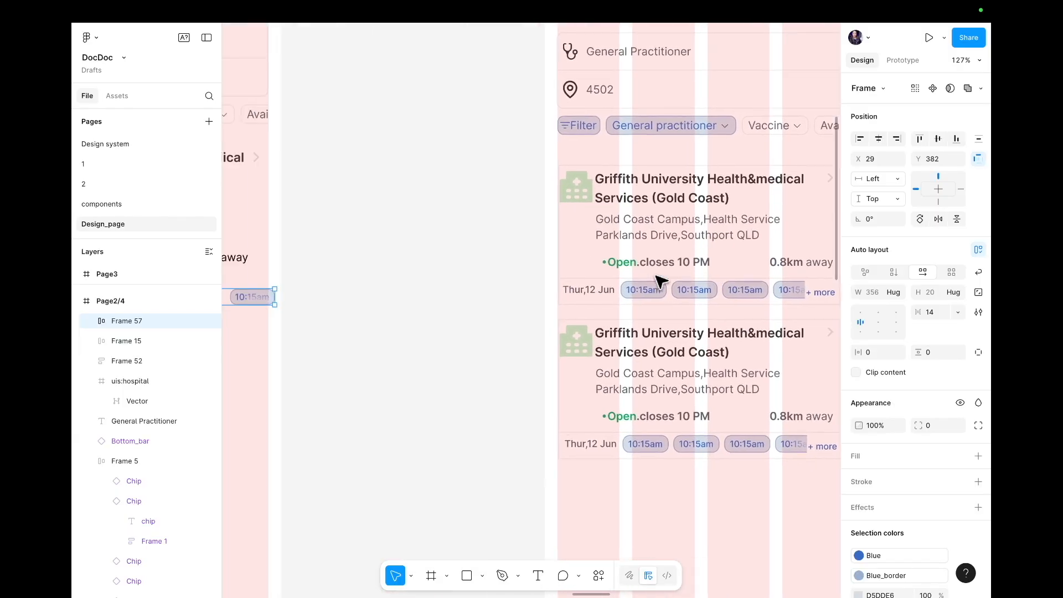
scroll(659, 280, left, 10)
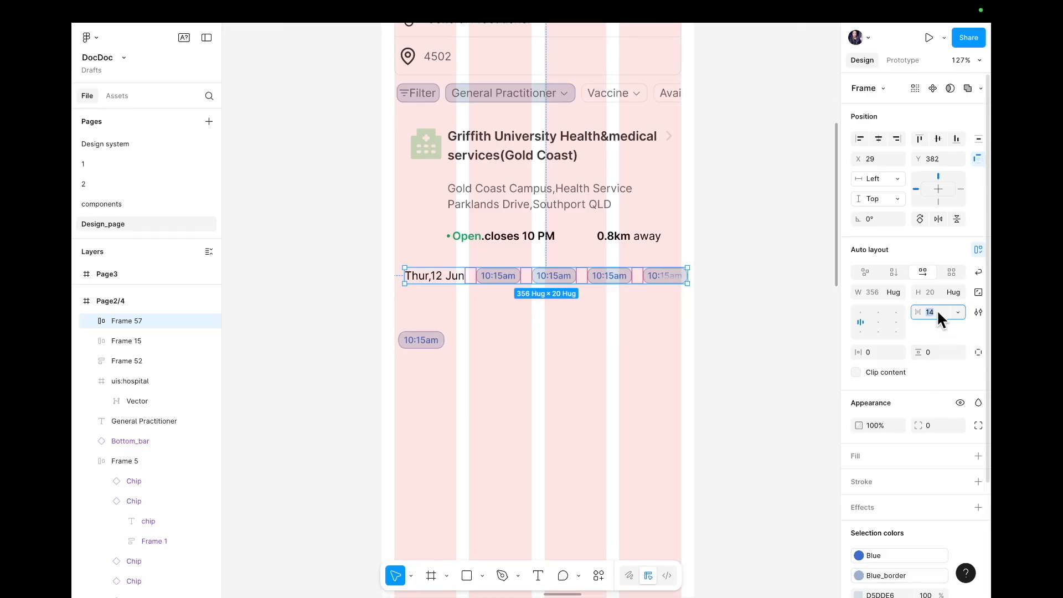
key(Down)
key(Down)
key(Down)
key(Down)
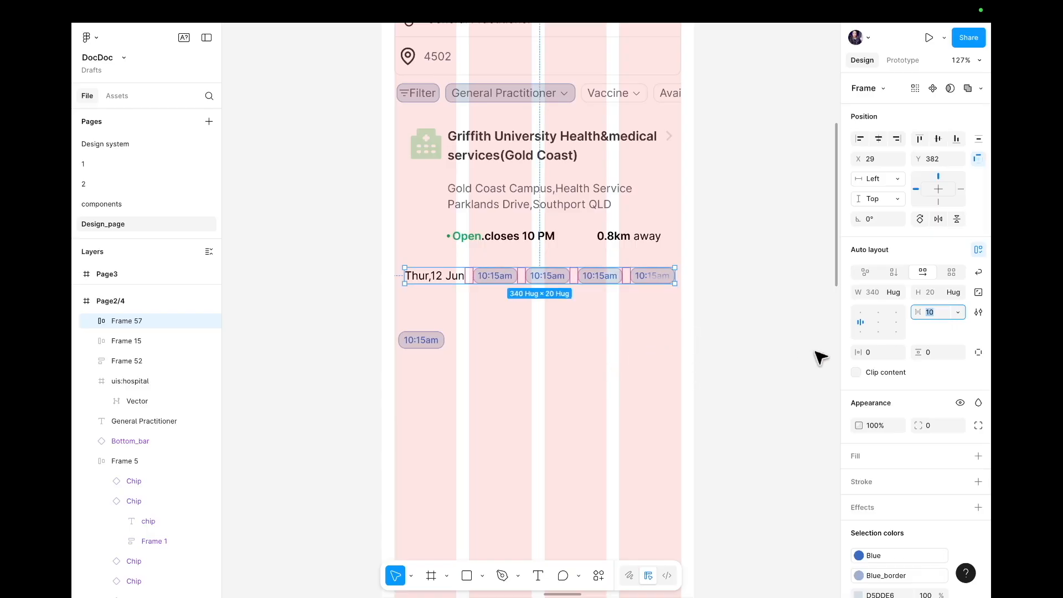
- Clip the date and time-slot row's content by narrowing it to 317 wide, and move the row to X 19
click(856, 371)
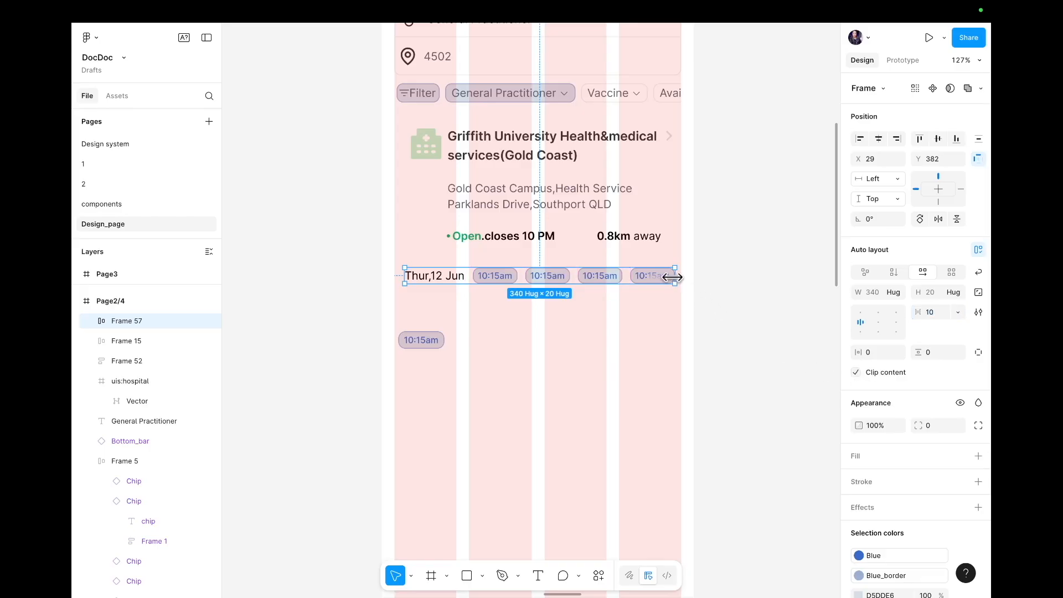
drag(672, 278, 656, 278)
click(617, 375)
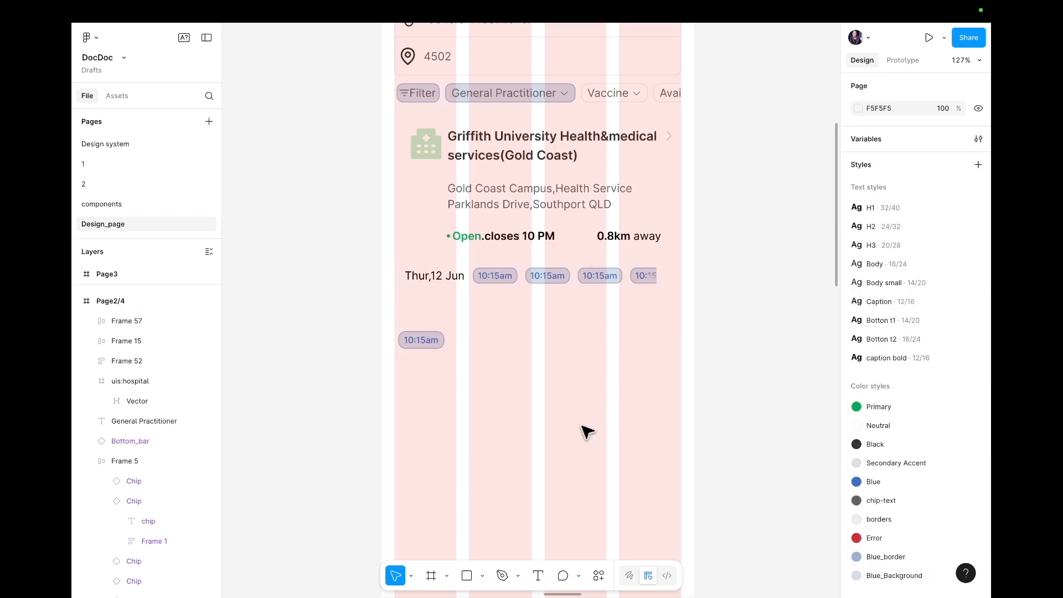
drag(581, 277, 573, 276)
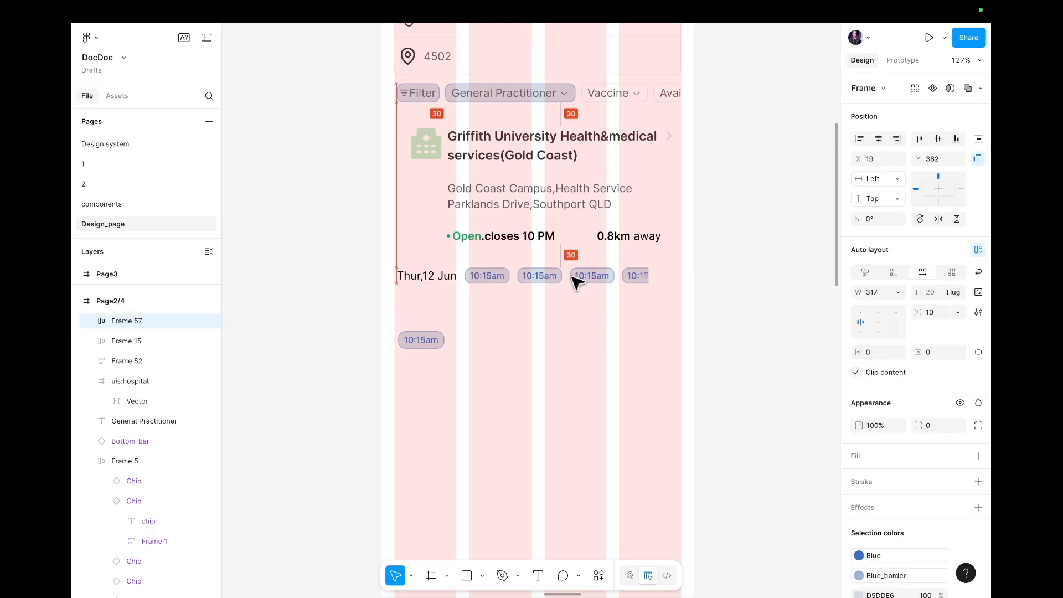
click(608, 336)
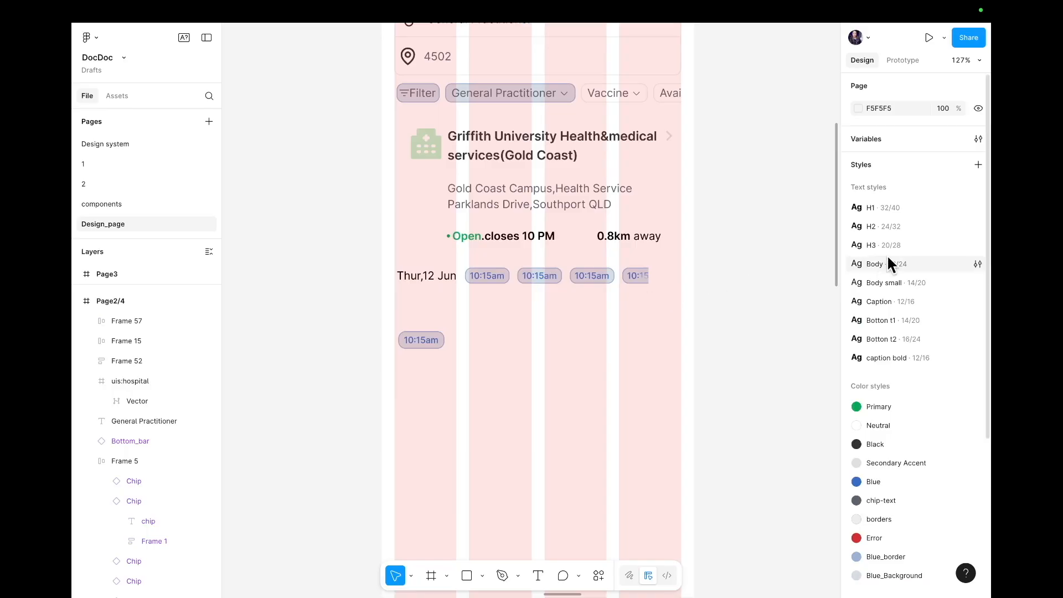
- Compare the Page2/4 copy with Page3 and examine the text properties of the "+ more" label in Page3's first clinic card
scroll(810, 283, right, 5)
scroll(805, 283, down, 5)
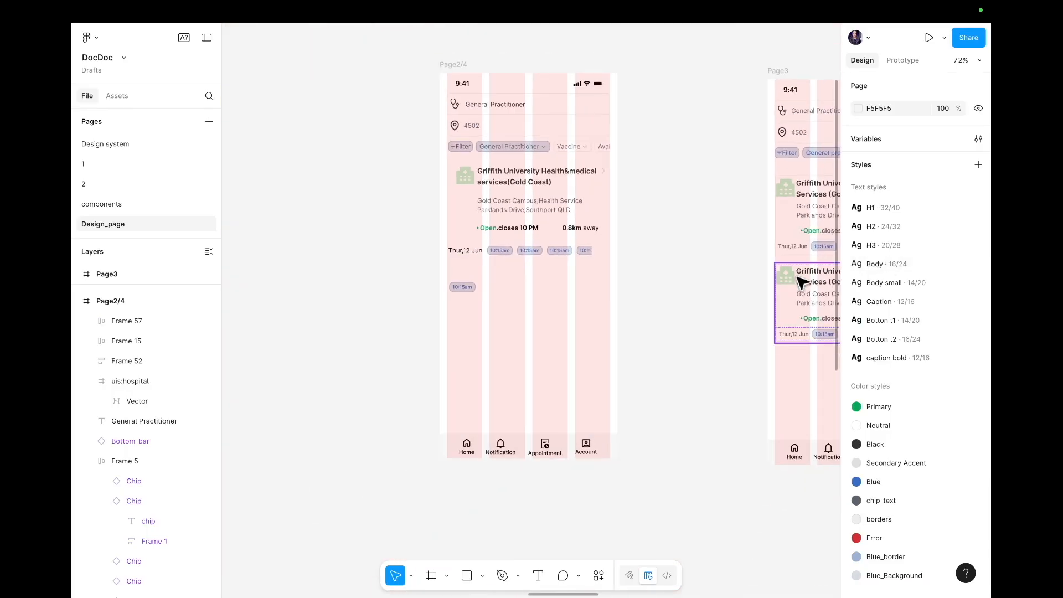
scroll(802, 282, right, 3)
scroll(802, 283, down, 3)
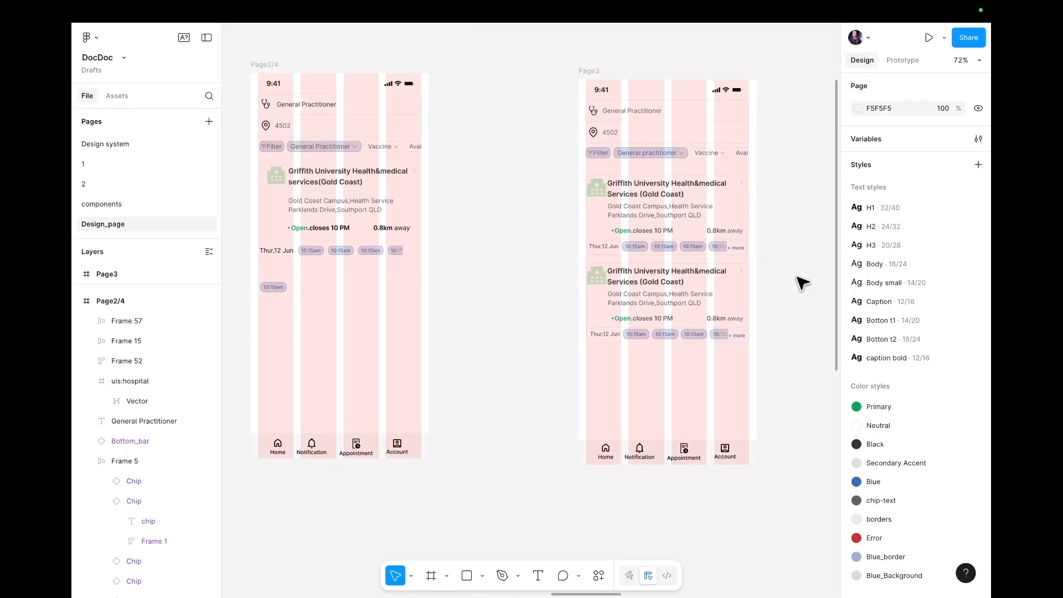
scroll(759, 265, left, 5)
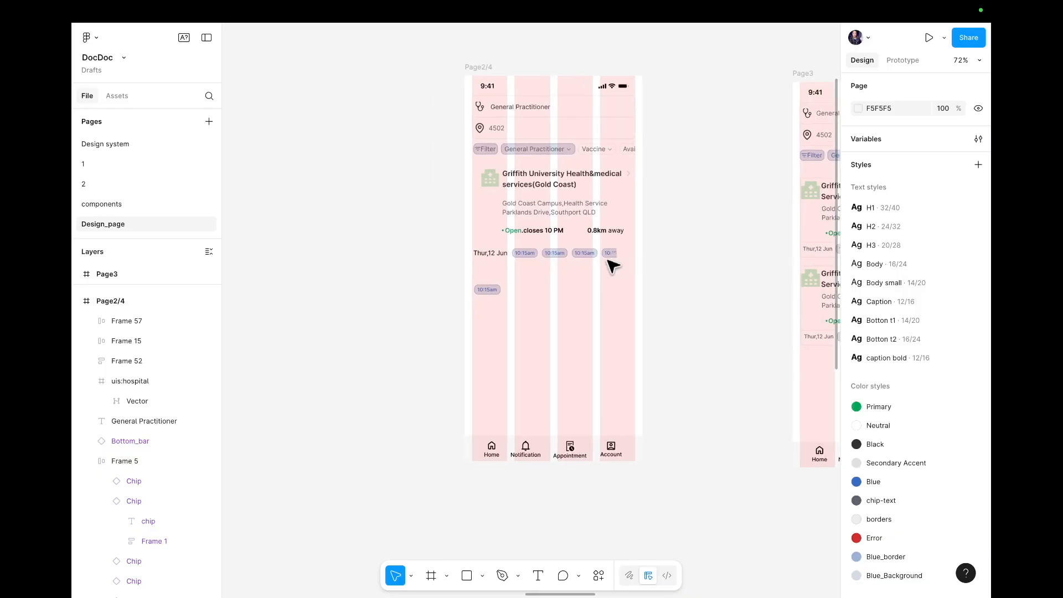
scroll(605, 264, right, 2)
scroll(605, 263, right, 6)
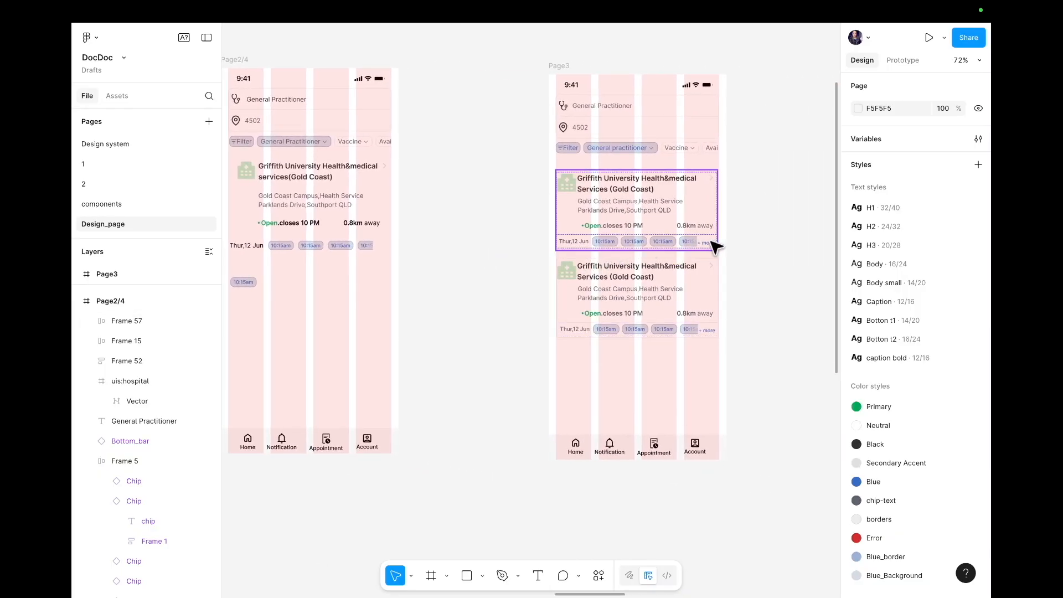
click(711, 247)
scroll(559, 294, left, 8)
scroll(563, 296, right, 2)
scroll(564, 296, right, 3)
scroll(563, 296, up, 1)
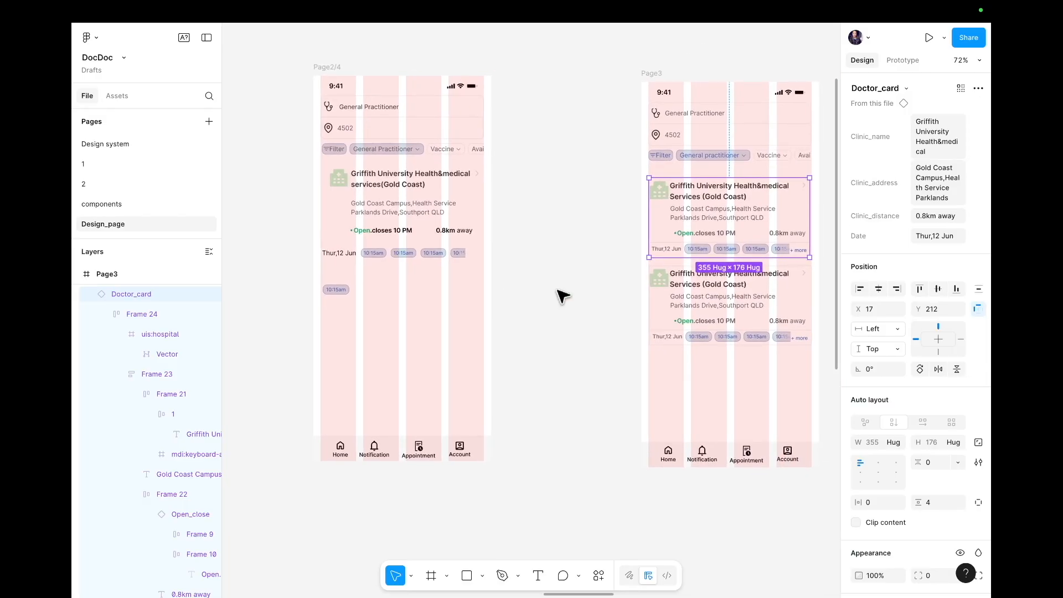
scroll(563, 296, right, 5)
scroll(563, 297, down, 1)
double_click(671, 232)
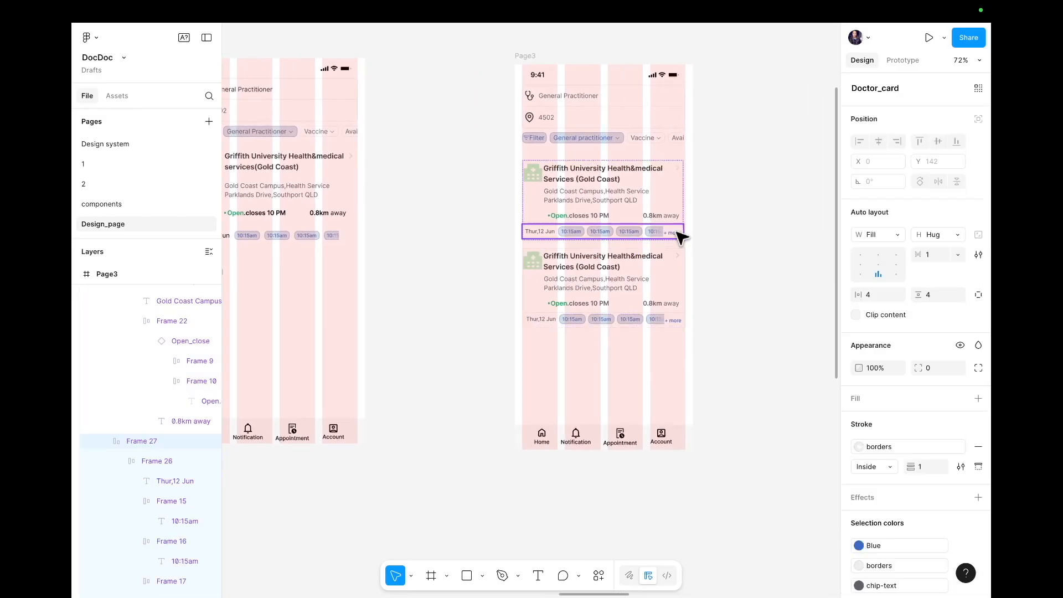
double_click(671, 233)
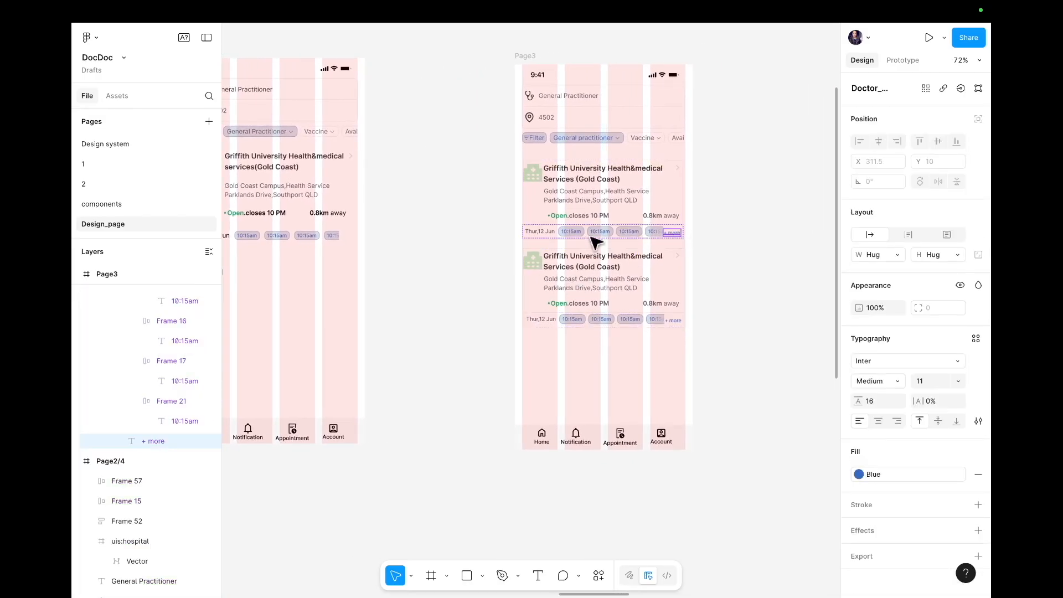
- Add a "+more" text label below the faded last 10:15am chip on the Page2/4 copy
click(434, 266)
scroll(434, 266, left, 4)
scroll(434, 266, up, 1)
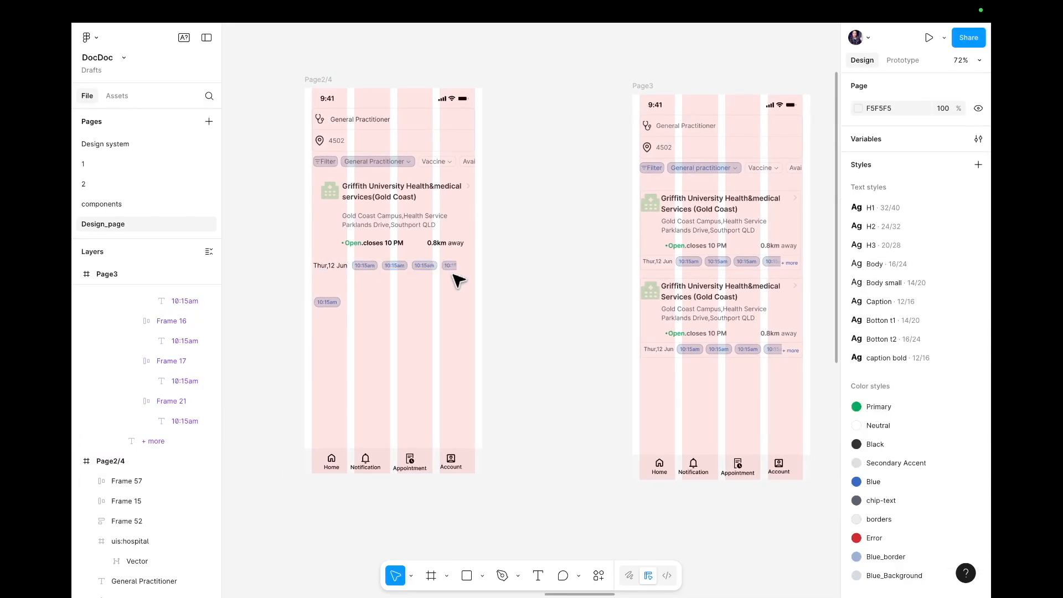
key(t)
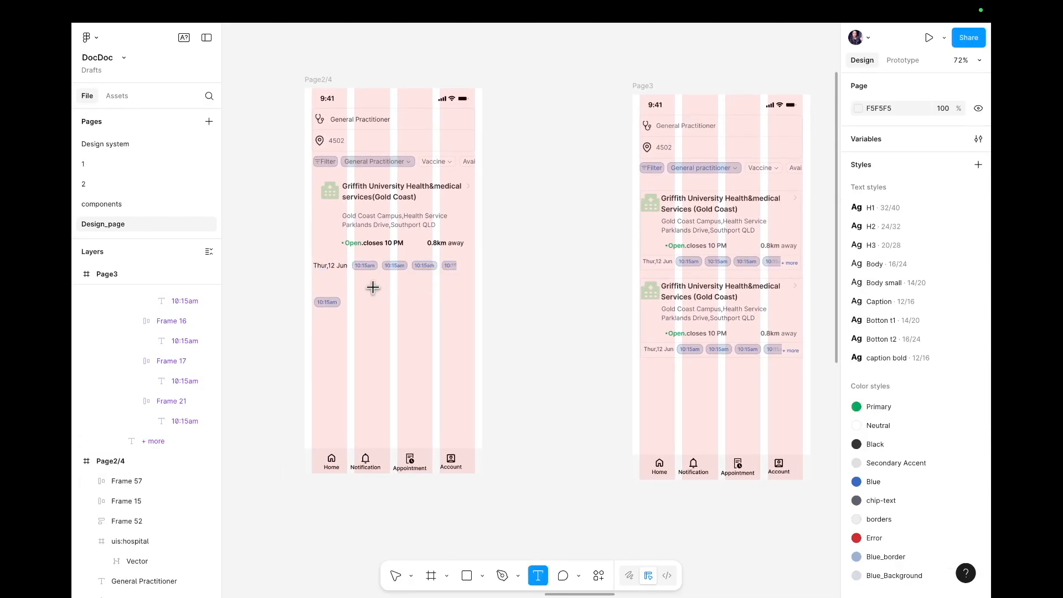
click(442, 286)
text(+more)
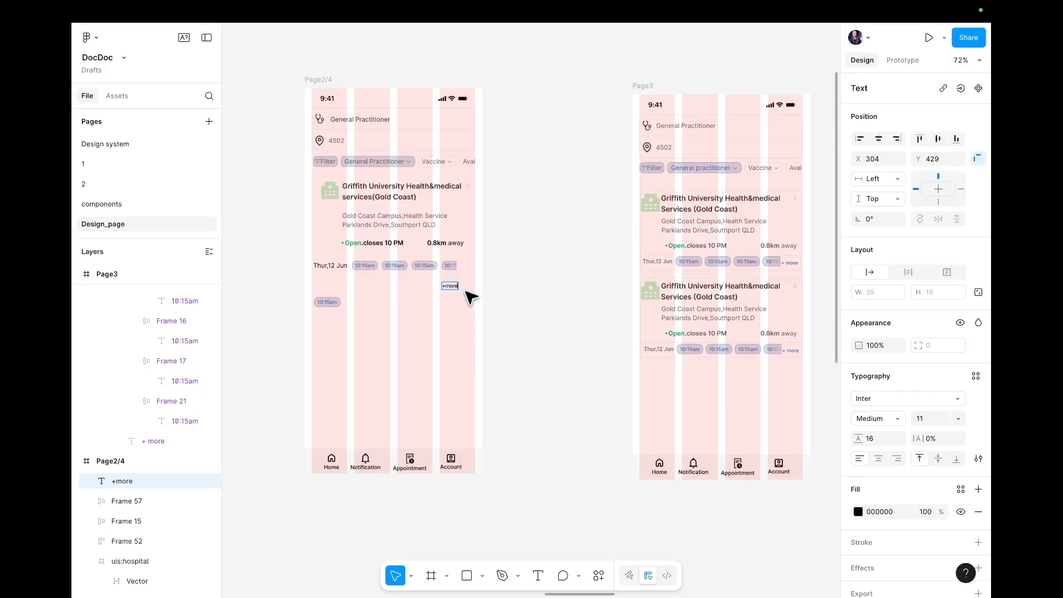
- Apply the Blue color style to the "+more" label's text
double_click(455, 286)
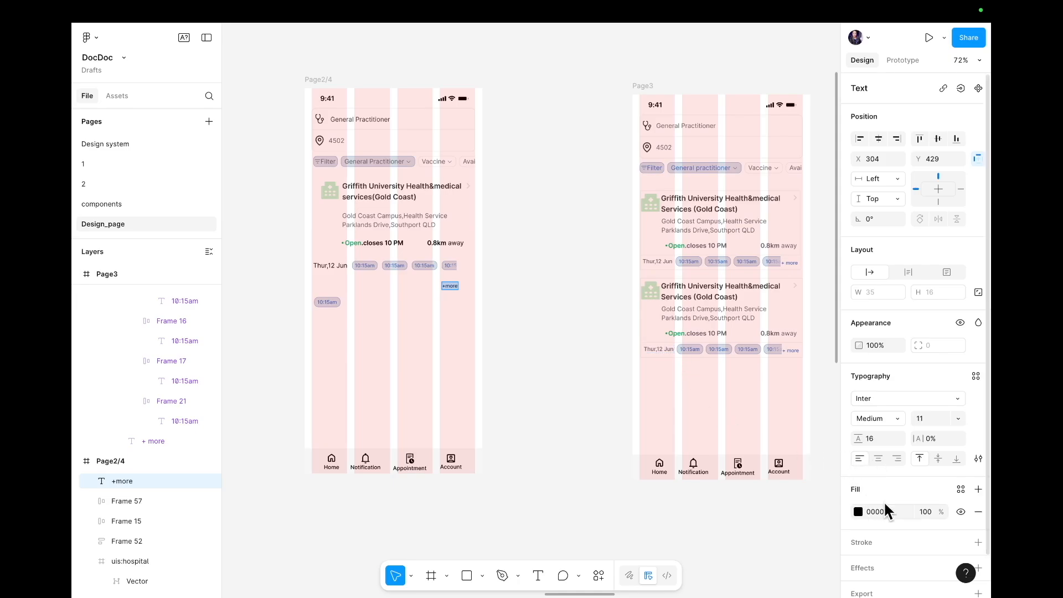
click(960, 490)
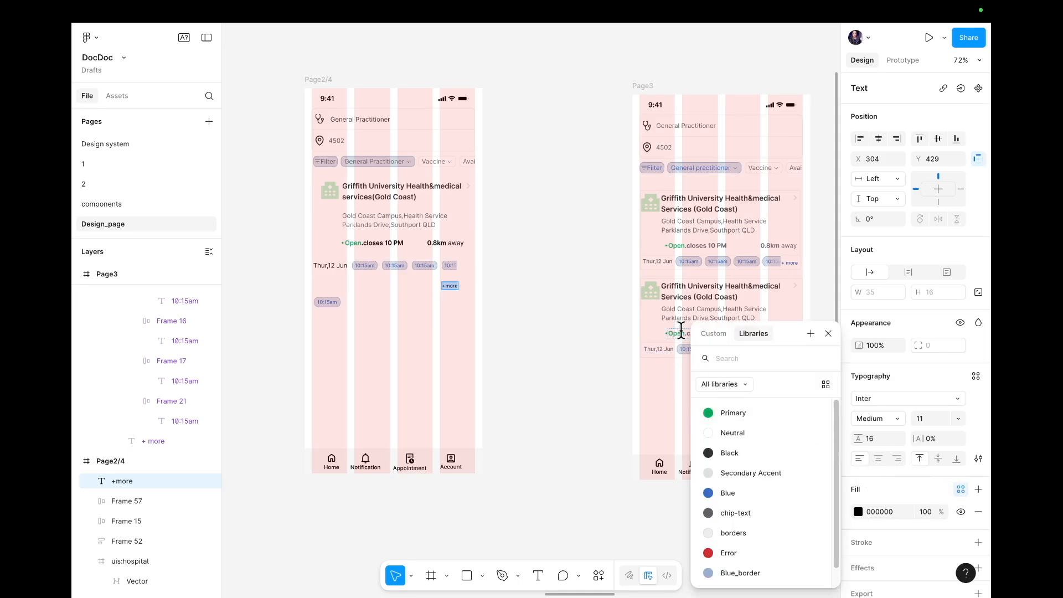
click(730, 499)
- Move the "+more" label up beside the faded last chip, about 4 px after the date and time-slot row
drag(454, 277, 466, 267)
click(456, 287)
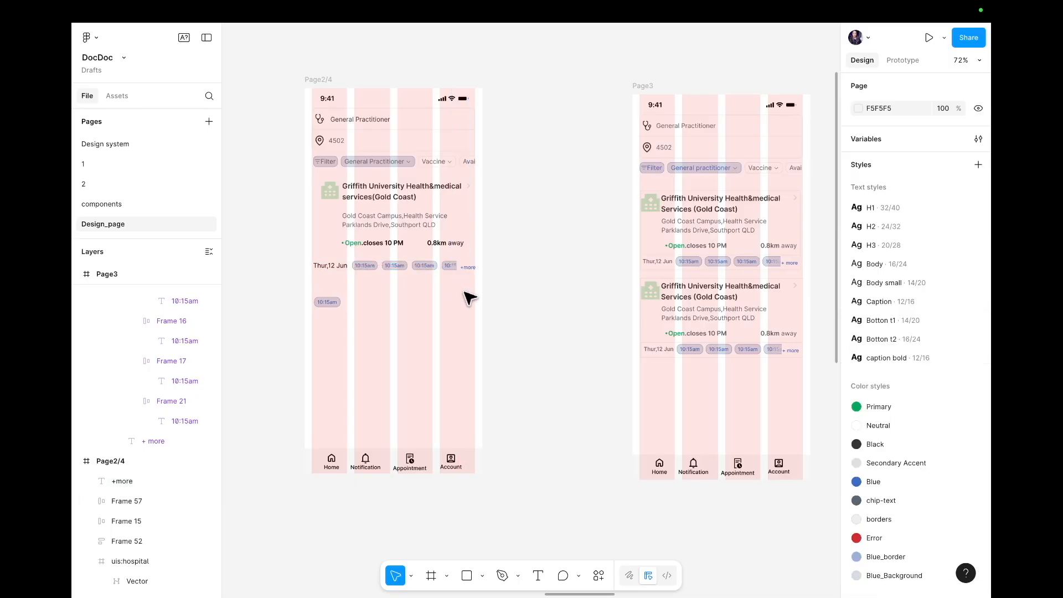
click(465, 270)
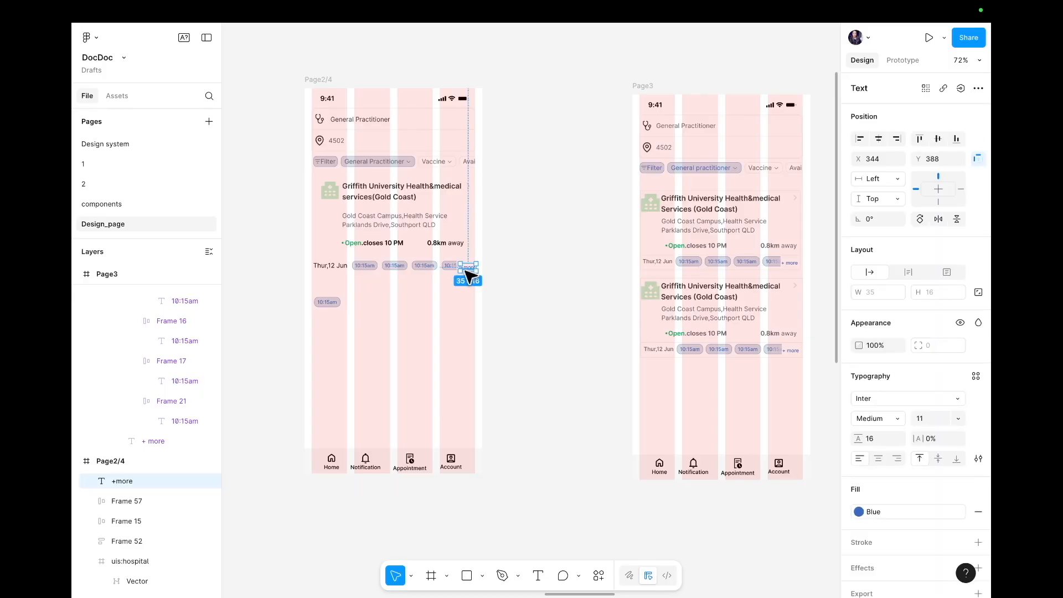
drag(463, 269, 464, 271)
click(469, 281)
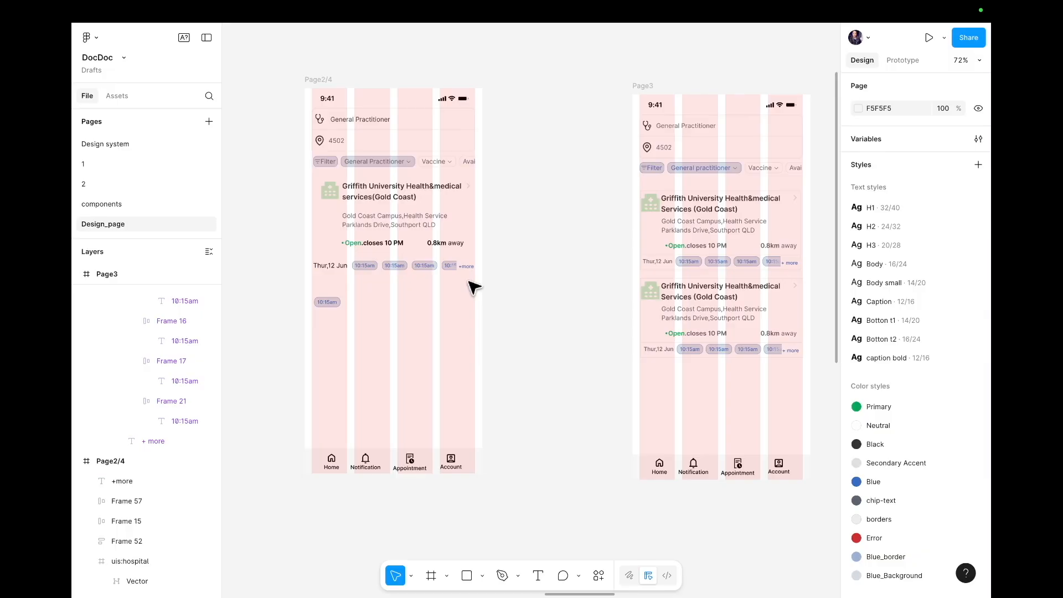
- Combine the date and time-slot row and the "+more" label into one auto layout frame, using Page3's card as reference
scroll(473, 287, up, 5)
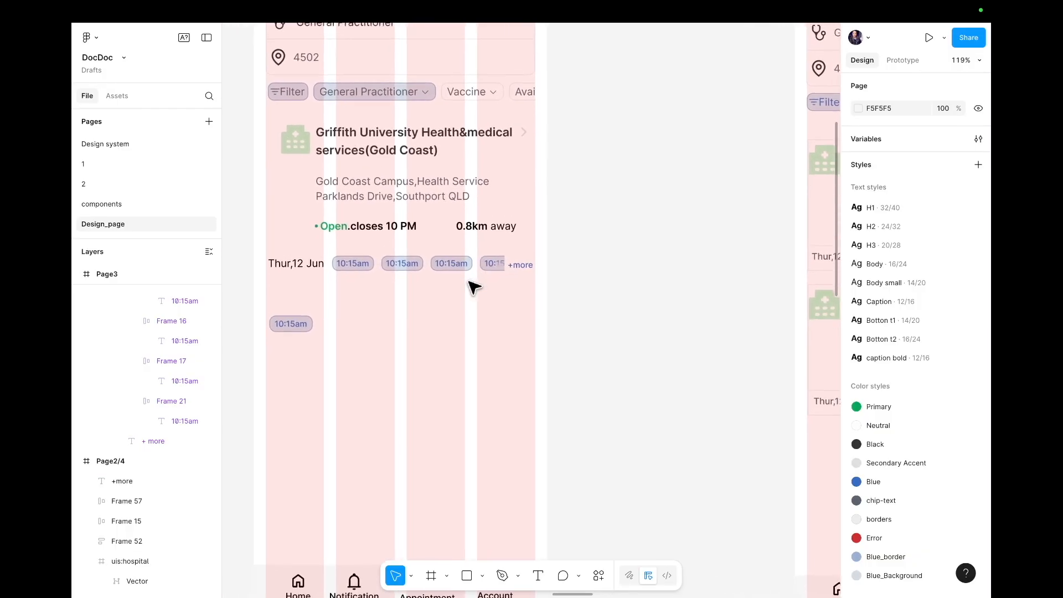
scroll(475, 288, down, 1)
scroll(474, 288, left, 1)
scroll(475, 287, down, 2)
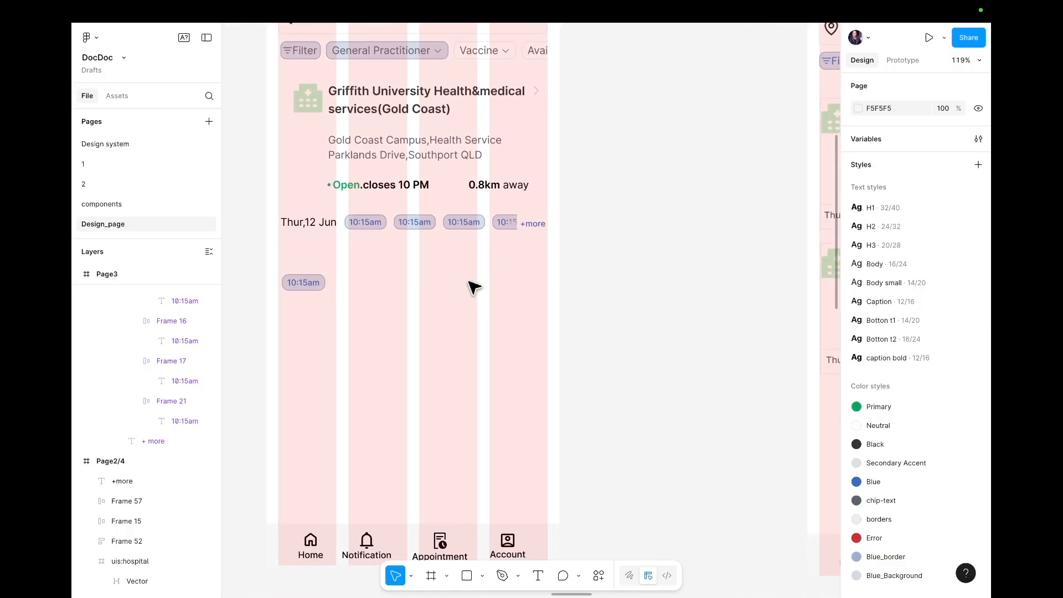
scroll(470, 284, down, 4)
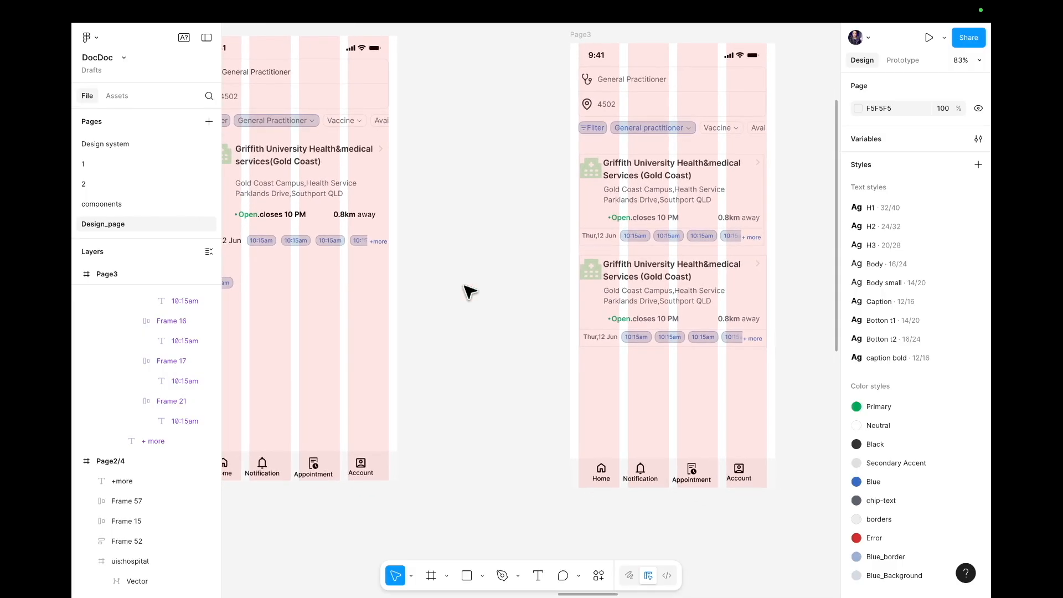
double_click(609, 238)
scroll(430, 244, left, 5)
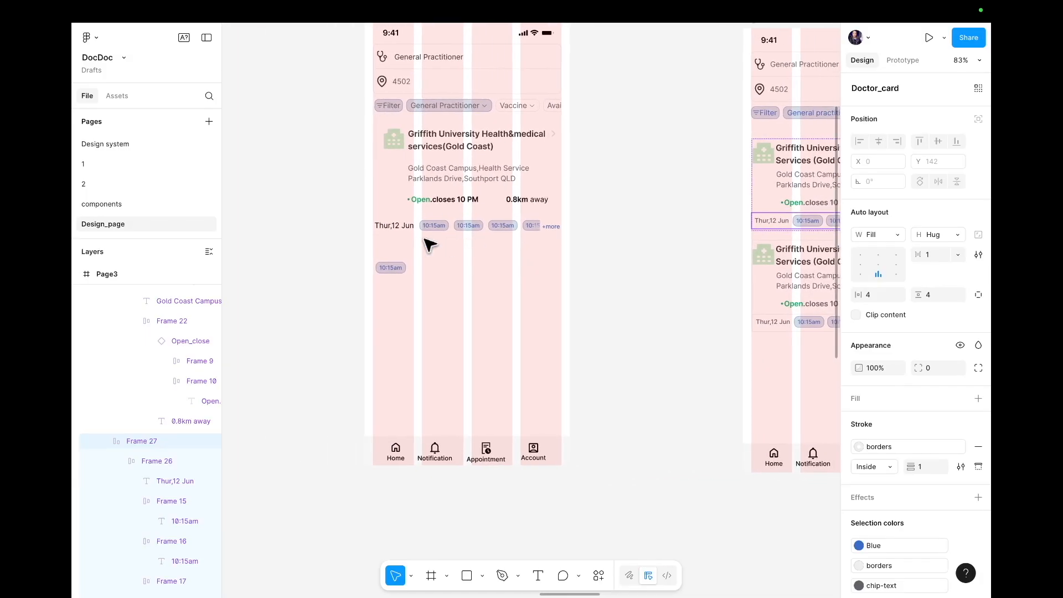
click(471, 218)
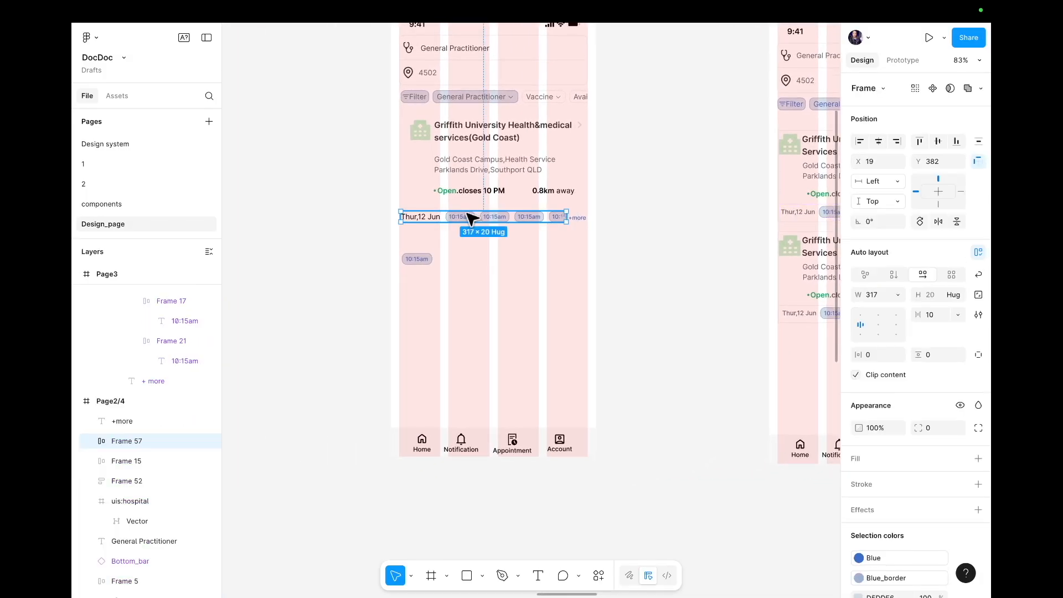
shift+click(580, 217)
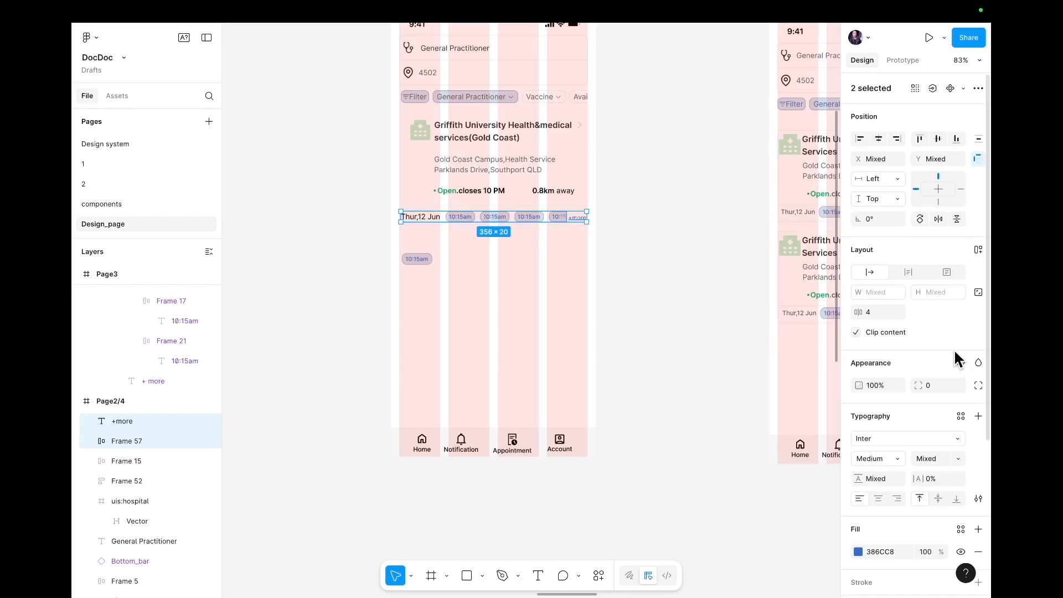
key(shift+a)
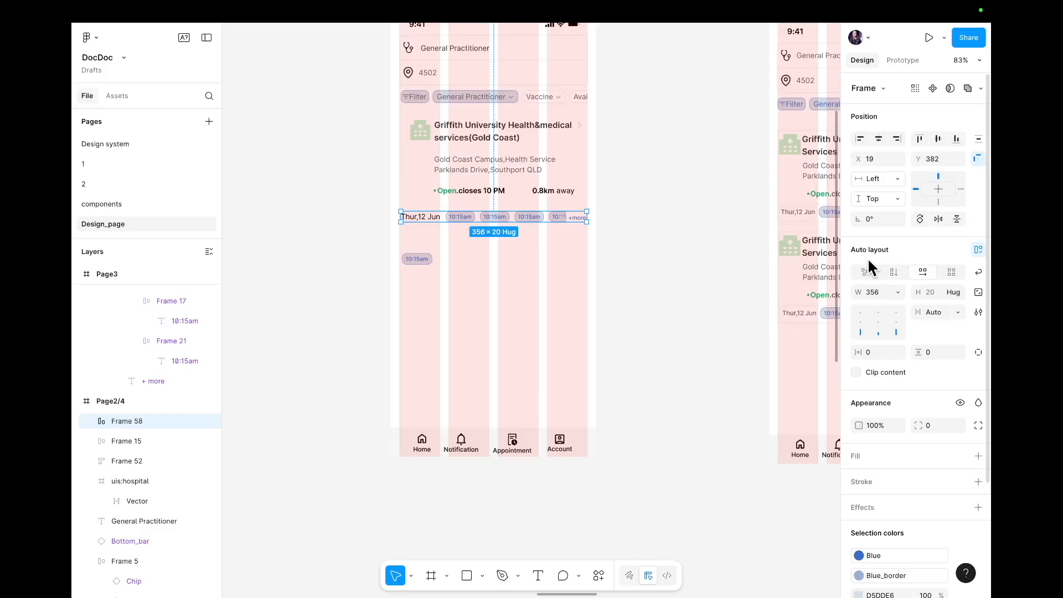
- Compare Page3's first clinic card with the new row, examining the layout properties of its nested chip frame and "+more" label
scroll(771, 271, right, 4)
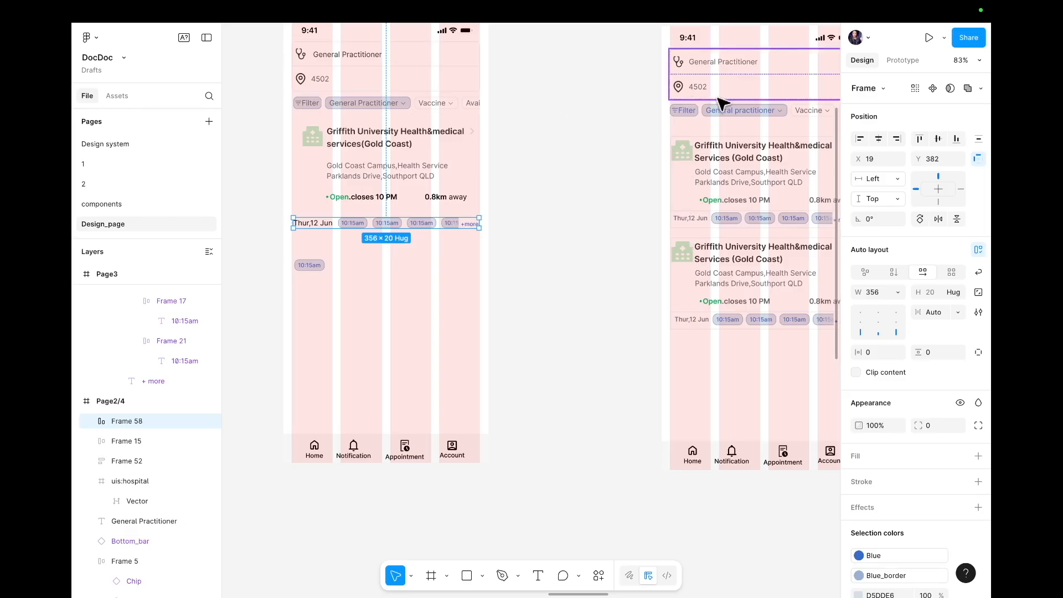
scroll(754, 130, right, 4)
click(663, 148)
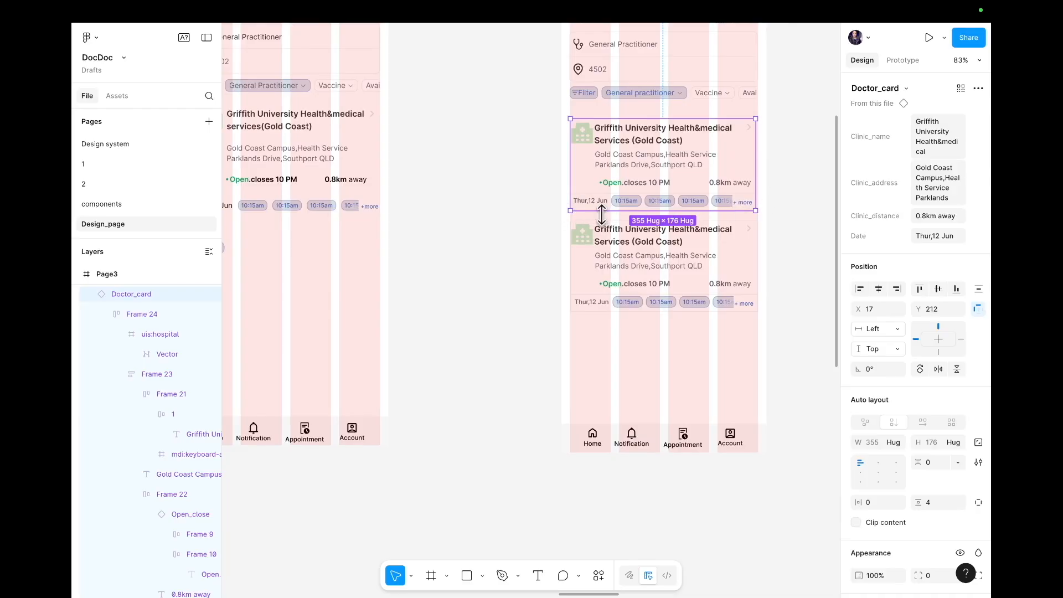
scroll(348, 214, left, 5)
click(349, 215)
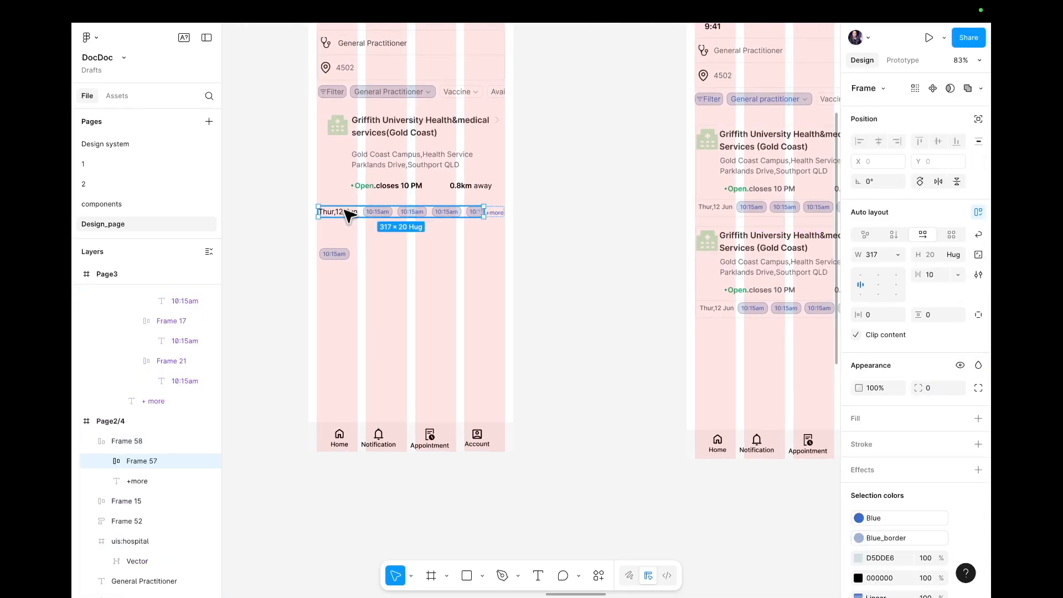
click(496, 212)
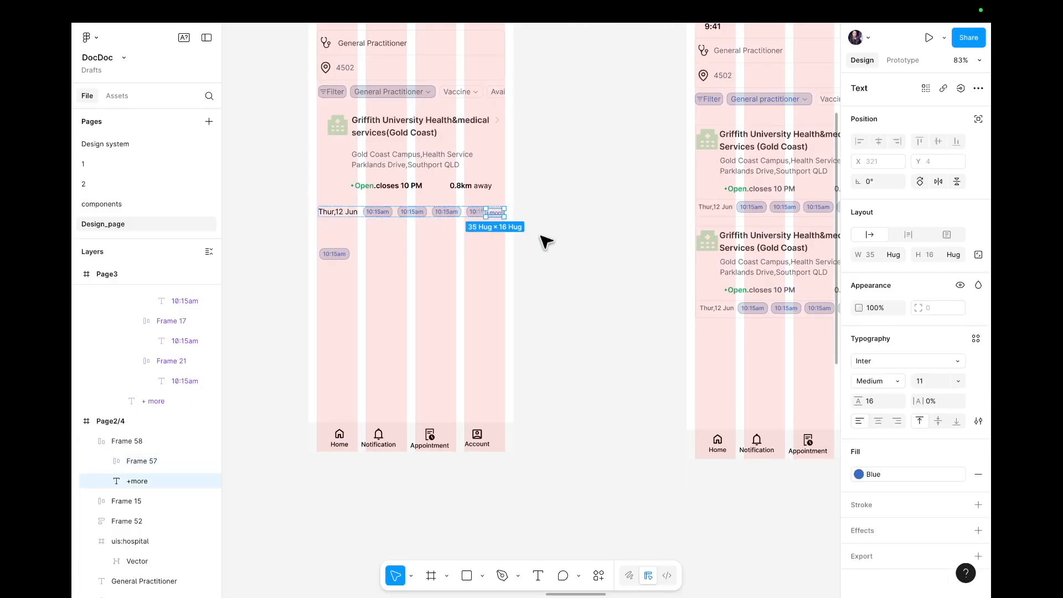
click(547, 248)
- Add a 1 px inside stroke in the Secondary Accent color style to the outer row frame holding the "+more" label
click(335, 211)
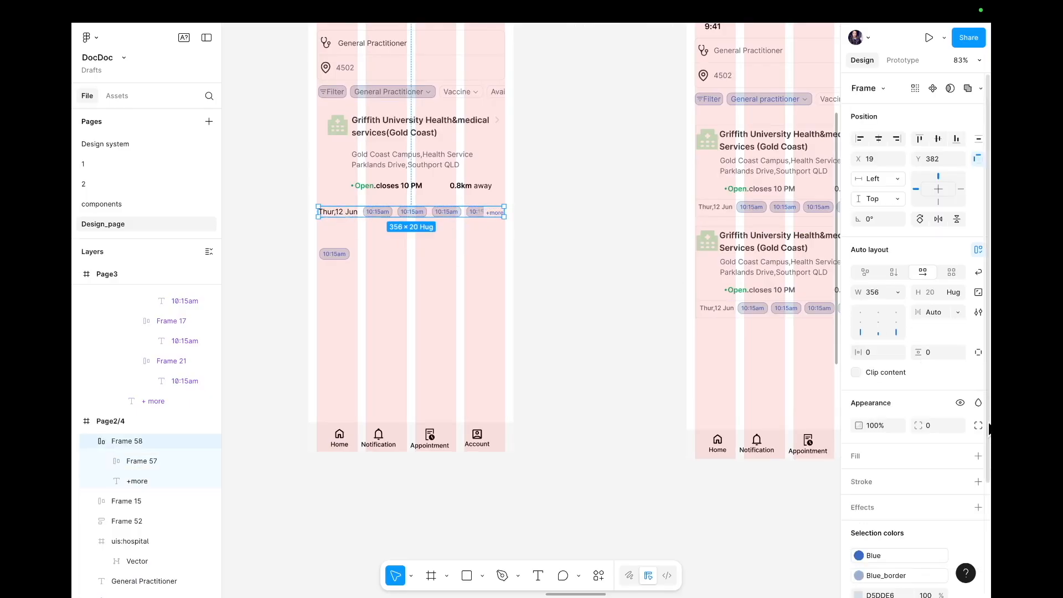
click(977, 481)
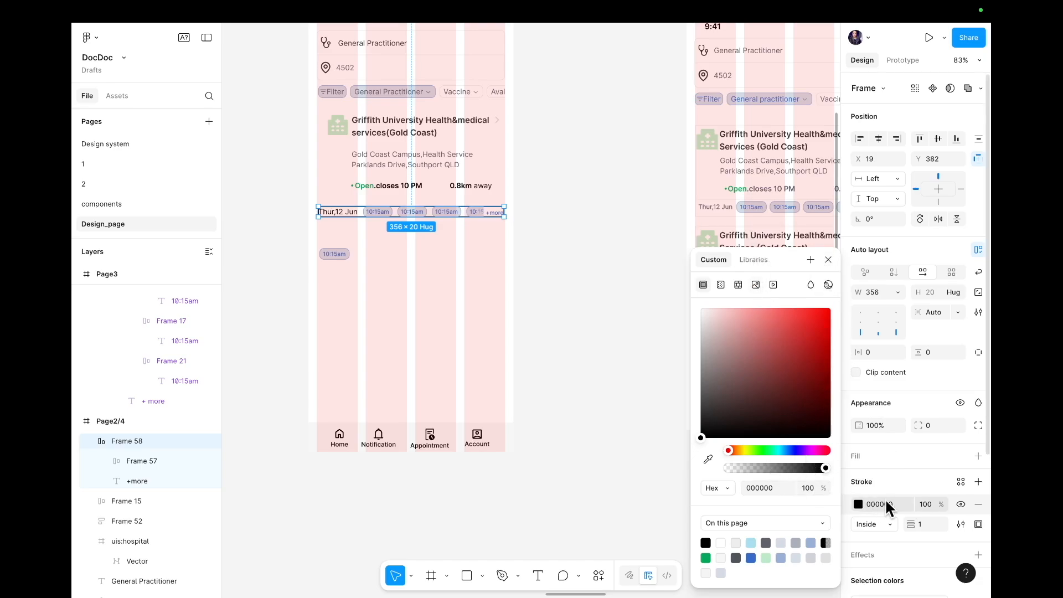
click(859, 503)
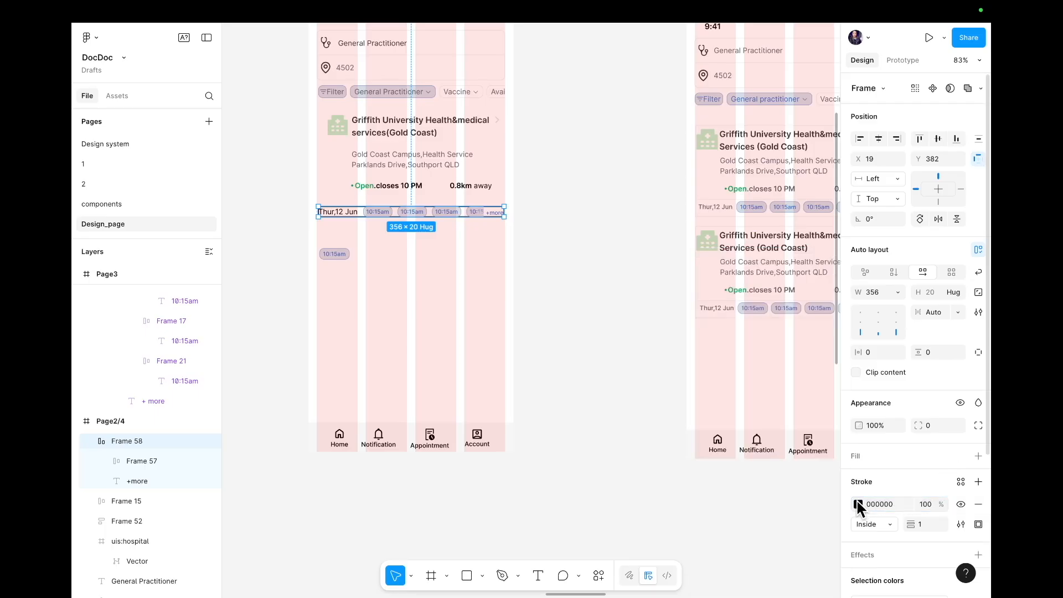
click(858, 501)
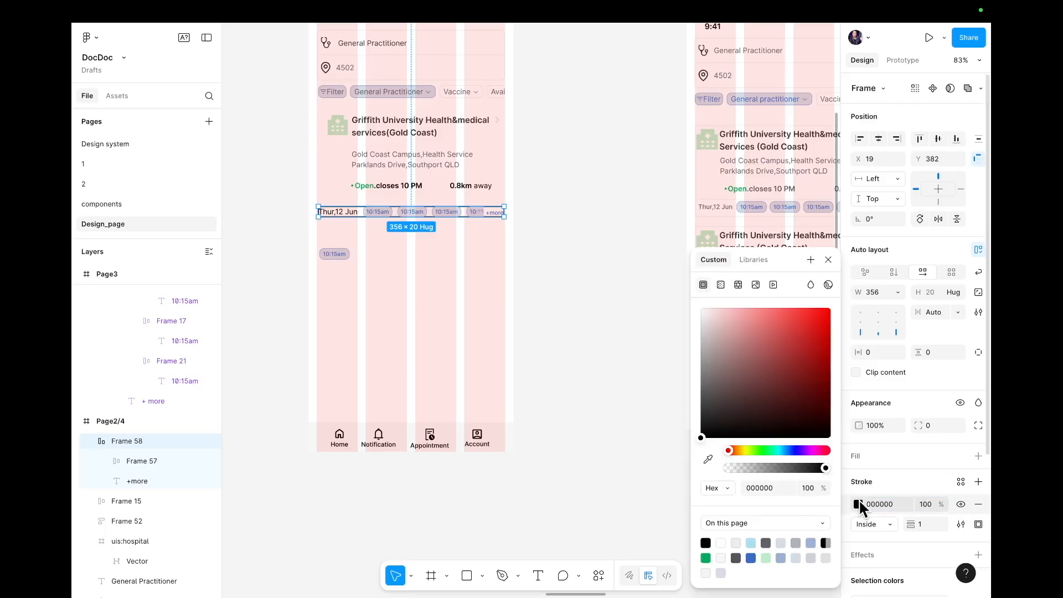
click(752, 261)
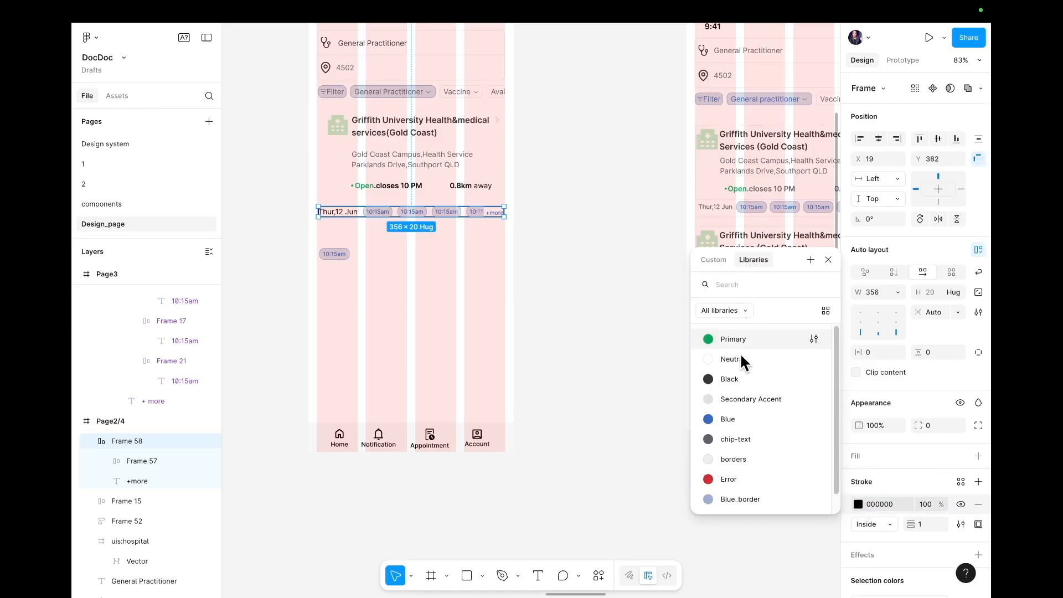
click(714, 399)
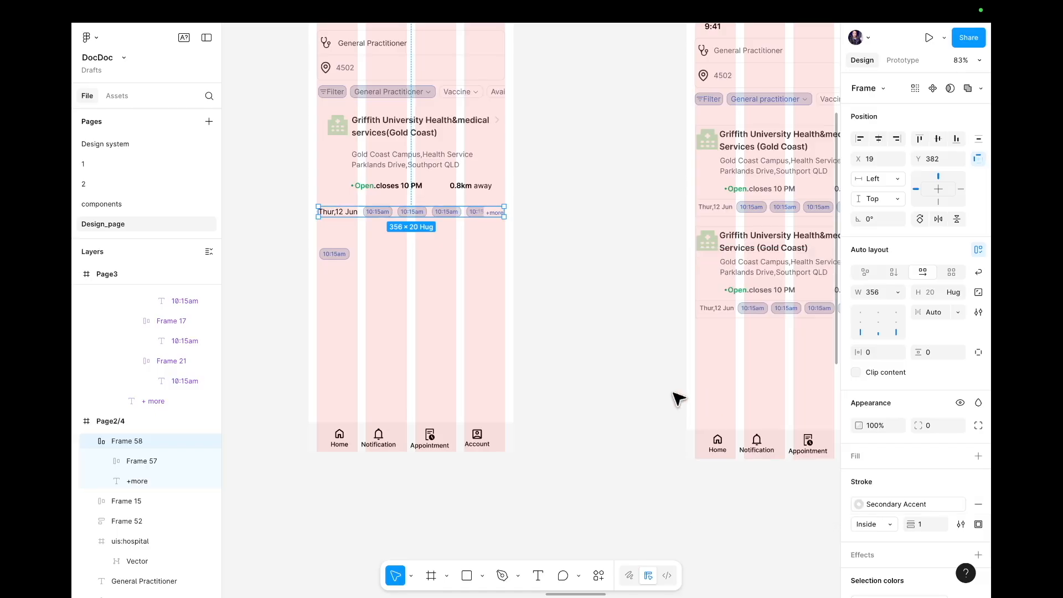
click(576, 379)
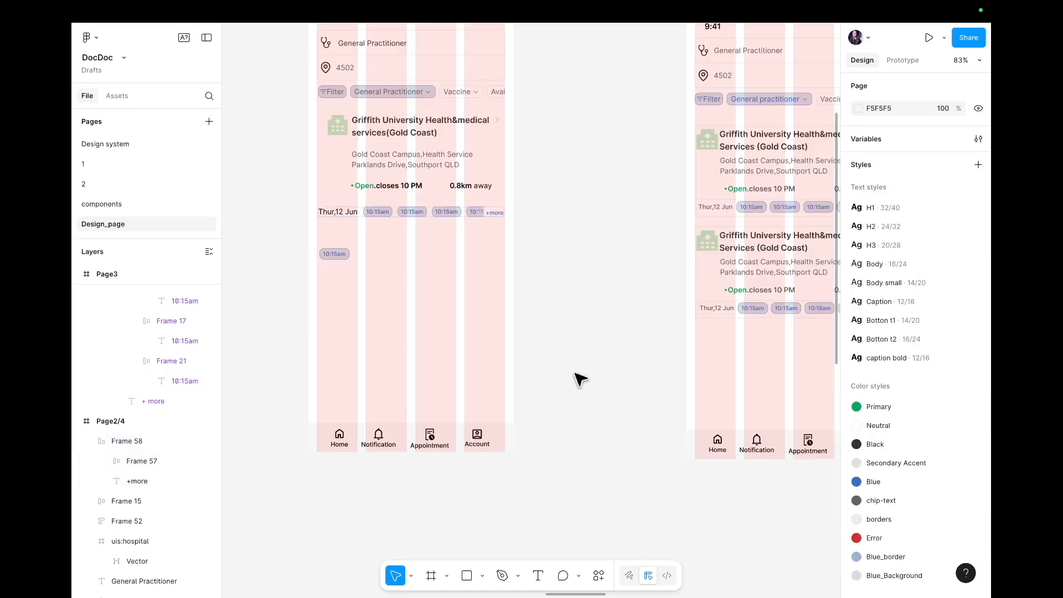
- Set the vertical padding of the outer date and time-slot frame to 8
click(445, 213)
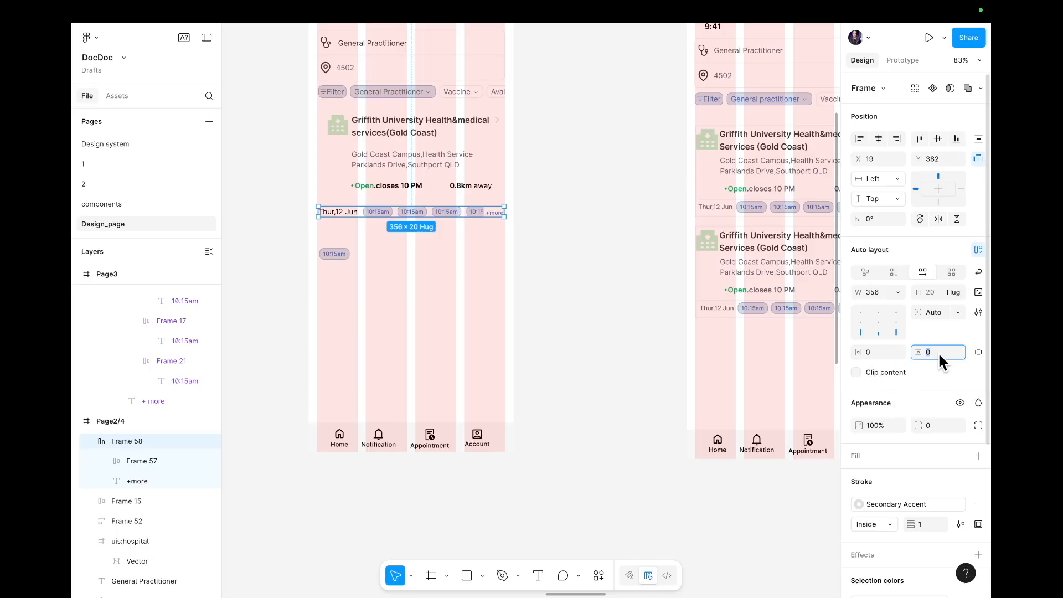
text(8)
key(Return)
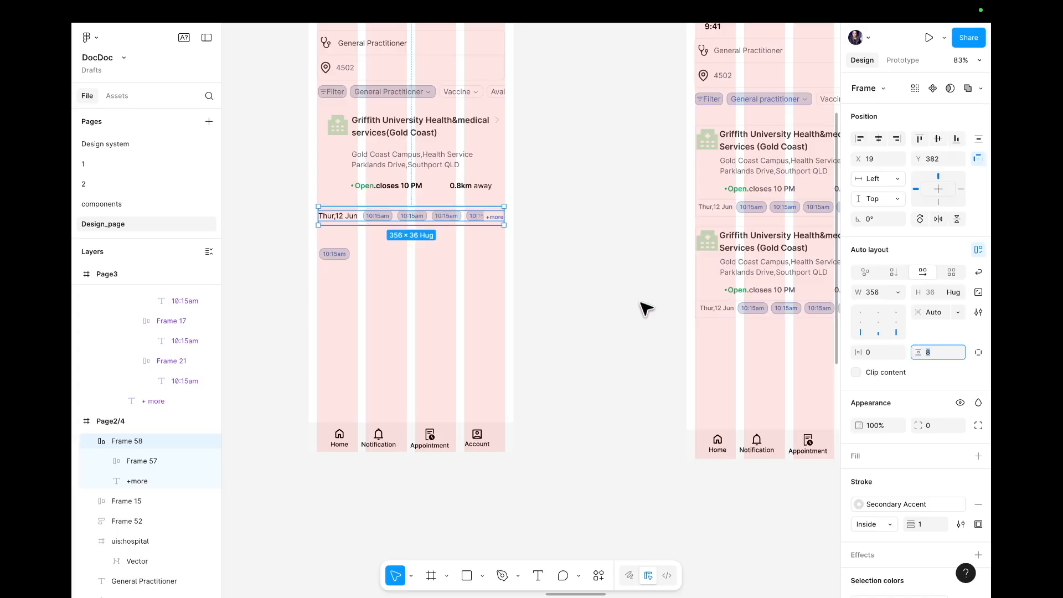
click(584, 307)
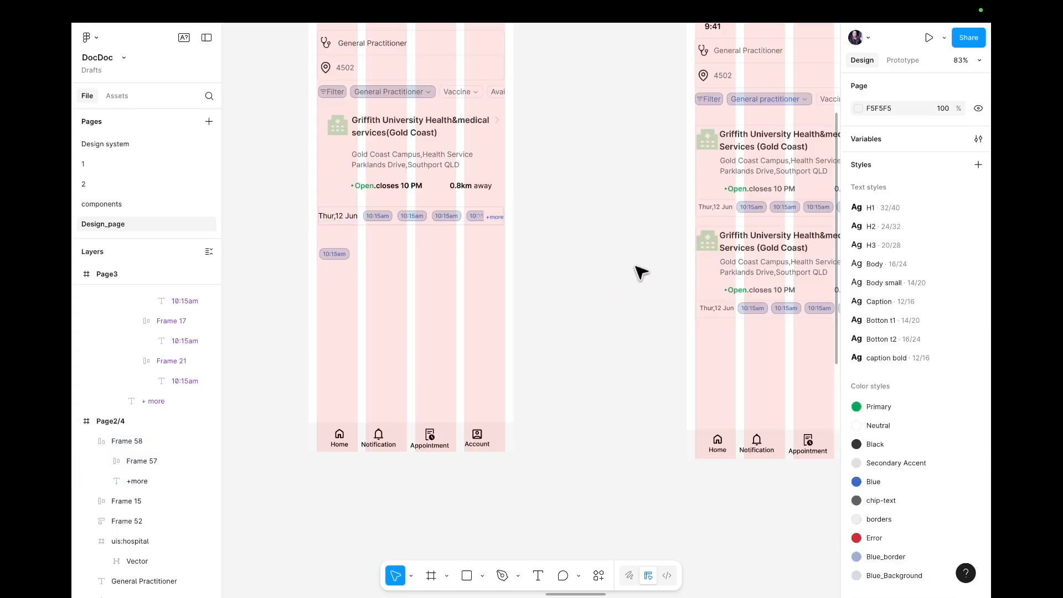
- Limit the outer row frame's Secondary Accent stroke to its top side, using Page3's cards as reference
scroll(668, 267, right, 2)
scroll(668, 267, right, 5)
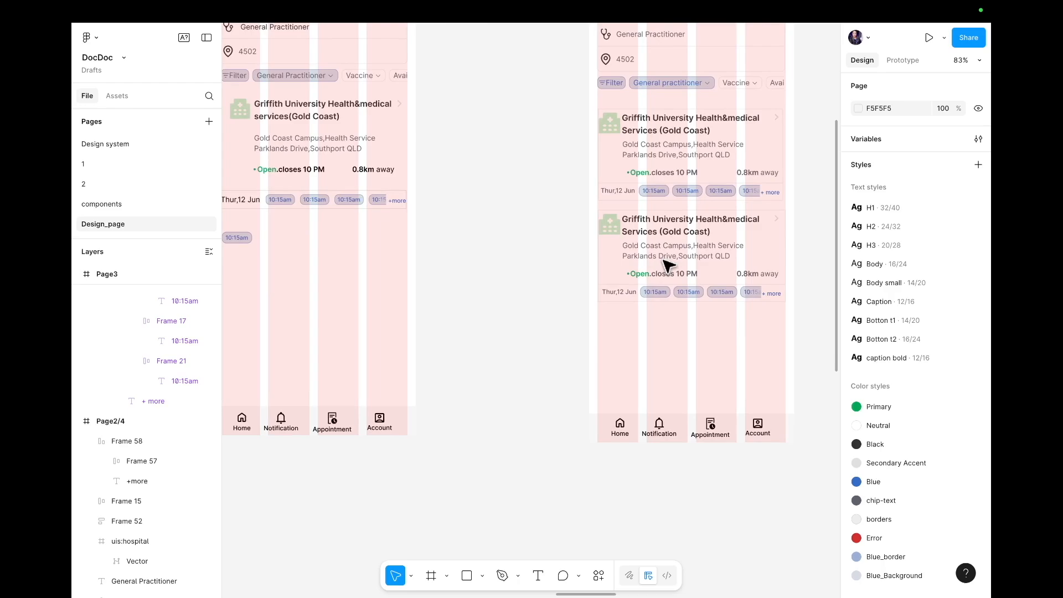
click(296, 199)
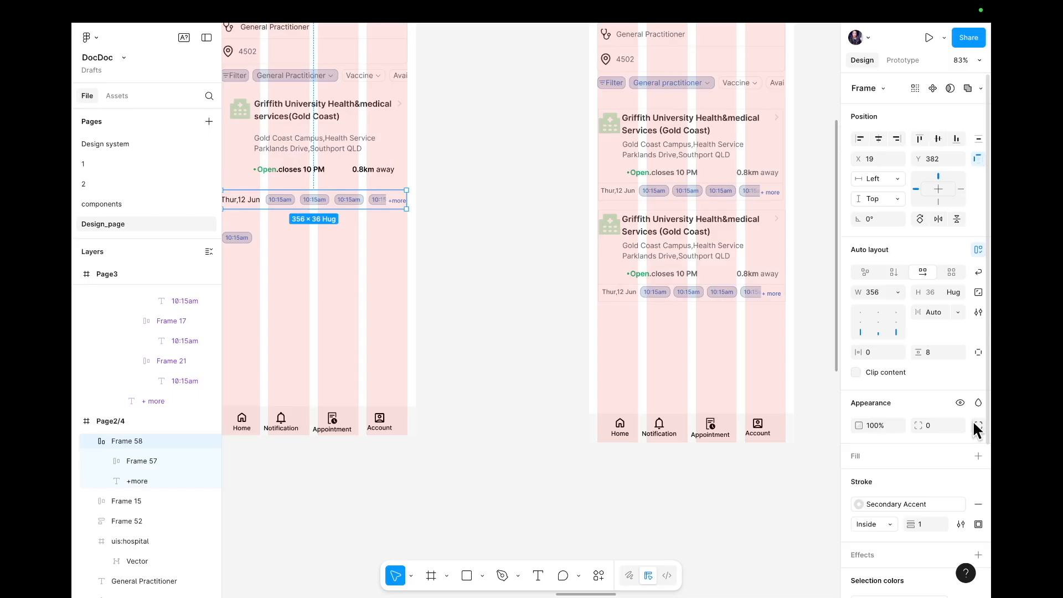
scroll(947, 366, down, 3)
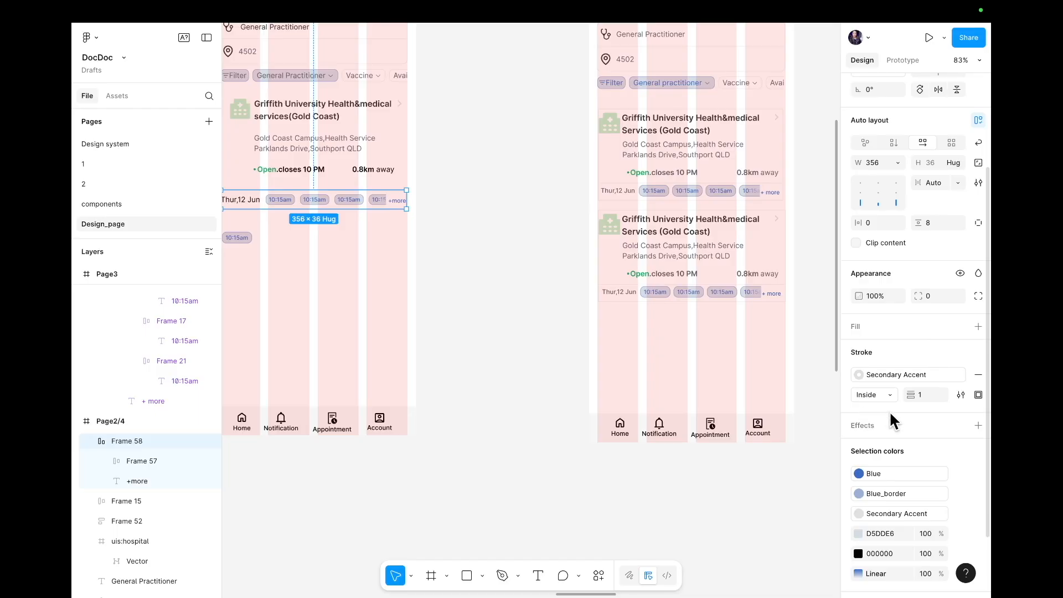
click(978, 395)
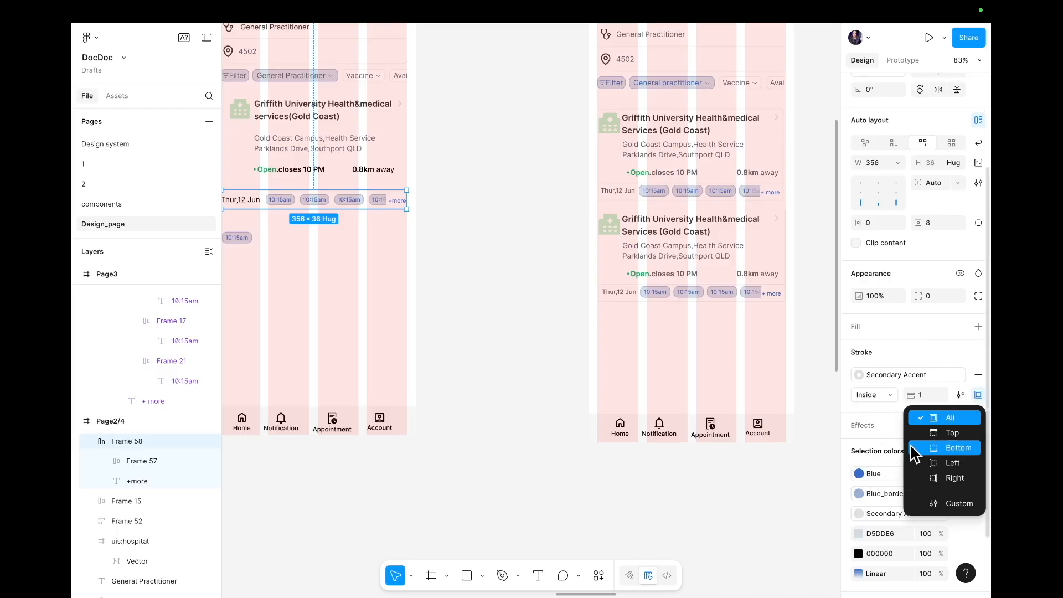
click(941, 432)
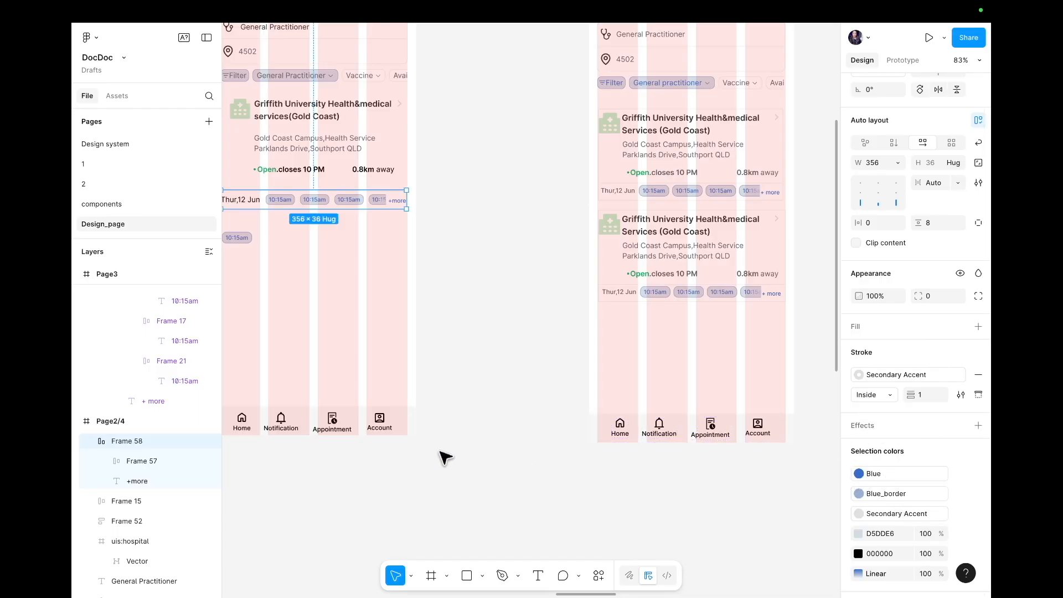
click(441, 451)
scroll(473, 458, left, 5)
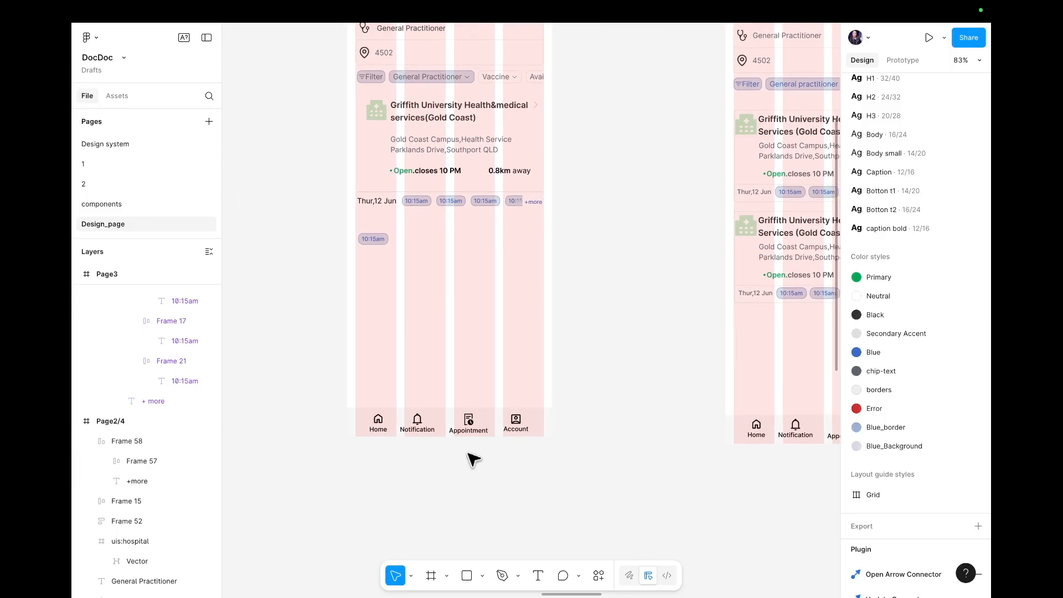
- Combine the clinic details frame and the date and time-slot row into one vertical auto layout frame
scroll(473, 458, down, 3)
scroll(472, 458, up, 3)
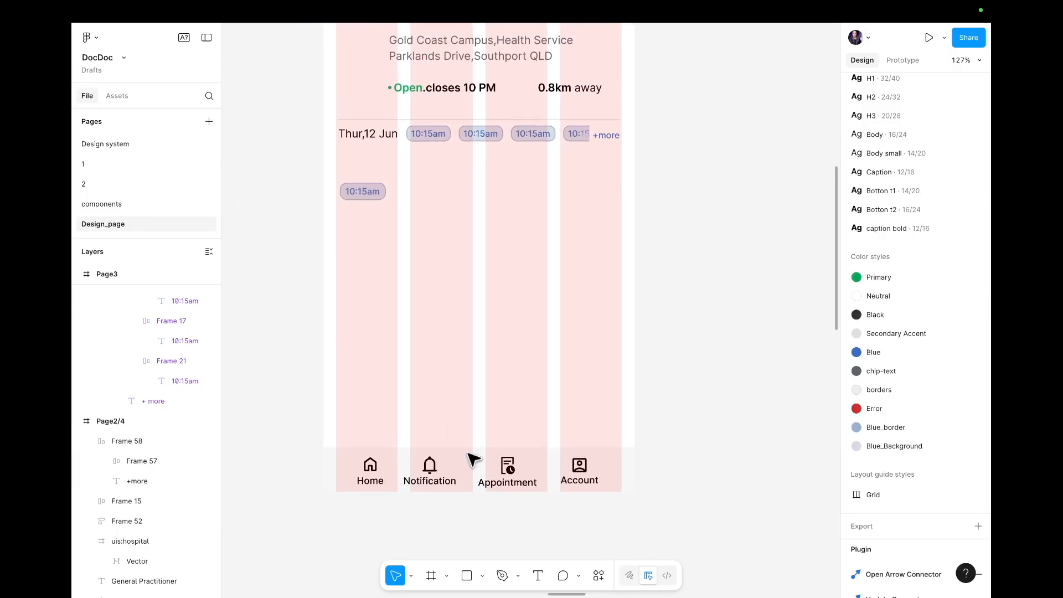
click(349, 131)
click(350, 130)
scroll(352, 130, up, 2)
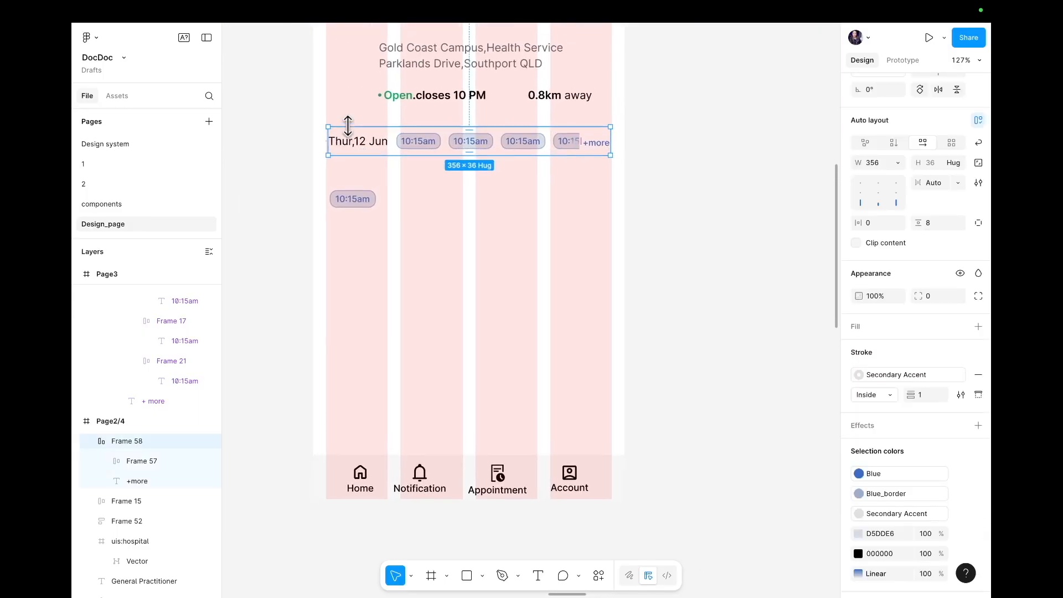
scroll(351, 131, up, 2)
scroll(351, 130, right, 1)
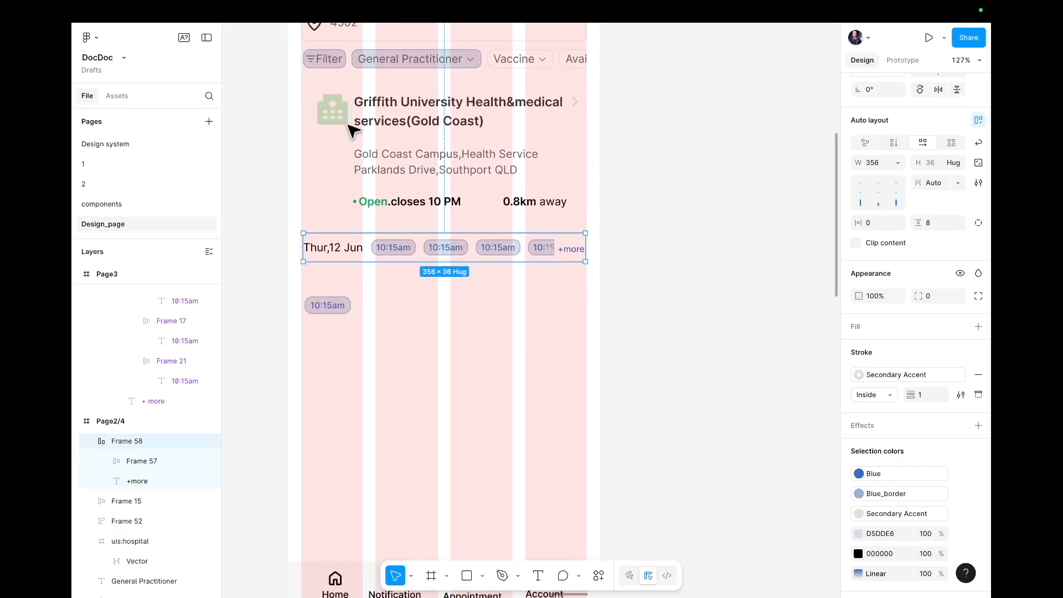
click(351, 128)
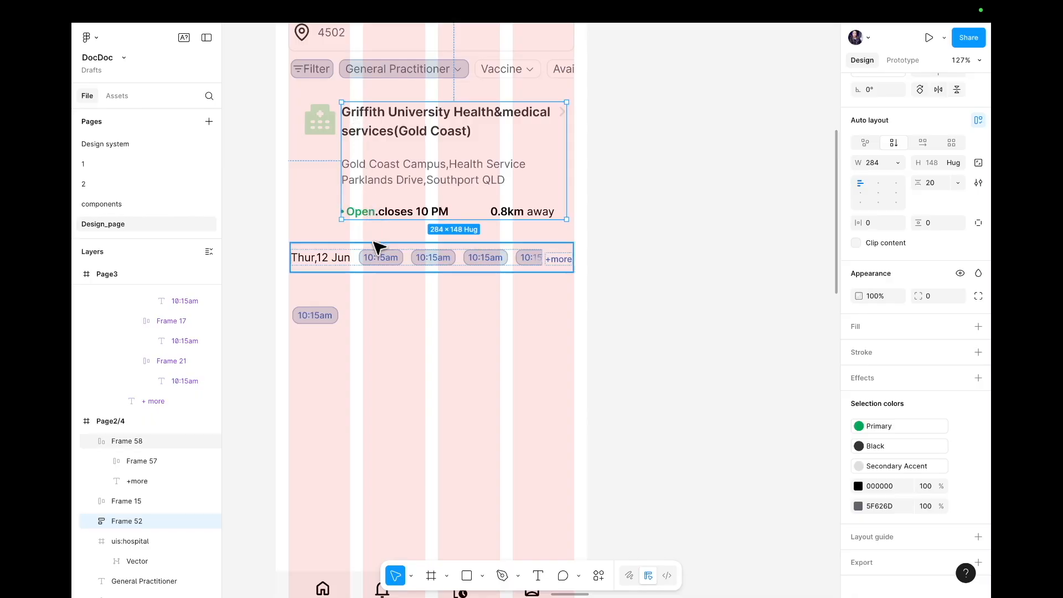
shift+click(382, 261)
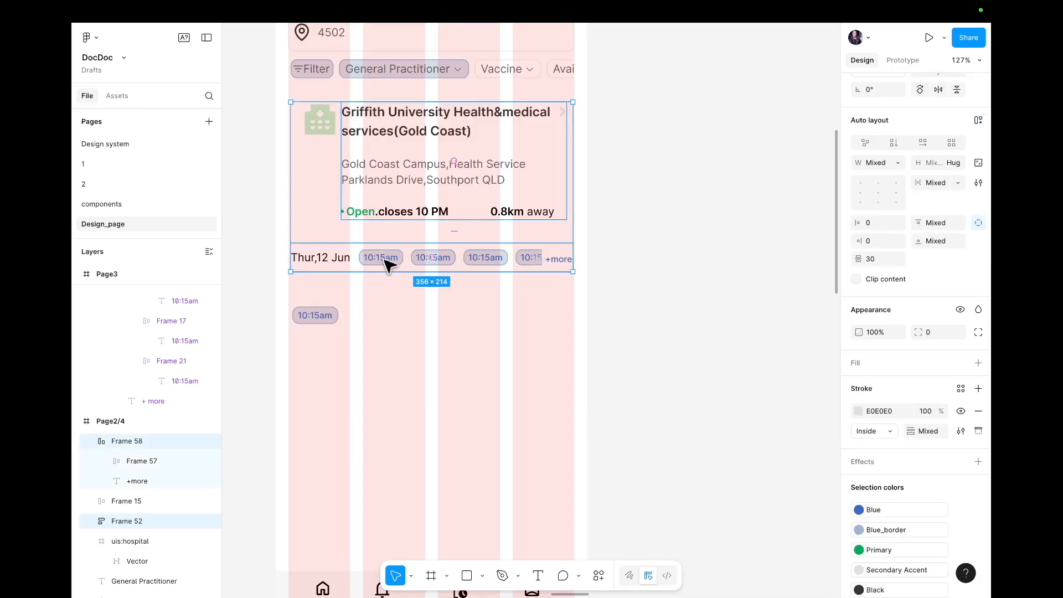
key(shift+a)
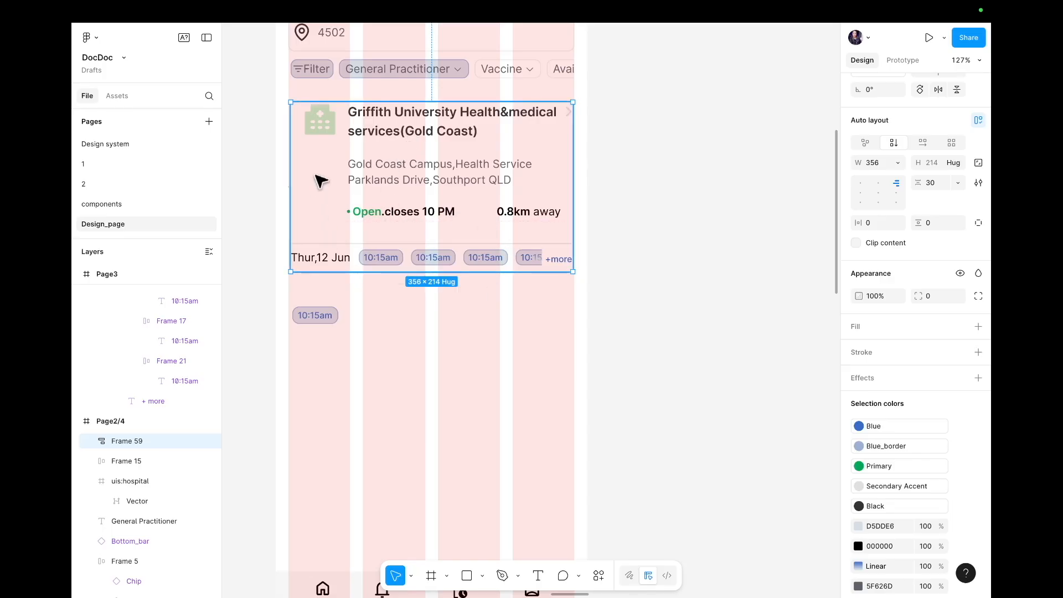
- Add a 1 px inside stroke in the Secondary Accent color style around the combined clinic card frame
scroll(425, 153, right, 2)
scroll(425, 153, left, 2)
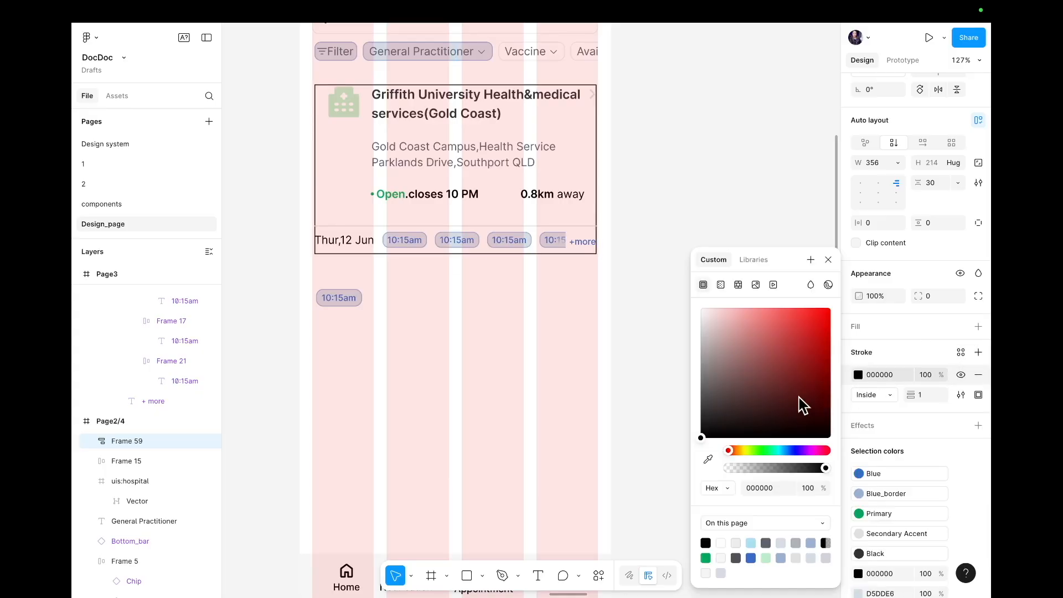
click(754, 260)
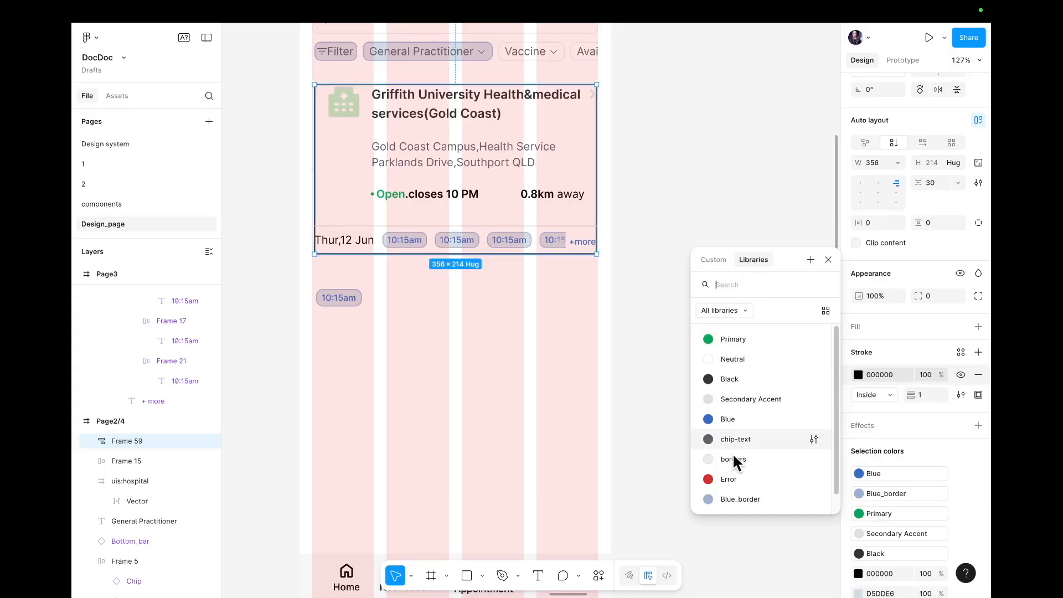
click(739, 394)
click(537, 450)
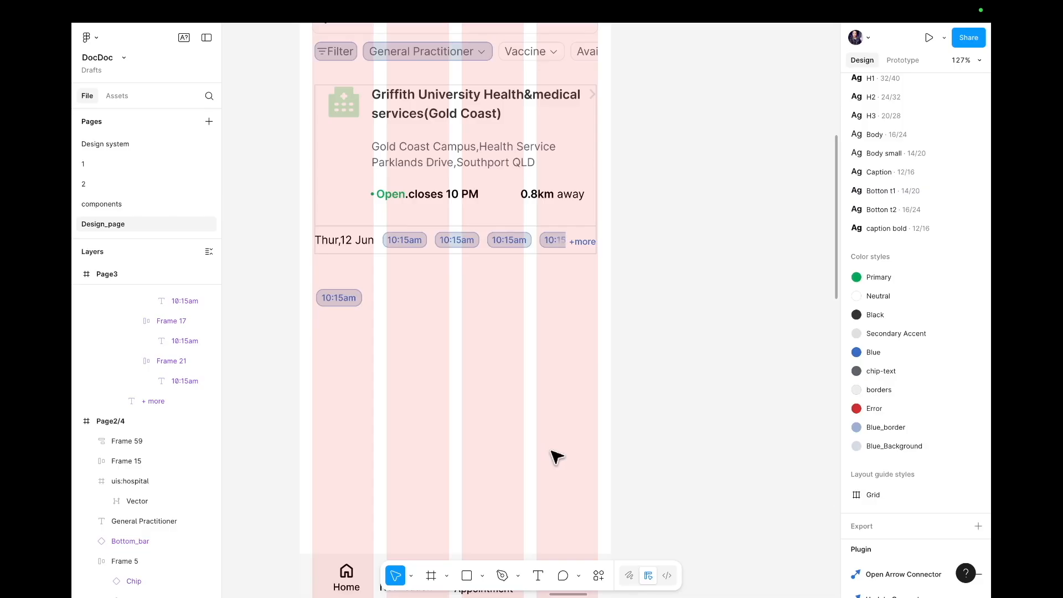
- Delete the stray 10:15am time chip below the clinic card on Page2/4
scroll(556, 456, down, 5)
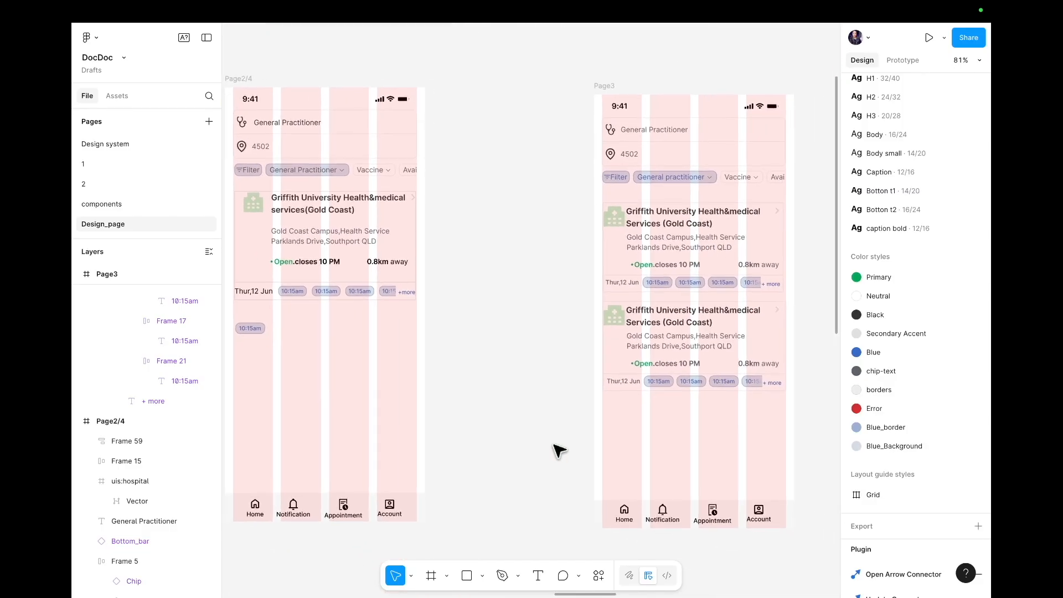
scroll(559, 450, left, 5)
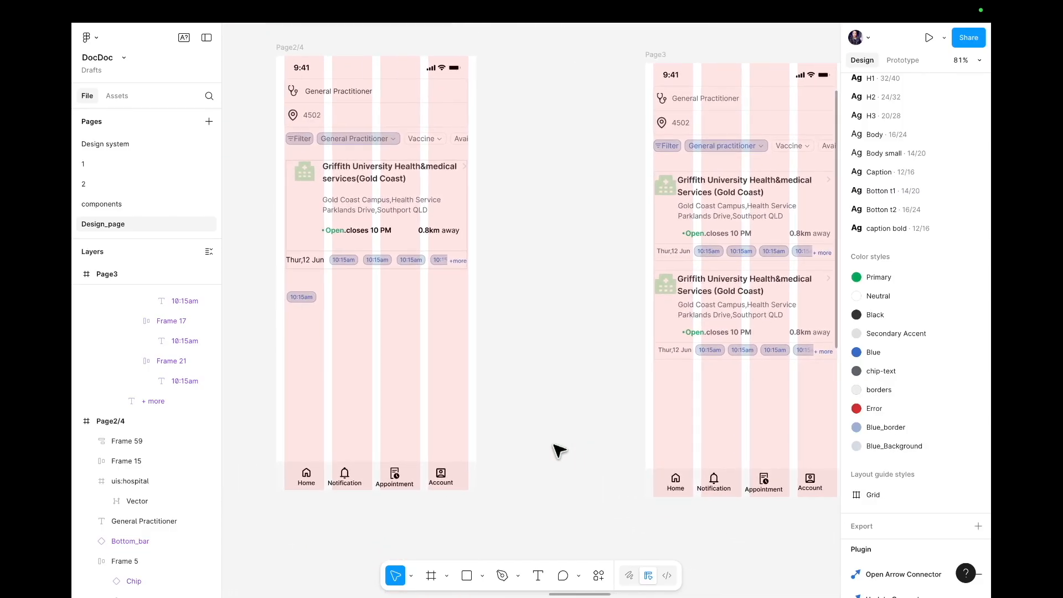
scroll(559, 450, left, 3)
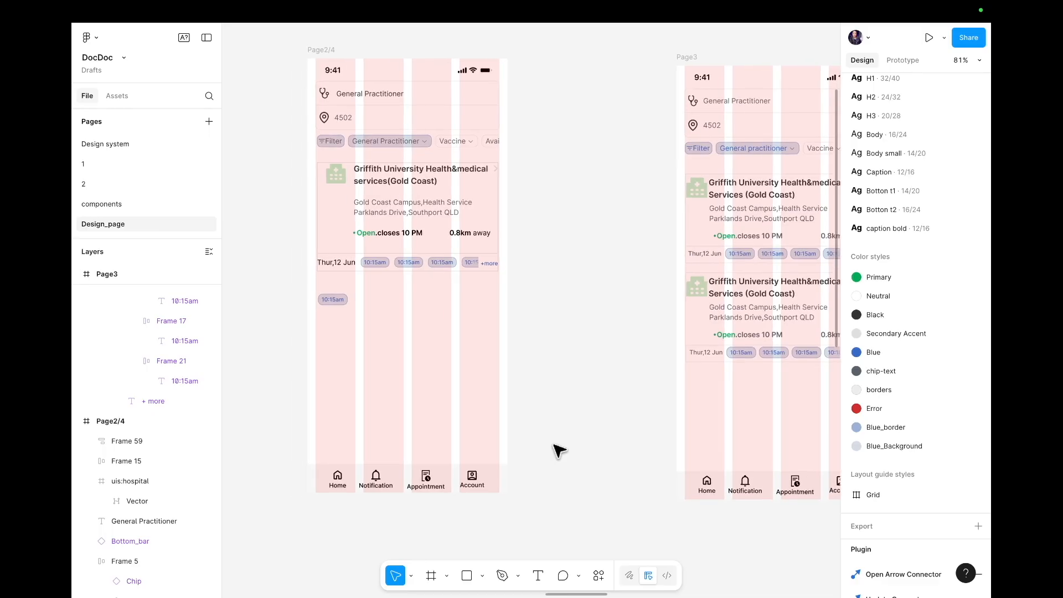
click(339, 302)
key(Delete)
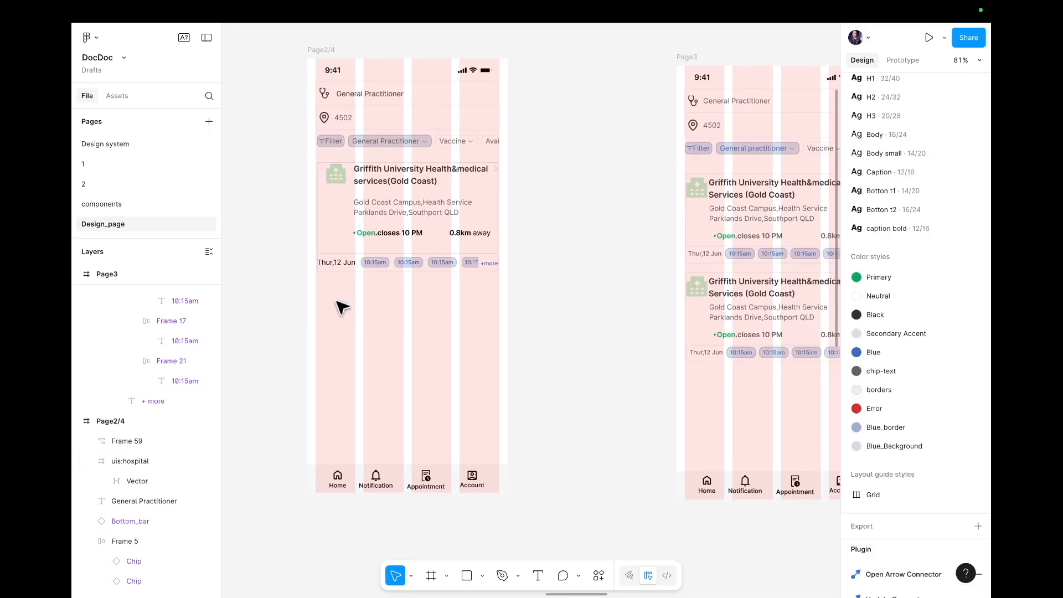
- Widen the clinic card on both sides to 361 so its edges meet the layout grid's outer columns
scroll(341, 305, up, 2)
scroll(341, 305, right, 3)
scroll(341, 307, up, 5)
scroll(341, 307, left, 5)
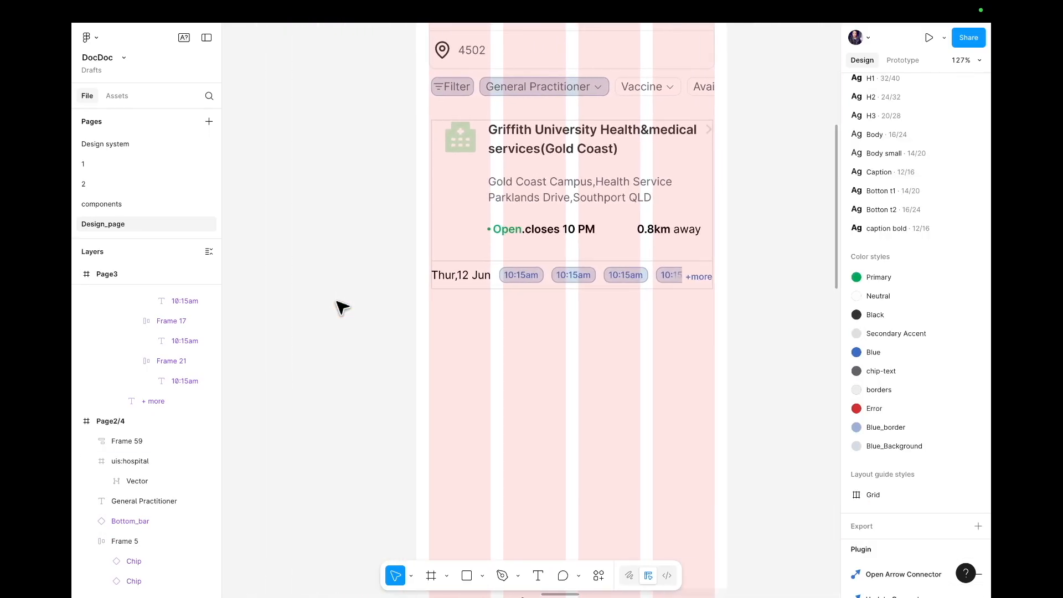
scroll(342, 308, up, 3)
scroll(342, 307, right, 2)
scroll(342, 307, right, 1)
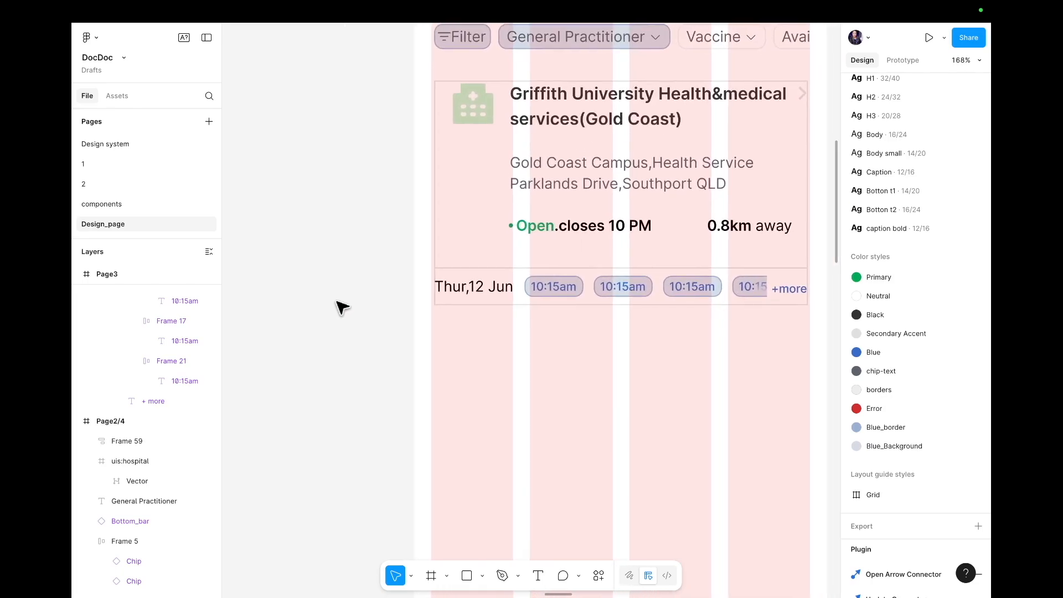
click(429, 178)
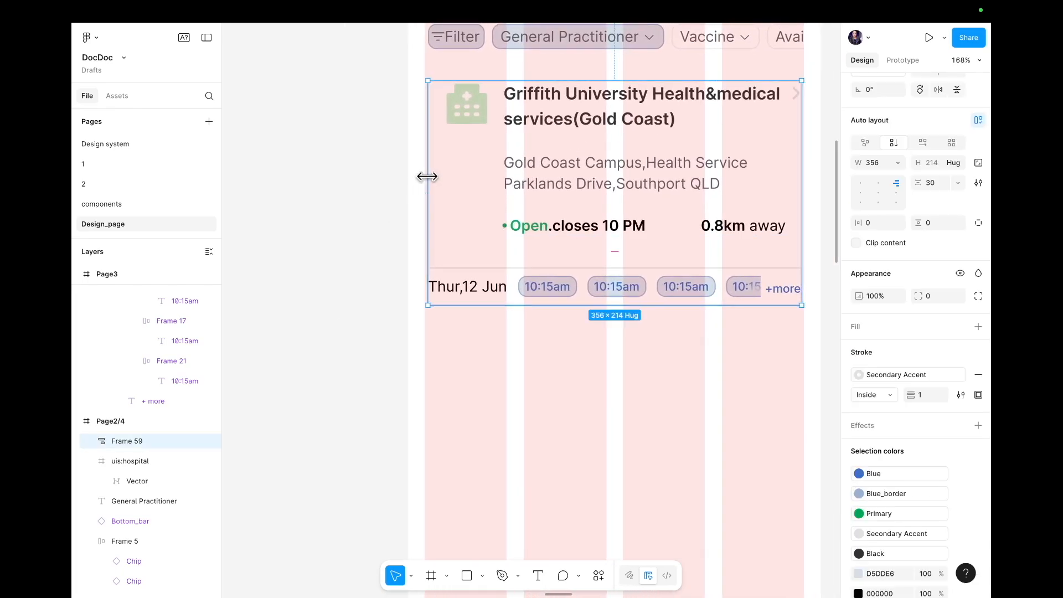
drag(425, 176, 423, 177)
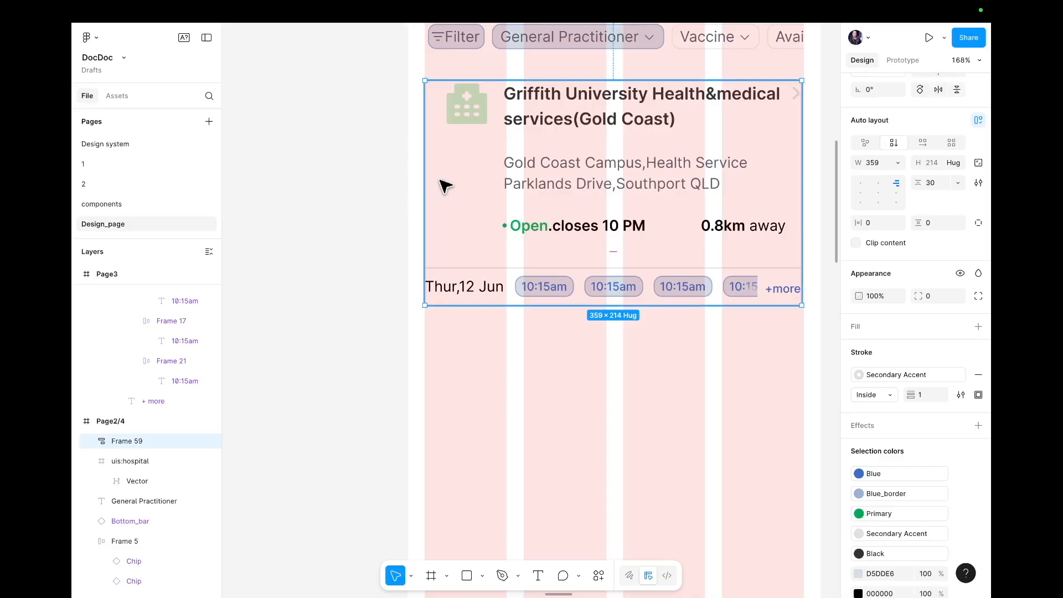
scroll(442, 184, right, 5)
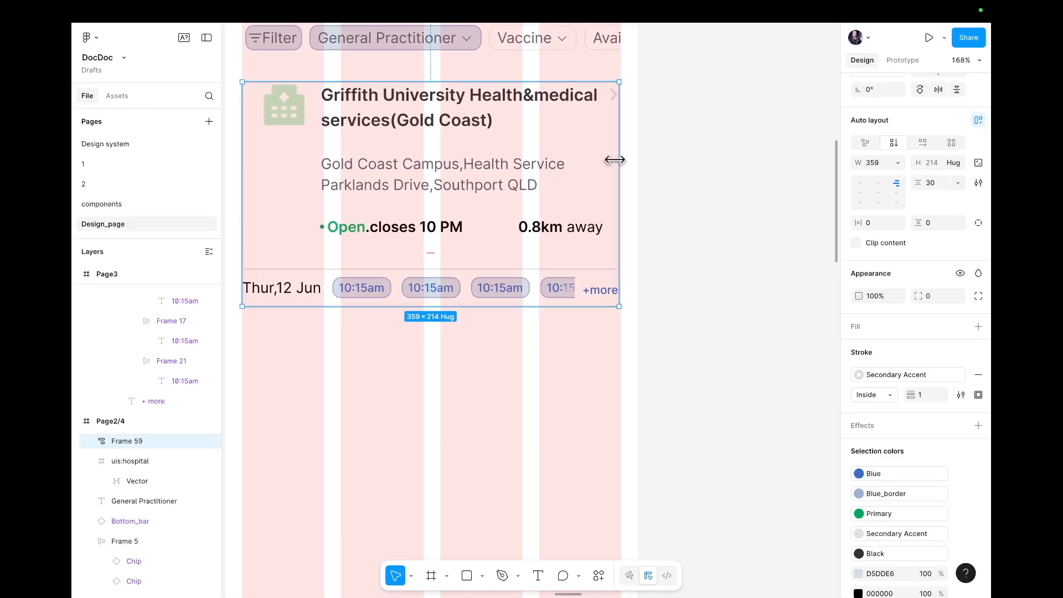
scroll(615, 160, up, 5)
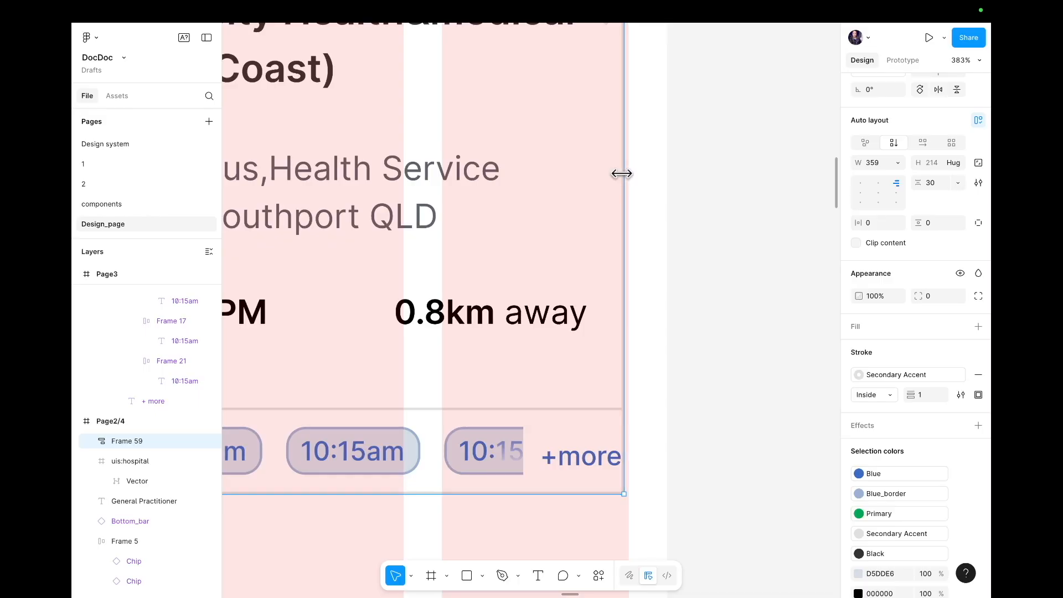
drag(626, 173, 627, 173)
click(726, 182)
scroll(724, 186, down, 5)
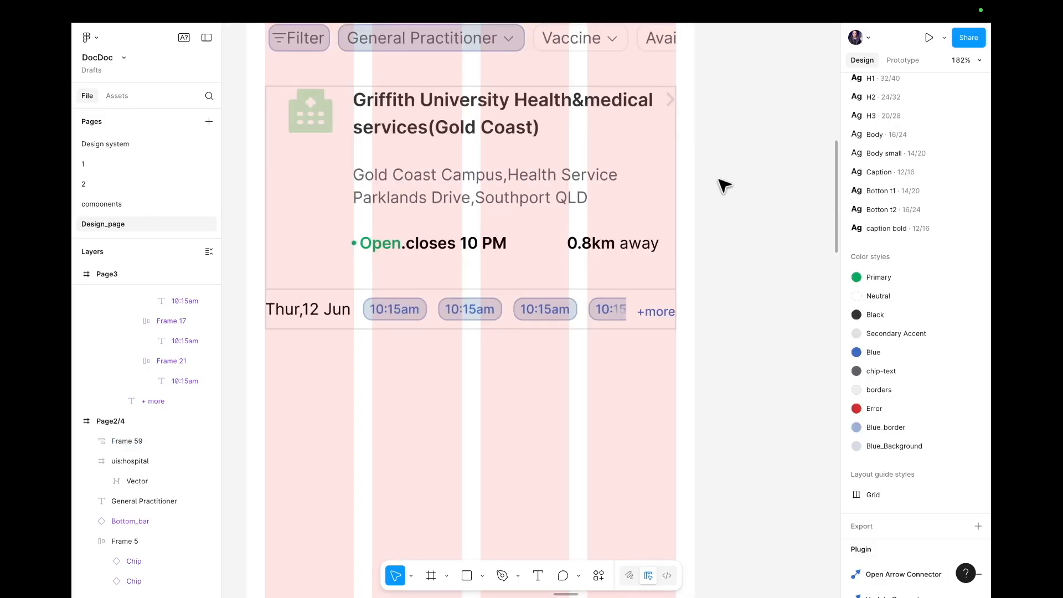
- Duplicate the clinic card frame directly below the original, aligned with it at X 16, Y 433
scroll(723, 185, up, 2)
scroll(724, 185, left, 2)
scroll(724, 185, down, 1)
scroll(724, 186, down, 2)
click(486, 249)
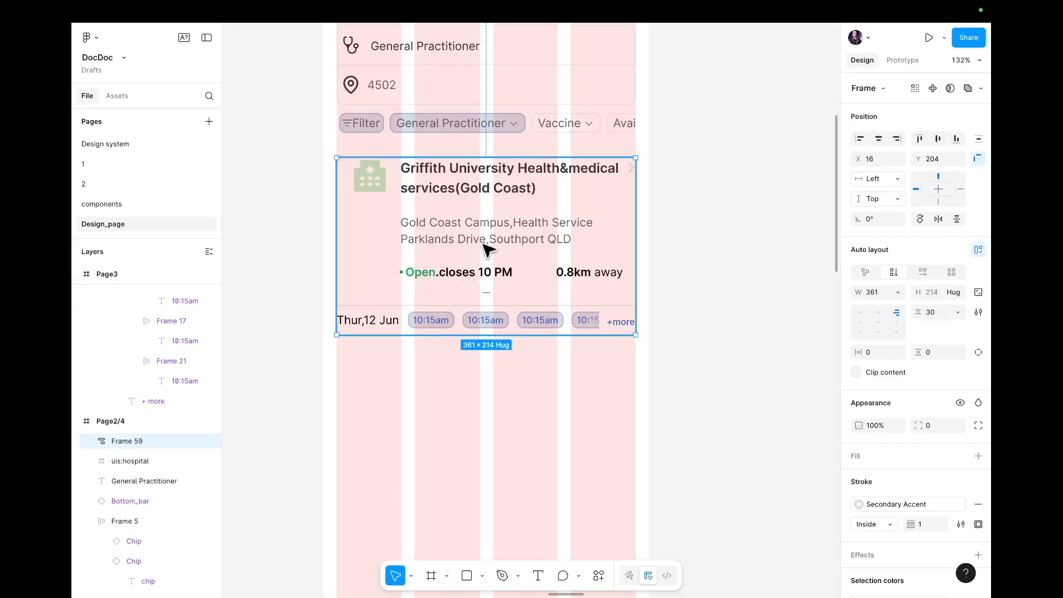
click(597, 377)
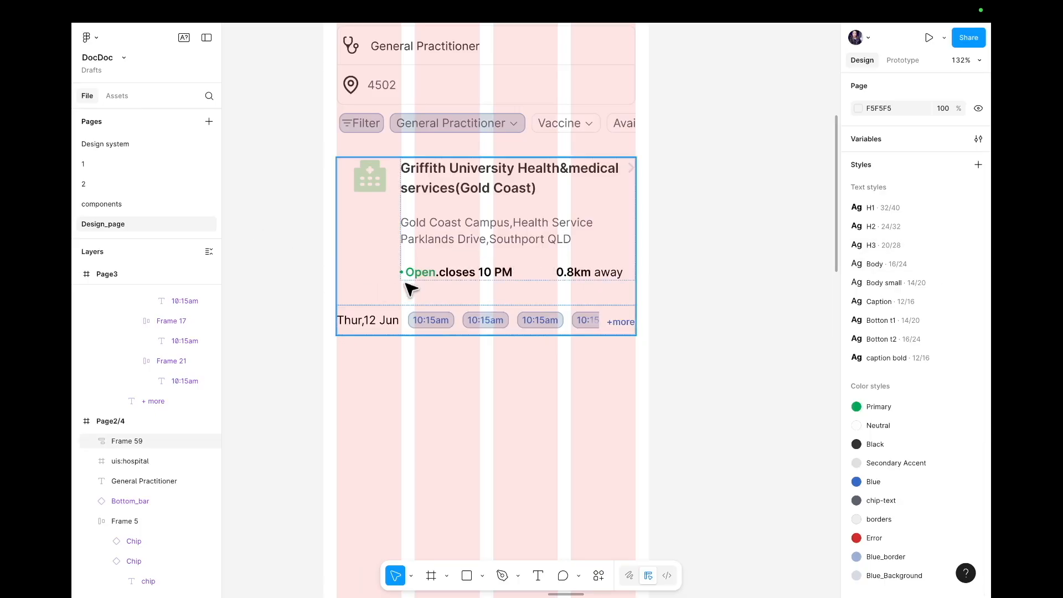
click(426, 268)
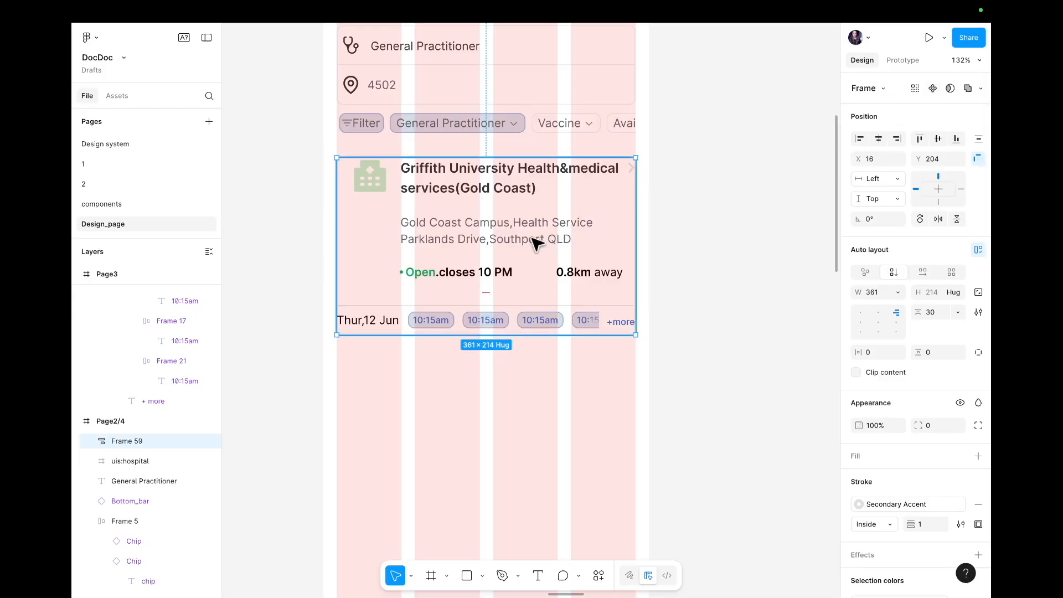
drag(536, 244, 537, 433)
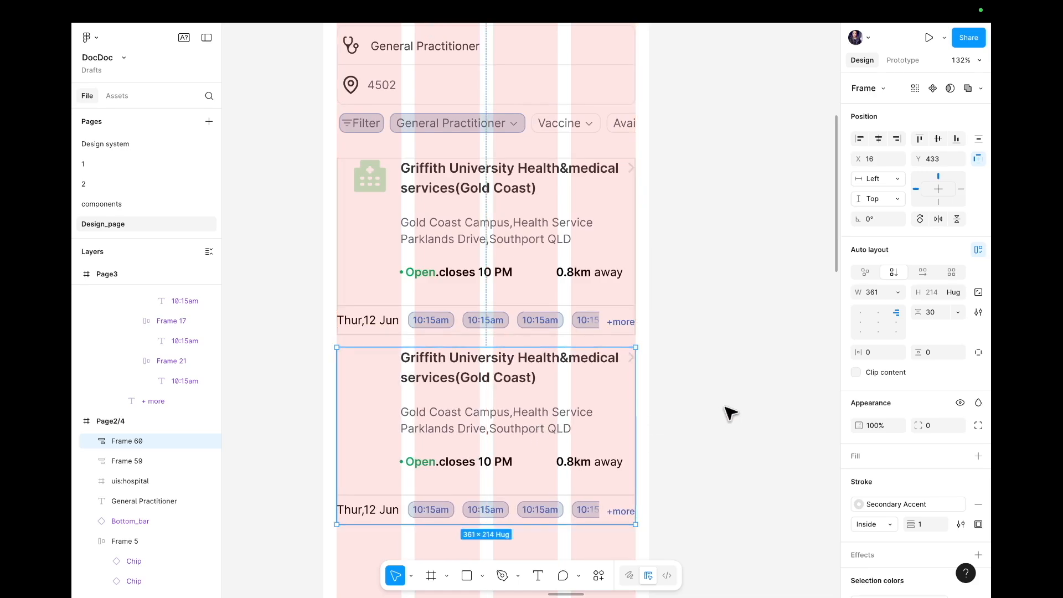
click(726, 410)
scroll(725, 411, down, 4)
scroll(730, 413, up, 2)
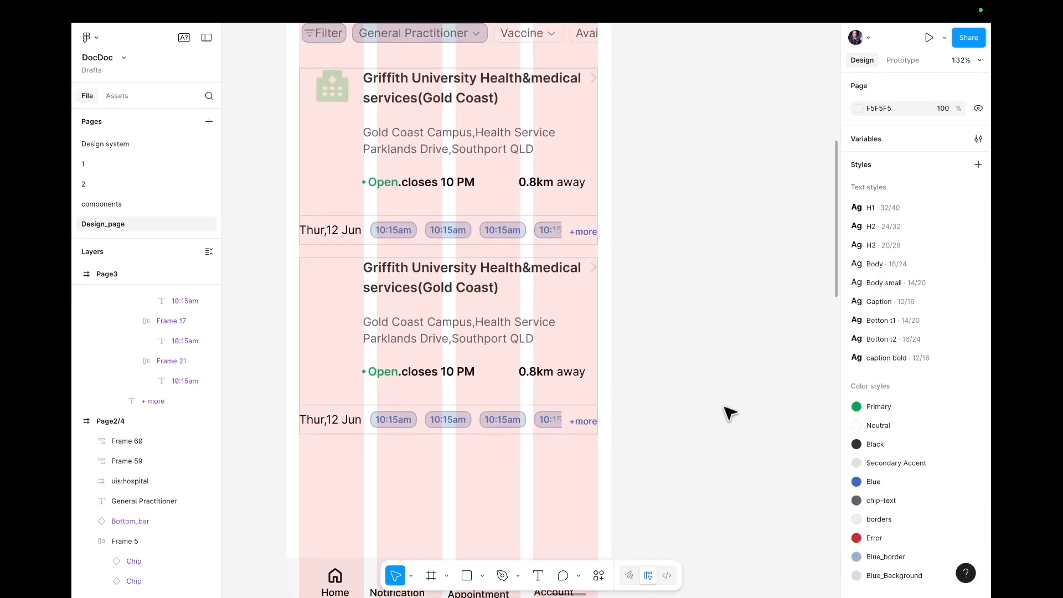
scroll(420, 137, up, 1)
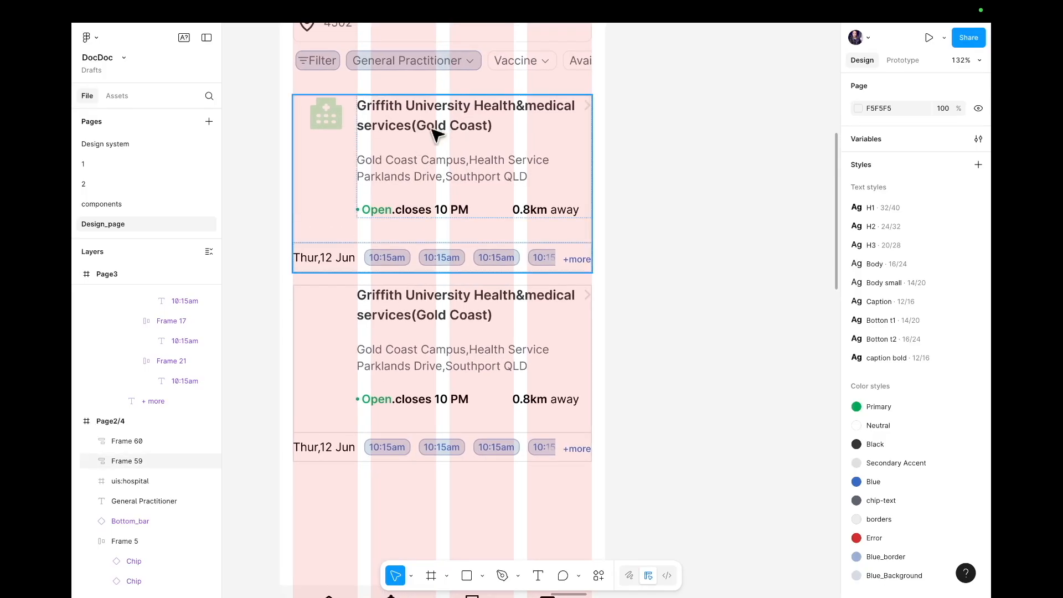
- Examine the clinic result cards on the Page2/4 screen and the neighbouring Page3 screen
double_click(416, 171)
double_click(416, 171)
double_click(416, 171)
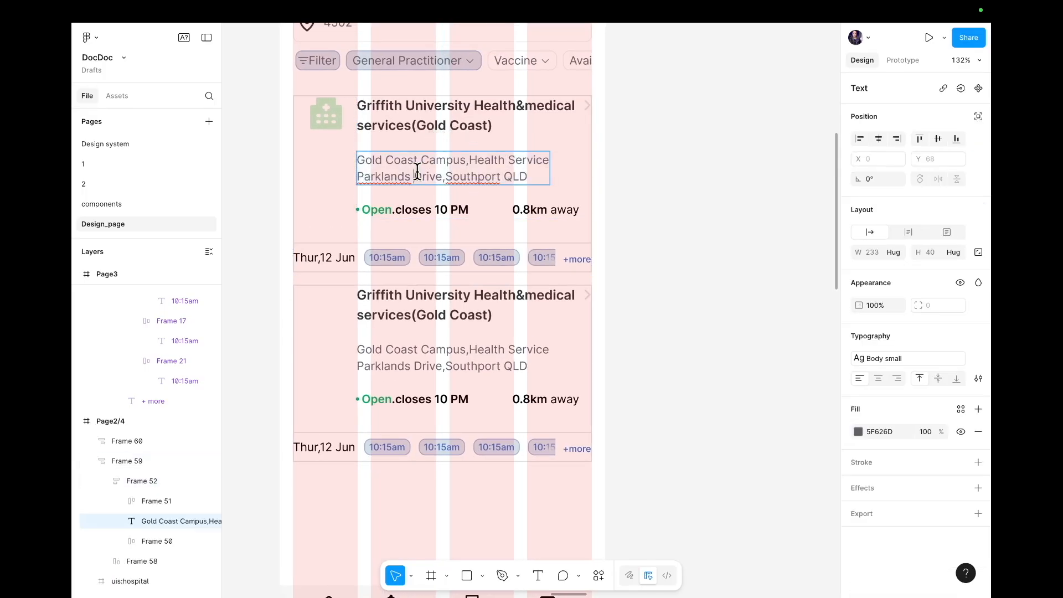
scroll(423, 213, down, 3)
scroll(424, 213, left, 2)
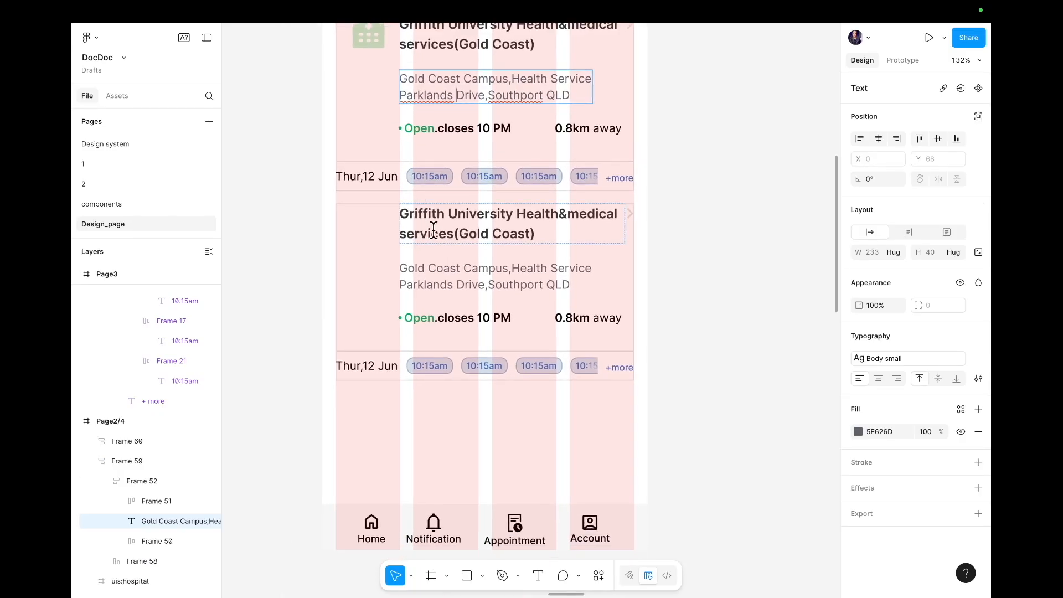
scroll(433, 229, down, 3)
scroll(445, 225, up, 2)
scroll(443, 220, down, 3)
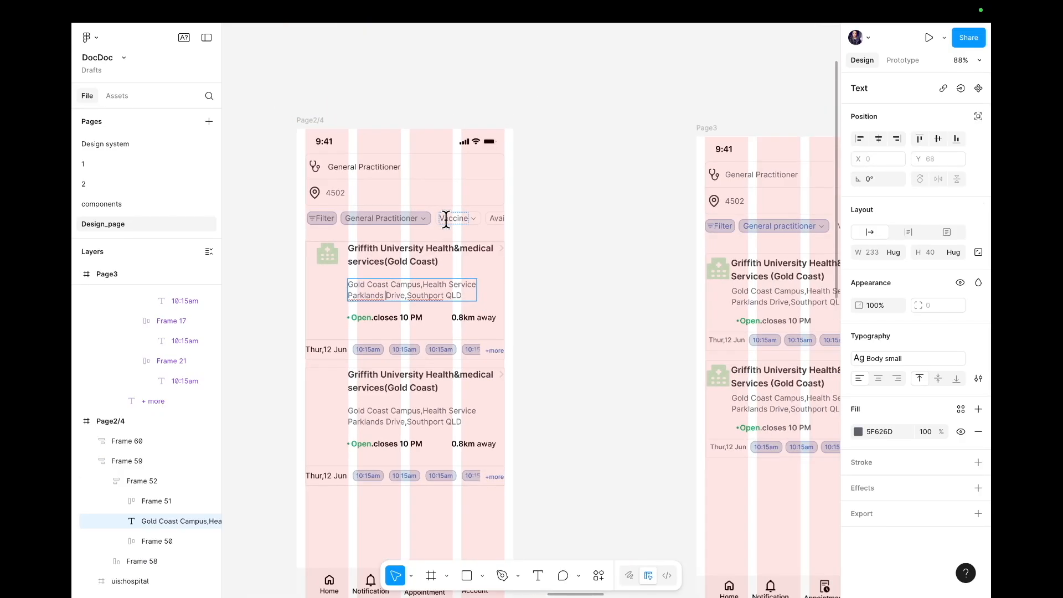
scroll(445, 218, left, 2)
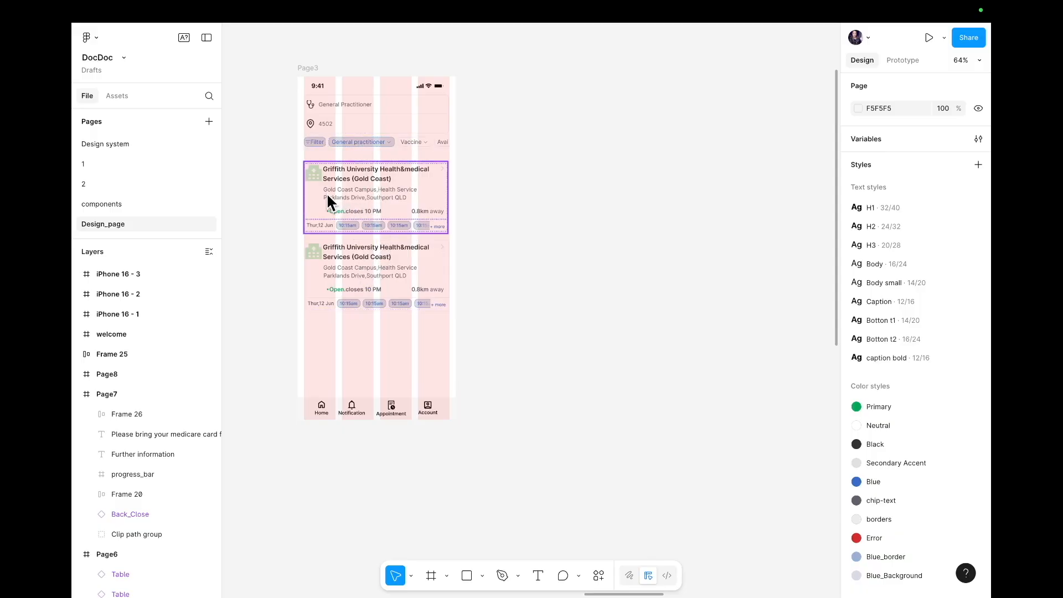
- Add a new 393 × 852 iPhone 16 frame beside the page4 screen
scroll(342, 197, down, 15)
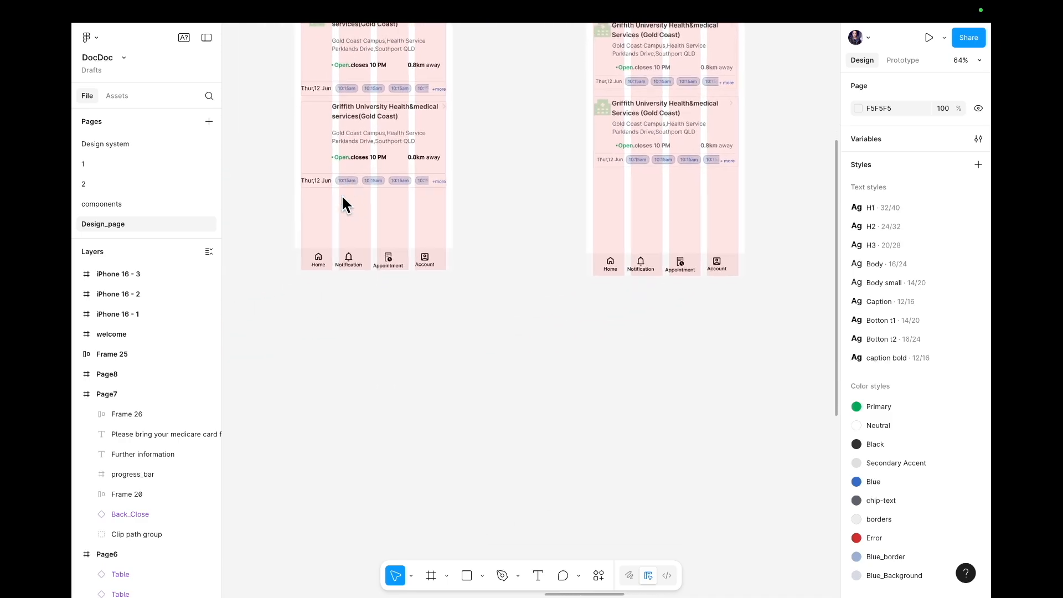
scroll(342, 197, down, 10)
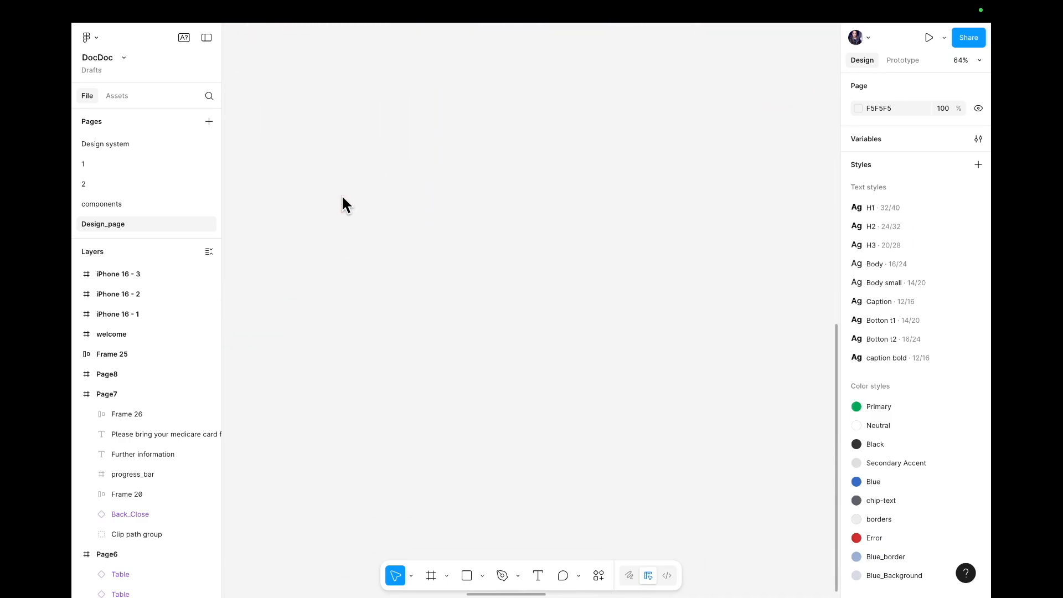
scroll(342, 197, down, 1)
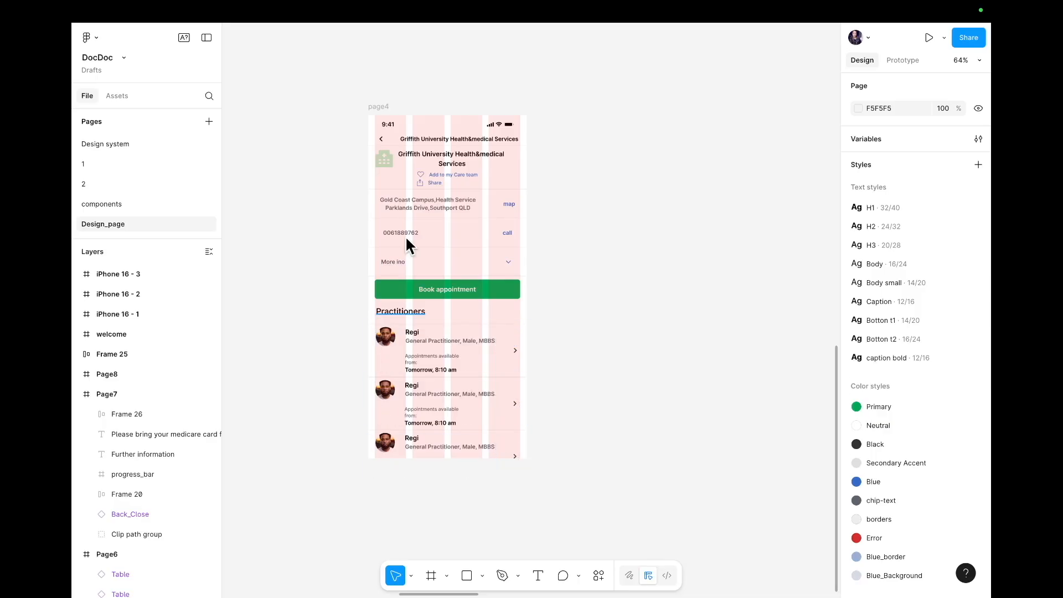
scroll(428, 192, right, 3)
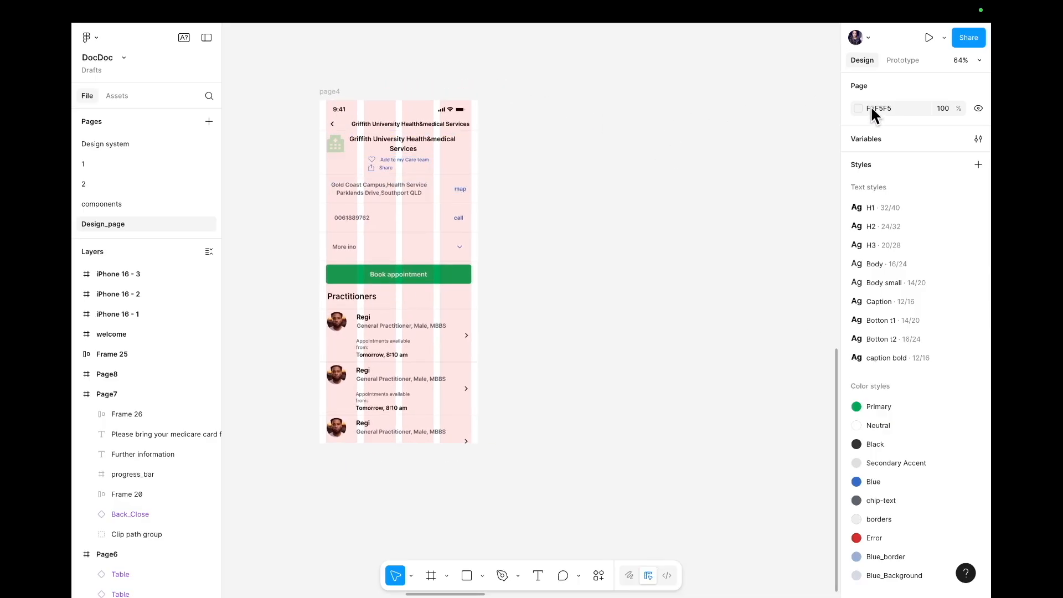
key(f)
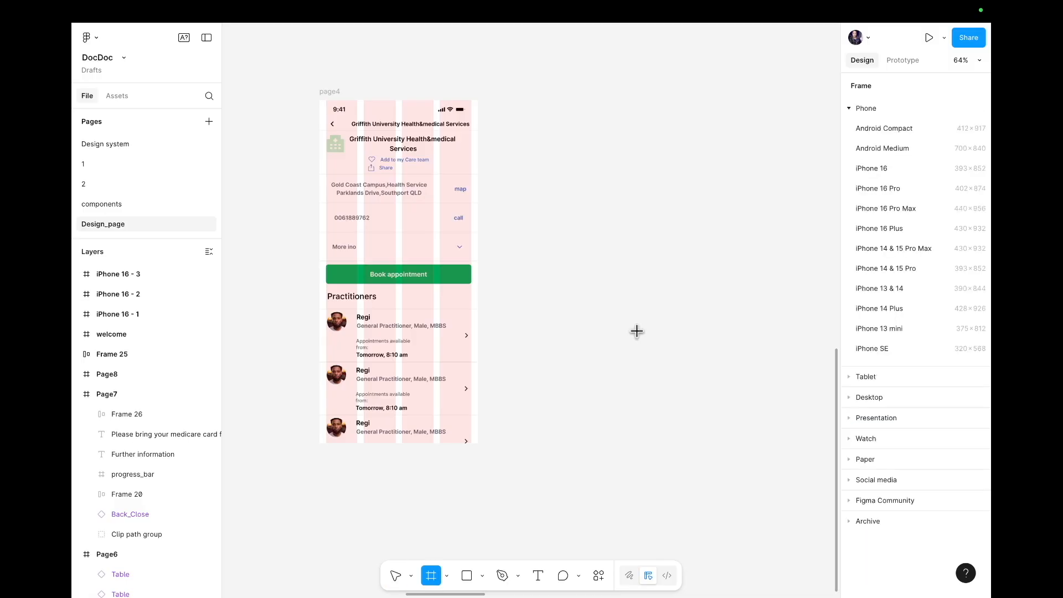
click(885, 169)
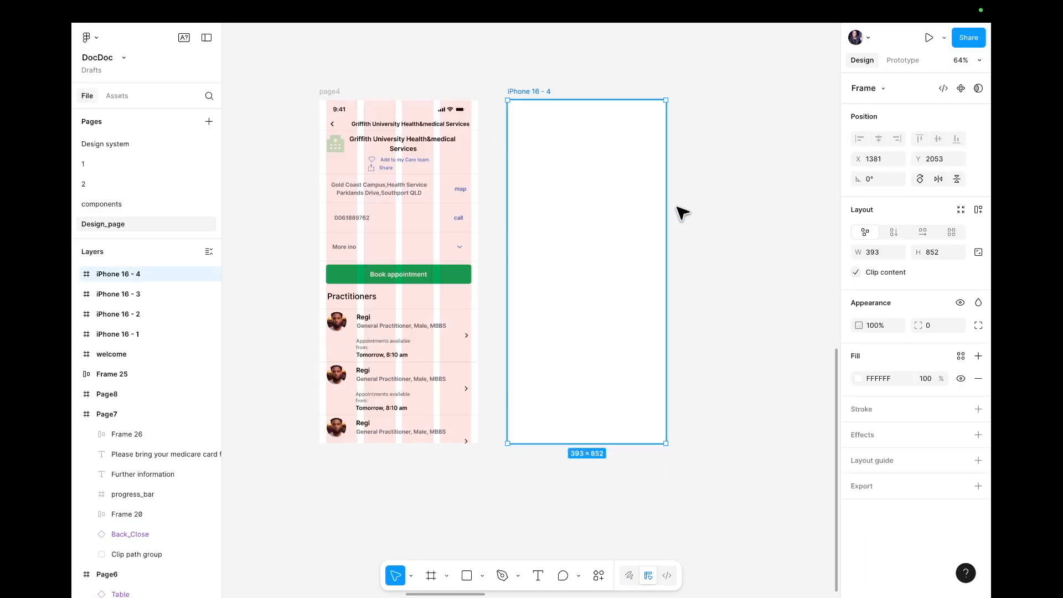
click(759, 224)
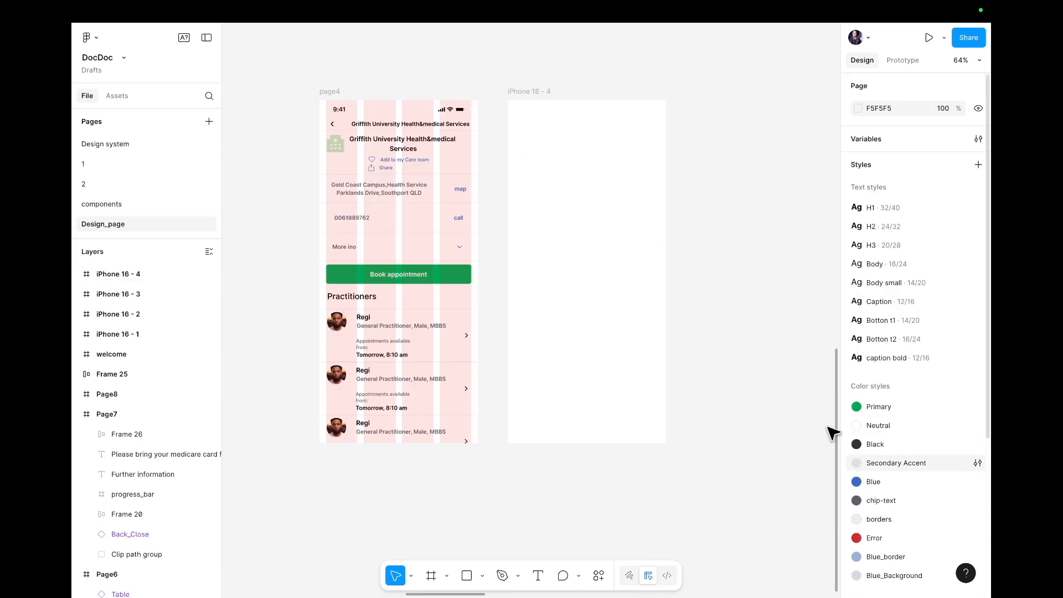
- Apply the saved Grid layout guide style to the new iPhone 16 - 4 frame
click(661, 334)
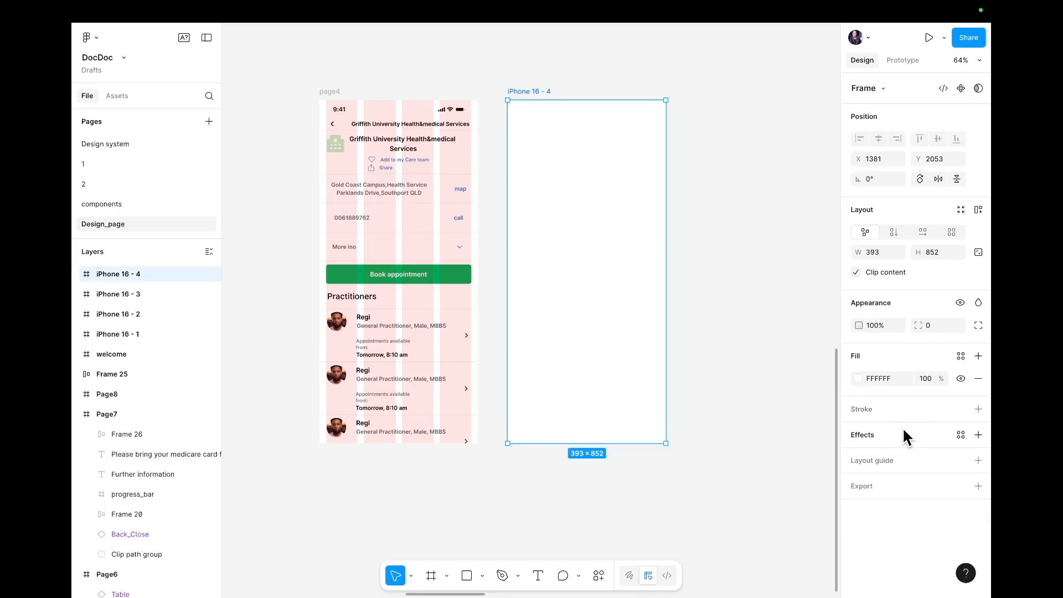
click(961, 461)
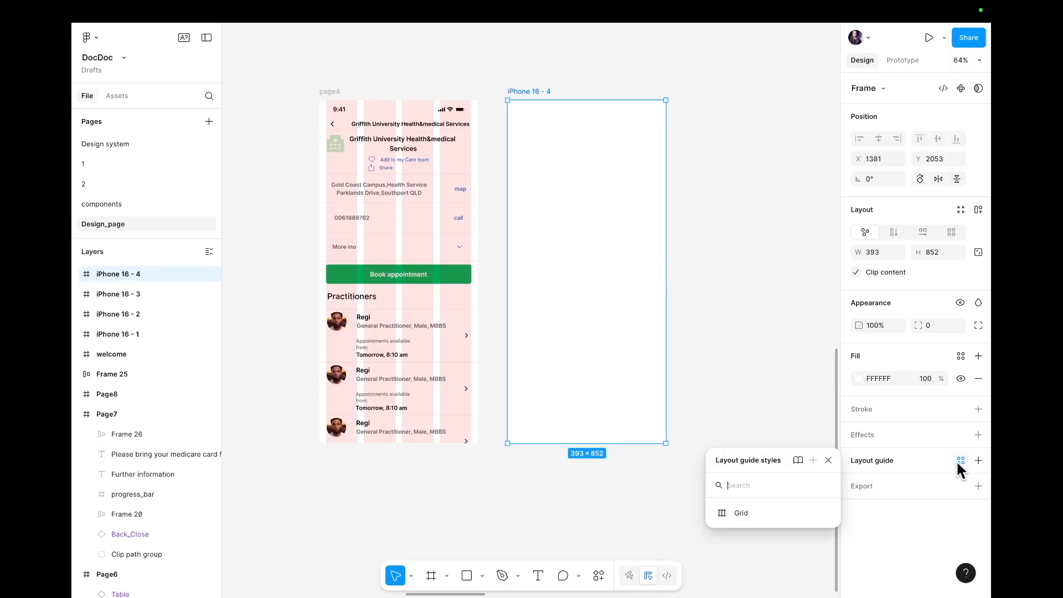
click(773, 510)
click(766, 489)
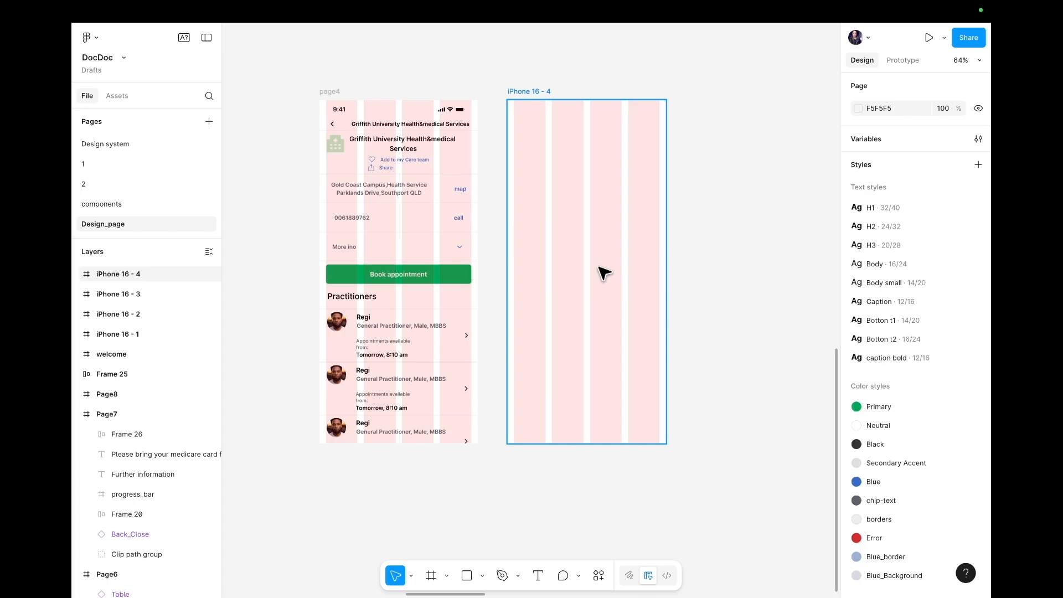
click(427, 112)
drag(427, 114, 612, 113)
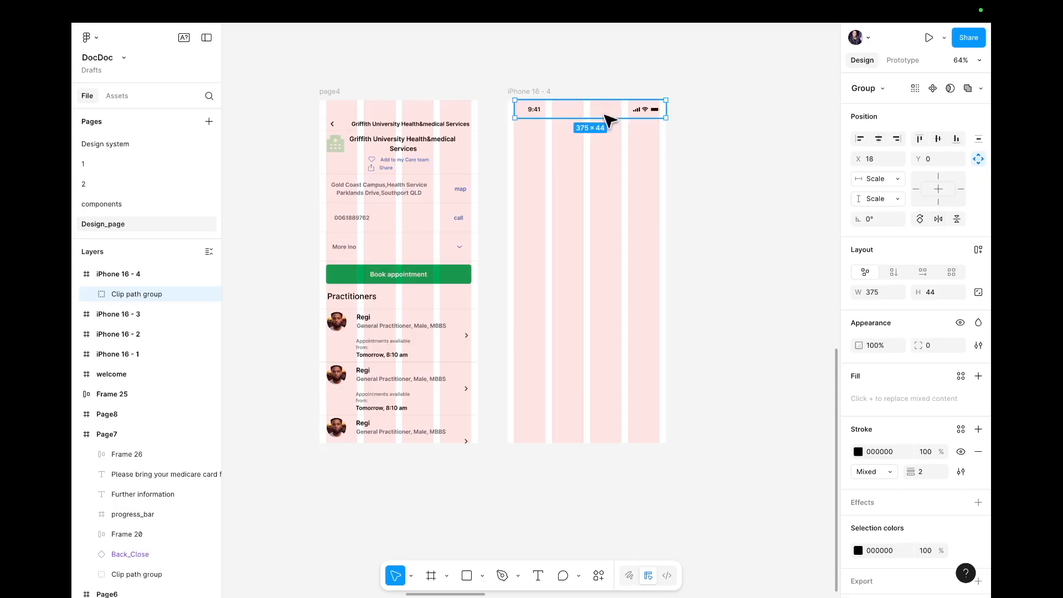
key(ctrl+z)
- Copy the status bar group from page4 to the top of the iPhone 16 - 4 frame
click(424, 110)
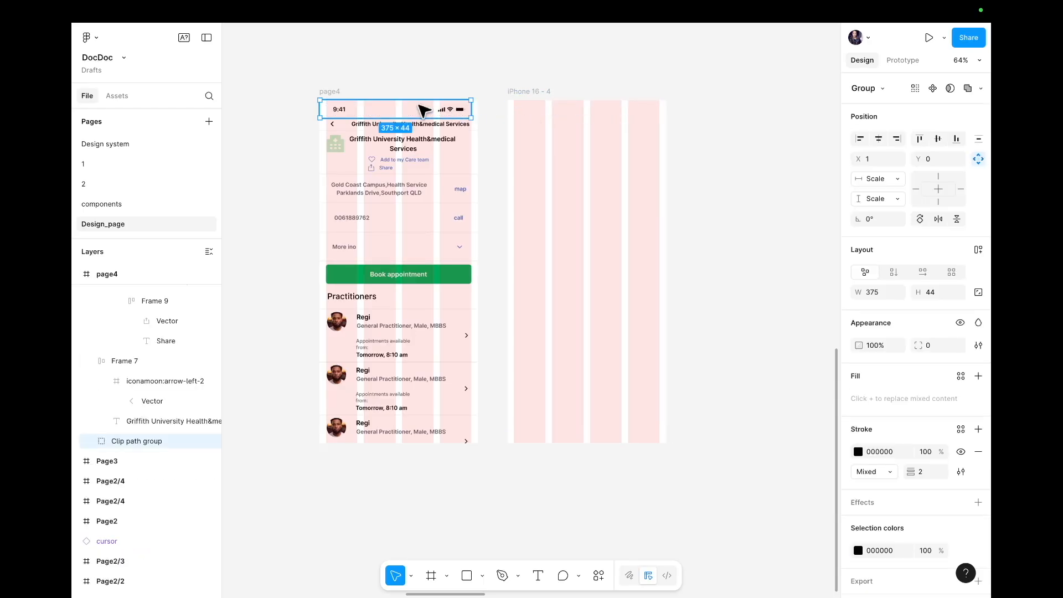
drag(421, 108, 611, 107)
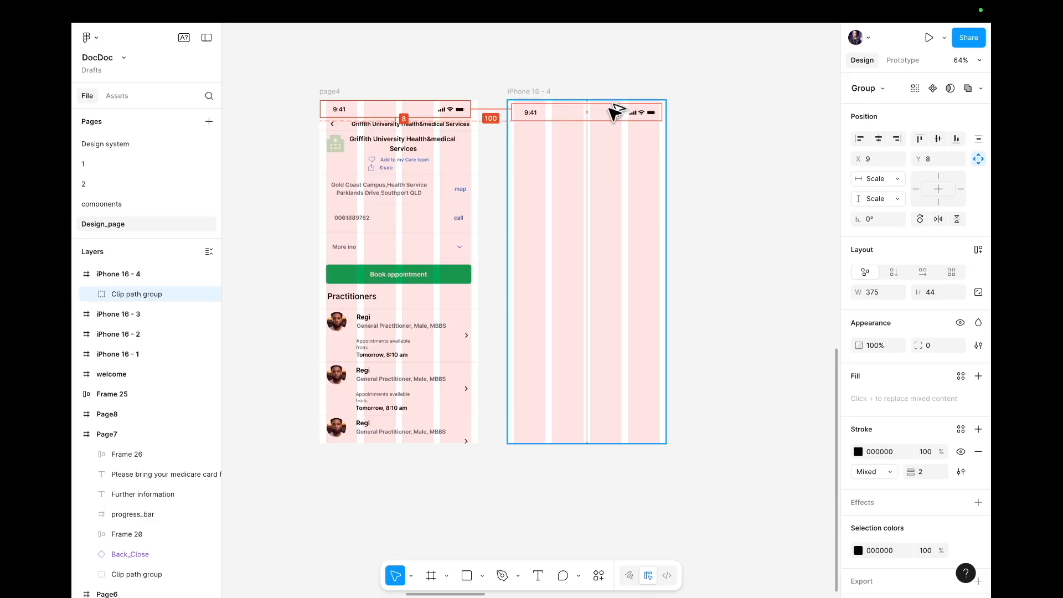
click(723, 107)
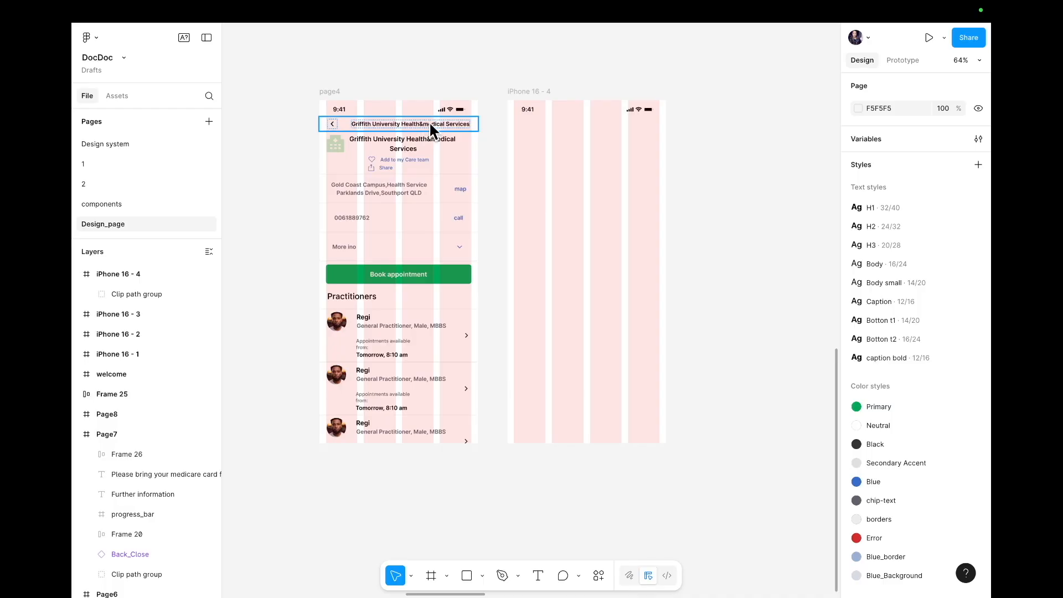
- Add the title text "Grigffith university Health&medical Servoces" below the new frame's status bar, at about X 28, Y 67
key(t)
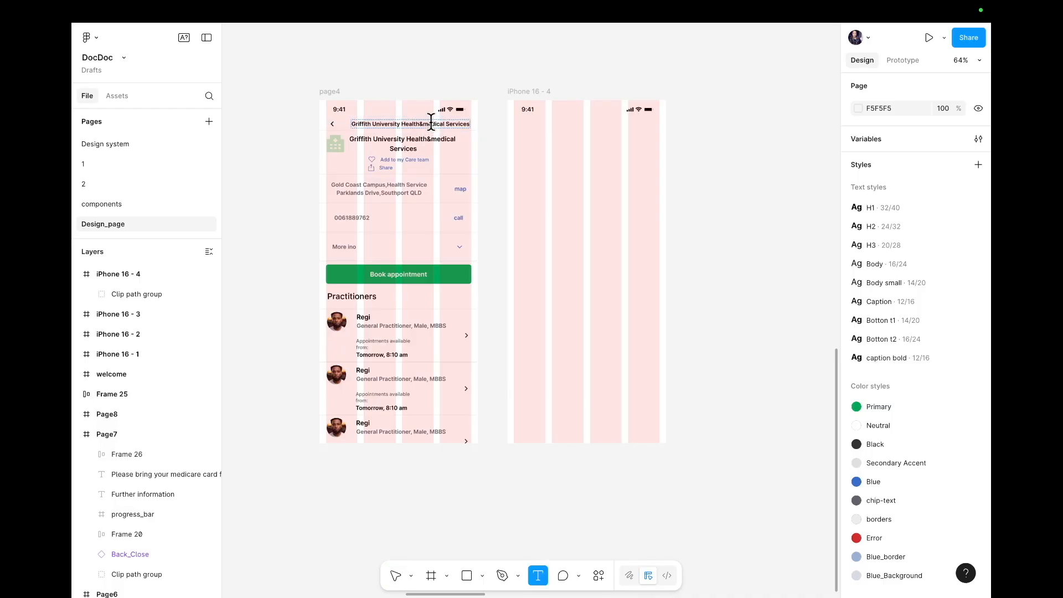
click(543, 129)
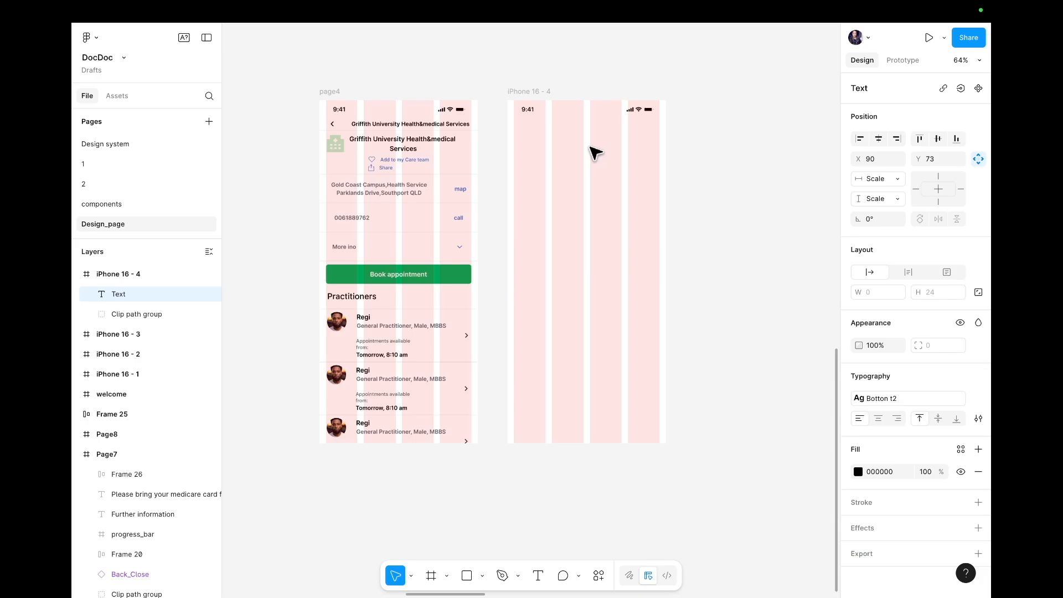
text(Grigffith univer)
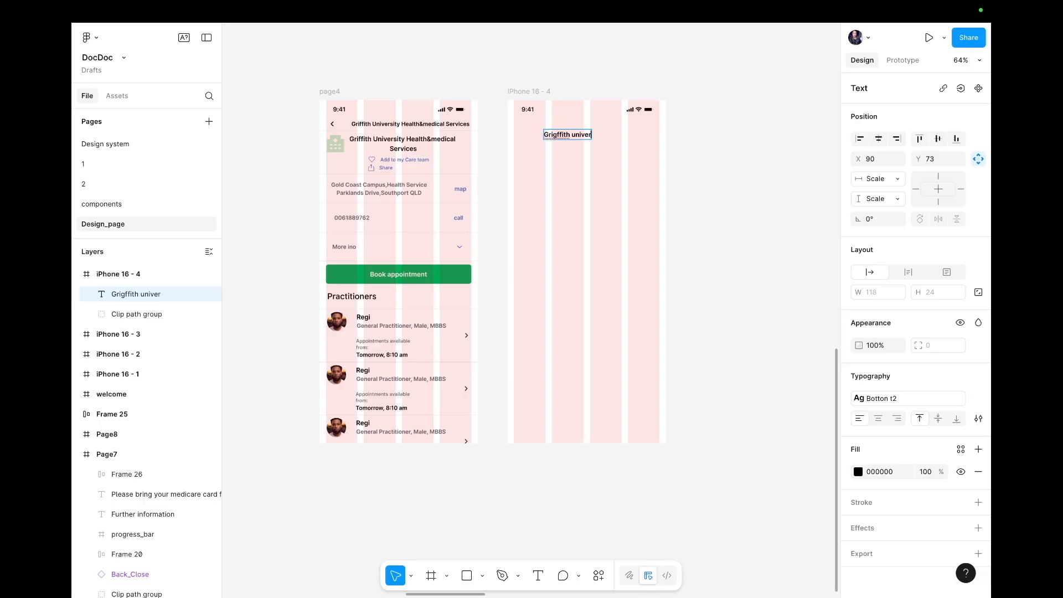
text(Health&medical Ser)
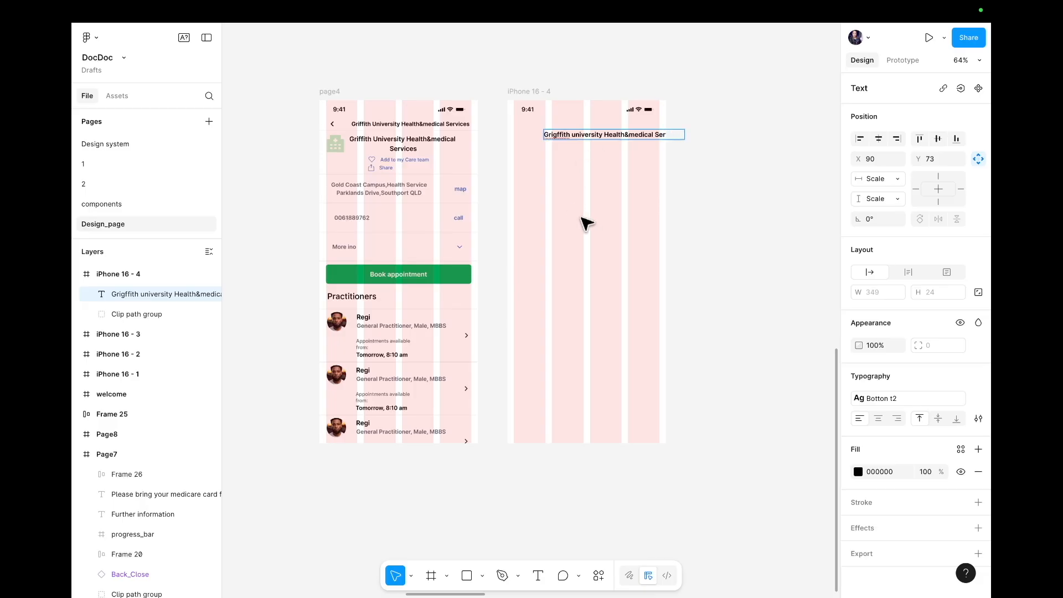
key(Escape)
drag(595, 140, 573, 138)
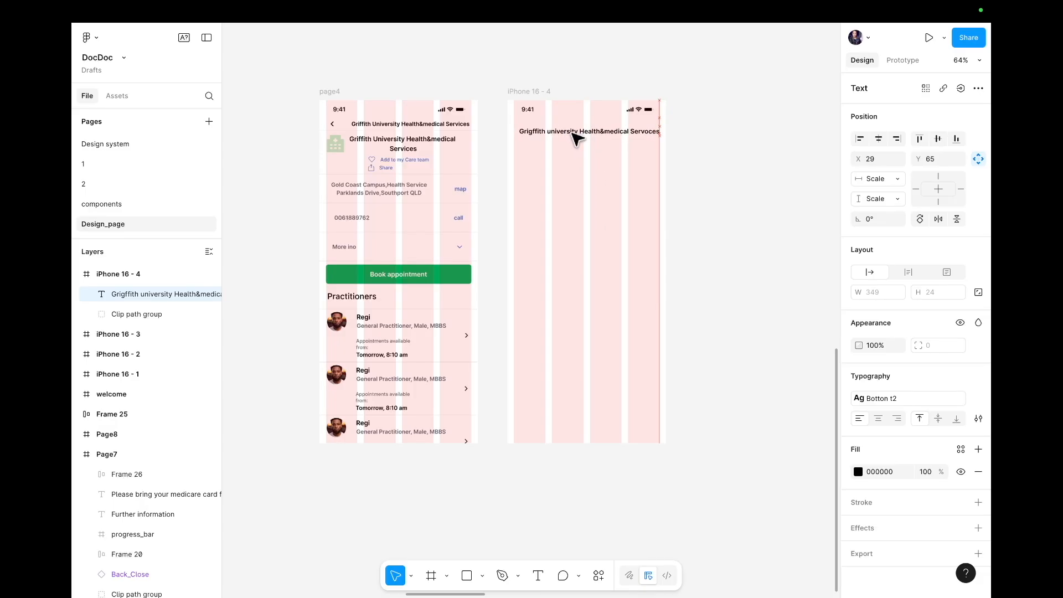
- Correct the first word of the new frame's title to "Griffith"
double_click(574, 133)
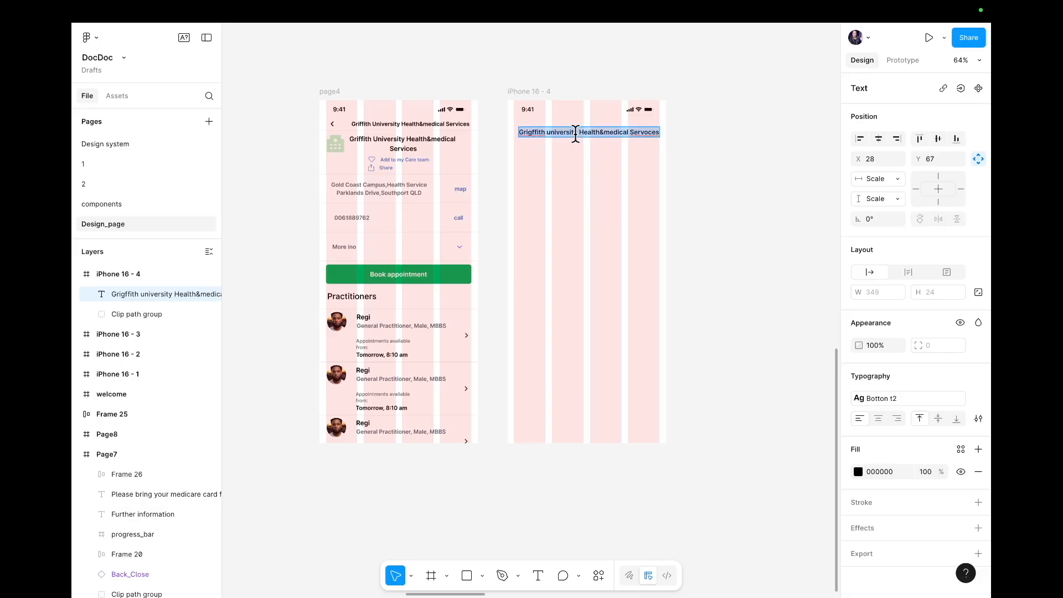
double_click(527, 132)
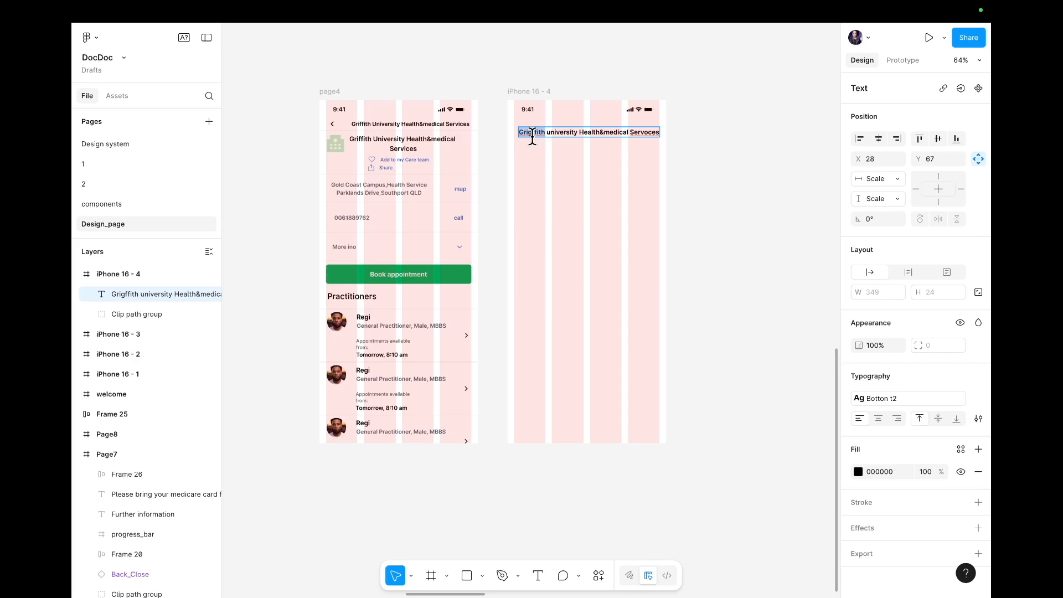
text(Griffith)
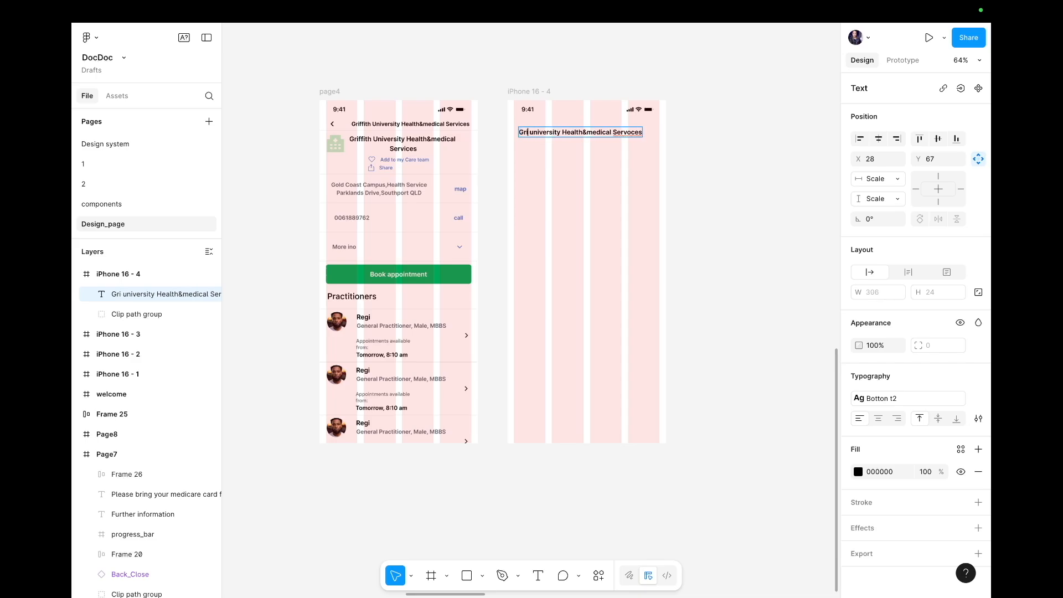
click(554, 188)
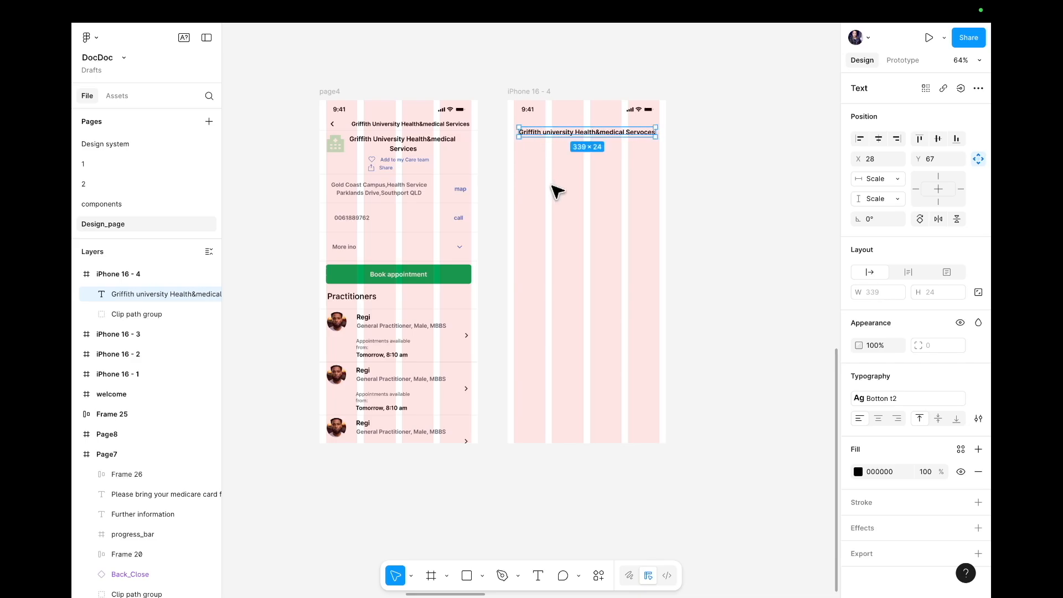
- Apply the Botton t1 text style to the title and move it to about X 64, Y 62
double_click(581, 132)
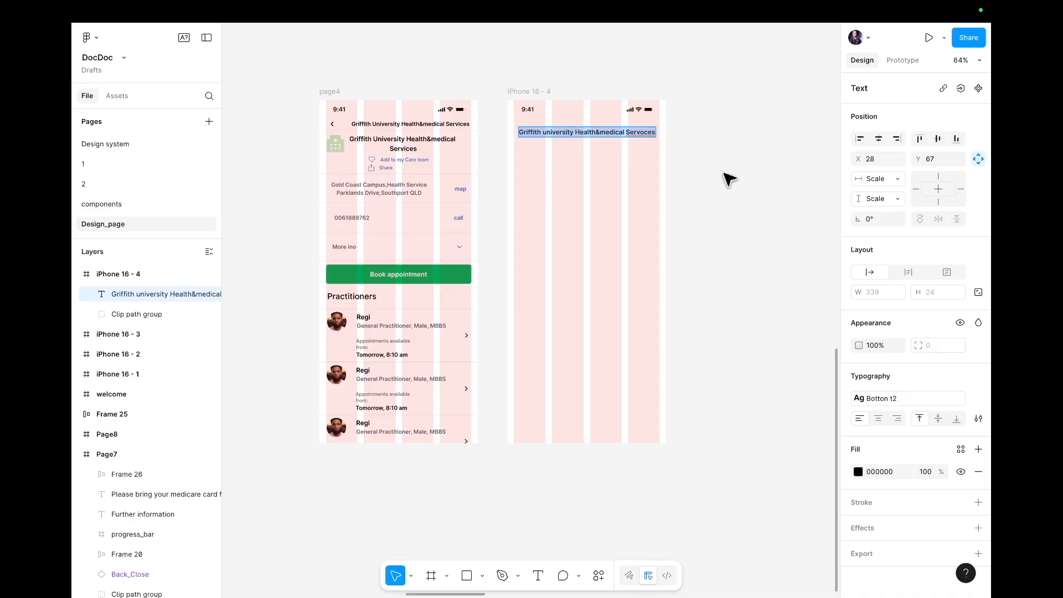
click(874, 401)
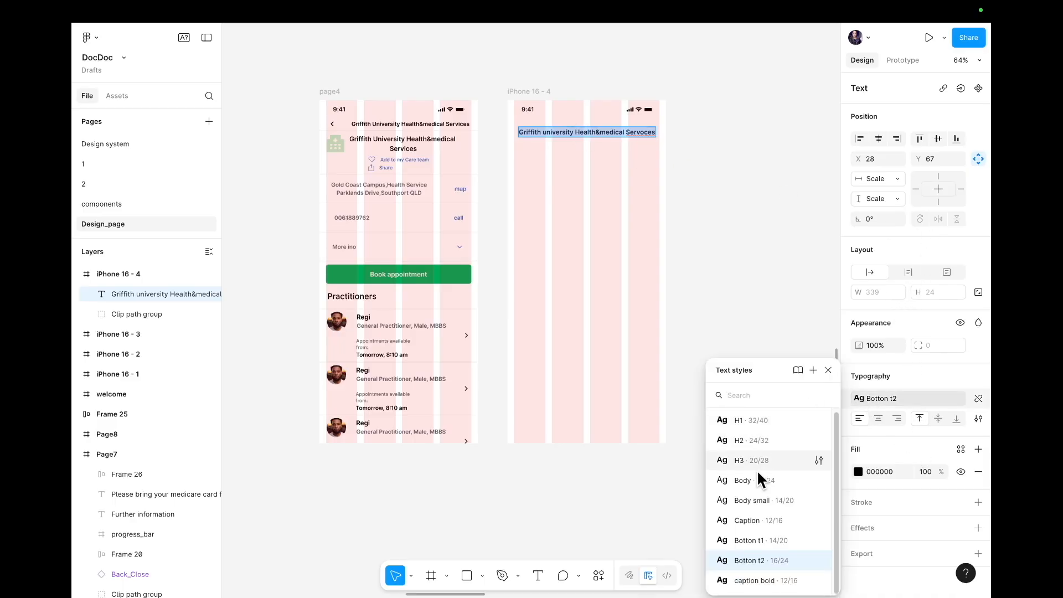
click(749, 541)
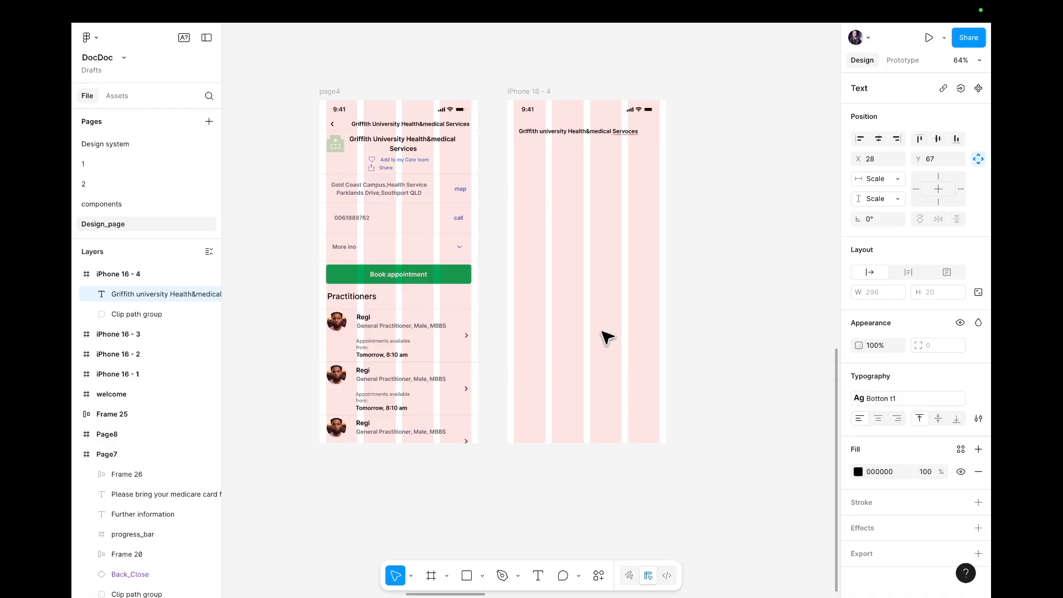
drag(590, 133, 606, 135)
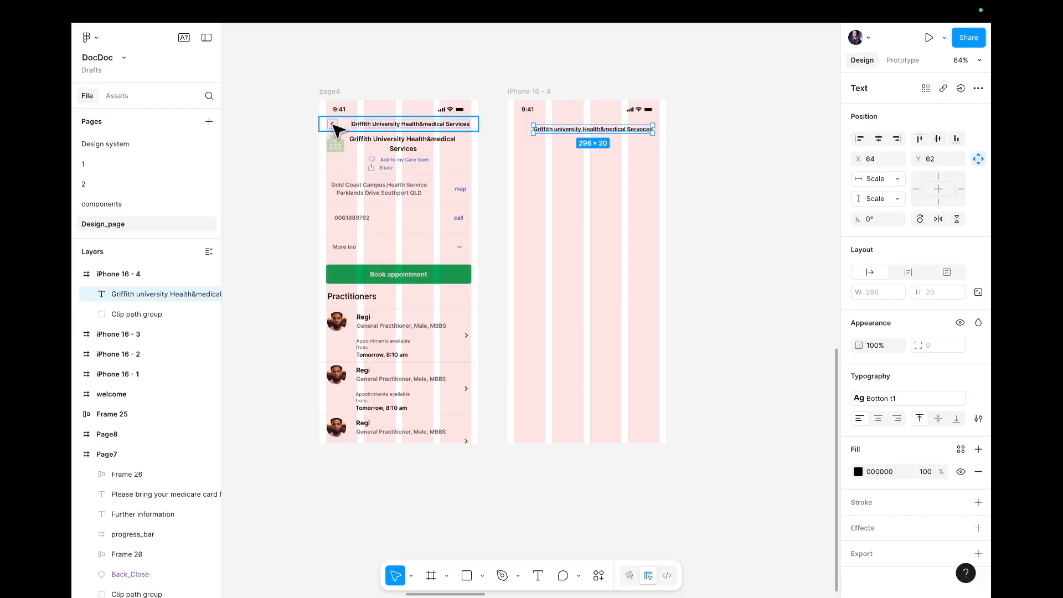
- Open the Iconify plugin and search its icons for "left arrow"
click(598, 575)
click(479, 369)
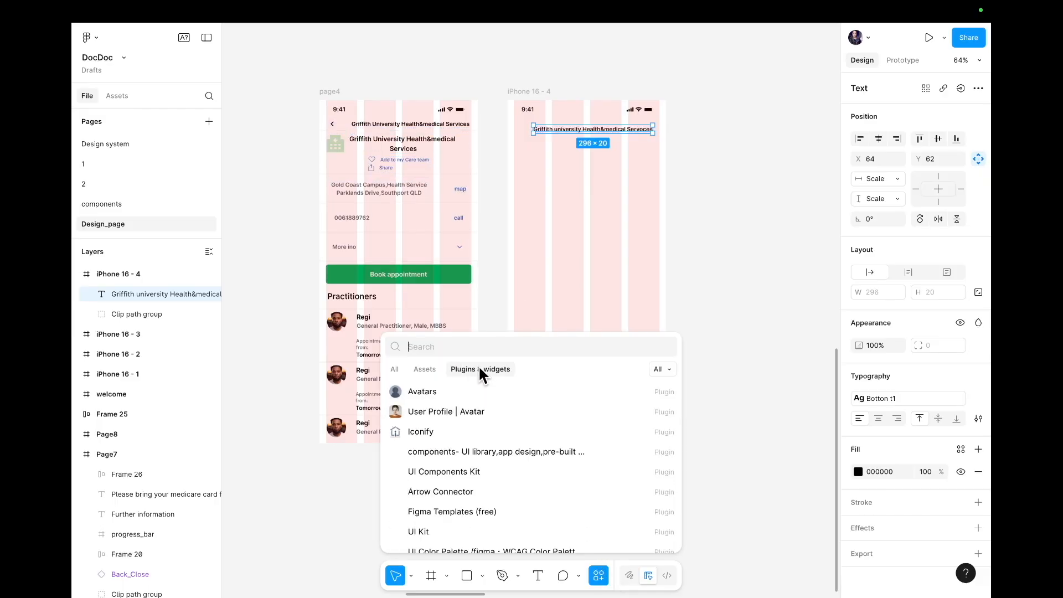
click(450, 430)
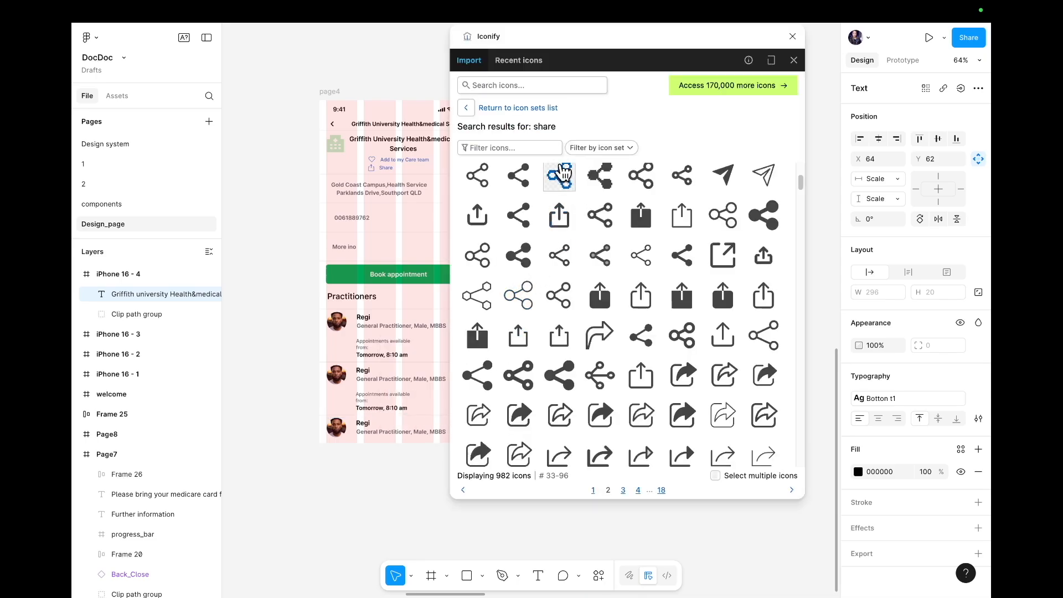
click(519, 85)
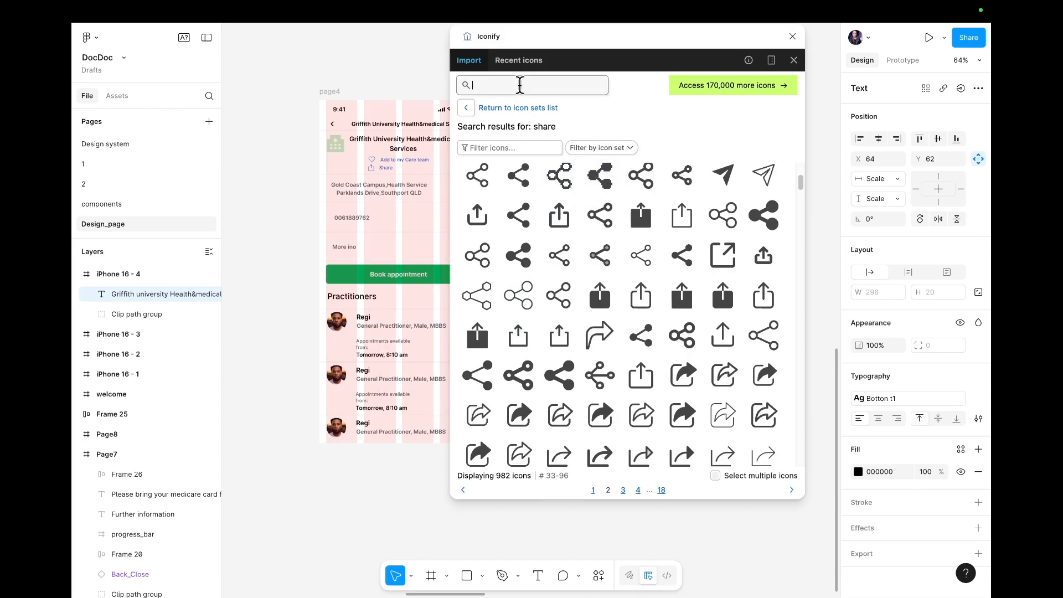
text(left arr)
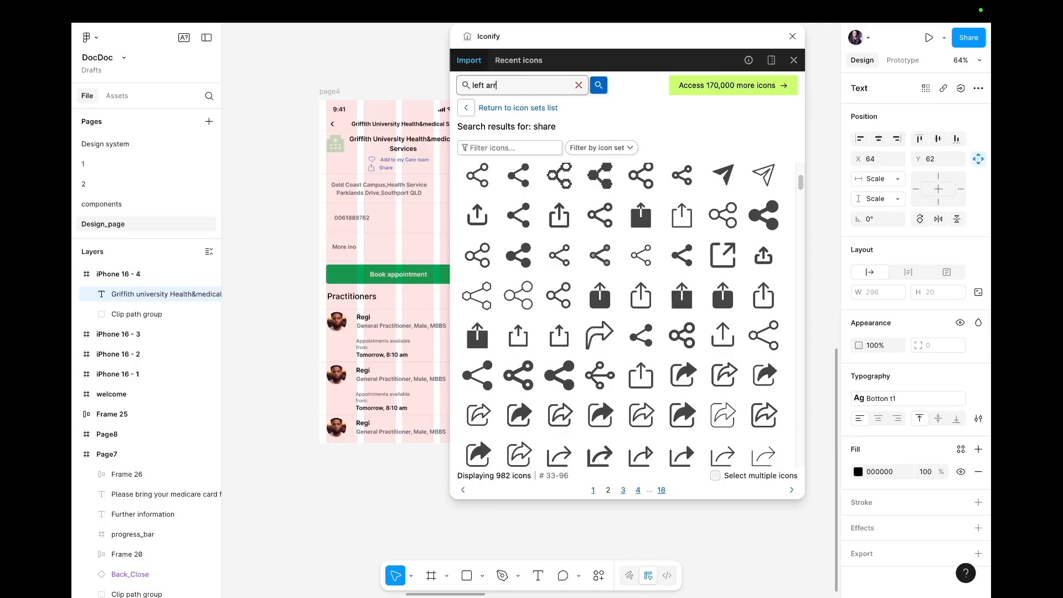
key(Return)
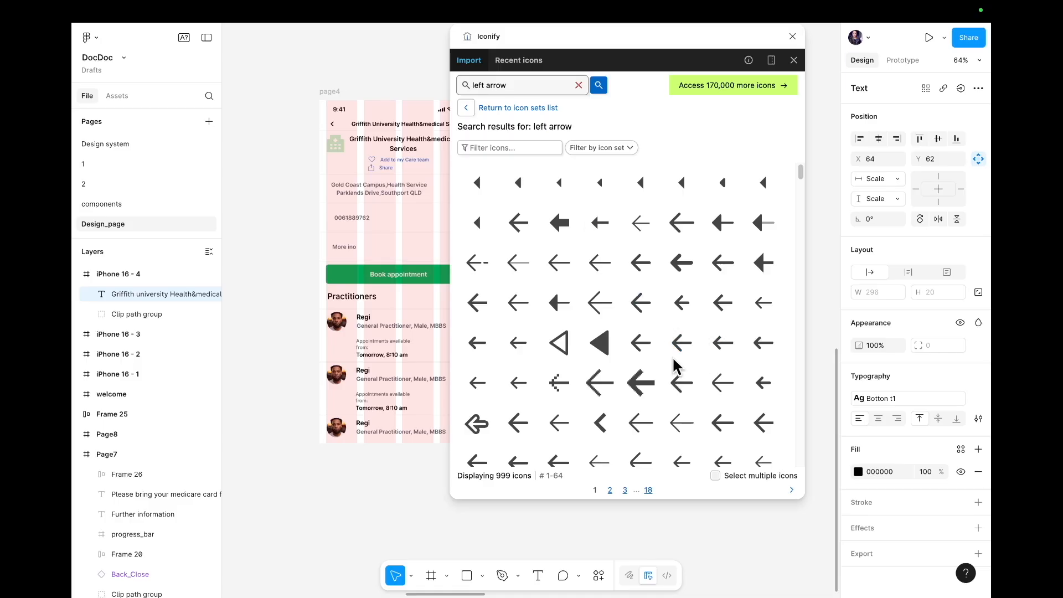
- Import the ri:arrow-left-s-line icon as a black 24 px frame into iPhone 16 - 4 and close Iconify
scroll(639, 301, down, 5)
scroll(644, 311, down, 8)
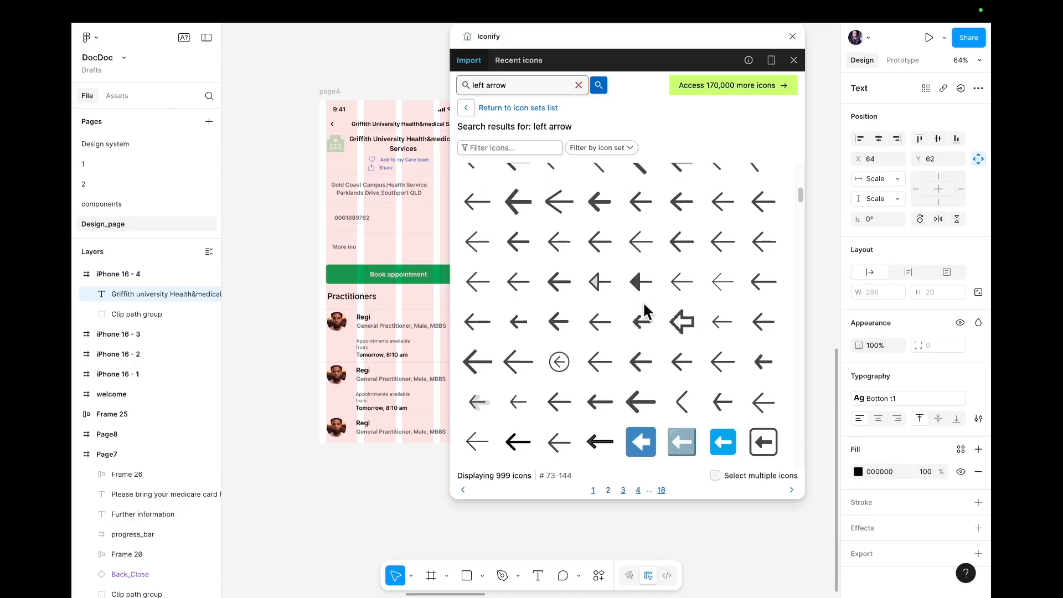
scroll(642, 311, down, 2)
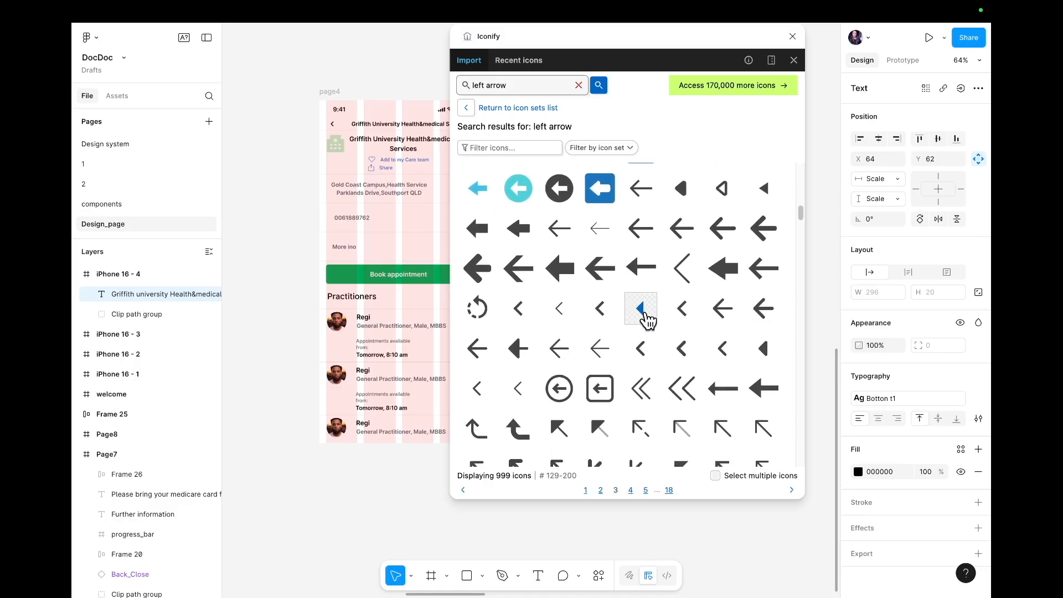
click(682, 308)
click(643, 495)
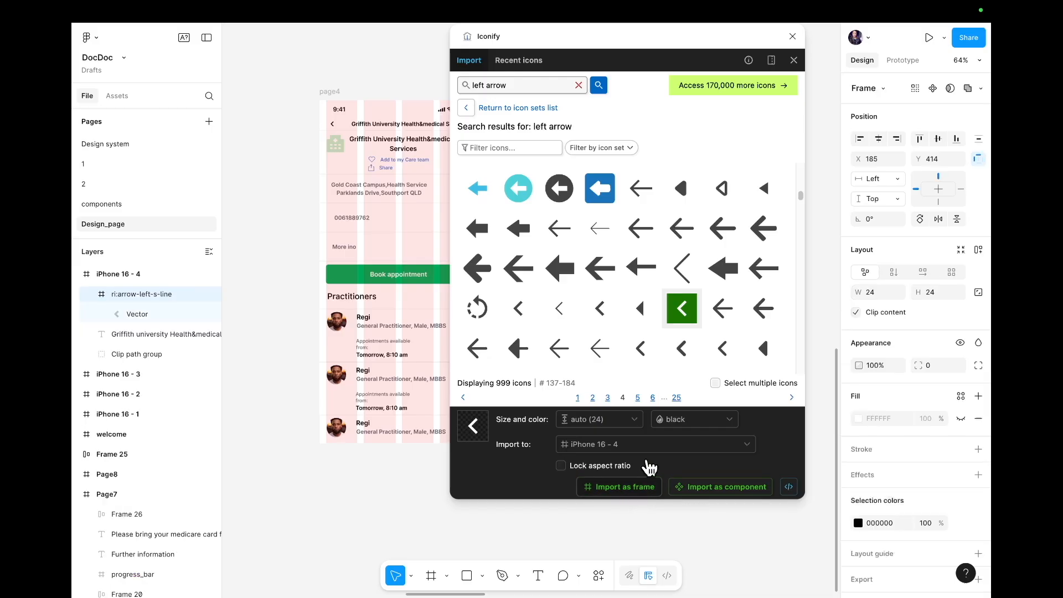
click(791, 36)
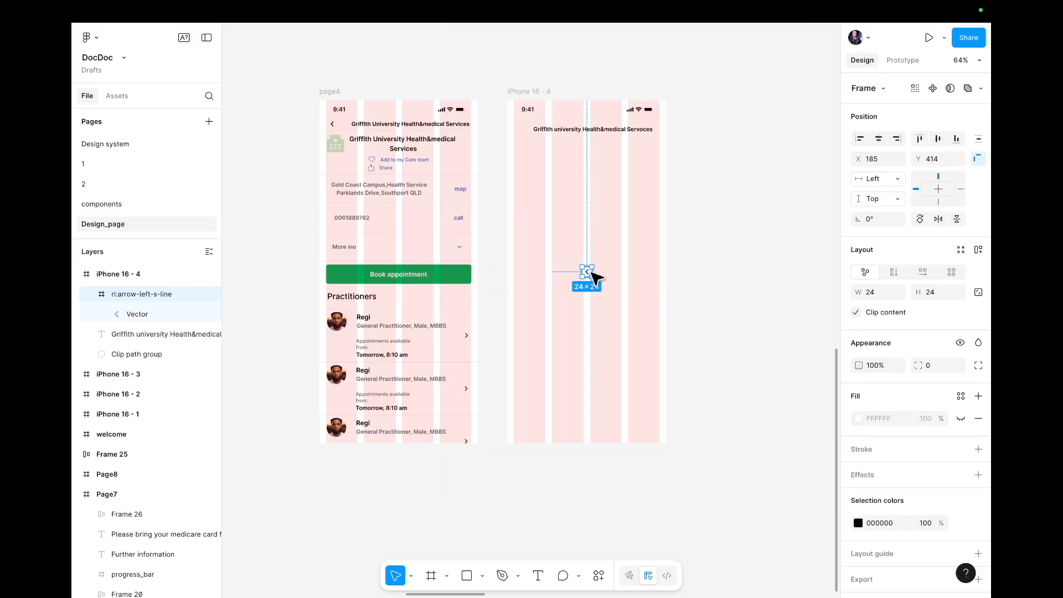
- Move the arrow vector out of its icon frame to before the title text, at about X 30, Y 62
double_click(589, 274)
drag(589, 273, 524, 128)
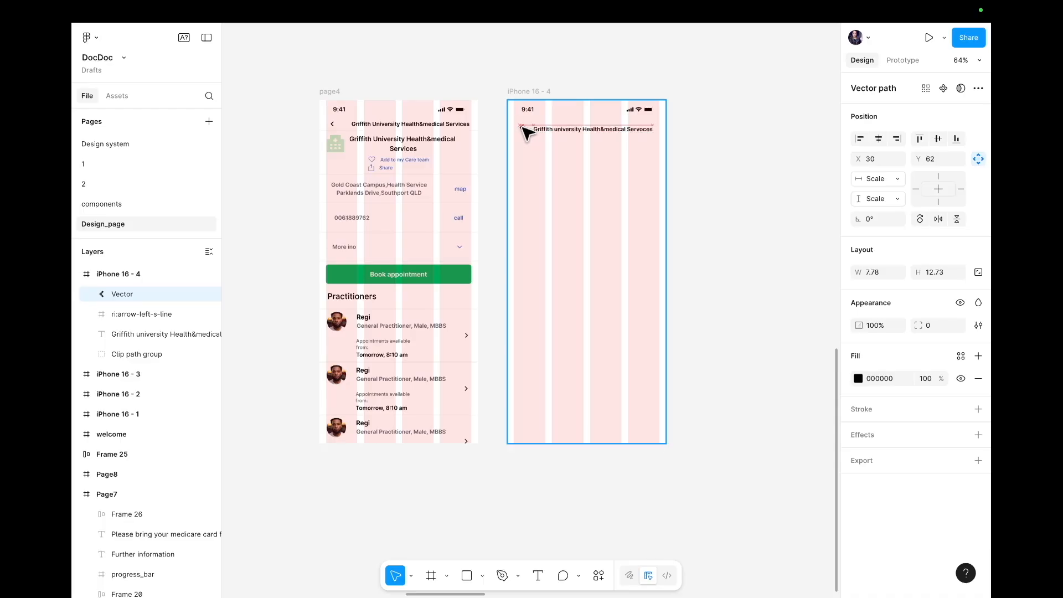
click(541, 168)
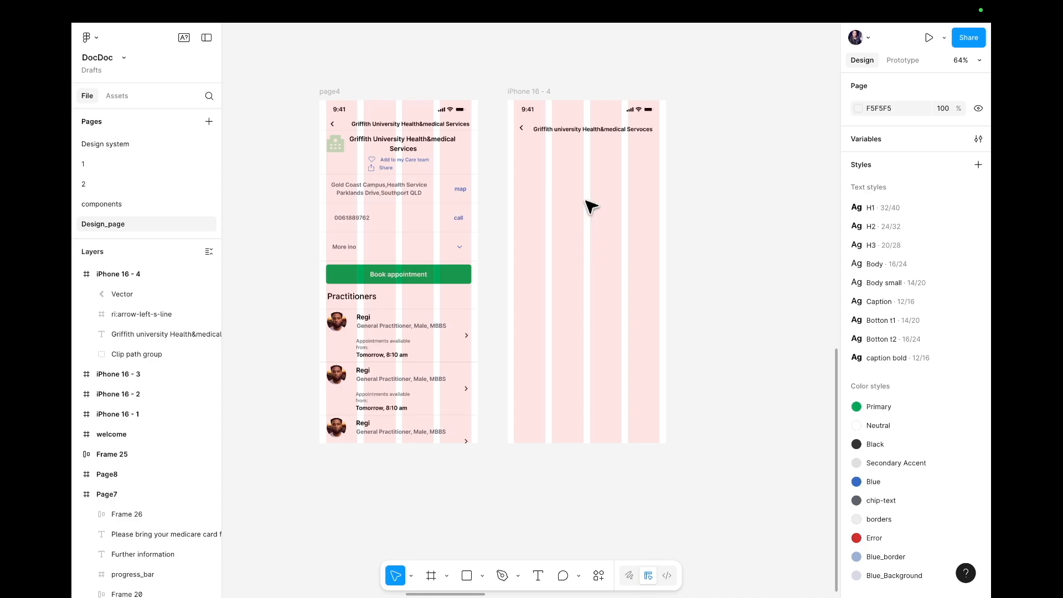
- Delete the empty ri:arrow-left-s-line frame from iPhone 16 - 4
scroll(587, 245, up, 2)
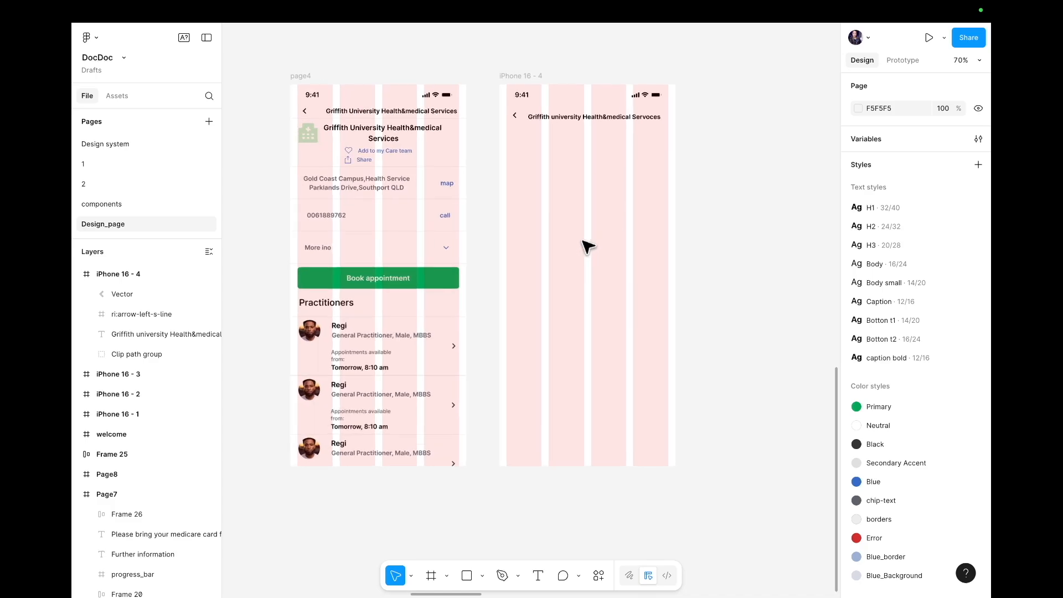
click(172, 314)
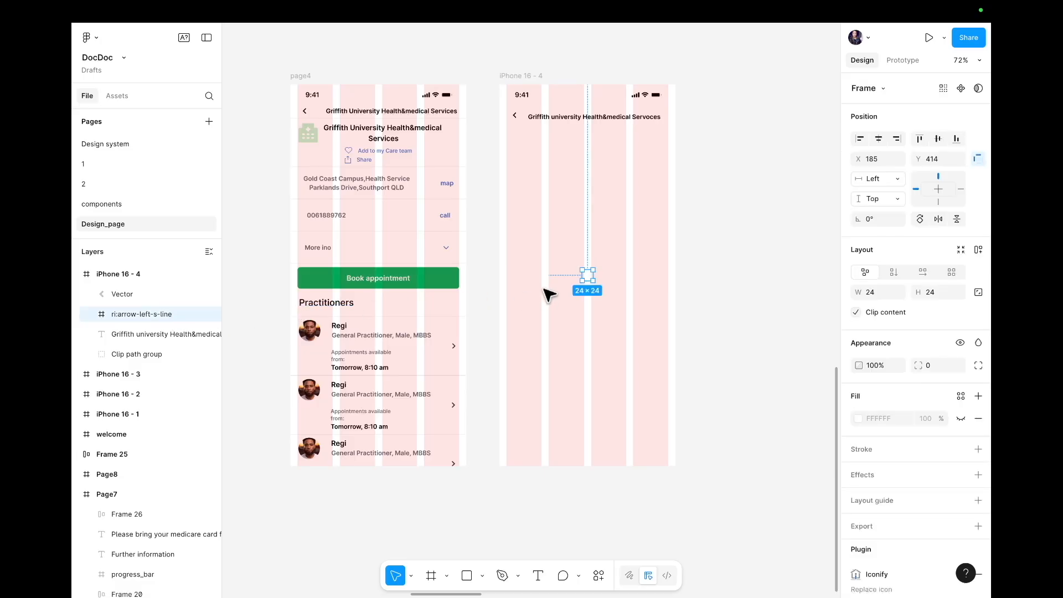
key(Delete)
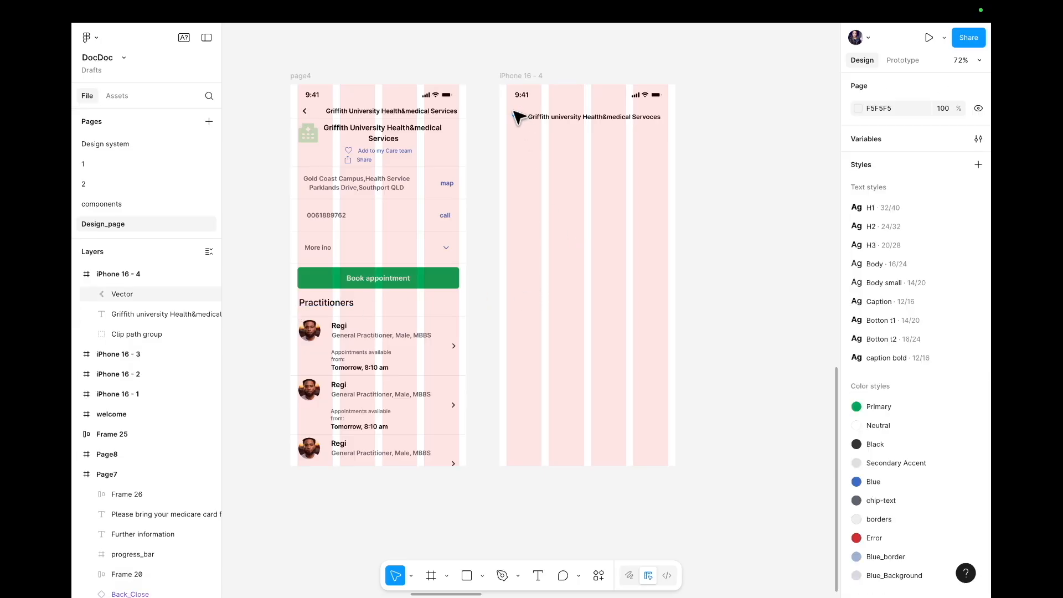
- Reposition the back arrow level with the title text, at about X 32, Y 66
scroll(521, 118, up, 5)
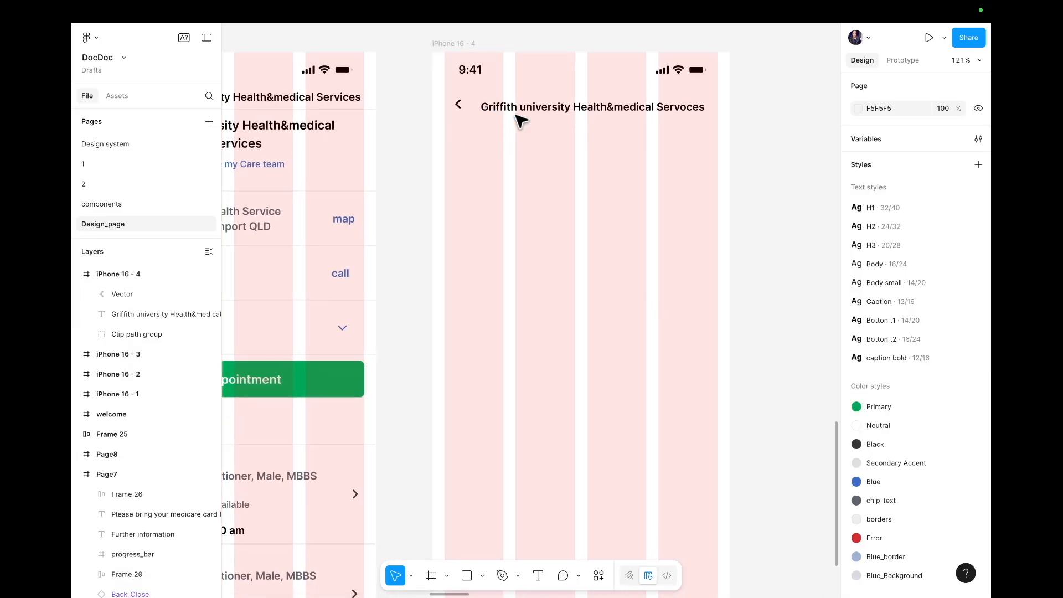
click(459, 105)
drag(460, 106, 458, 103)
click(492, 129)
scroll(491, 128, left, 5)
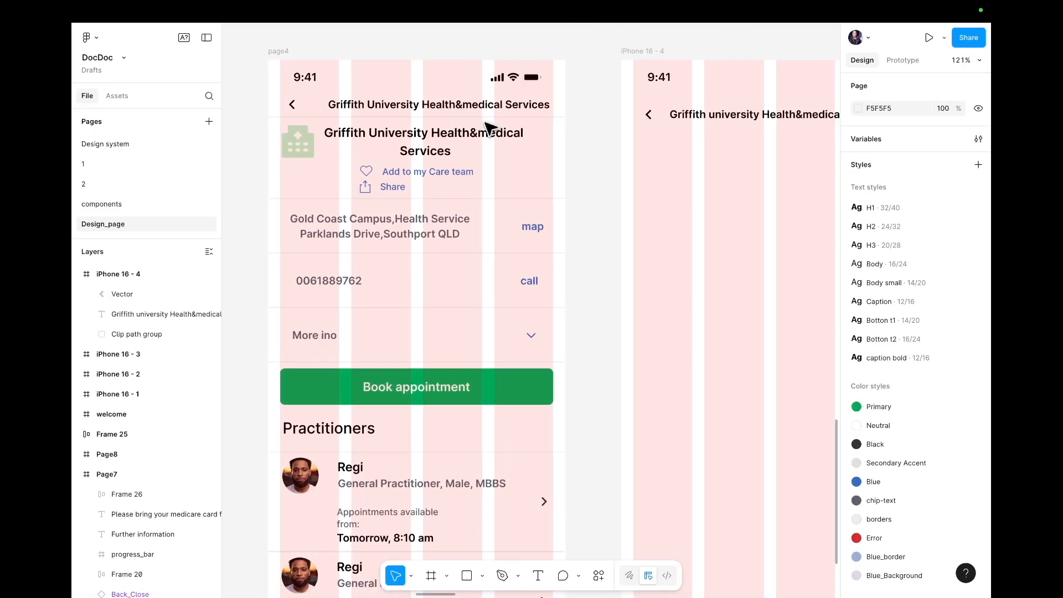
- Apply the Black color style to the title text in iPhone 16 - 4
scroll(491, 128, right, 1)
double_click(664, 121)
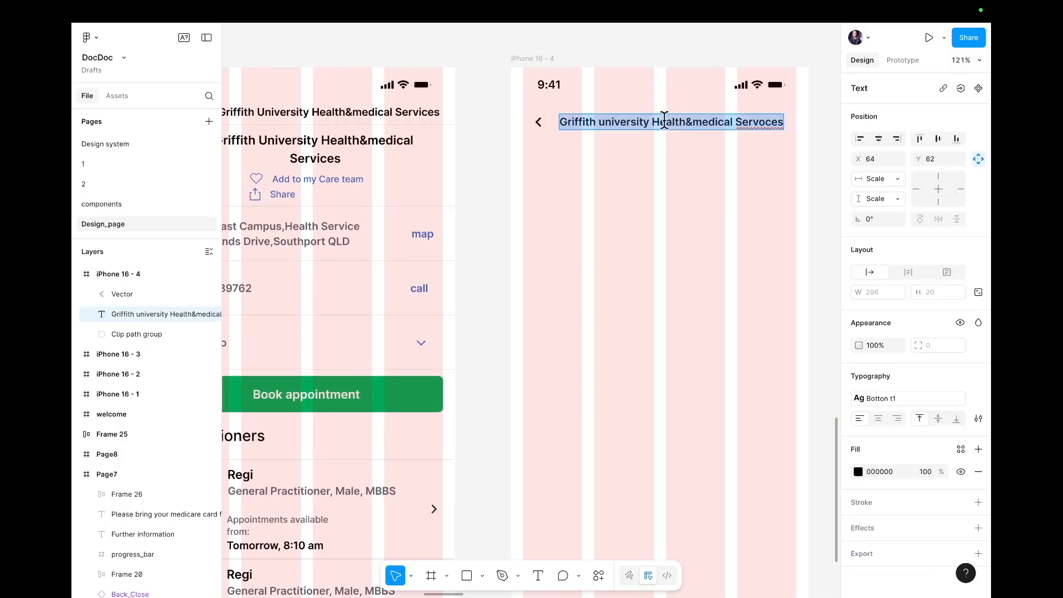
click(858, 471)
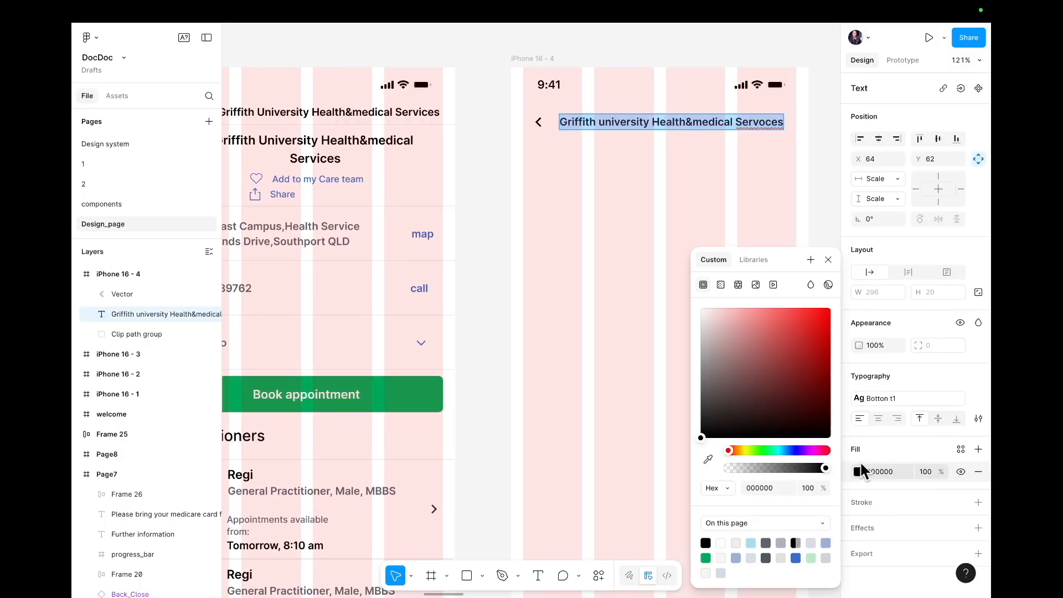
click(762, 255)
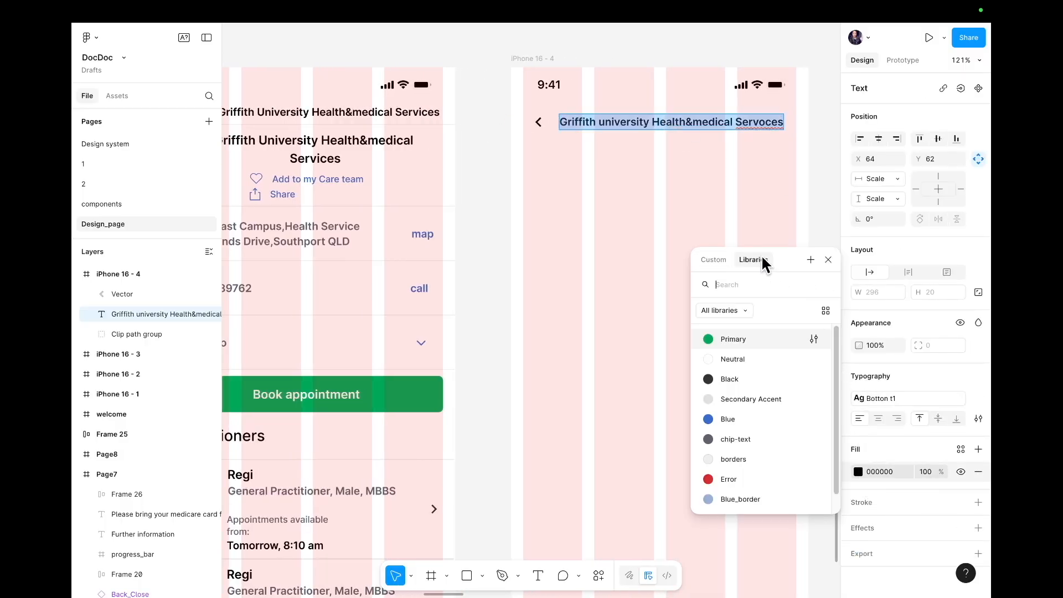
click(731, 380)
- Apply the Black color style to the back arrow and shift it to X 31
click(538, 122)
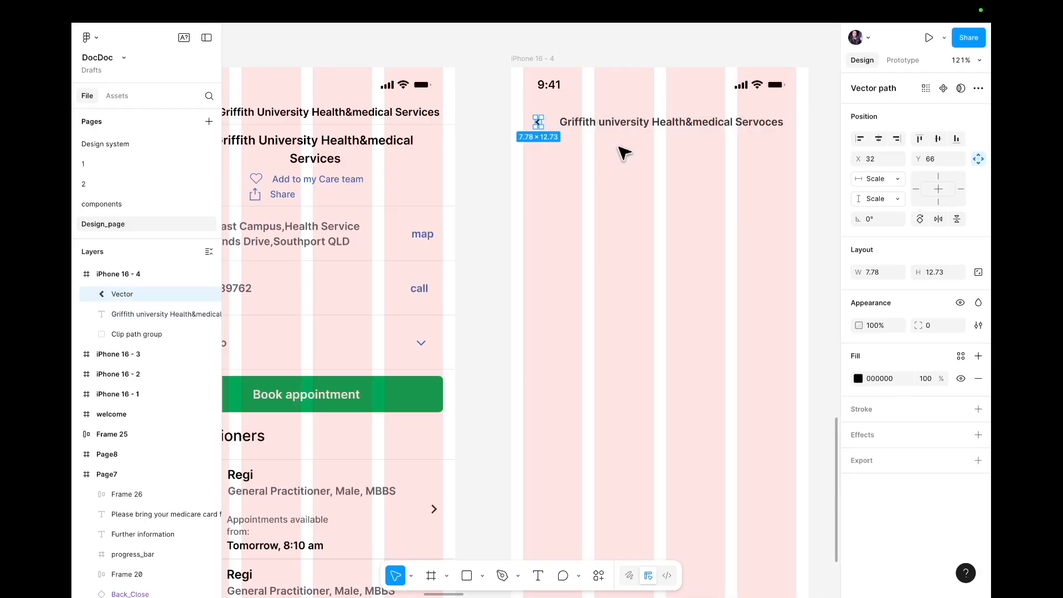
click(858, 378)
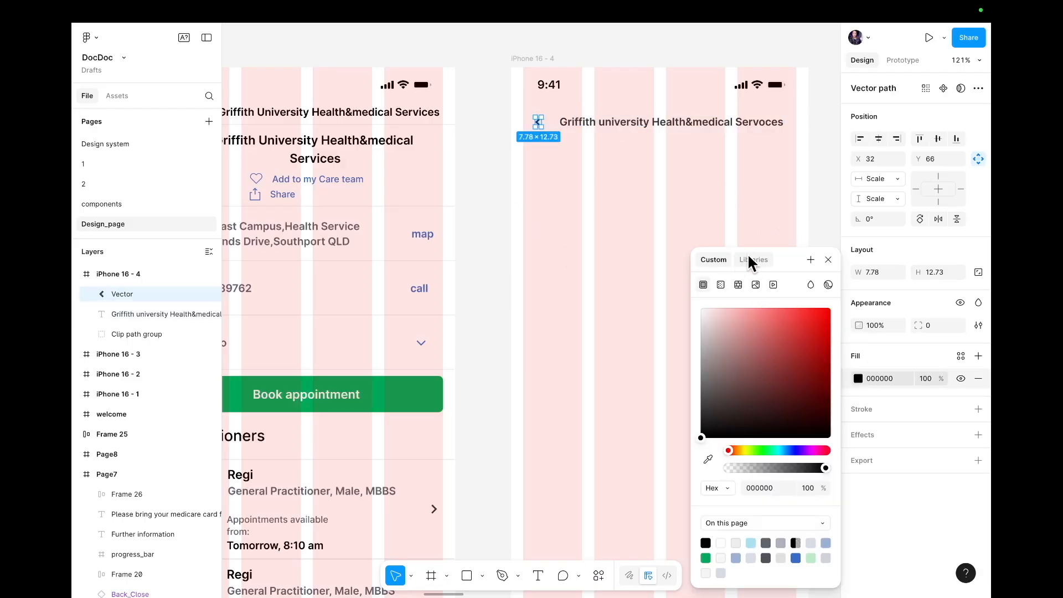
click(753, 260)
click(719, 379)
click(575, 252)
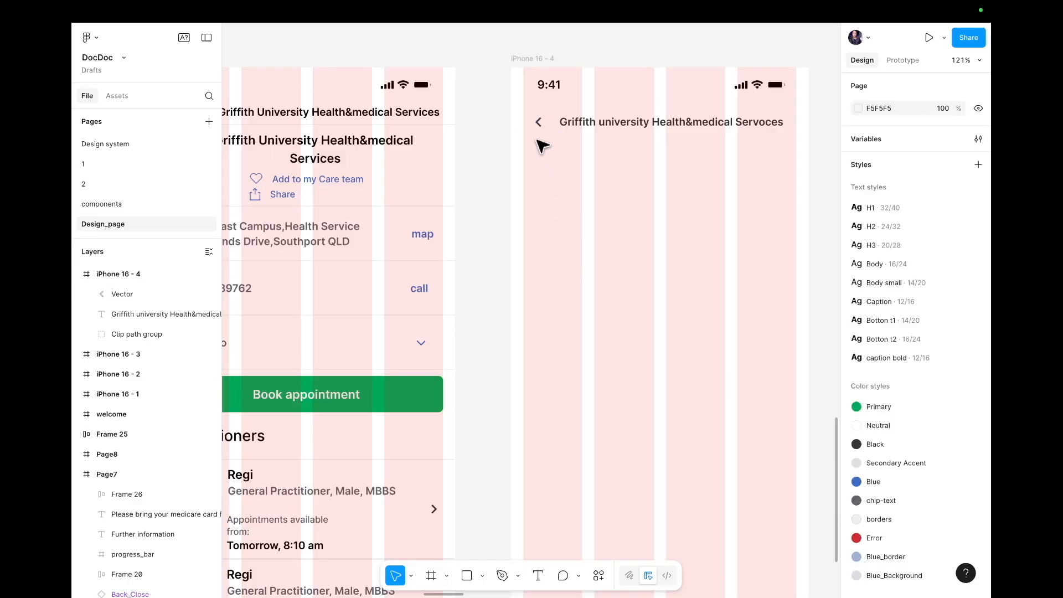
click(540, 122)
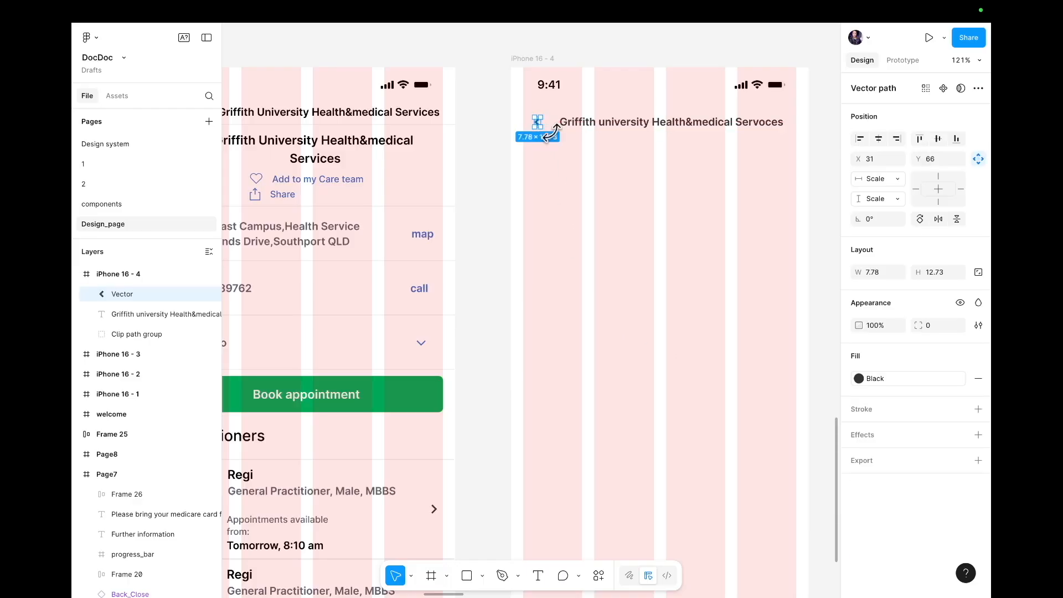
click(597, 169)
- Combine the back arrow and the title text into one horizontal auto layout frame
scroll(617, 129, down, 5)
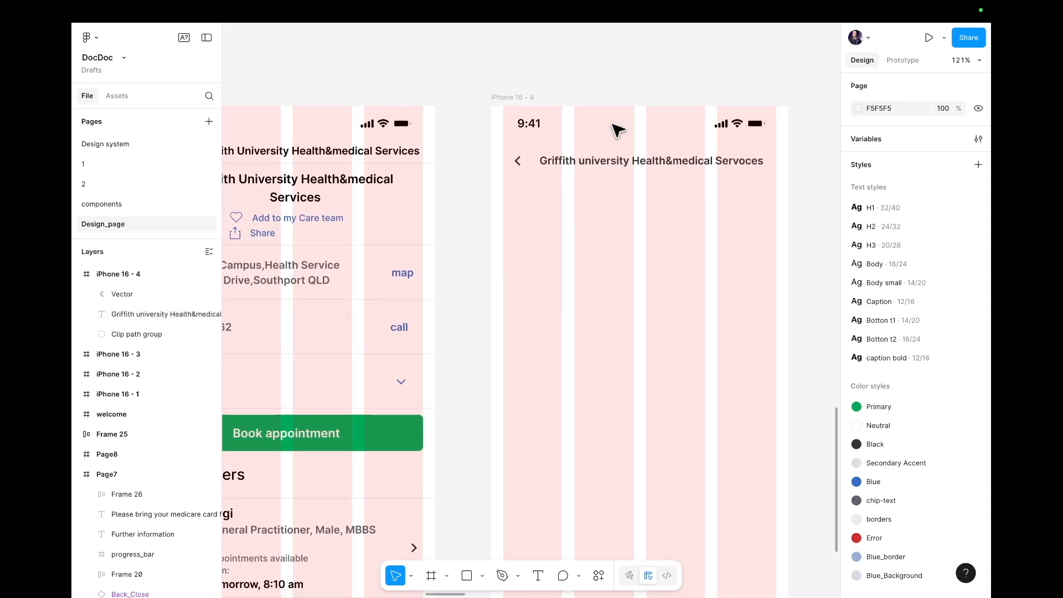
scroll(605, 145, right, 2)
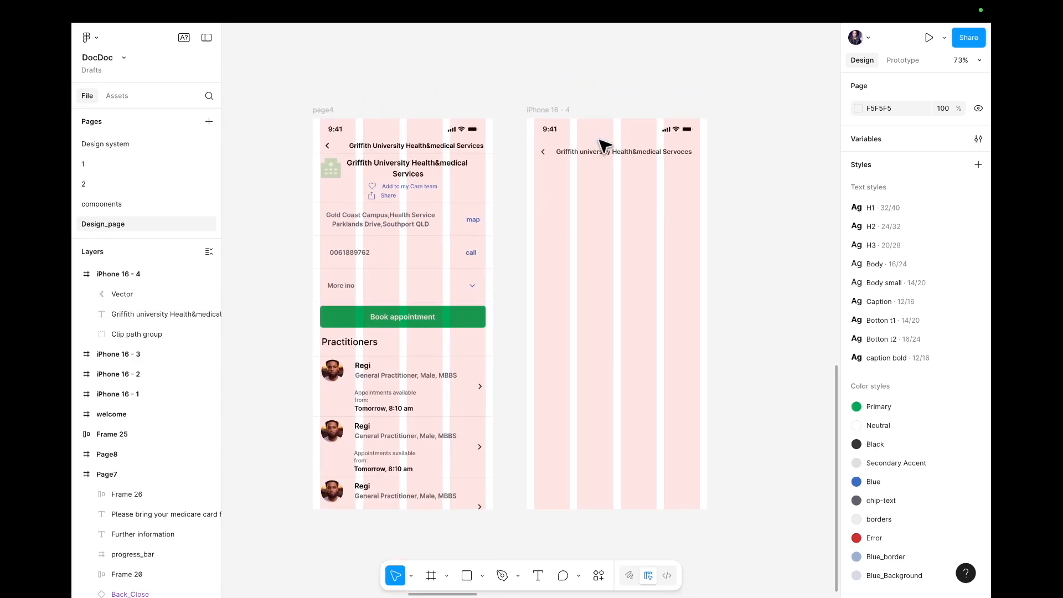
click(621, 153)
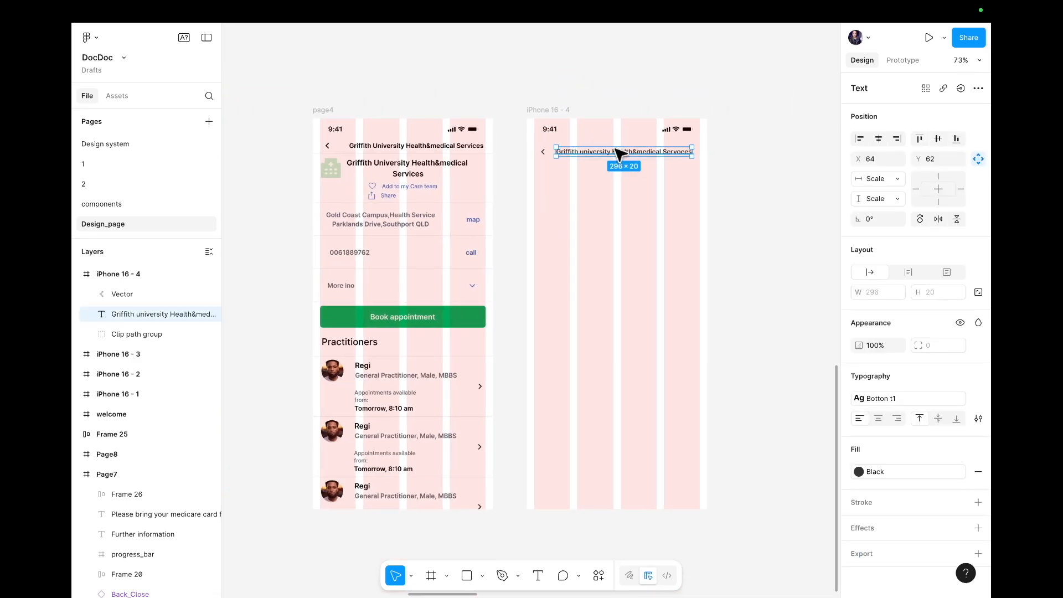
shift+click(543, 152)
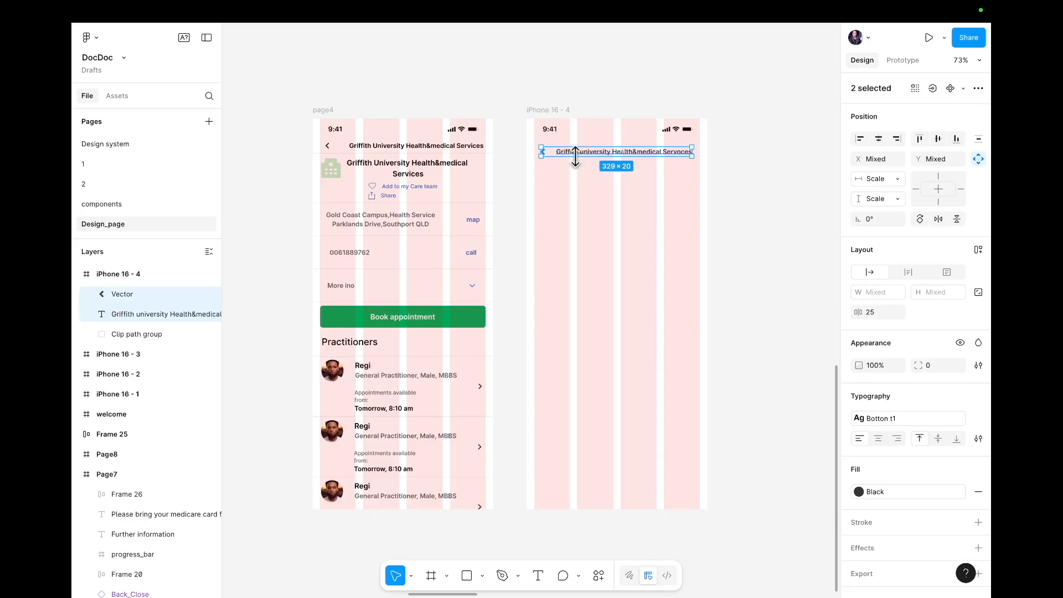
key(shift+a)
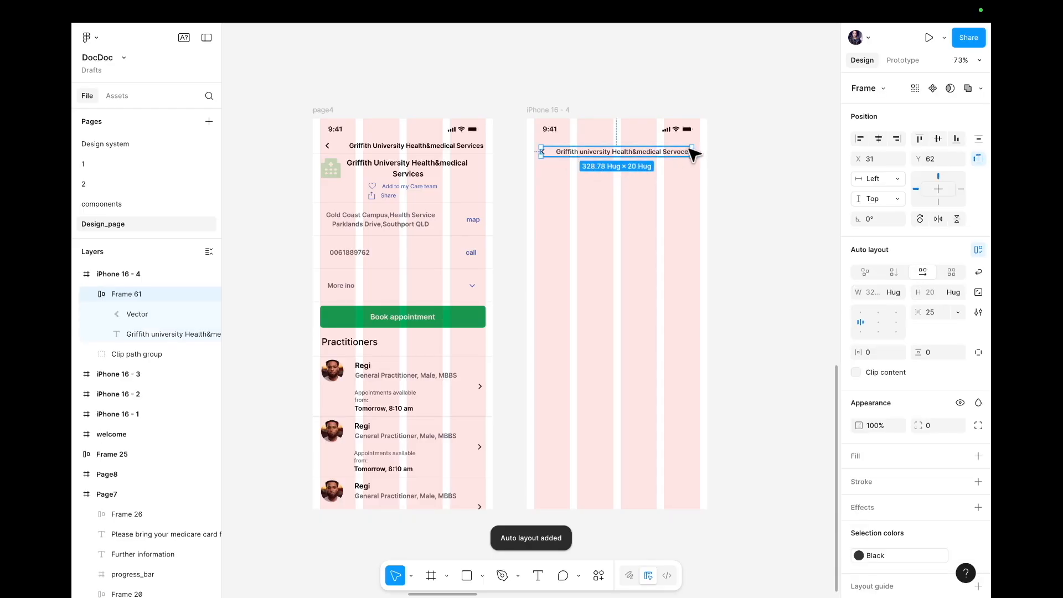
- Stretch the header auto layout frame across the full screen width, to X 0 and width 393
drag(697, 152, 704, 153)
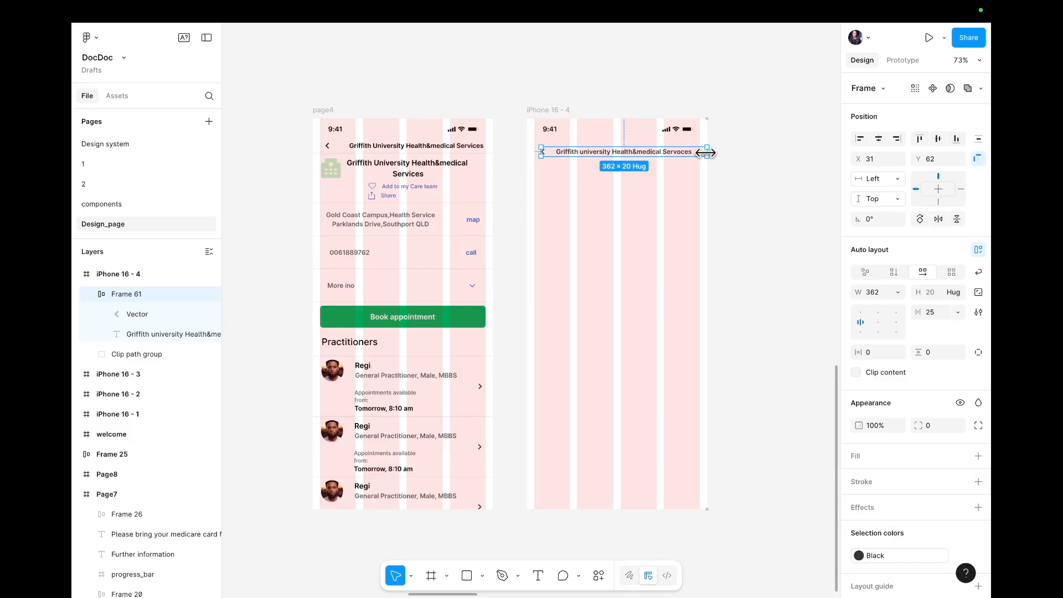
scroll(726, 181, up, 4)
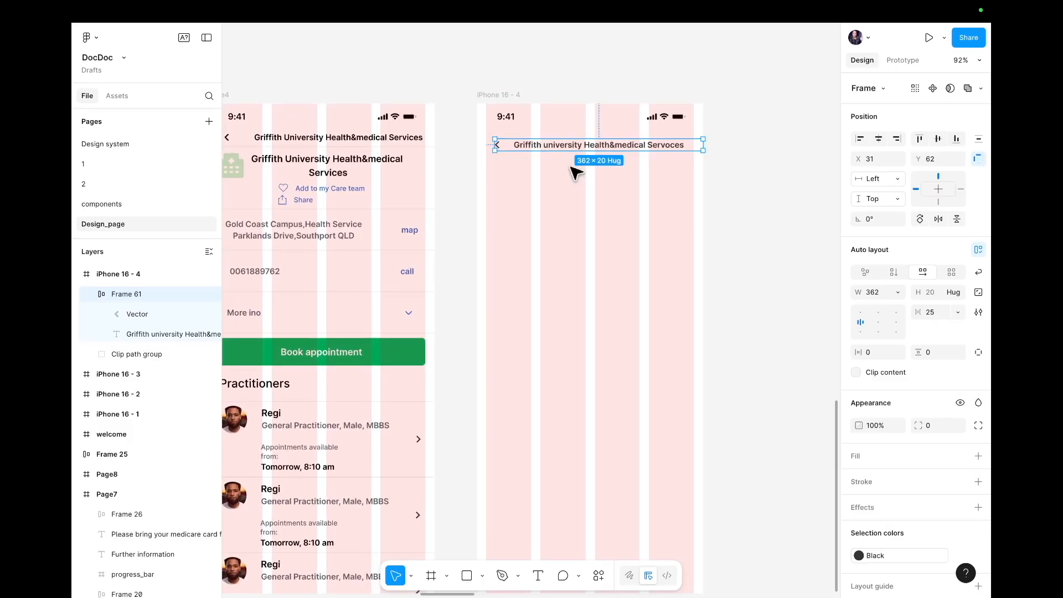
scroll(575, 173, up, 5)
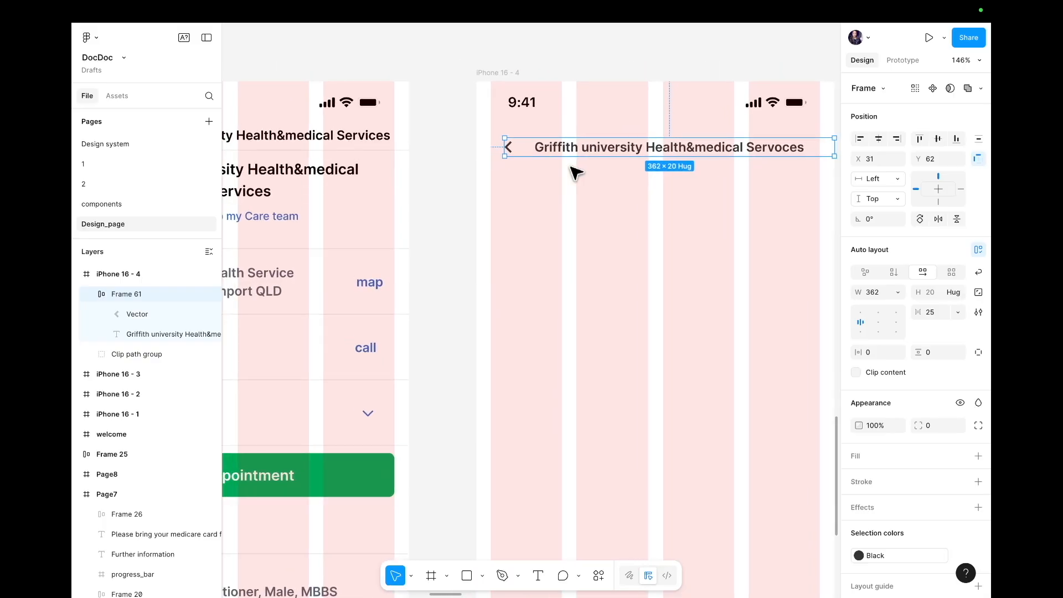
drag(500, 146, 474, 146)
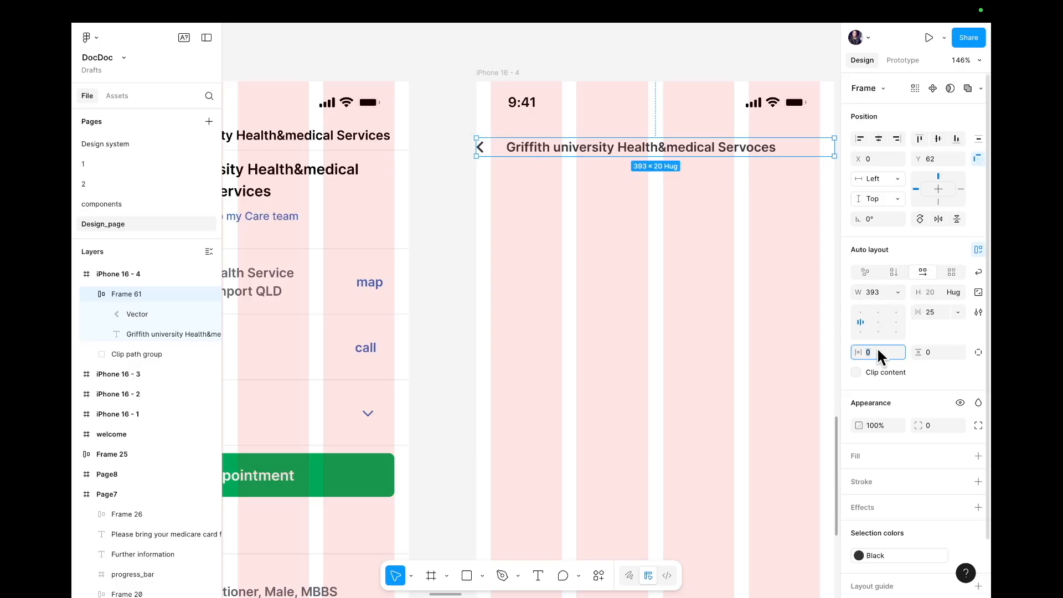
- Set the header auto layout frame's horizontal padding to 32
key(Up)
key(Up)
key(Up)
key(Up)
key(Up)
key(Up)
key(Up)
key(Up)
key(Up)
key(Up)
key(Up)
key(Up)
key(Up)
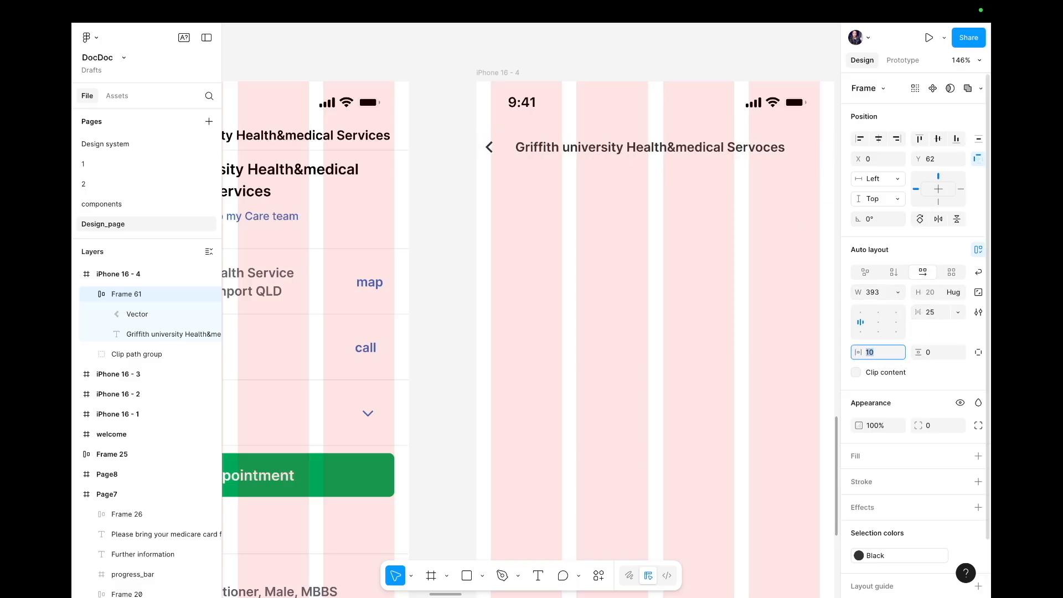
key(Up)
key(Up)
key(Up)
key(Up)
key(Up)
key(Up)
key(Up)
key(Up)
key(Up)
key(Up)
key(Up)
key(Up)
key(Up)
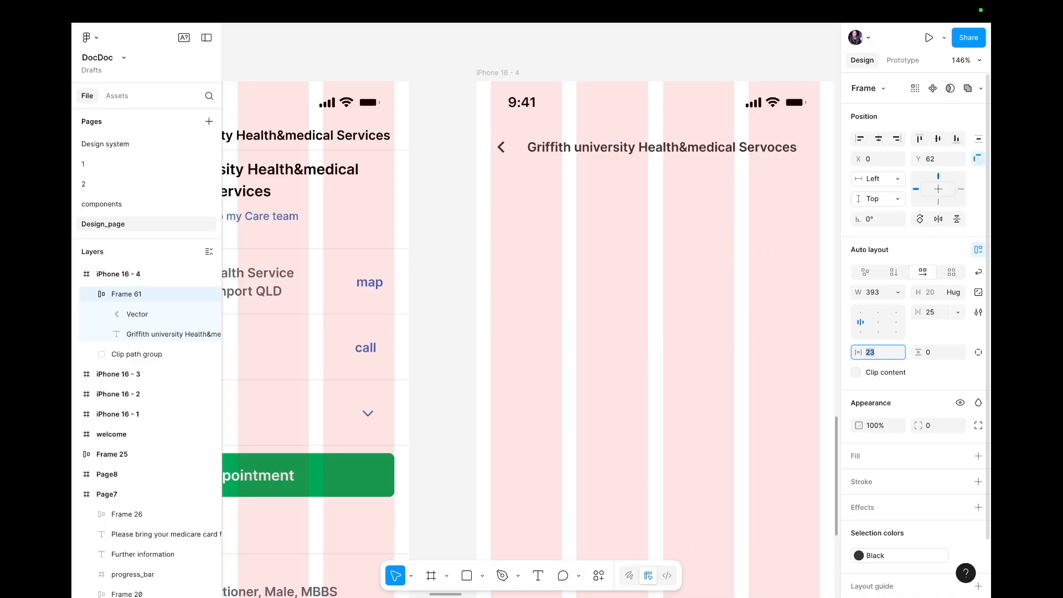
key(Up)
key(Up)
key(Up)
key(Up)
key(Up)
key(Up)
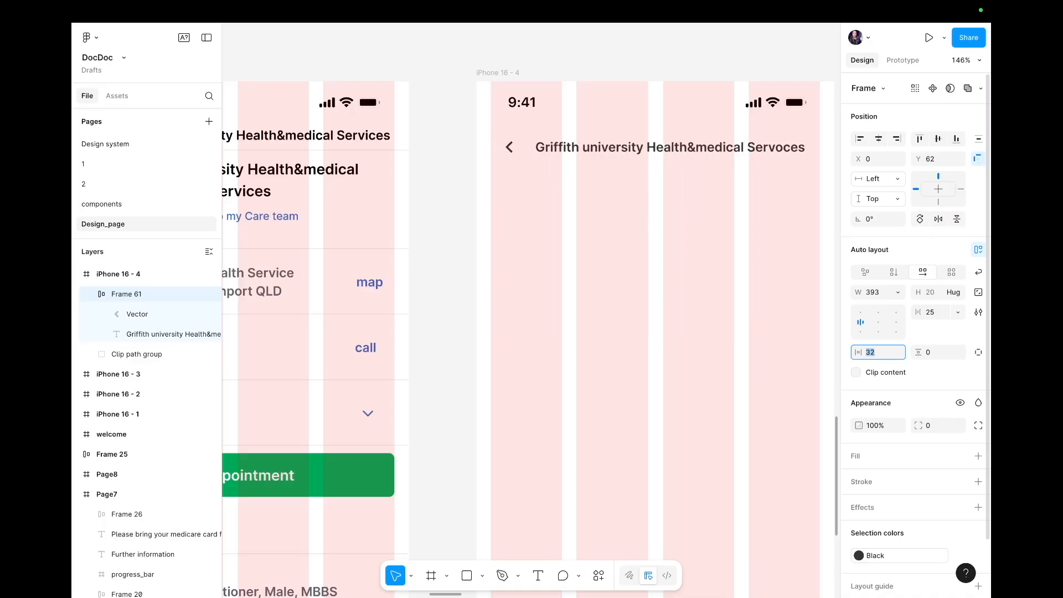
- Set the header auto layout frame's vertical padding to 6
click(648, 149)
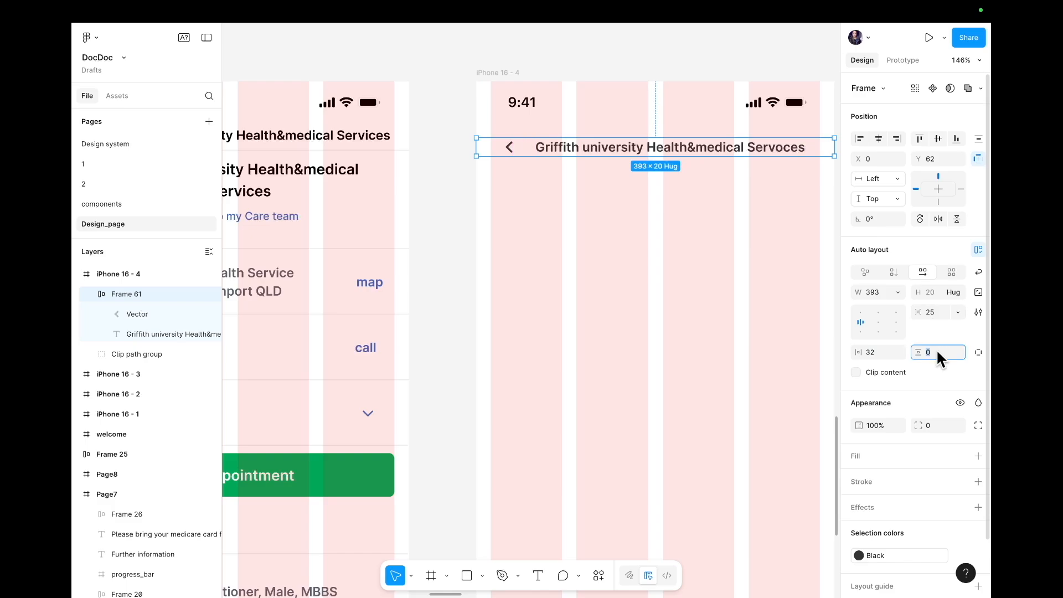
key(Up)
key(Up)
key(Up)
key(Up)
key(Up)
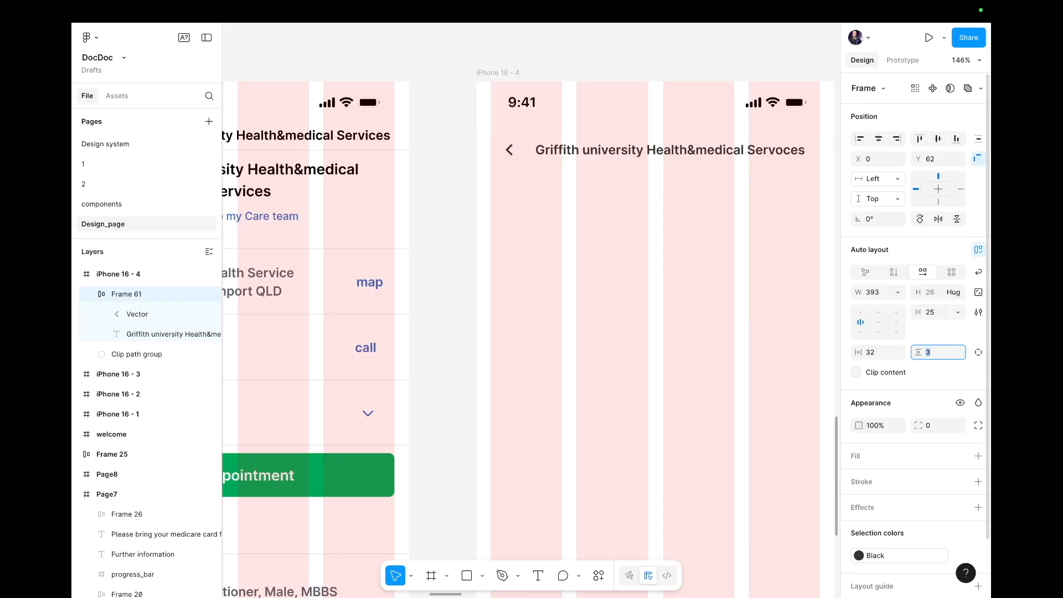
key(Up)
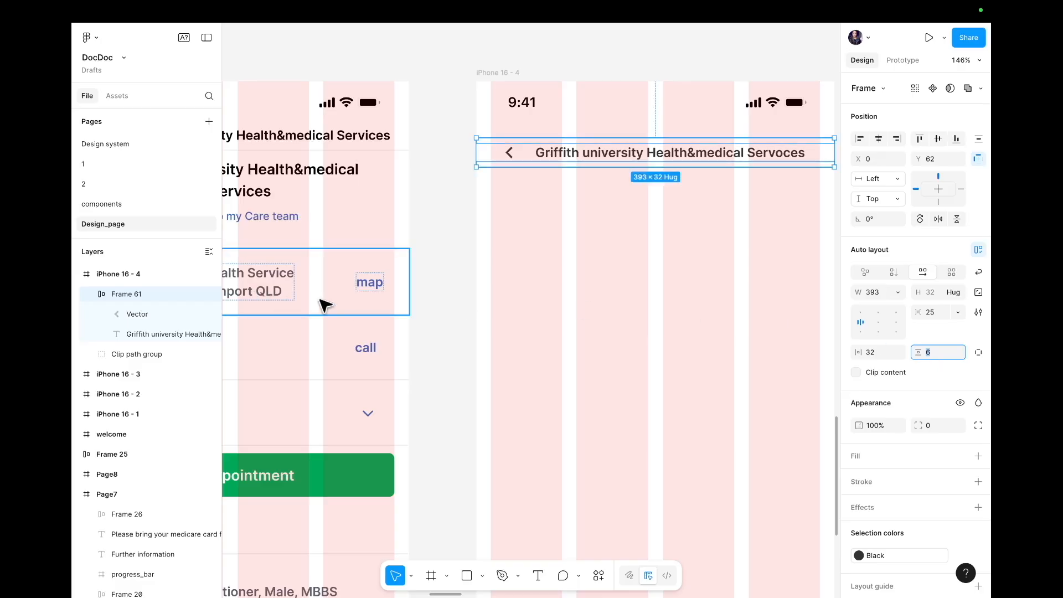
click(550, 261)
click(565, 158)
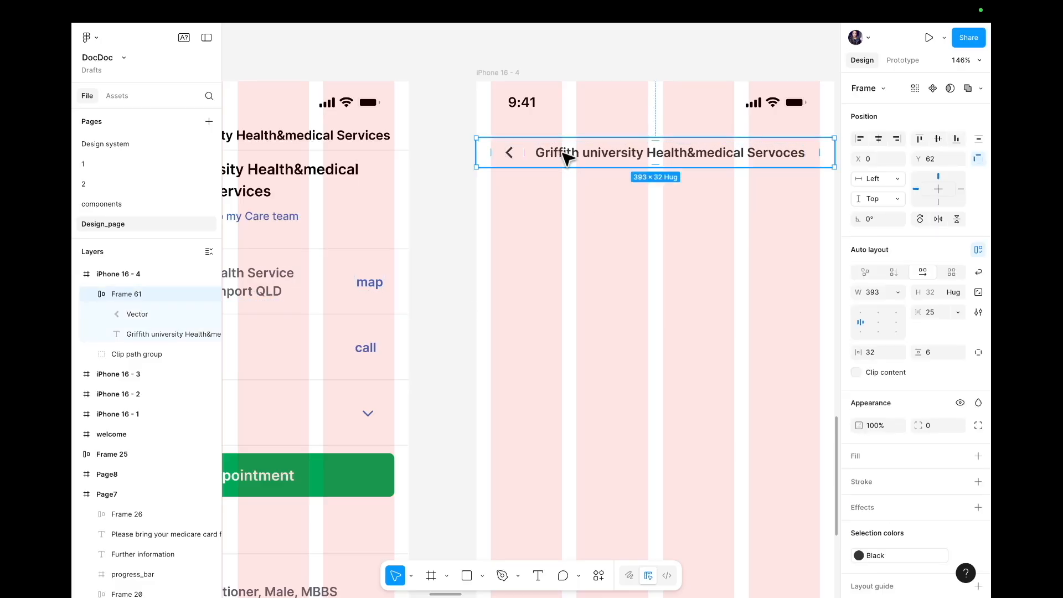
- Add a 1 px inside stroke to only the bottom side of the header frame, using the borders color style
scroll(565, 158, up, 5)
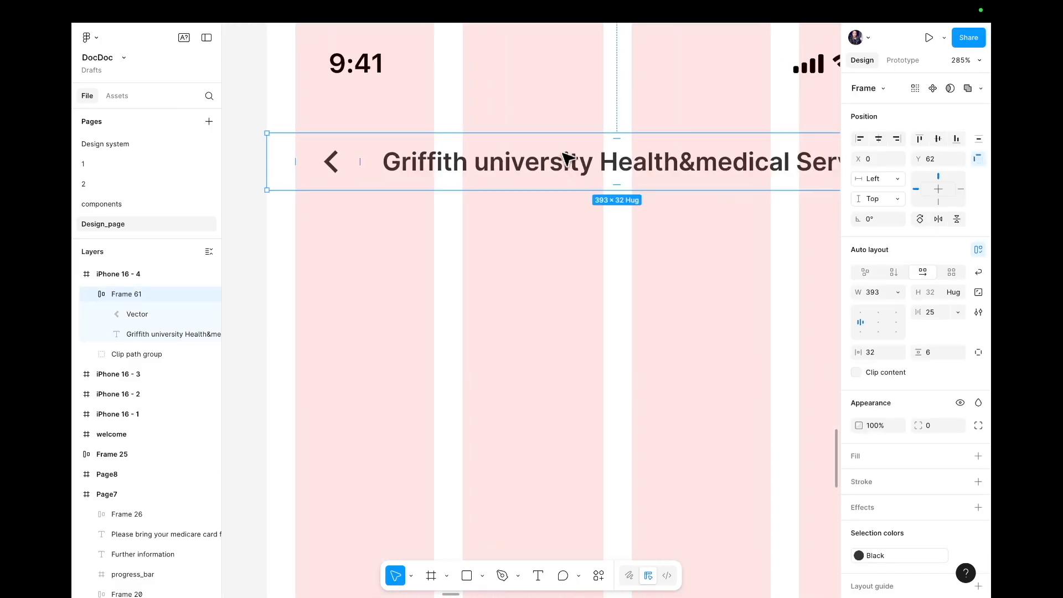
scroll(566, 158, down, 5)
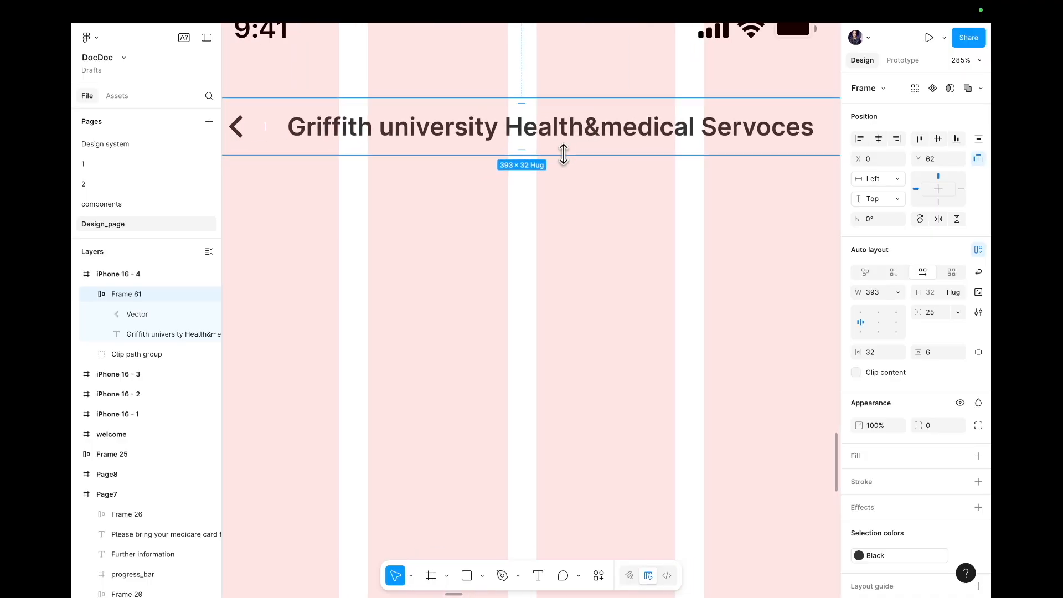
scroll(565, 158, left, 1)
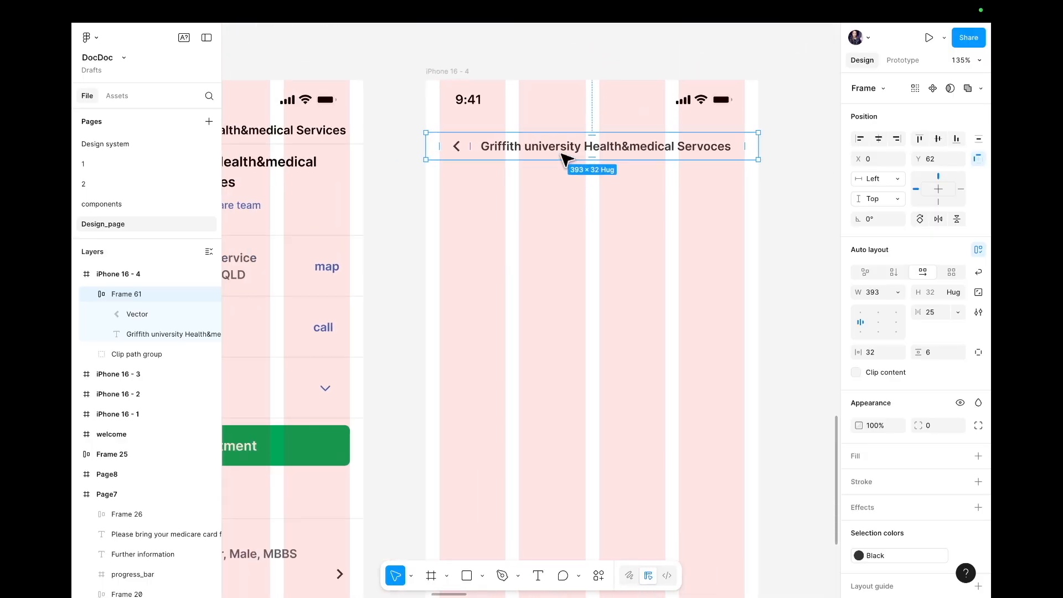
scroll(570, 154, left, 2)
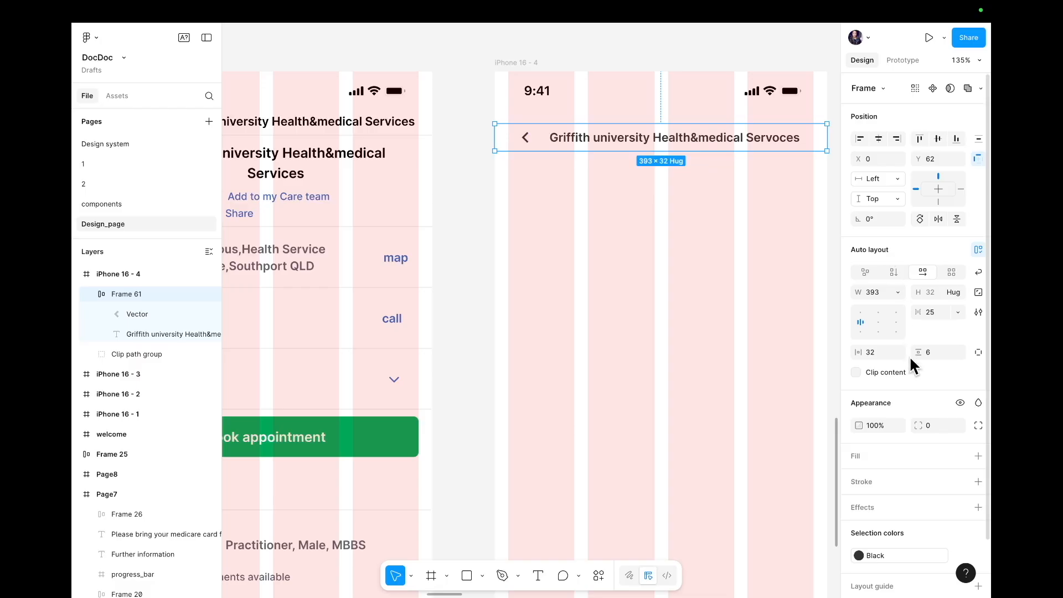
click(978, 481)
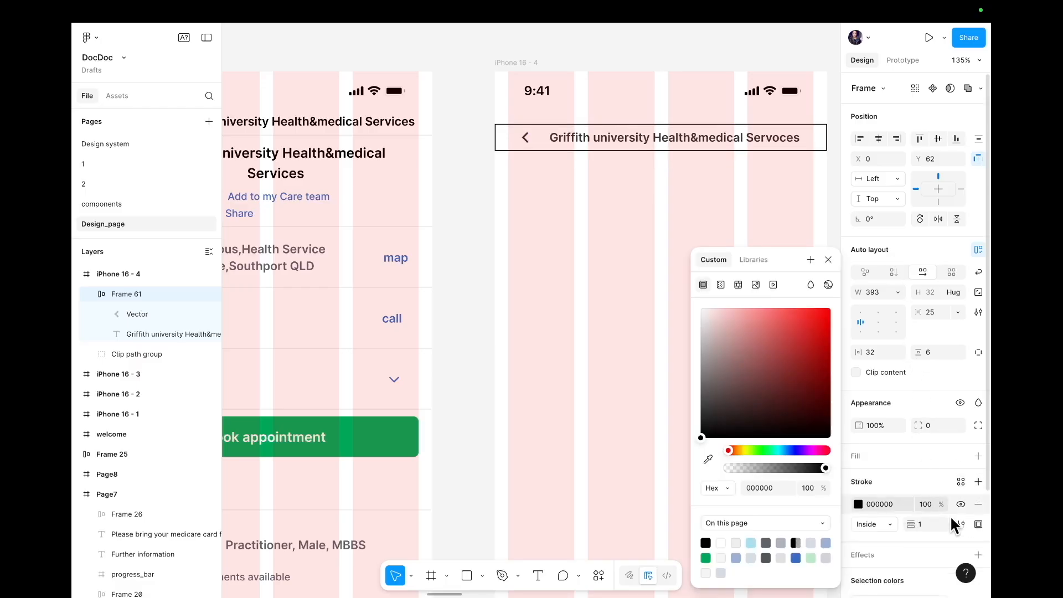
click(978, 523)
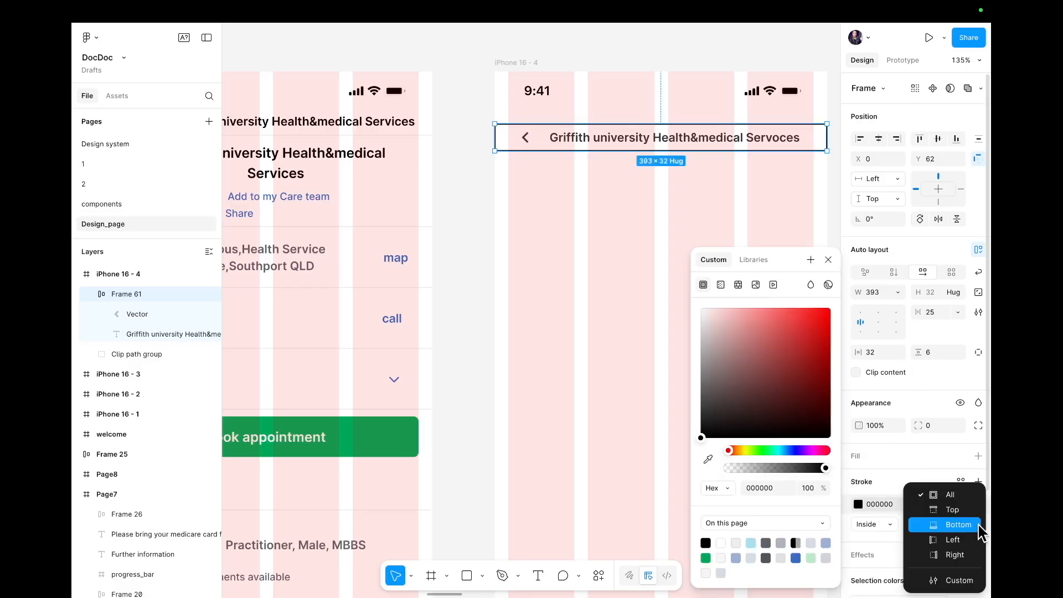
click(961, 524)
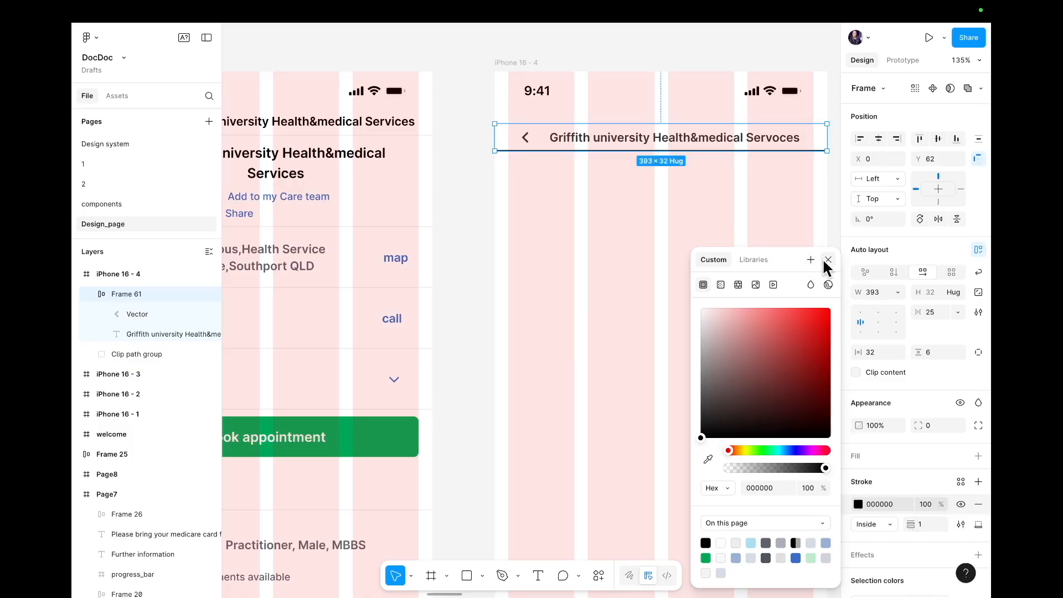
click(754, 260)
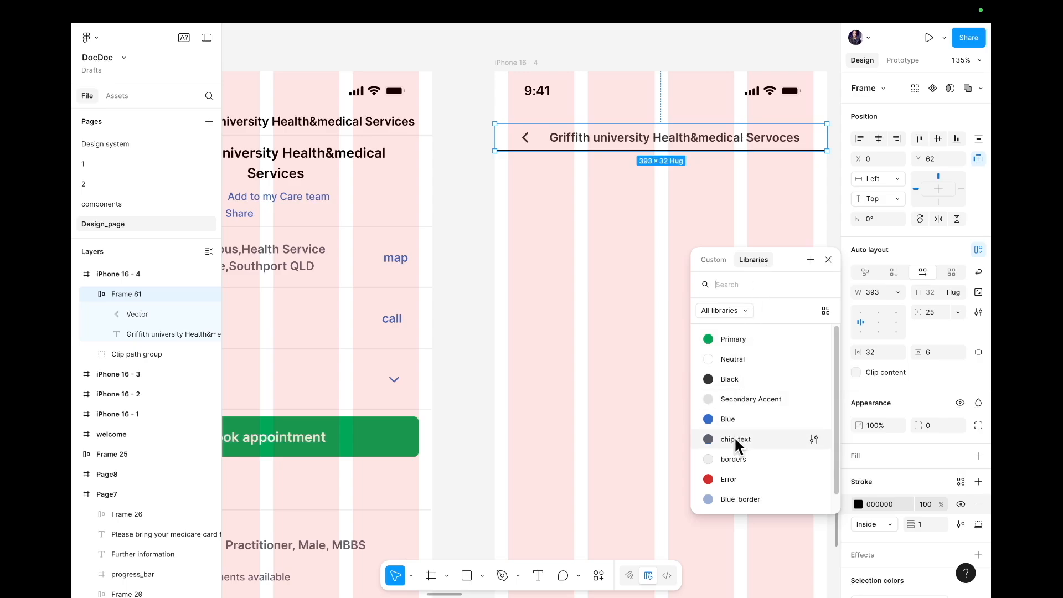
click(735, 457)
click(658, 382)
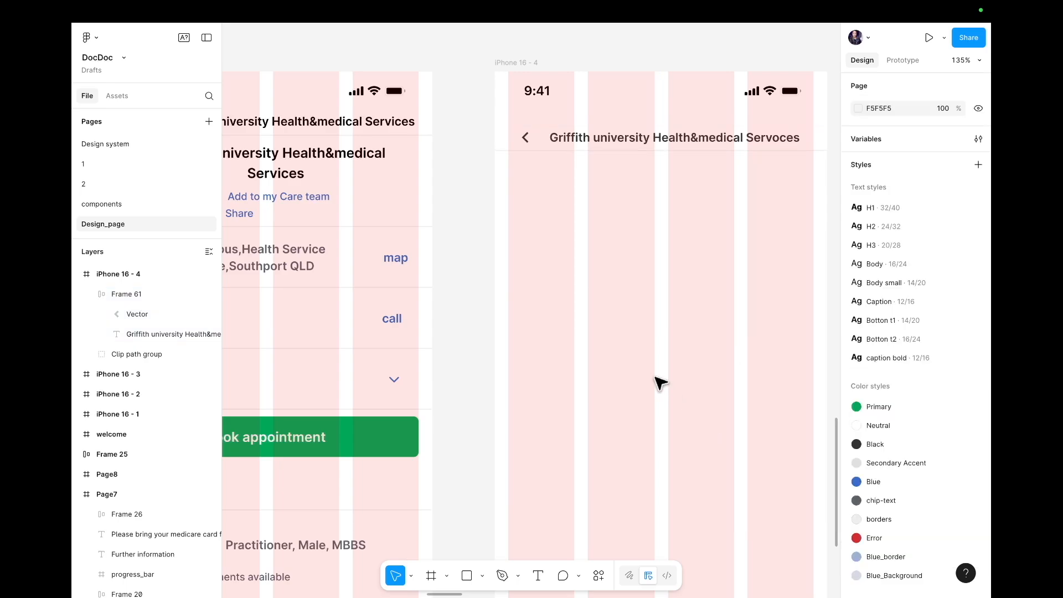
- Examine the new header's bottom border along its width and compare it with the clinic title block on page4
scroll(654, 377, up, 5)
scroll(654, 377, right, 5)
scroll(654, 377, up, 3)
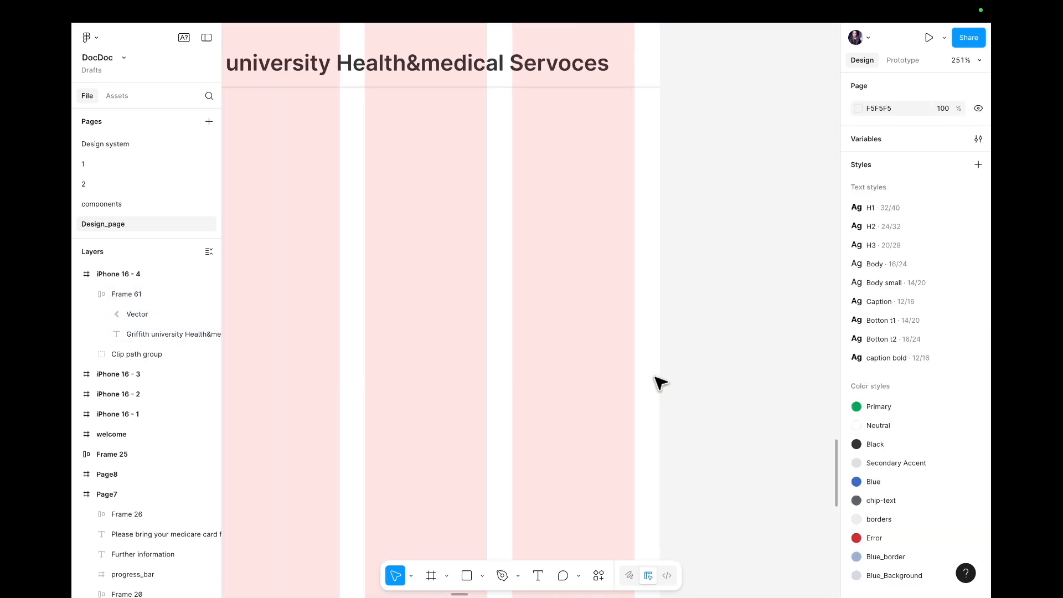
scroll(660, 382, left, 5)
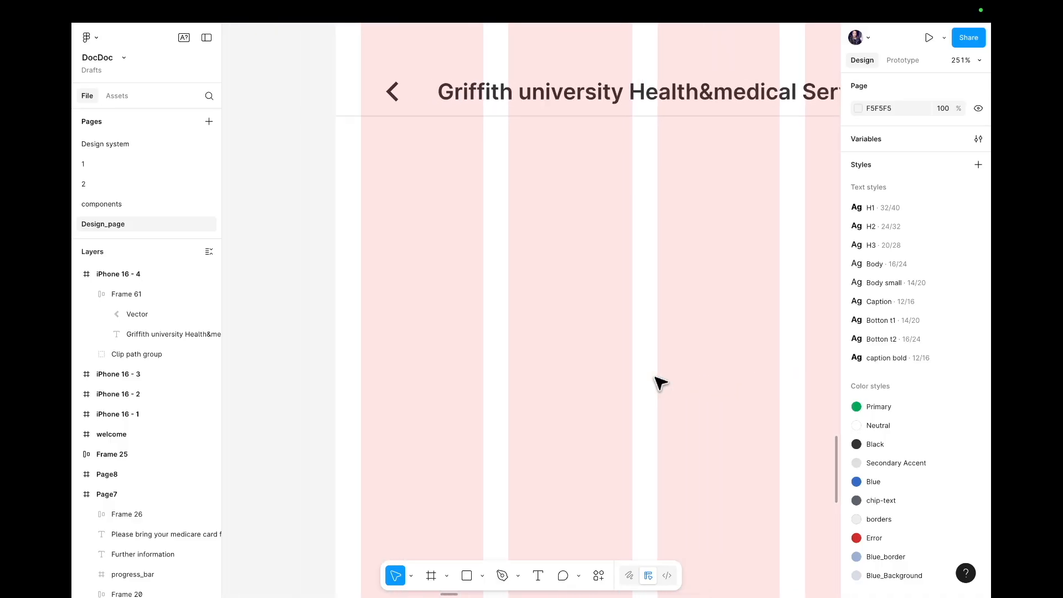
key(shift+0)
scroll(659, 380, down, 2)
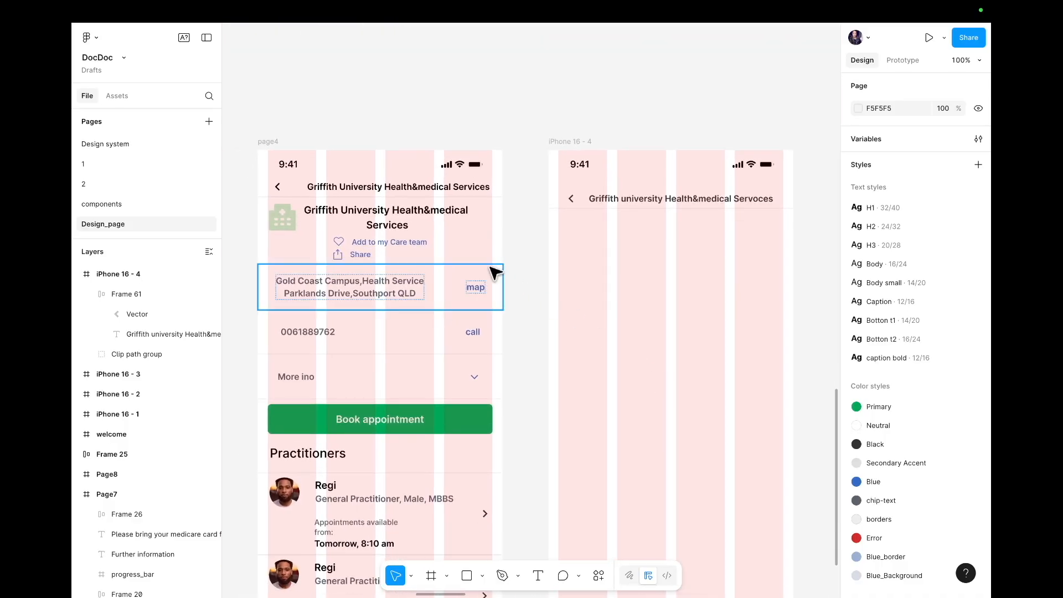
click(467, 233)
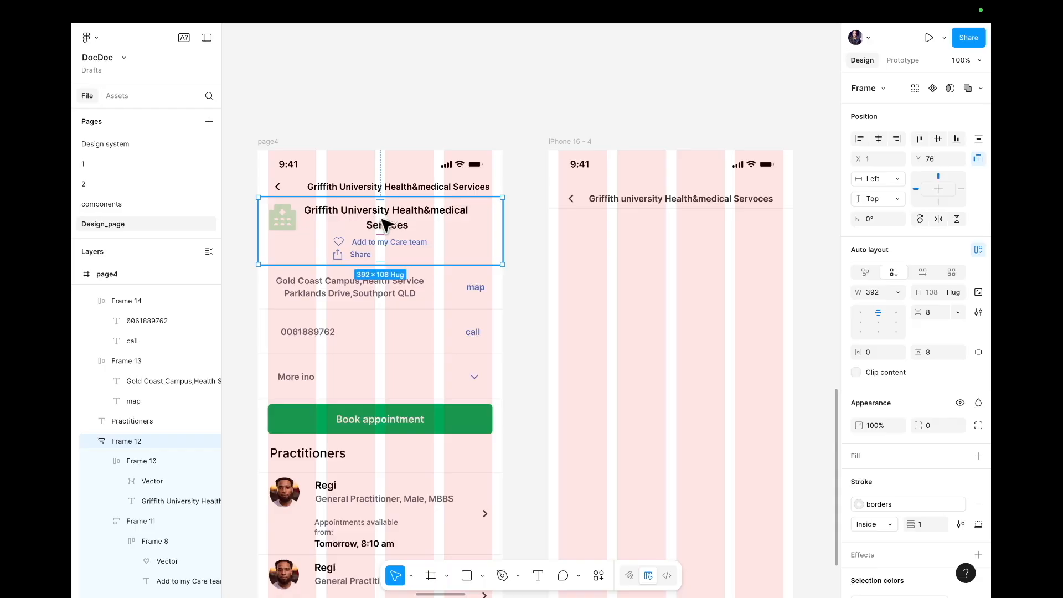
mouse_move(400, 1)
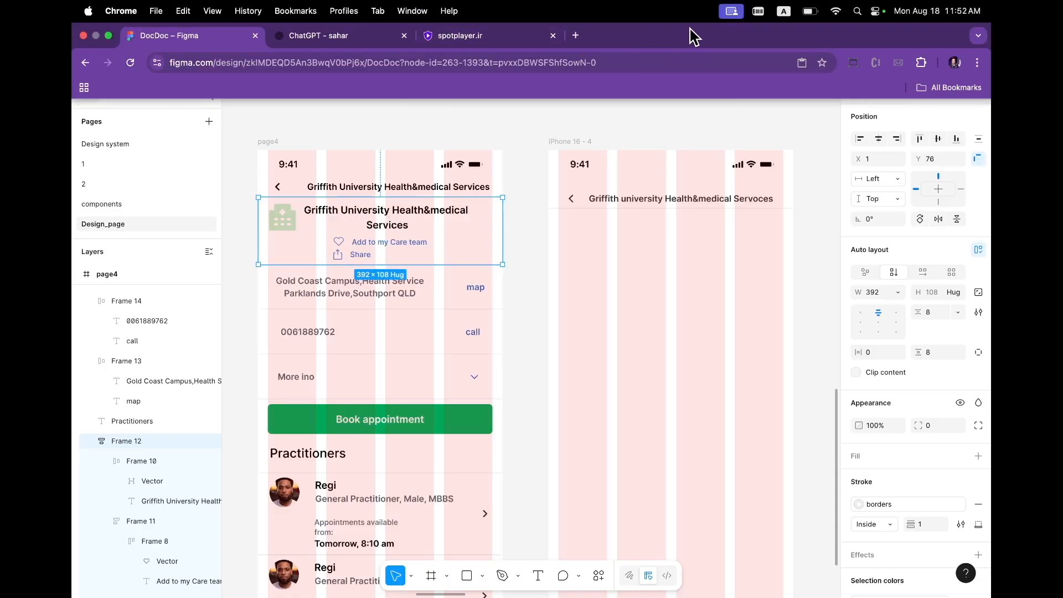
click(706, 11)
click(728, 113)
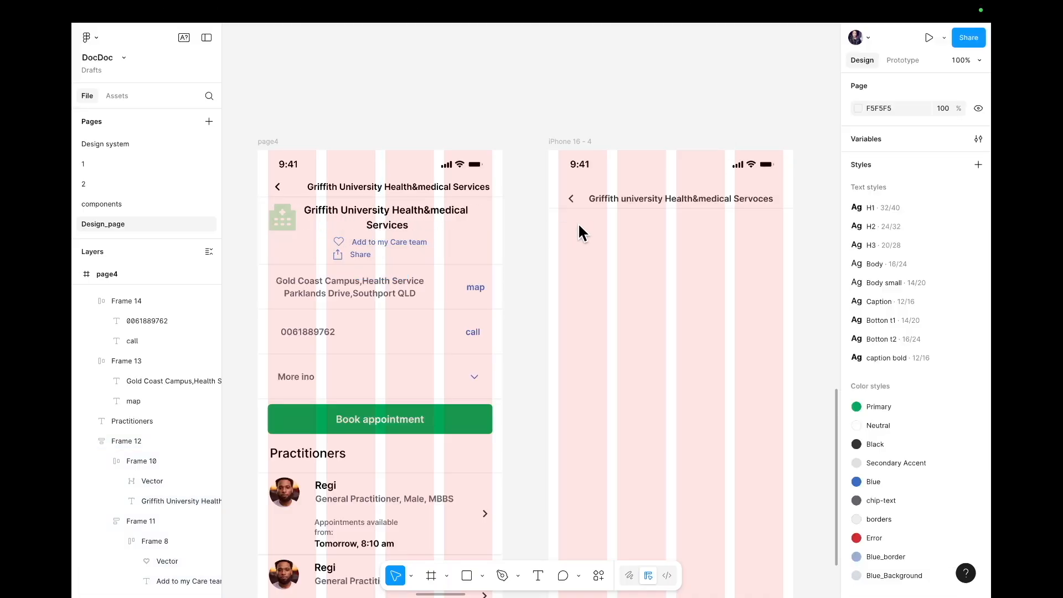
- Copy the full clinic name text from the title block on page4
key(t)
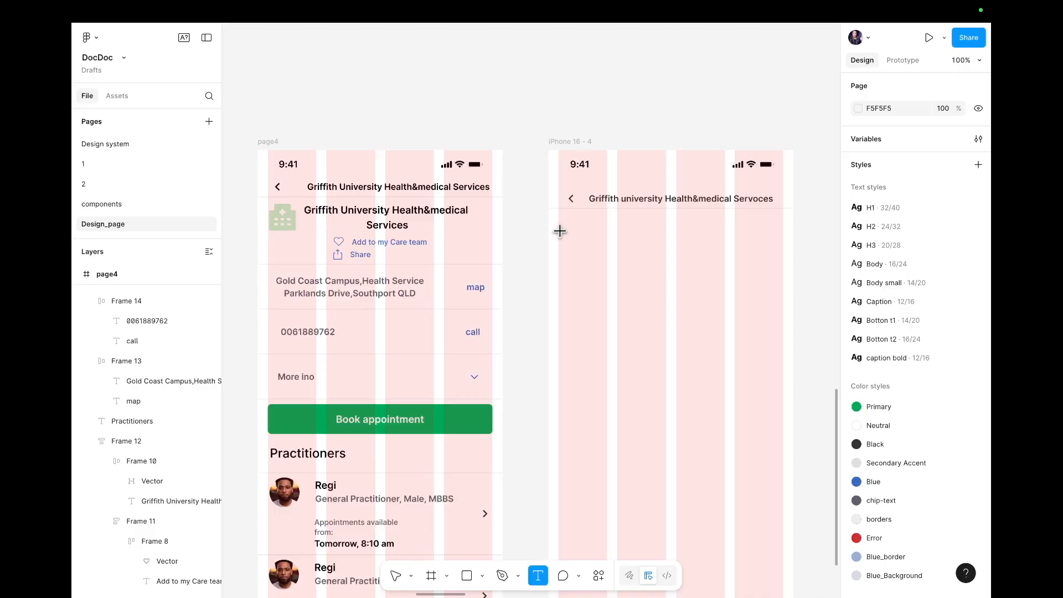
click(596, 227)
click(415, 226)
double_click(414, 226)
key(super+c)
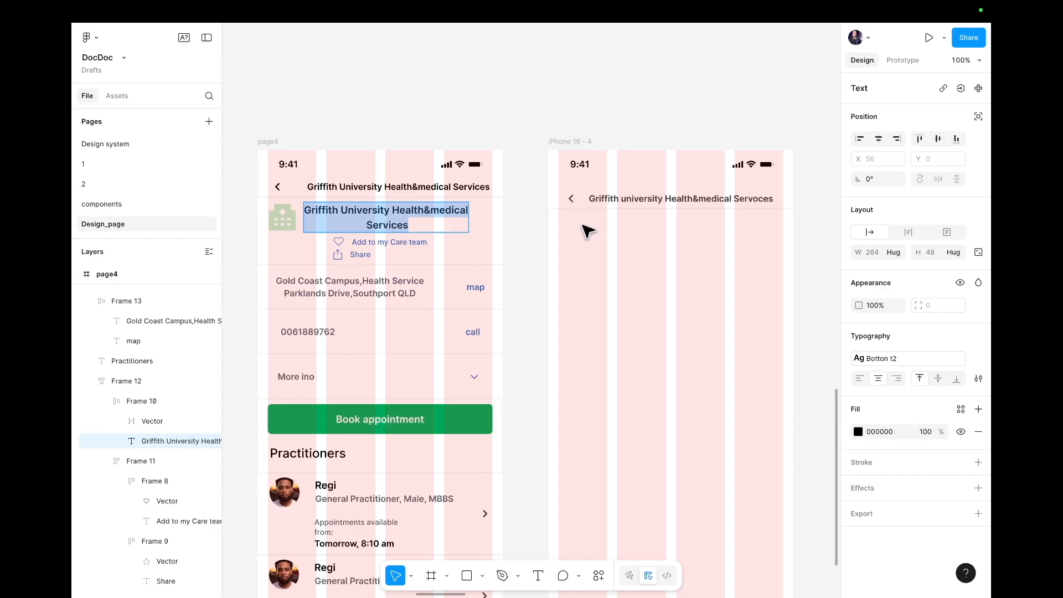
- Paste the copied clinic name as new text below the header in the iPhone 16 - 4 frame, at X 58, Y 112
text(t)
key(super+z)
click(615, 230)
key(t)
click(611, 231)
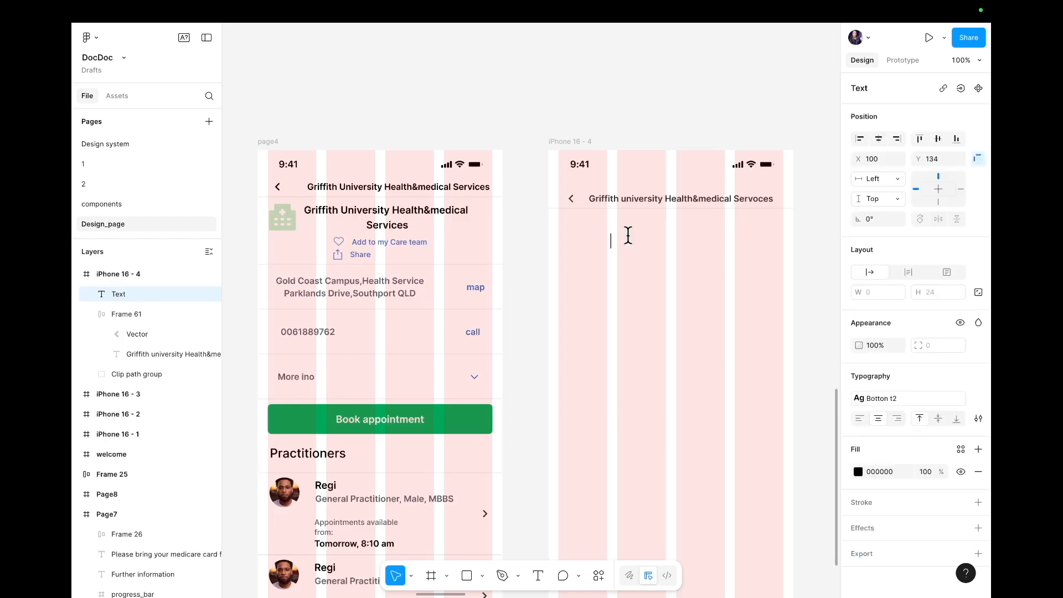
key(super+v)
key(Escape)
drag(540, 254, 612, 238)
- Check which text style the pasted clinic name uses in the list of text styles
double_click(619, 235)
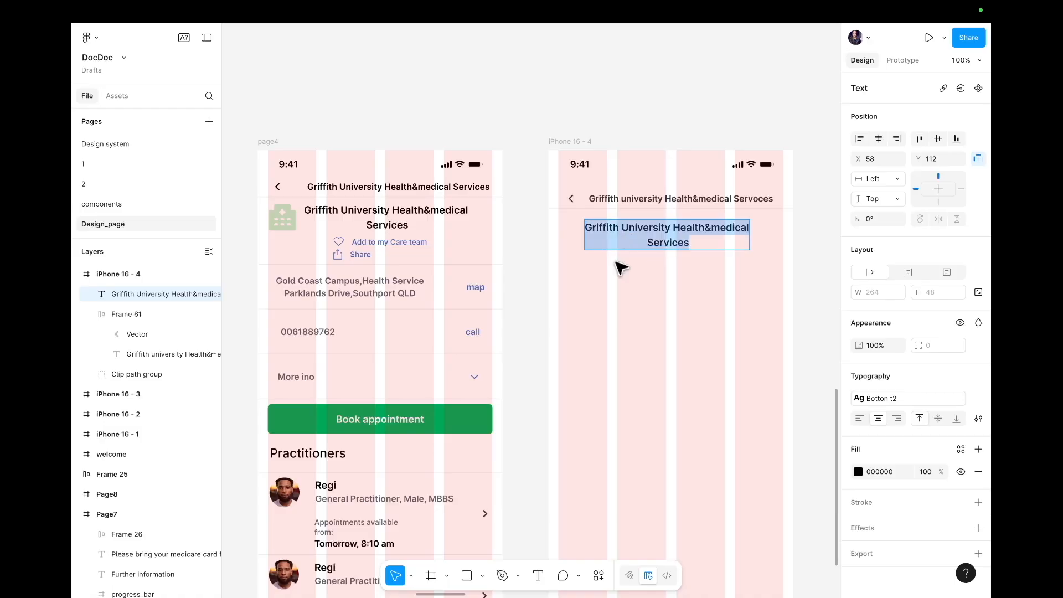
click(907, 397)
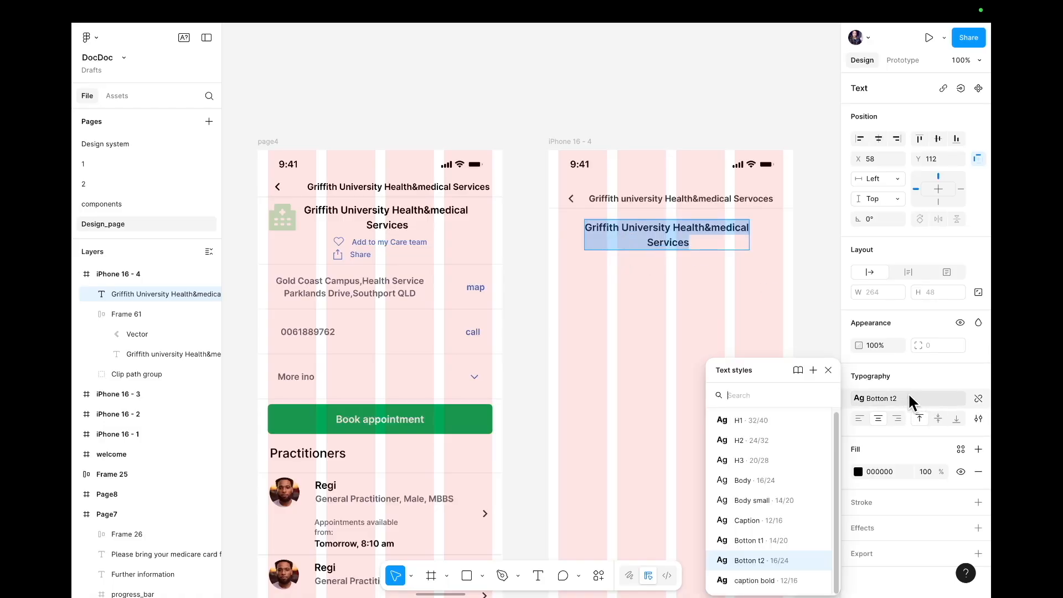
key(Escape)
click(700, 292)
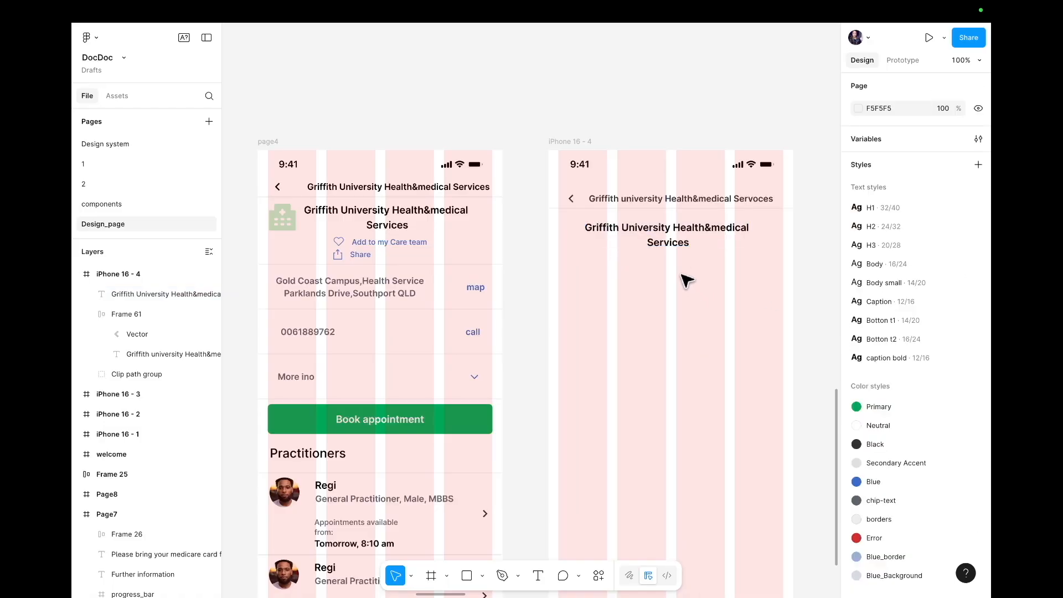
- Nudge the clinic name slightly right and duplicate page4's green hospital icon beside it in the iPhone 16 - 4 frame
mouse_move(662, 238)
mouse_down()
mouse_move(676, 243)
mouse_move(666, 242)
mouse_up()
click(655, 285)
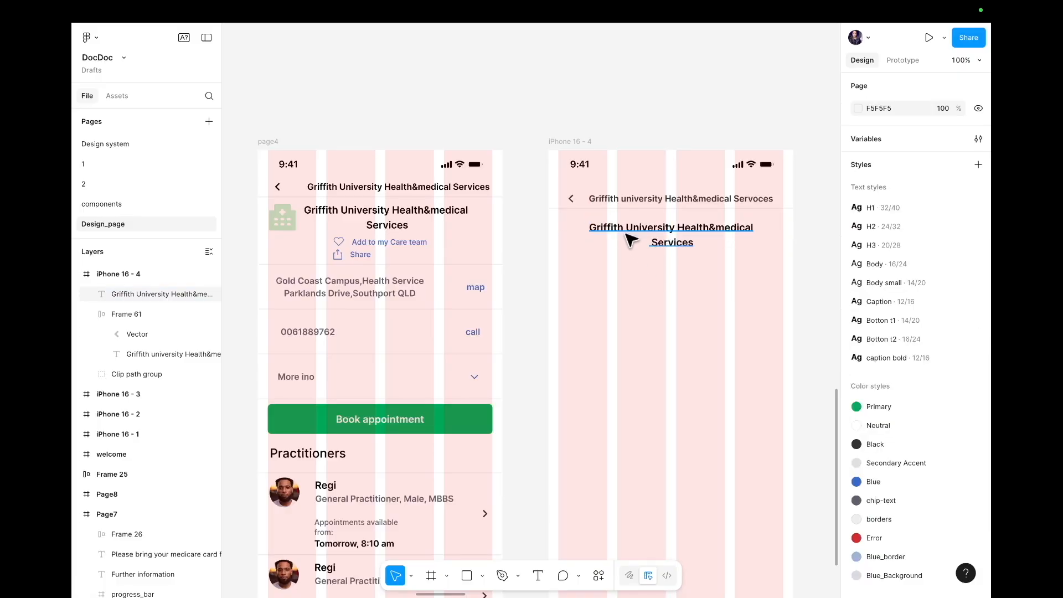
double_click(284, 221)
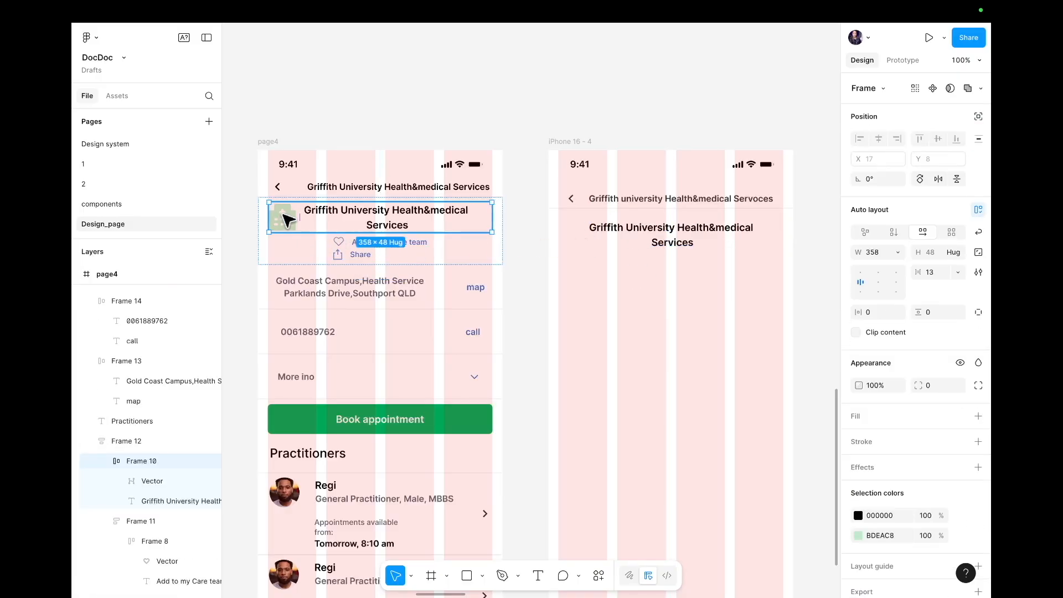
click(286, 220)
drag(286, 219, 573, 231)
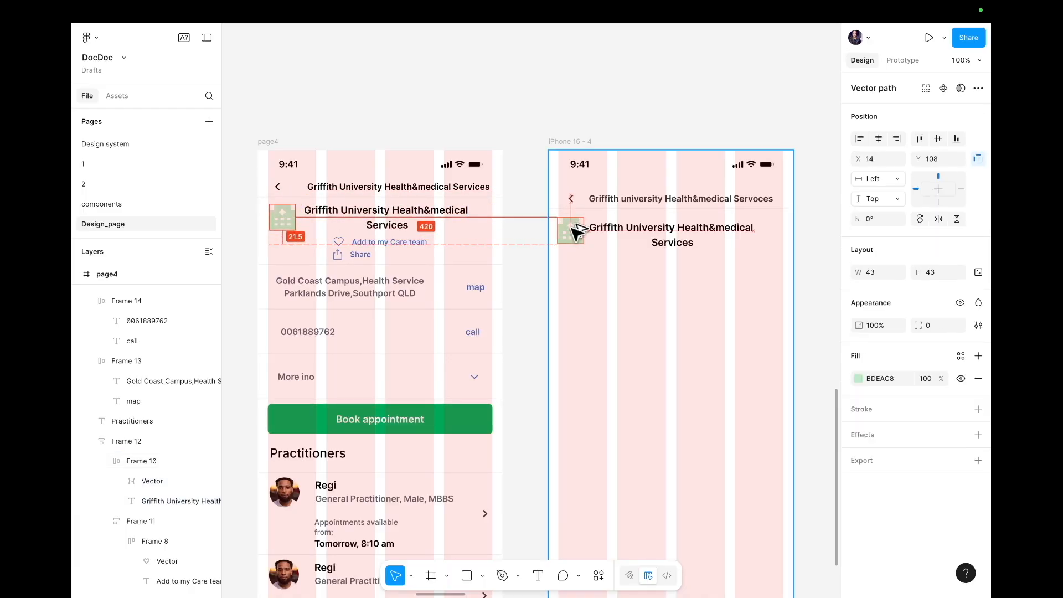
- Position the hospital icon at X 16, Y 109 and the clinic name at X 88, Y 110, leaving space between them
click(664, 239)
mouse_move(680, 238)
mouse_down()
mouse_move(678, 223)
mouse_move(678, 237)
mouse_up()
mouse_move(573, 233)
mouse_down()
mouse_move(581, 238)
mouse_move(574, 233)
mouse_up()
click(626, 248)
drag(637, 227, 635, 237)
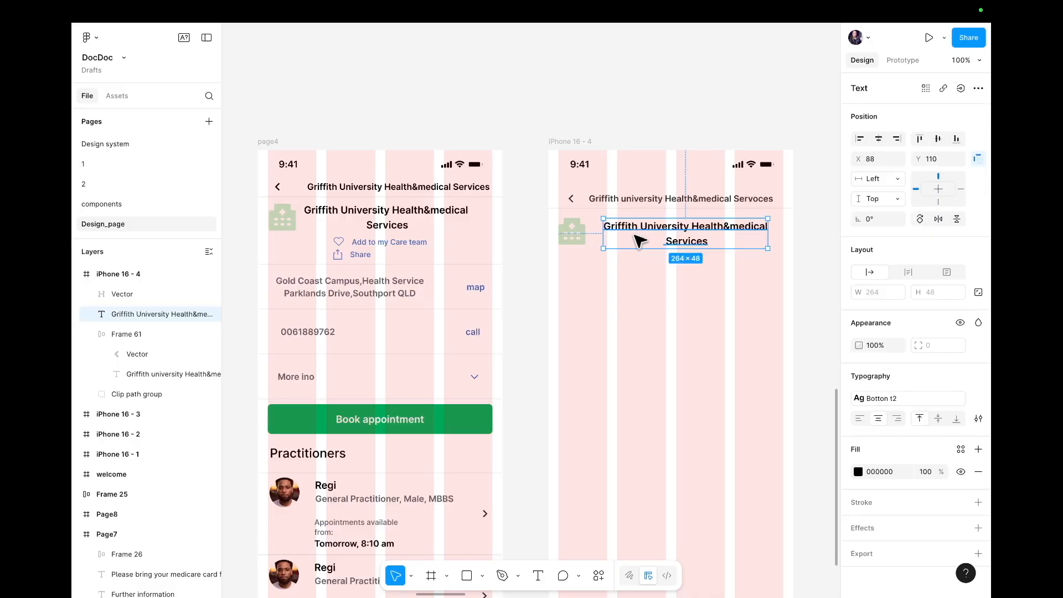
click(646, 269)
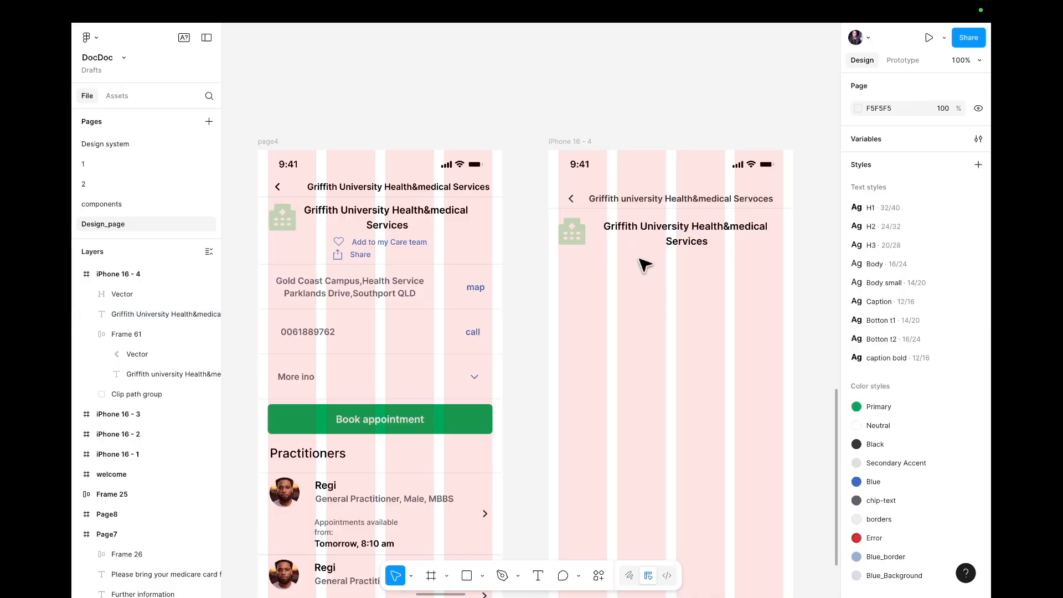
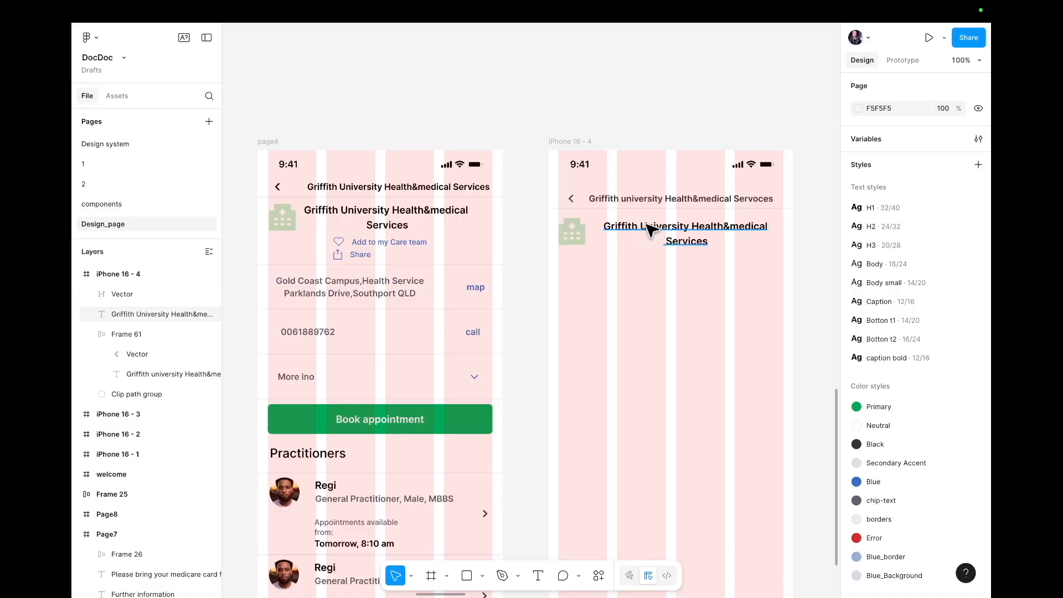
- Combine the hospital icon and the clinic name into one horizontal auto layout frame
click(571, 232)
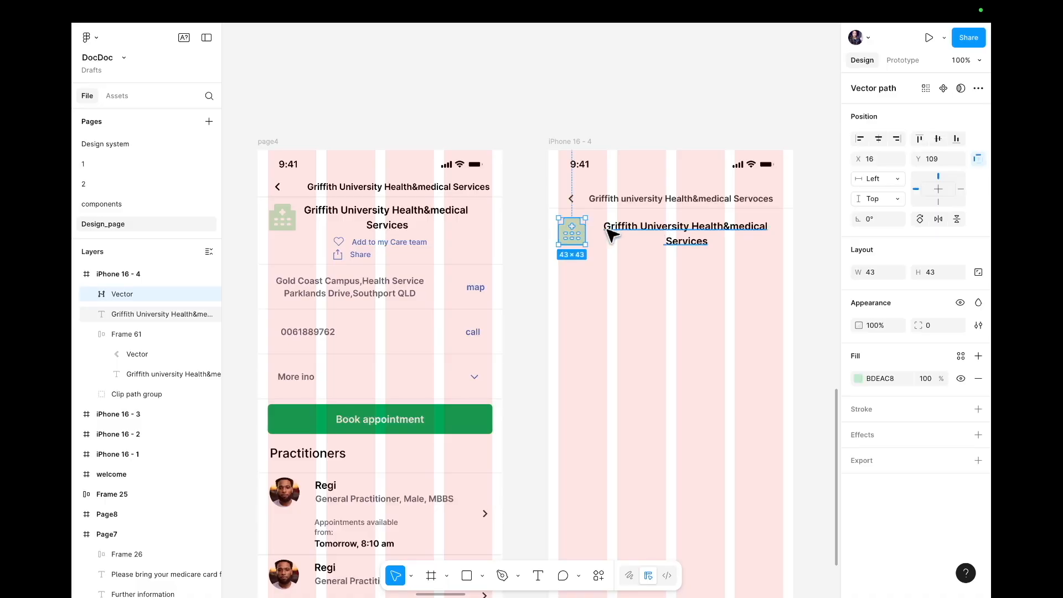
shift+click(651, 233)
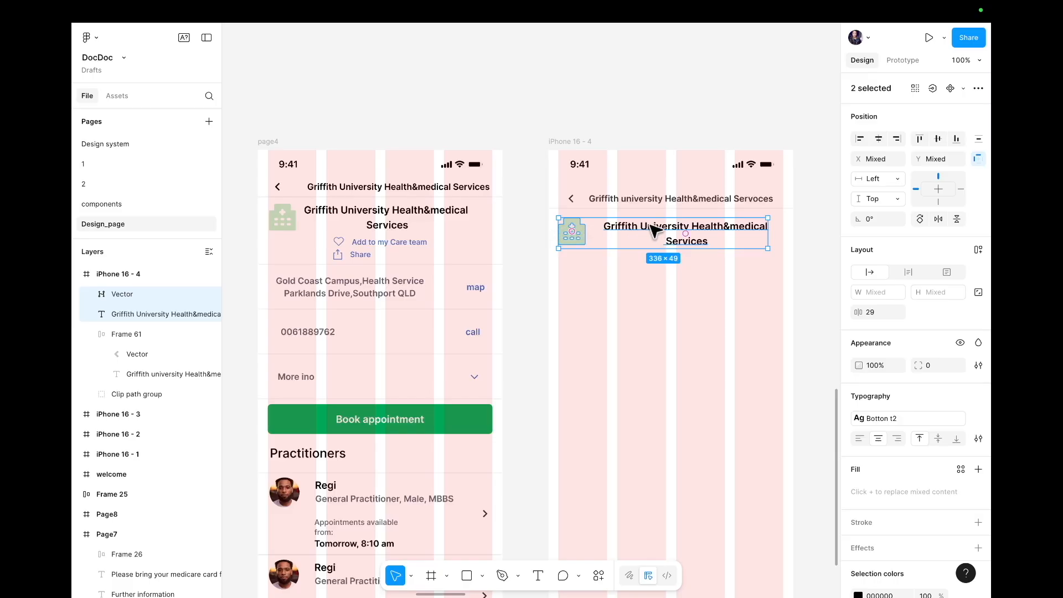
key(shift+a)
click(753, 279)
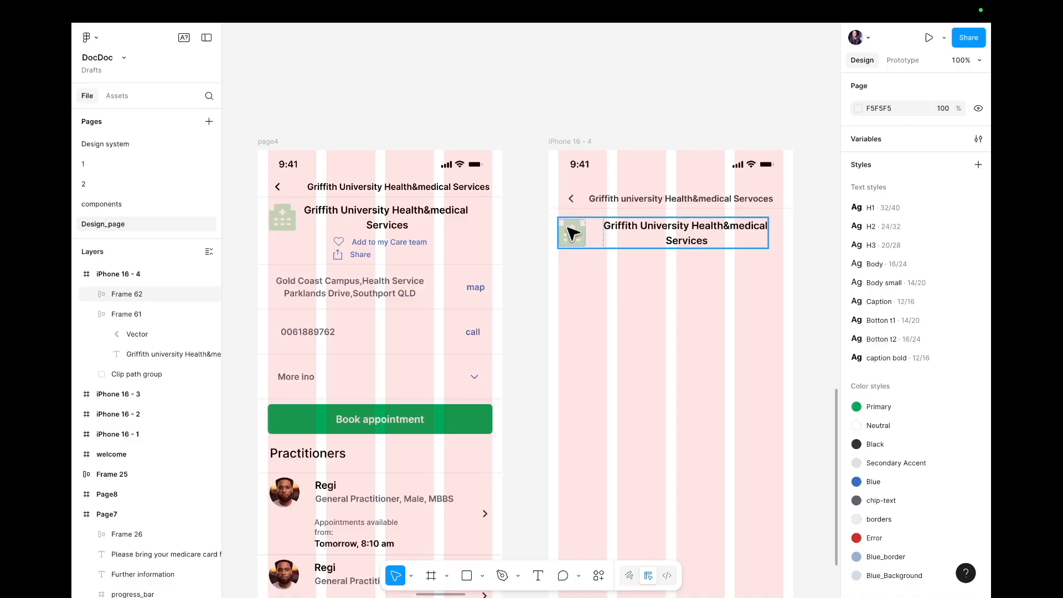
- Widen the auto layout frame holding the hospital icon and clinic name to 361 px
click(766, 238)
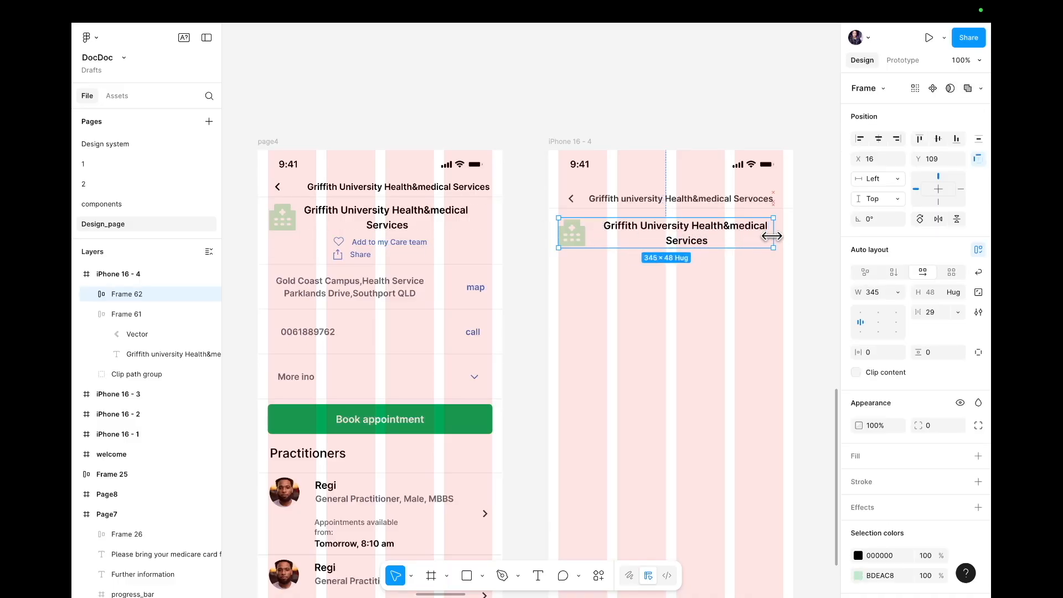
drag(772, 235, 782, 235)
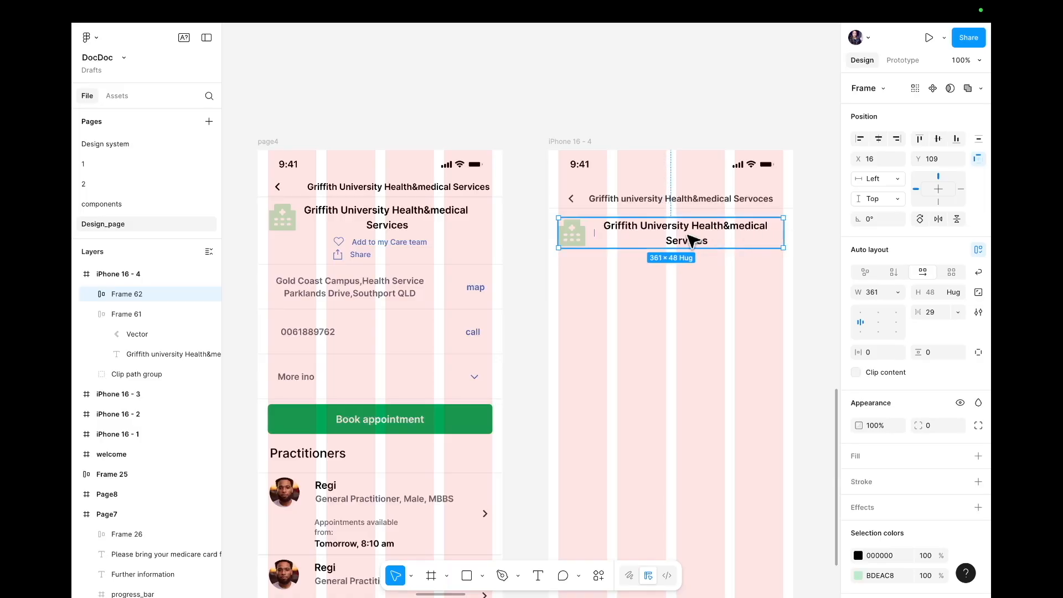
click(567, 266)
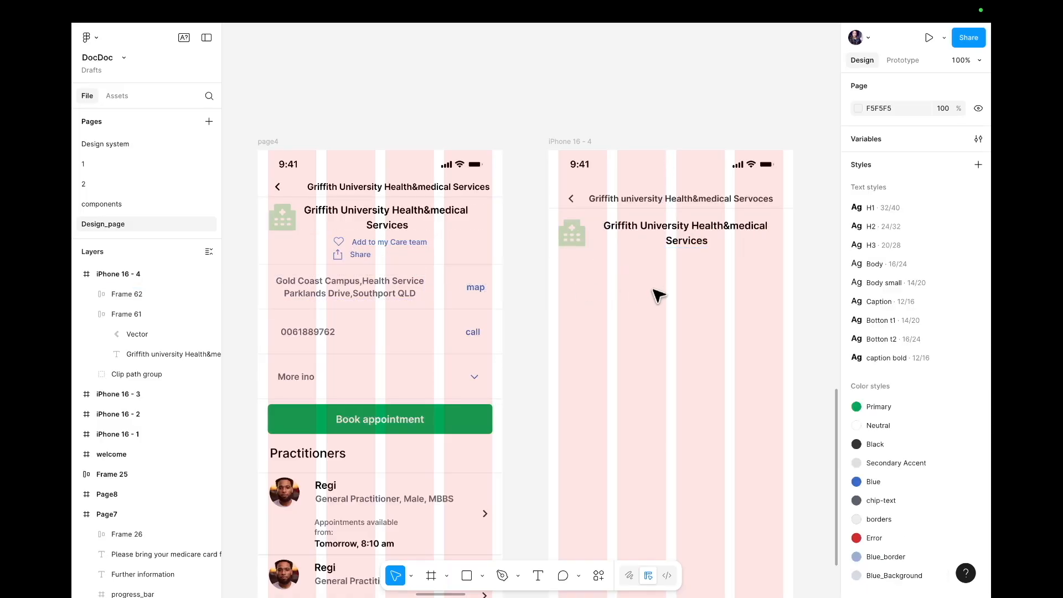
- Add the text "Add to my care team" below the clinic name in the iPhone 16 - 4 frame, at about X 133, Y 186
key(t)
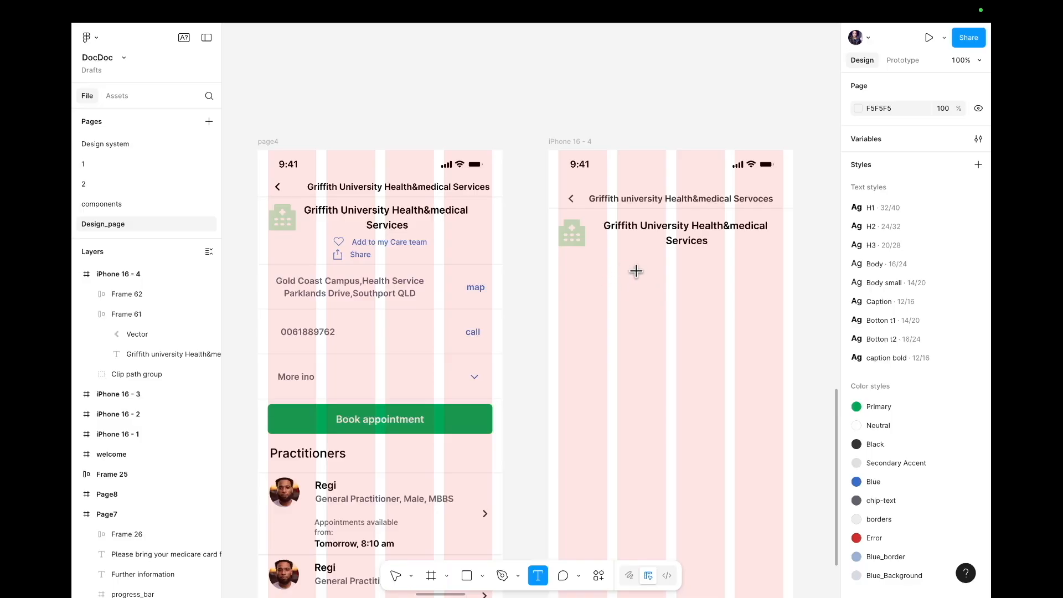
click(635, 270)
text(Add t)
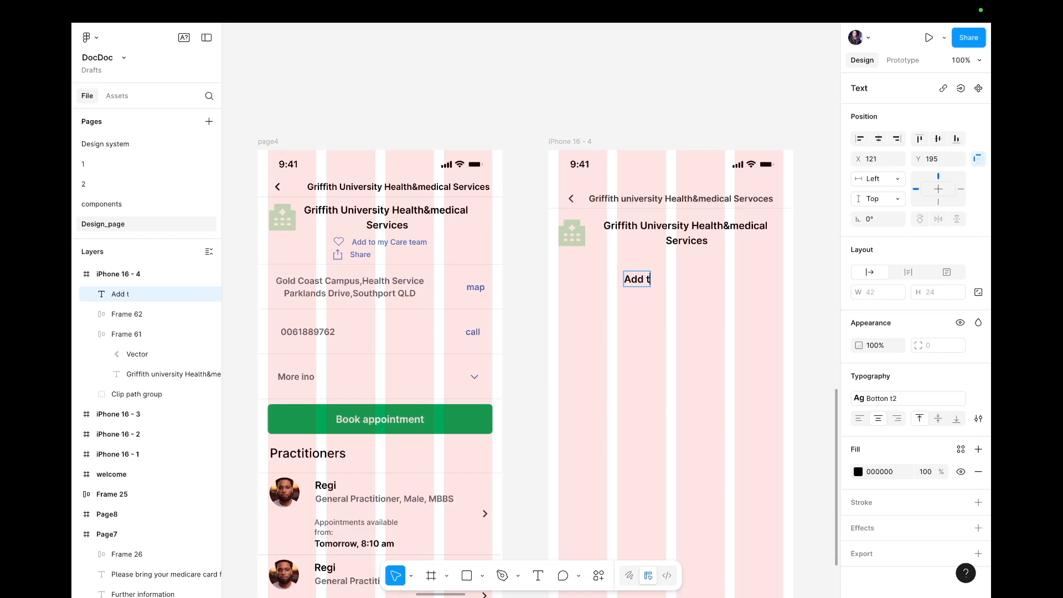
text(o my care)
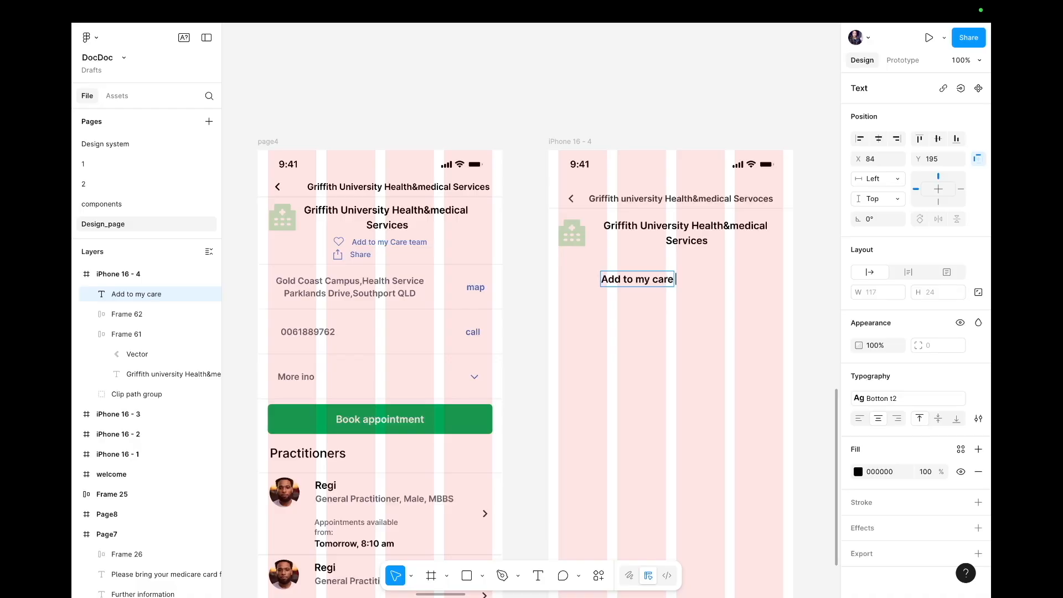
text( team)
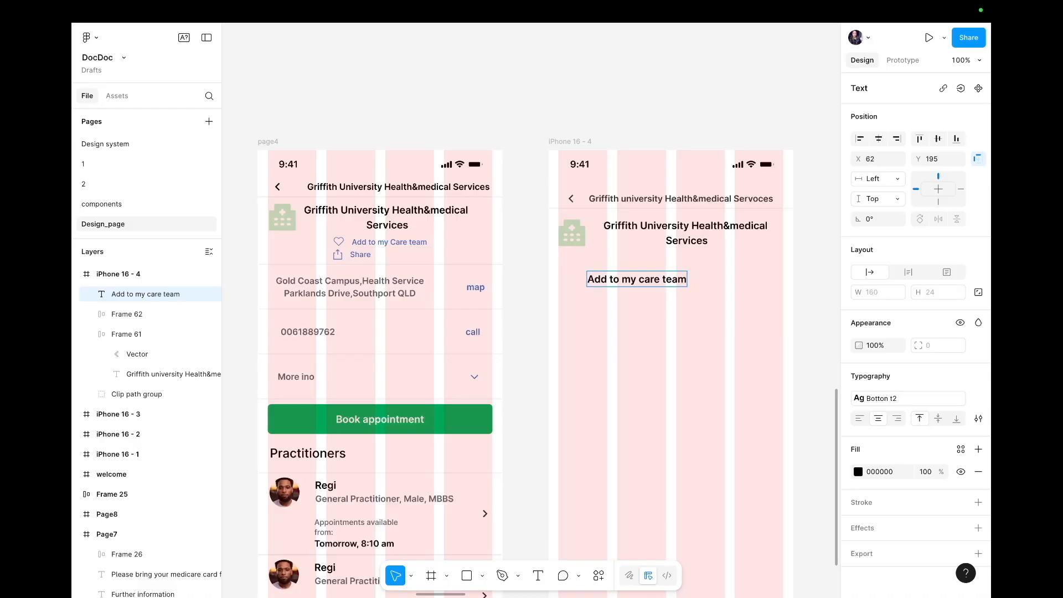
key(Escape)
drag(636, 281, 675, 280)
- Apply the Caption text style and the Blue color style to the "Add to my care team" text
double_click(676, 279)
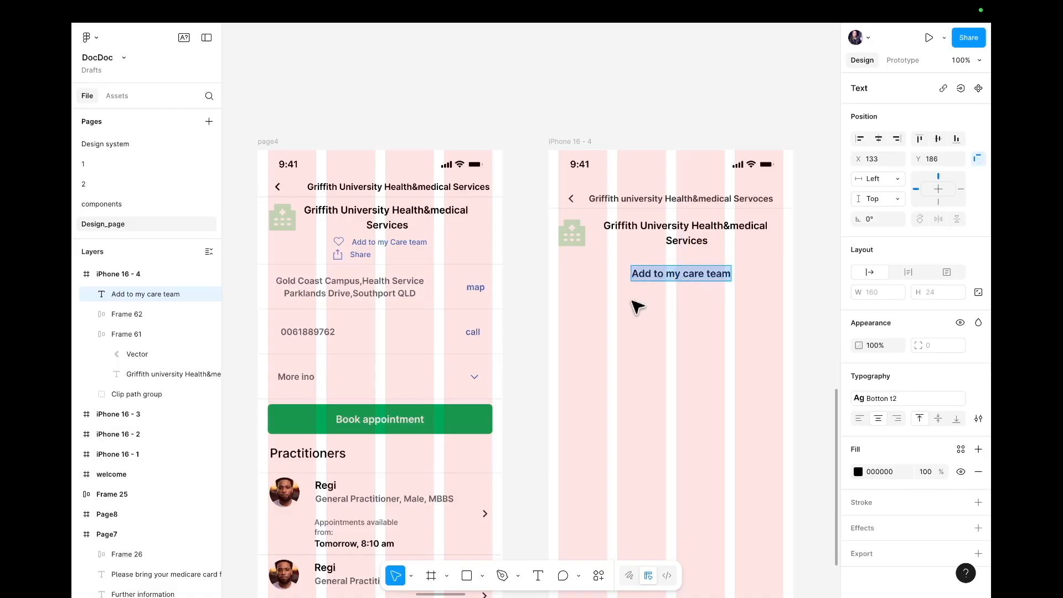
click(891, 397)
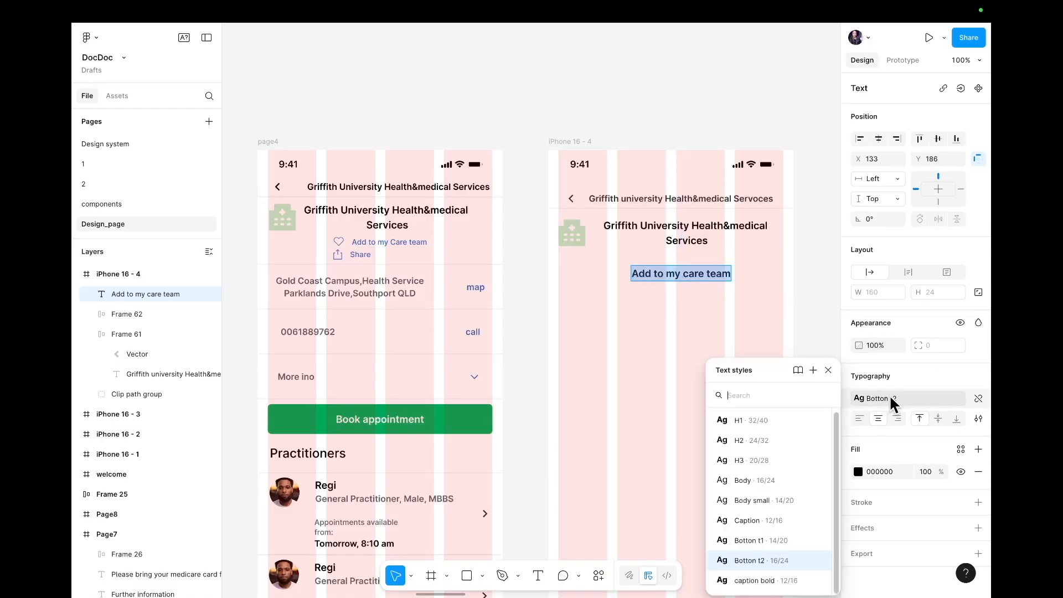
click(762, 522)
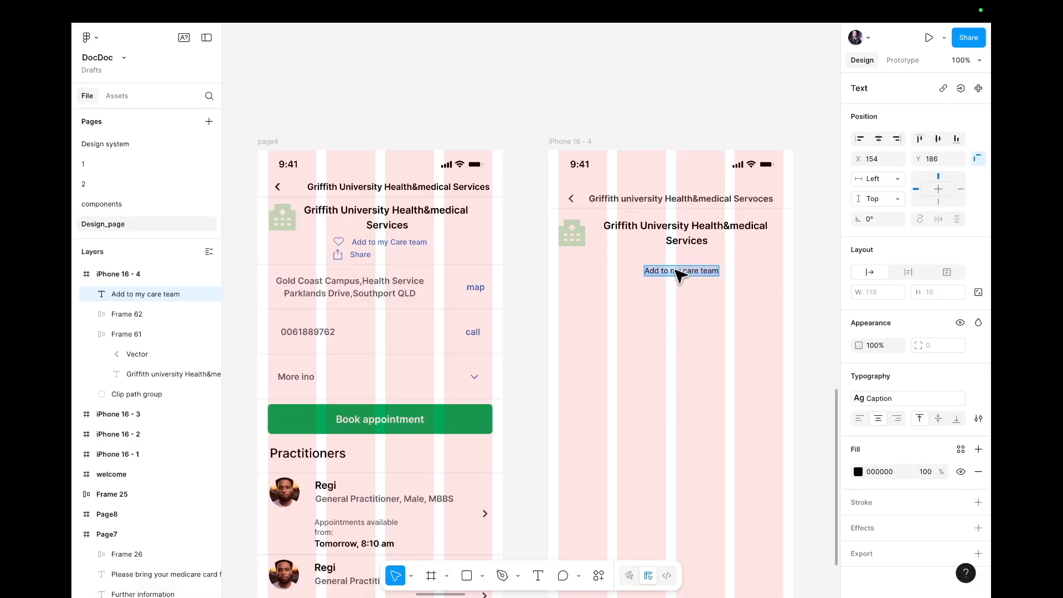
click(858, 472)
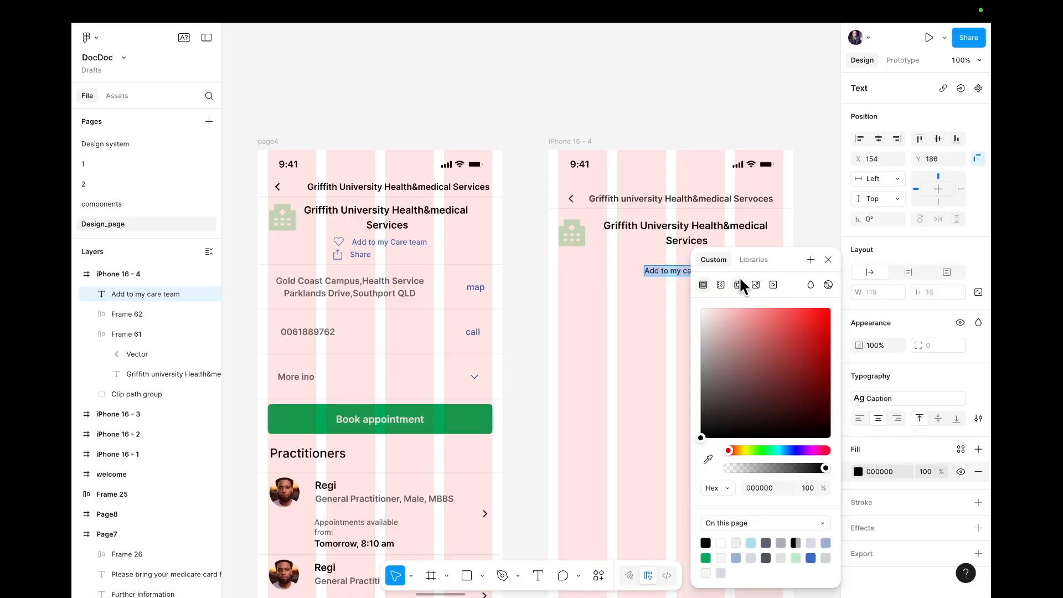
click(747, 262)
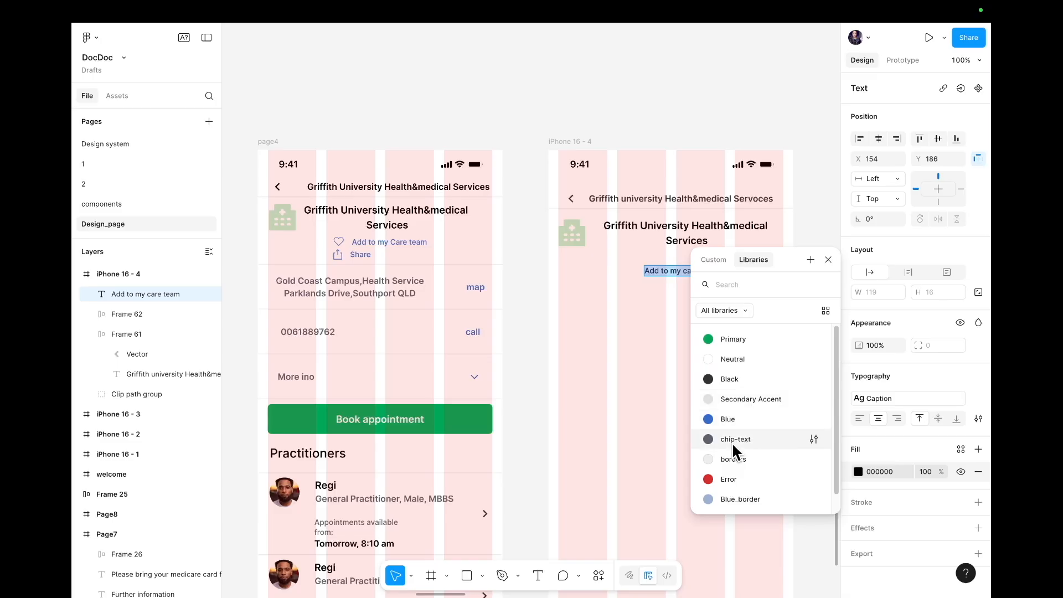
click(726, 412)
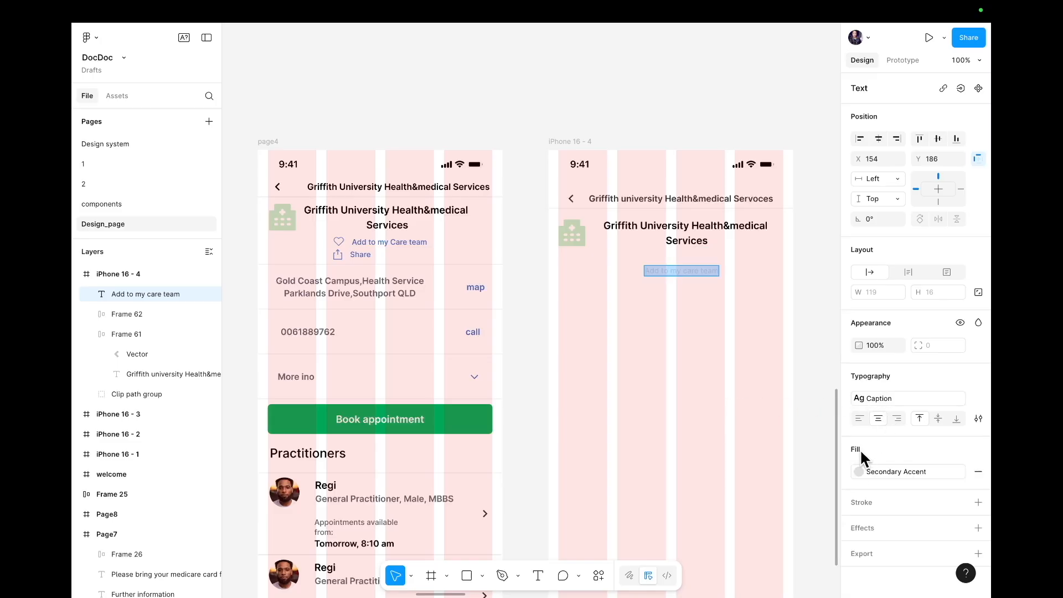
click(858, 472)
click(730, 492)
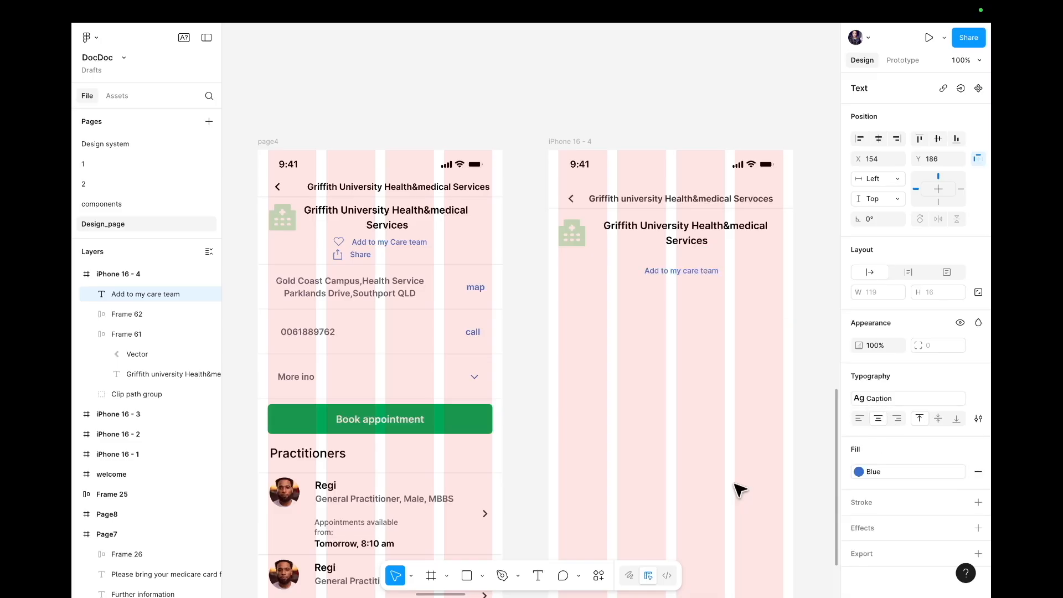
key(Escape)
- Move the "Add to my care team" text slightly up and right so it sits centred under the clinic name
click(706, 336)
drag(685, 275, 691, 272)
click(646, 493)
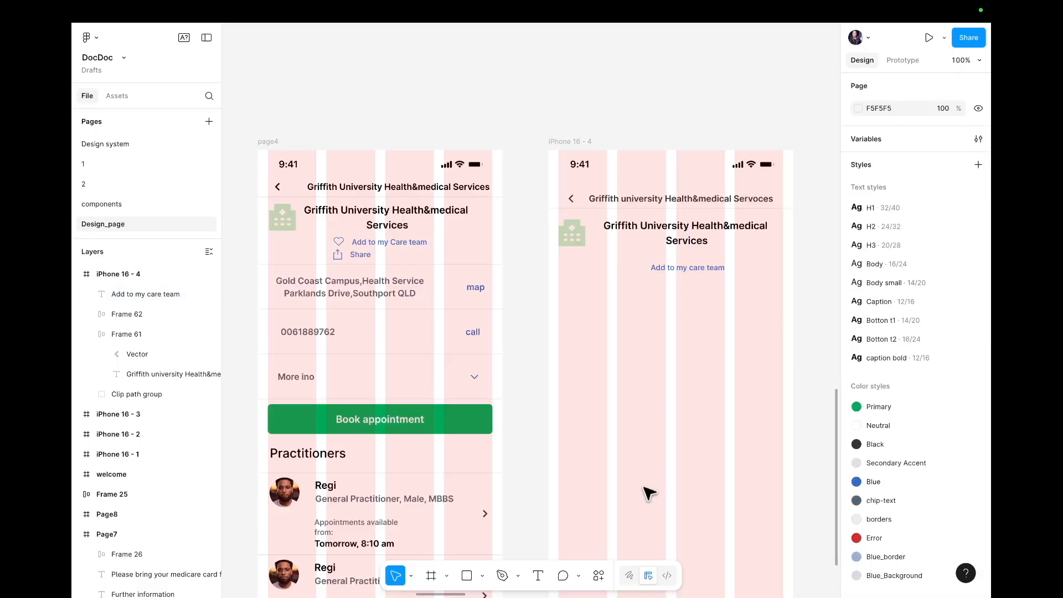
- Search Iconify for "heart", import the thin outline heart as a frame with auto (24) size in black, and close the plugin
click(598, 575)
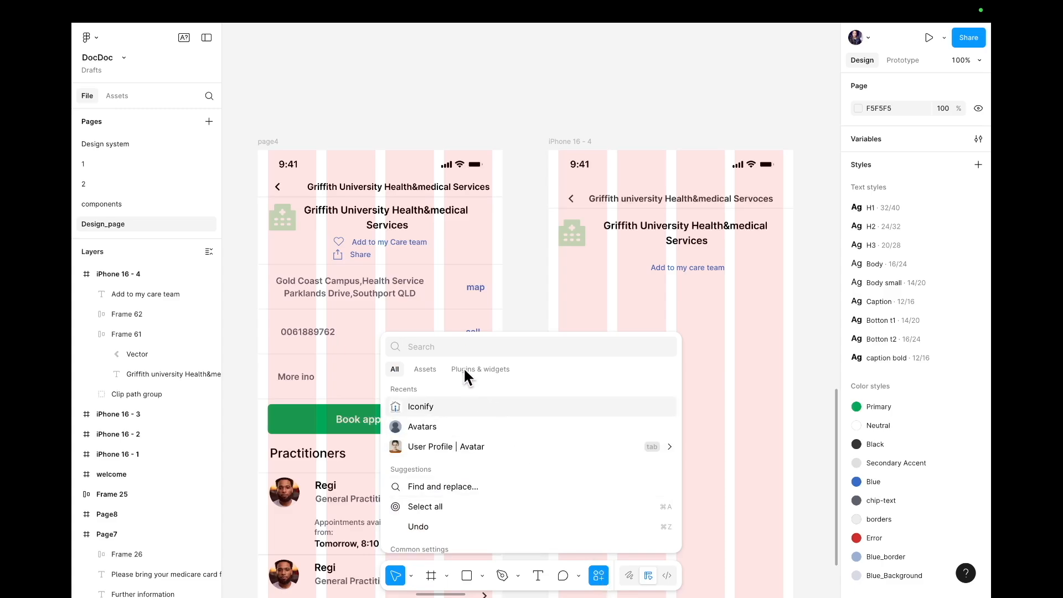
click(463, 368)
click(457, 393)
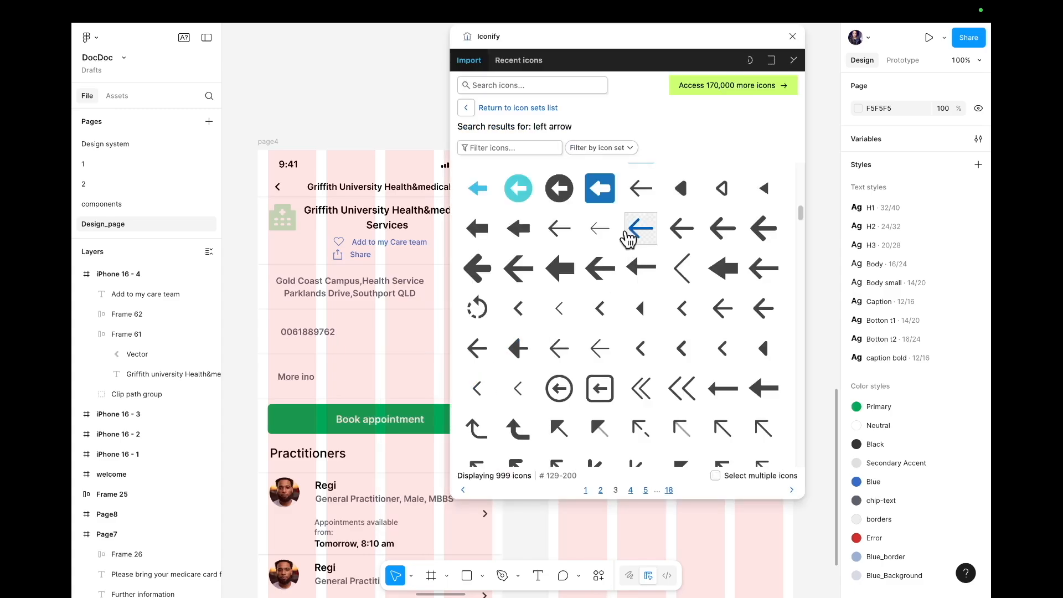
click(529, 85)
text(heart)
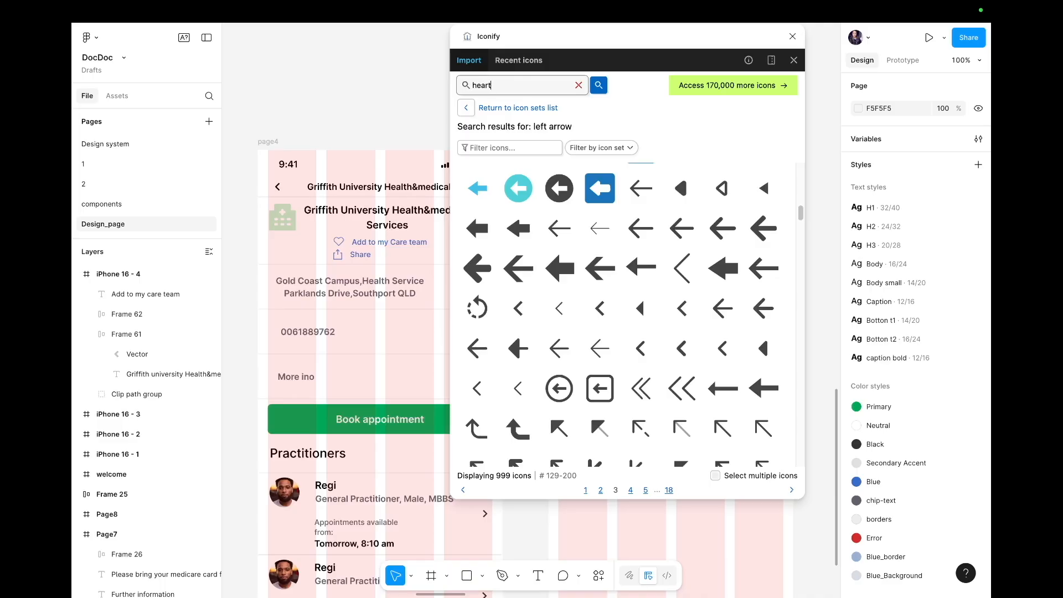
key(Return)
click(559, 183)
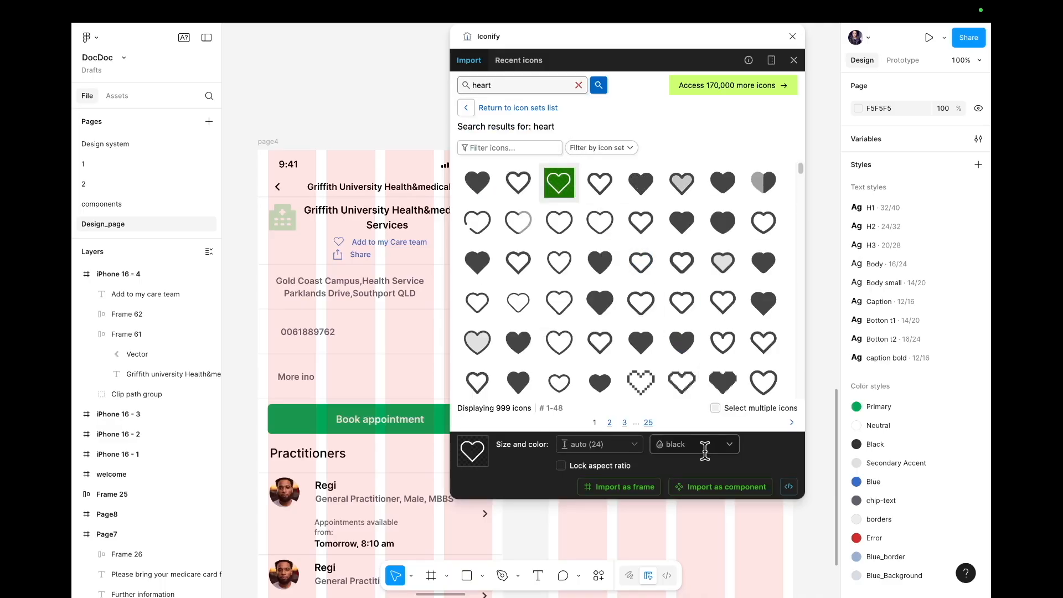
click(619, 489)
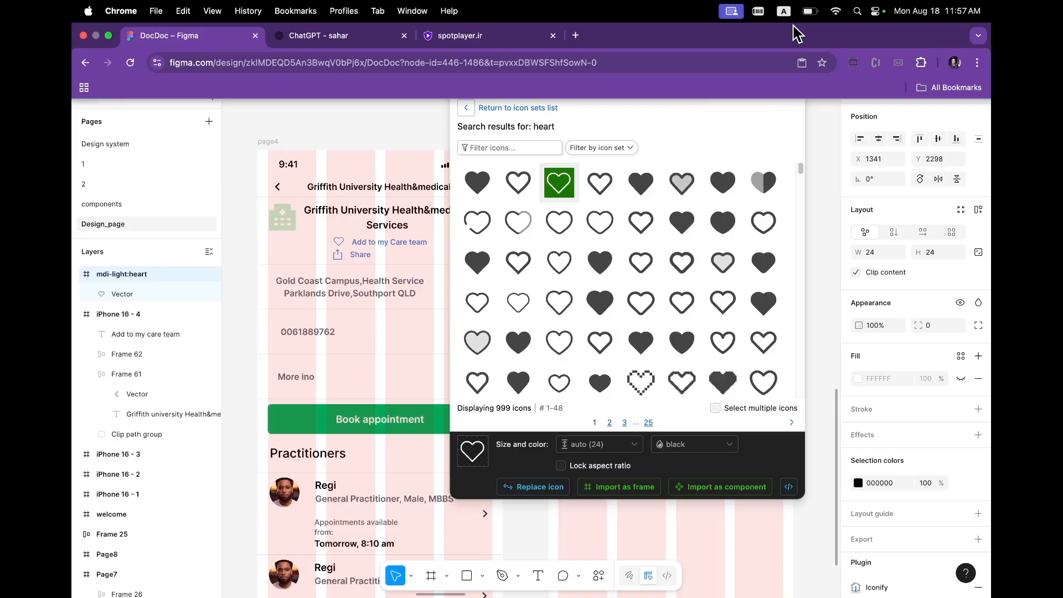
click(791, 37)
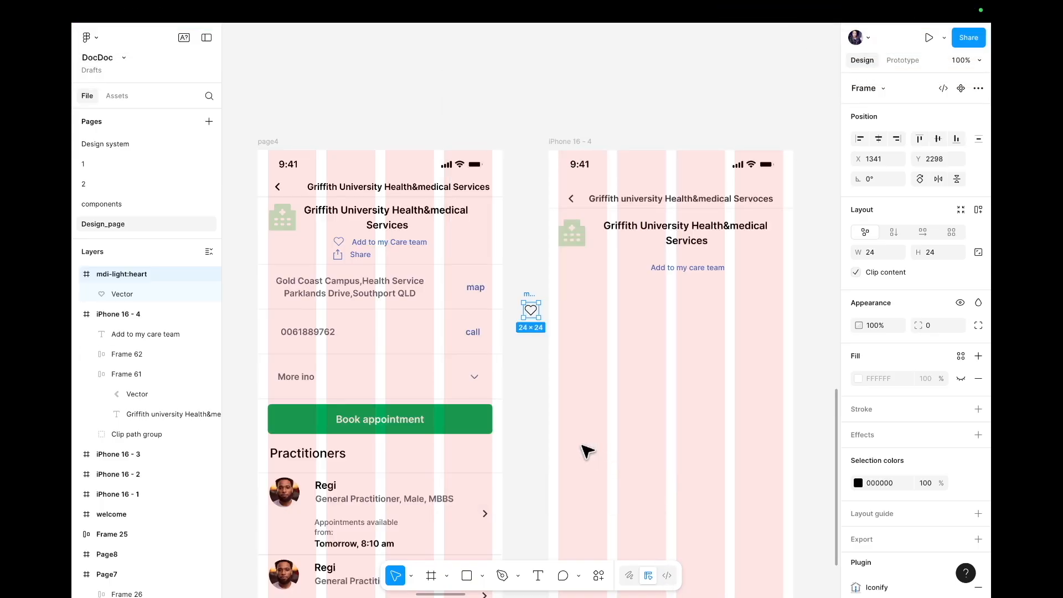
- Move the heart vector into the iPhone 16 - 4 frame beside "Add to my care team" and delete its empty import frame
click(530, 310)
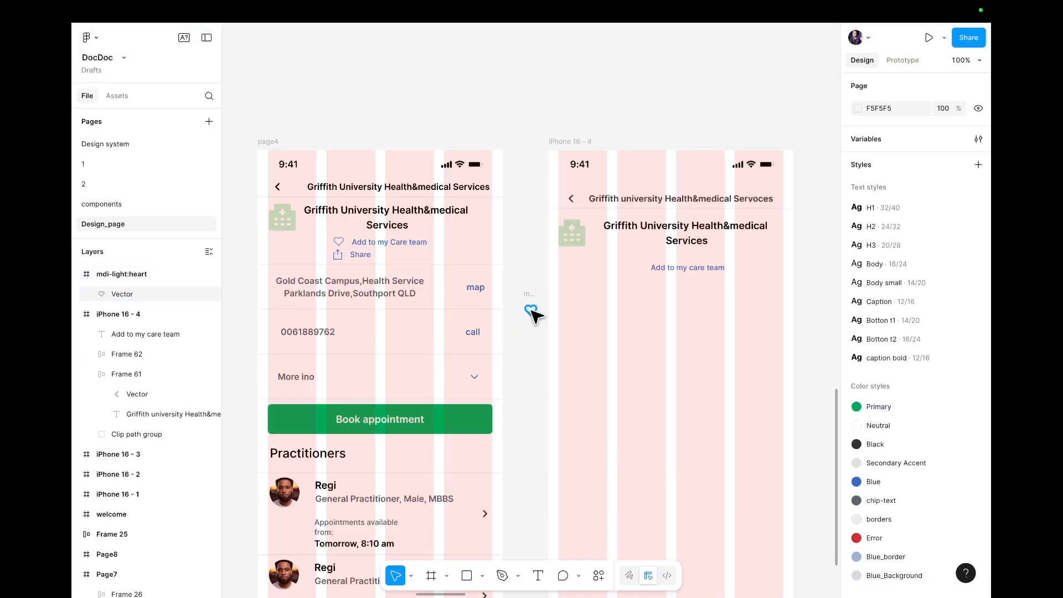
click(532, 313)
drag(531, 311, 630, 267)
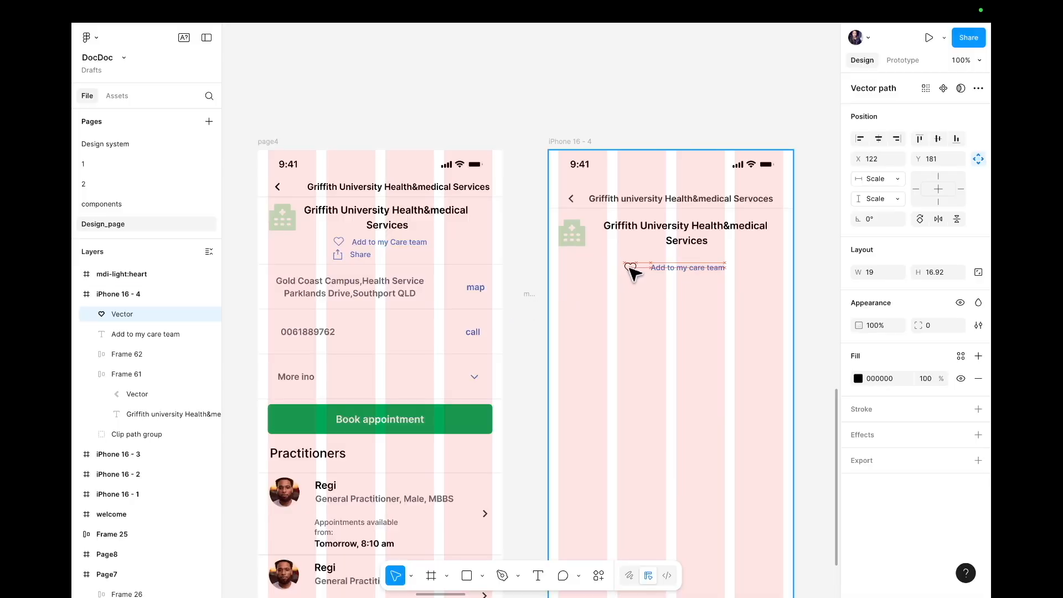
click(531, 309)
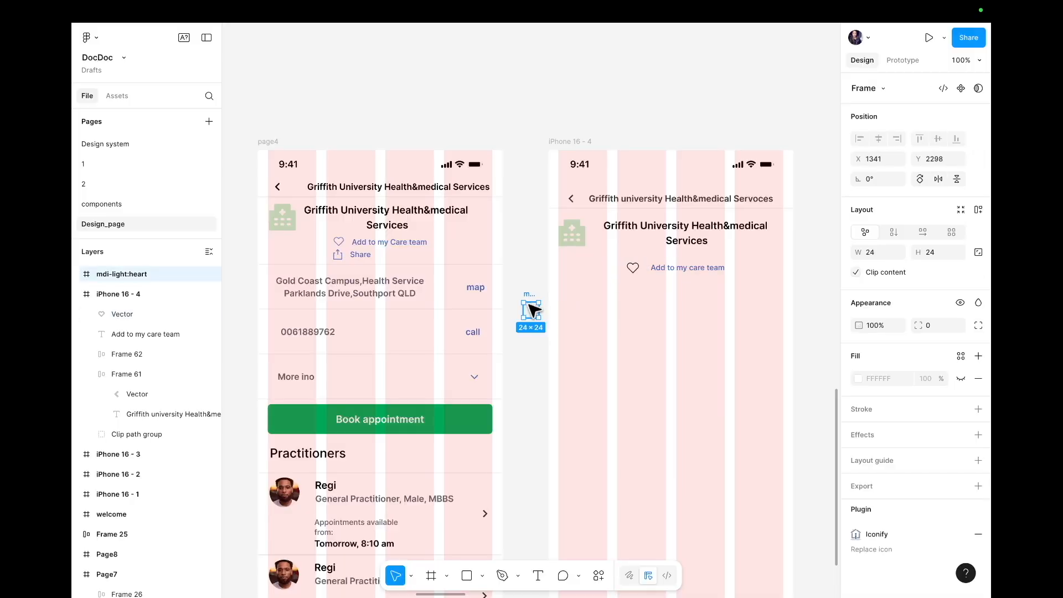
key(Delete)
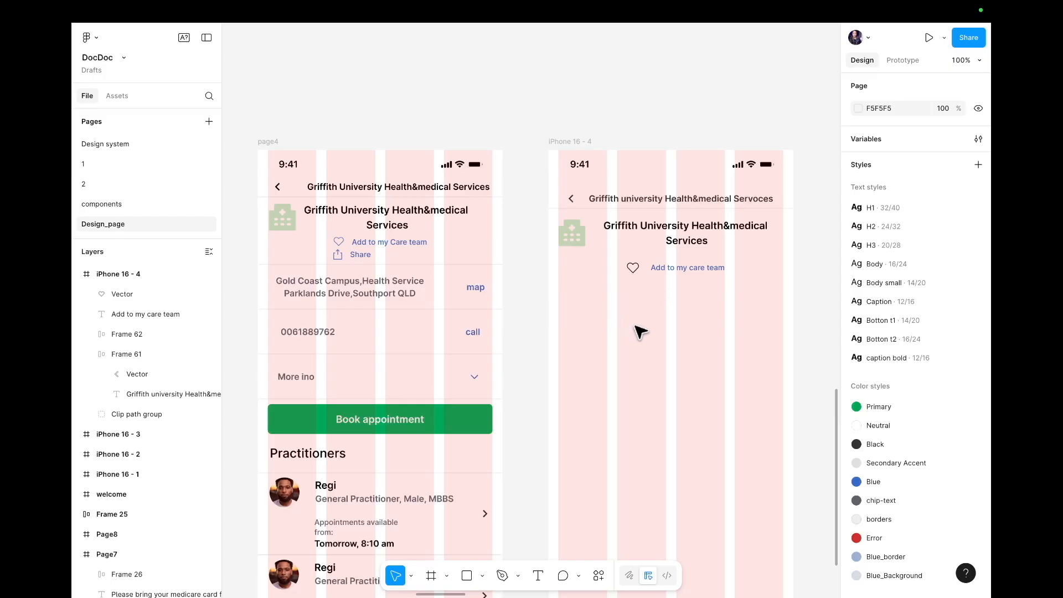
- Shrink the heart icon to 15 × 13 and place it at X 140, Y 184, closer to the "Add to my care team" text
click(634, 271)
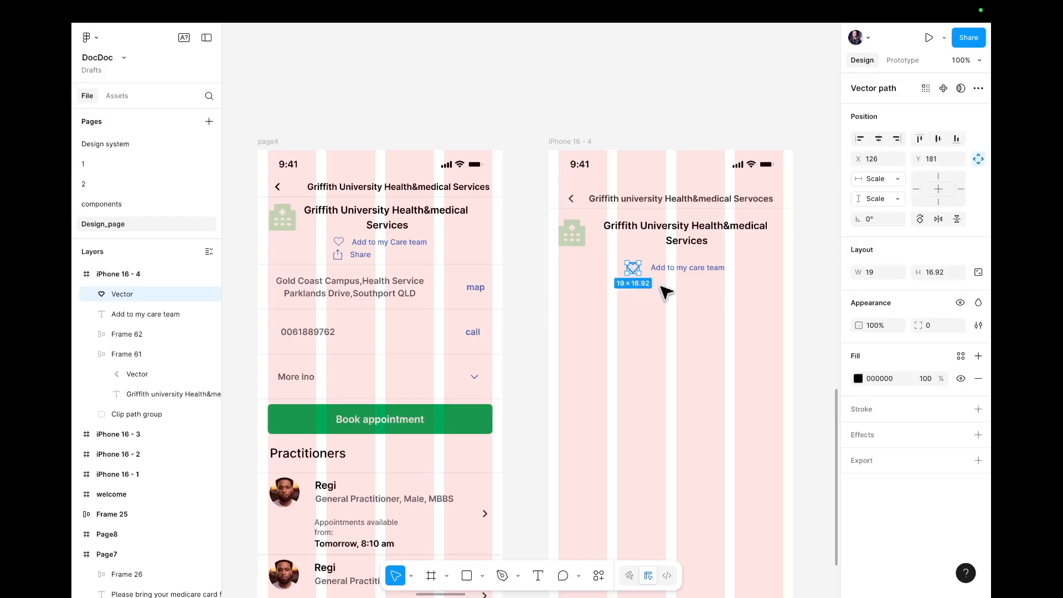
scroll(666, 292, up, 3)
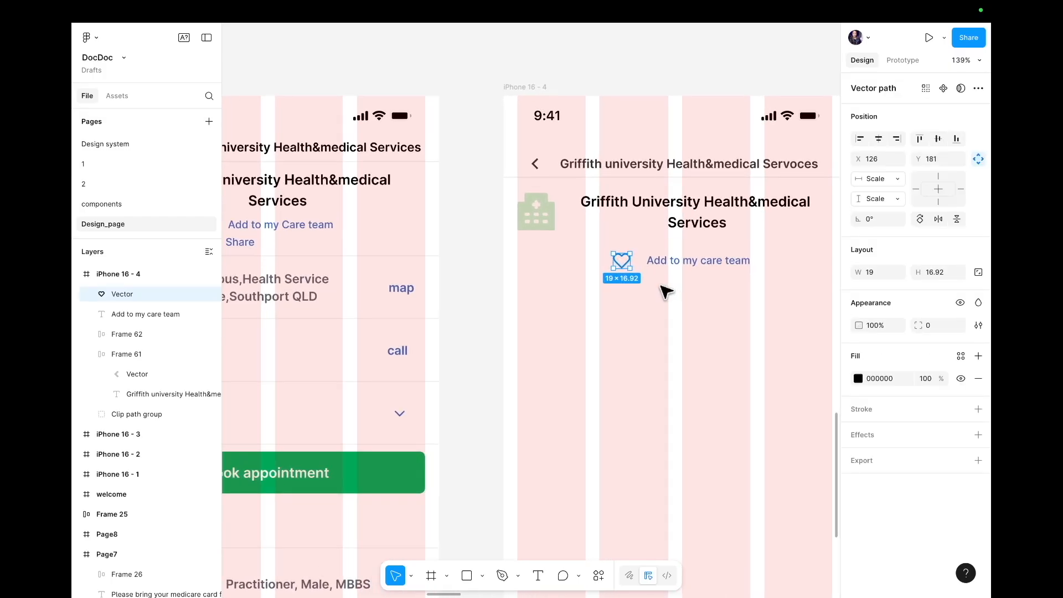
right_click(663, 293)
click(612, 303)
click(622, 268)
click(626, 306)
drag(620, 264, 627, 264)
click(630, 269)
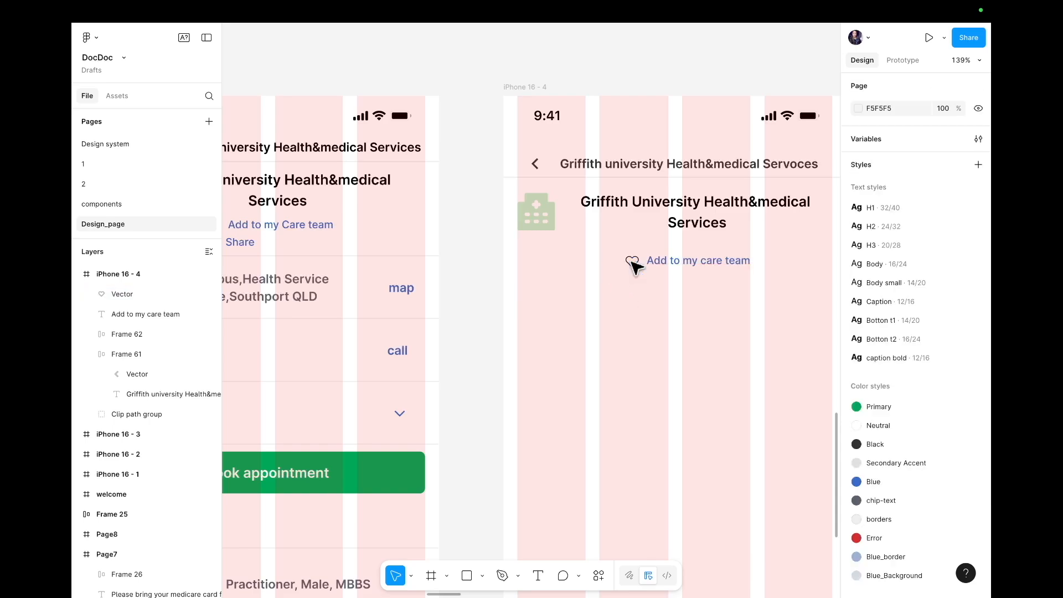
- Apply the Blue color style to the heart icon's fill
double_click(632, 262)
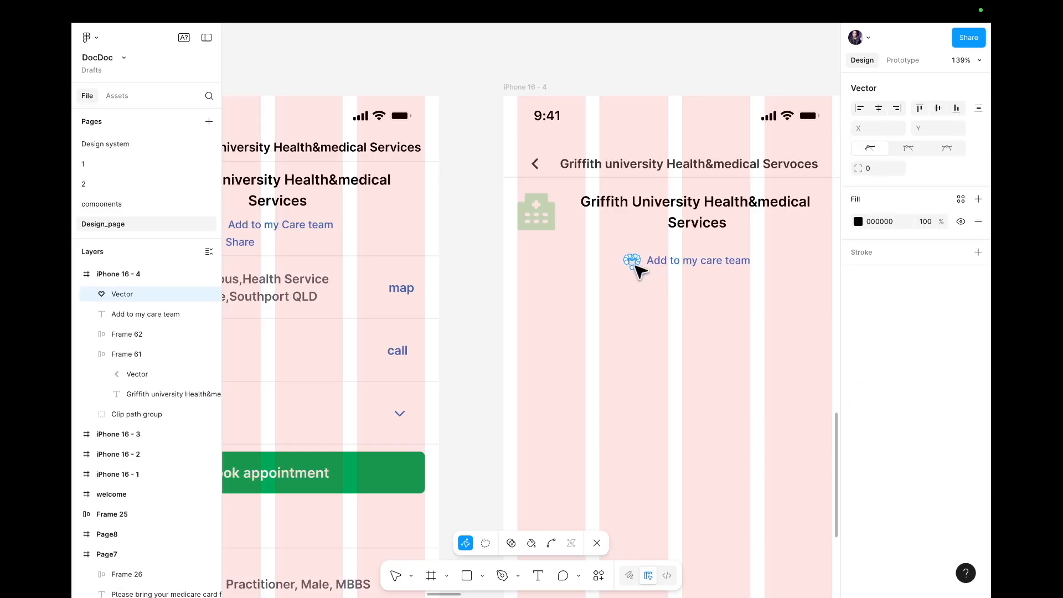
key(Escape)
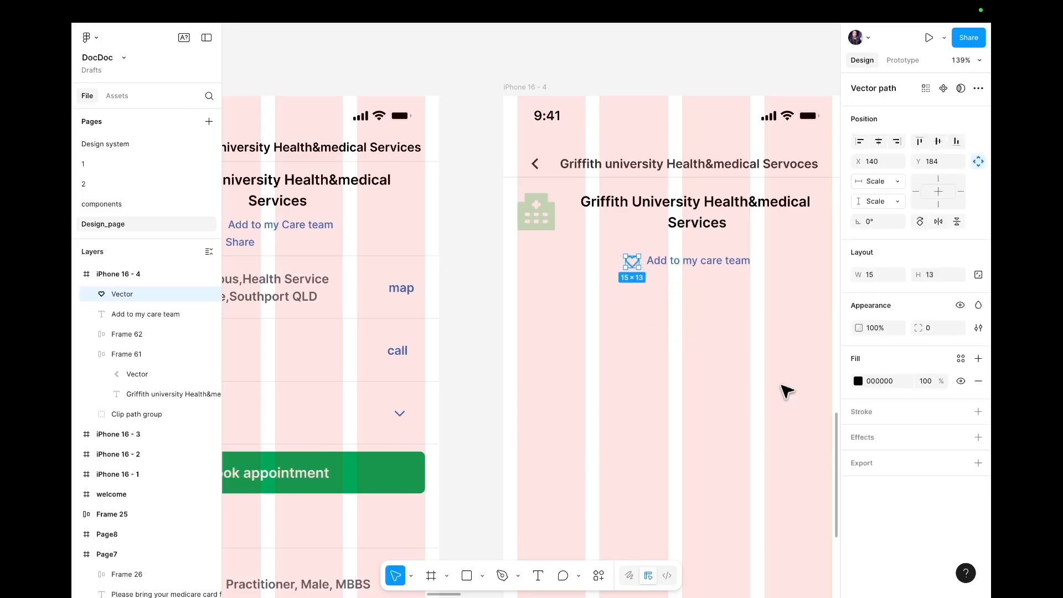
click(858, 381)
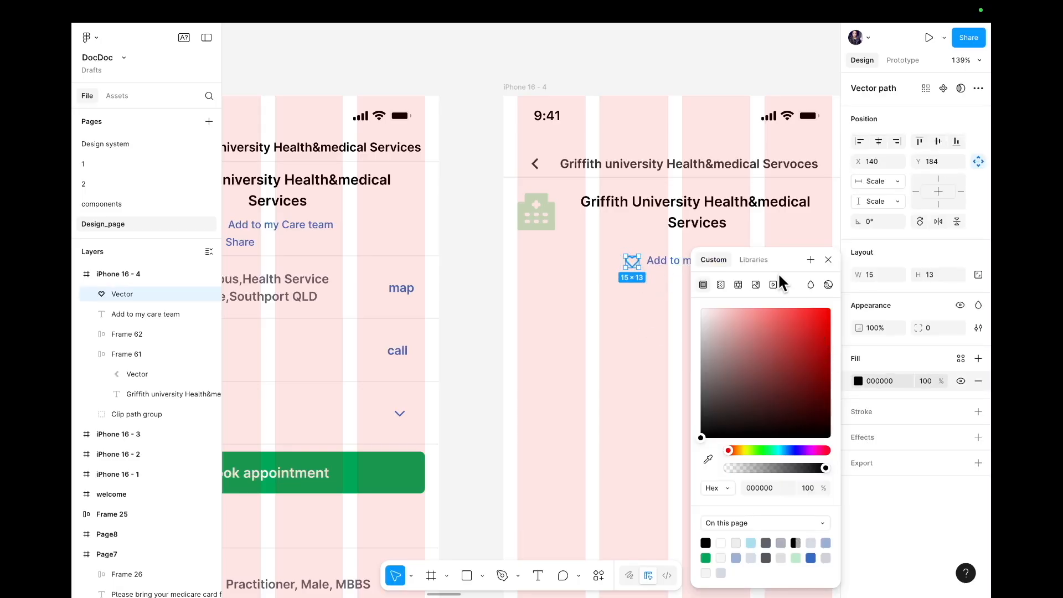
click(754, 260)
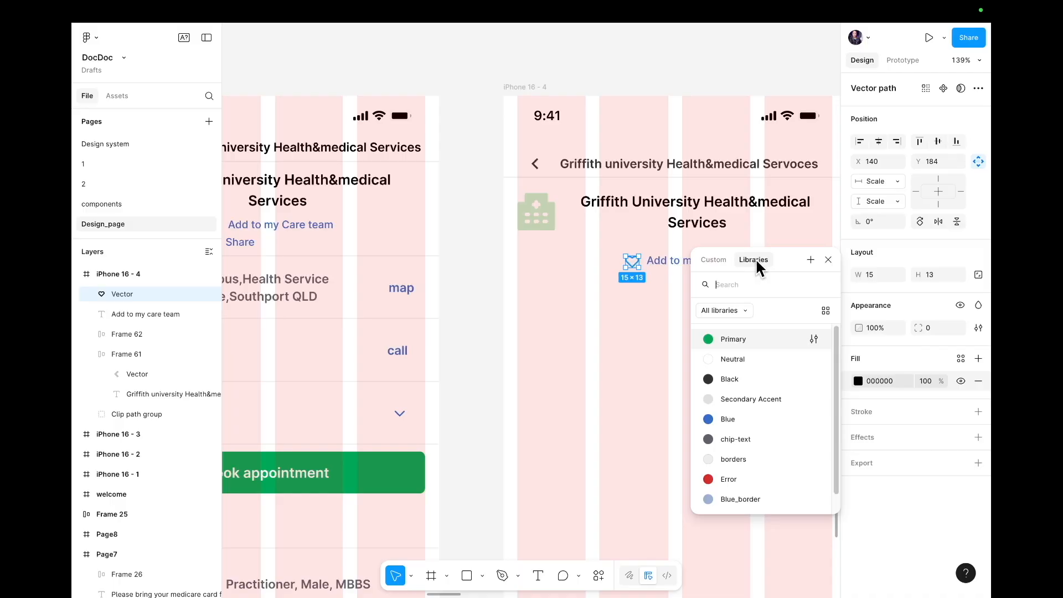
click(743, 419)
click(624, 414)
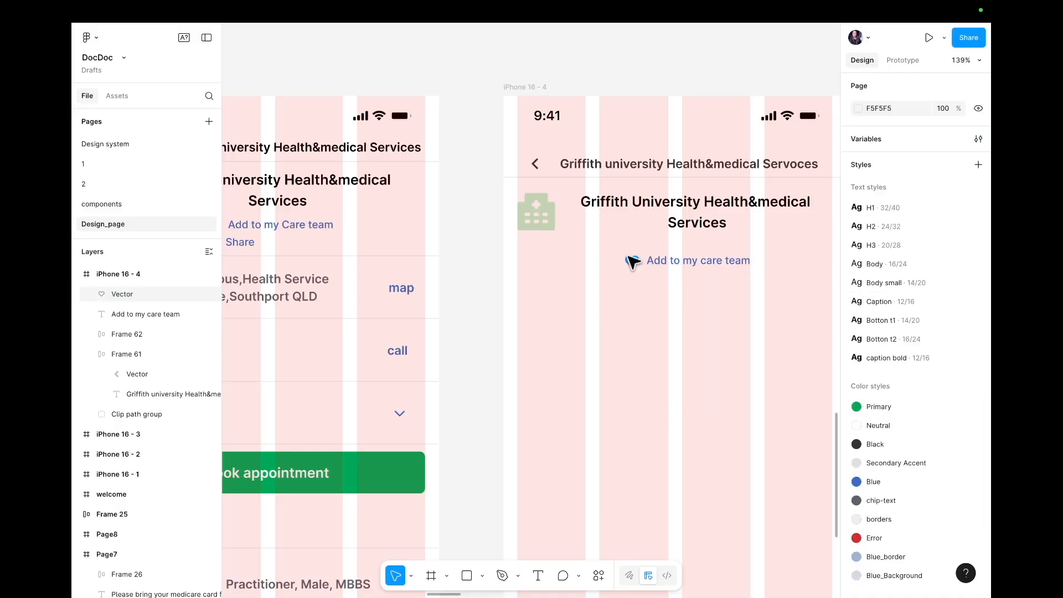
- Shift the heart icon slightly toward the "Add to my care team" text, to X 142, Y 184
drag(631, 261, 640, 260)
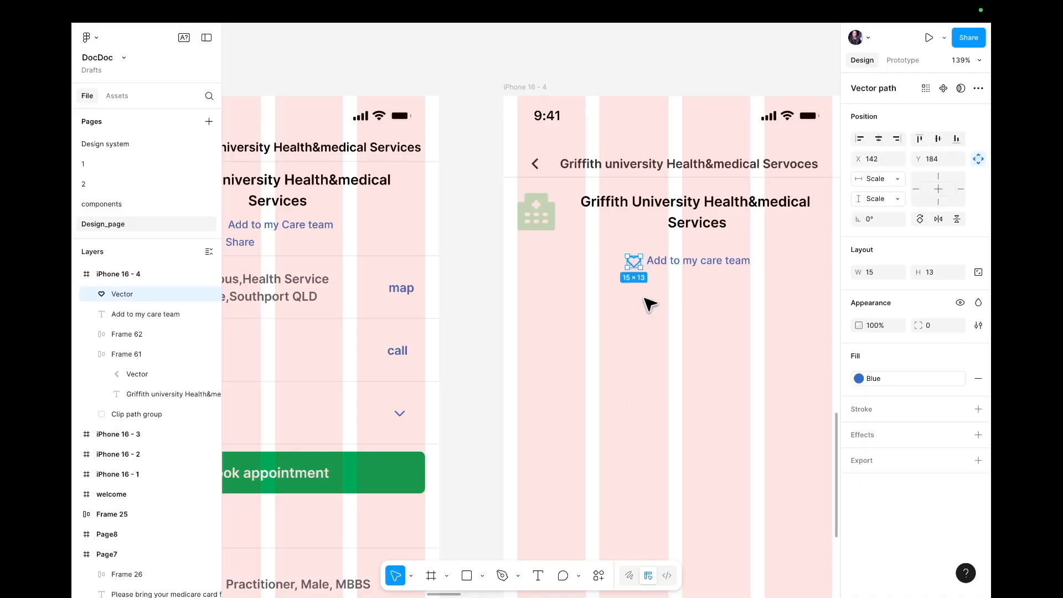
click(653, 332)
scroll(706, 312, down, 5)
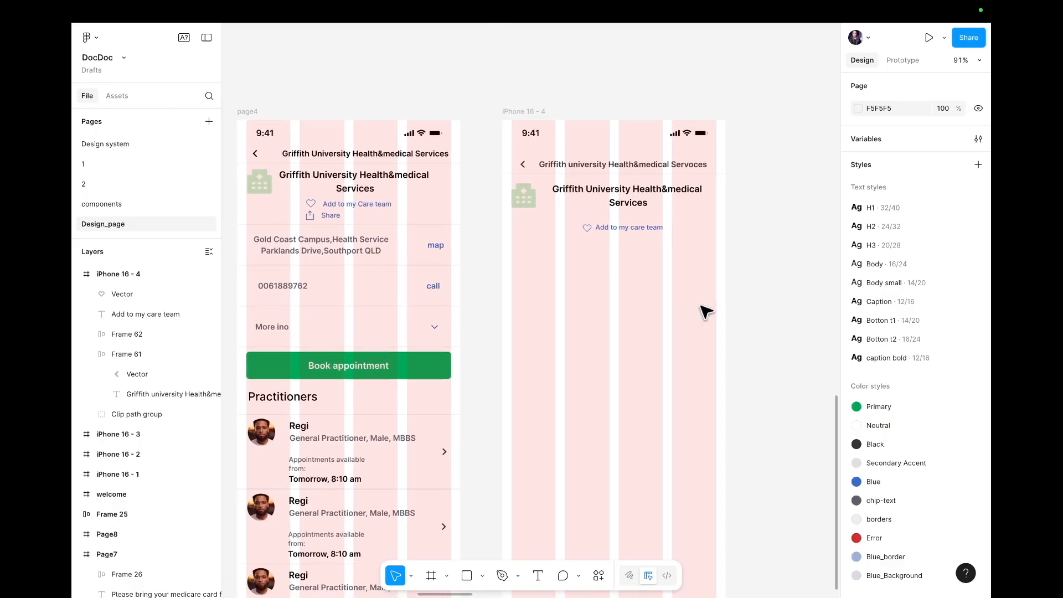
- Move the heart icon closer to the "Add to my care team" text in the iPhone 16 - 4 frame
click(588, 232)
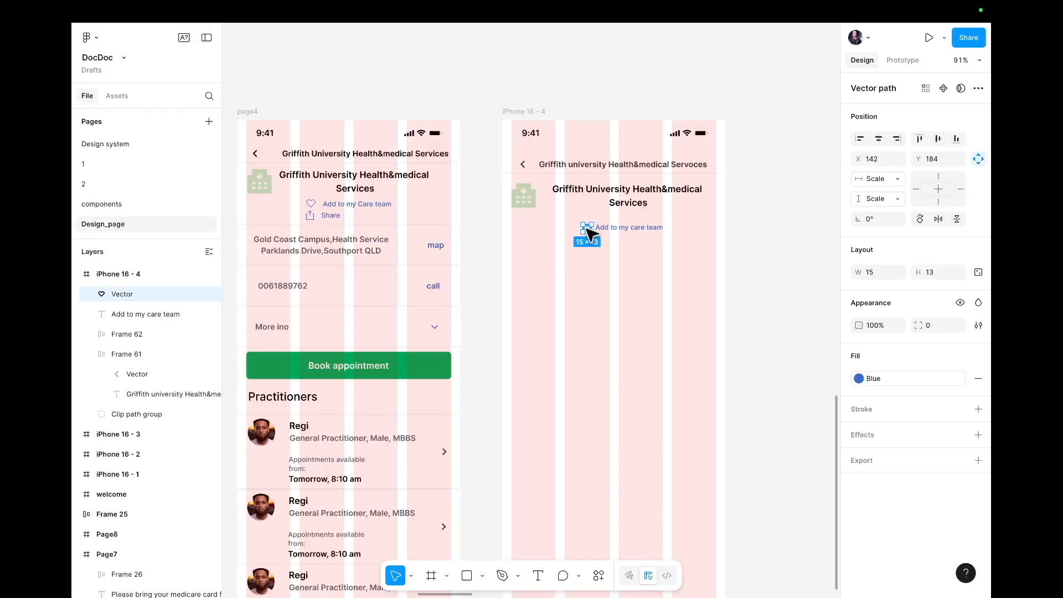
drag(587, 230, 584, 227)
click(596, 246)
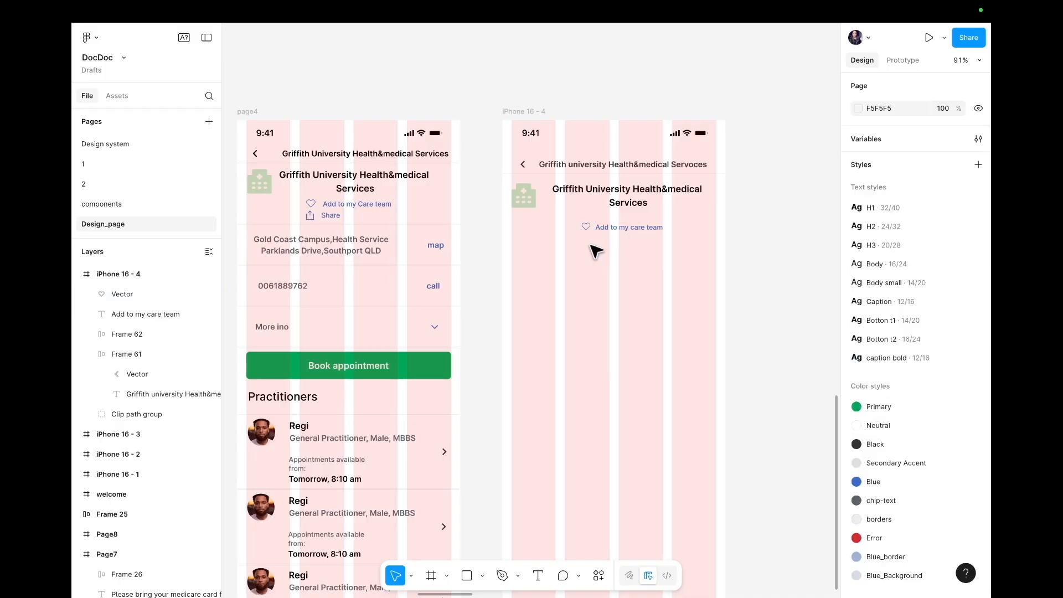
scroll(588, 231, up, 3)
scroll(589, 231, up, 5)
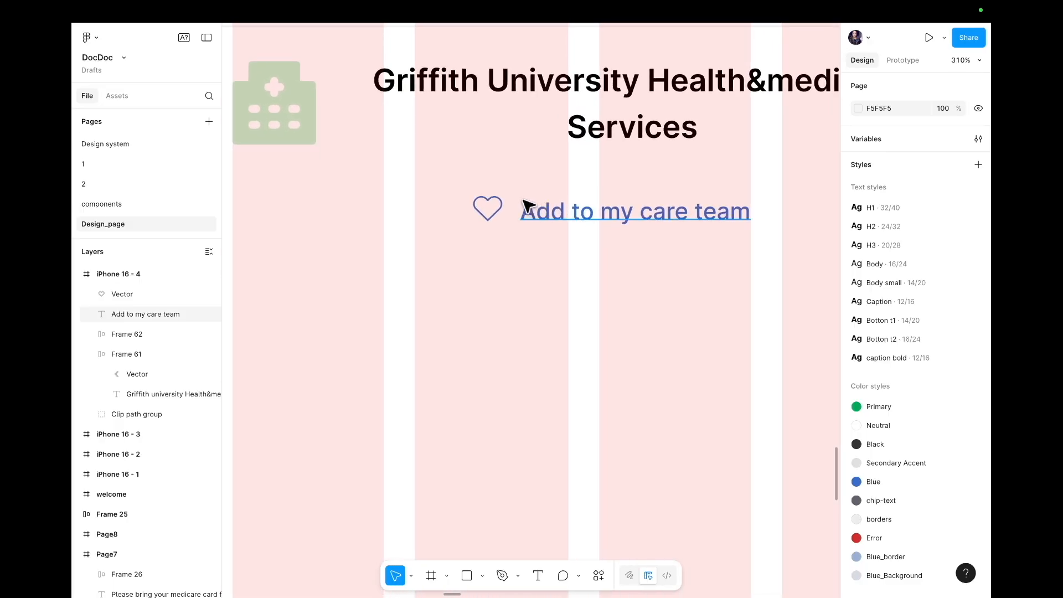
click(489, 208)
drag(489, 209, 496, 209)
click(494, 213)
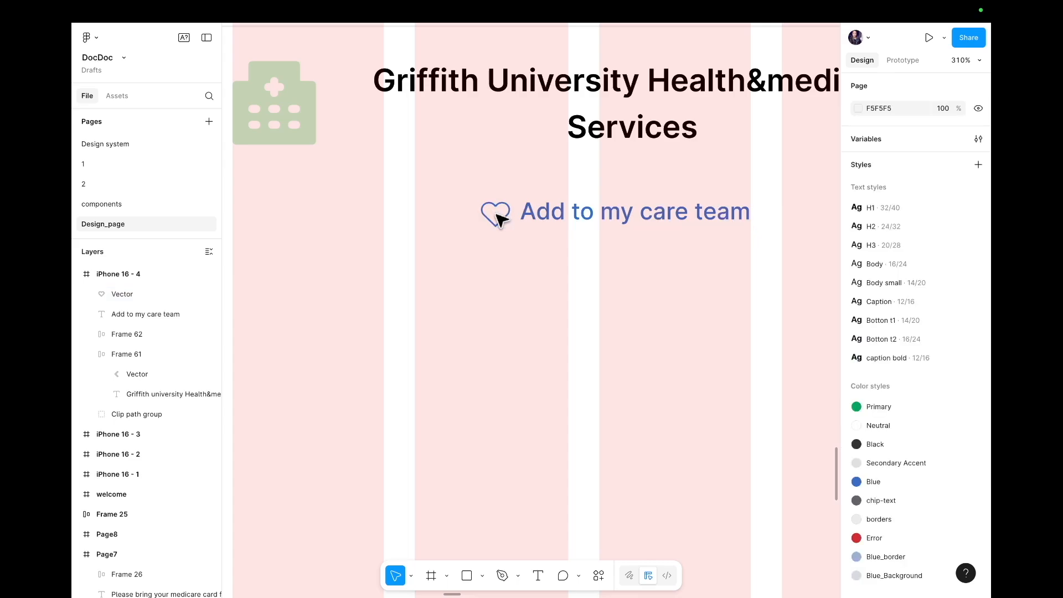
- Resize the heart icon to 10 × 8 beside the "Add to my care team" text
click(496, 218)
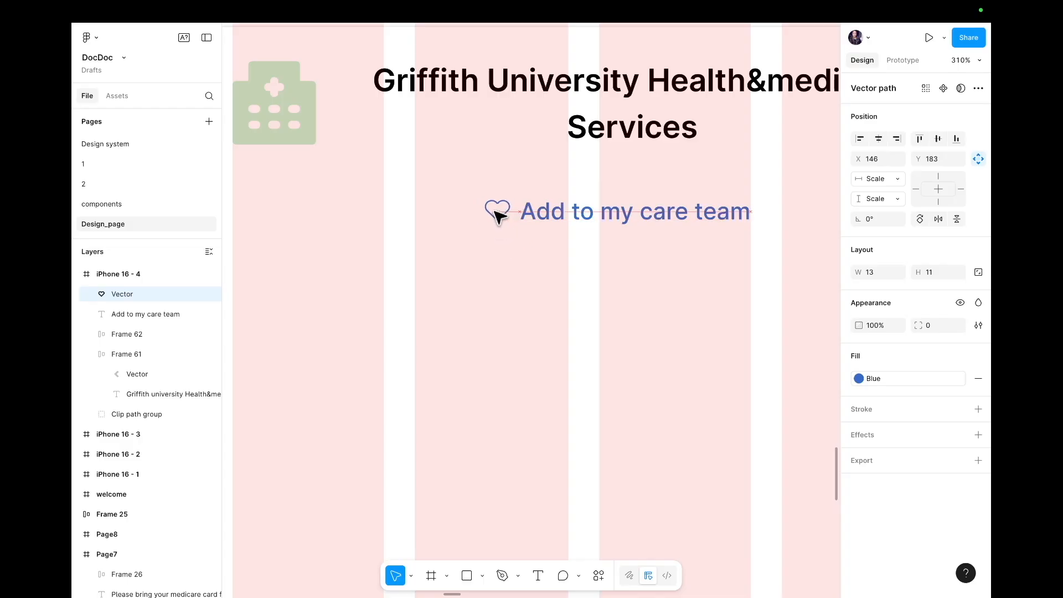
click(523, 256)
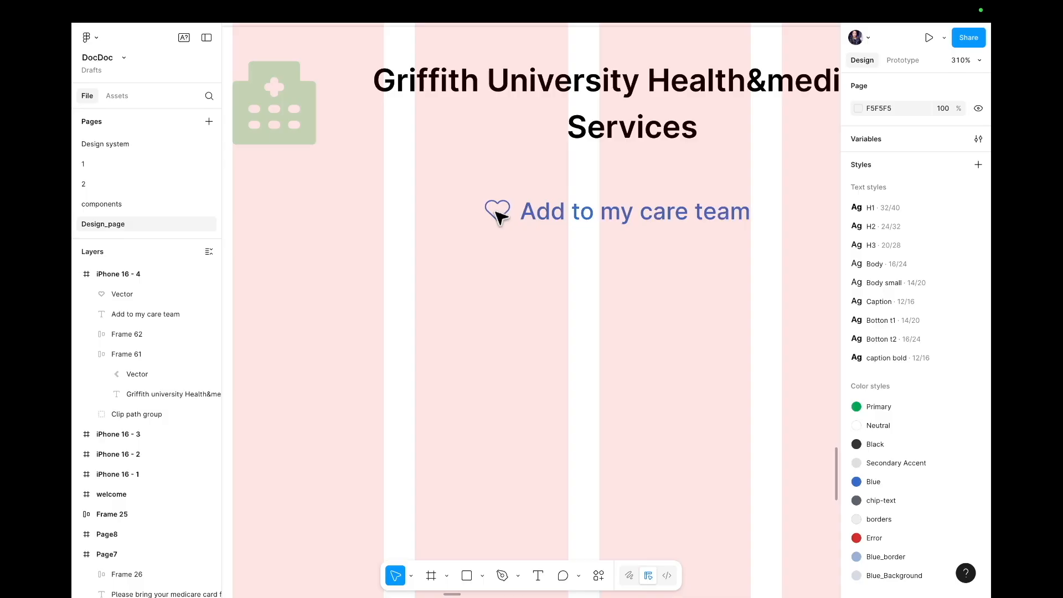
click(501, 216)
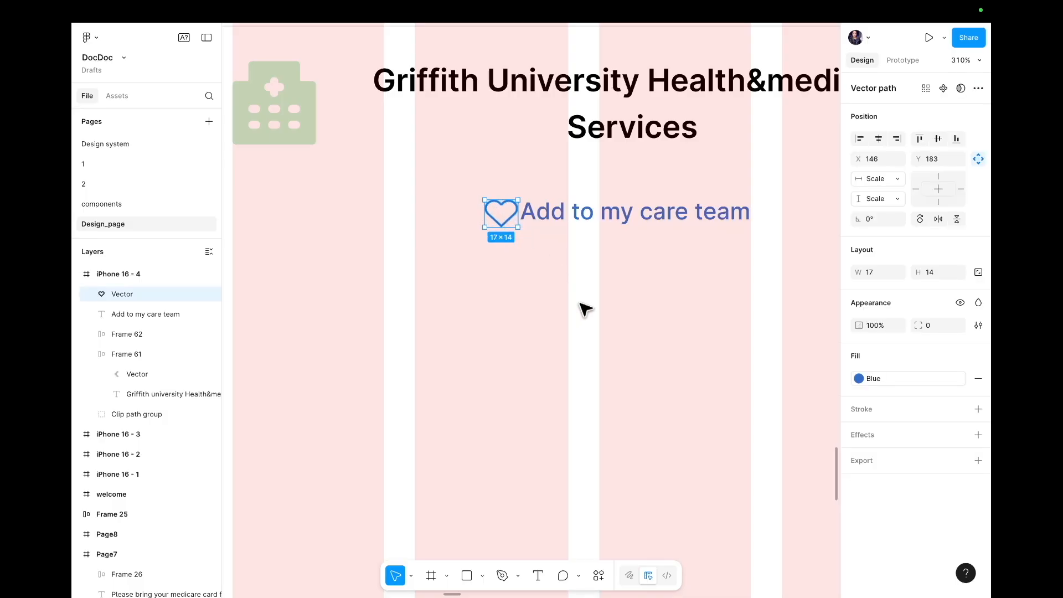
mouse_move(512, 223)
mouse_down()
mouse_move(537, 220)
mouse_move(508, 216)
mouse_up()
click(510, 261)
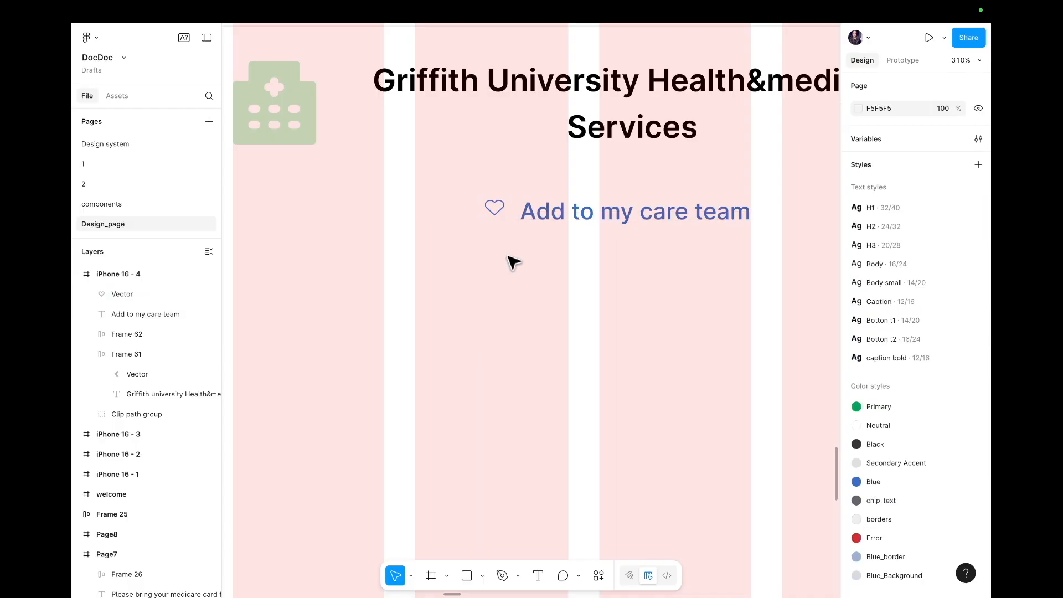
- Position the heart icon at X 148, Y 185 so it lines up with the "Add to my care team" text
click(493, 209)
click(496, 260)
click(493, 209)
click(502, 243)
click(491, 210)
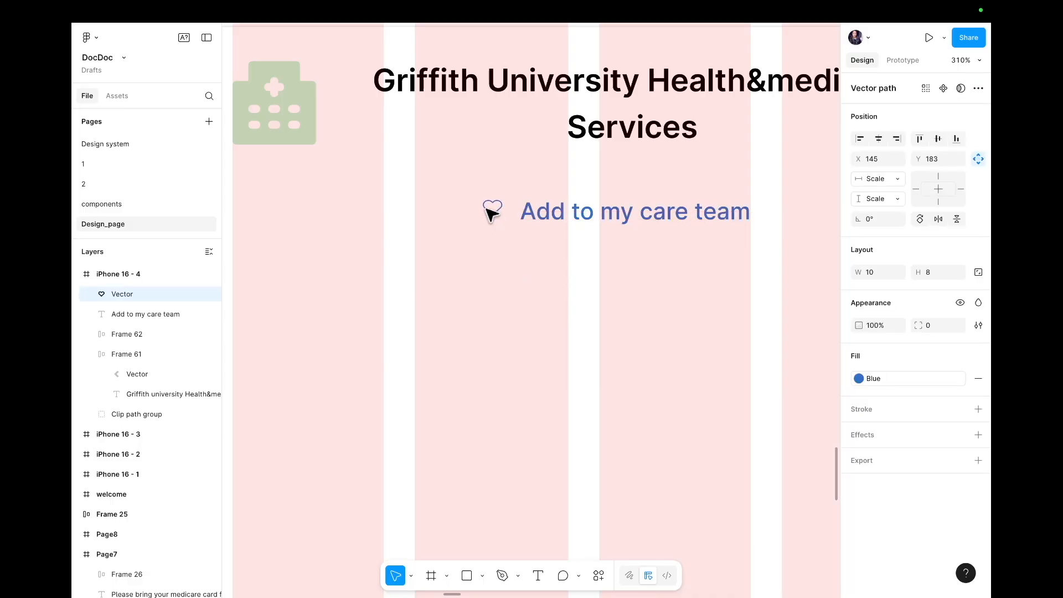
click(512, 243)
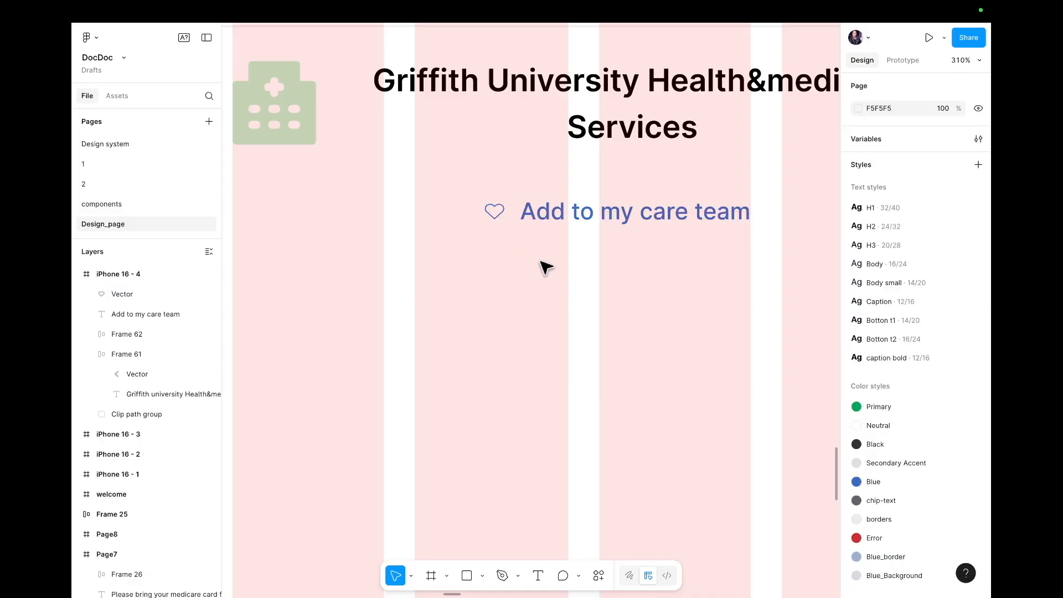
drag(488, 208, 492, 204)
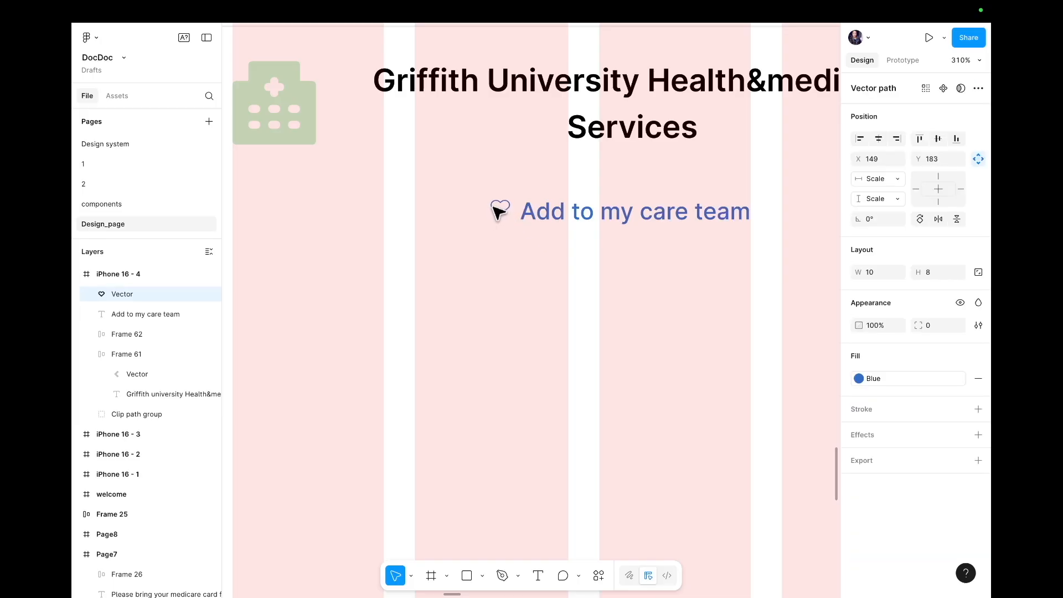
click(518, 242)
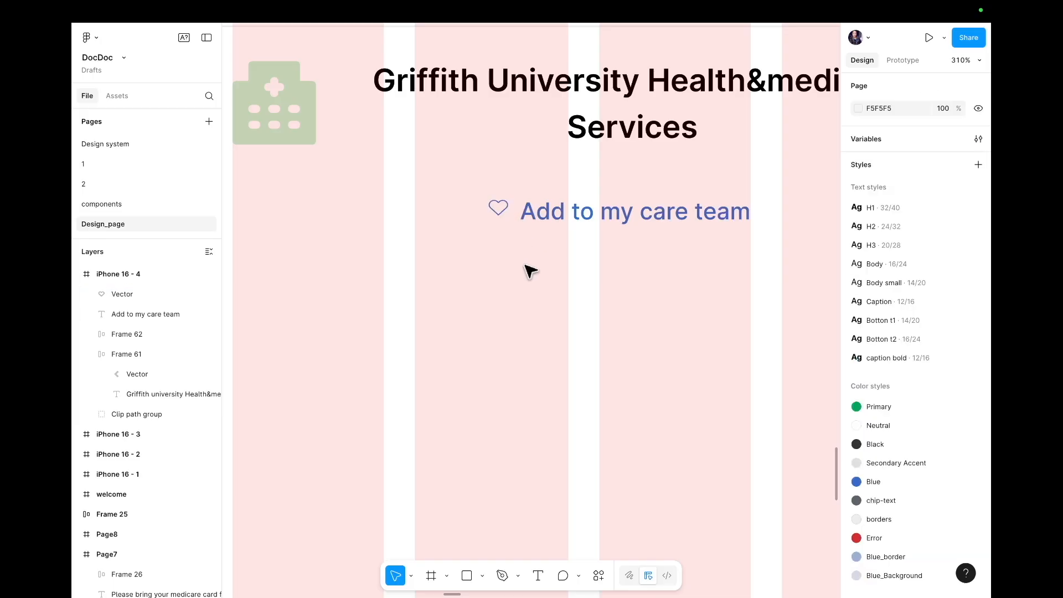
scroll(506, 213, up, 5)
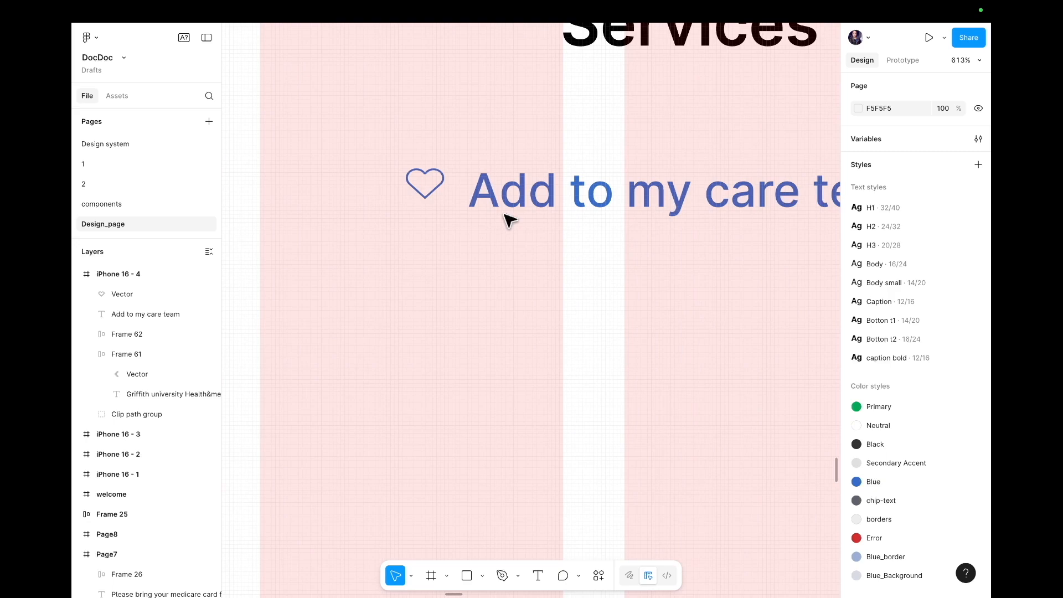
click(437, 188)
key(Down)
key(Down)
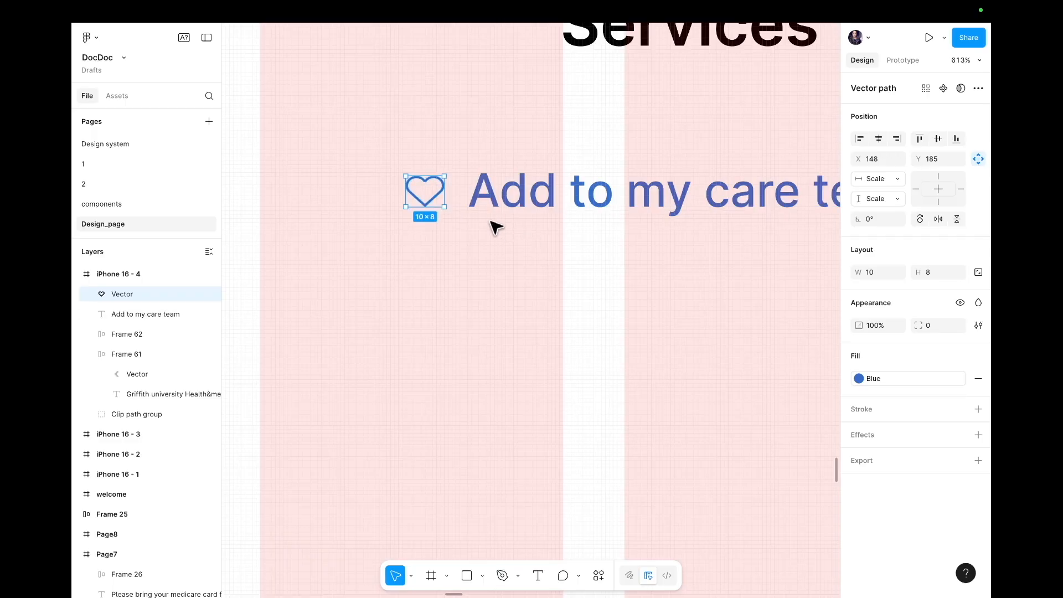
- Wrap the heart icon and the "Add to my care team" text together in an auto layout frame
shift+click(564, 204)
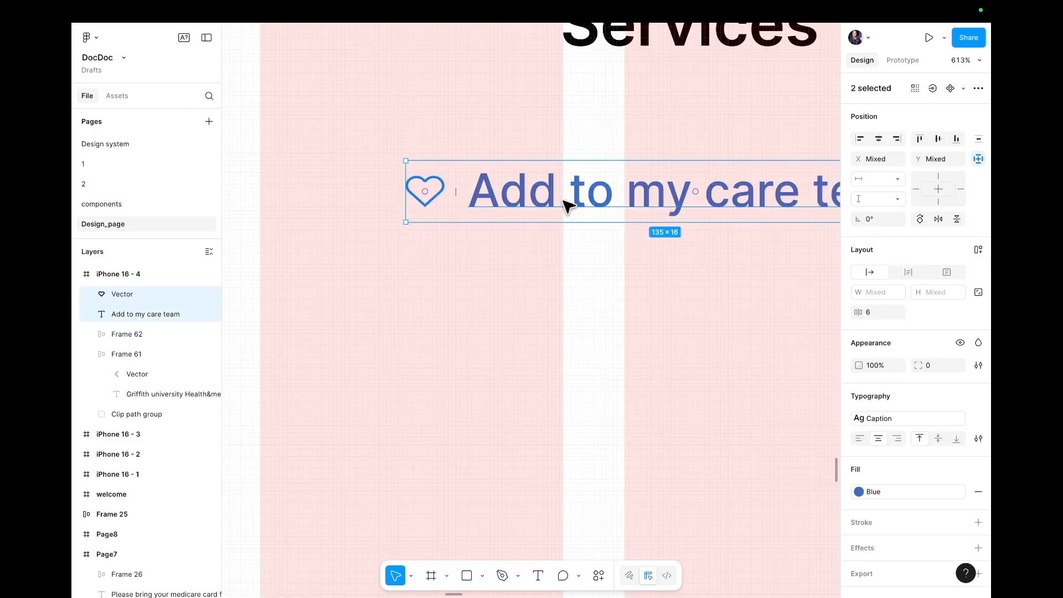
key(shift+a)
click(591, 306)
scroll(591, 306, down, 5)
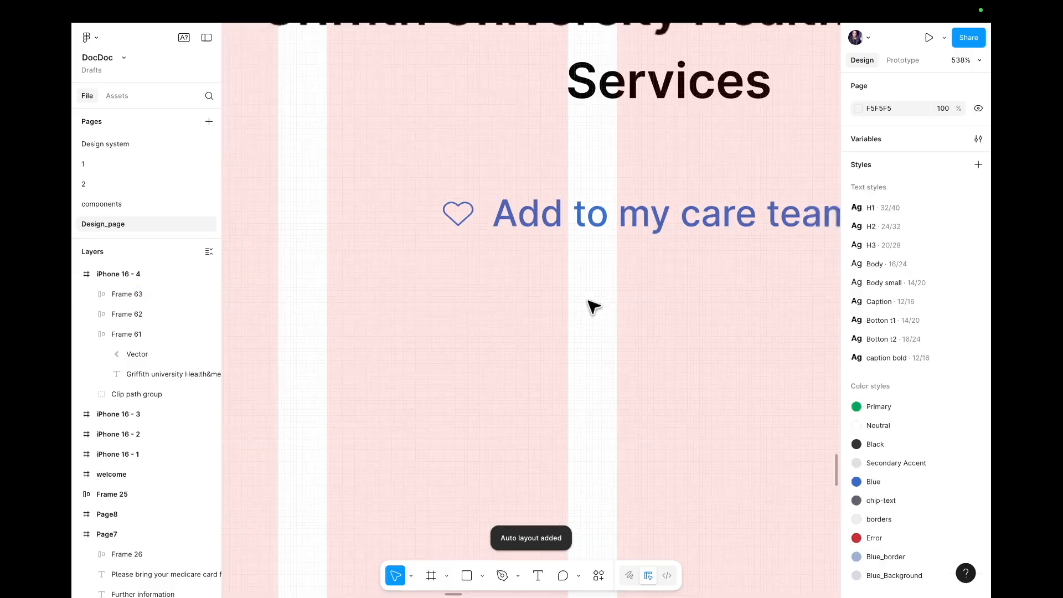
scroll(591, 306, down, 6)
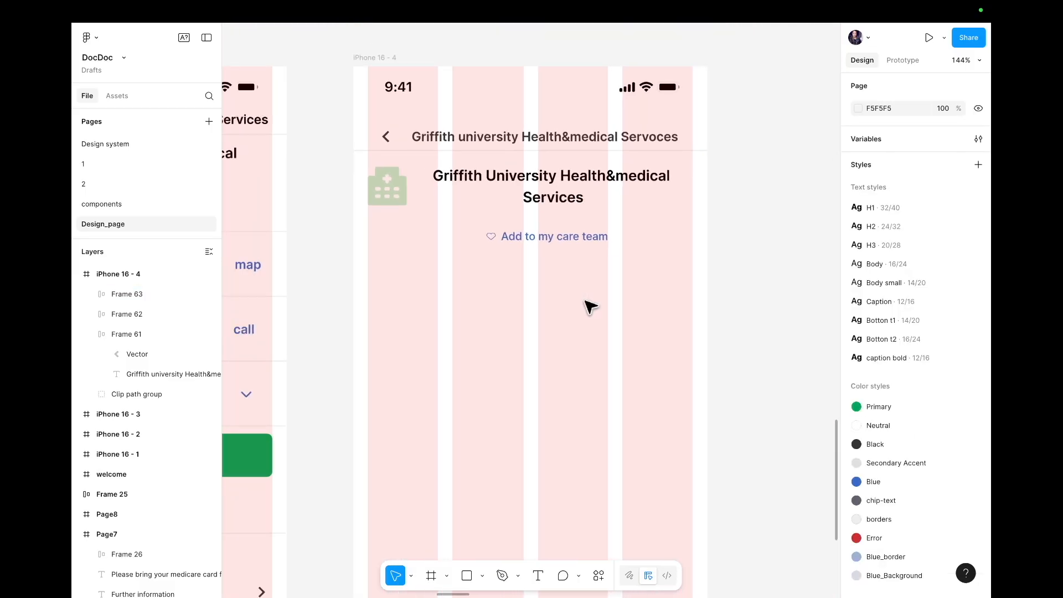
scroll(591, 306, left, 2)
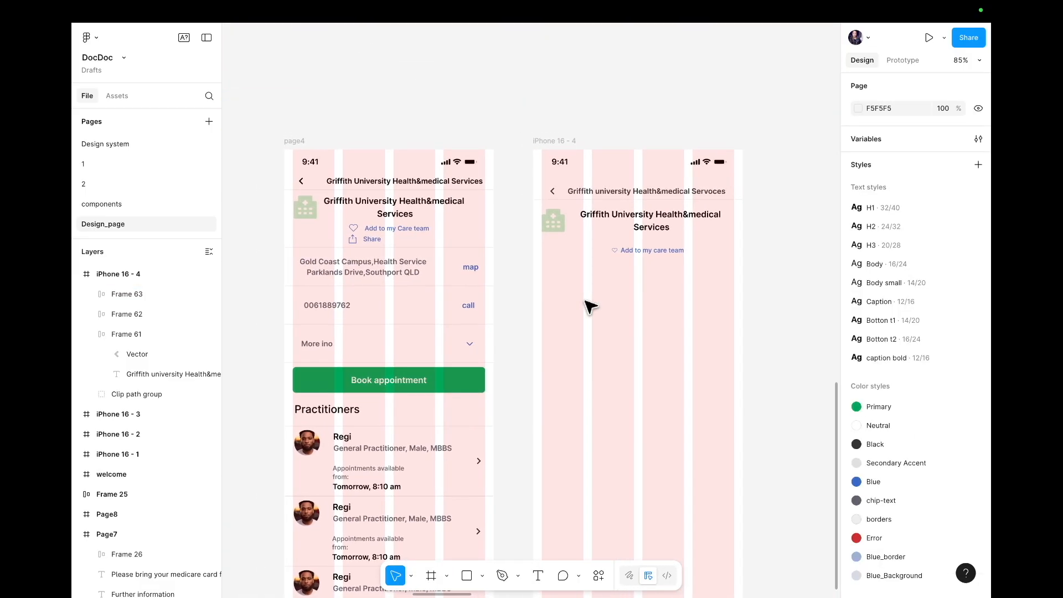
scroll(591, 306, right, 1)
scroll(591, 306, down, 1)
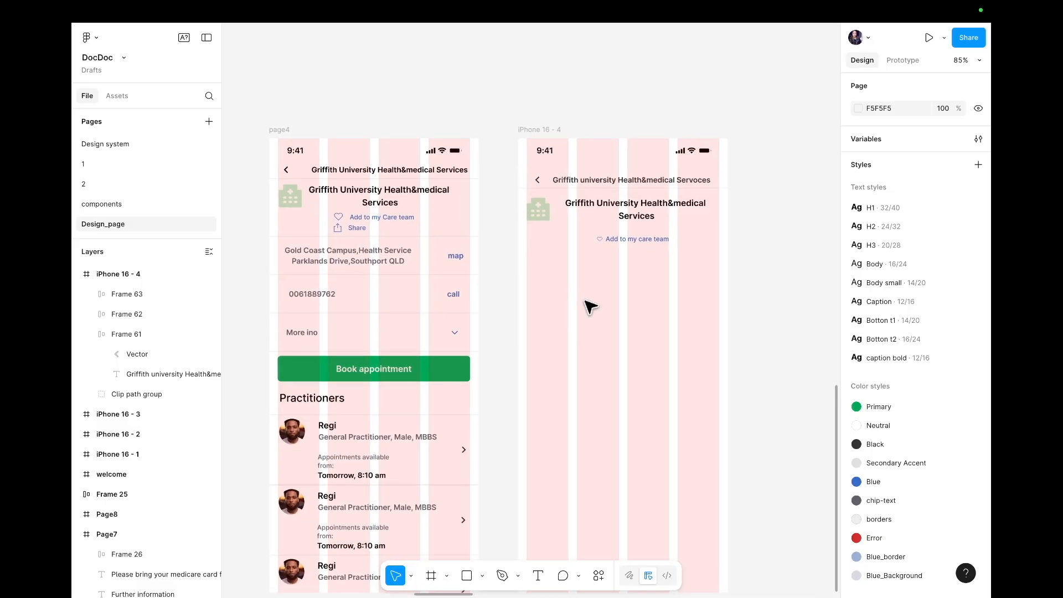
- Enlarge the heart icon slightly inside the "Add to my care team" auto layout frame
scroll(591, 306, up, 1)
scroll(589, 304, up, 5)
scroll(588, 303, up, 2)
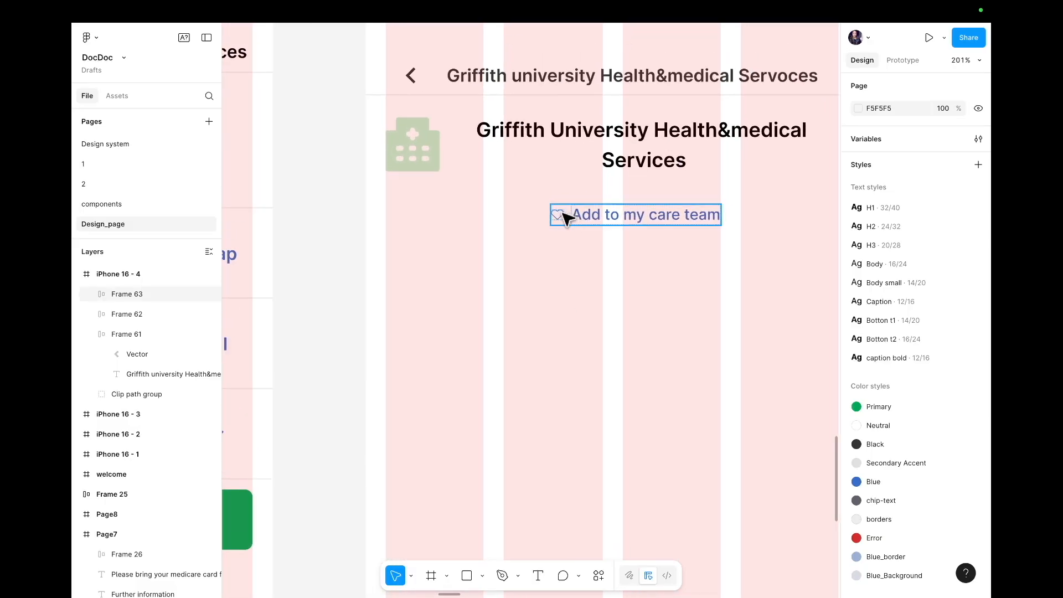
click(564, 214)
click(564, 214)
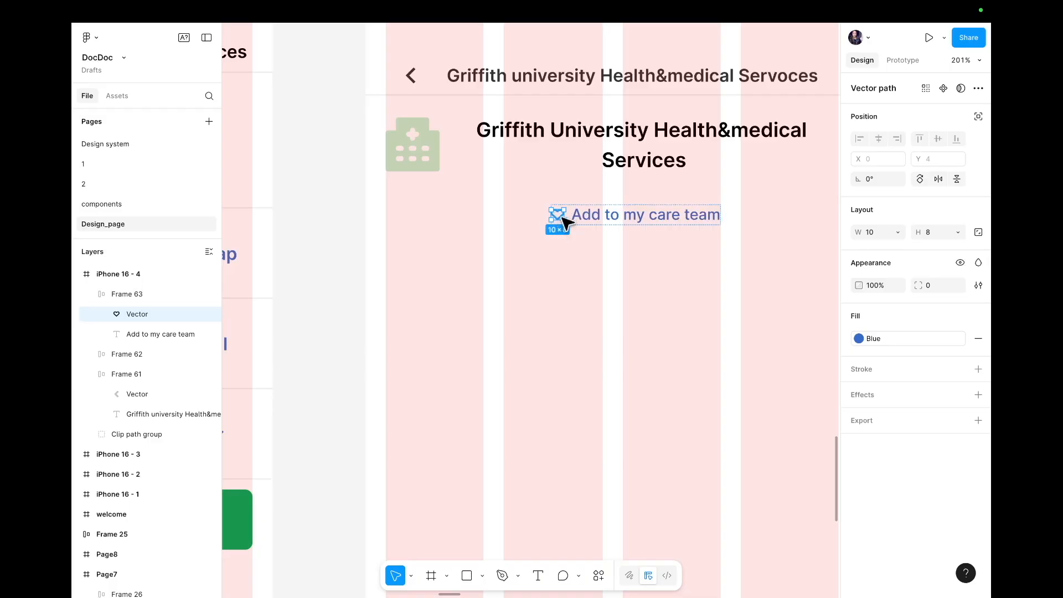
drag(563, 219, 565, 221)
click(600, 271)
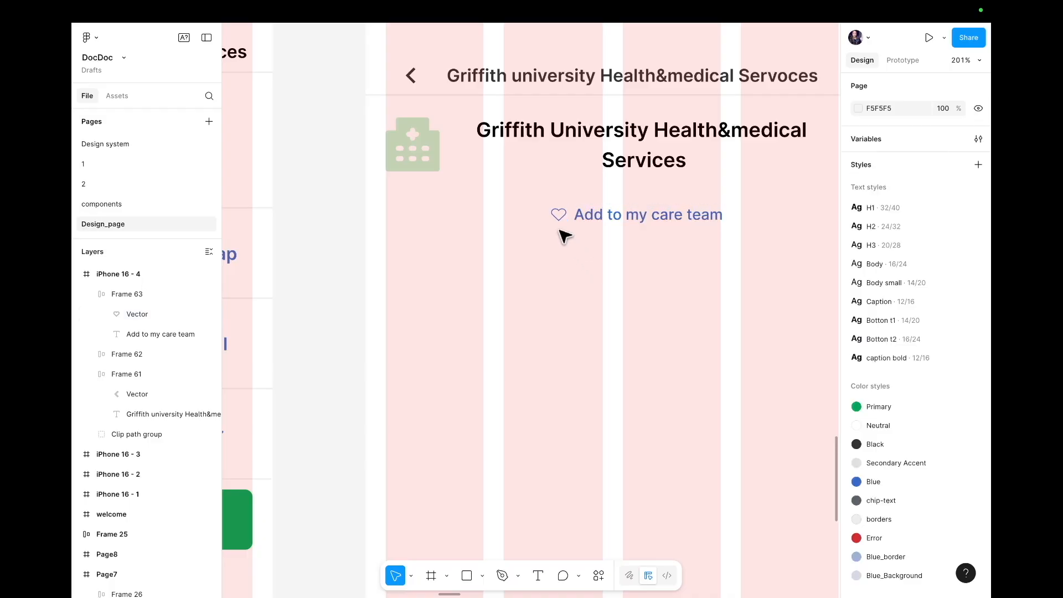
- Duplicate the "Add to my care team" row directly beneath the original, at X 148, Y 197
click(642, 217)
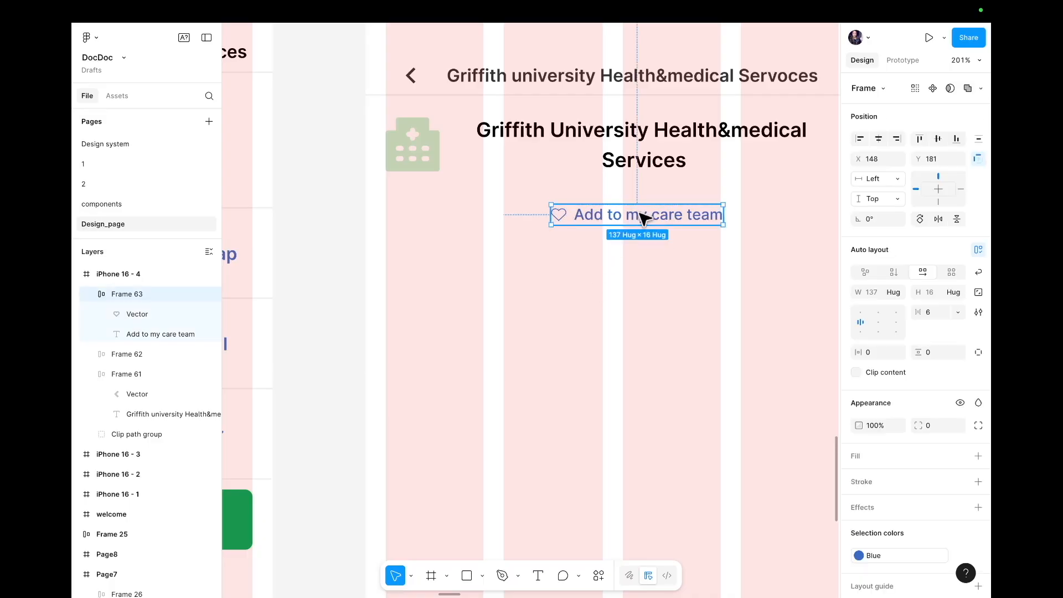
mouse_move(641, 218)
mouse_down()
mouse_move(640, 244)
mouse_move(640, 235)
mouse_up()
click(642, 257)
click(641, 239)
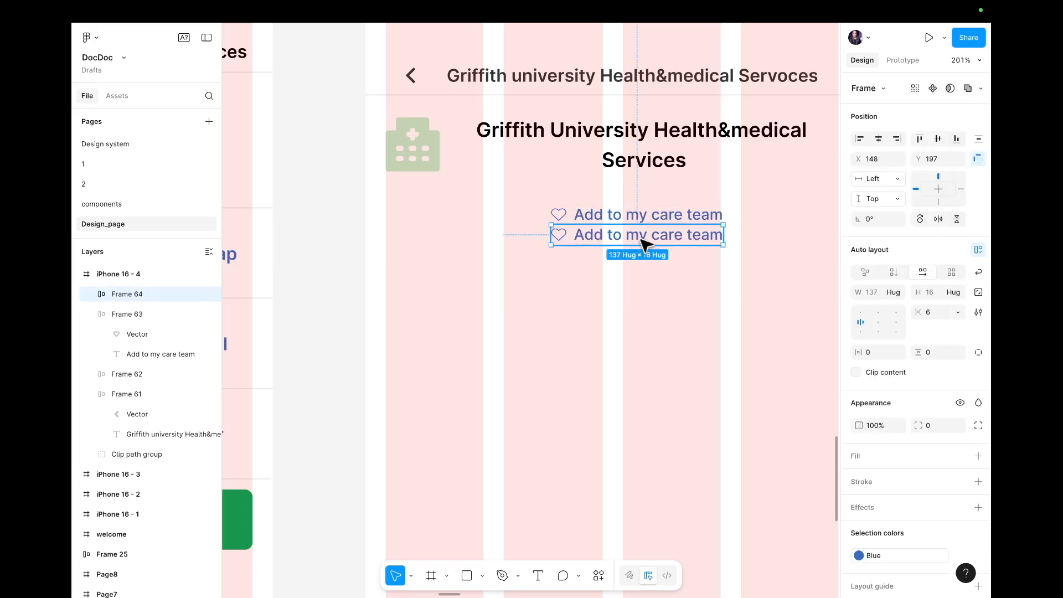
- Change the text of the duplicated row to "Share"
click(642, 239)
double_click(641, 237)
scroll(642, 238, down, 5)
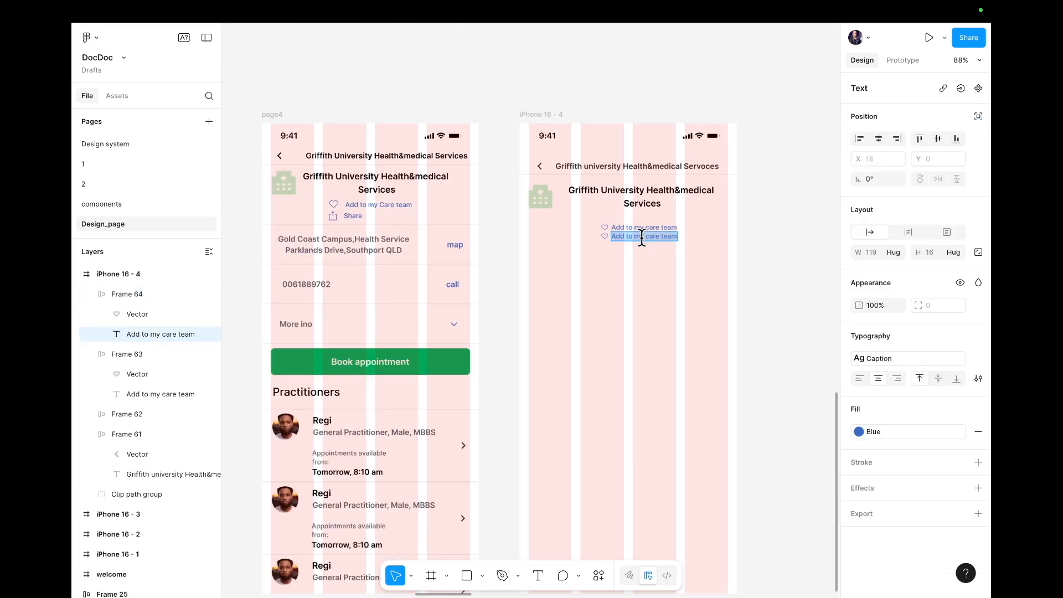
text(Share)
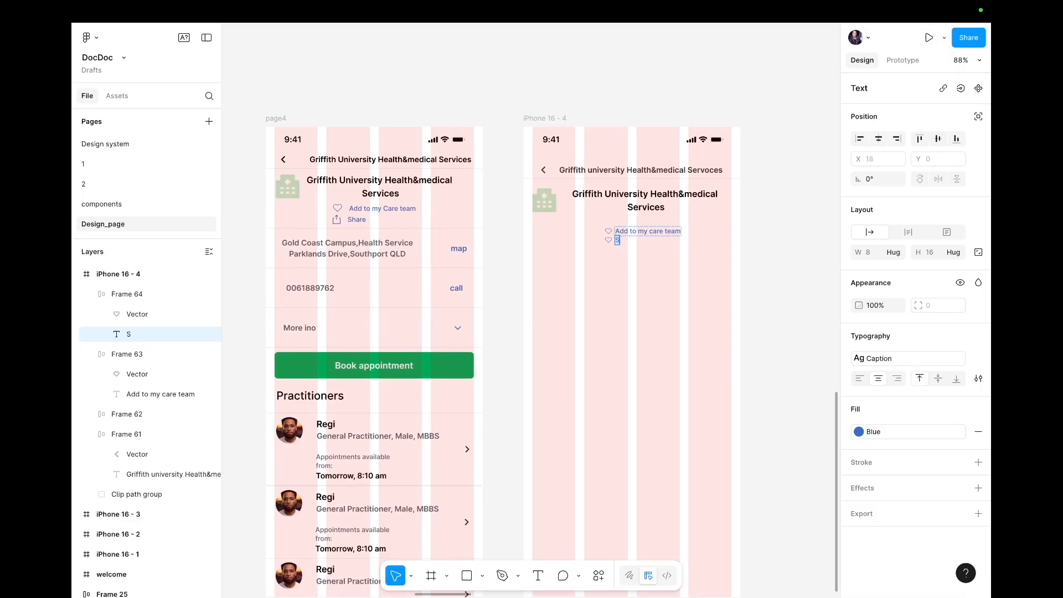
click(592, 289)
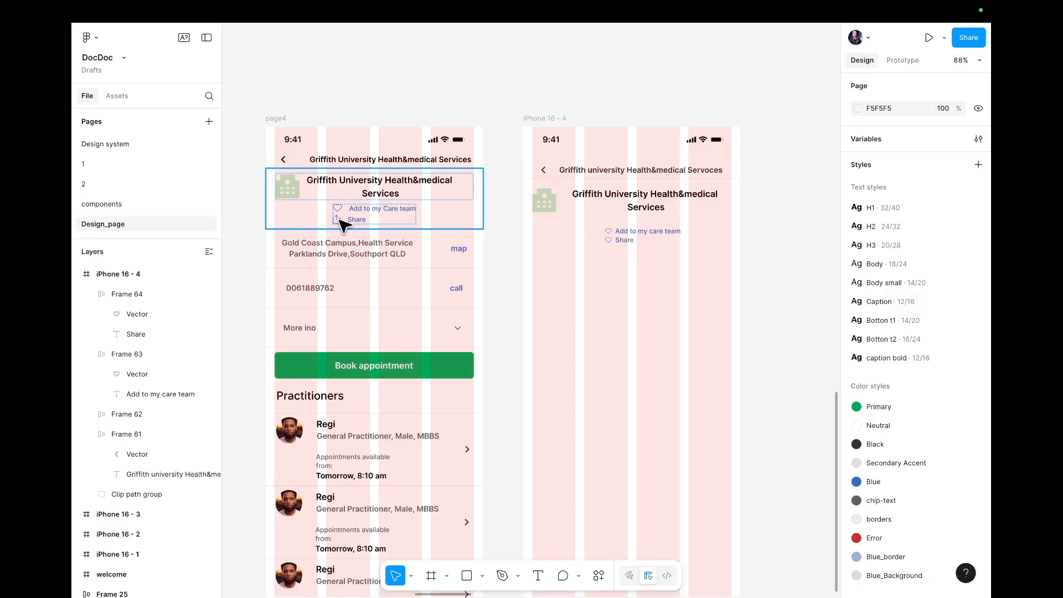
- Open the Iconify plugin and search its icons for "share"
click(599, 573)
click(488, 368)
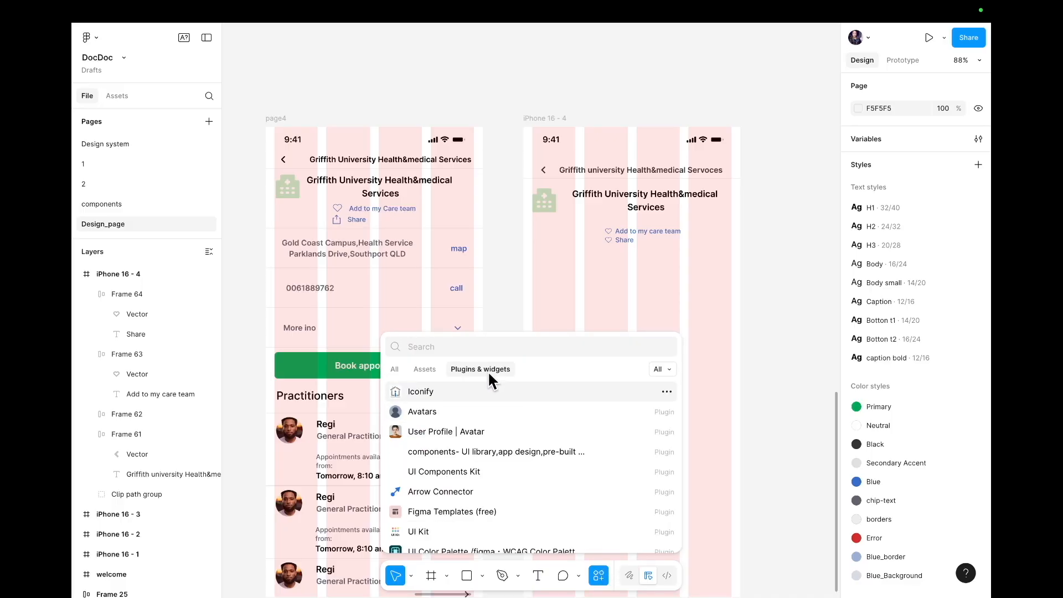
click(447, 389)
click(532, 83)
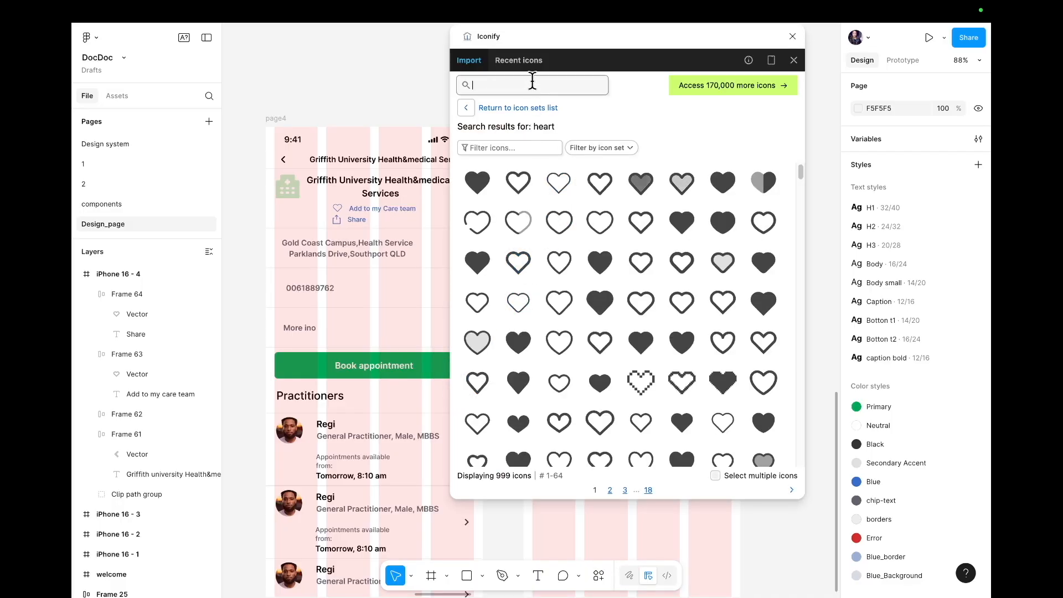
text(sh)
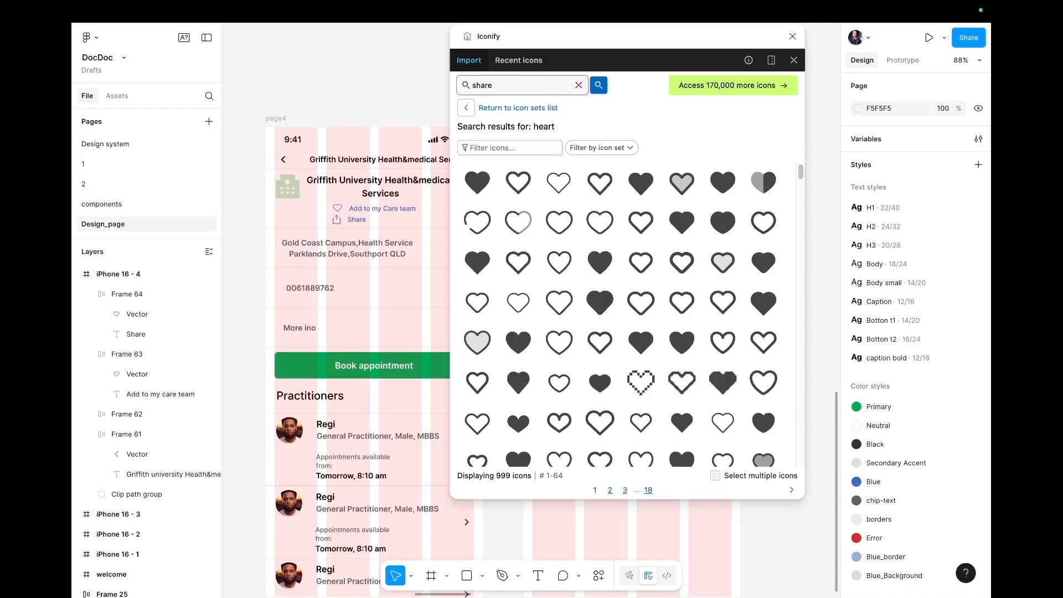
text(are)
key(Return)
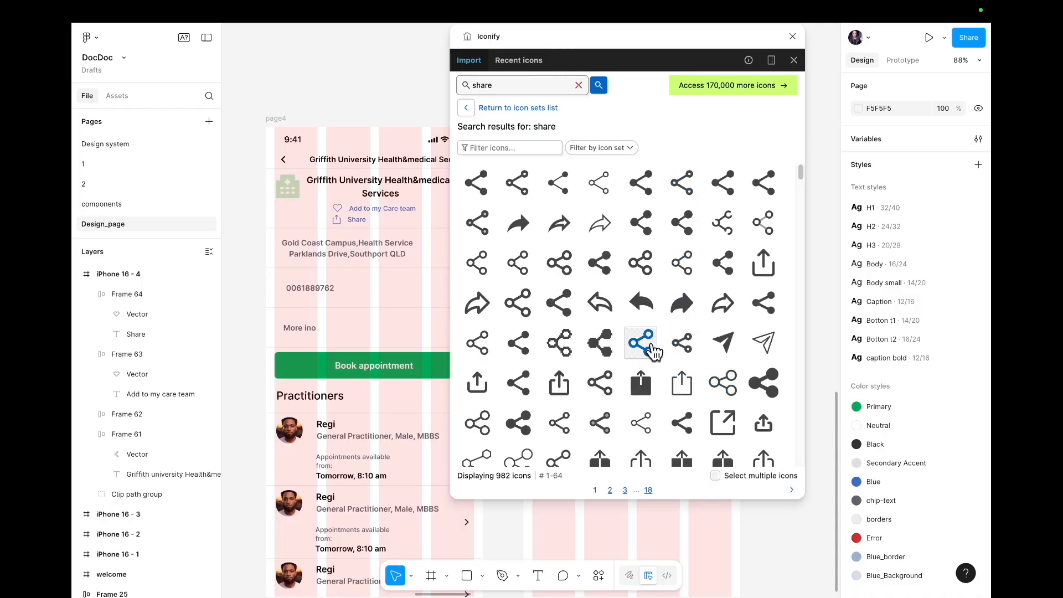
- Browse the share icon results, import the weui:share-outlined icon as a frame, and close the Iconify plugin
scroll(642, 341, down, 5)
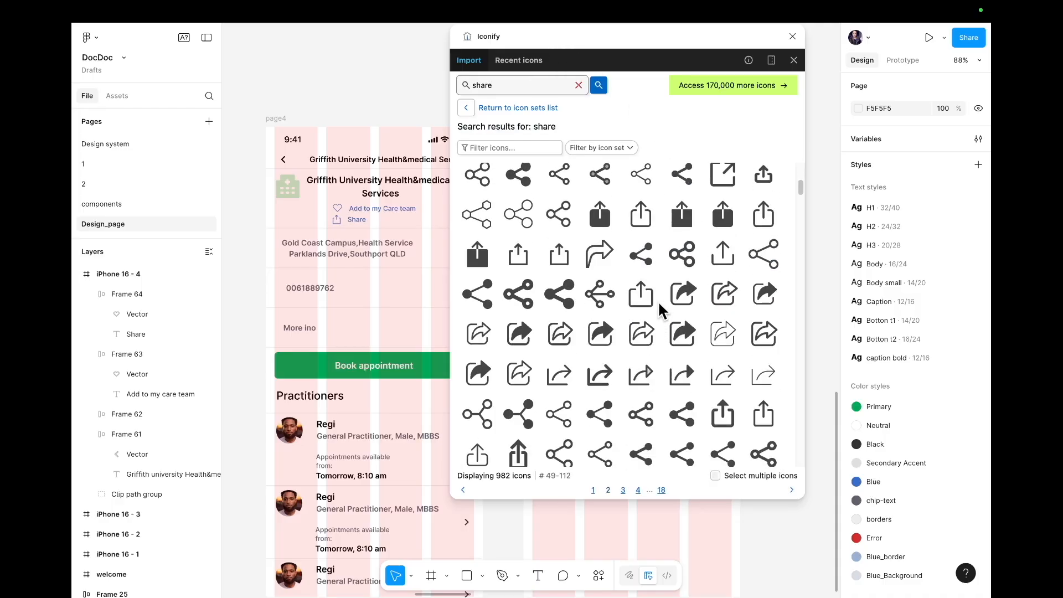
click(649, 303)
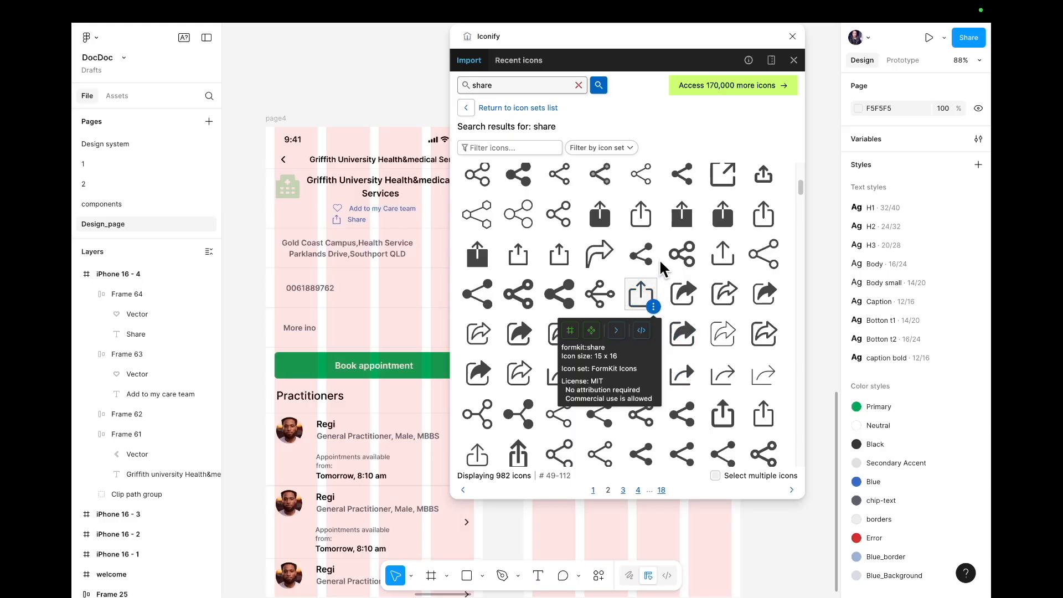
scroll(685, 265, down, 2)
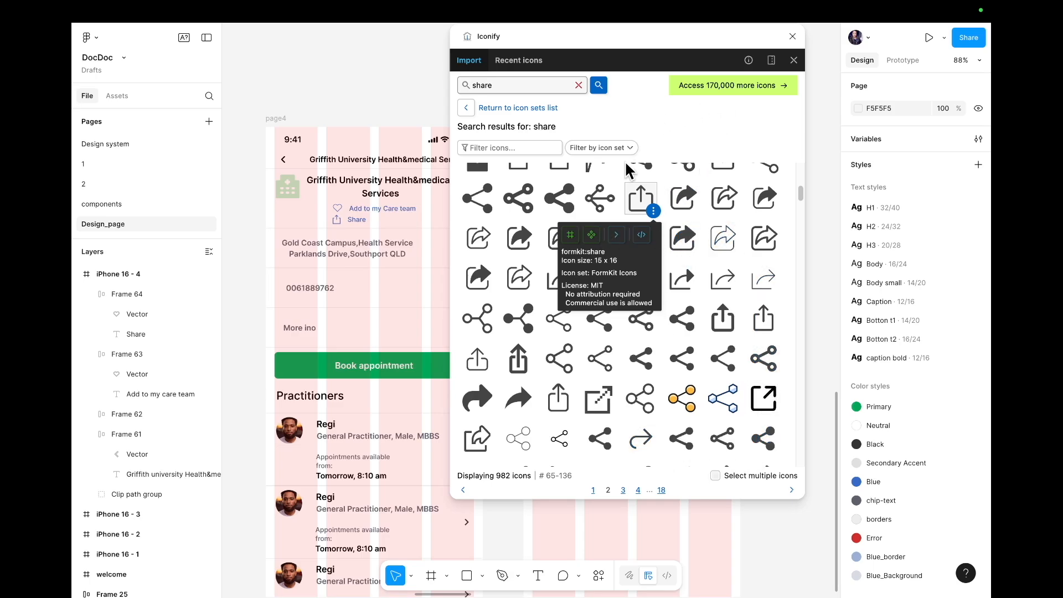
scroll(642, 294, up, 1)
scroll(642, 294, up, 3)
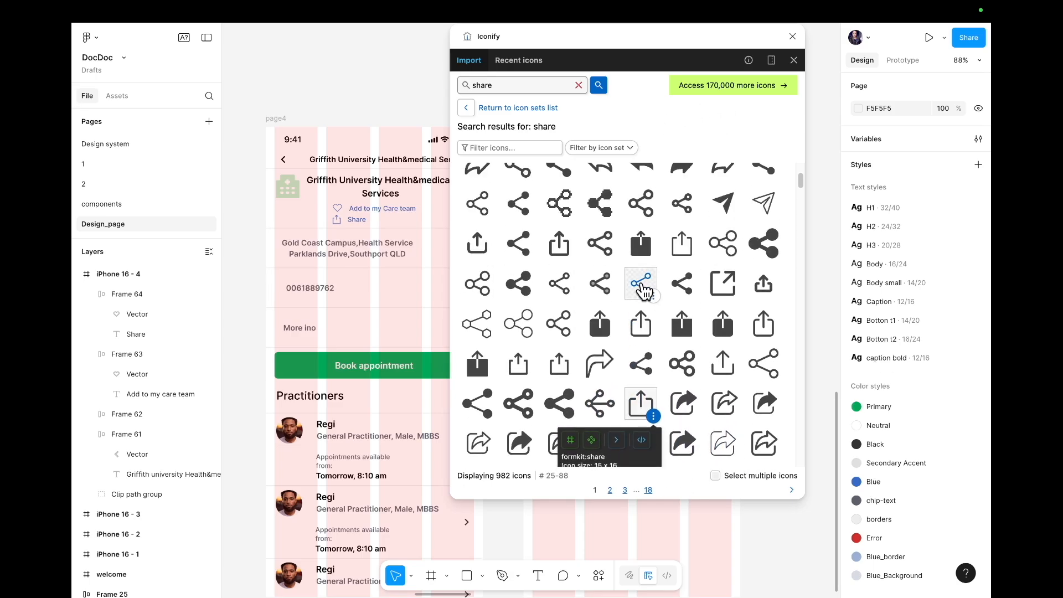
scroll(634, 313, up, 3)
scroll(634, 312, up, 2)
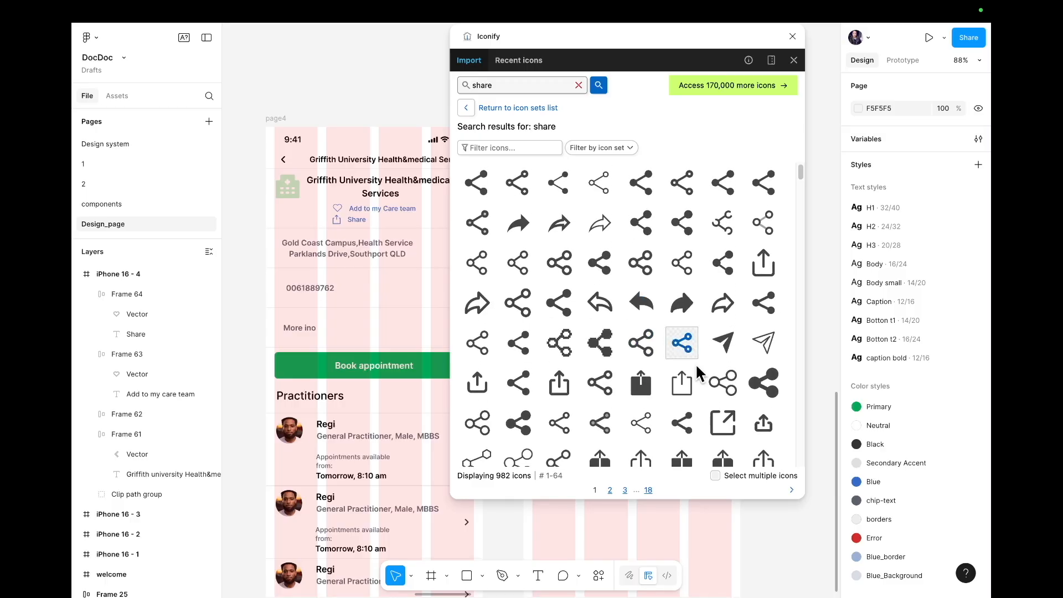
click(681, 382)
click(623, 494)
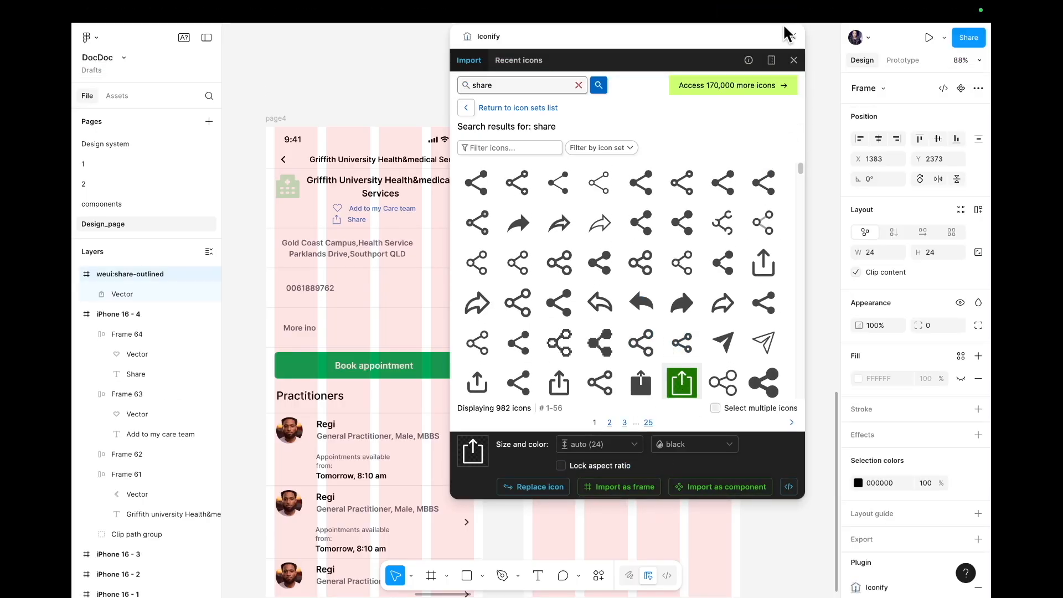
click(790, 38)
- Move the share icon's vector into the iPhone 16 - 4 frame beneath the Share row and delete its leftover icon frame
click(719, 318)
drag(531, 306, 607, 255)
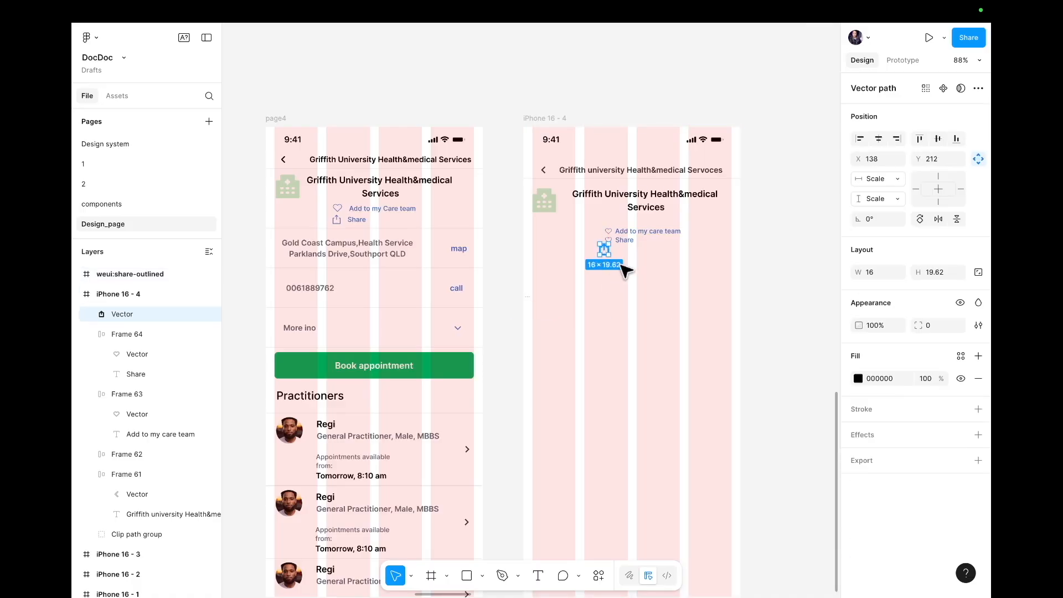
click(535, 306)
key(Delete)
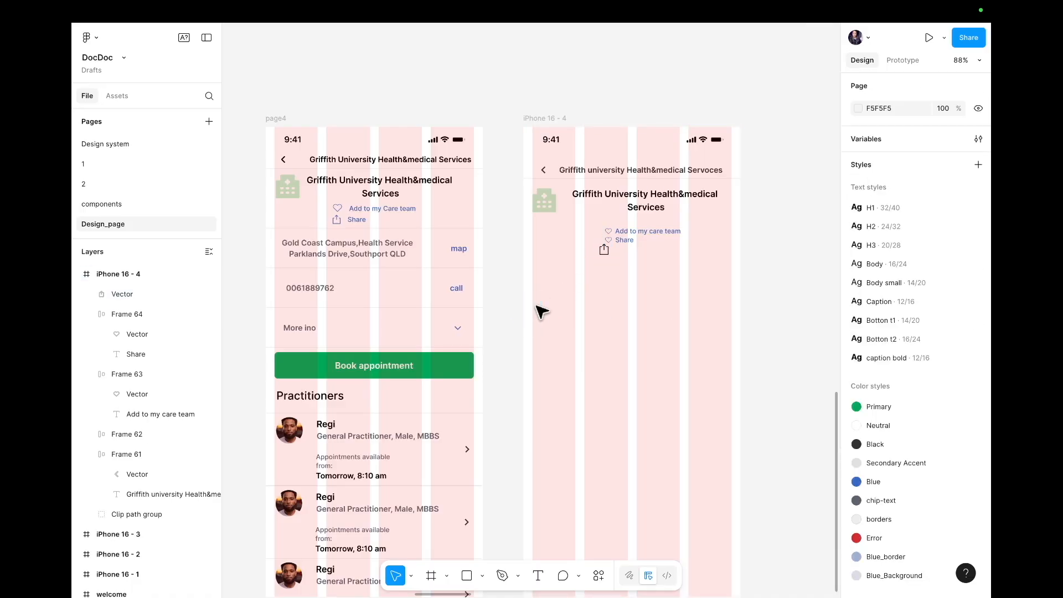
- Shrink the share icon to 10 × 12 and place it beside the Share row's heart at X 134, Y 198
scroll(569, 310, up, 5)
scroll(560, 329, up, 6)
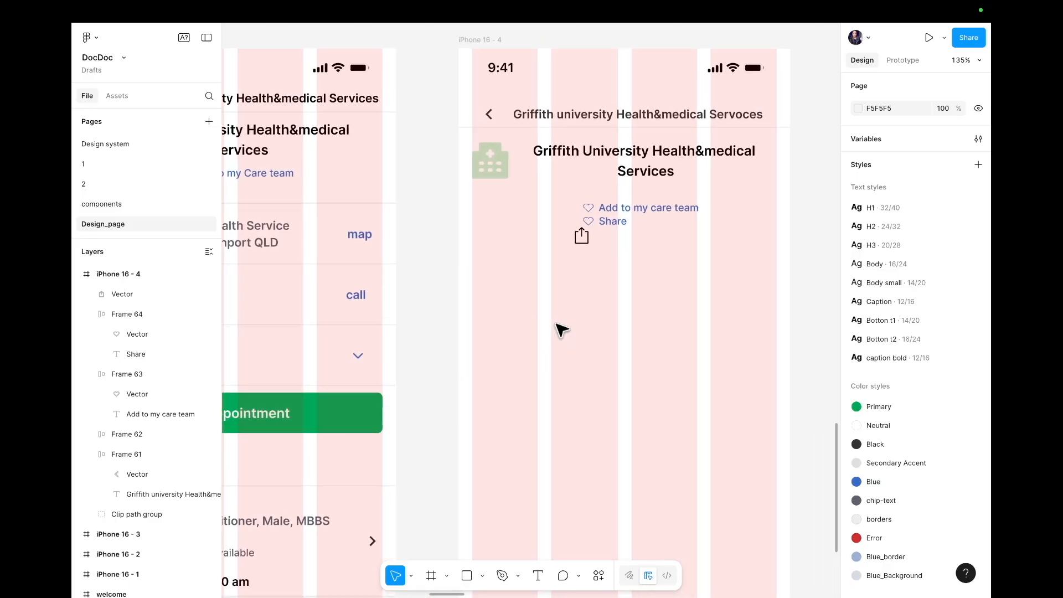
scroll(561, 329, right, 3)
click(494, 233)
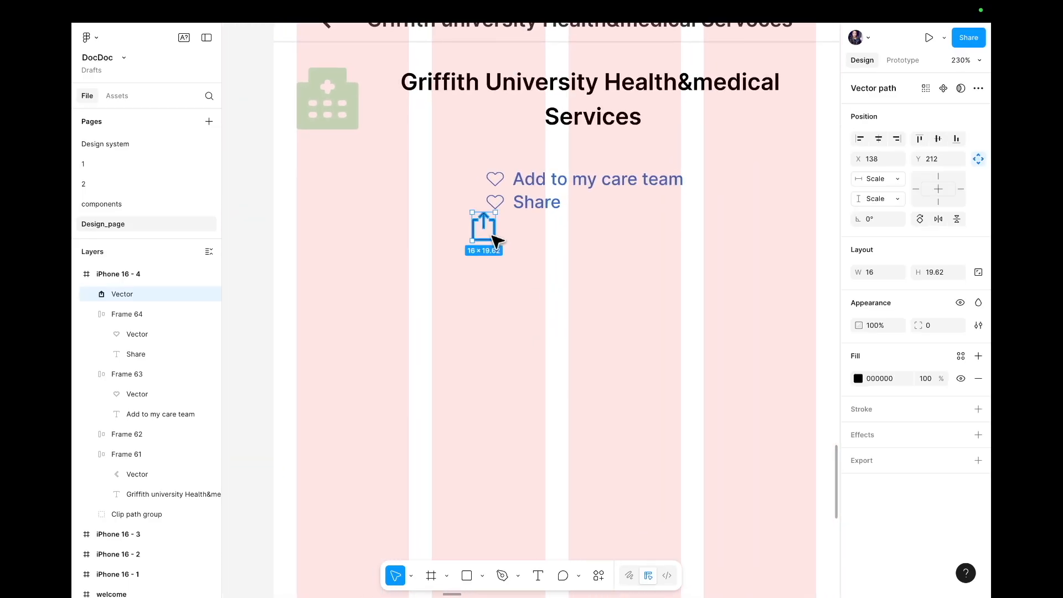
drag(495, 244, 487, 225)
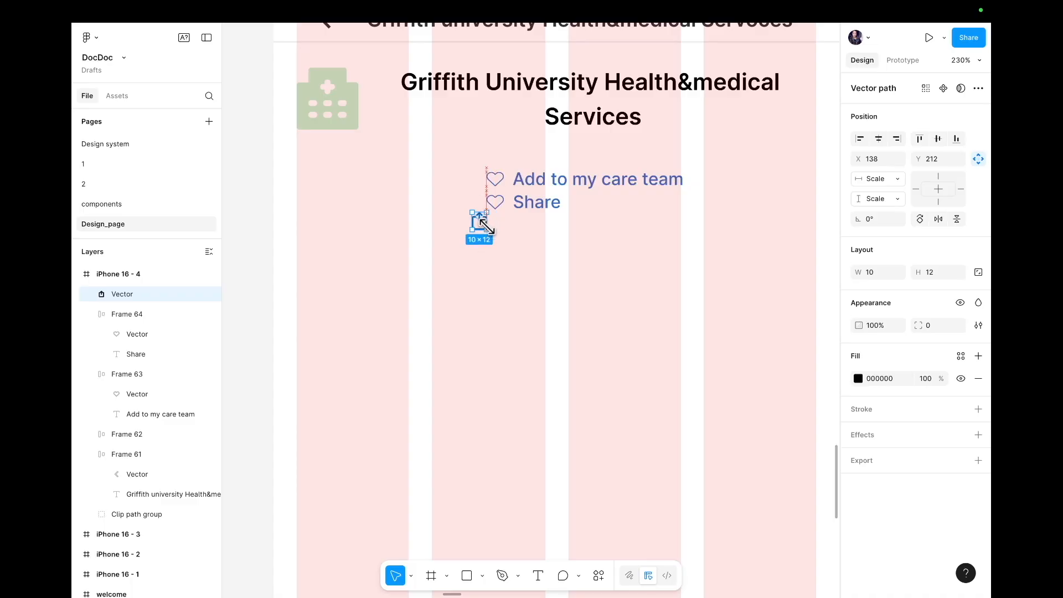
click(514, 275)
click(478, 218)
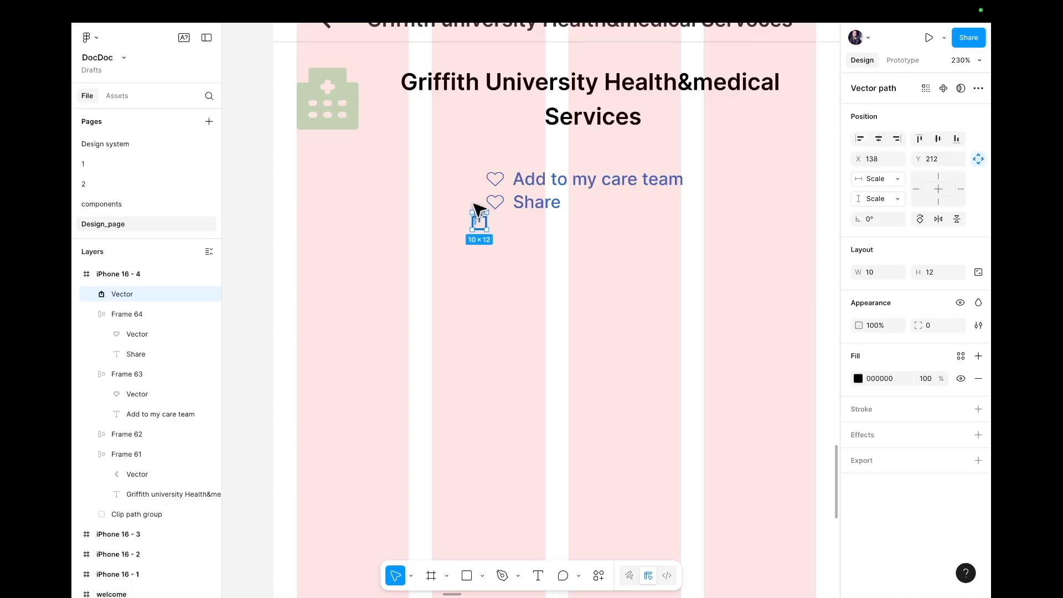
click(487, 246)
drag(478, 219, 474, 205)
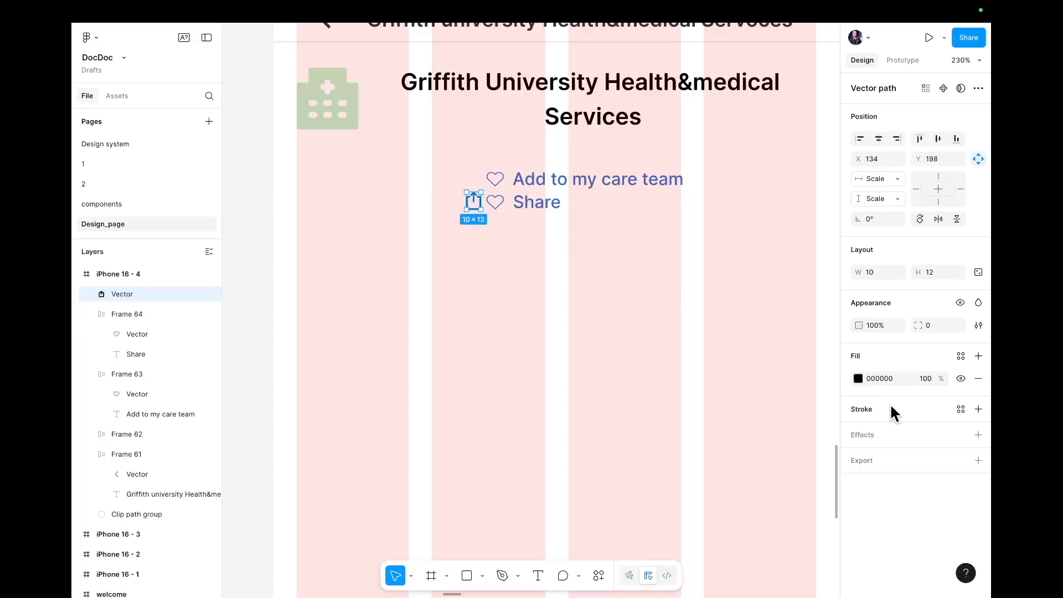
- Apply the Blue library color style to the share icon's fill
click(857, 378)
click(755, 258)
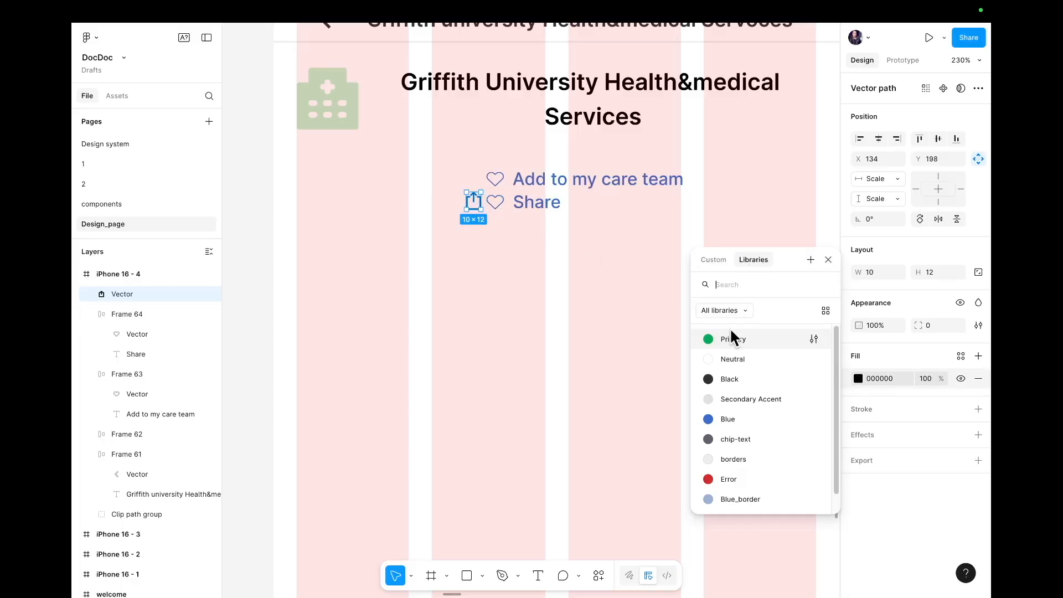
click(732, 419)
click(576, 384)
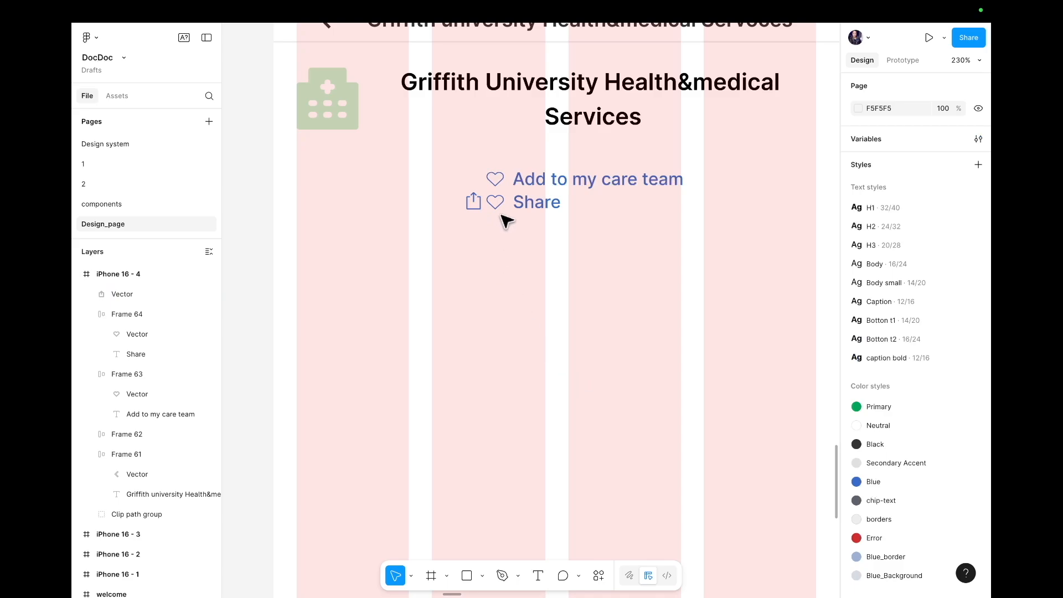
- Try to replace the Share row's heart icon with the share icon from the clipboard
click(473, 202)
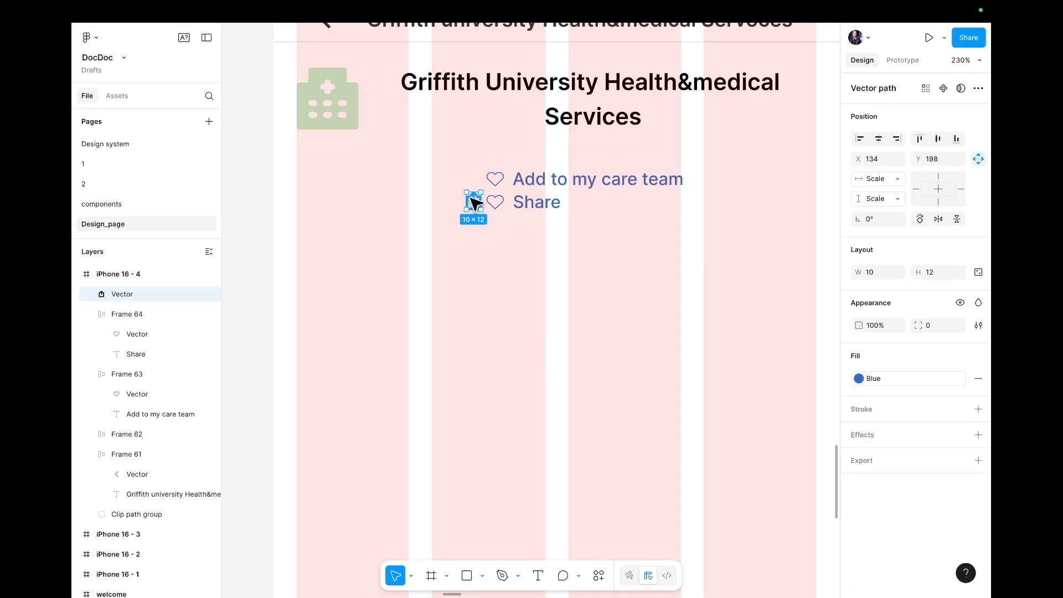
key(shift+c)
double_click(496, 203)
right_click(497, 204)
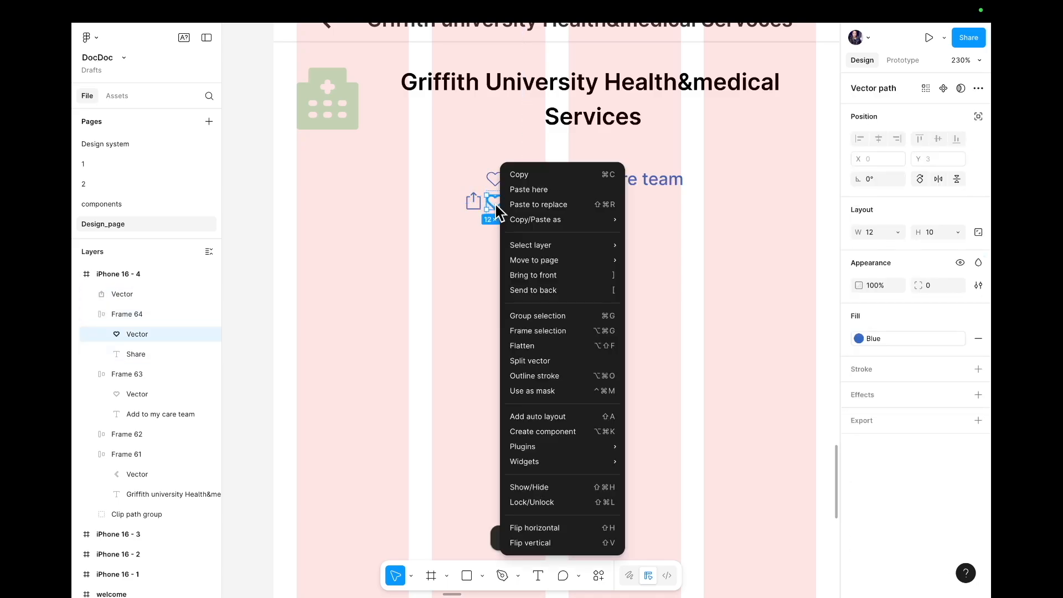
click(515, 206)
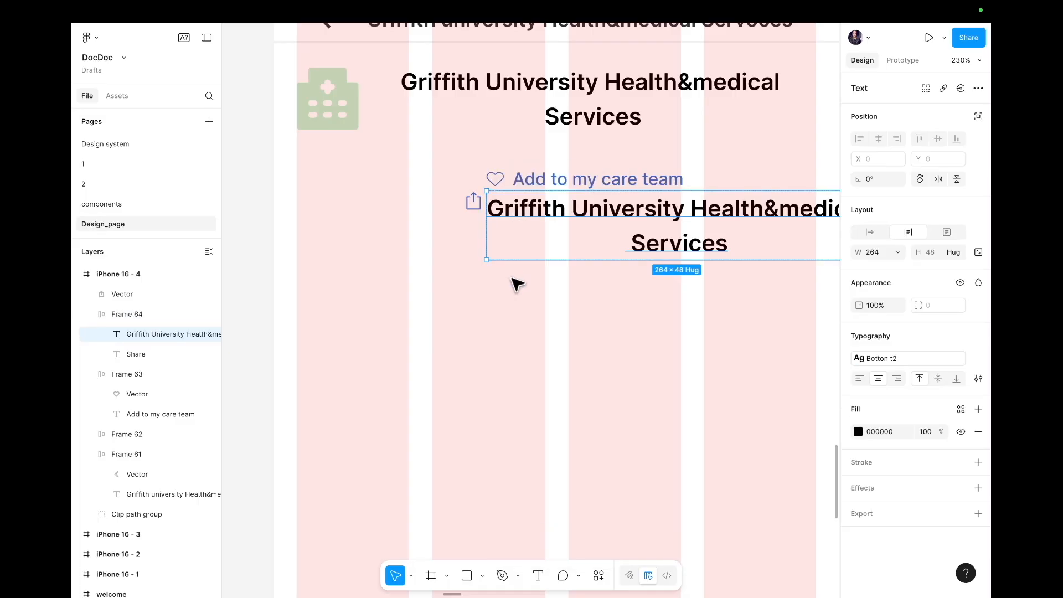
key(super+z)
- Replace the Share row's heart icon with a copy of the blue share icon and delete the loose original
click(474, 204)
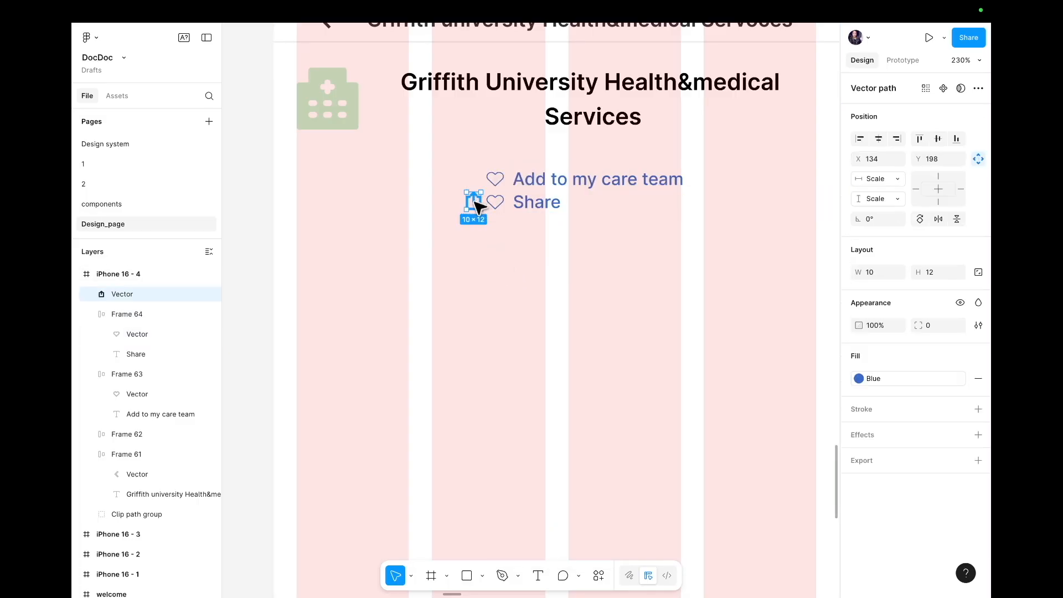
right_click(475, 204)
click(489, 174)
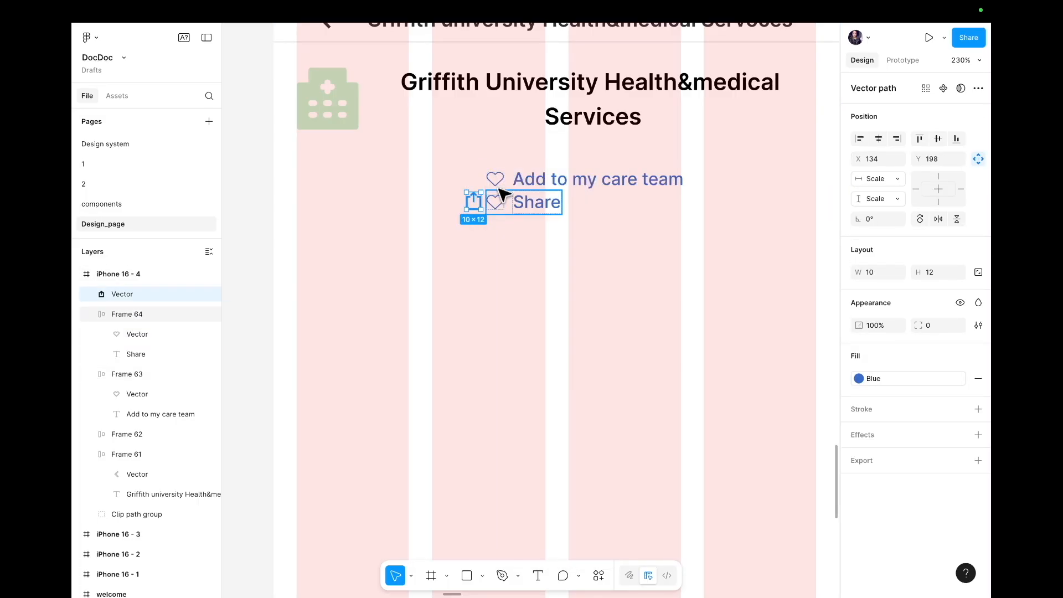
click(496, 202)
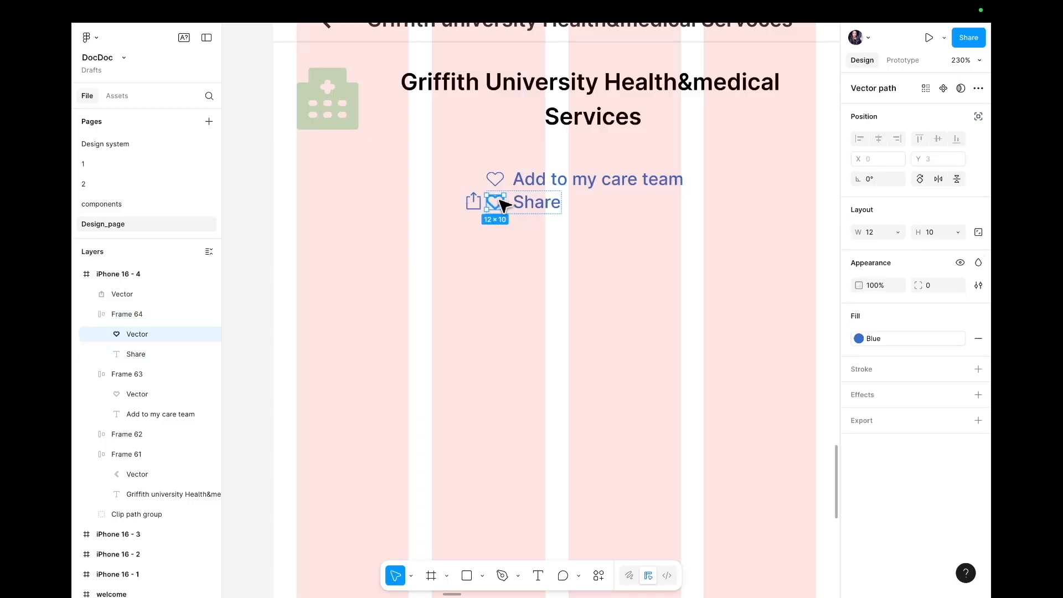
right_click(503, 206)
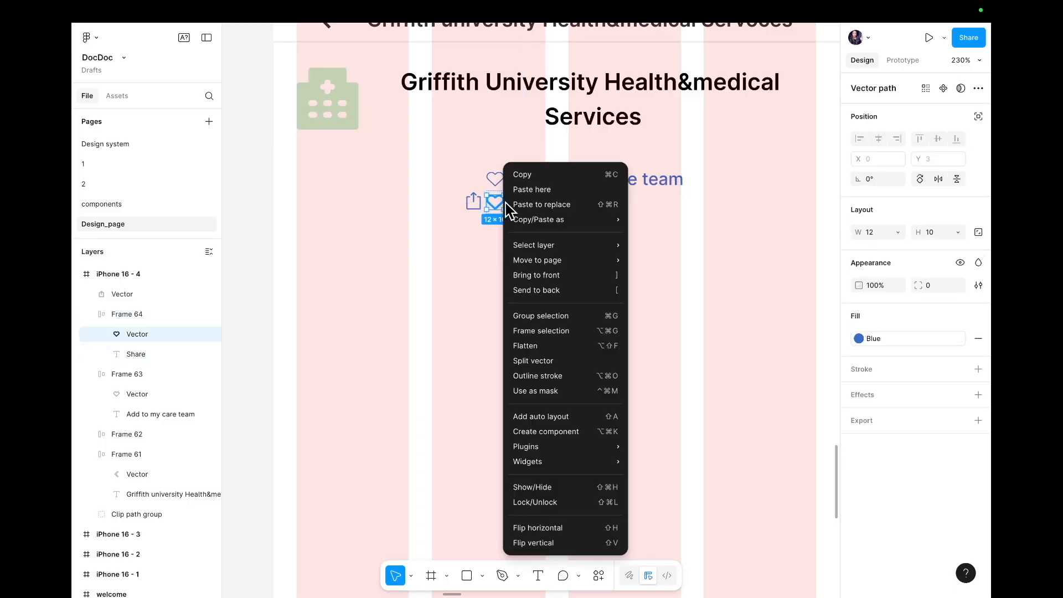
click(506, 204)
click(475, 309)
click(471, 201)
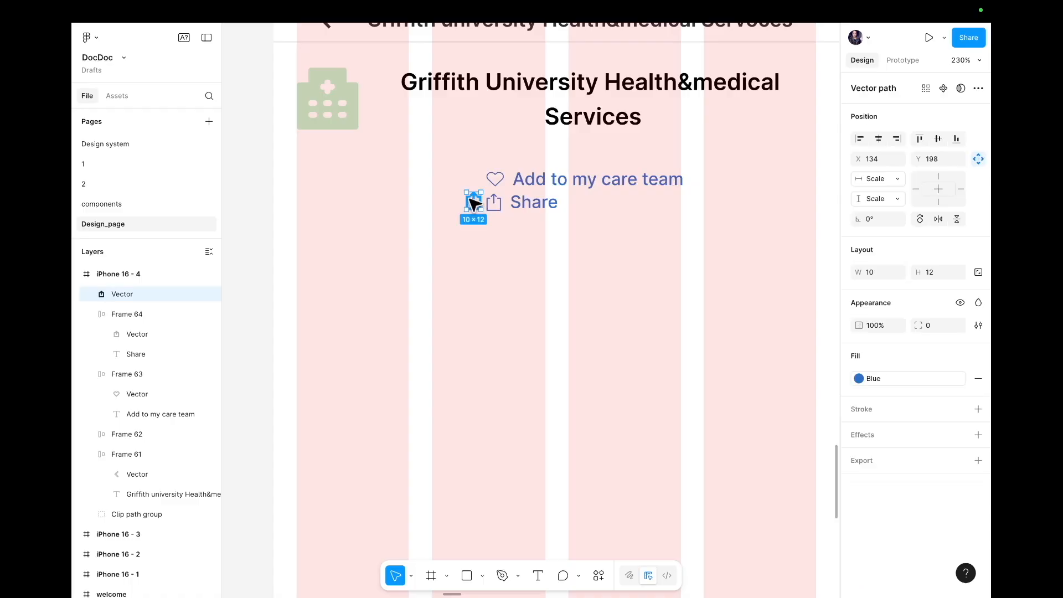
key(Delete)
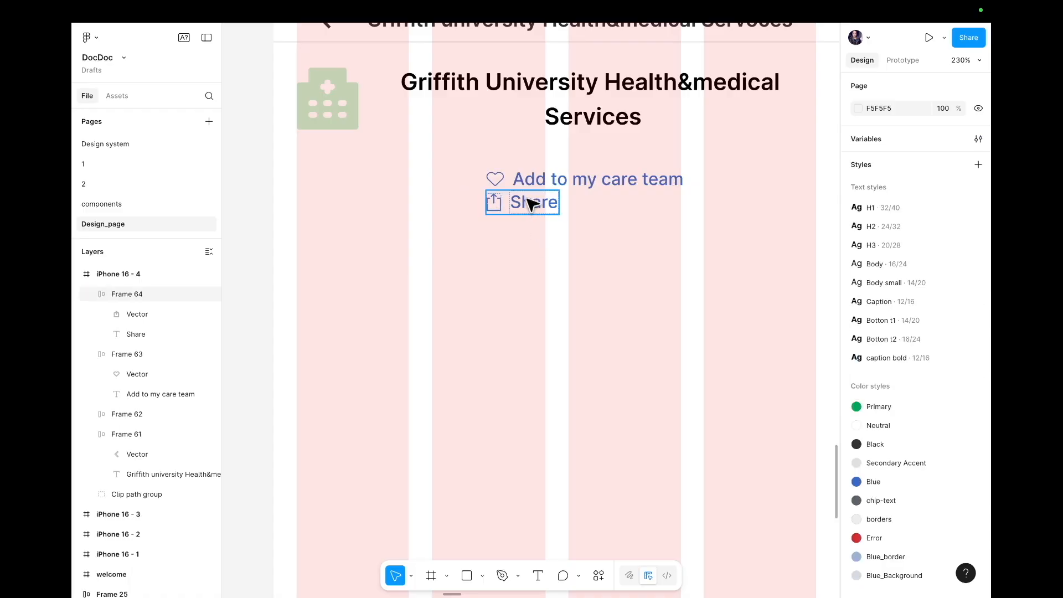
- Examine the icons and alignment of the "Add to my care team" and Share rows against the page4 reference
click(531, 204)
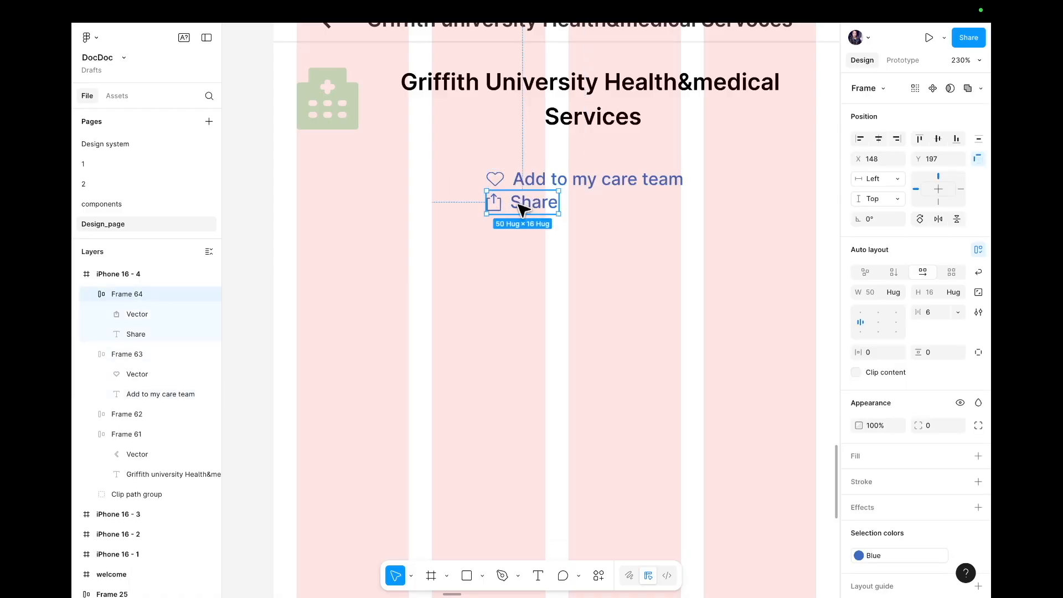
click(543, 234)
scroll(547, 237, up, 3)
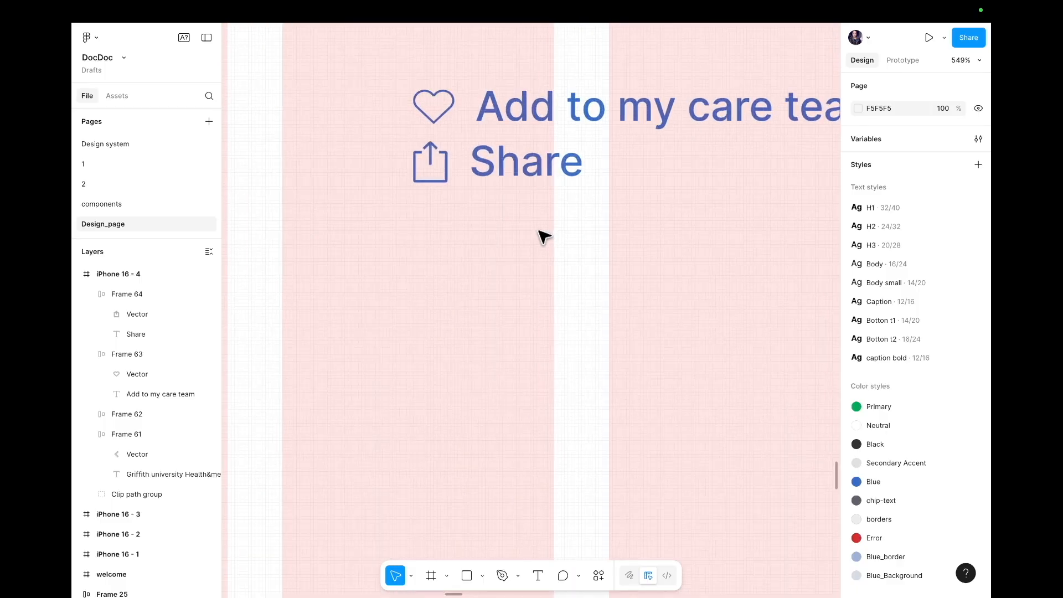
scroll(559, 208, down, 5)
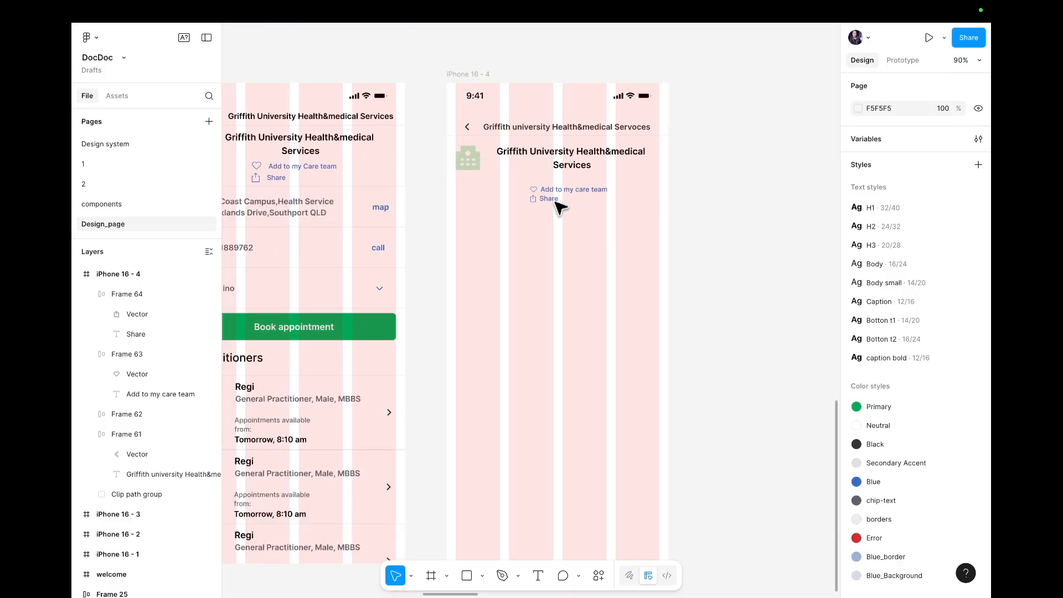
scroll(559, 207, up, 1)
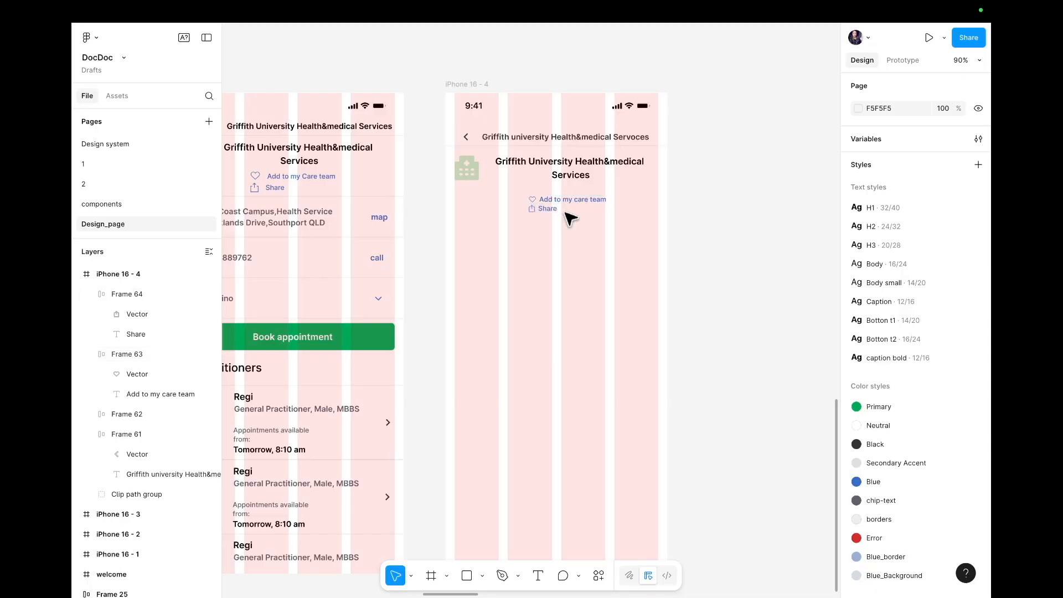
scroll(570, 218, up, 5)
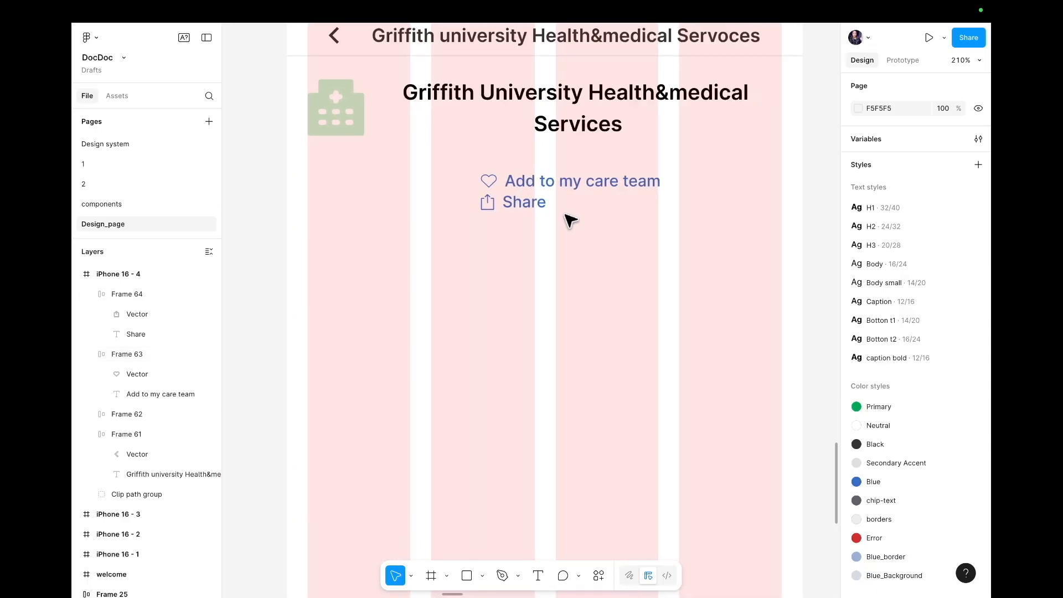
double_click(496, 187)
scroll(494, 184, down, 5)
click(514, 230)
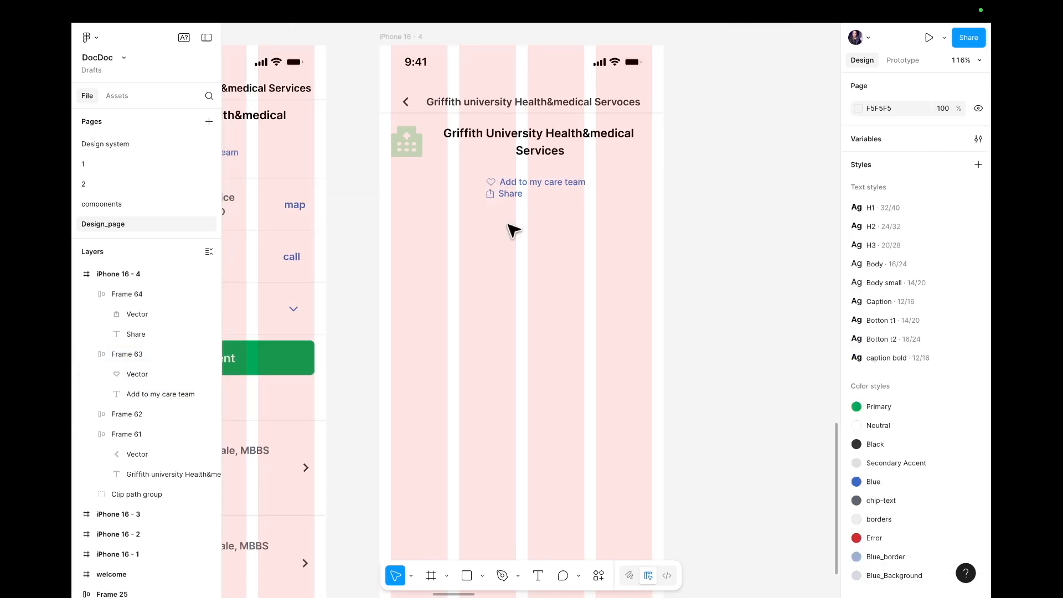
scroll(514, 230, down, 5)
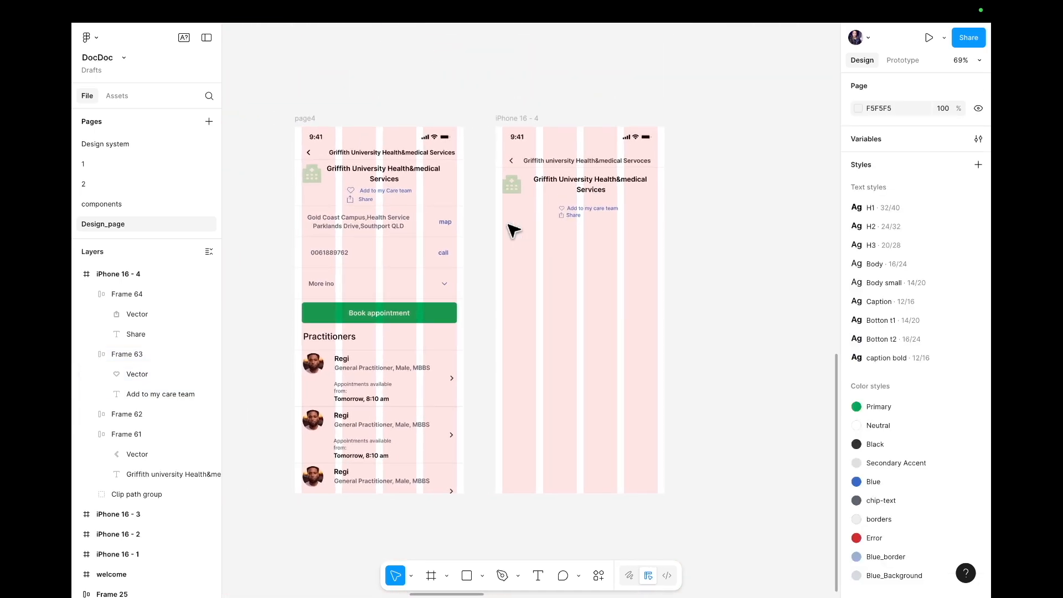
- Combine the "Add to my care team" and Share rows in a vertical auto layout with a gap of 3
click(580, 212)
scroll(590, 238, up, 5)
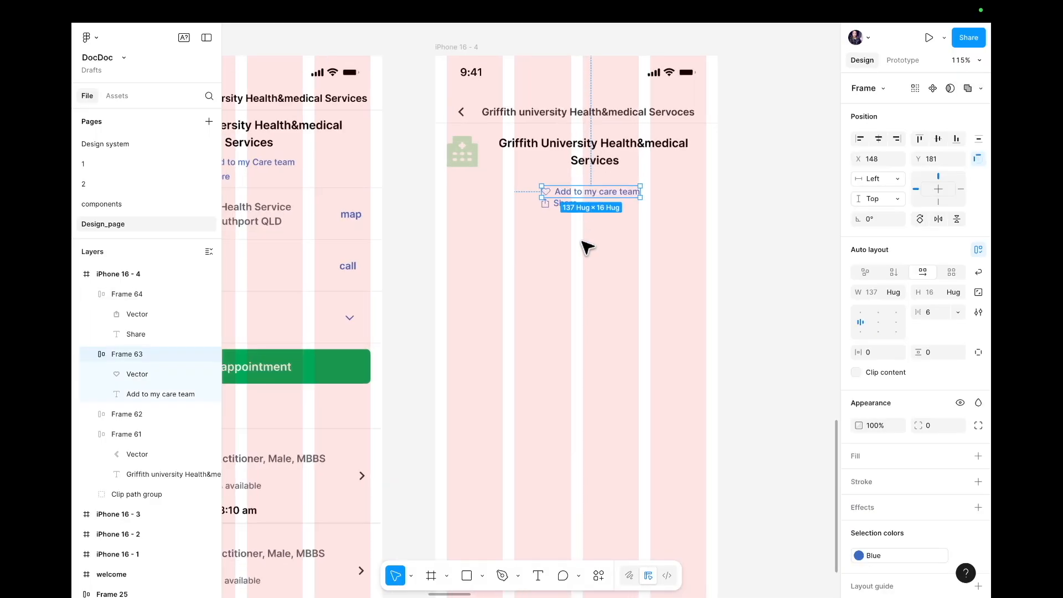
shift+click(555, 205)
key(shift+a)
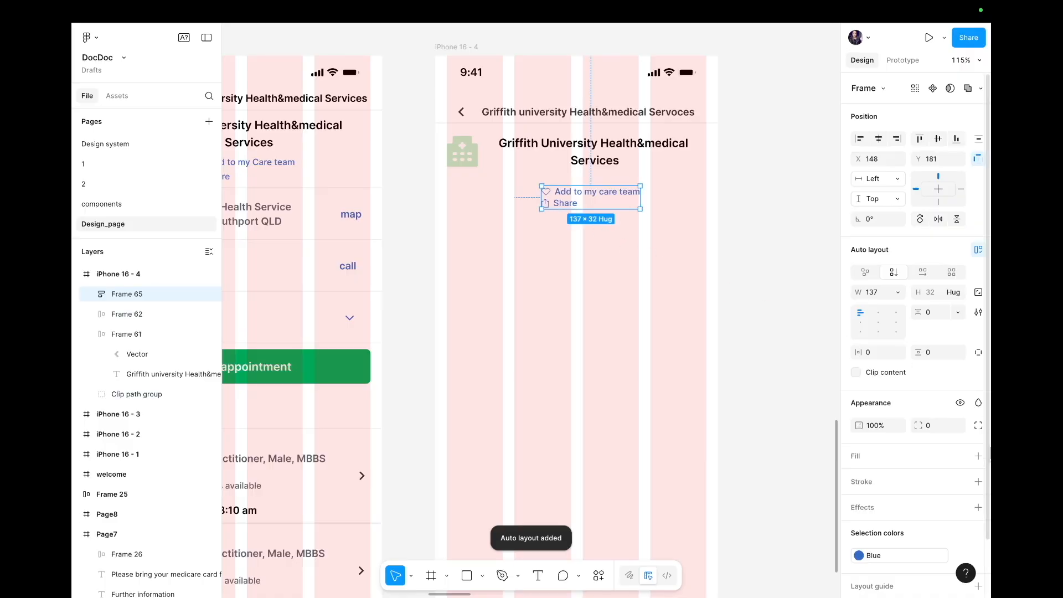
click(934, 312)
key(Up)
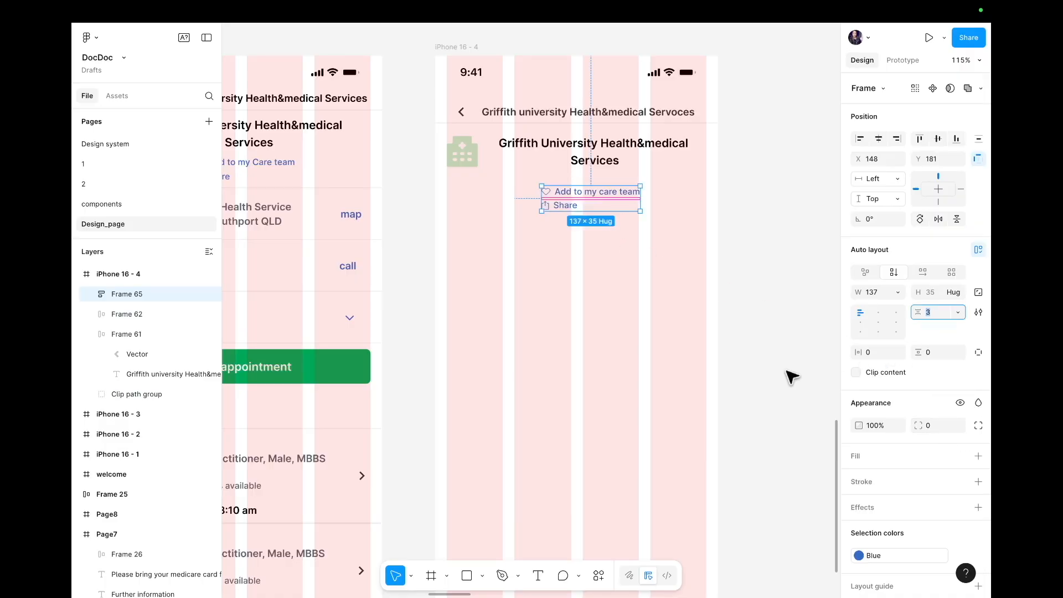
click(620, 345)
- Move the combined links frame slightly up and to the left beneath the clinic heading, as in page4
drag(611, 204, 590, 200)
click(589, 256)
scroll(588, 257, down, 5)
scroll(588, 257, left, 1)
scroll(594, 264, right, 1)
scroll(594, 264, up, 2)
scroll(594, 264, right, 1)
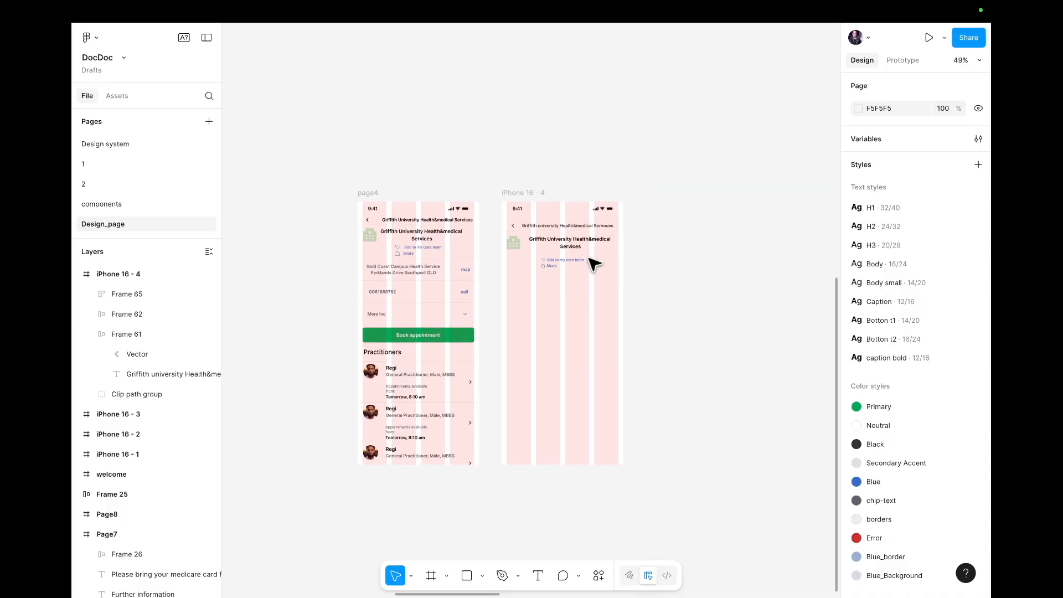
- Combine the clinic heading frame and the links frame in a vertical auto layout and move it up to Y 101
scroll(594, 264, up, 5)
click(573, 223)
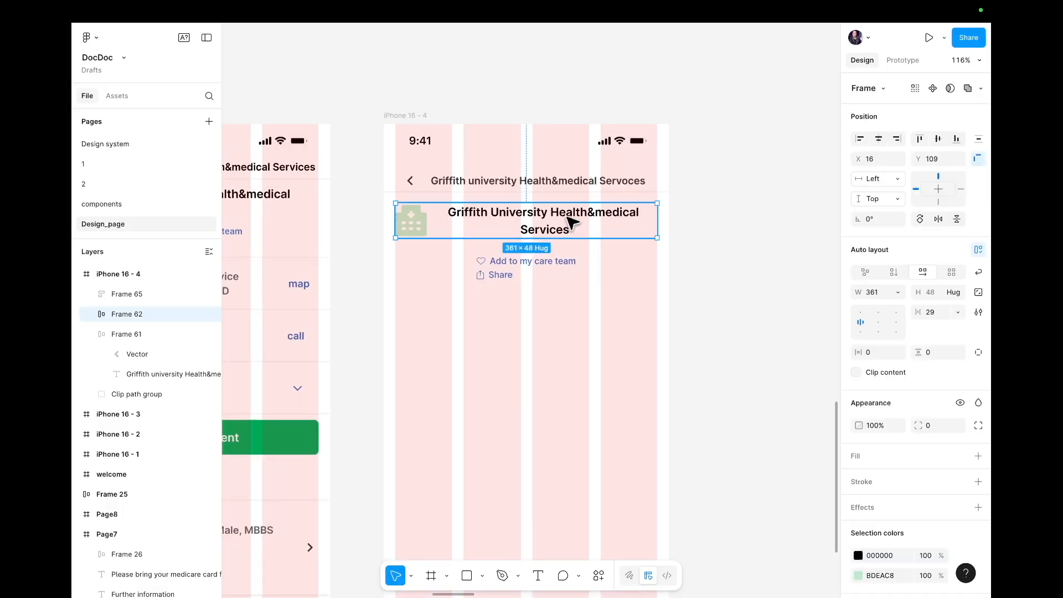
shift+click(554, 270)
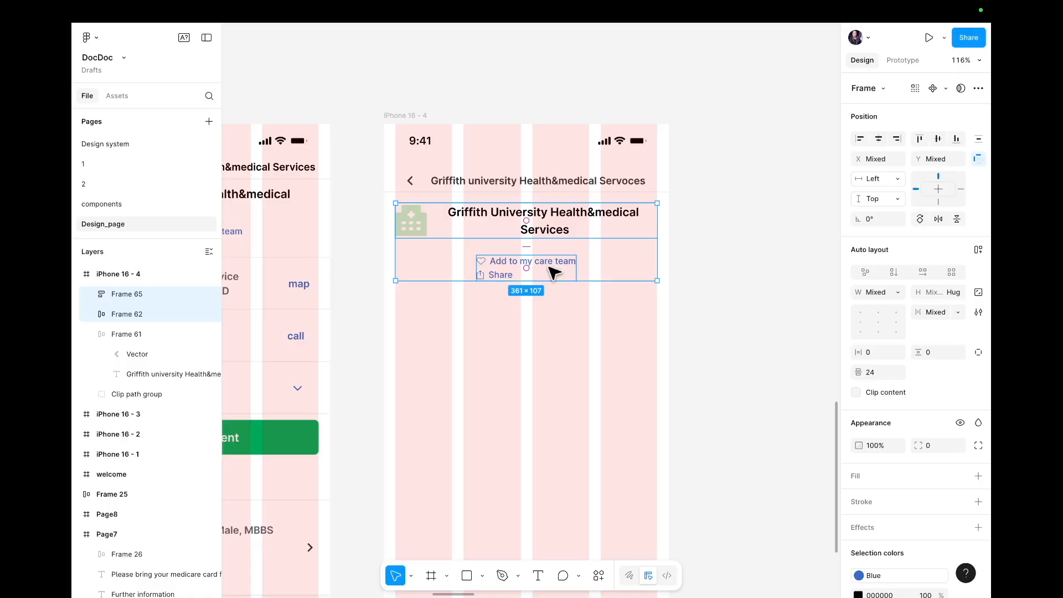
key(shift+a)
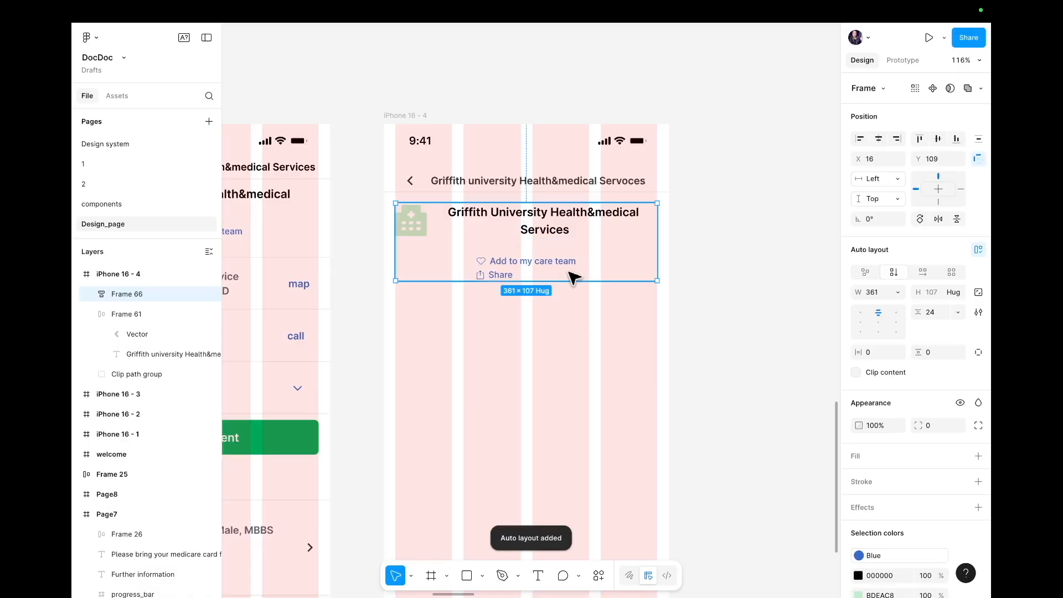
drag(598, 252, 594, 247)
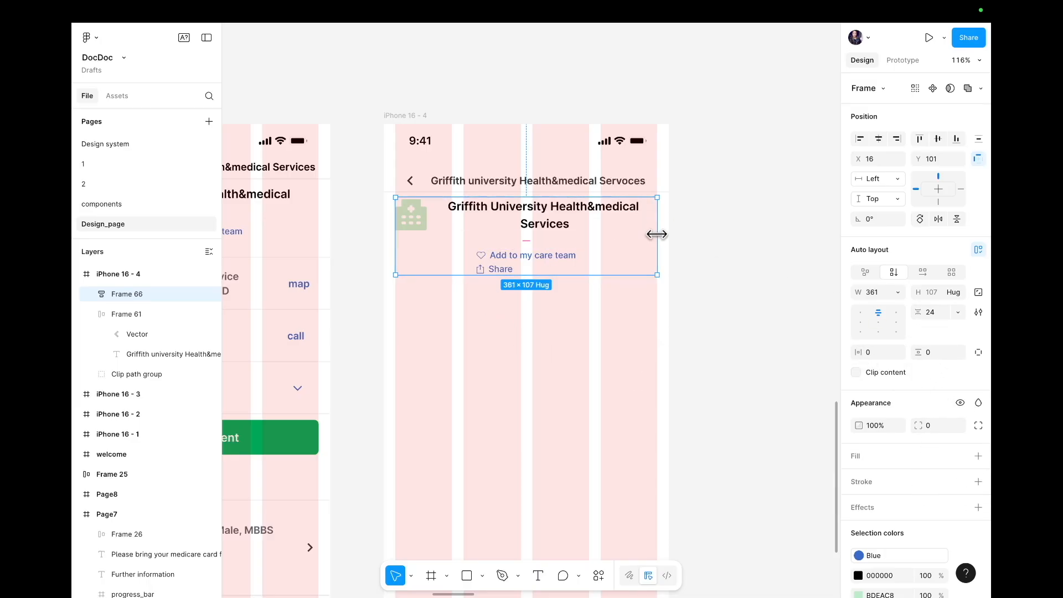
- Widen the combined heading frame on both sides to about 391 and set its horizontal padding to 17
drag(659, 232, 669, 231)
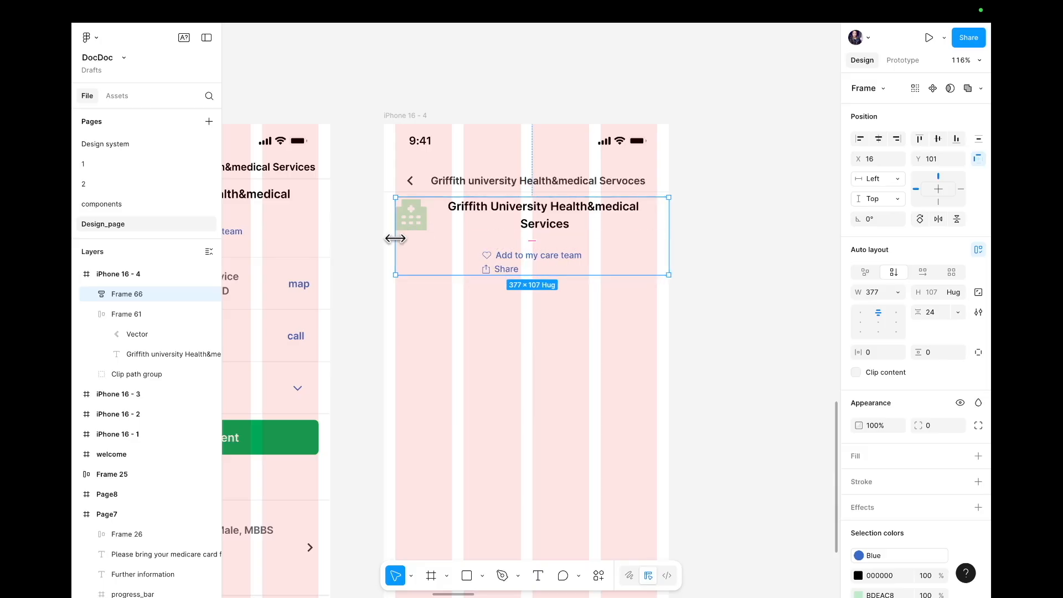
drag(392, 239, 386, 238)
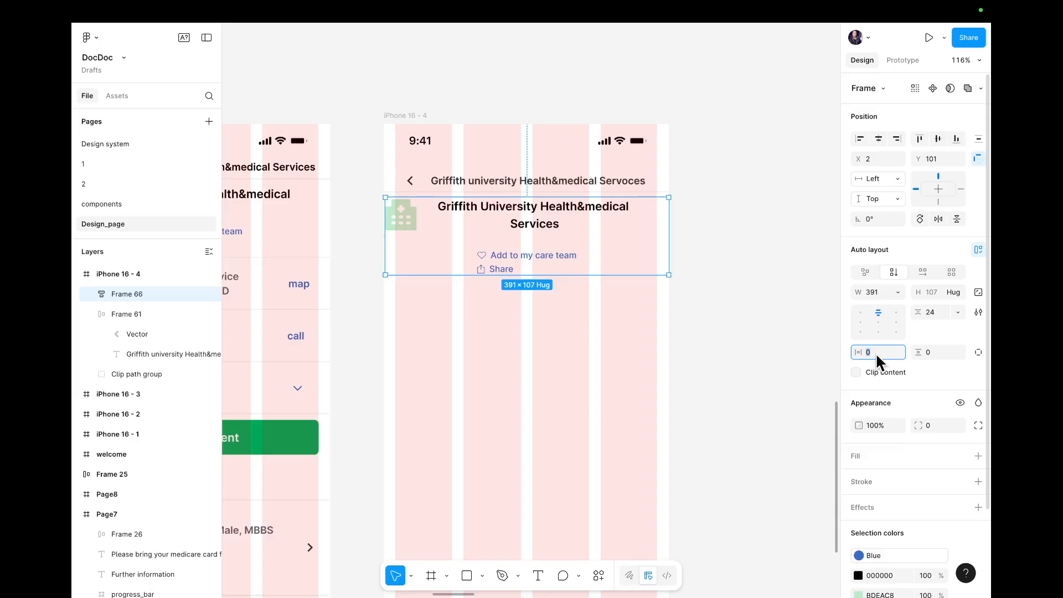
key(Up)
key(Up)
key(Up)
key(Up)
key(Up)
key(Up)
key(Up)
key(Up)
key(Up)
key(Up)
key(Up)
key(Up)
key(Up)
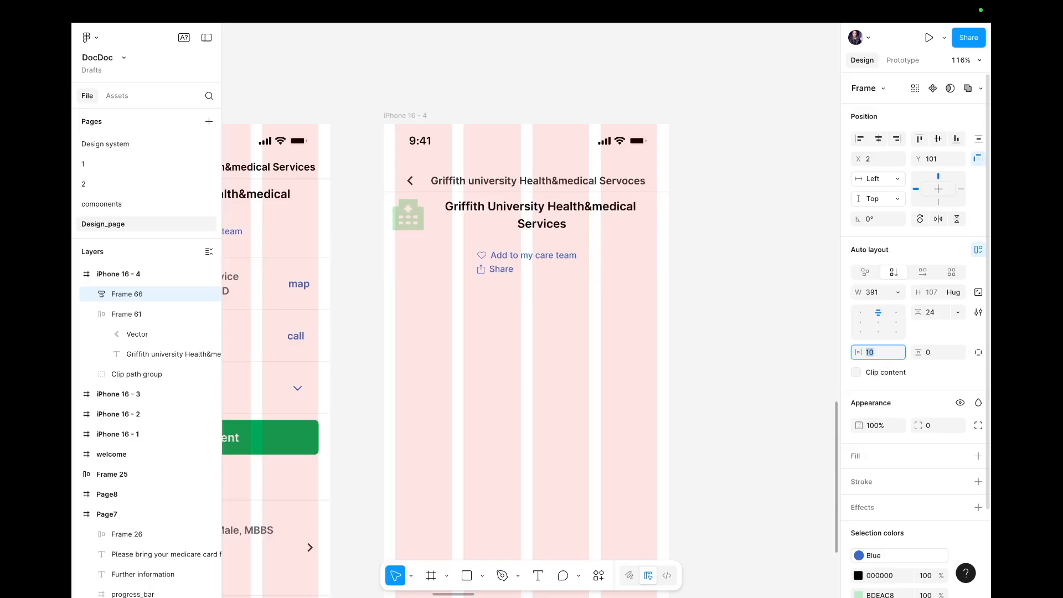
key(Up)
key(Up)
key(Up)
key(Up)
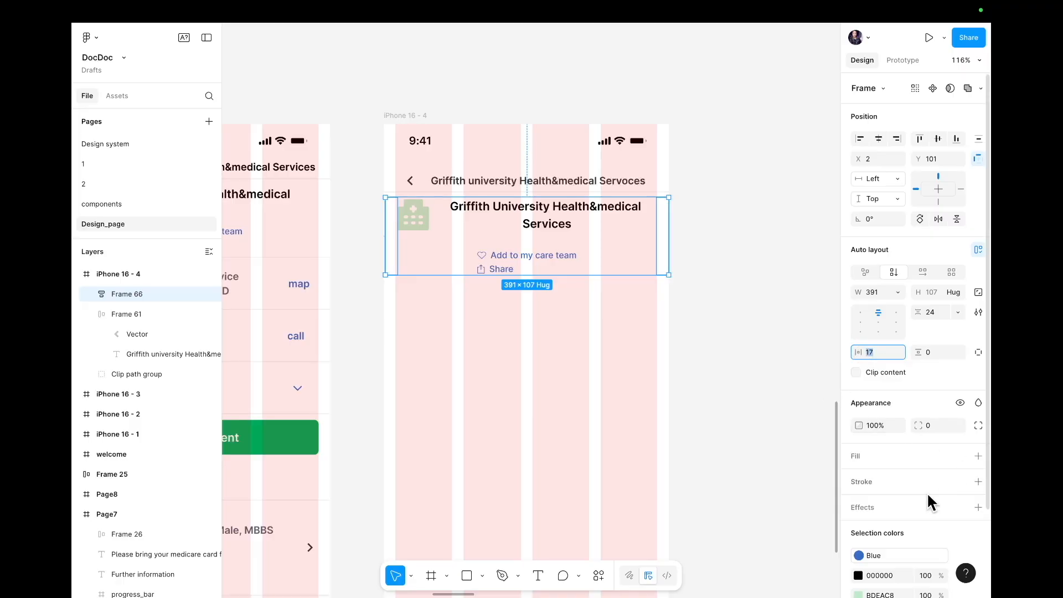
- Add a bottom-only stroke to the combined heading frame using the borders colour style
click(978, 481)
click(858, 504)
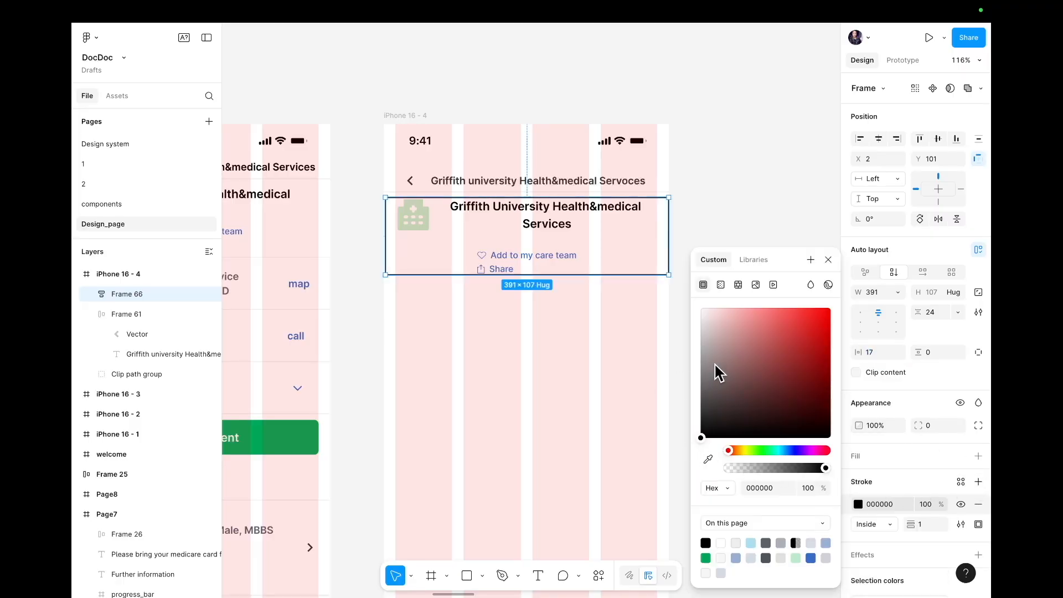
click(977, 524)
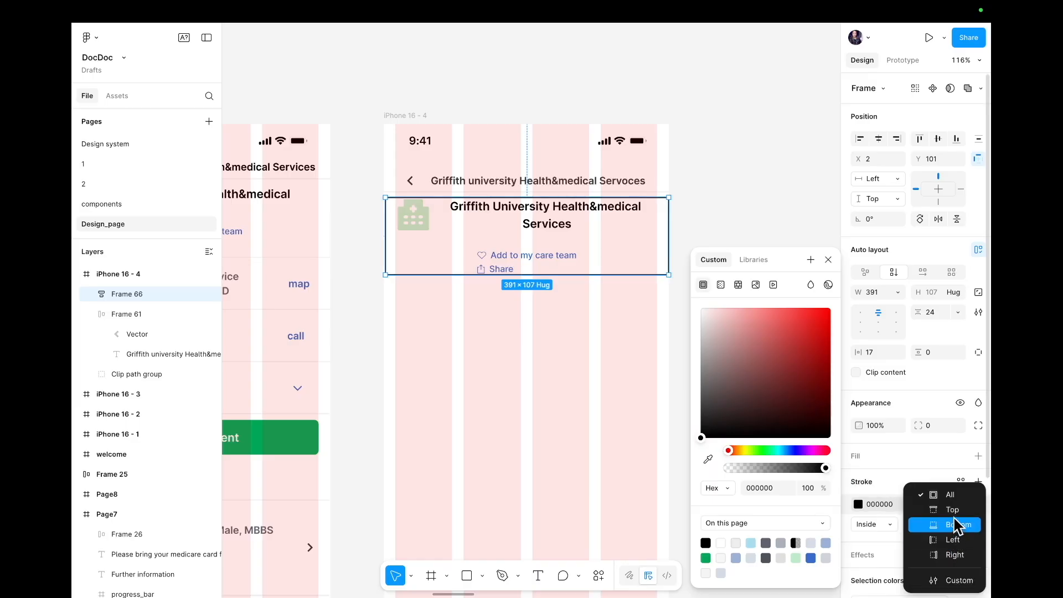
click(956, 525)
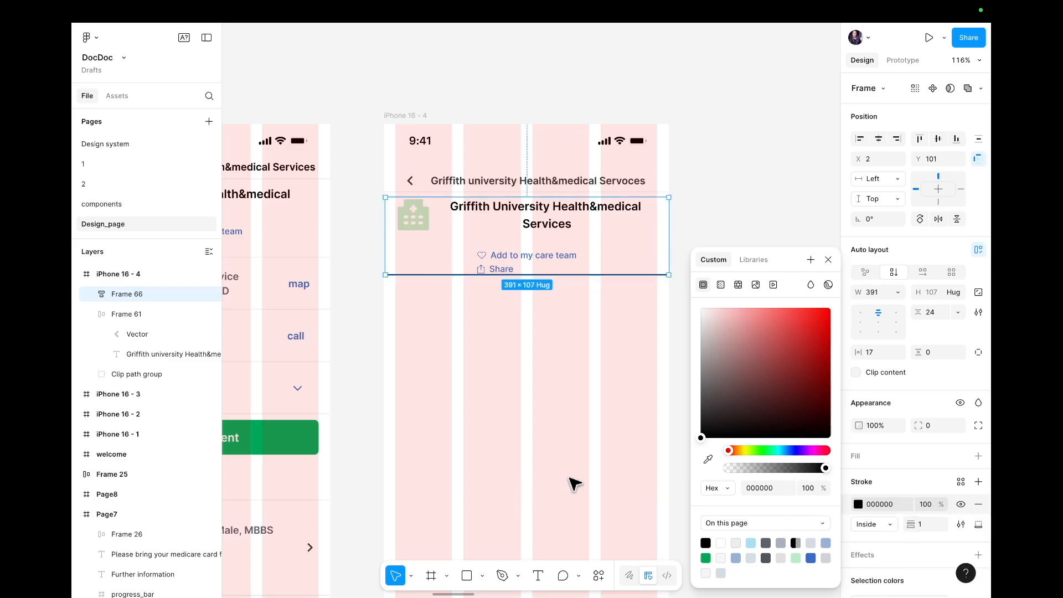
click(753, 262)
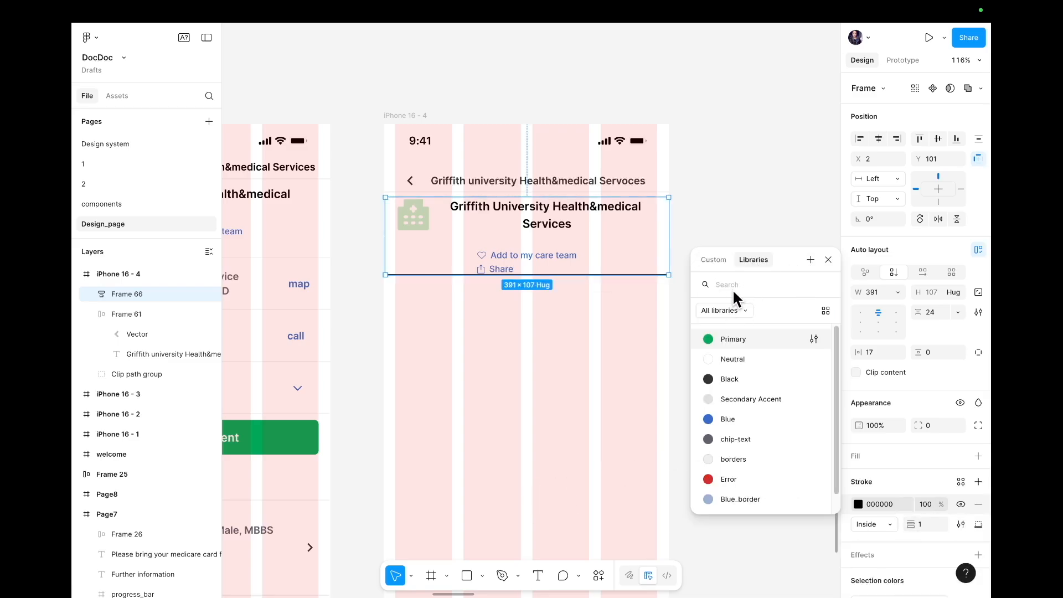
click(732, 458)
click(600, 442)
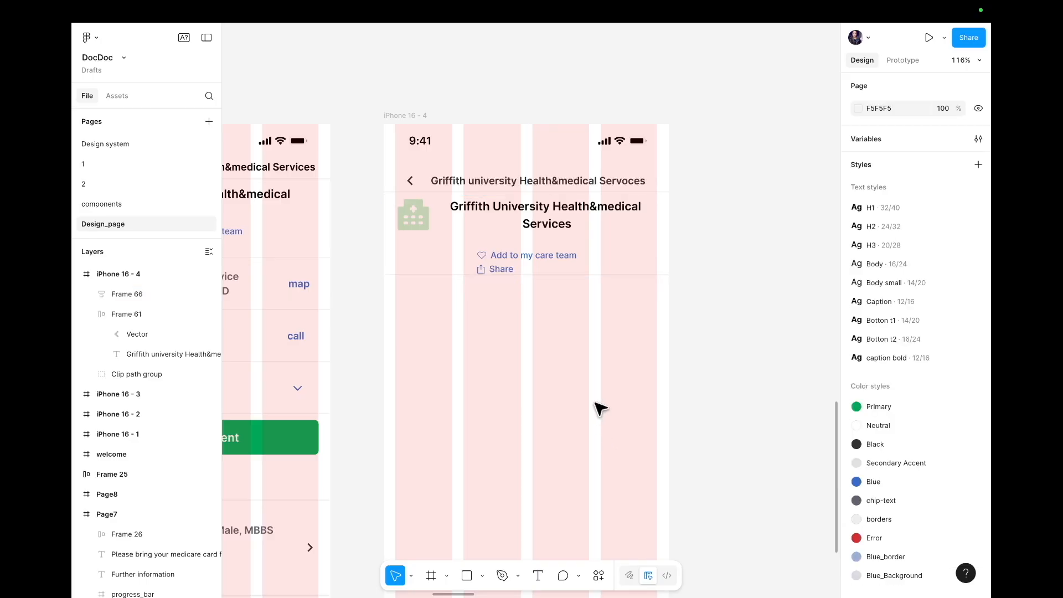
- Extend the heading frame to the screen's left edge at X 0, 393 wide, and check both ends of its divider line
click(634, 249)
scroll(634, 244, up, 5)
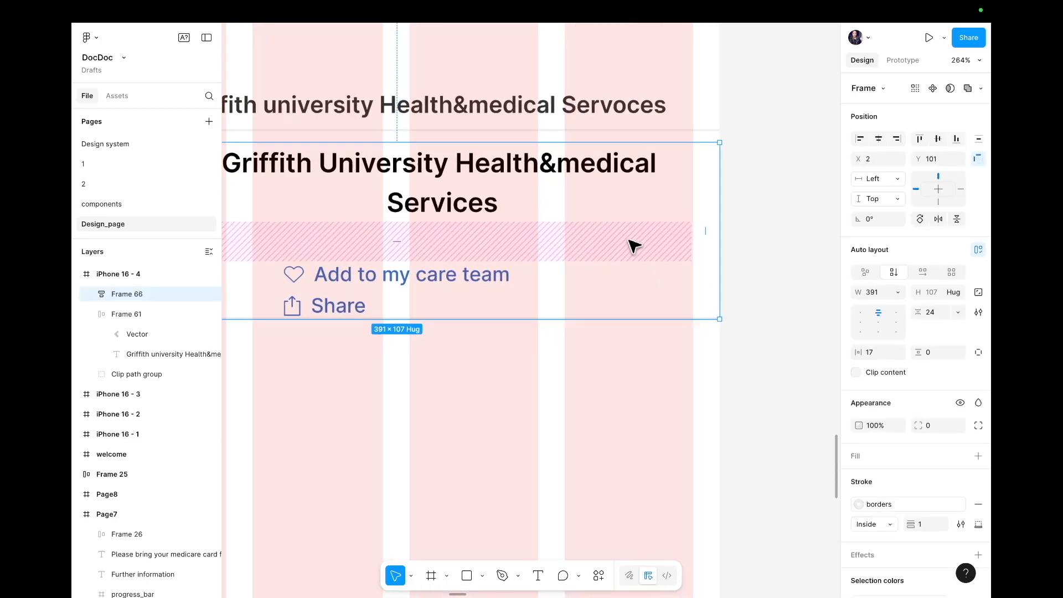
click(564, 367)
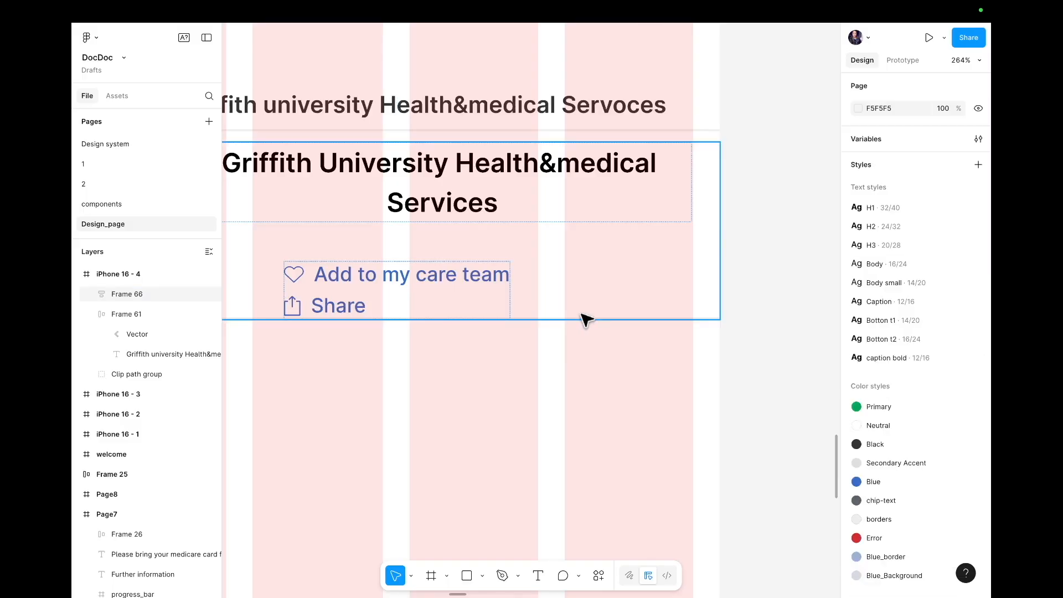
scroll(586, 320, left, 10)
scroll(587, 319, up, 5)
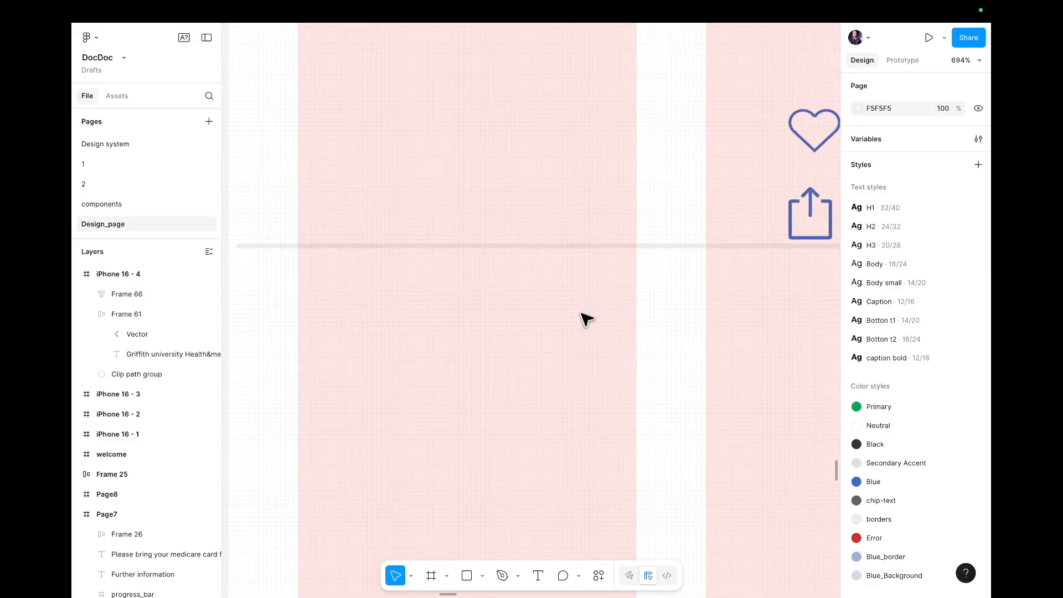
scroll(463, 256, left, 4)
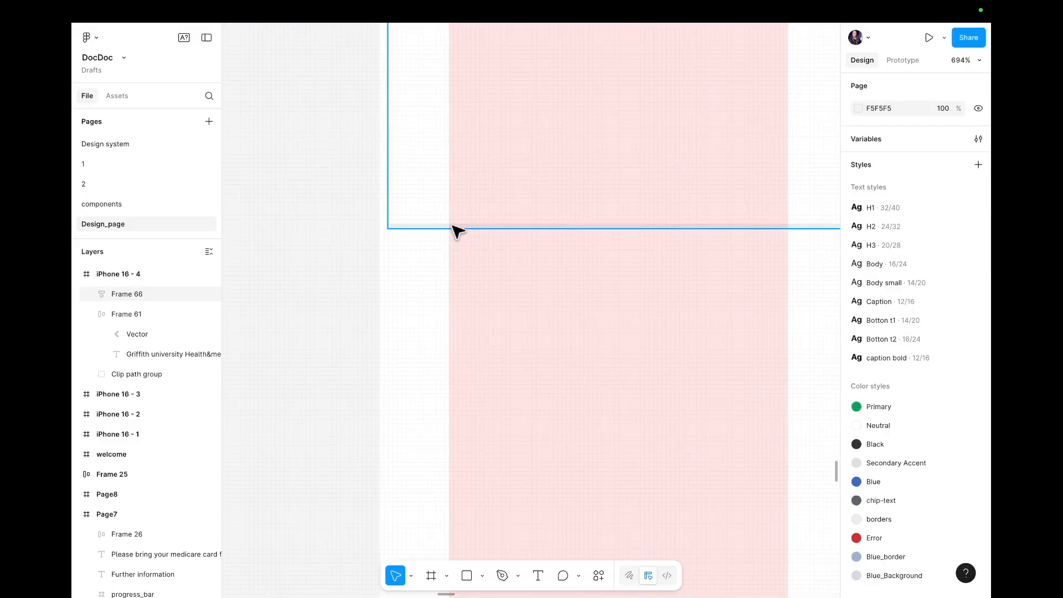
click(453, 229)
drag(386, 203, 379, 204)
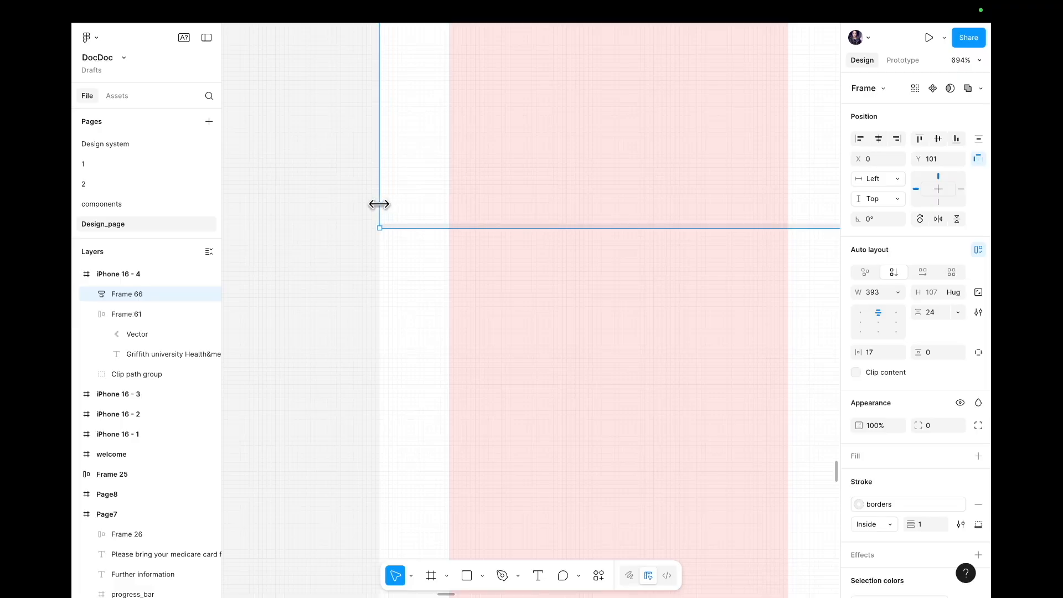
click(398, 275)
scroll(400, 276, up, 5)
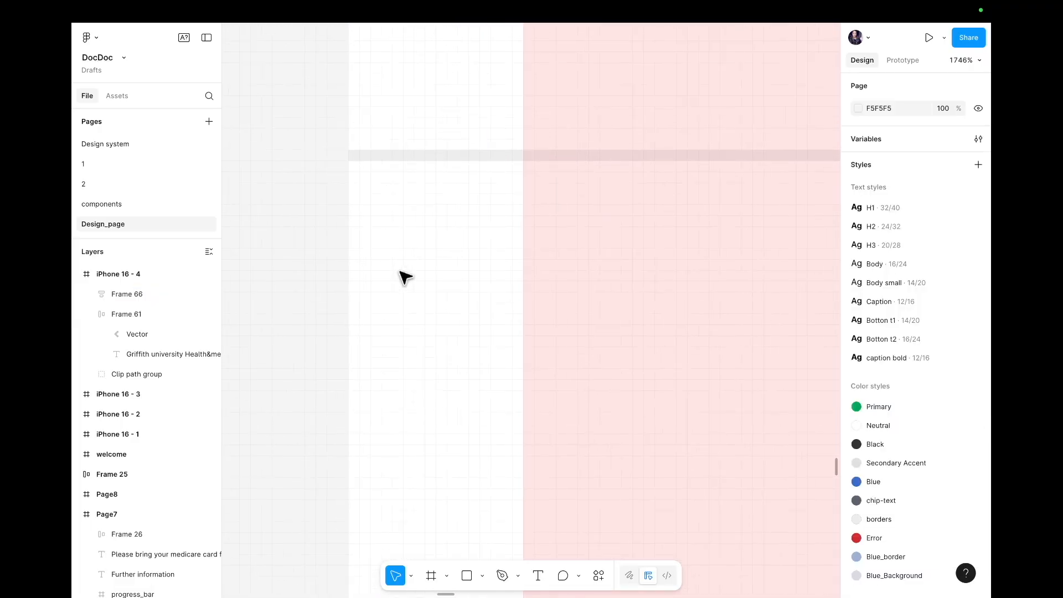
scroll(417, 261, down, 7)
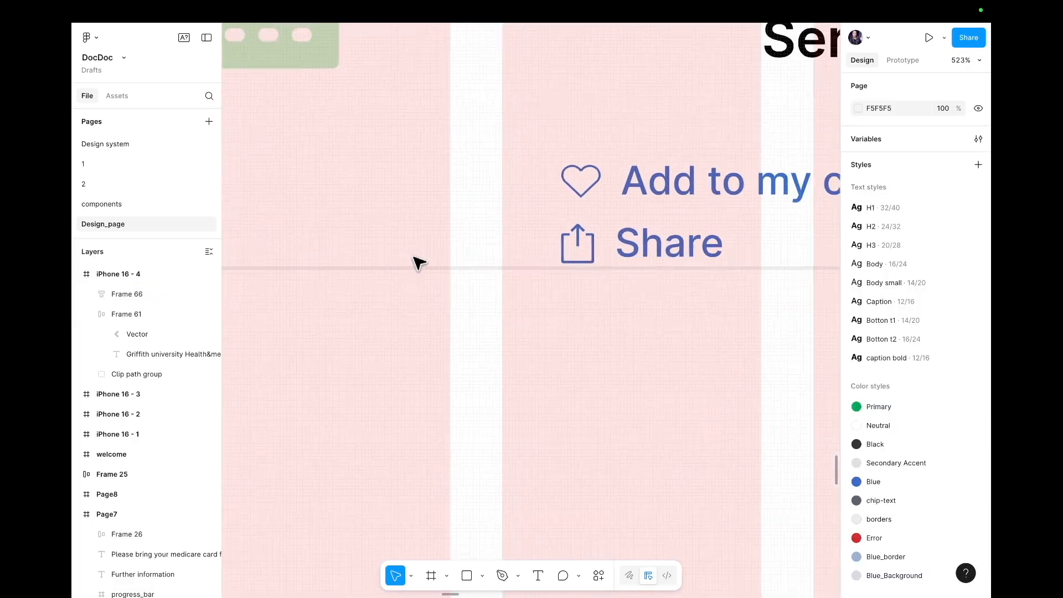
scroll(419, 262, right, 10)
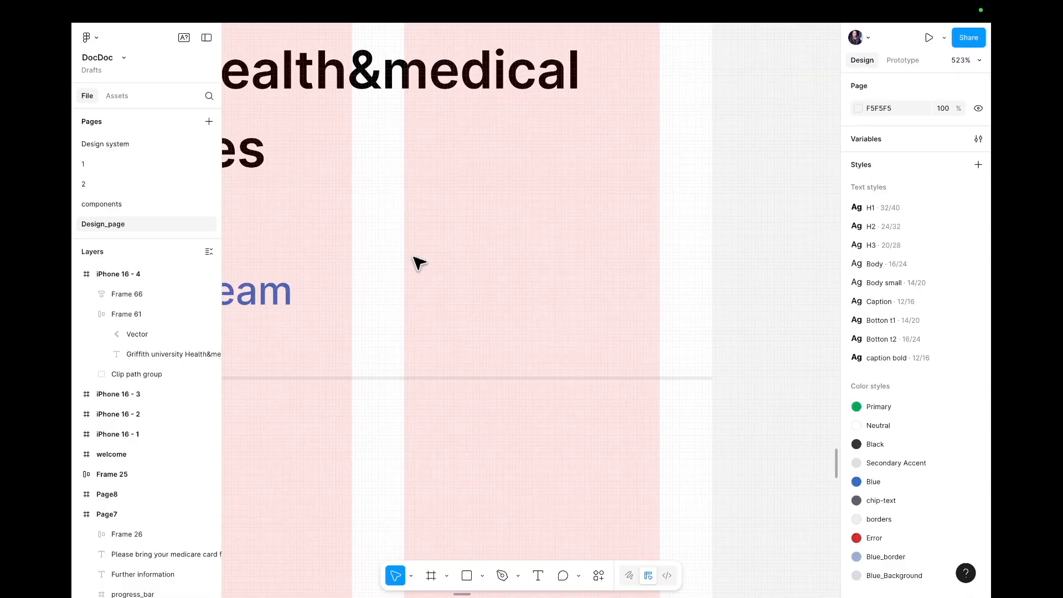
scroll(419, 263, down, 5)
scroll(419, 263, down, 2)
scroll(419, 264, left, 2)
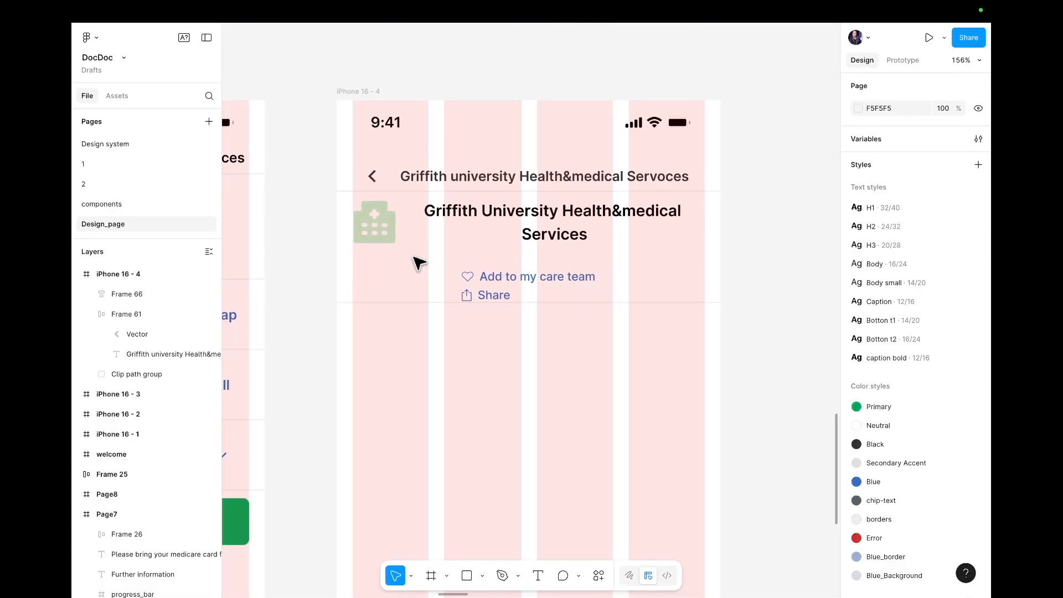
- Set the heading frame's vertical padding to 6 and shift the frame slightly up toward the header divider
click(428, 244)
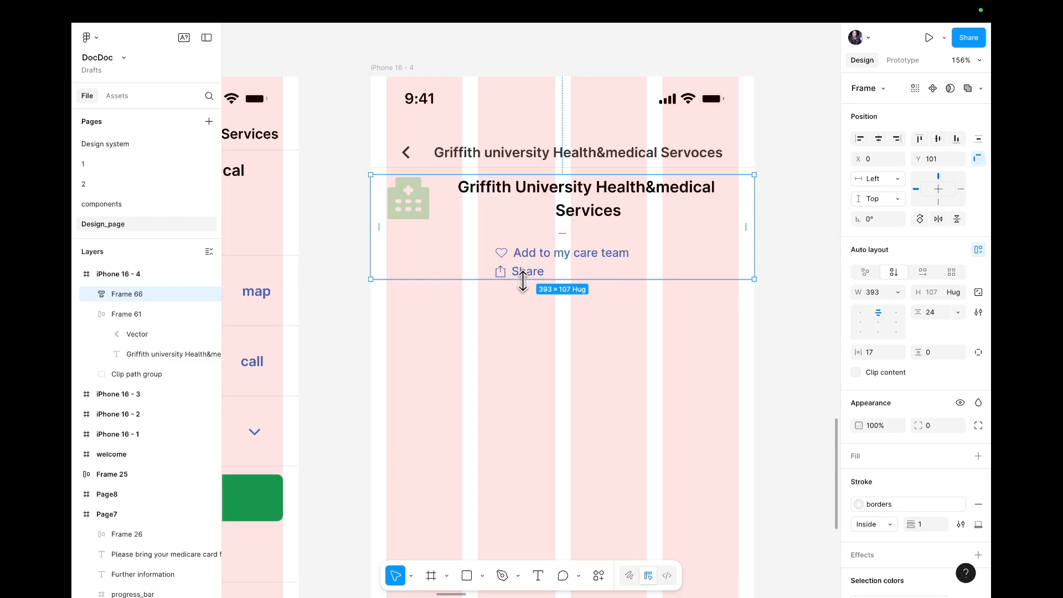
click(931, 352)
key(Up)
key(Up)
key(Up)
key(Up)
key(Up)
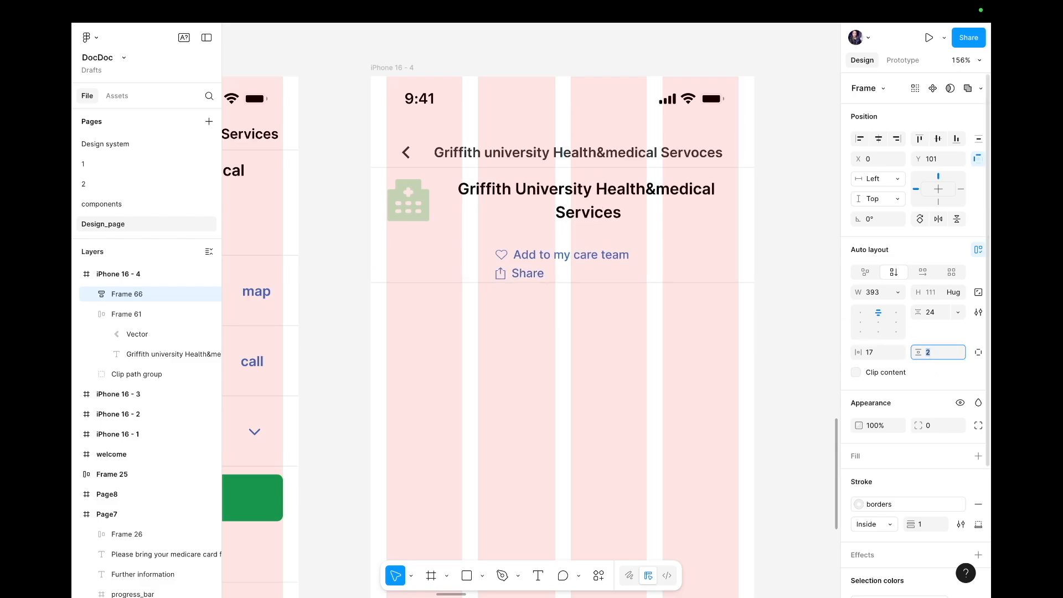
key(Up)
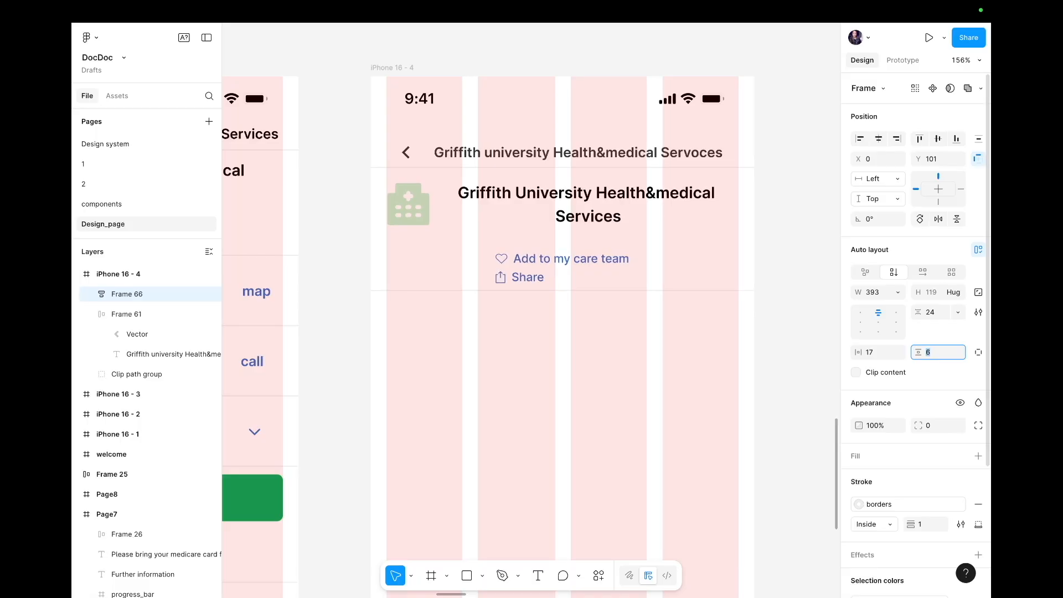
click(688, 522)
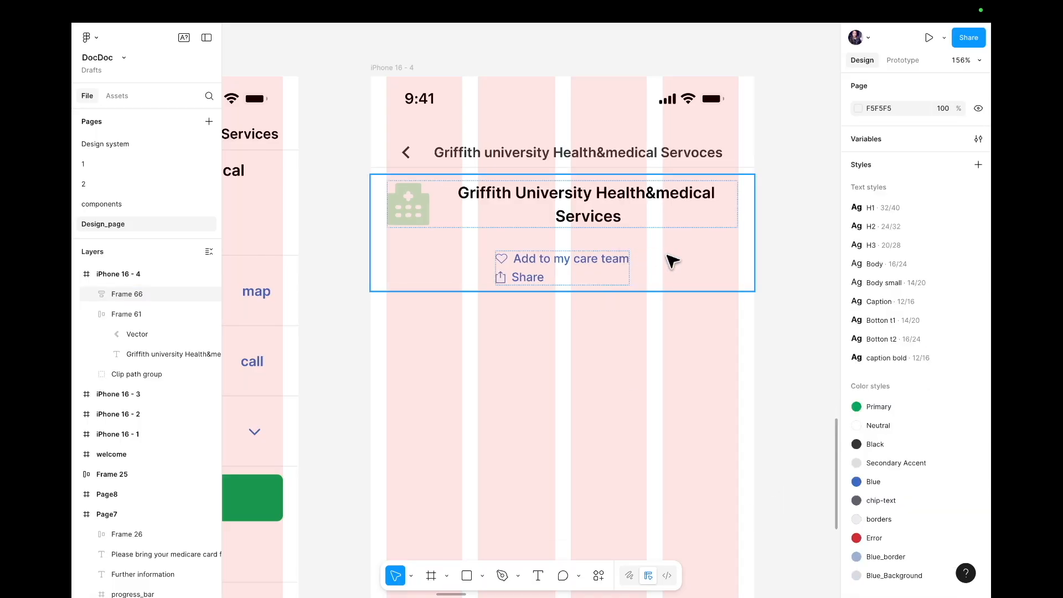
click(682, 269)
click(685, 355)
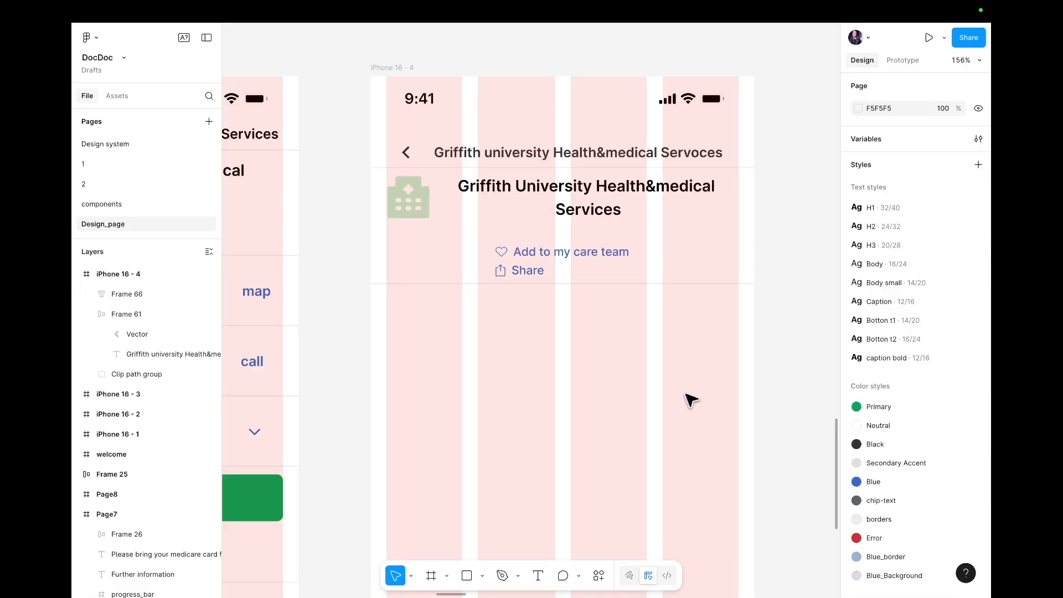
- Copy the clinic address text from page4 into the new iPhone 16 frame below the Share link and check its text style
scroll(691, 399, down, 3)
scroll(691, 400, down, 2)
scroll(691, 400, down, 3)
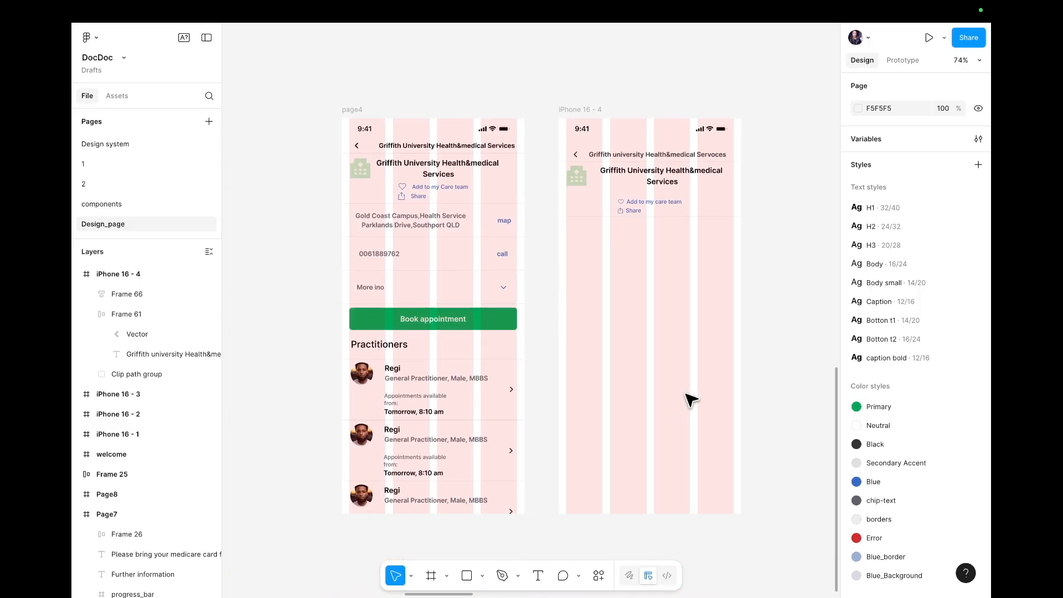
scroll(520, 231, up, 3)
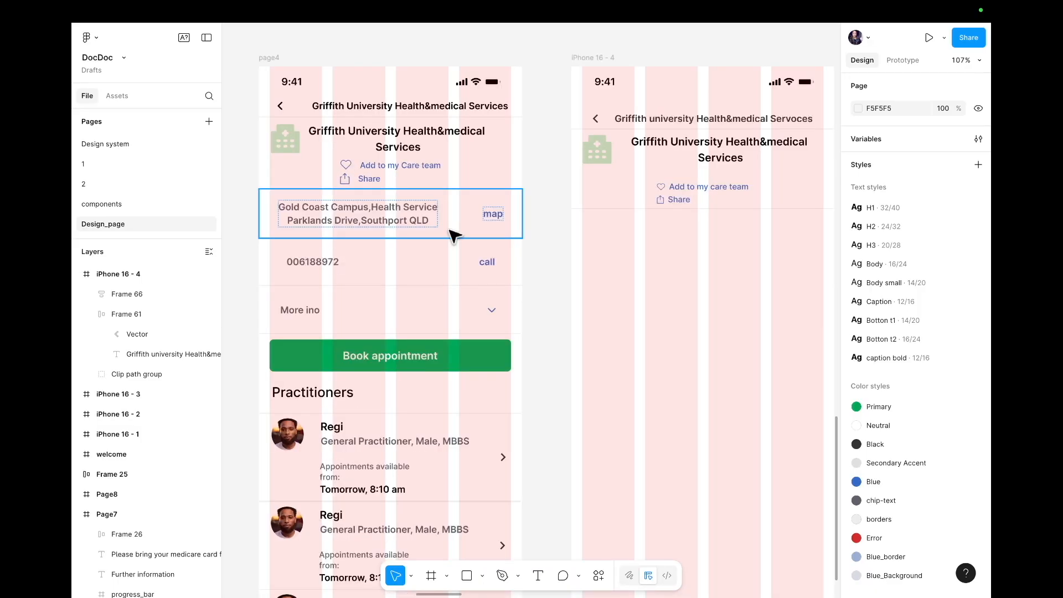
click(455, 236)
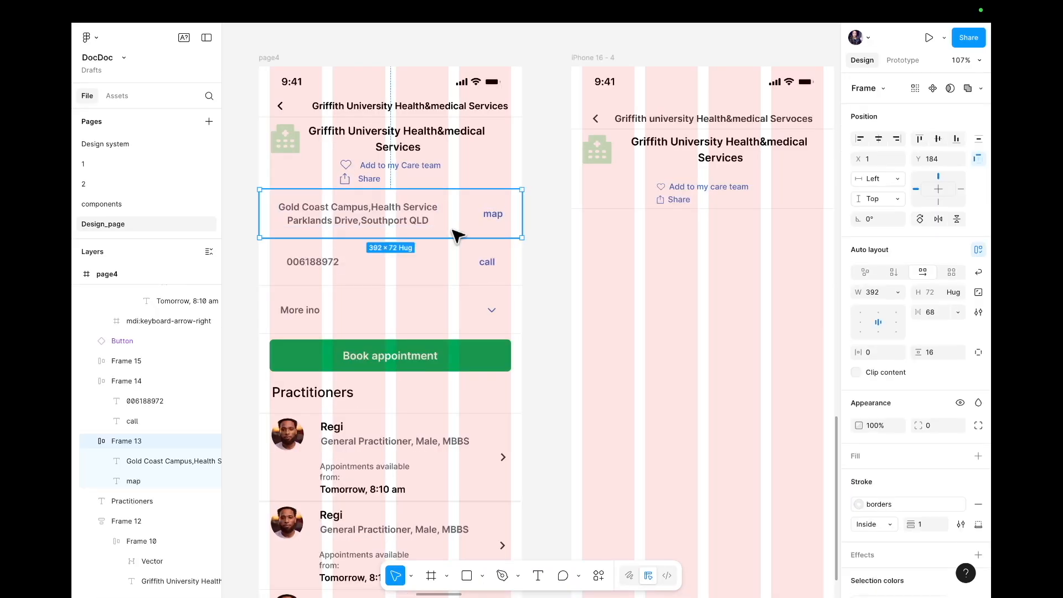
click(539, 275)
double_click(422, 208)
double_click(422, 209)
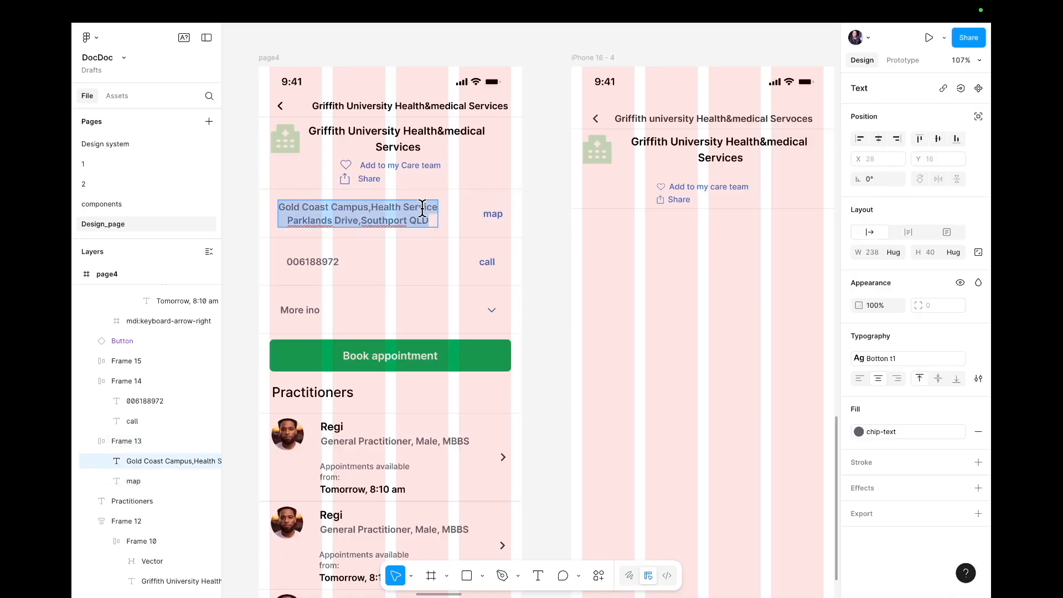
right_click(636, 247)
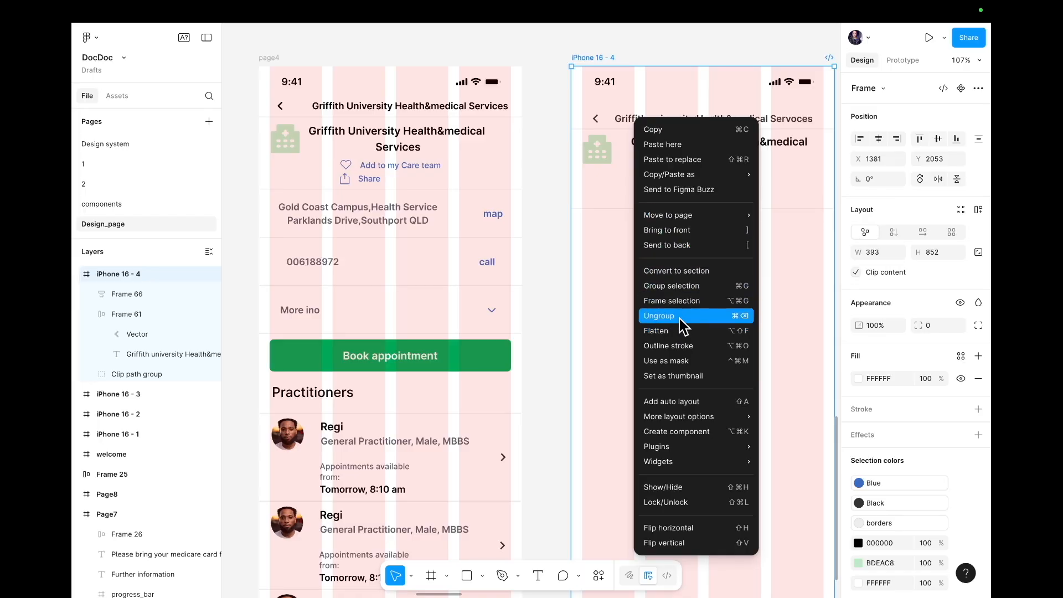
click(675, 150)
drag(699, 259, 680, 250)
click(916, 392)
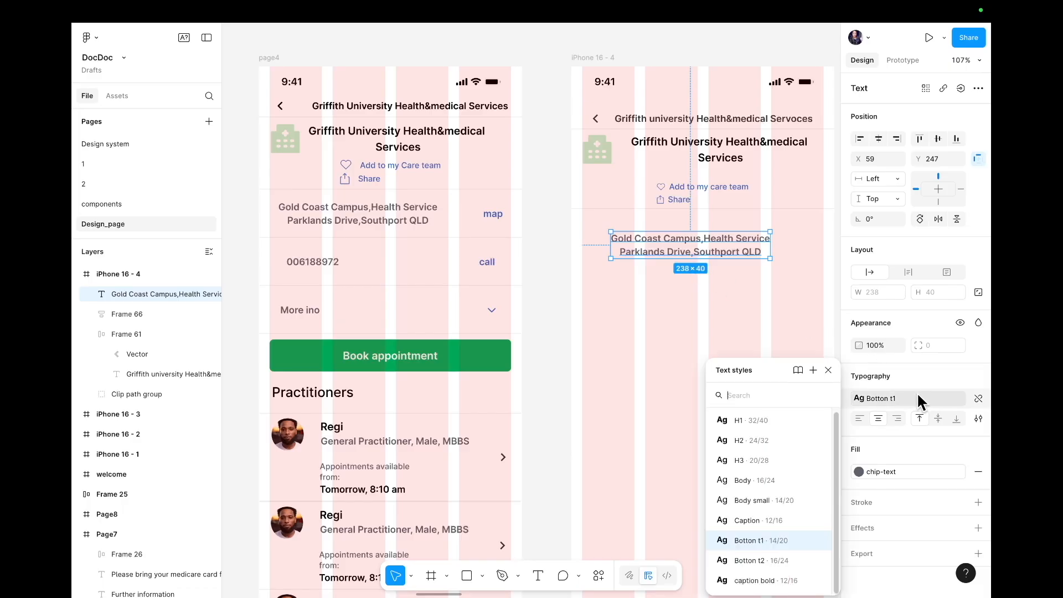
click(781, 313)
- Move the clinic address text up and to the left beneath the divider, to about X 36, Y 236
scroll(645, 228, right, 3)
scroll(645, 228, down, 1)
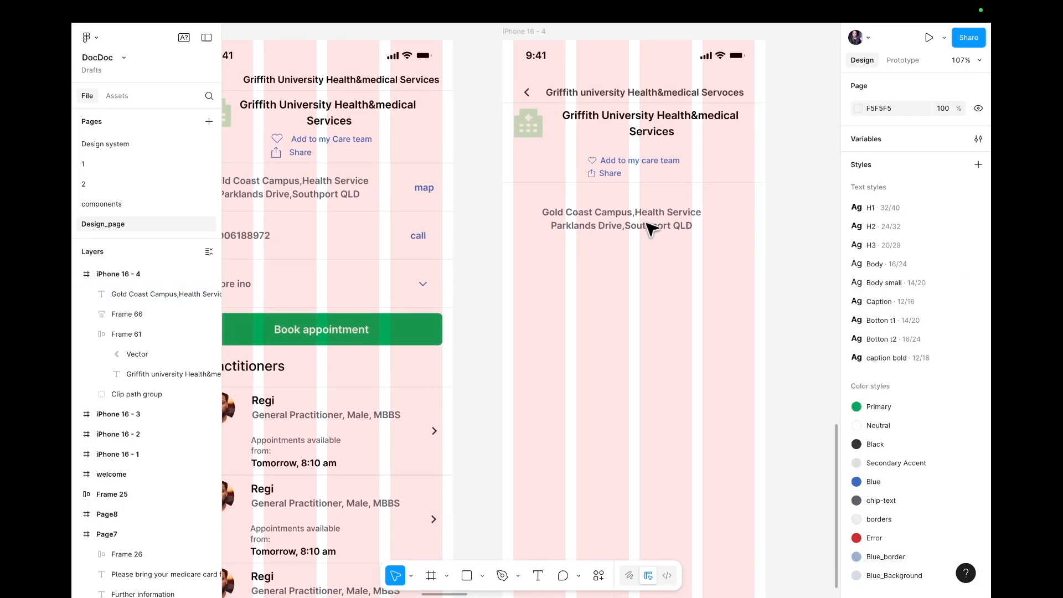
click(531, 167)
click(545, 191)
drag(593, 232, 575, 222)
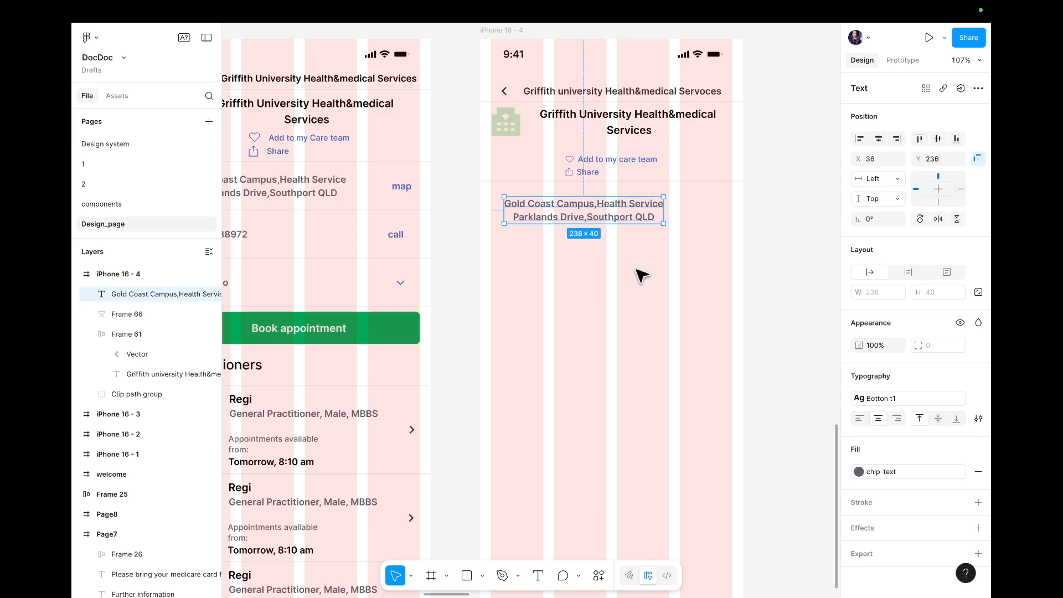
- Add the text "map" beside the clinic address in the new iPhone 16 frame, at about X 309, Y 241
key(t)
click(694, 205)
text(map)
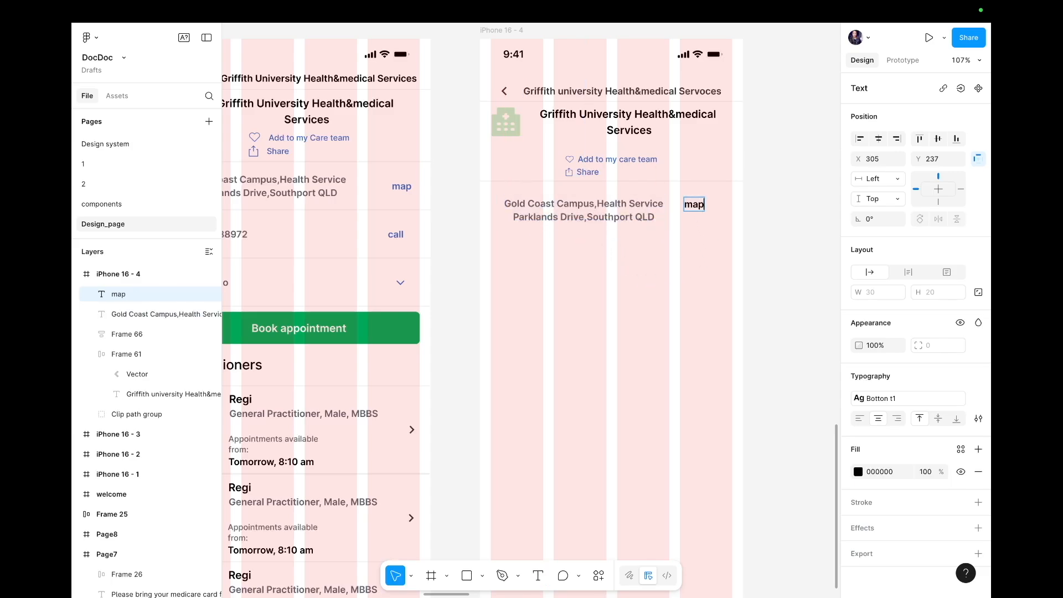
key(Escape)
mouse_move(693, 209)
mouse_down()
mouse_move(698, 217)
mouse_move(696, 208)
mouse_up()
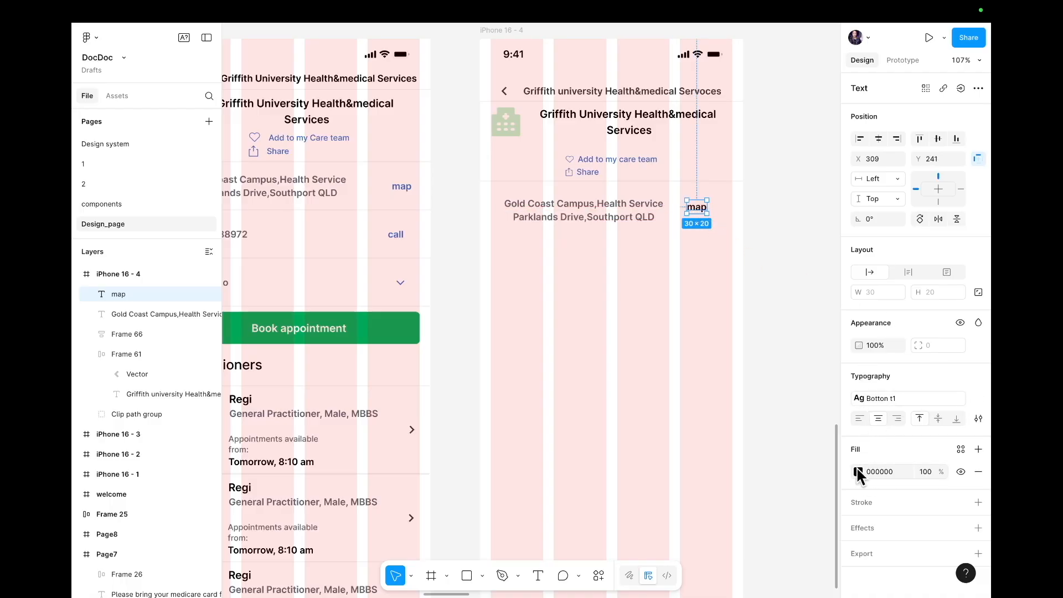
- Apply the Blue colour style to the "map" text and shift it to about X 315, Y 246, centred on the address
click(858, 472)
click(754, 264)
click(730, 418)
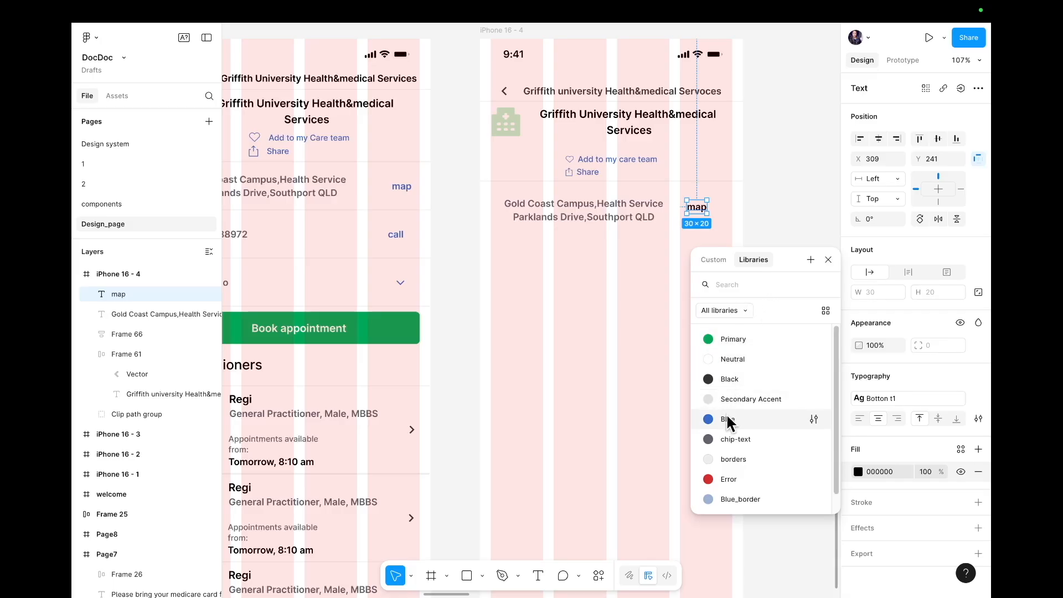
click(640, 406)
drag(697, 211, 699, 213)
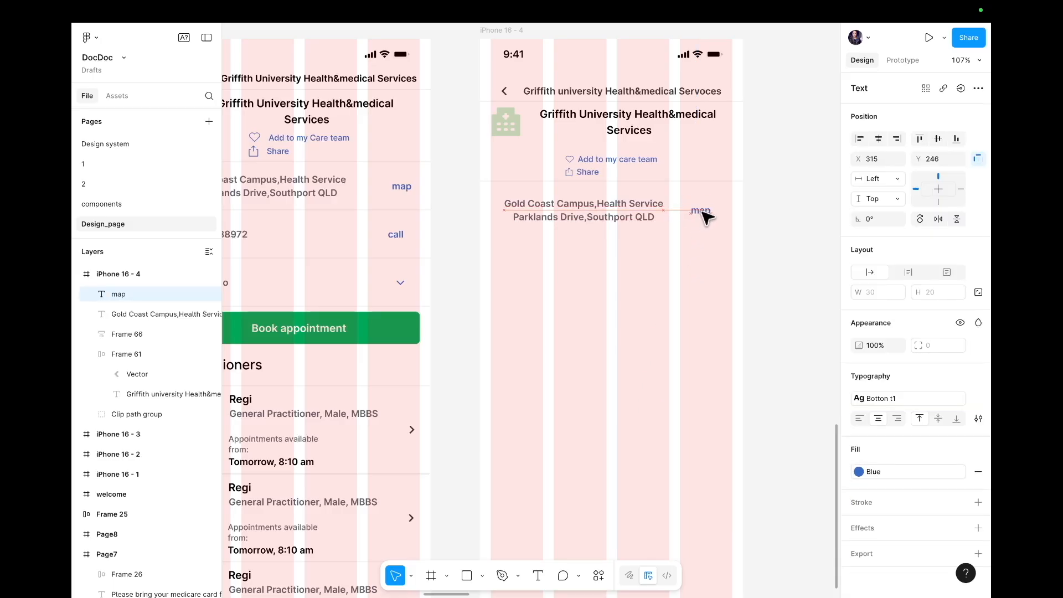
click(693, 253)
scroll(692, 253, left, 4)
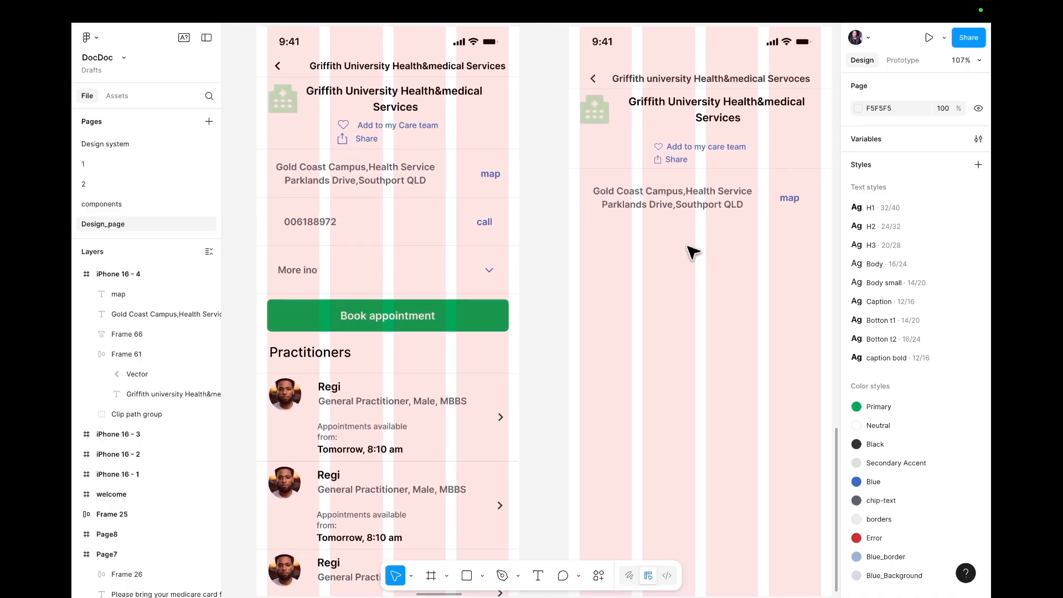
- Wrap the address and "map" texts in an auto layout frame and stretch it to 391 wide at X 2
click(784, 197)
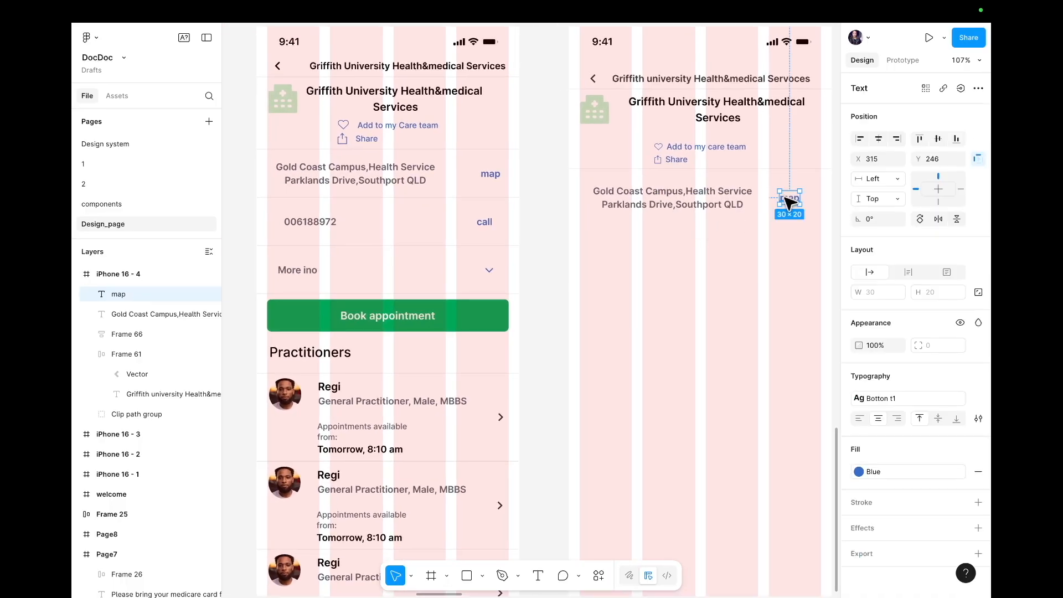
shift+click(689, 203)
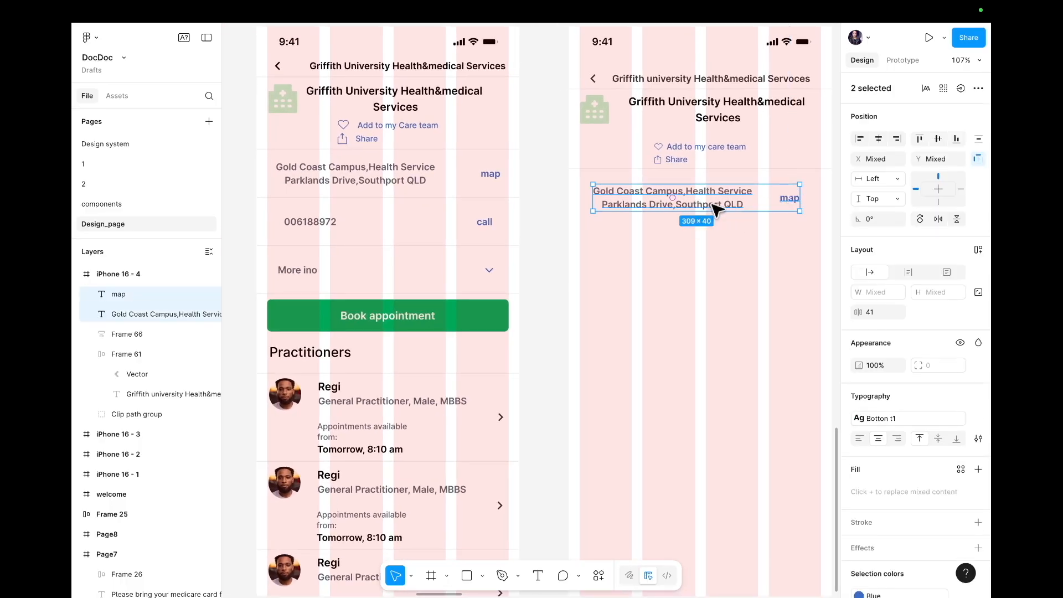
key(shift+a)
click(735, 232)
click(627, 208)
drag(601, 201, 570, 201)
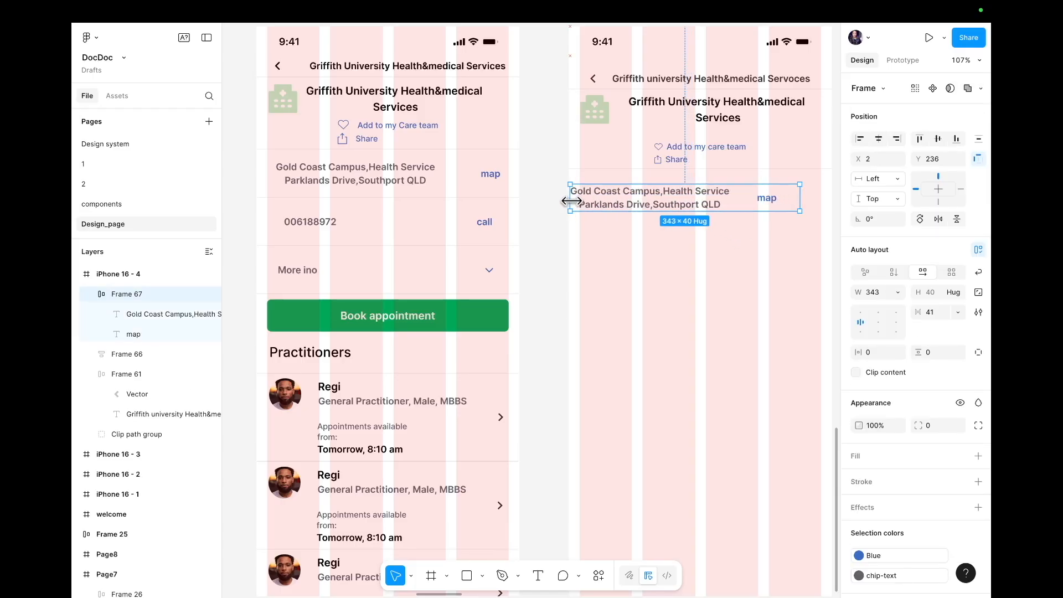
drag(800, 197, 777, 197)
click(737, 247)
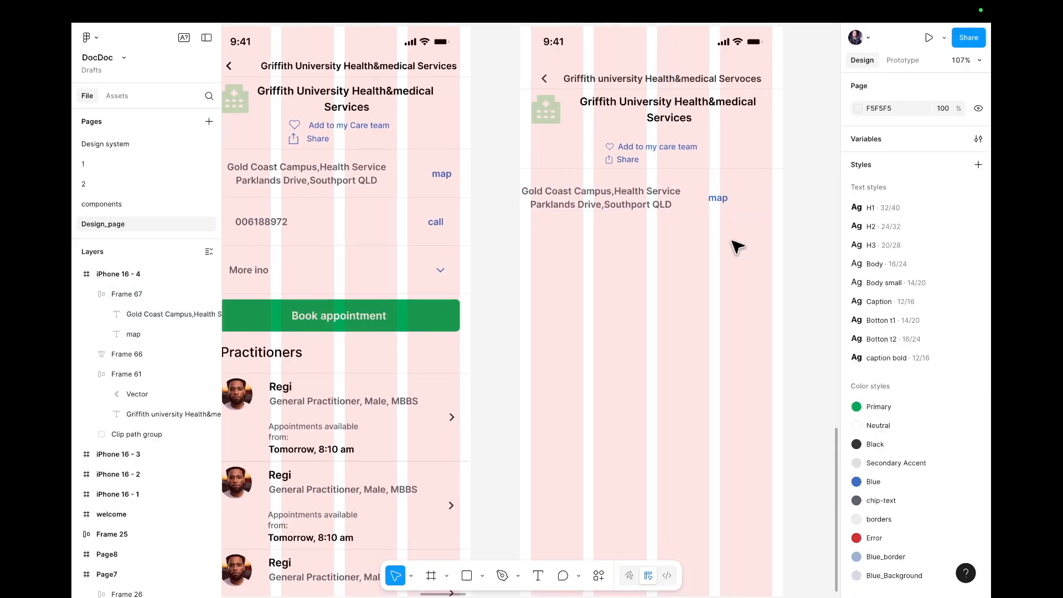
- Set the address row frame's horizontal padding to 20
scroll(737, 247, up, 5)
click(631, 173)
scroll(628, 175, left, 2)
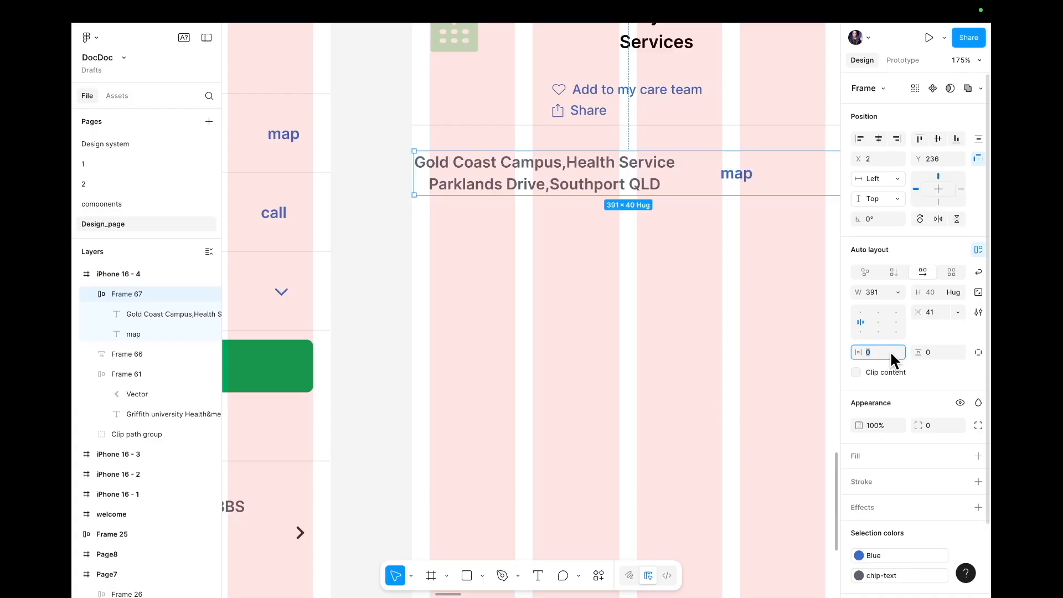
key(Up)
key(Up)
key(Up)
key(Up)
key(Up)
key(Up)
key(Up)
key(Up)
key(Up)
key(Up)
key(Up)
key(Up)
key(Up)
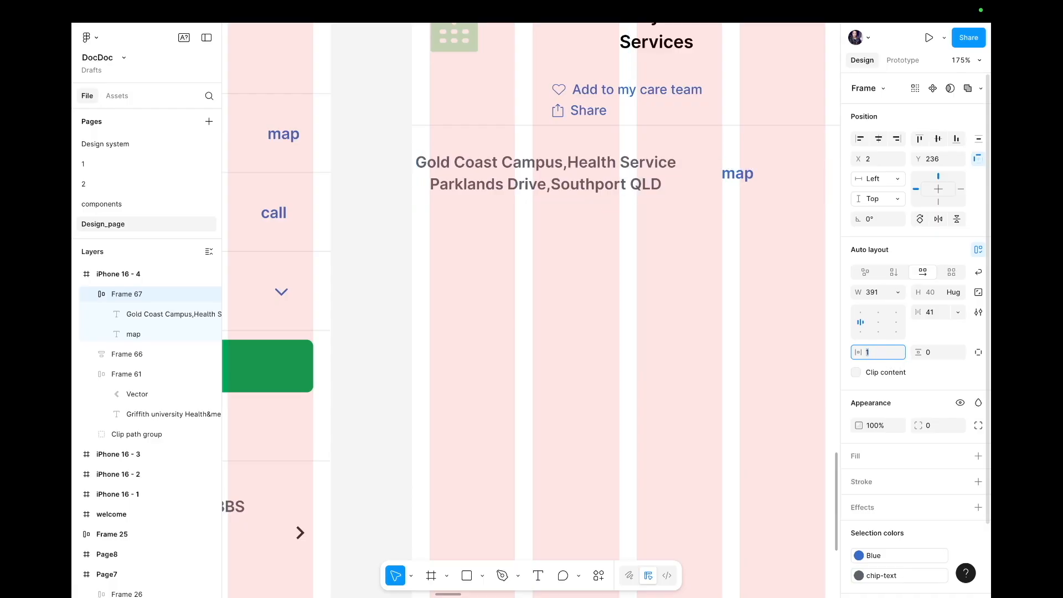
key(Up)
key(Up)
key(Up)
key(Up)
key(Up)
key(Up)
key(Up)
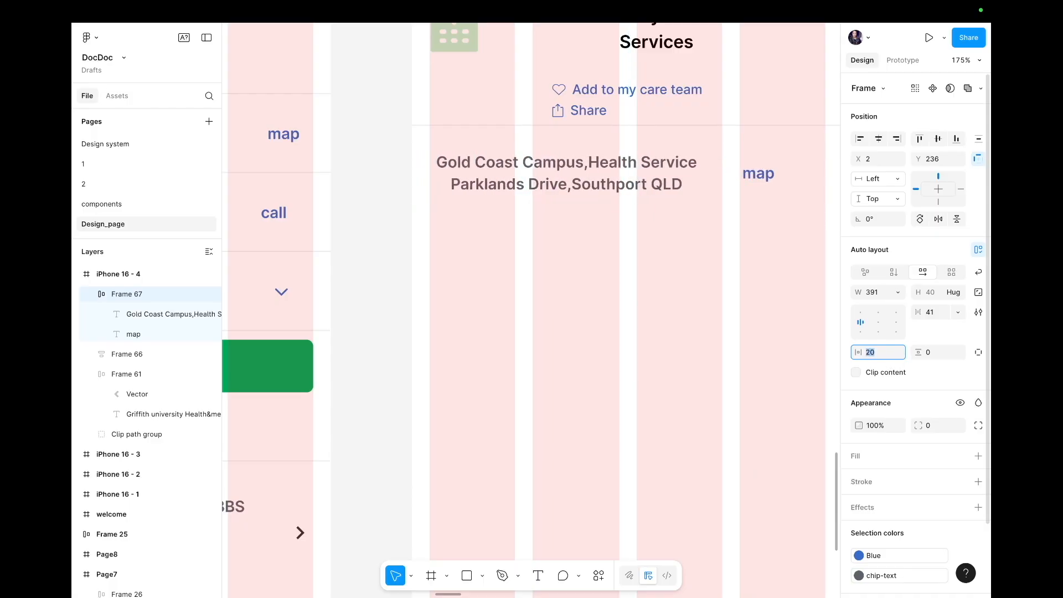
- Set the gap between the address and "map" in the row frame to 56
click(933, 311)
key(Up)
key(Up)
key(Up)
key(Up)
key(Up)
key(Up)
key(Up)
key(Up)
key(Up)
key(Up)
key(Up)
key(Up)
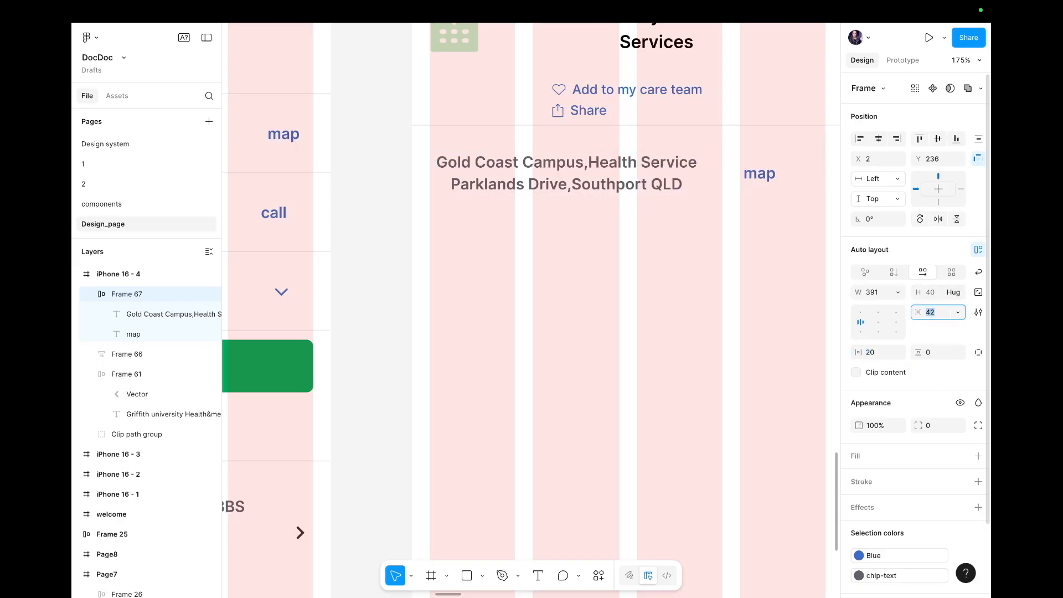
key(Up)
key(Up)
key(Up)
- Set the address row frame's vertical padding to 16
click(931, 349)
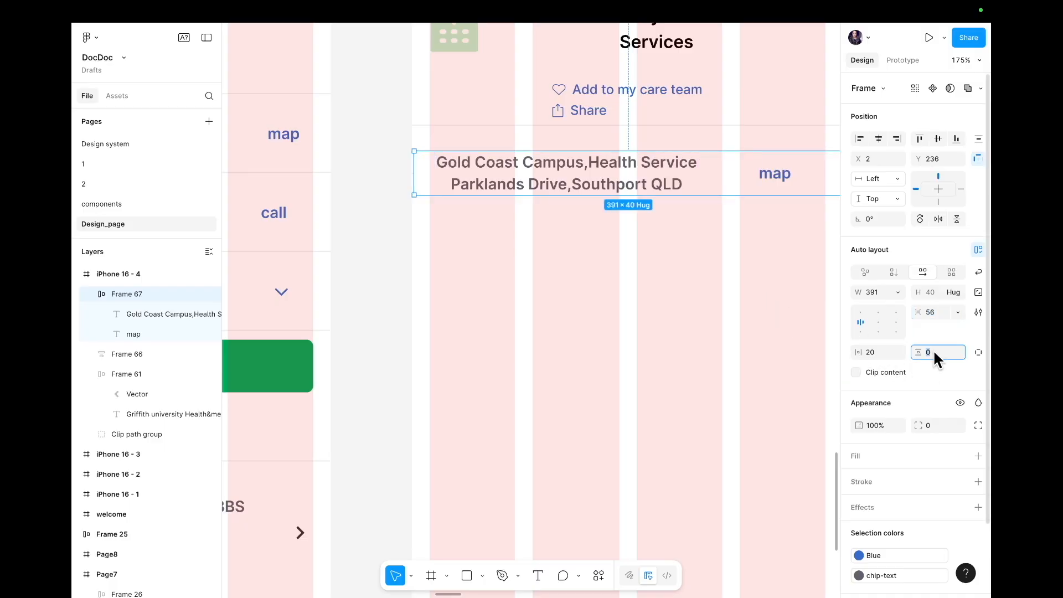
text(16)
key(Return)
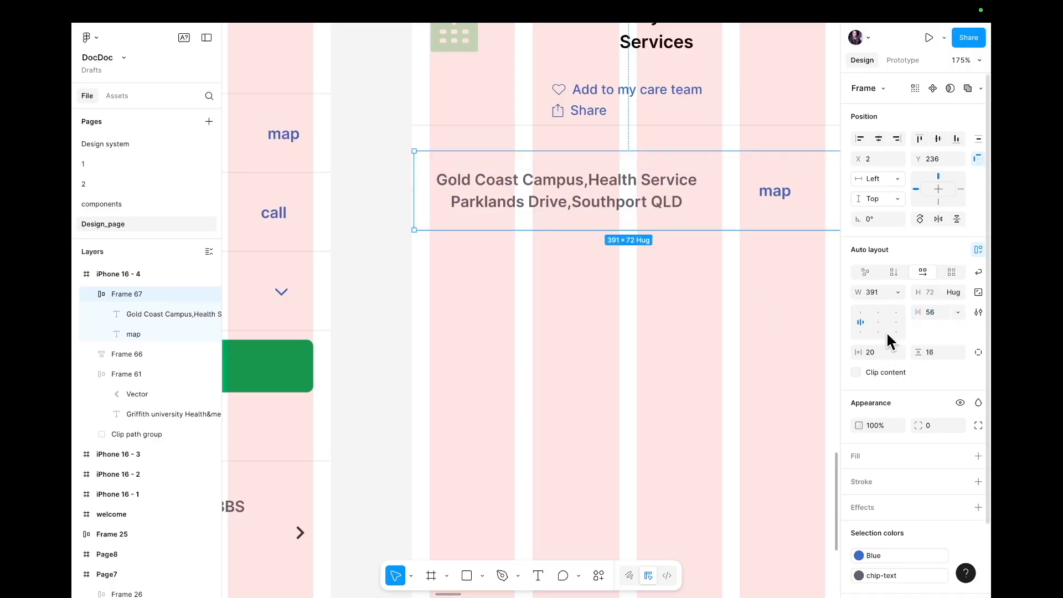
- Move the address row frame up against the heading divider at X 0, Y 213
click(681, 340)
drag(657, 168, 654, 145)
click(663, 238)
click(674, 188)
scroll(678, 189, right, 1)
scroll(677, 188, down, 3)
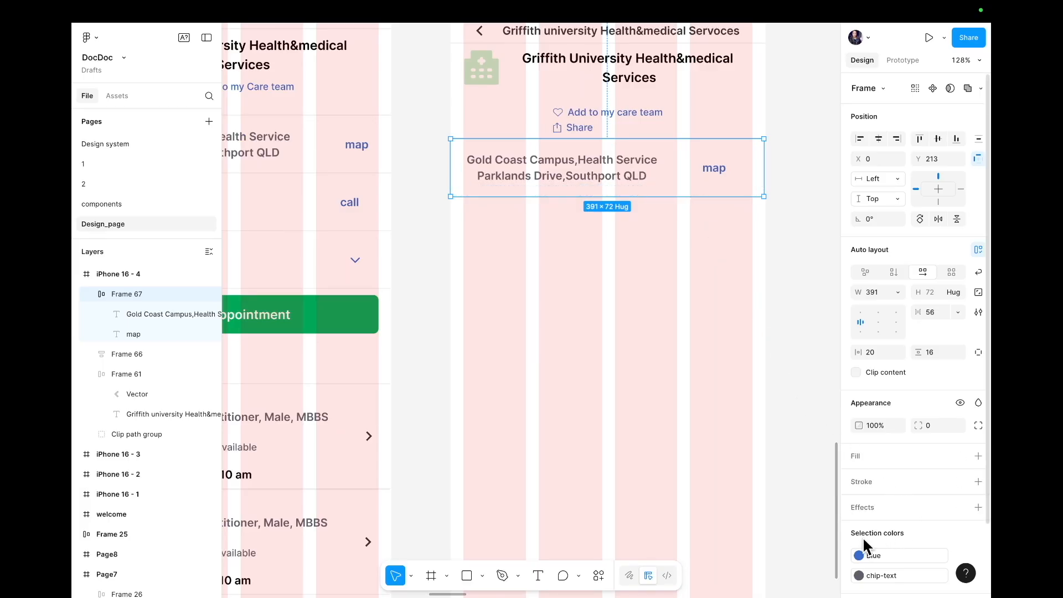
- Give the address row frame an inside stroke of 1 in the borders style, on its bottom edge only
click(975, 484)
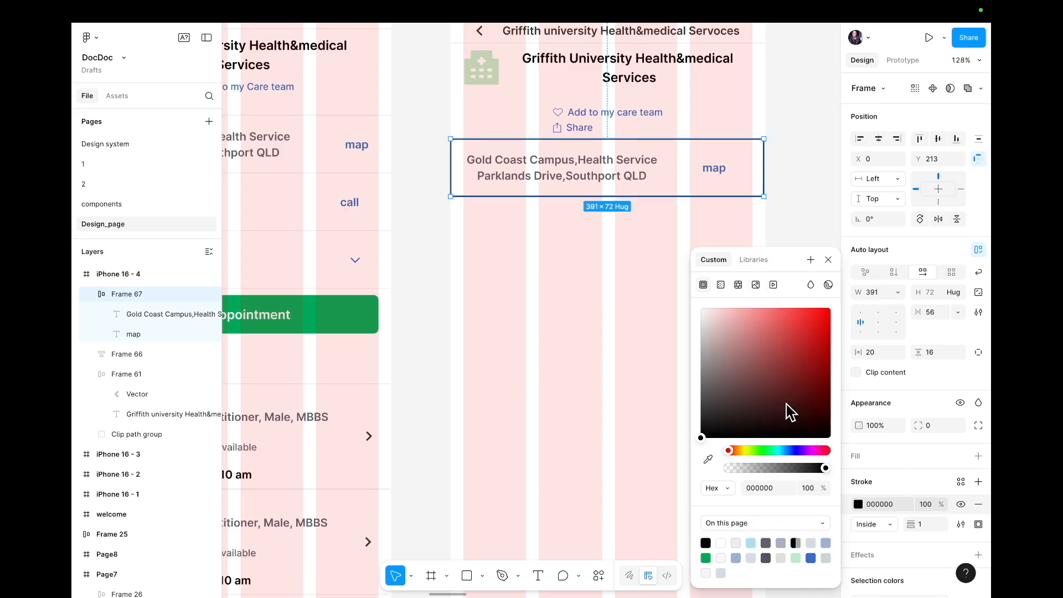
click(752, 260)
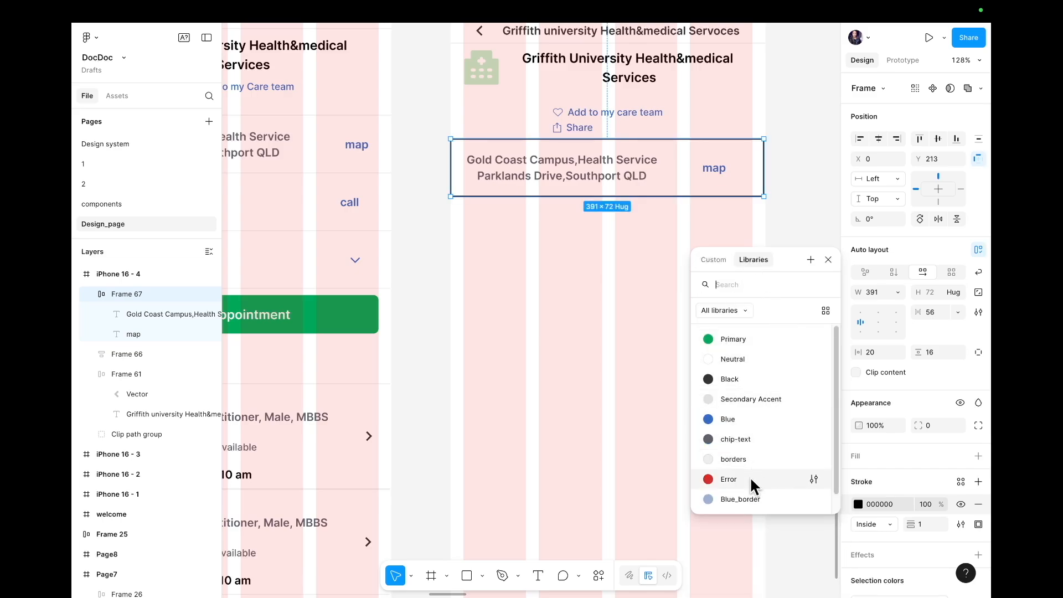
click(746, 458)
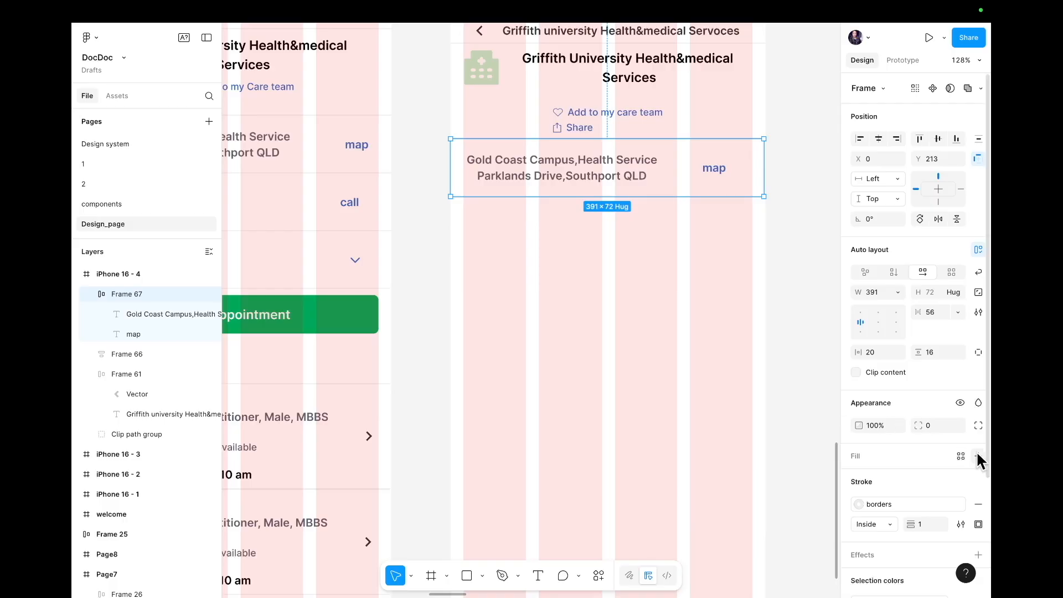
click(978, 523)
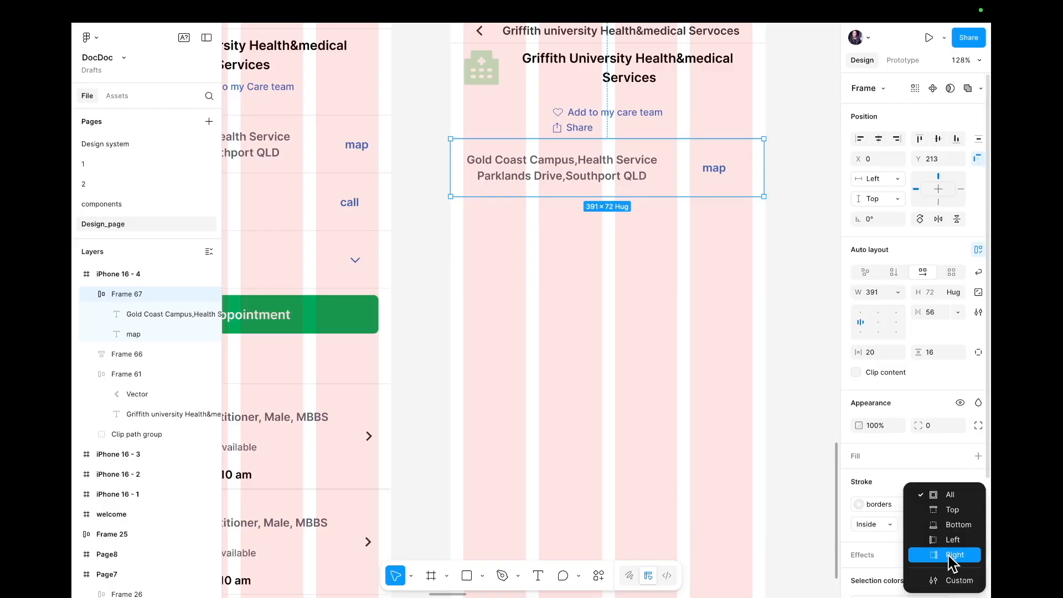
click(947, 524)
click(720, 486)
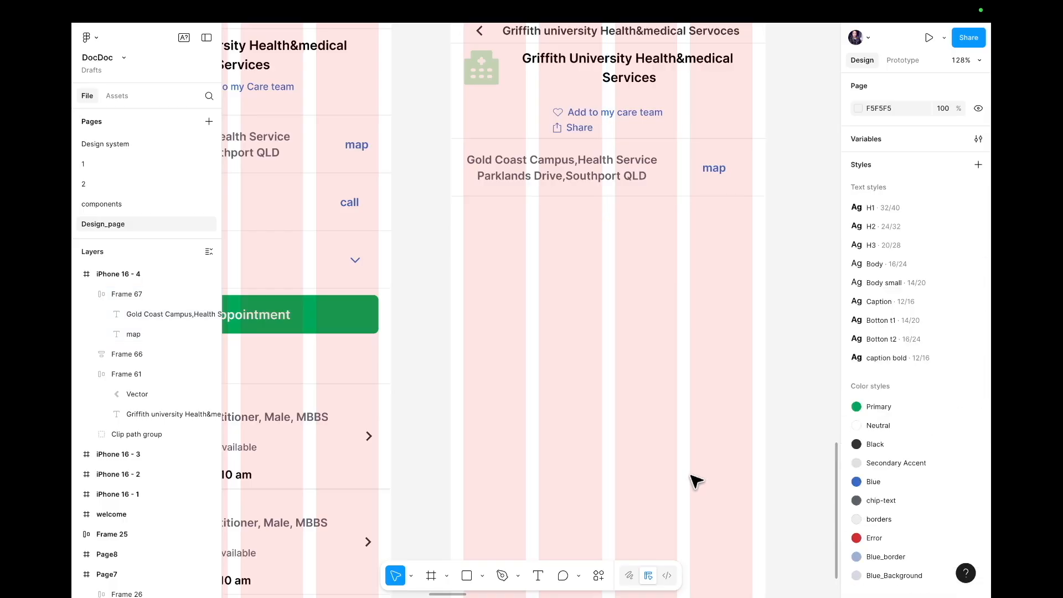
- Widen the address row frame to 393 so its divider reaches the phone screen's right edge
scroll(649, 448, up, 6)
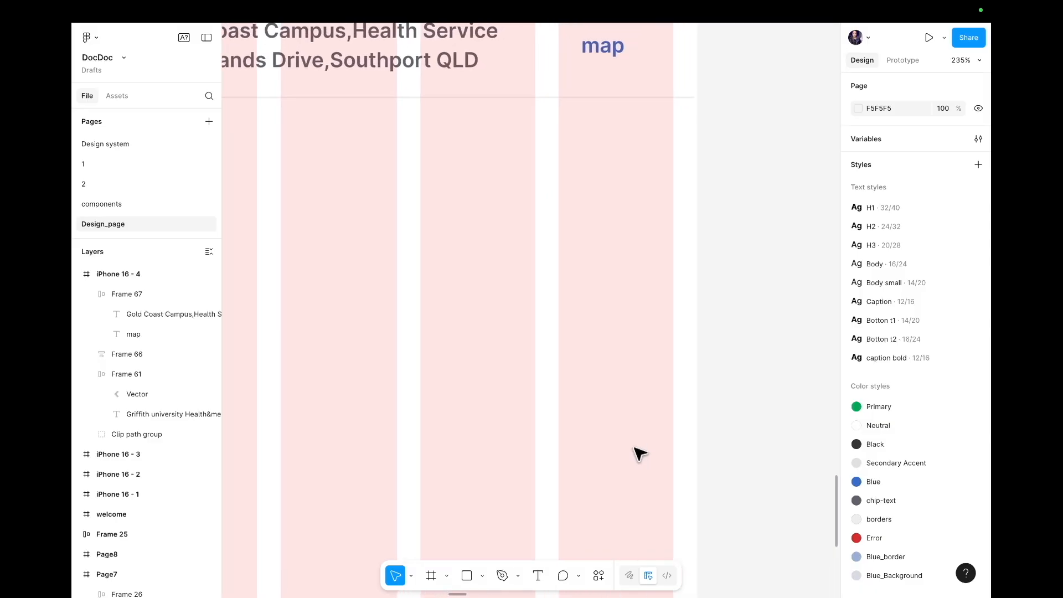
scroll(639, 453, up, 2)
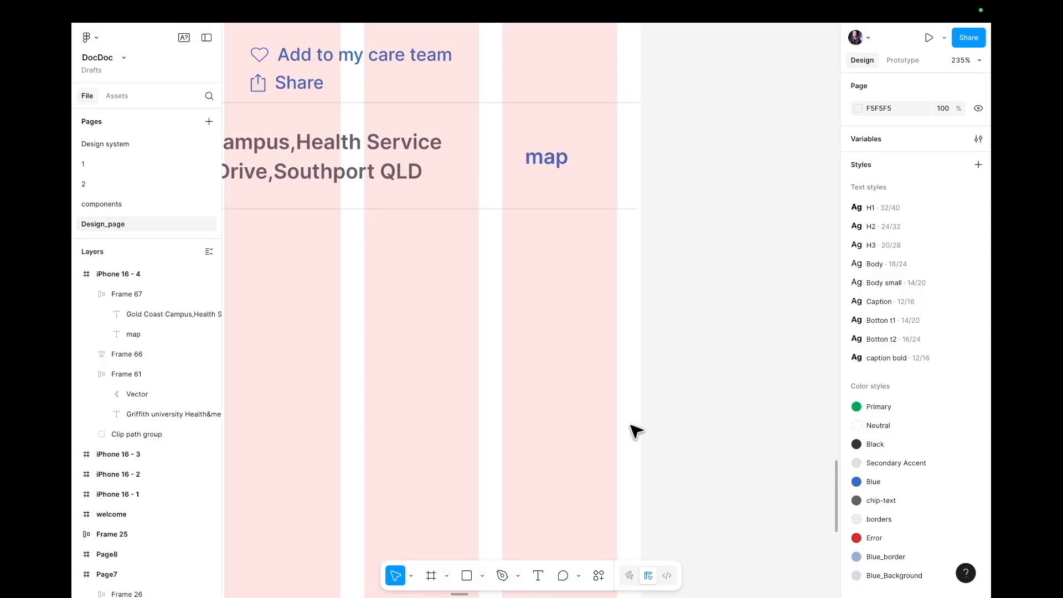
click(621, 211)
scroll(617, 211, right, 1)
scroll(622, 213, right, 2)
scroll(636, 188, up, 5)
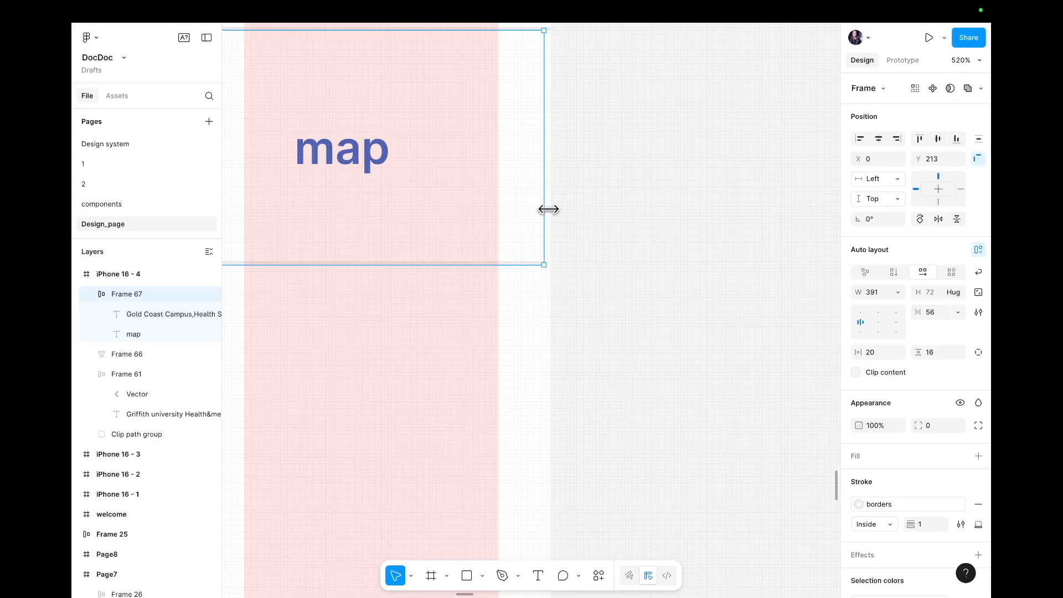
click(605, 226)
- Set the gap between the address and "map" in the row frame to 62
scroll(602, 225, left, 8)
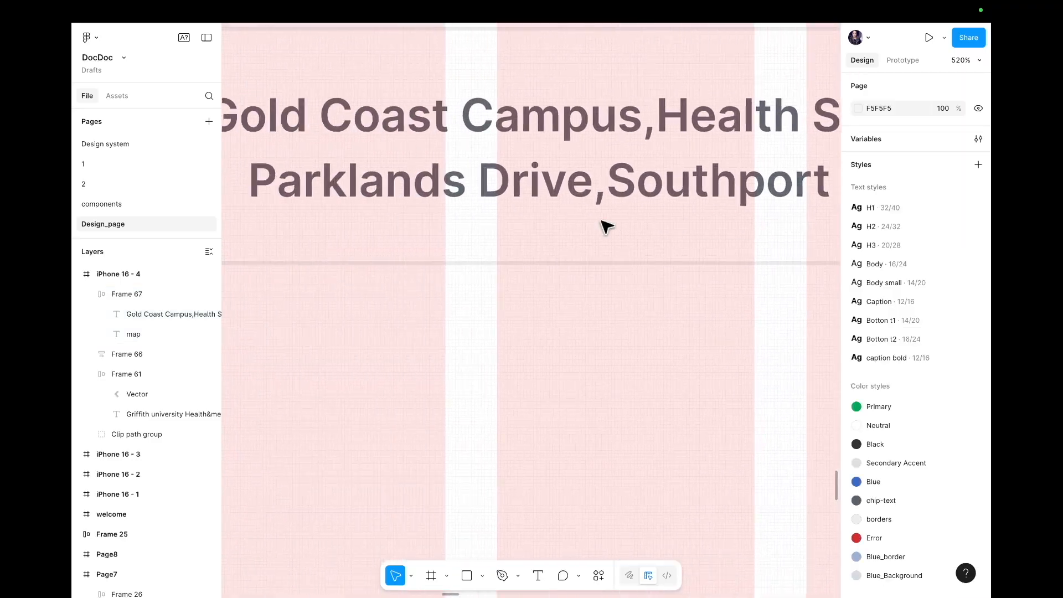
scroll(604, 225, down, 5)
scroll(605, 225, down, 6)
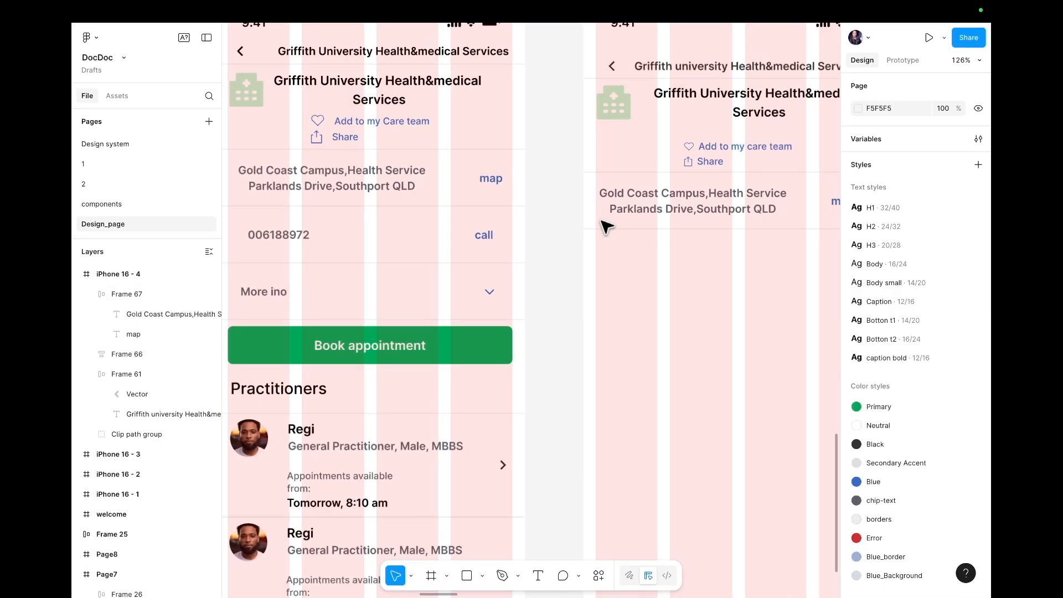
scroll(605, 225, down, 4)
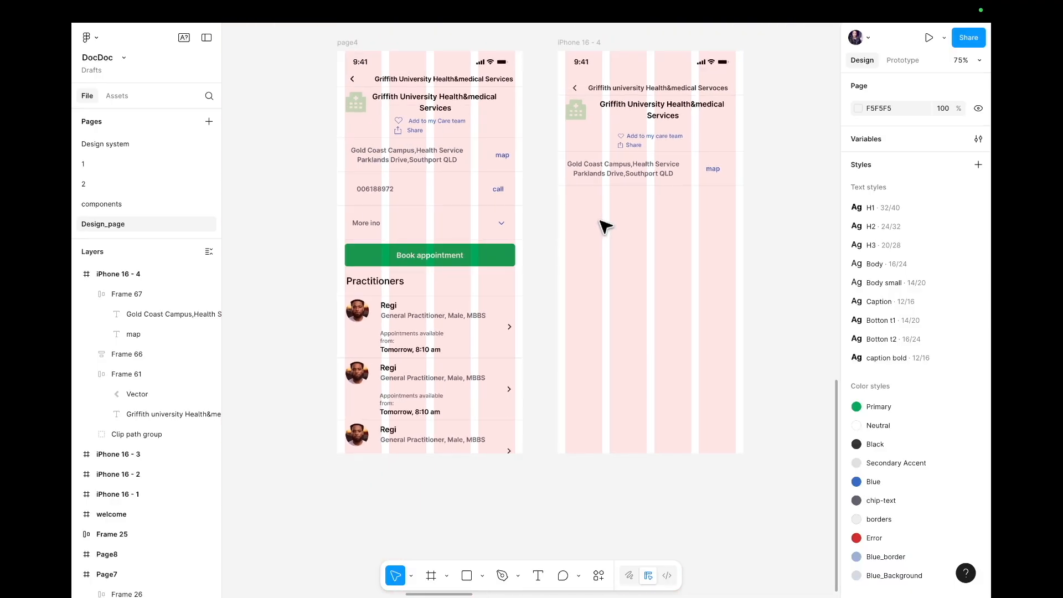
click(631, 168)
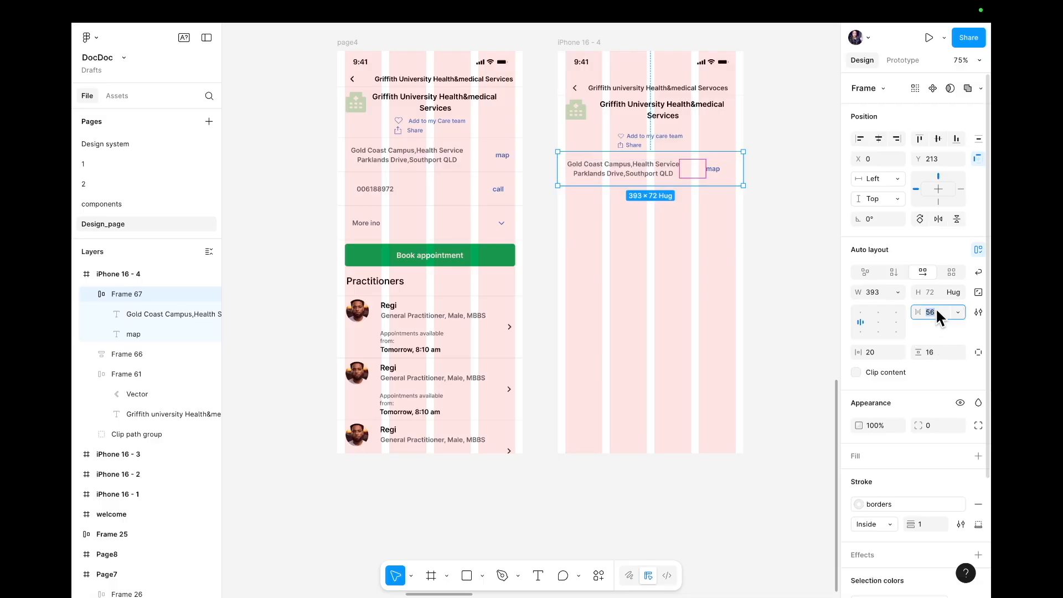
key(Up)
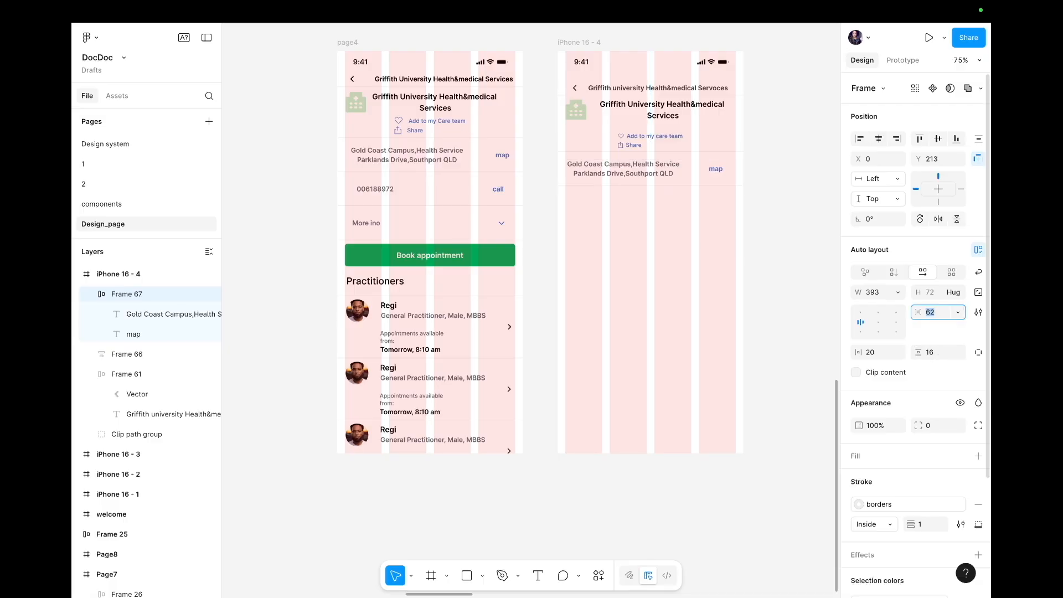
click(673, 278)
- Duplicate the address row frame directly beneath the original at X 0, Y 285
click(665, 178)
drag(665, 178, 664, 212)
click(643, 242)
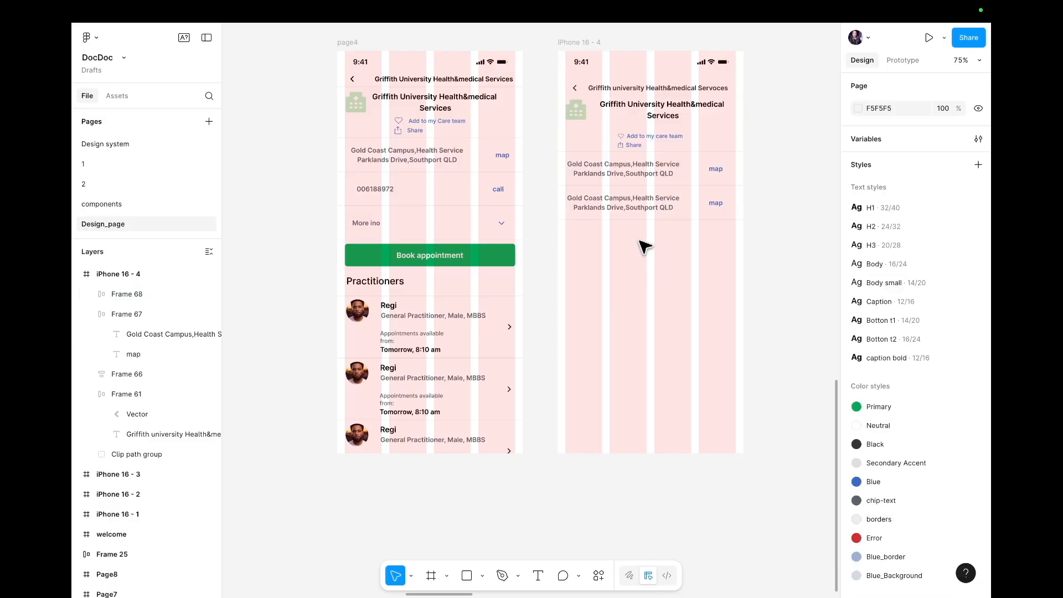
click(625, 209)
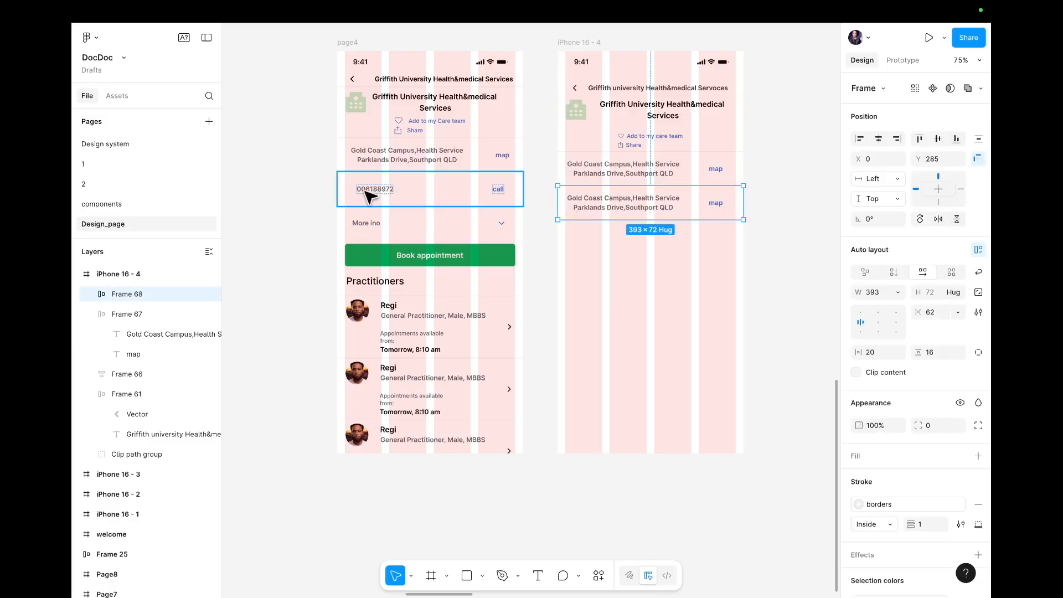
double_click(616, 208)
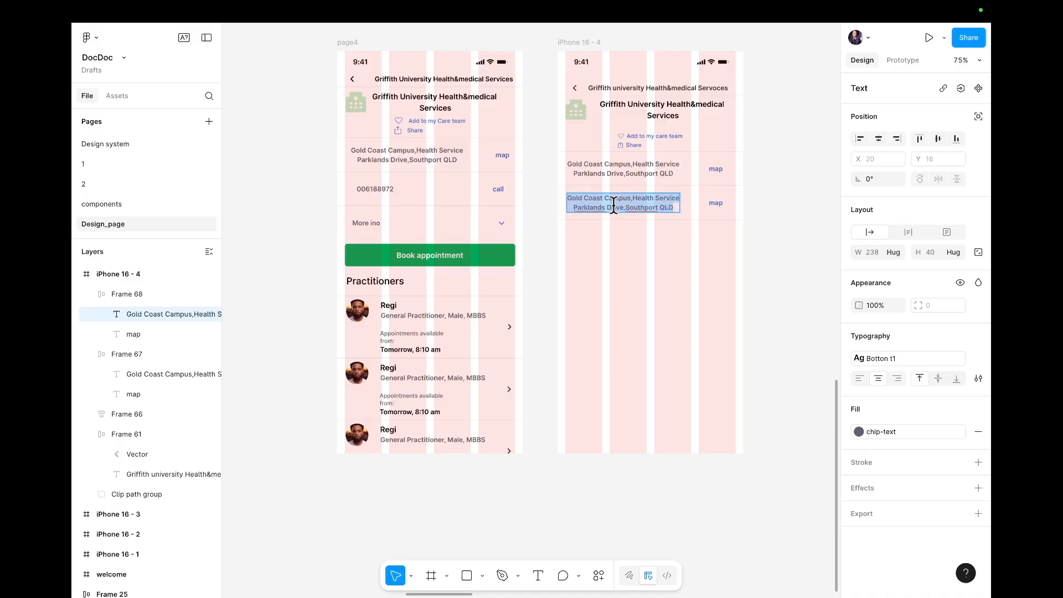
key(BackSpace)
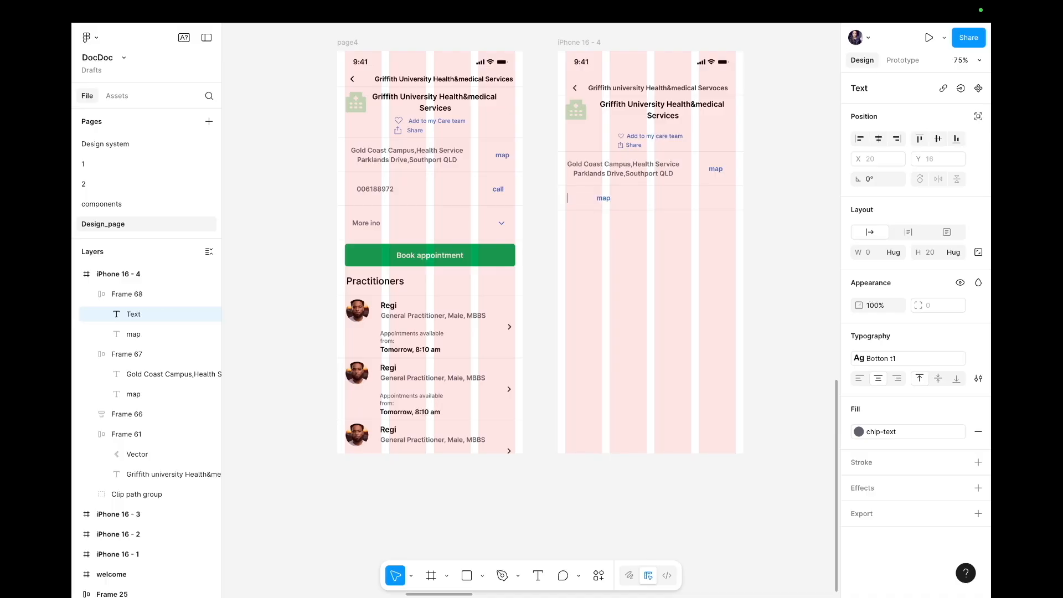
key(ctrl+z)
key(Escape)
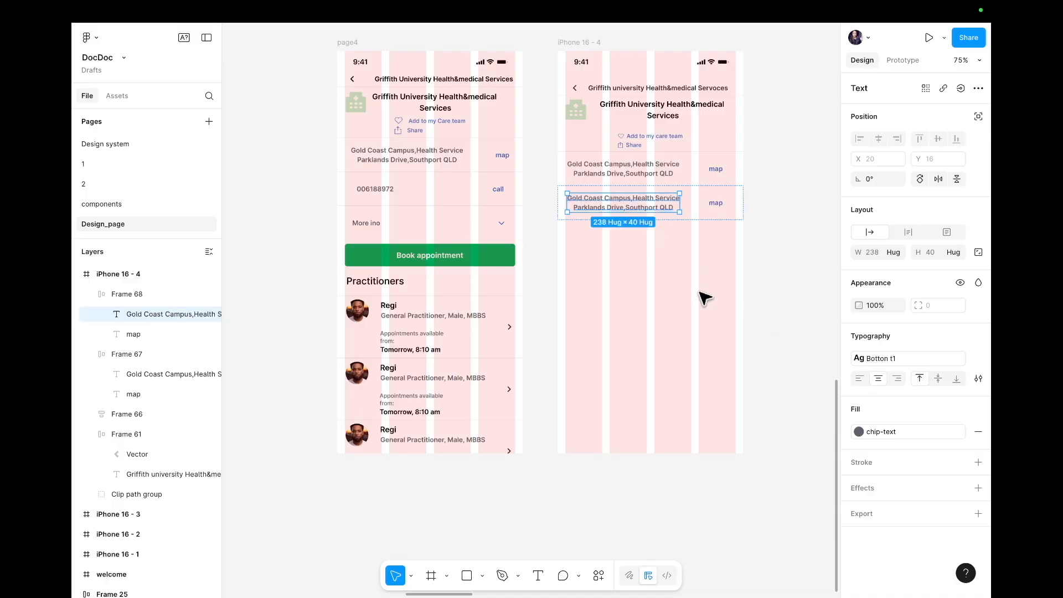
- Set the duplicated address row frame's height to a fixed 72 instead of hugging its contents
click(695, 208)
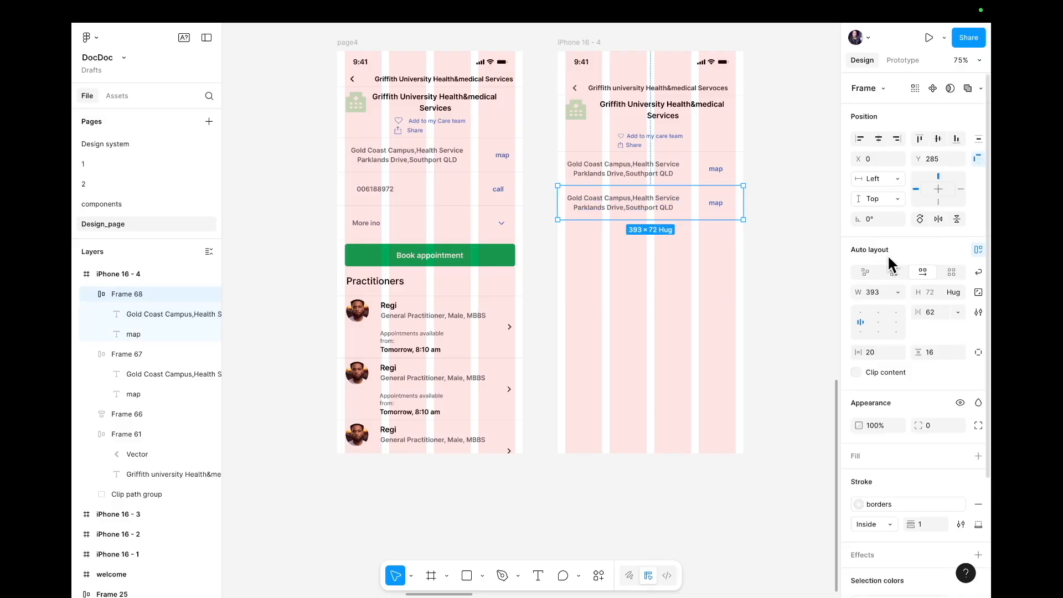
click(895, 293)
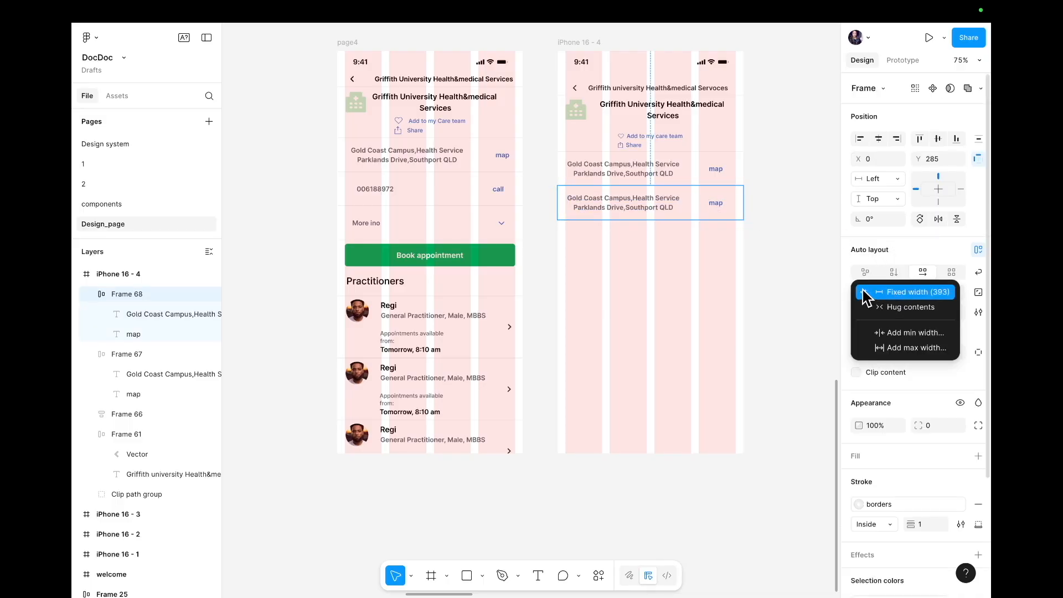
click(778, 290)
click(956, 291)
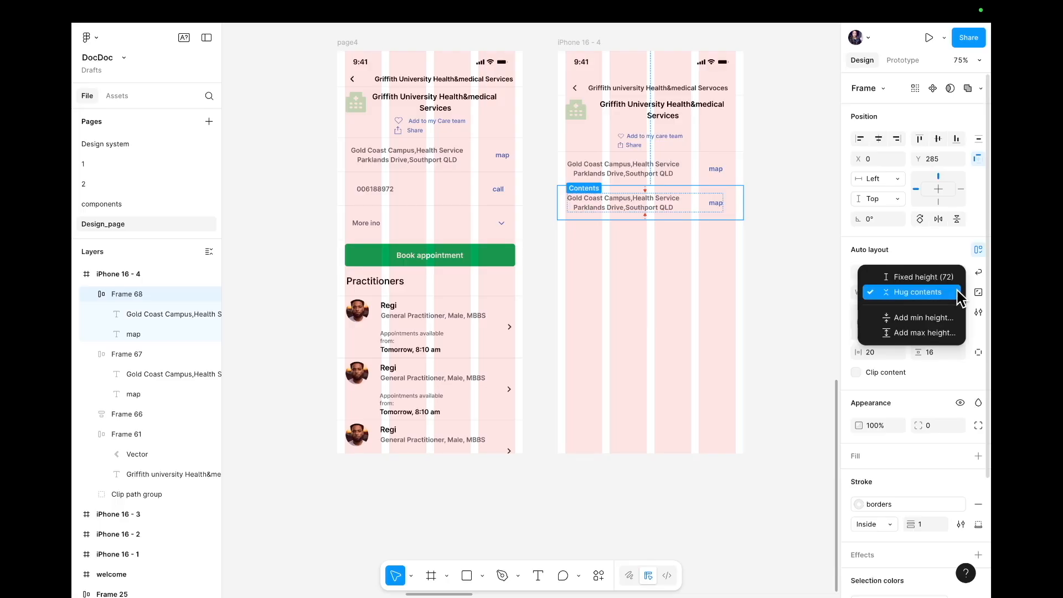
click(940, 278)
click(752, 289)
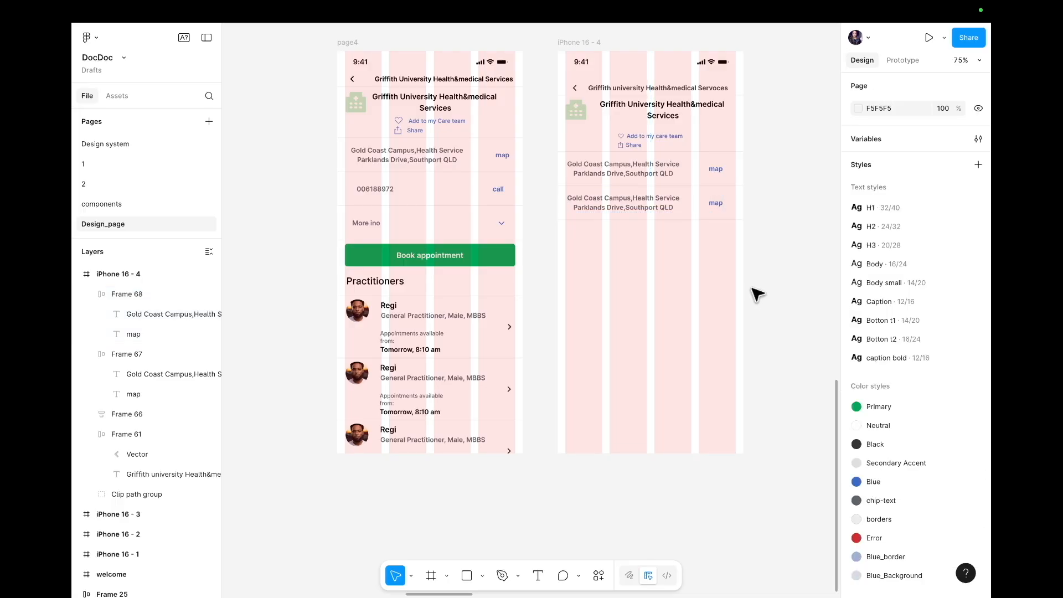
- Replace the two-line address text in the duplicated row with a placeholder phone number
double_click(665, 206)
double_click(668, 209)
click(671, 207)
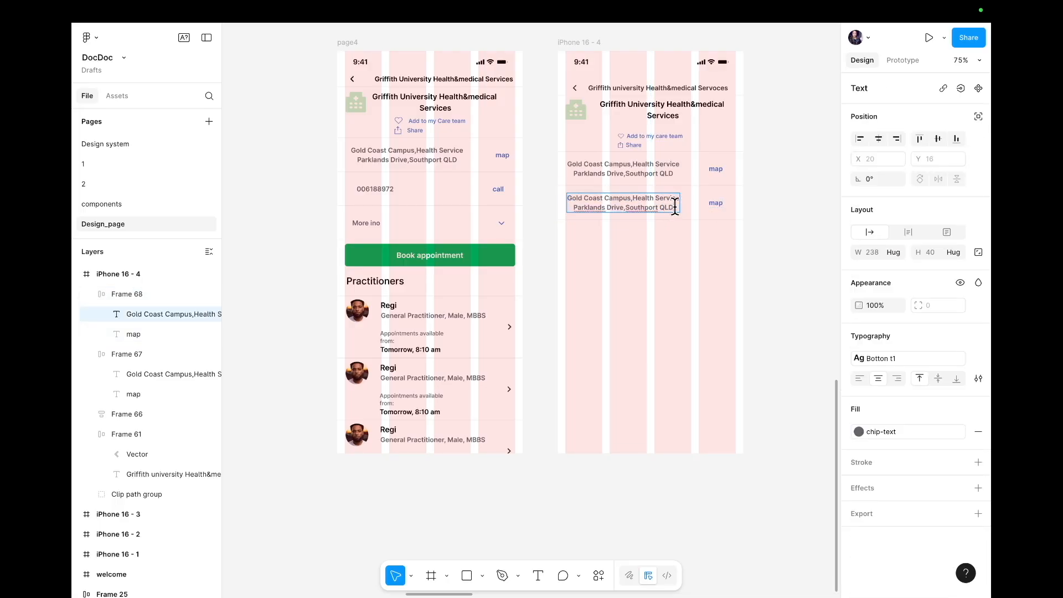
drag(675, 207, 607, 212)
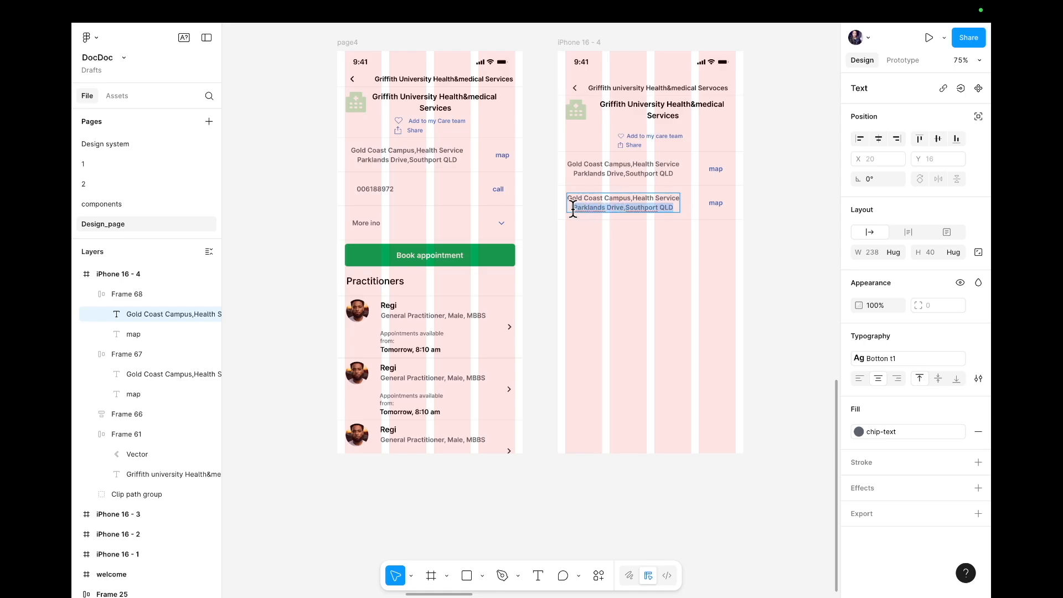
text(00610000)
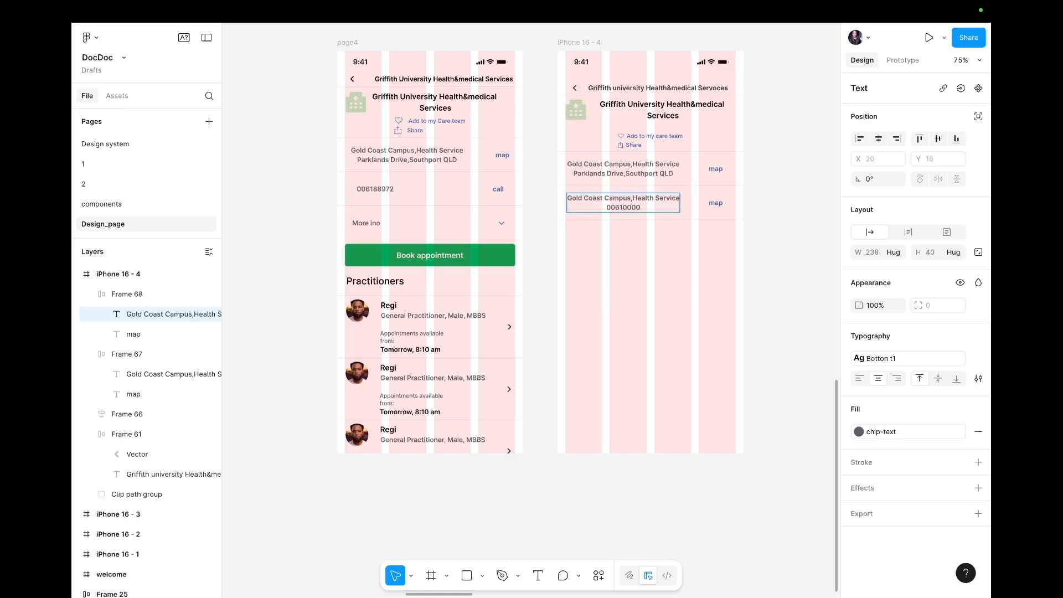
triple_click(634, 199)
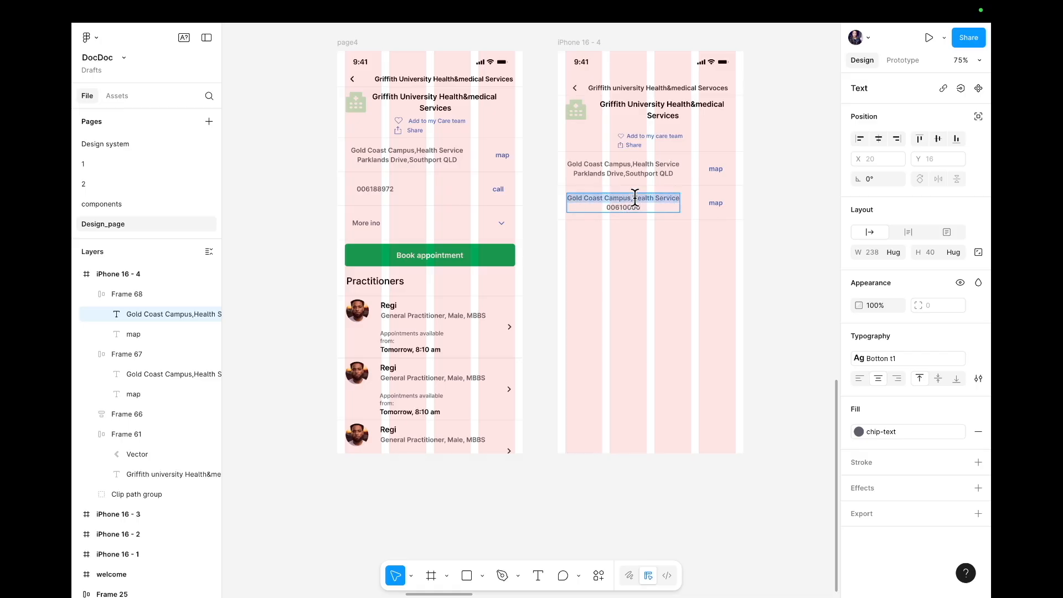
key(BackSpace)
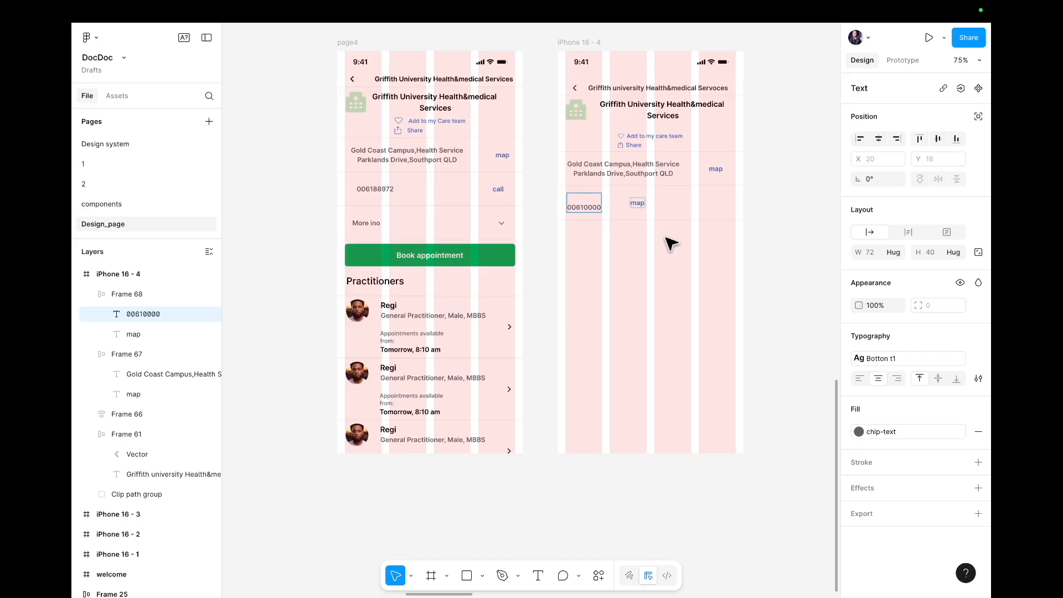
key(Escape)
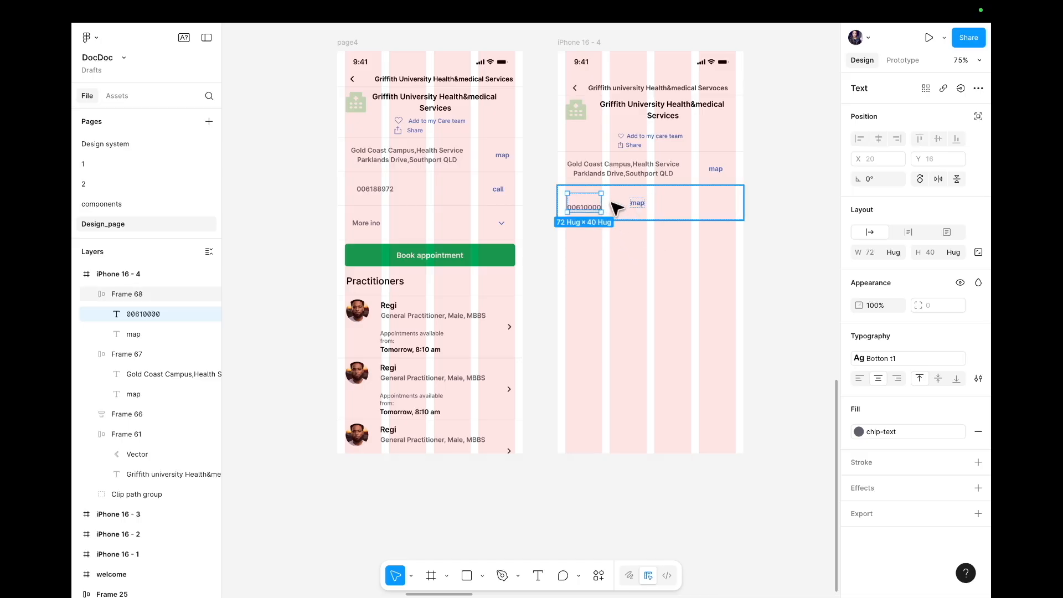
- Widen the phone number's text box to 235 and remove the empty line above the number
drag(601, 201, 677, 207)
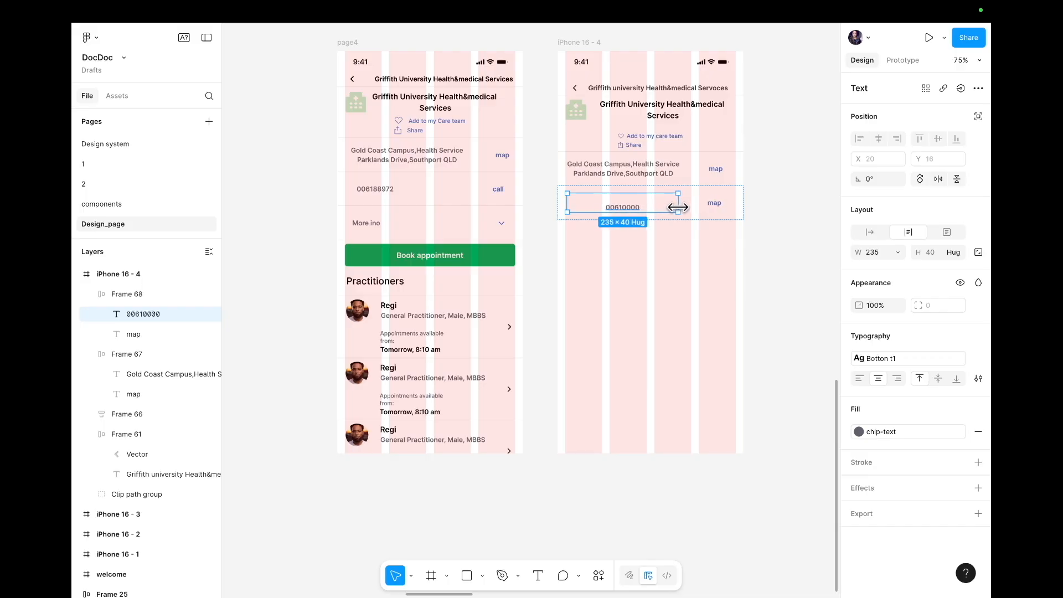
click(653, 247)
double_click(631, 206)
double_click(611, 207)
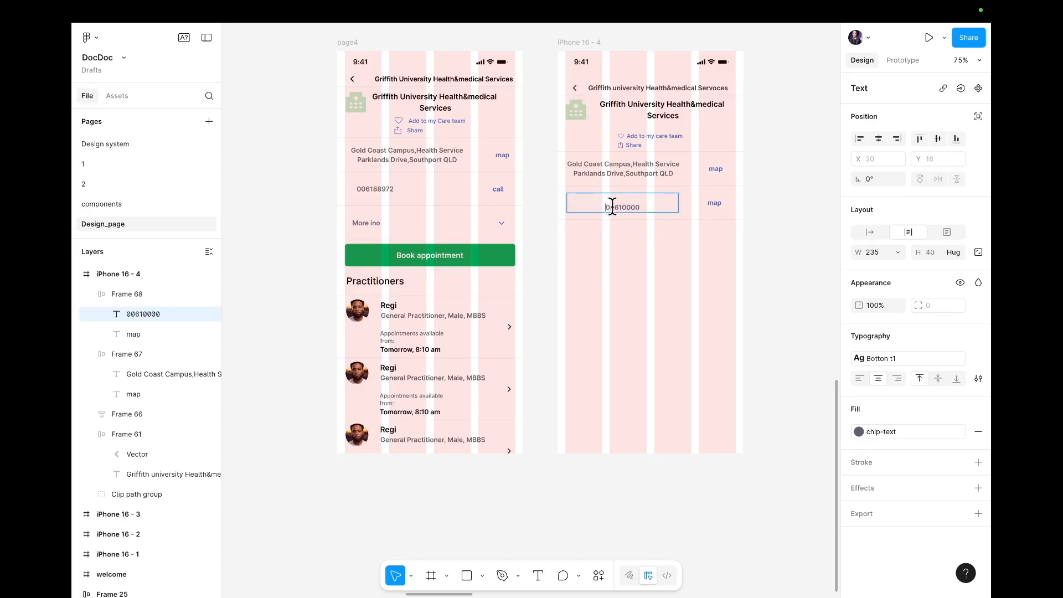
key(Escape)
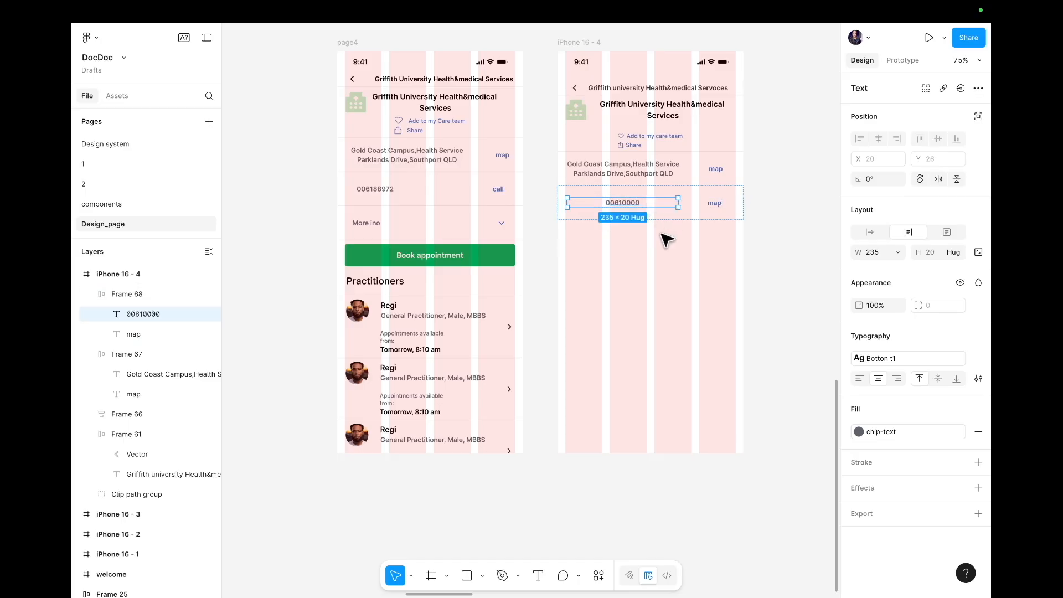
- Try narrowing the phone number's text box to 185
click(666, 239)
click(652, 210)
click(624, 204)
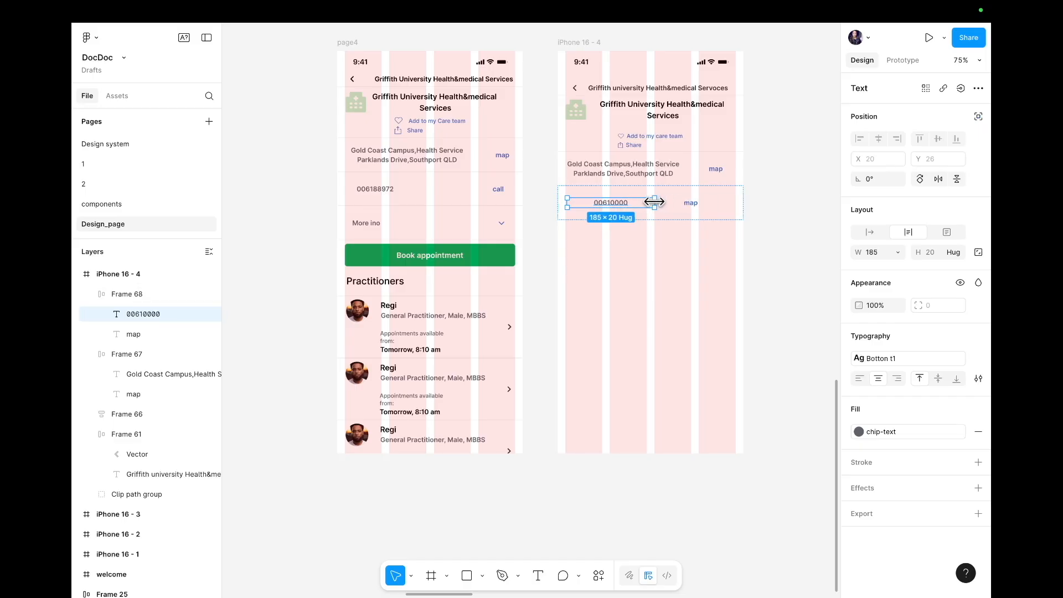
click(668, 239)
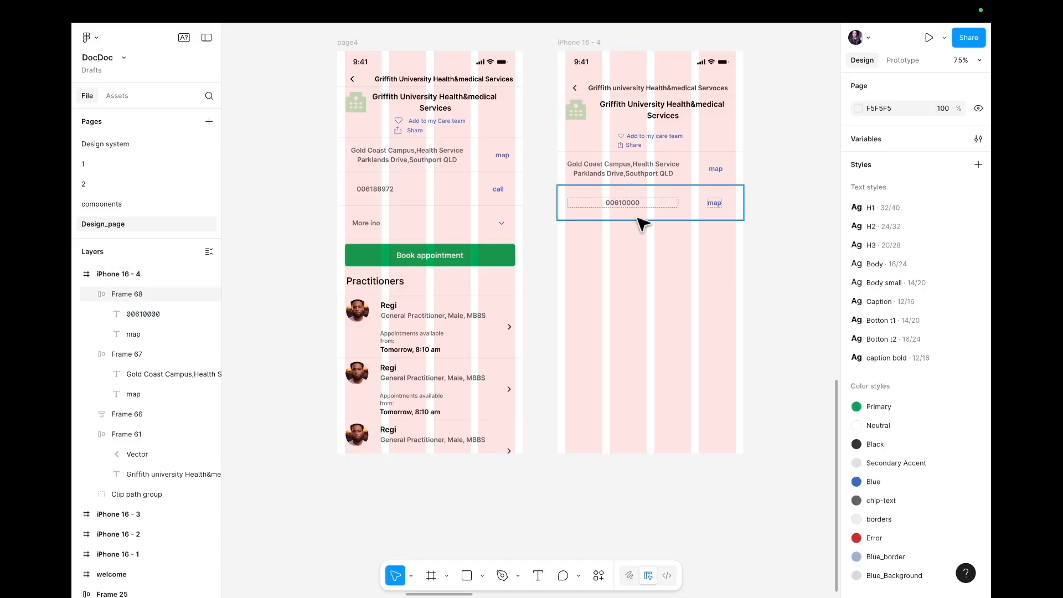
- Left-align the phone number within its text box
double_click(636, 204)
double_click(635, 202)
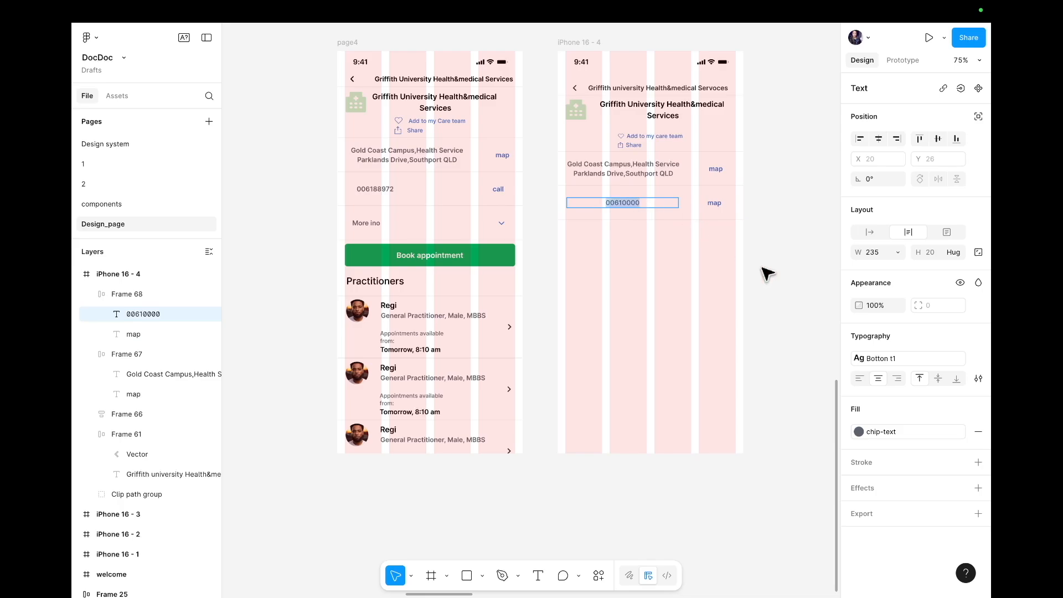
click(859, 378)
key(Escape)
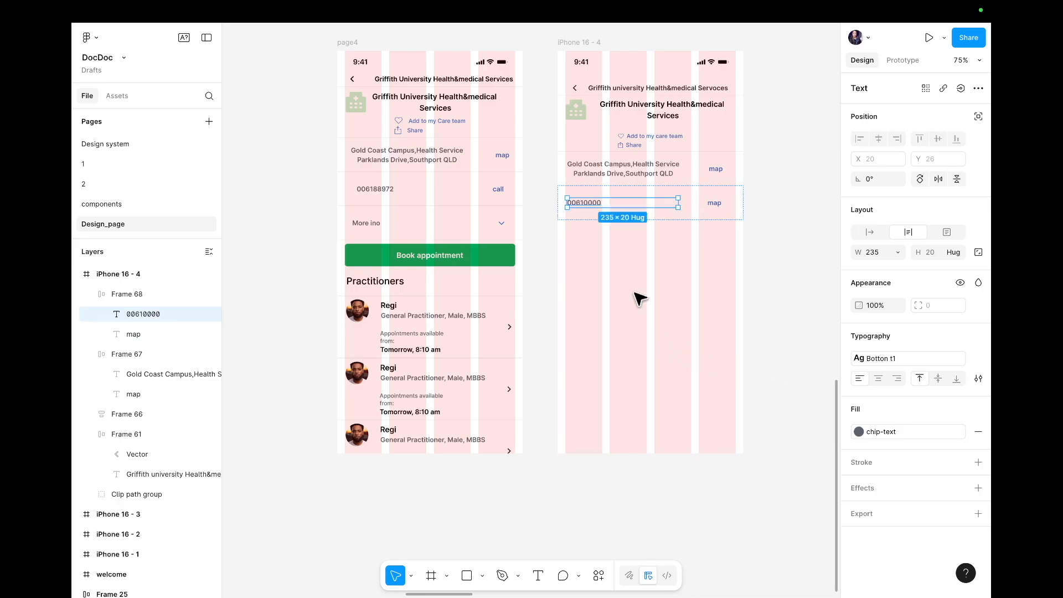
click(717, 279)
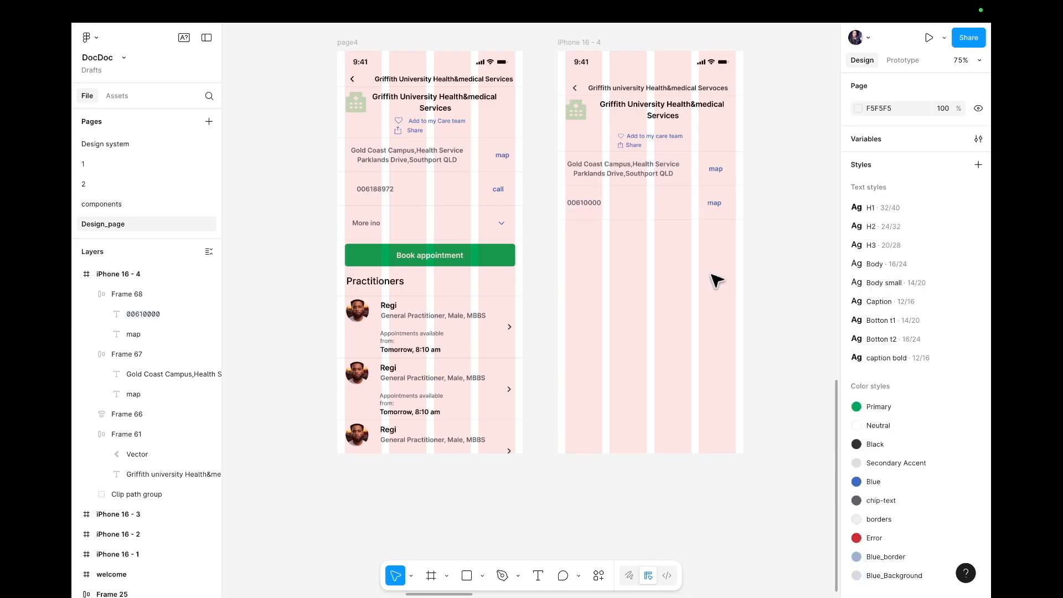
- Indent the phone number slightly by adding a leading space before its first digit
click(584, 206)
click(582, 206)
double_click(578, 204)
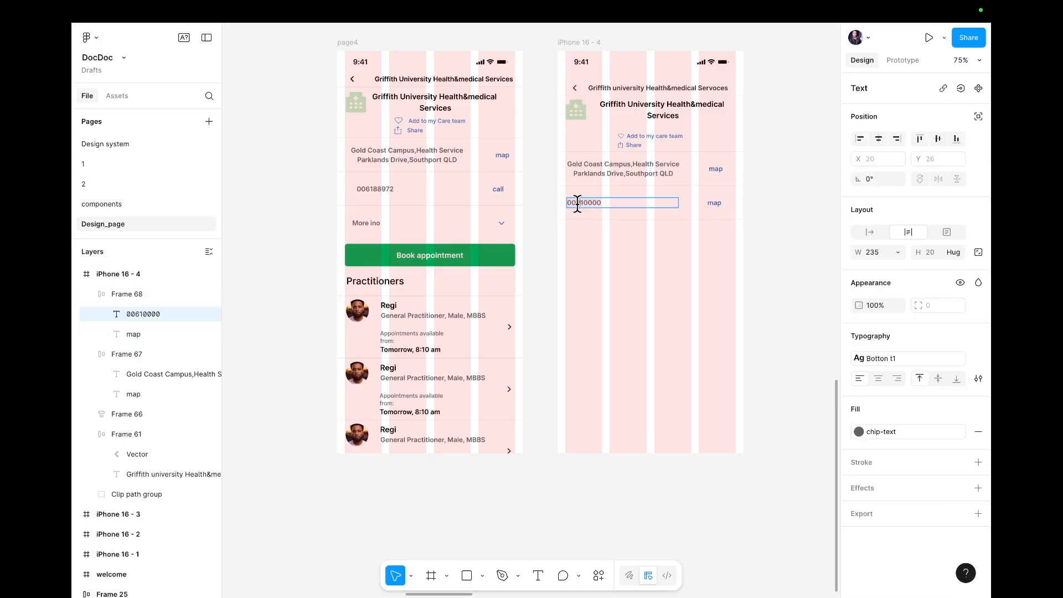
text(.)
key(BackSpace)
key(BackSpace)
key(Escape)
key(Escape)
- Duplicate the phone row frame directly beneath the original at X 0, Y 357
click(650, 200)
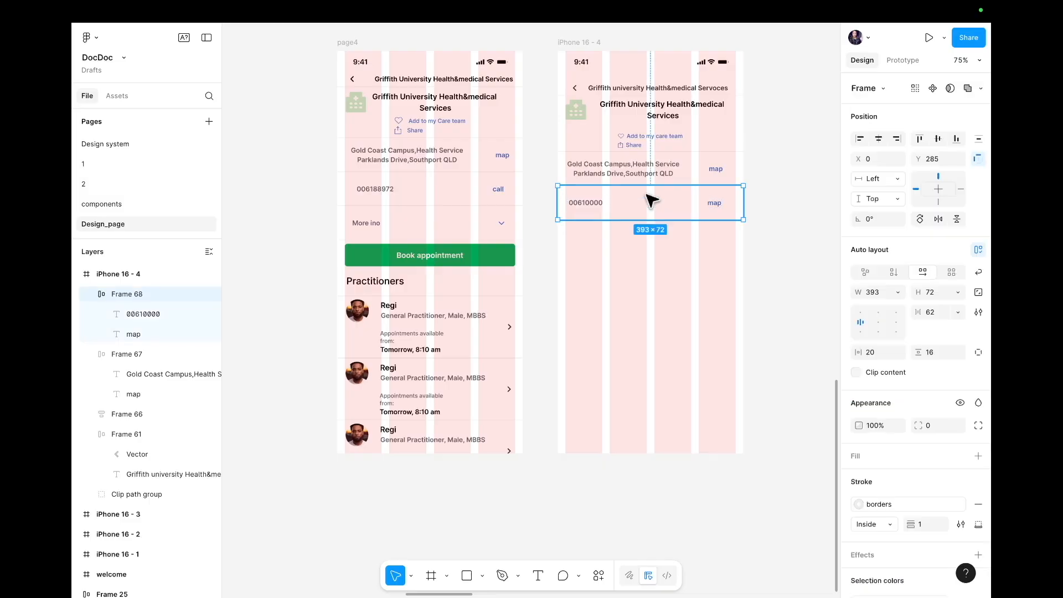
drag(650, 200, 655, 256)
drag(671, 202, 671, 236)
click(645, 275)
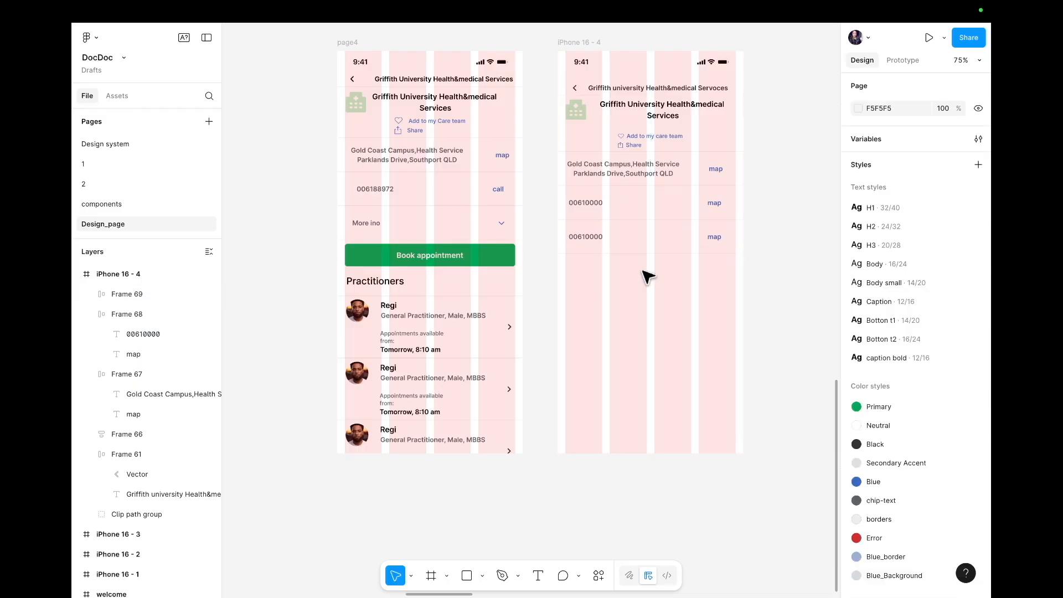
- Change the phone number in the lowest row to "More info"
double_click(599, 240)
double_click(598, 237)
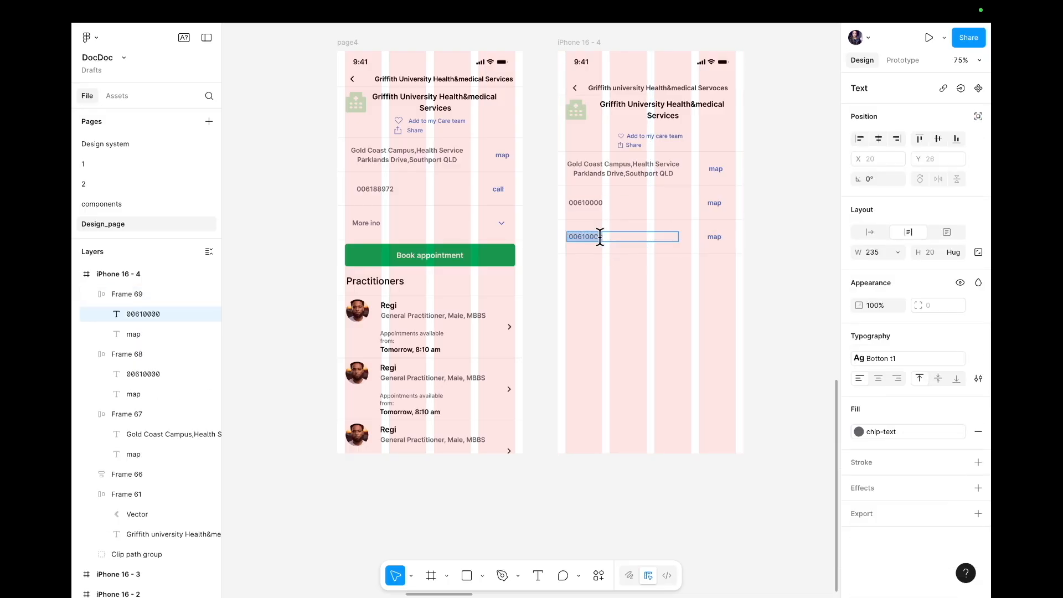
text(More info)
- Replace the "map" label in the More info row with a copy of the header's back chevron
double_click(712, 236)
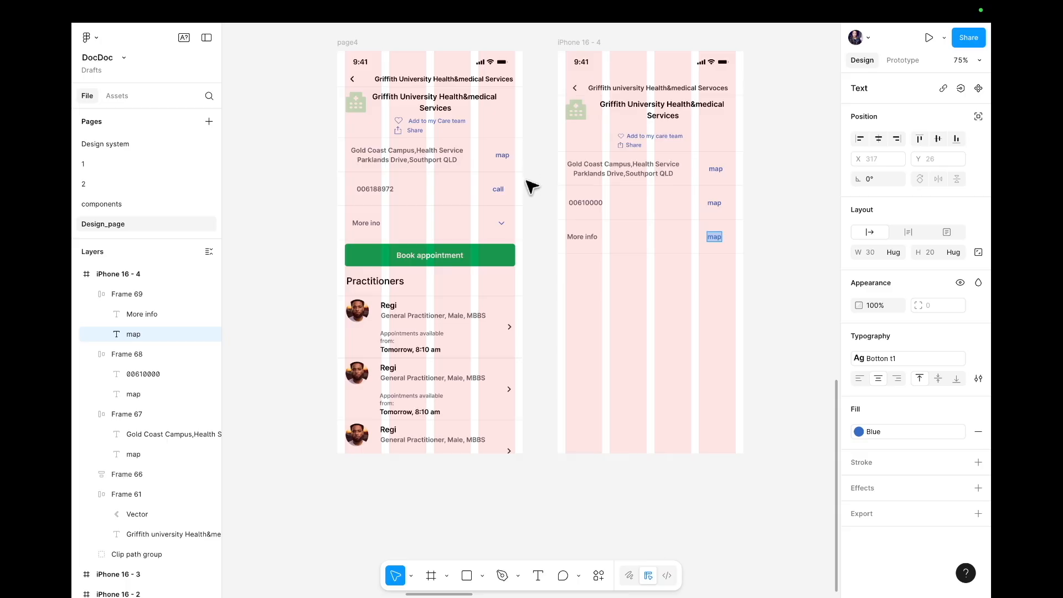
click(575, 88)
double_click(575, 88)
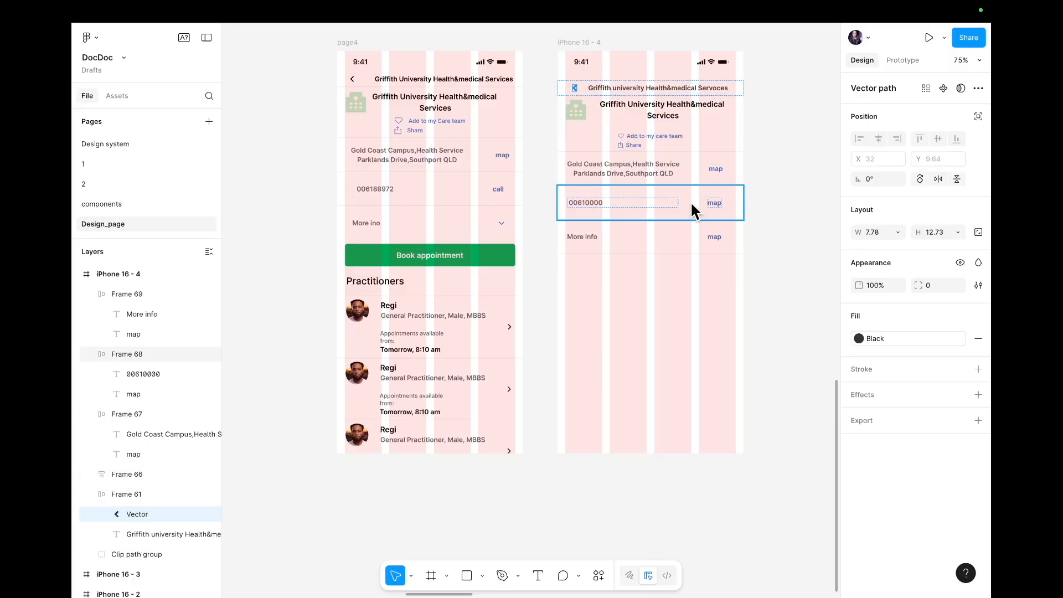
click(716, 237)
right_click(716, 233)
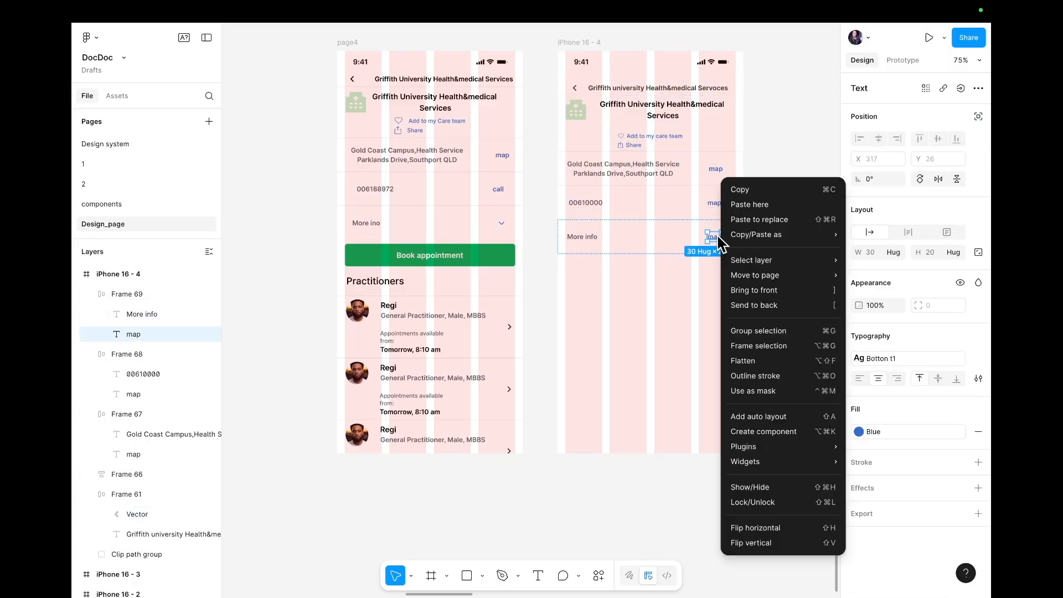
click(754, 220)
- Rotate the chevron in the More info row about 90° so it points downward
scroll(720, 285, up, 5)
scroll(720, 285, up, 5)
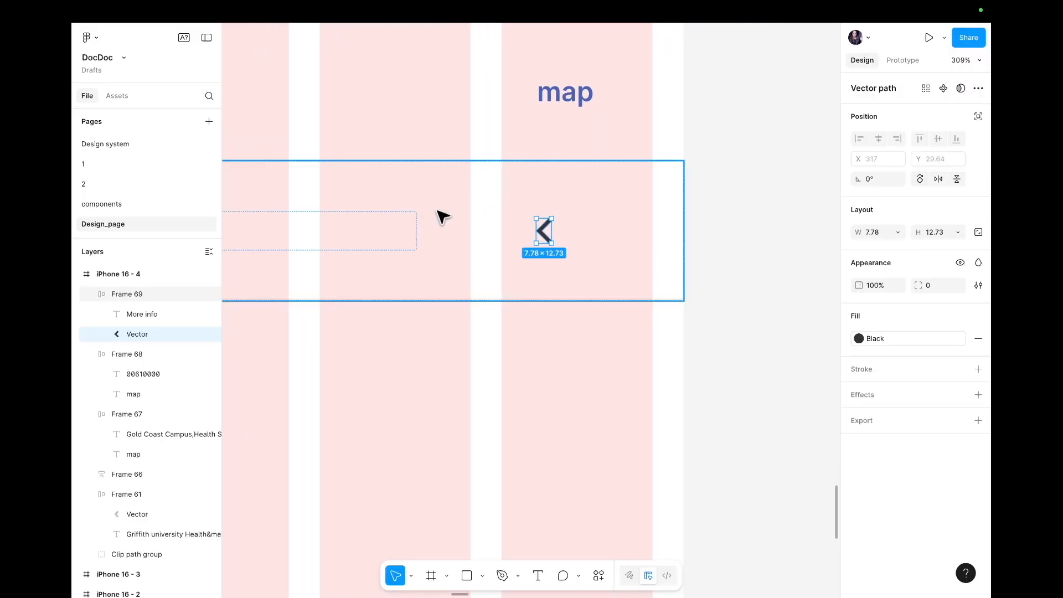
drag(562, 239, 594, 193)
click(564, 260)
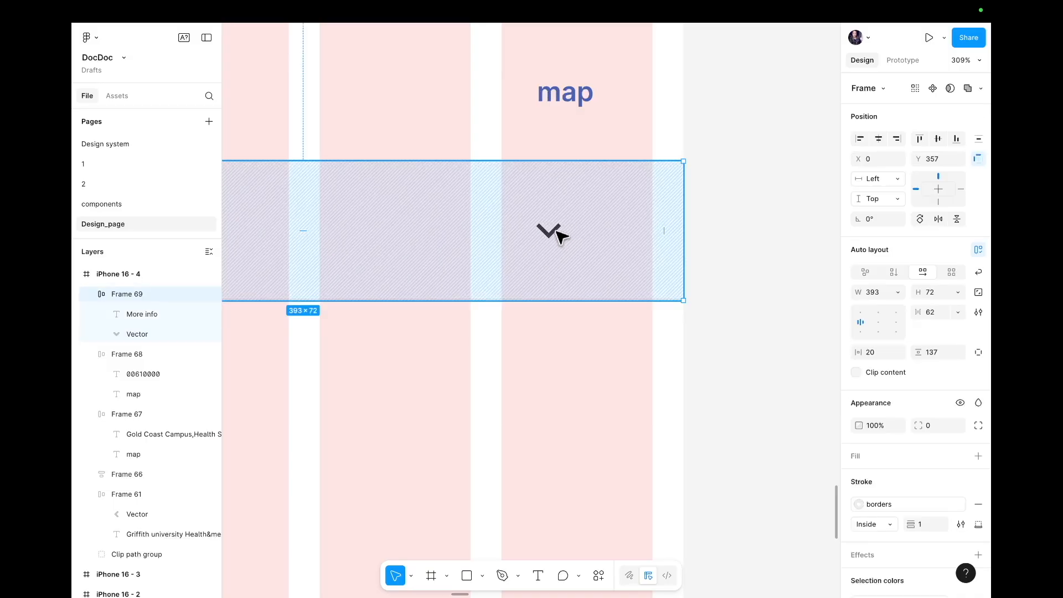
click(557, 233)
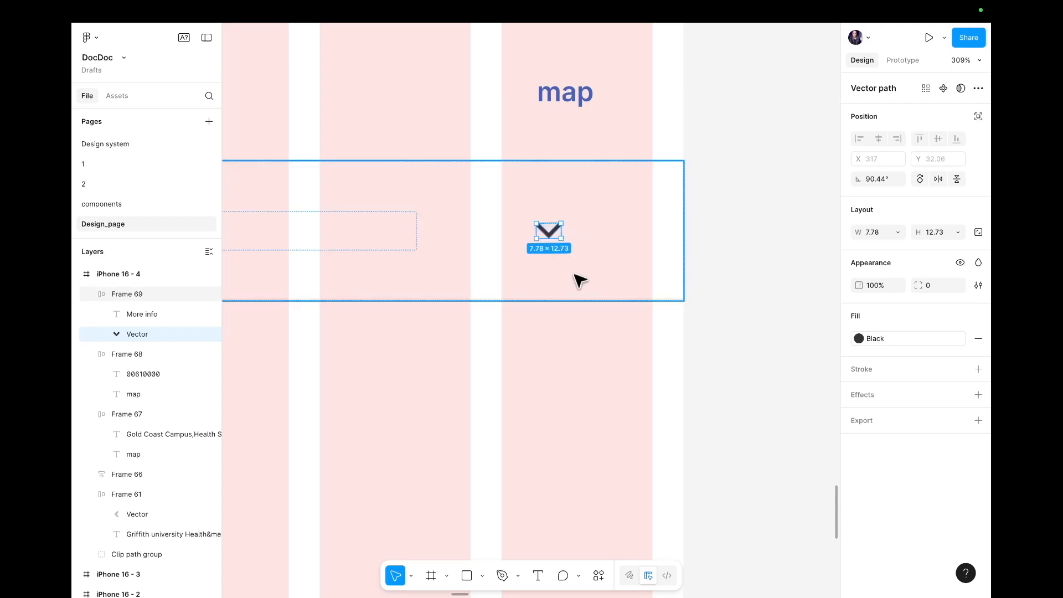
click(576, 278)
- Apply the Blue color style to the fill of the More info row's chevron
click(556, 228)
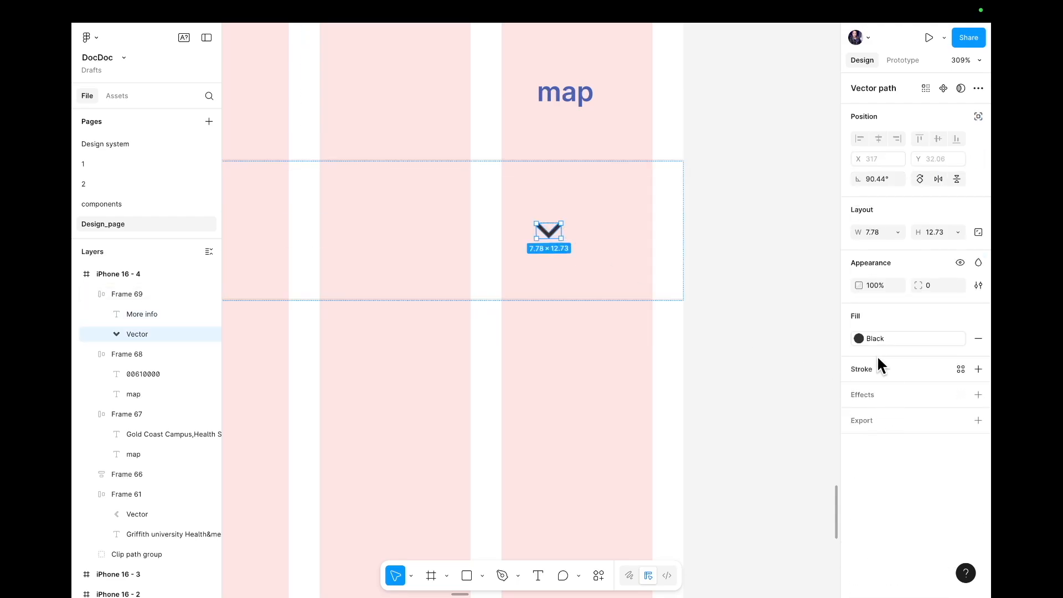
click(858, 339)
click(730, 491)
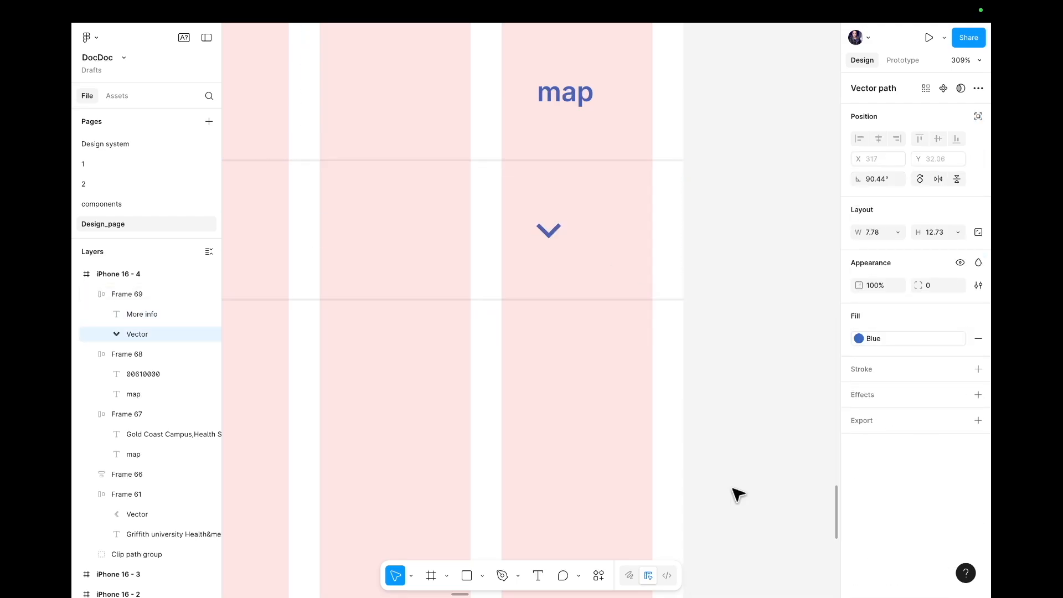
click(595, 452)
- Increase the spacing between the text and the chevron in the More info row to 68
scroll(595, 452, down, 10)
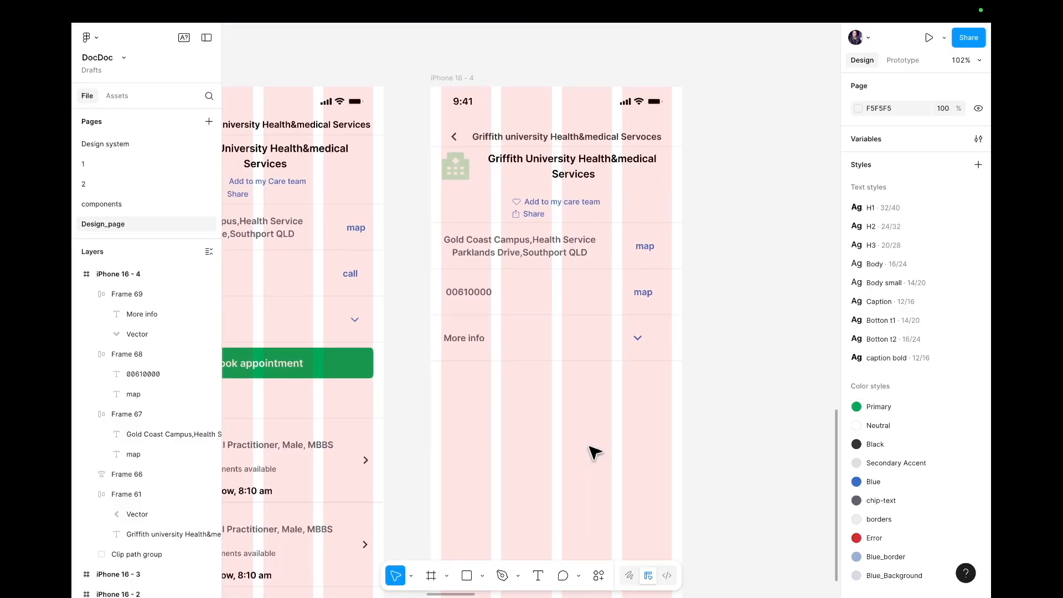
scroll(646, 387, up, 1)
click(636, 324)
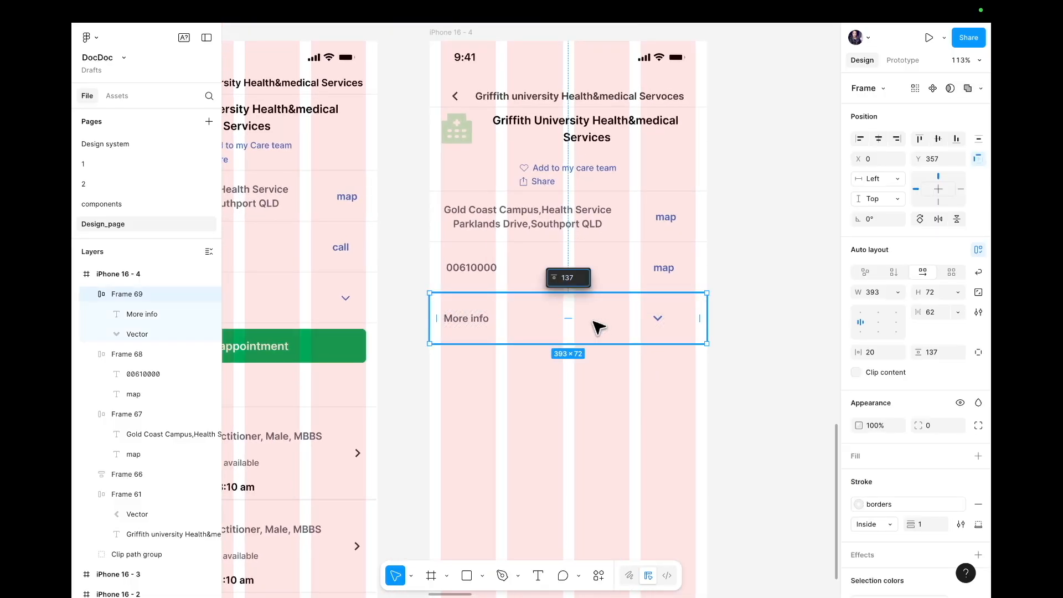
click(487, 323)
click(646, 327)
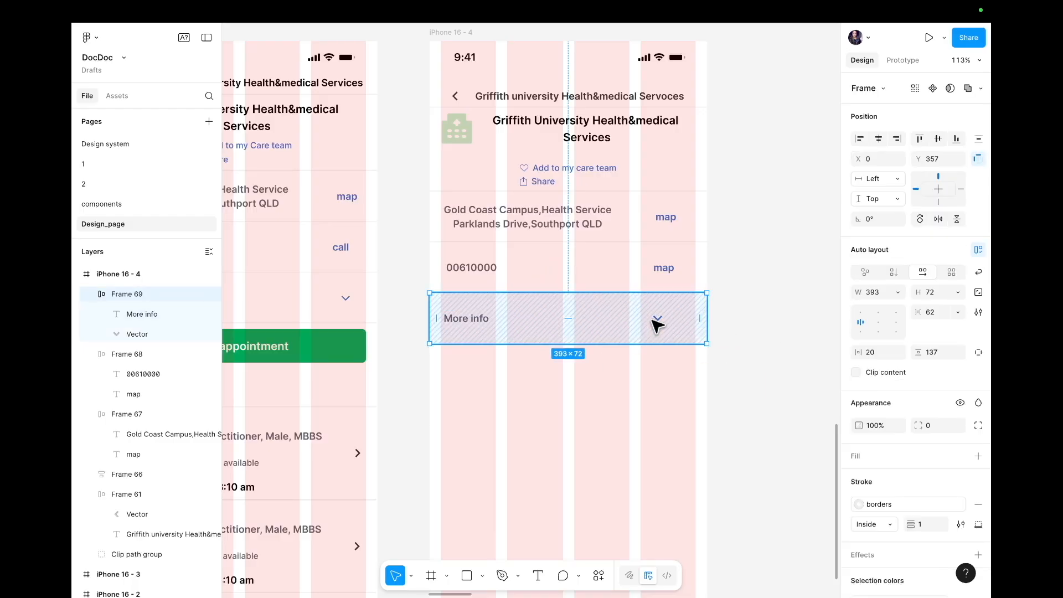
click(681, 330)
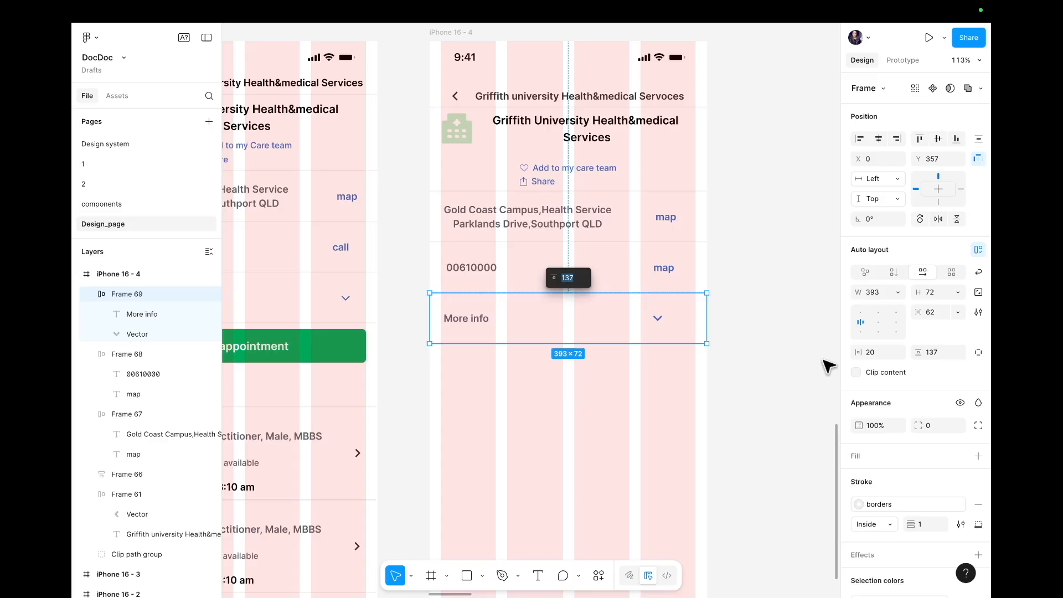
click(946, 353)
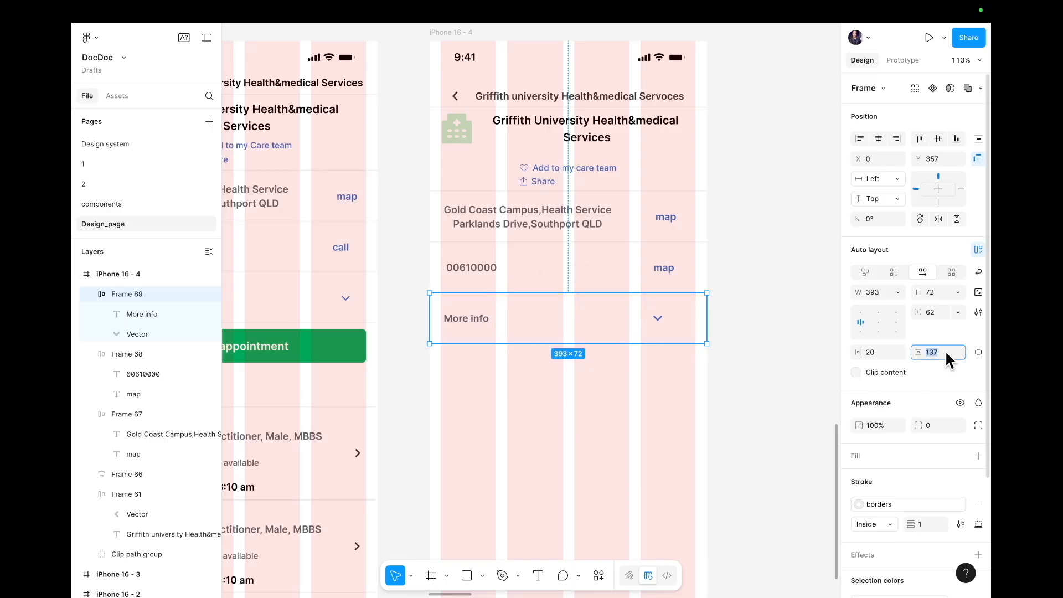
key(Up)
key(Up)
key(Up)
click(938, 312)
key(Up)
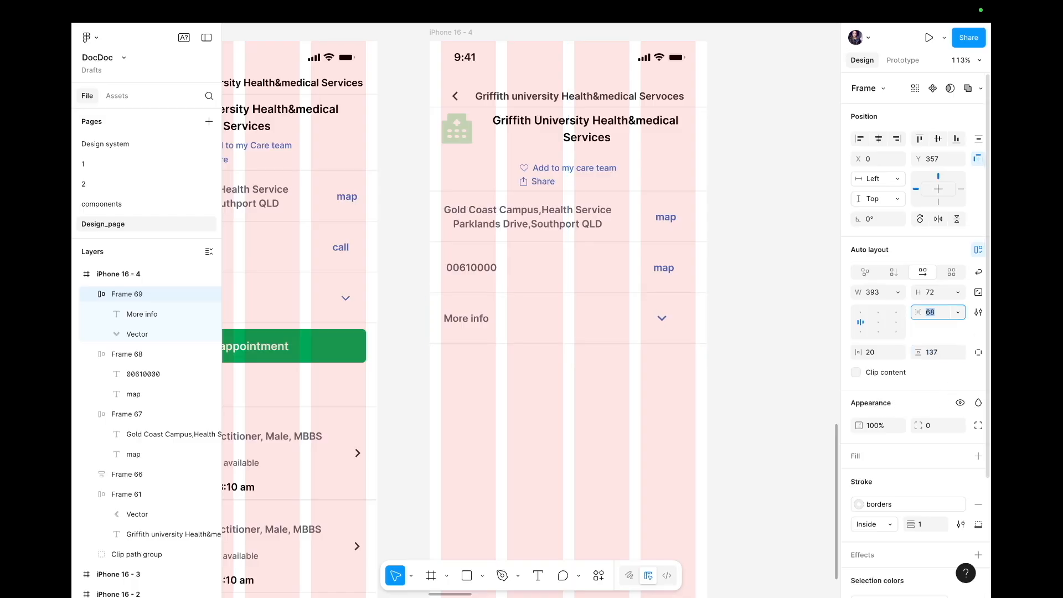
click(597, 416)
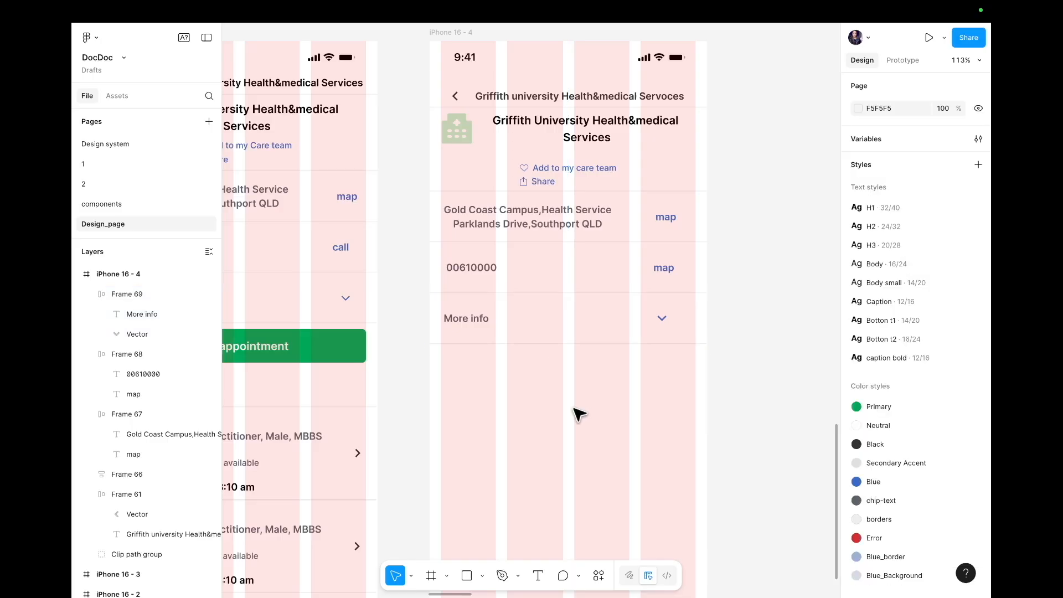
- Place a large instance of the green button component from the file's assets directly beneath the More info row
ctrl+scroll(522, 408, down, 5)
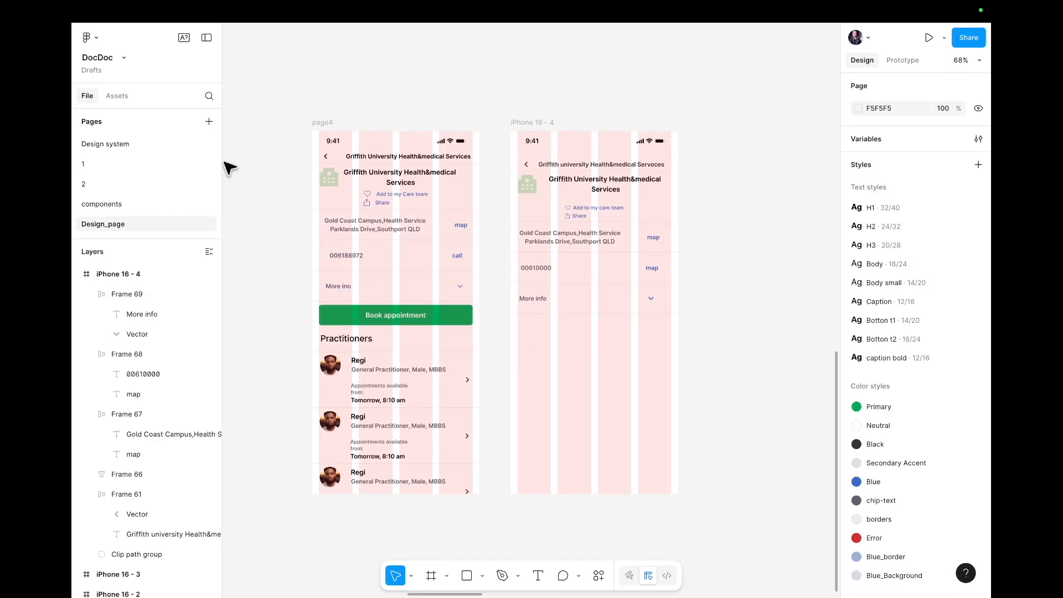
click(434, 318)
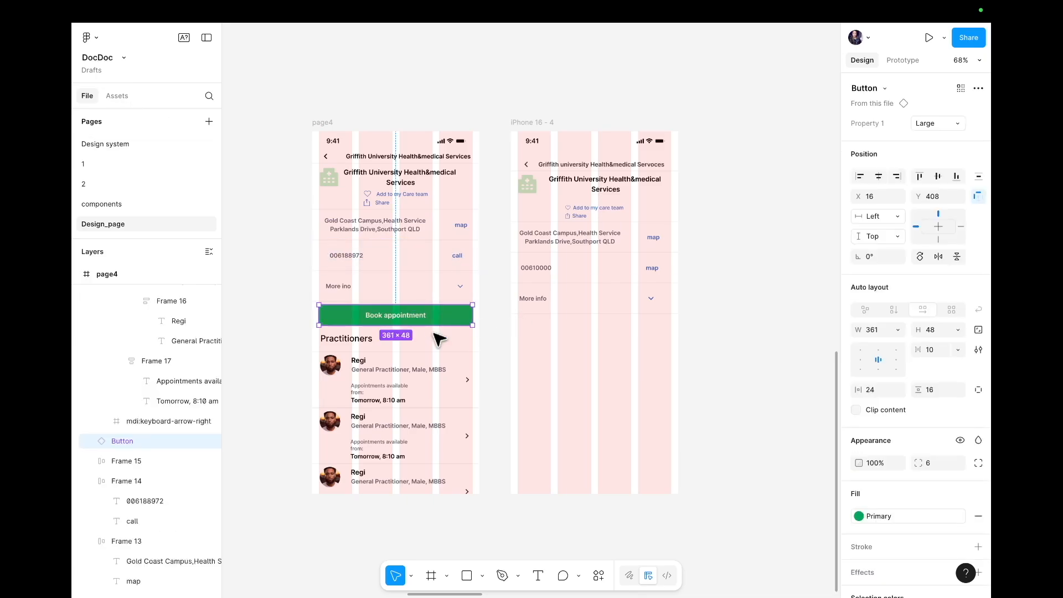
click(691, 418)
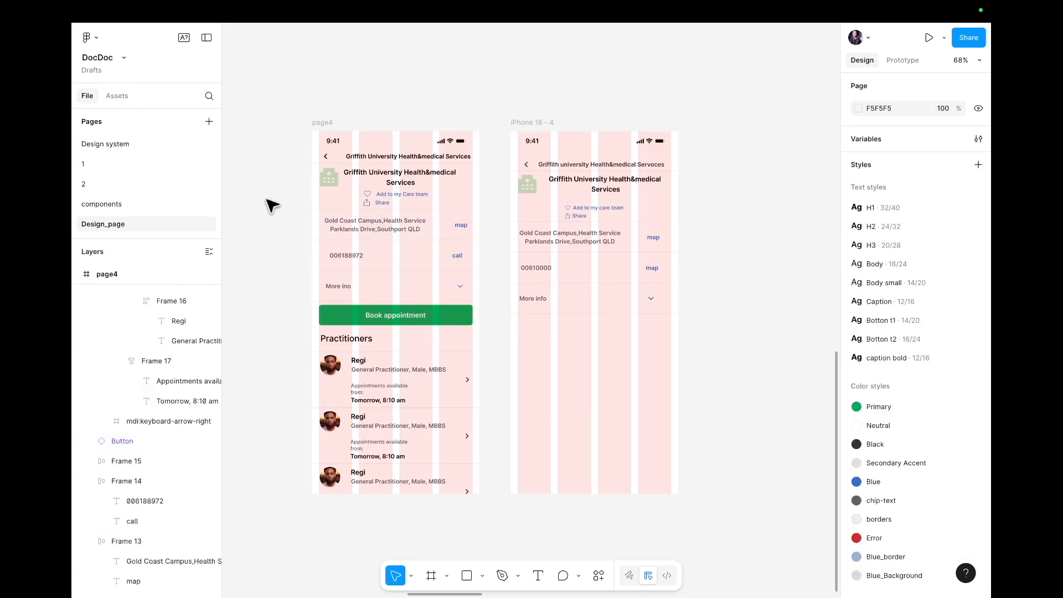
click(117, 95)
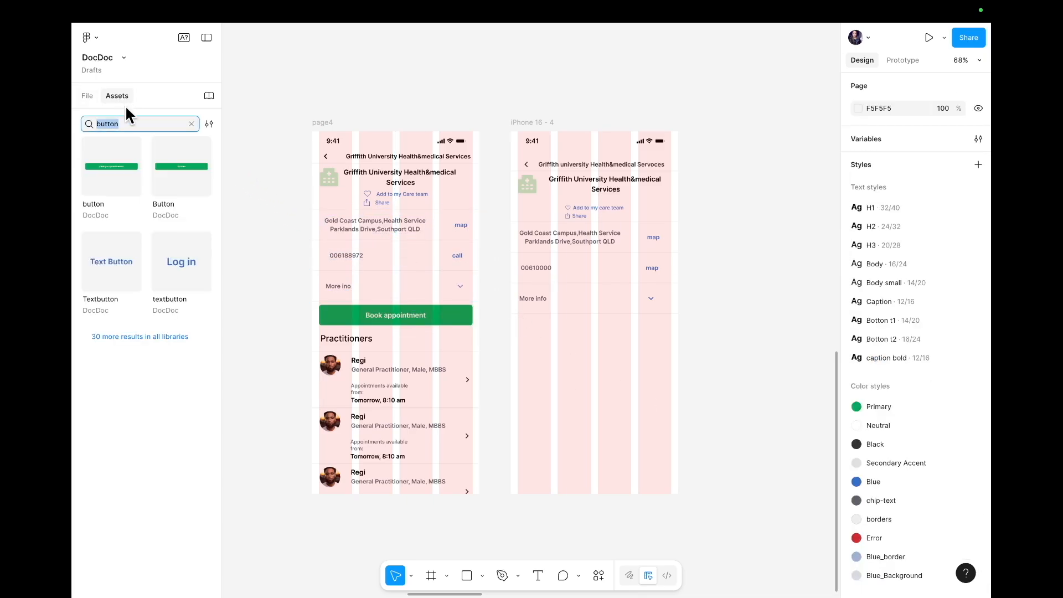
click(118, 167)
click(322, 287)
drag(546, 310, 610, 326)
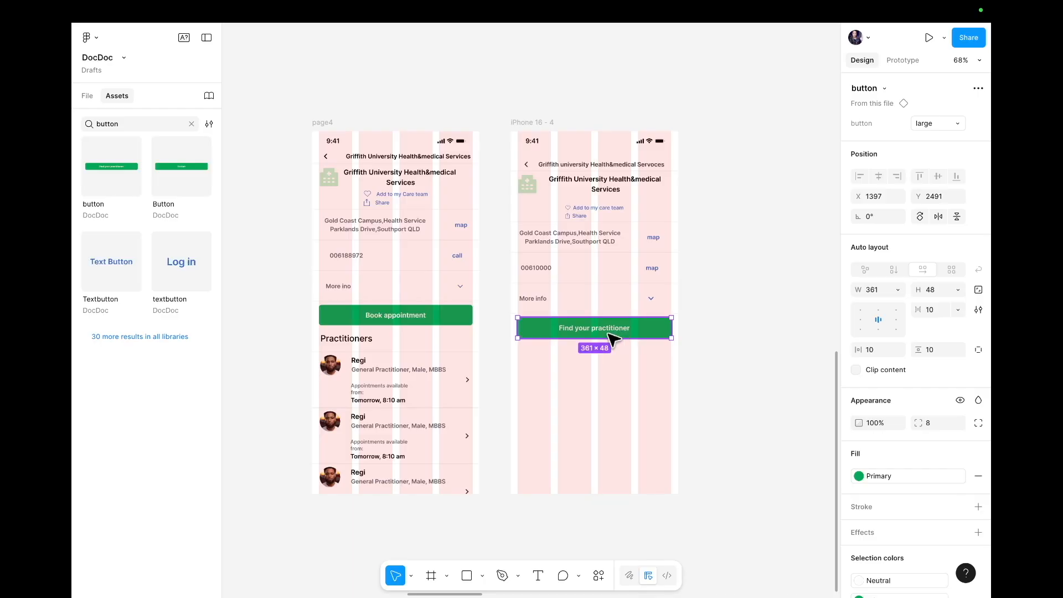
- Change the new green button's label to "Book appointment"
double_click(603, 331)
double_click(602, 331)
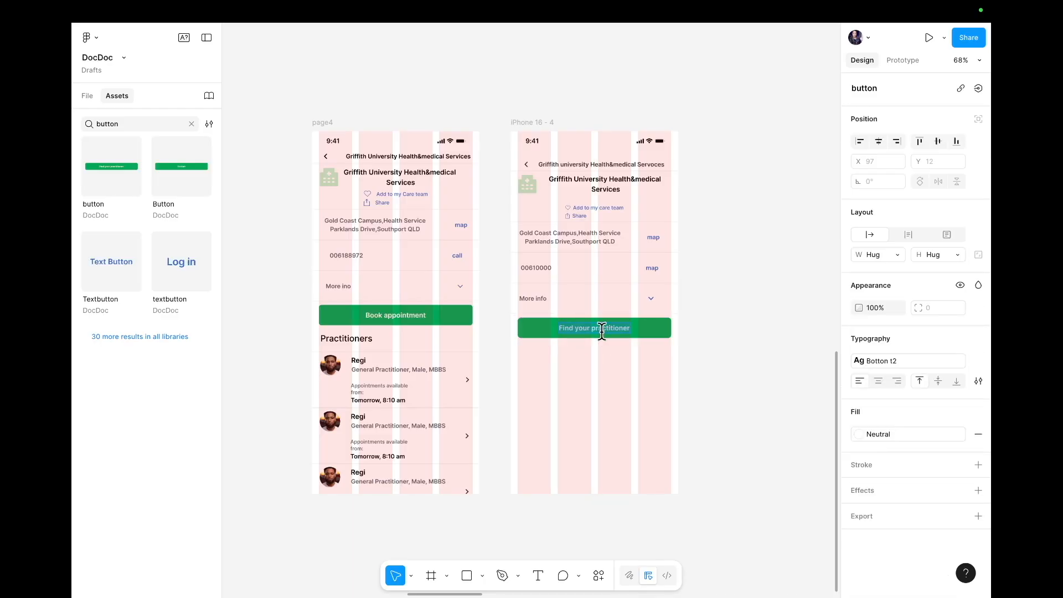
text(Book appointment)
key(Escape)
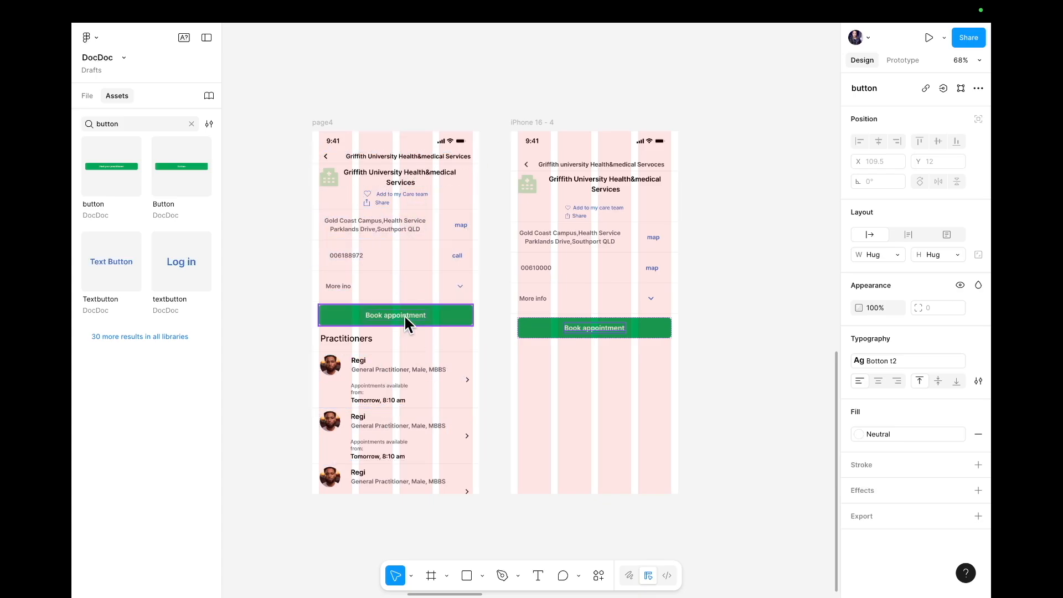
click(626, 380)
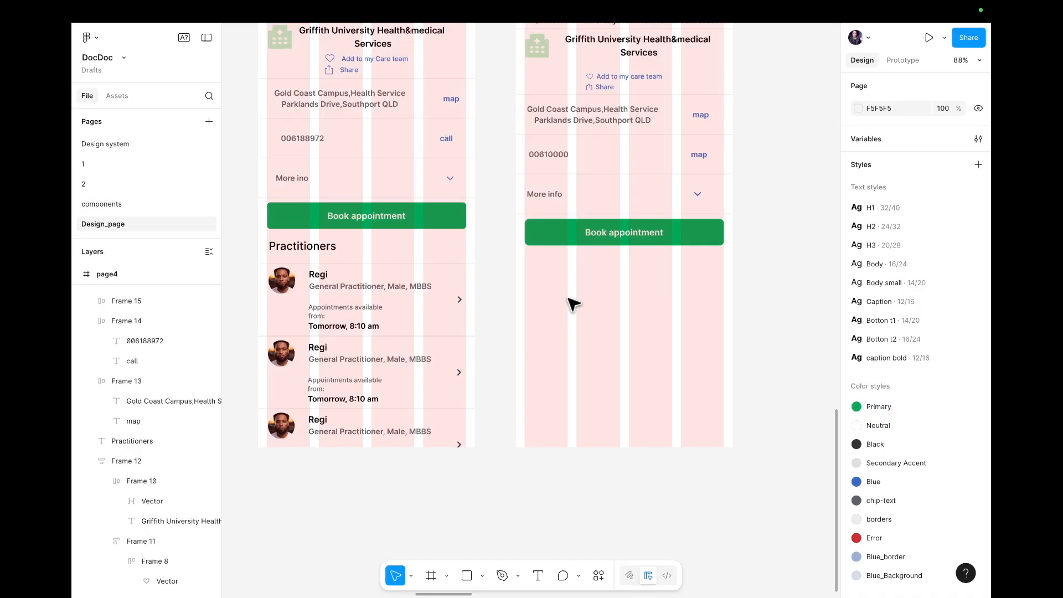
- Add a "Practitioner" text heading beneath the Book appointment button in the iPhone 16 - 4 frame
key(t)
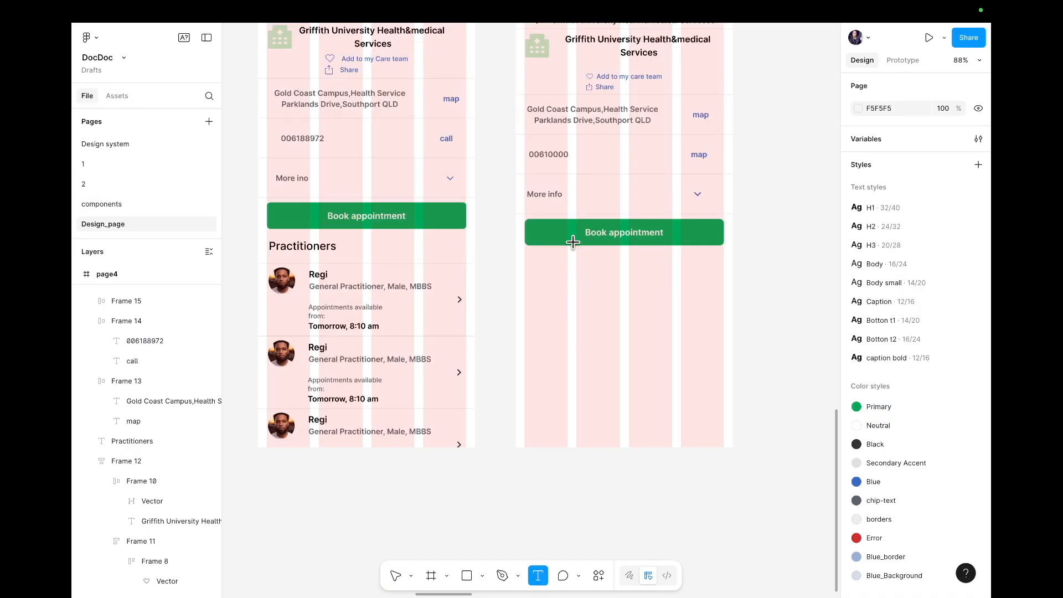
click(548, 266)
text(Practitionwe)
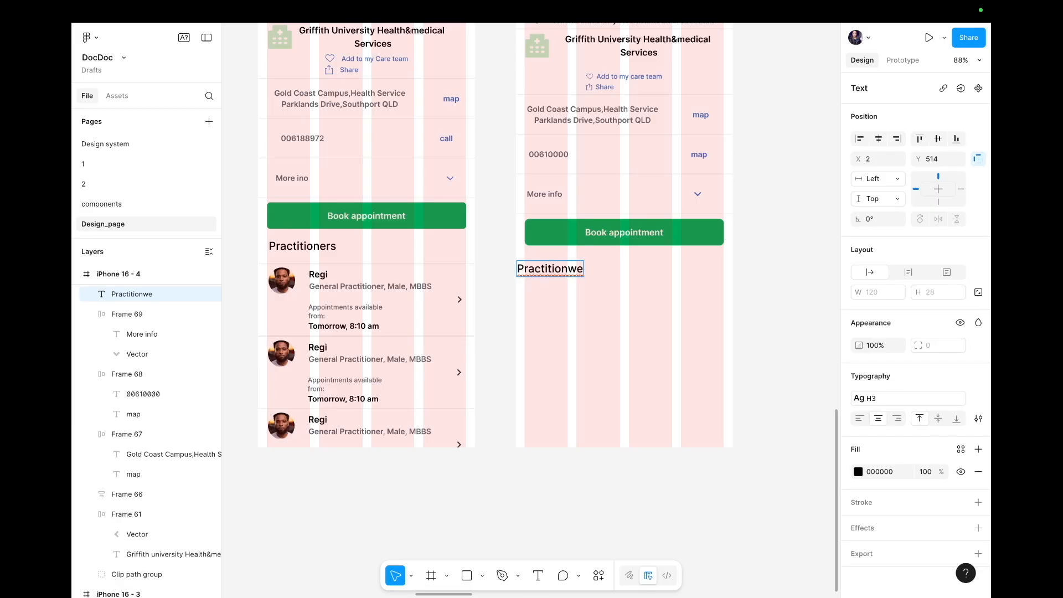
key(BackSpace)
key(BackSpace)
text(er)
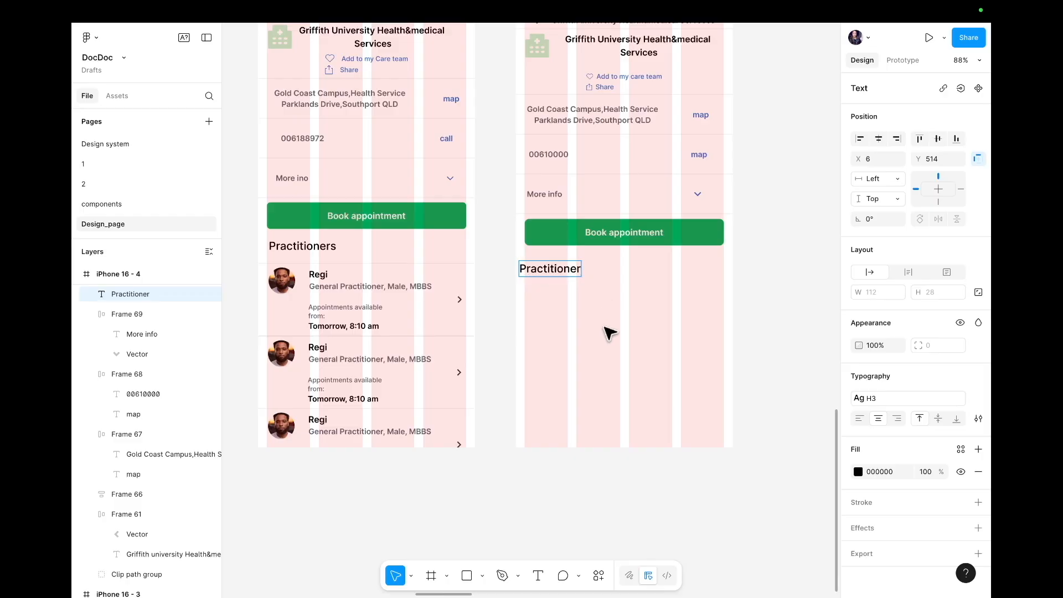
key(Escape)
- Move the Practitioner heading closer to the button, to X 20 and Y 495, near the button's left edge
drag(549, 275, 563, 264)
click(567, 297)
click(599, 306)
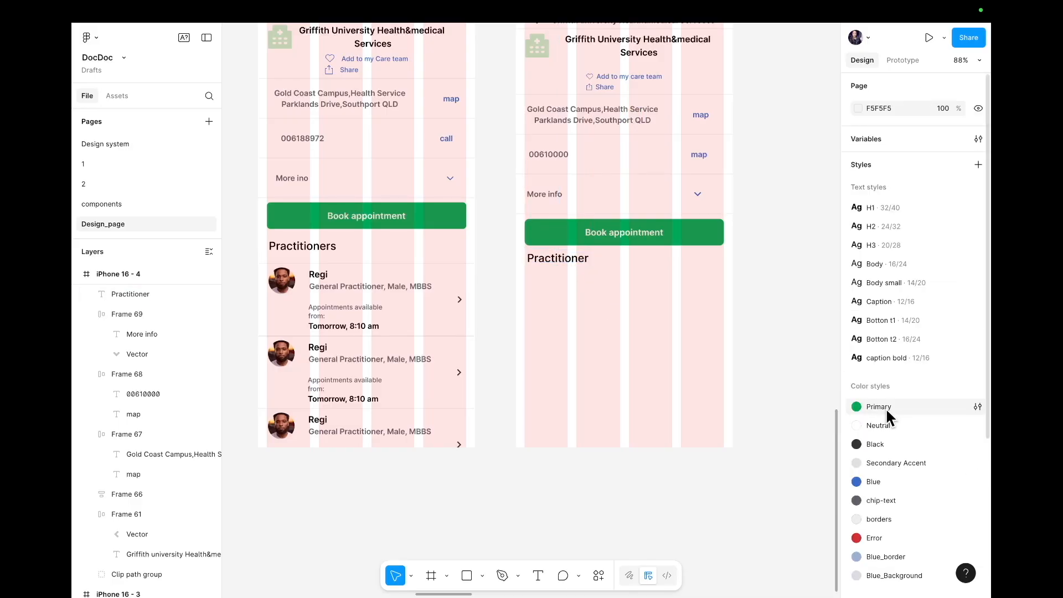
- Check which text style is applied to the Practitioner heading
double_click(562, 258)
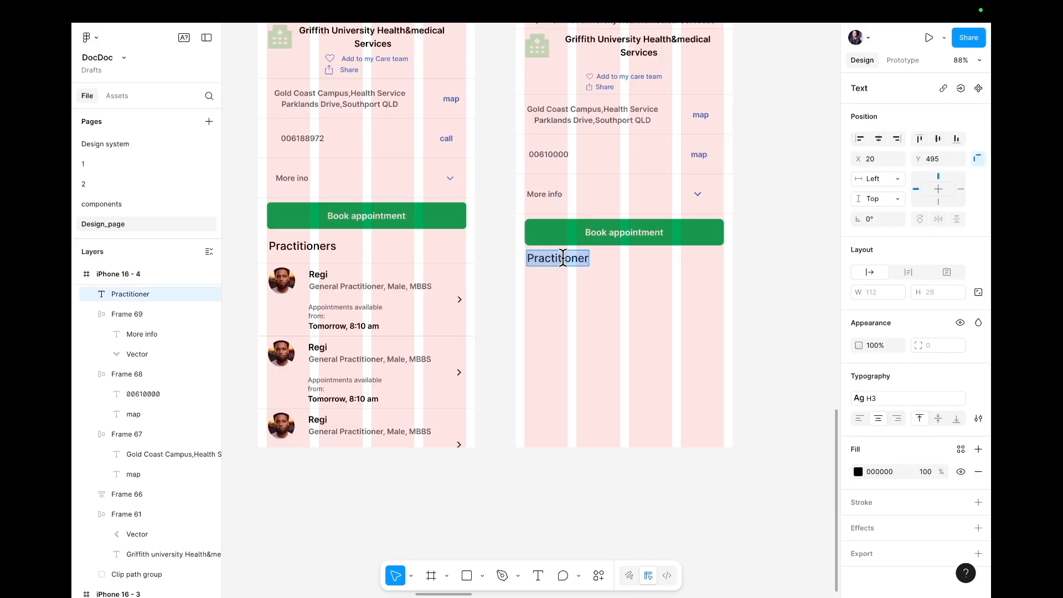
click(881, 396)
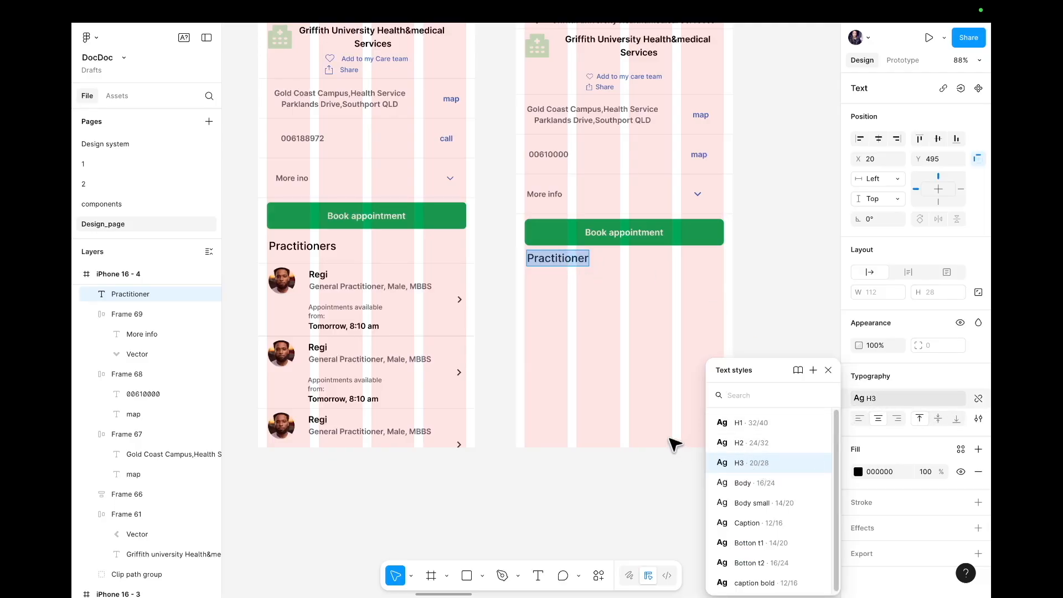
key(Escape)
click(587, 370)
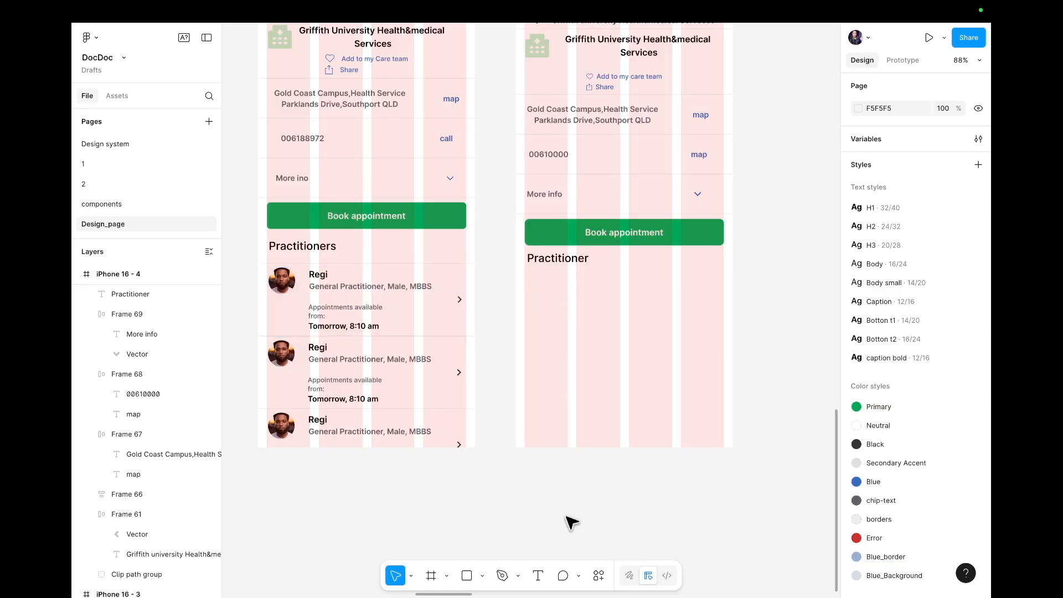
- Place a generated portrait photo on the canvas with the Avatars Generator plugin, and close the plugin
key(shift+0)
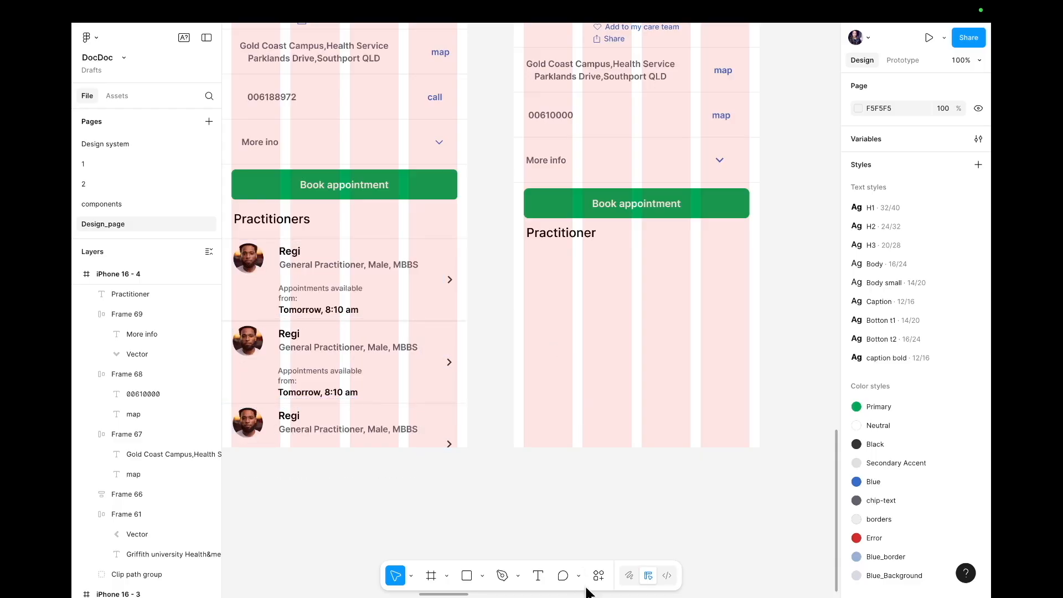
click(598, 575)
click(464, 368)
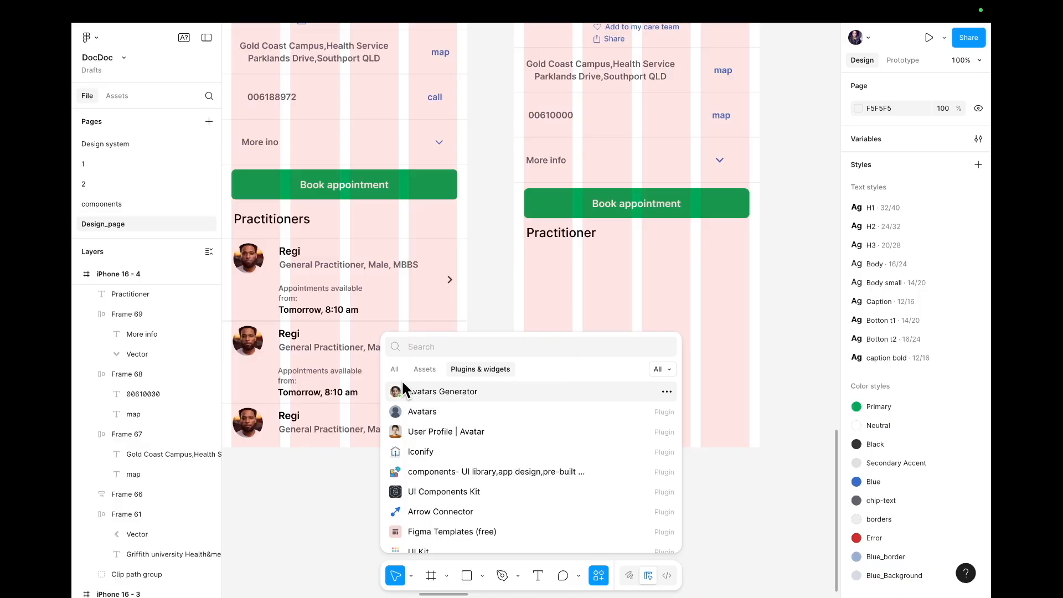
click(438, 392)
drag(698, 363, 743, 282)
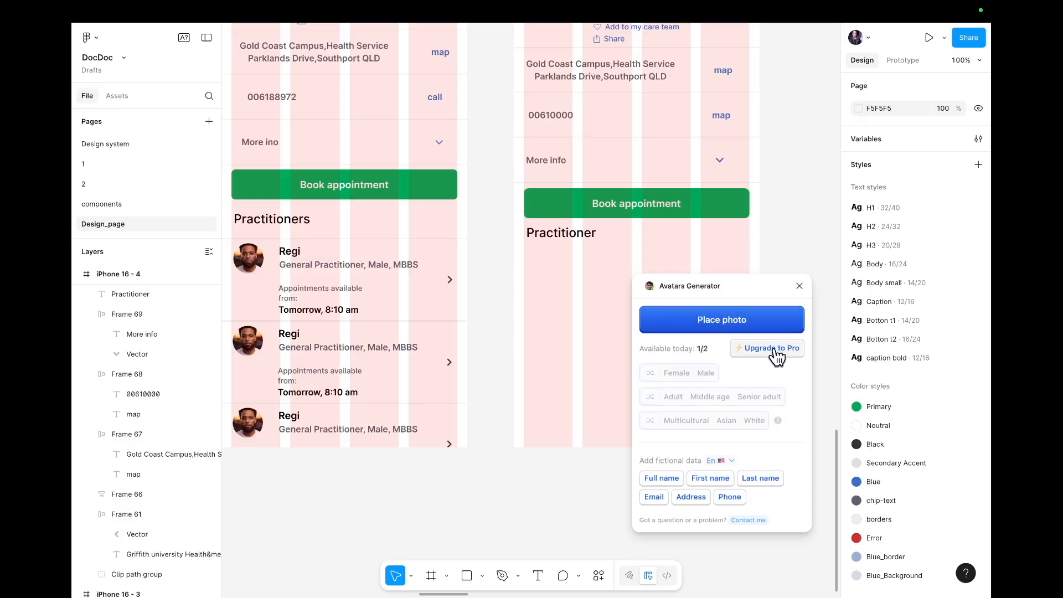
click(714, 319)
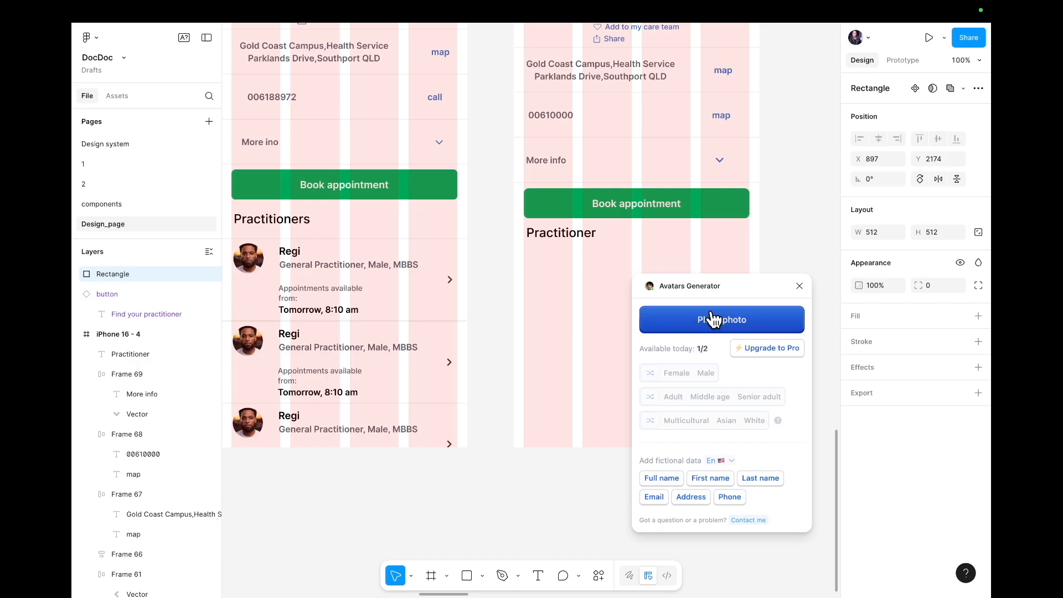
drag(633, 389, 799, 291)
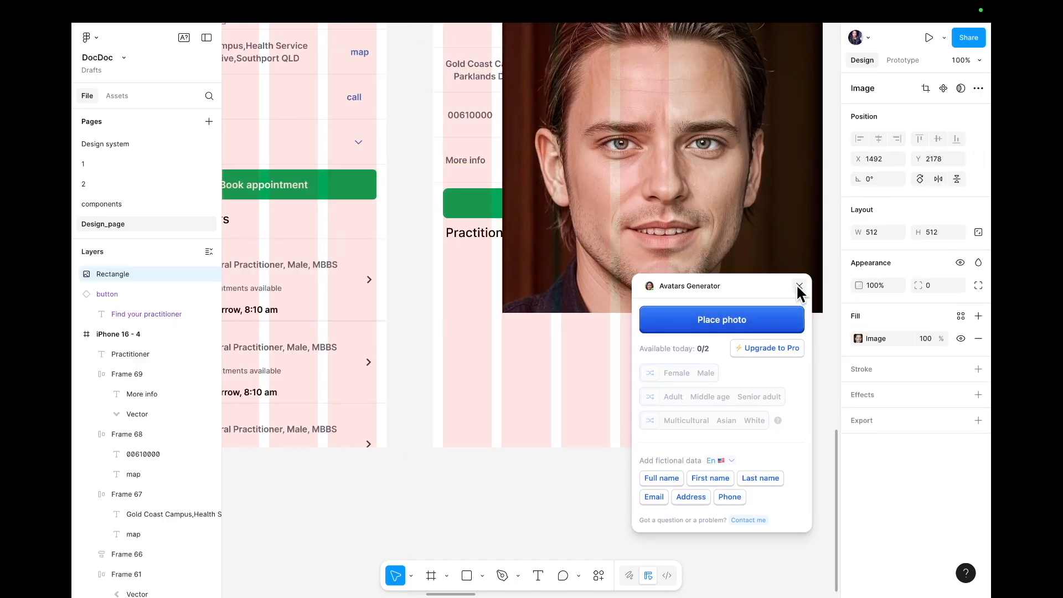
click(799, 286)
- Resize the portrait photo to 48 × 48 and position it beneath the Practitioner heading, aligned to the first column
drag(742, 264, 677, 362)
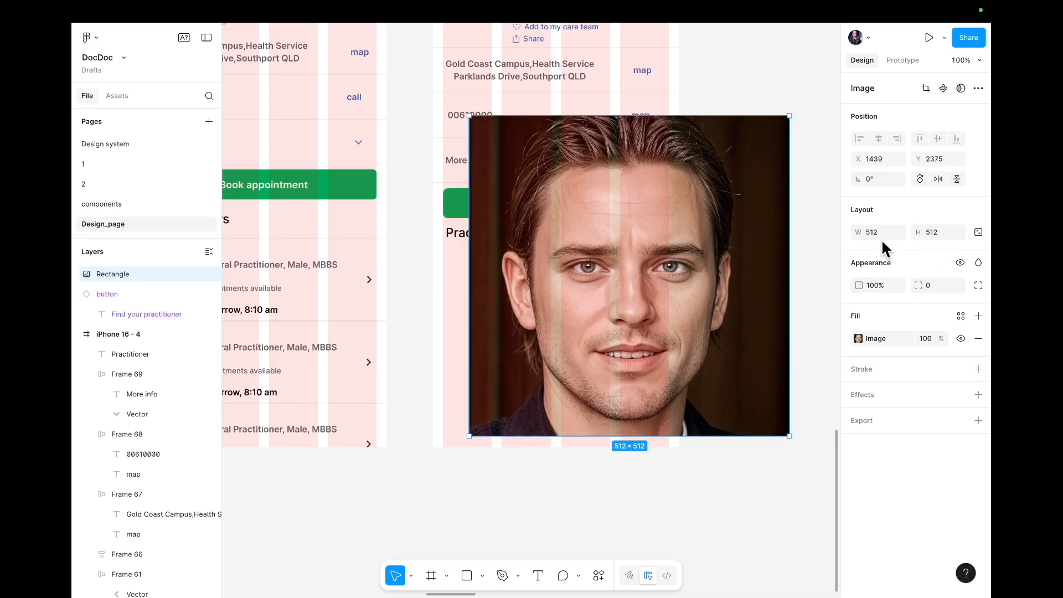
text(48)
click(940, 228)
text(48)
key(Return)
drag(487, 135, 461, 264)
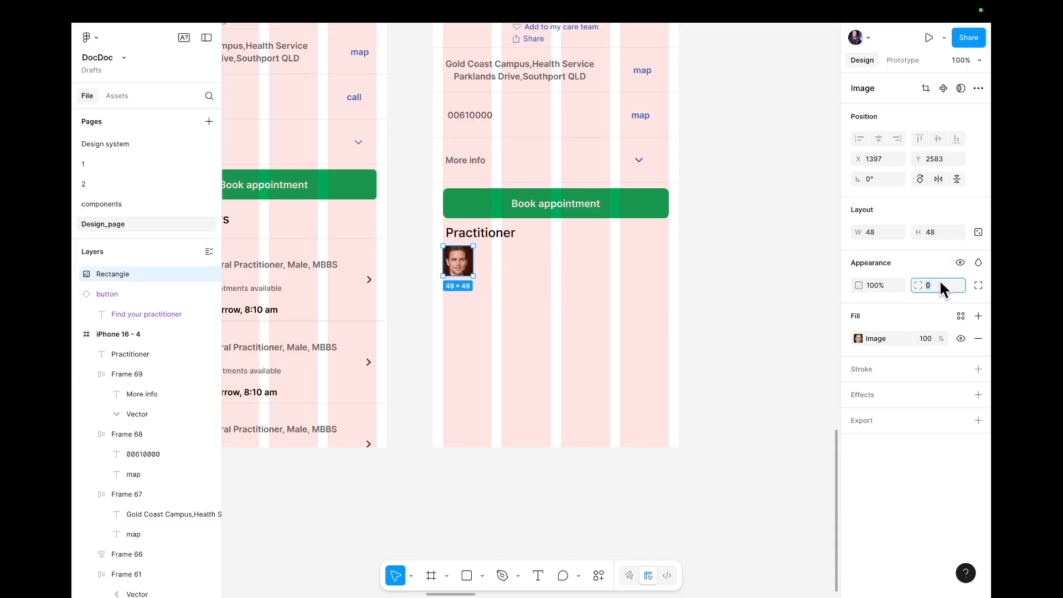
- Round the portrait photo into a circle with a corner radius of 31
key(Up)
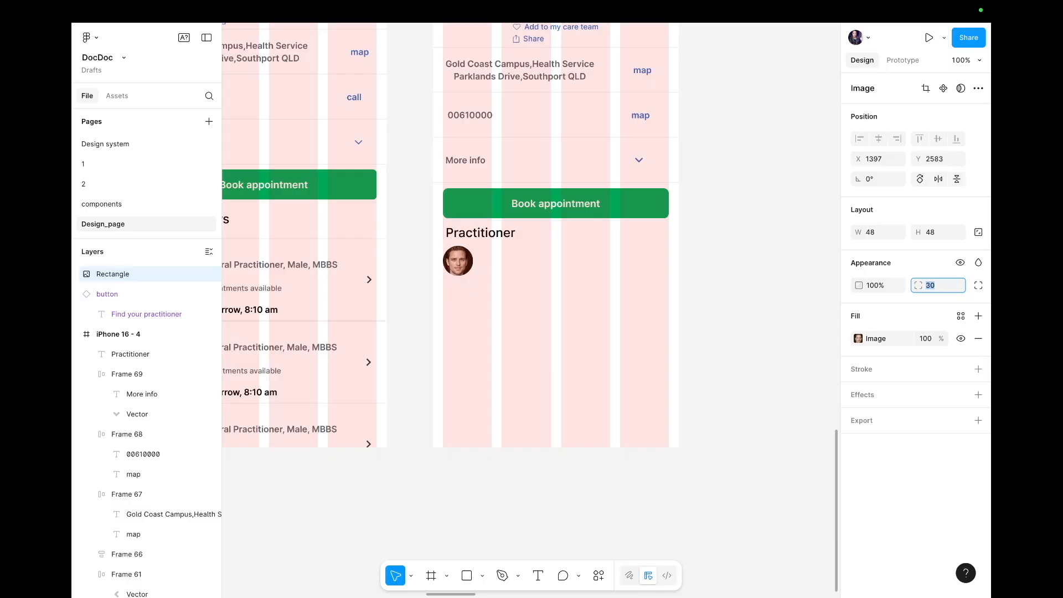
click(500, 335)
scroll(498, 332, left, 5)
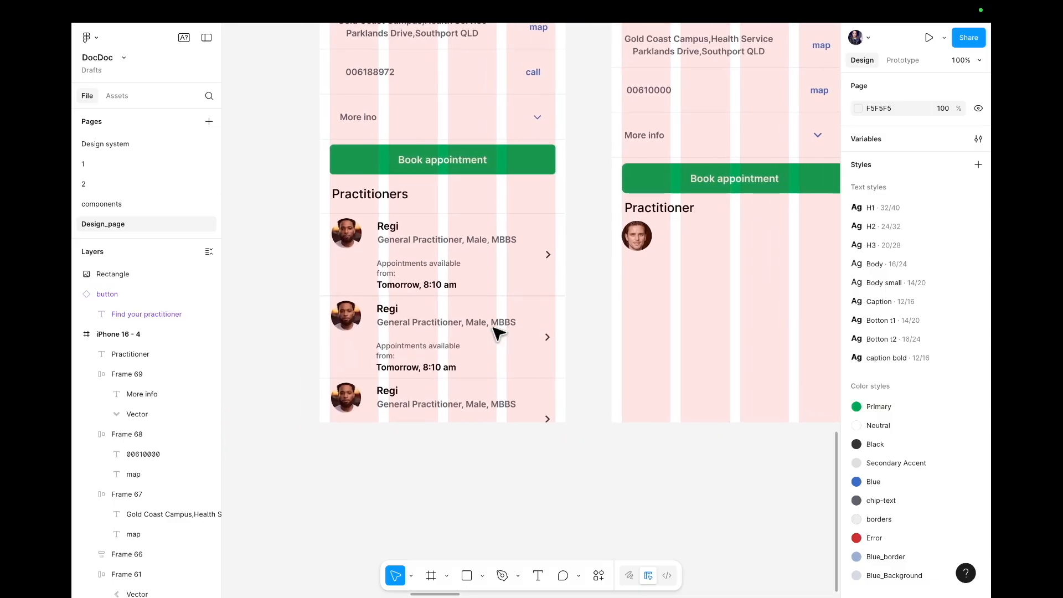
- Nudge the round portrait photo down to Y 2588 to leave more space under the Practitioner heading
click(651, 241)
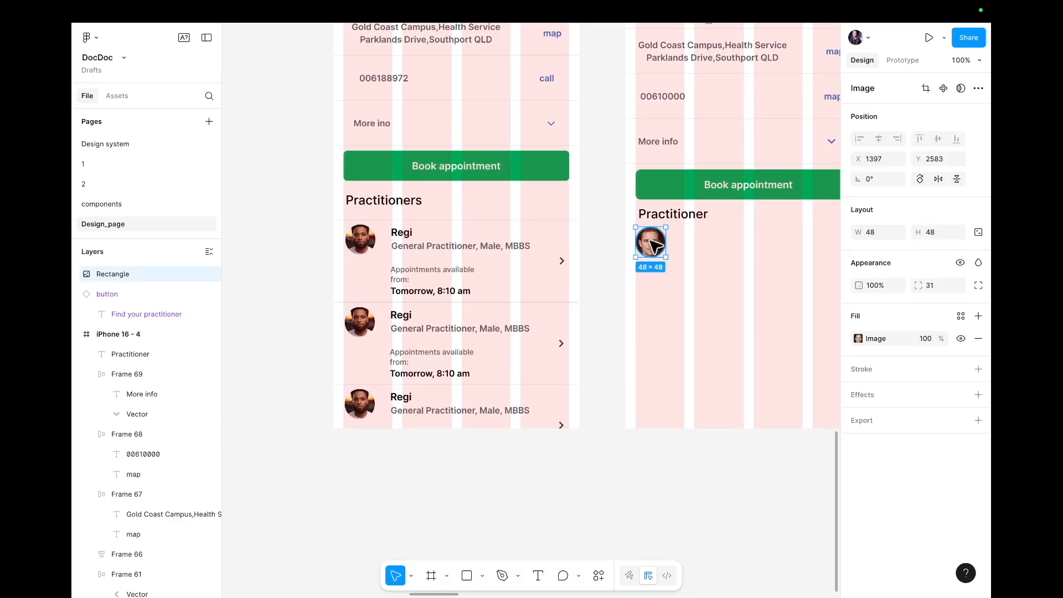
click(668, 289)
scroll(674, 295, right, 3)
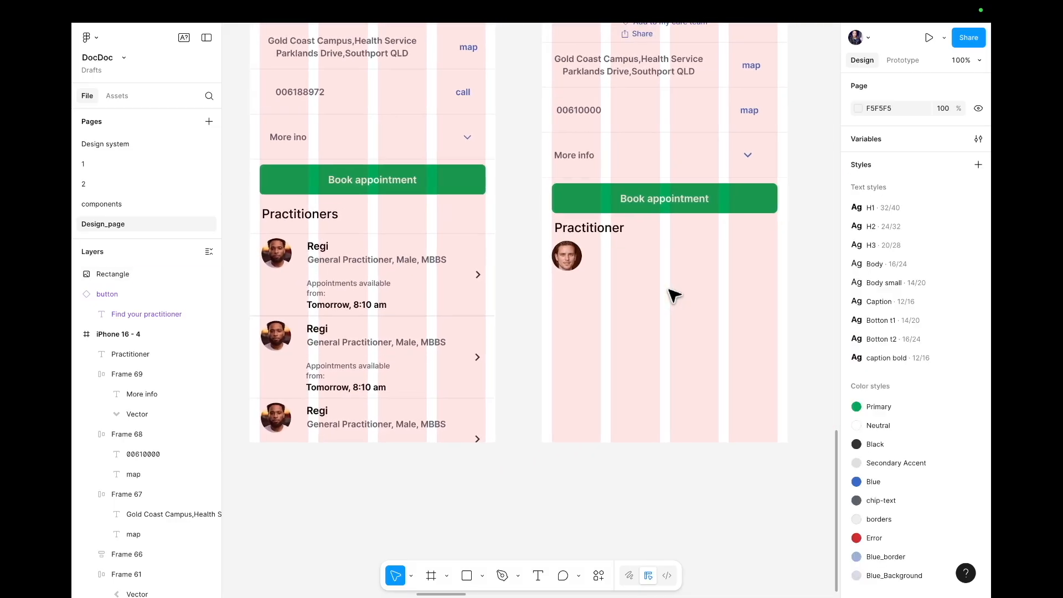
click(567, 263)
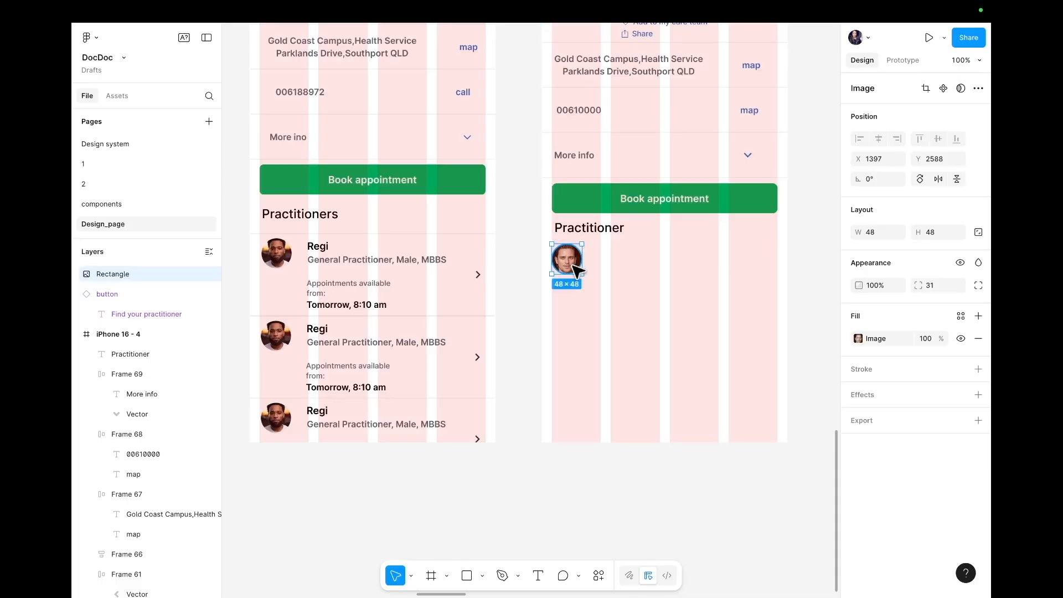
click(654, 291)
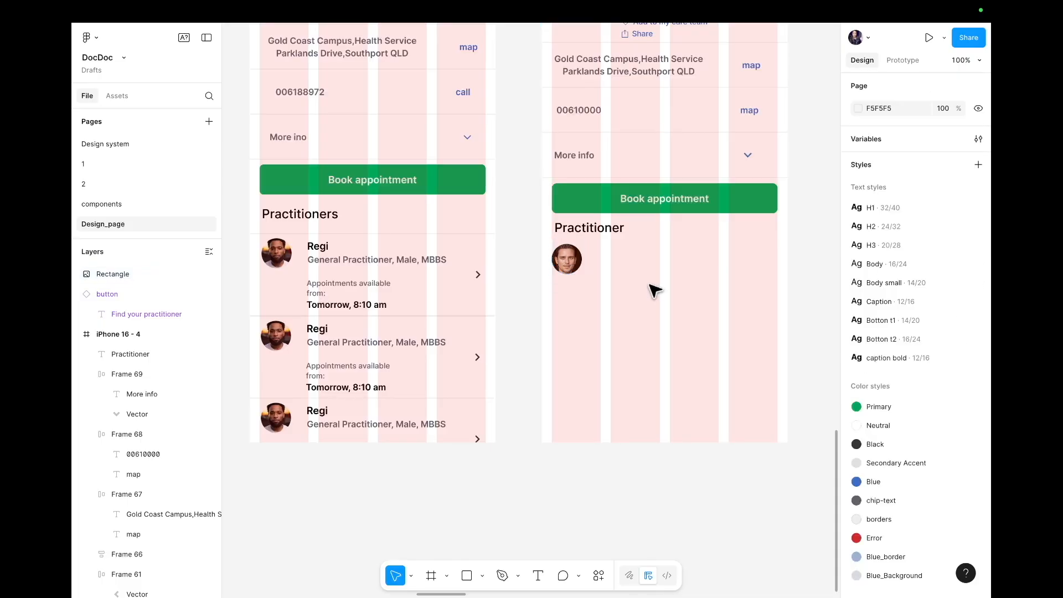
- Add a text layer with the practitioner's name beside the round portrait photo under the Practitioner heading
key(t)
click(615, 251)
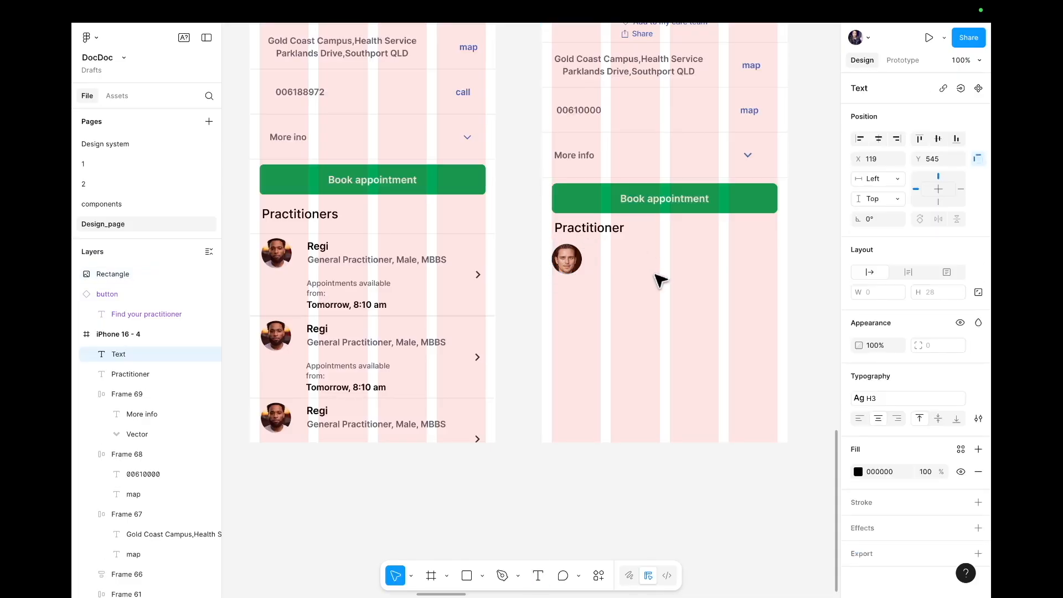
text(Regi)
key(Escape)
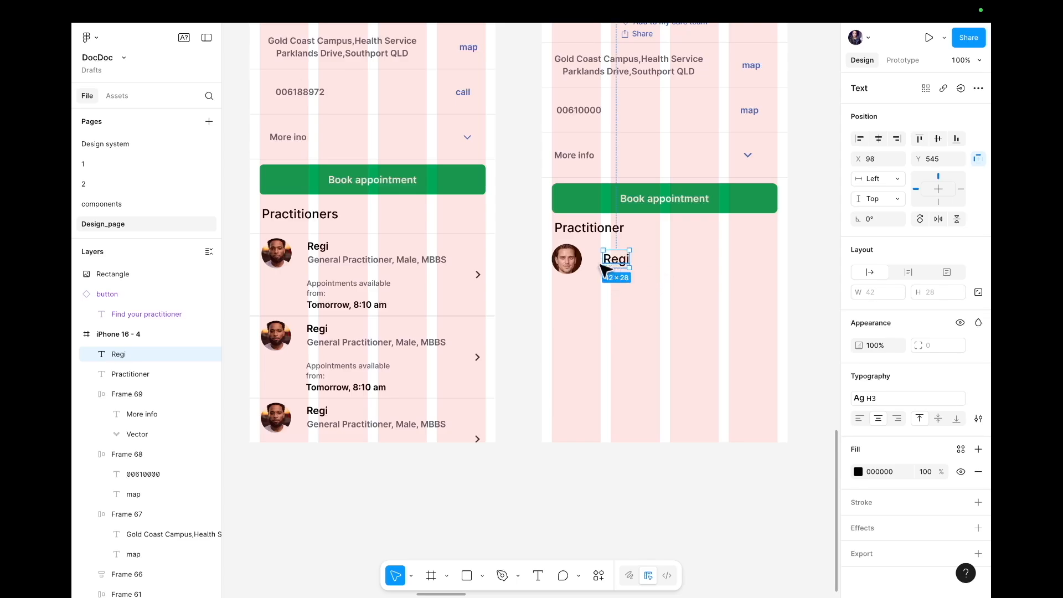
- Check the text style of the name in the reference list and apply the same Botton t2 style to the new practitioner name
double_click(323, 248)
double_click(322, 248)
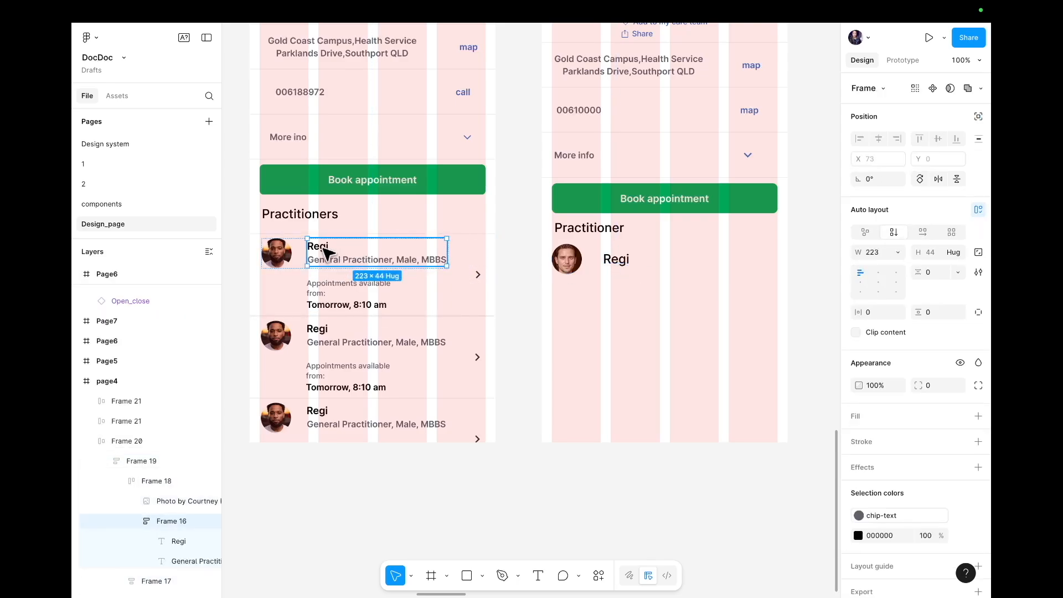
double_click(322, 248)
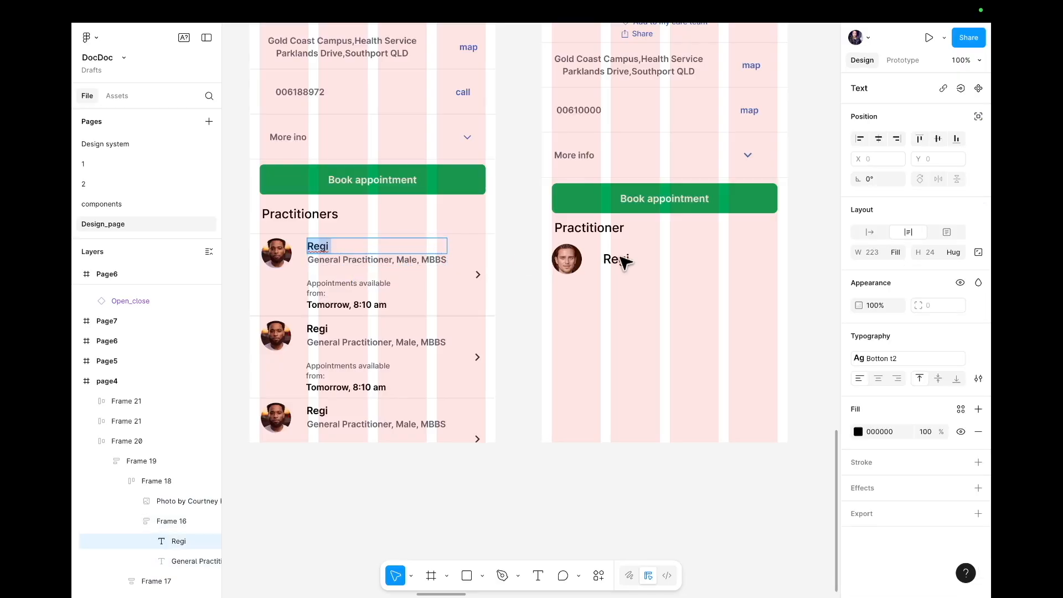
click(916, 354)
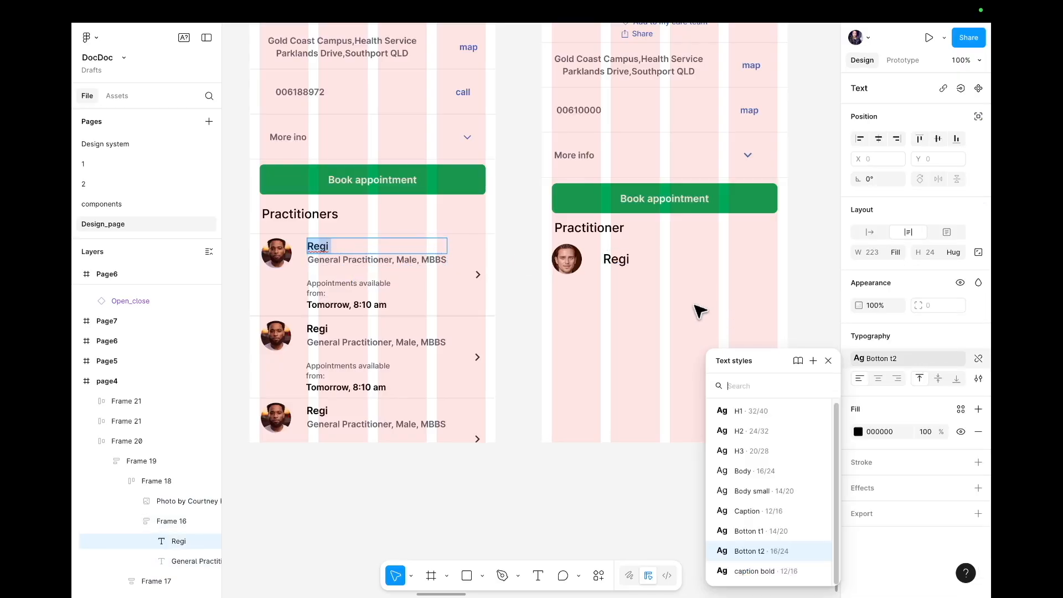
double_click(616, 259)
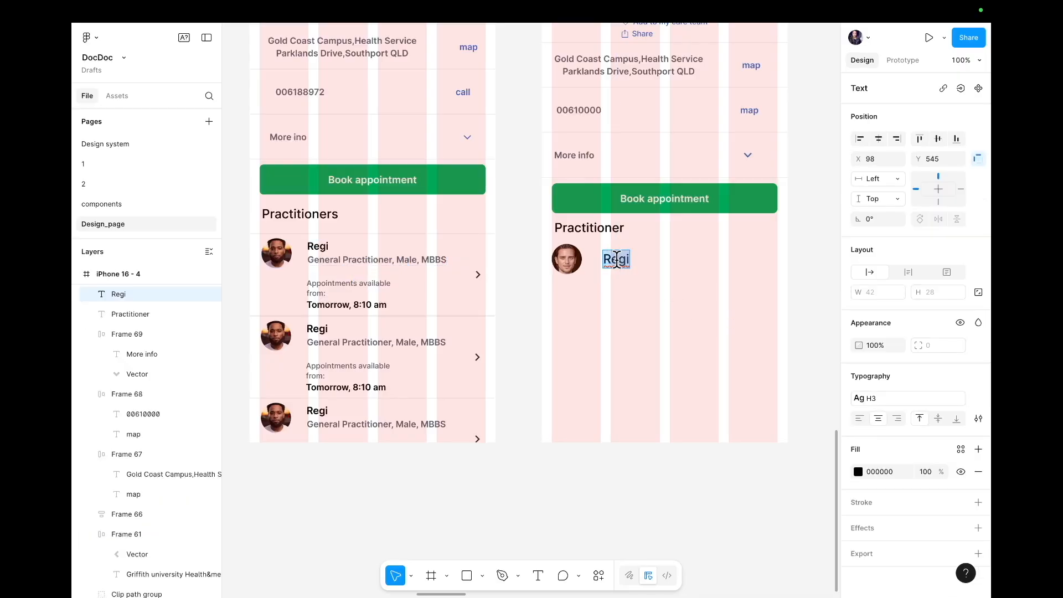
click(890, 398)
click(775, 562)
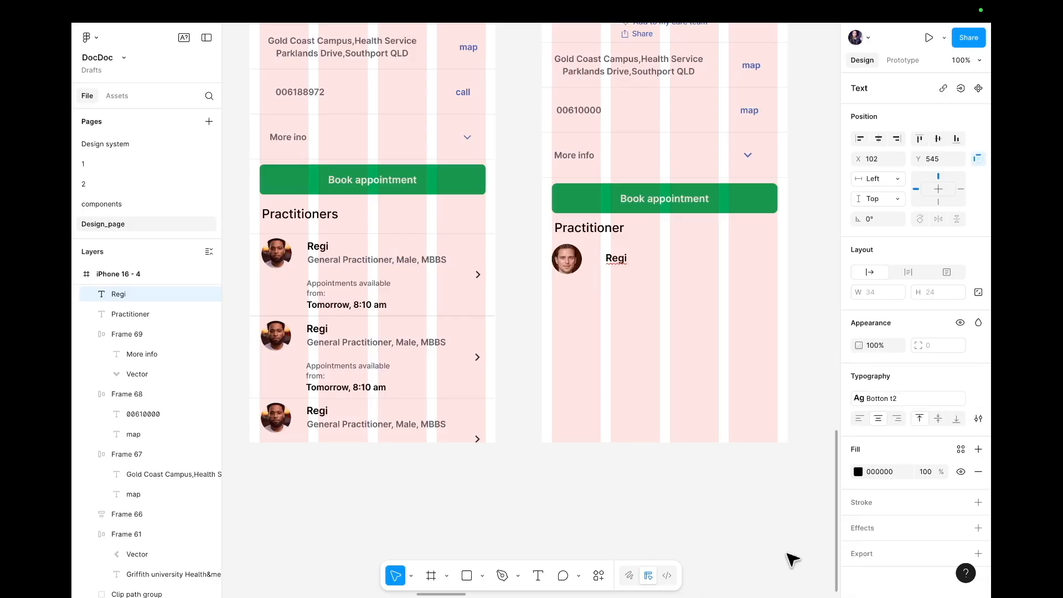
key(Escape)
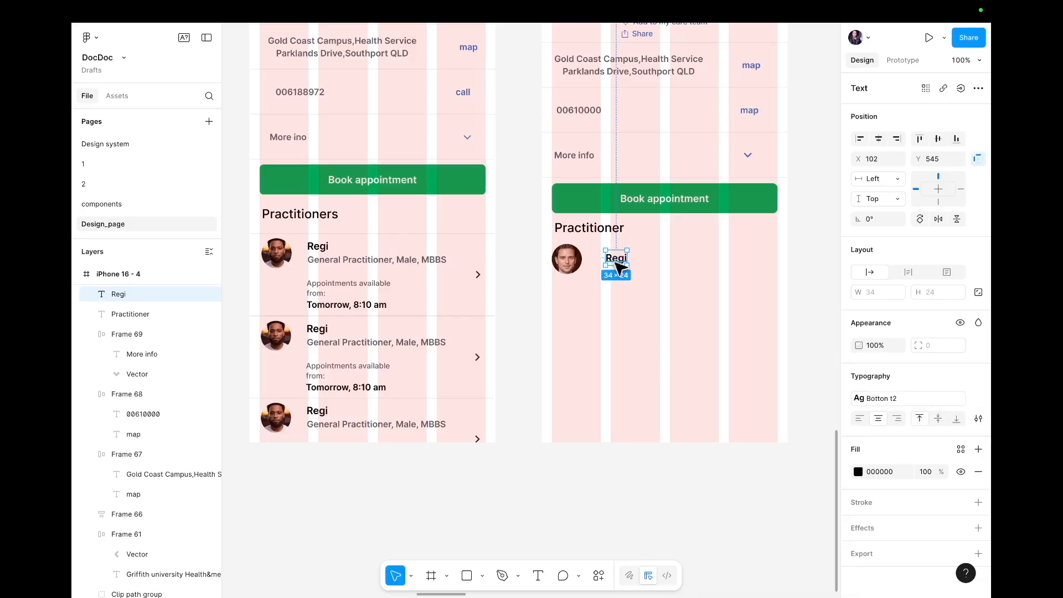
- Move the practitioner name closer to the portrait photo, to X 94 and Y 540
click(636, 311)
click(620, 264)
drag(615, 259, 611, 257)
click(629, 289)
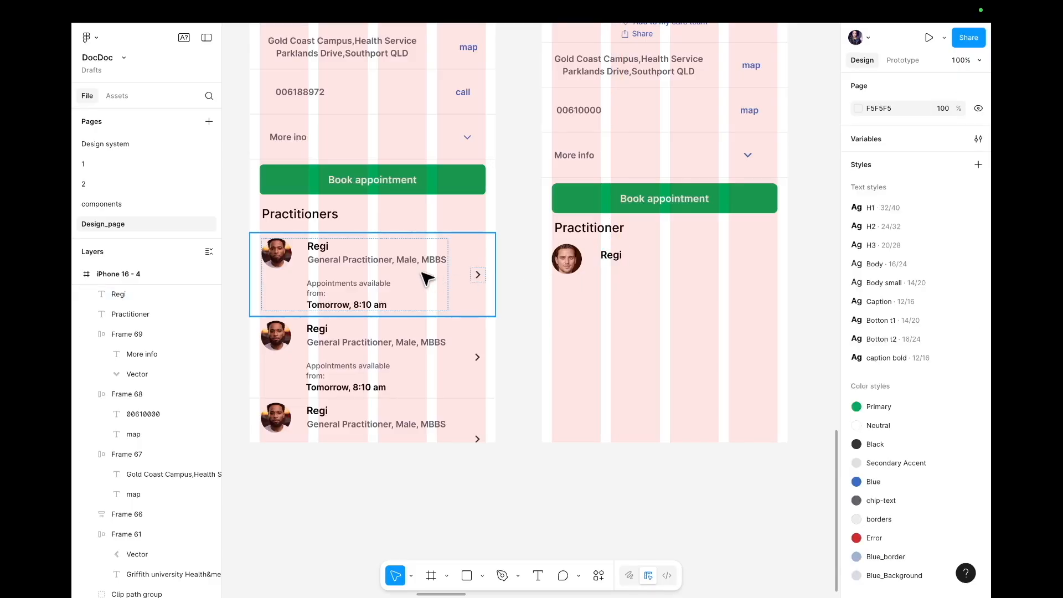
- Duplicate the practitioner name directly beneath itself, change the copy to "General Practitioner", and left-align it with the name at X 94
click(617, 259)
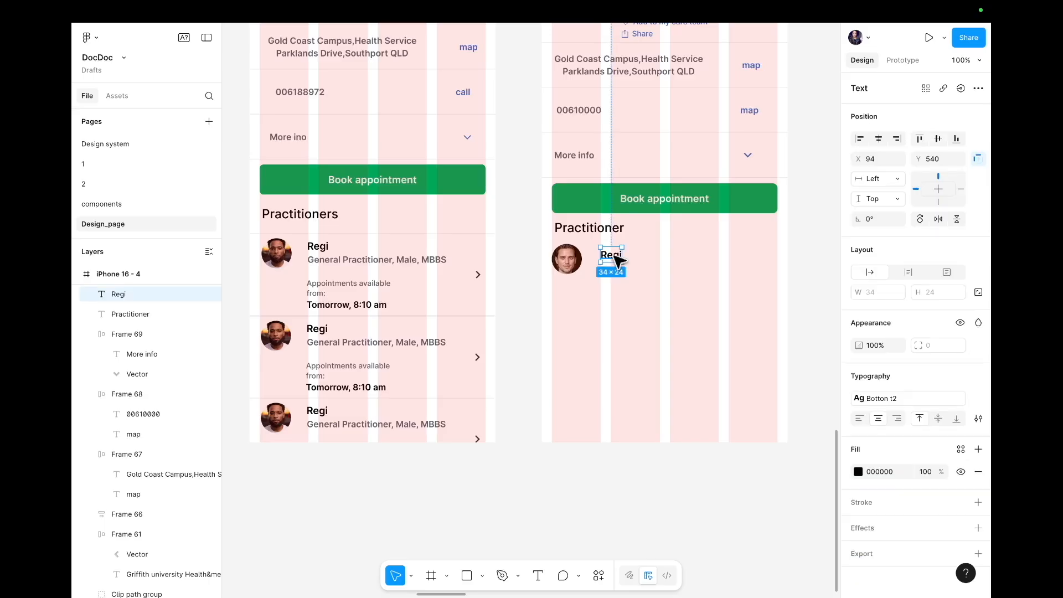
drag(615, 255, 616, 267)
double_click(615, 270)
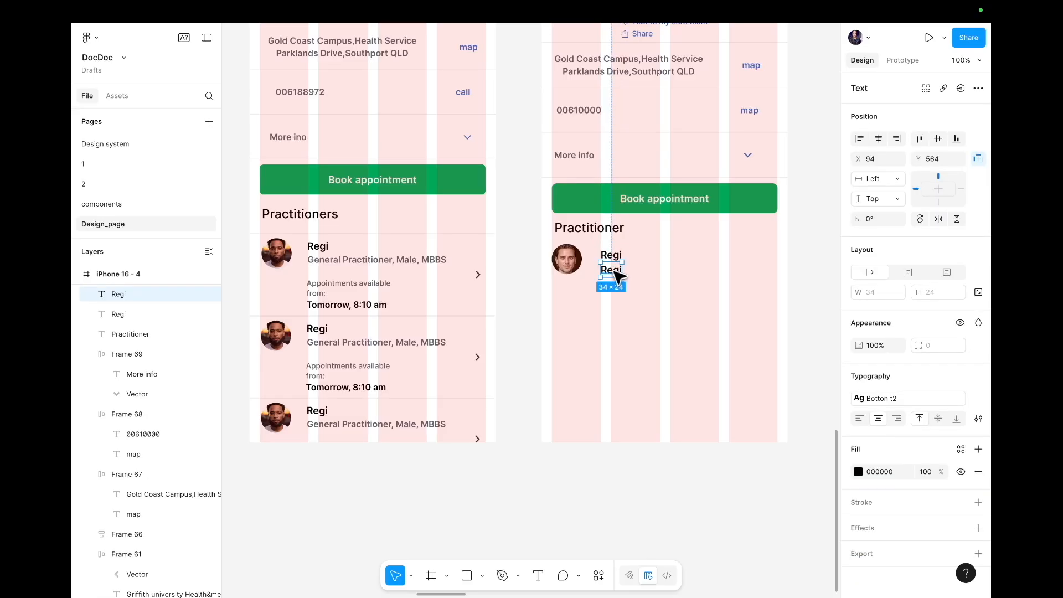
text(G)
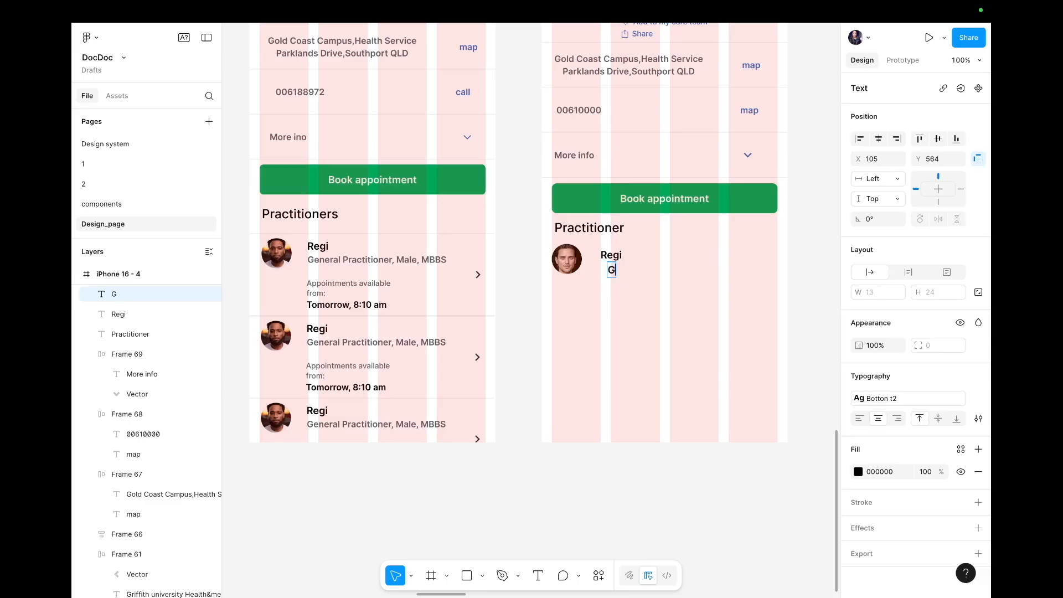
text(eneral P)
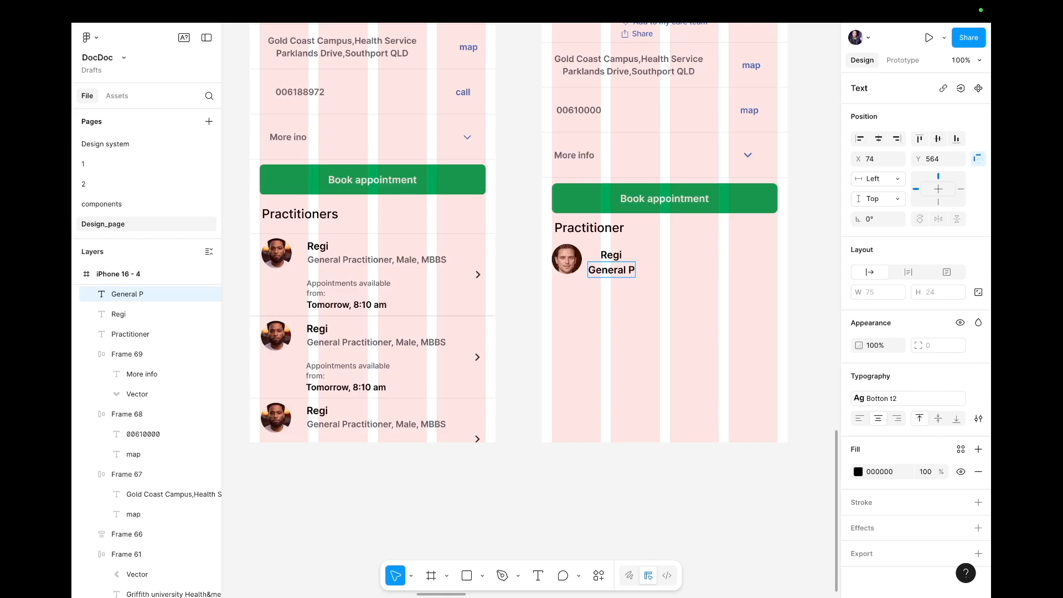
text(ractitioner)
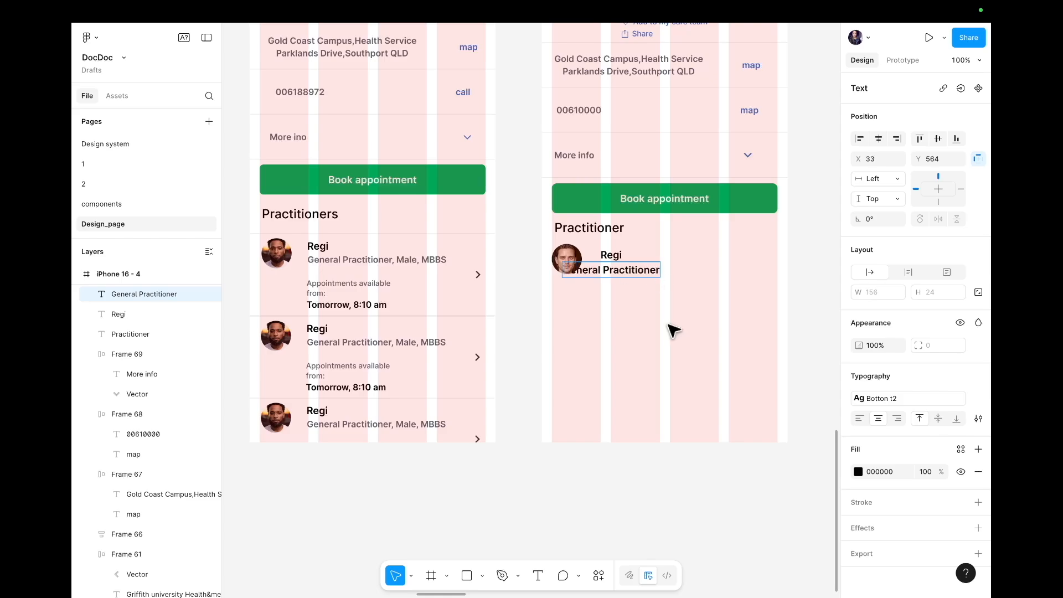
key(Escape)
drag(644, 271, 671, 271)
- Apply the chip-text color style to the "General Practitioner" line
double_click(670, 271)
key(super+a)
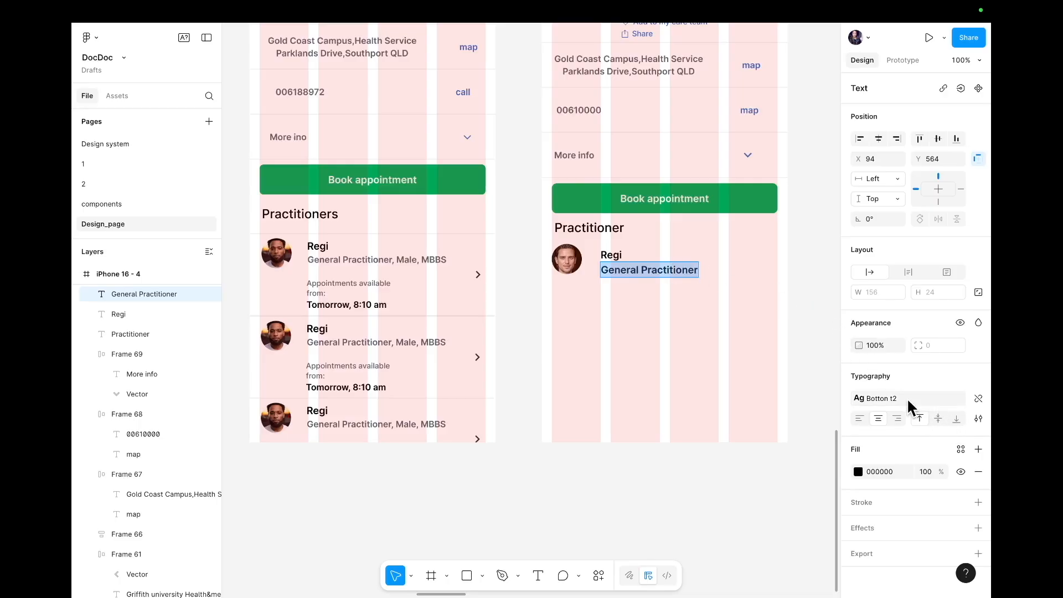
click(857, 471)
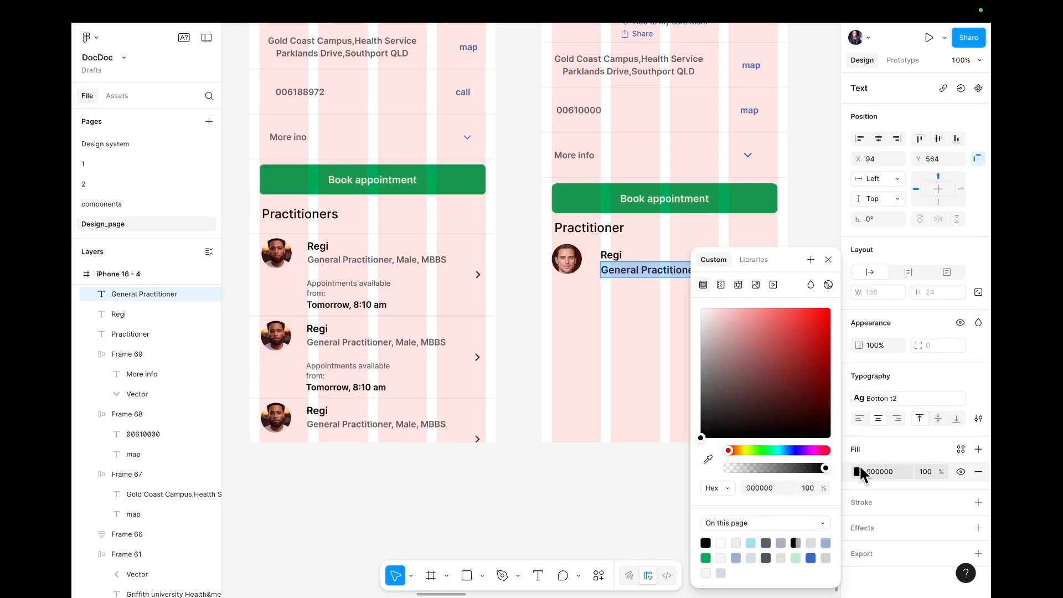
click(751, 260)
click(736, 435)
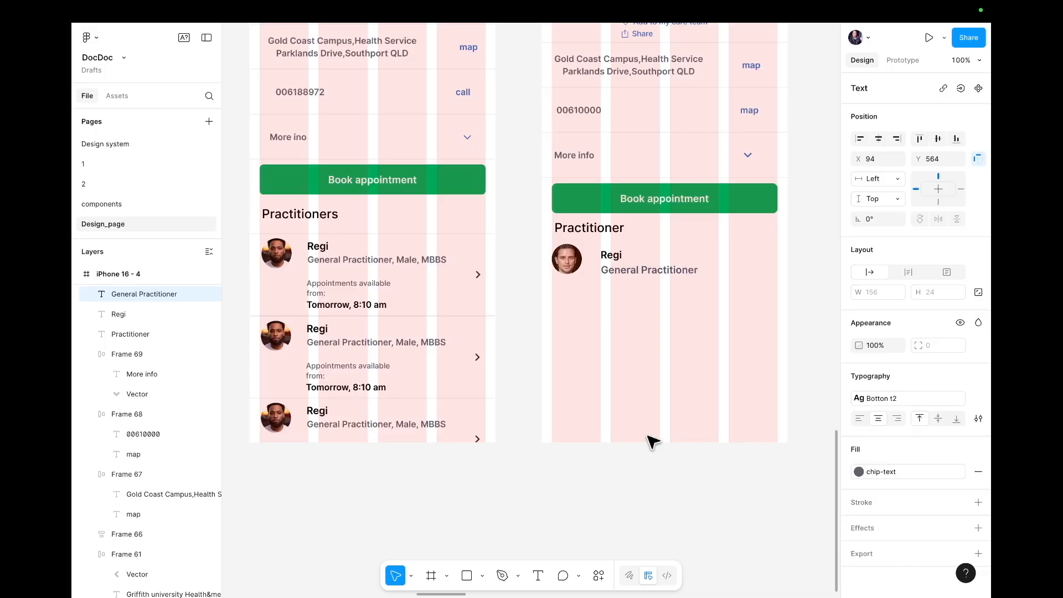
click(663, 318)
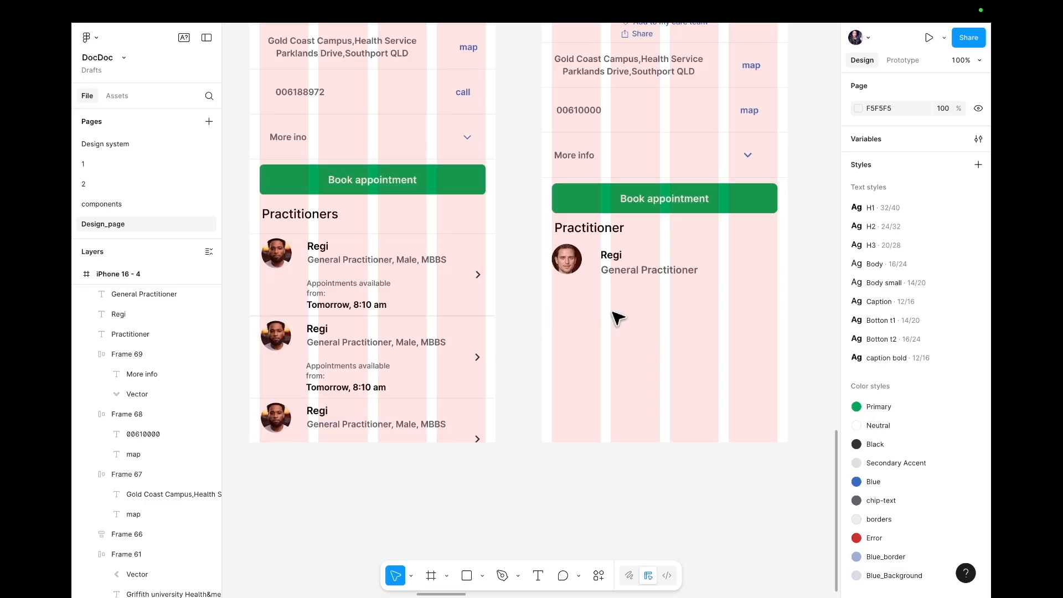
- Duplicate the "General Practitioner" line below at Y 605 and change the copy's text to "Appointment available"
click(629, 280)
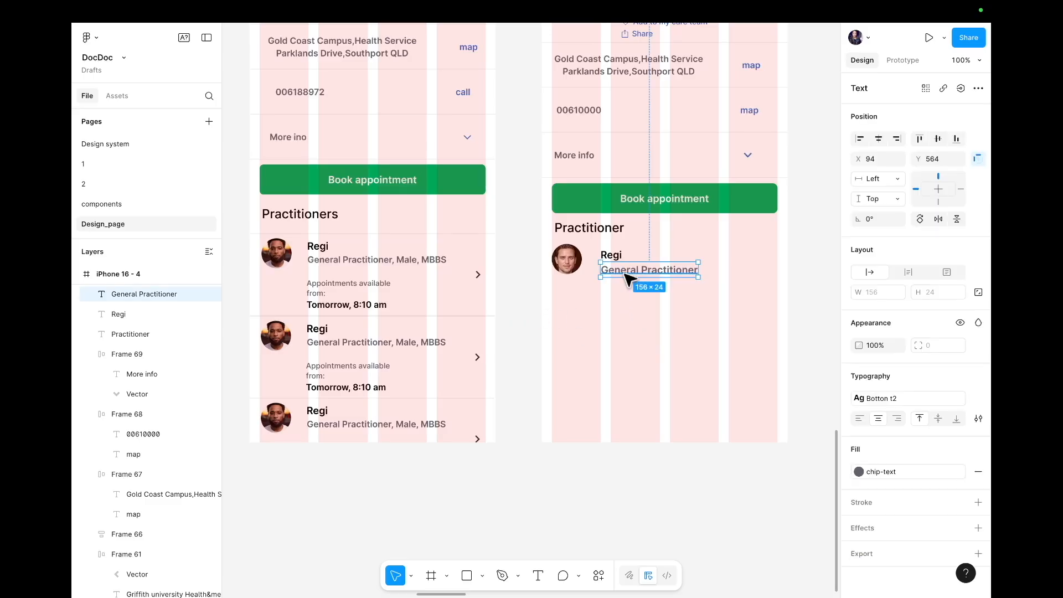
drag(625, 273, 628, 297)
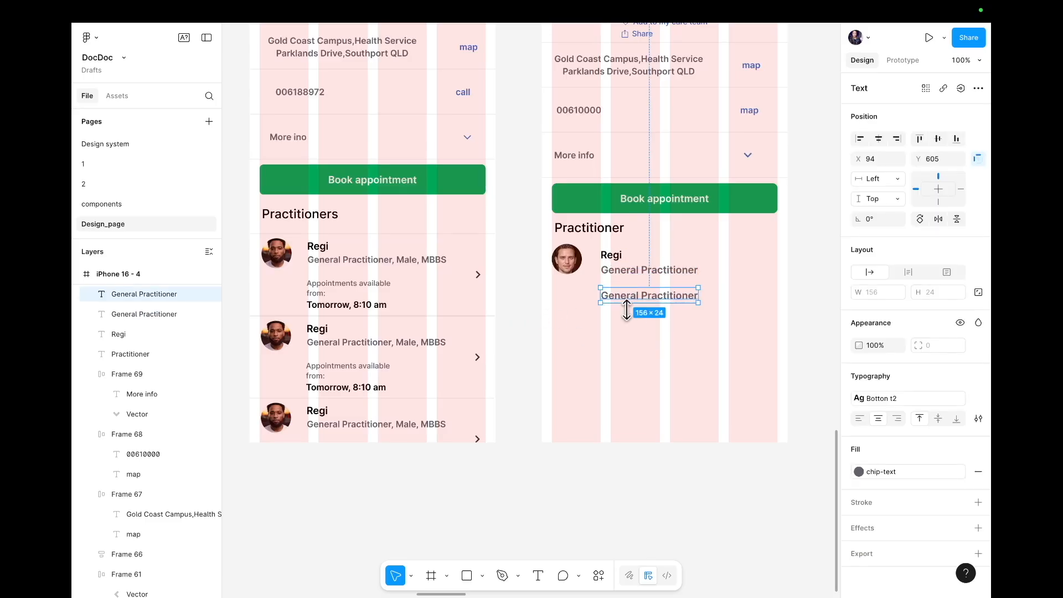
double_click(637, 295)
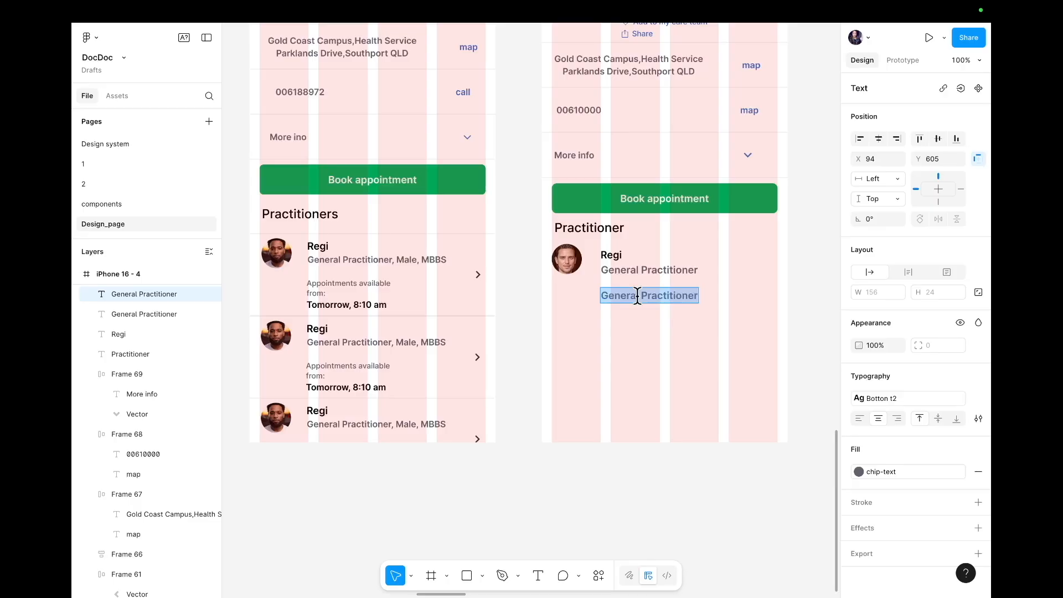
text(Appoi)
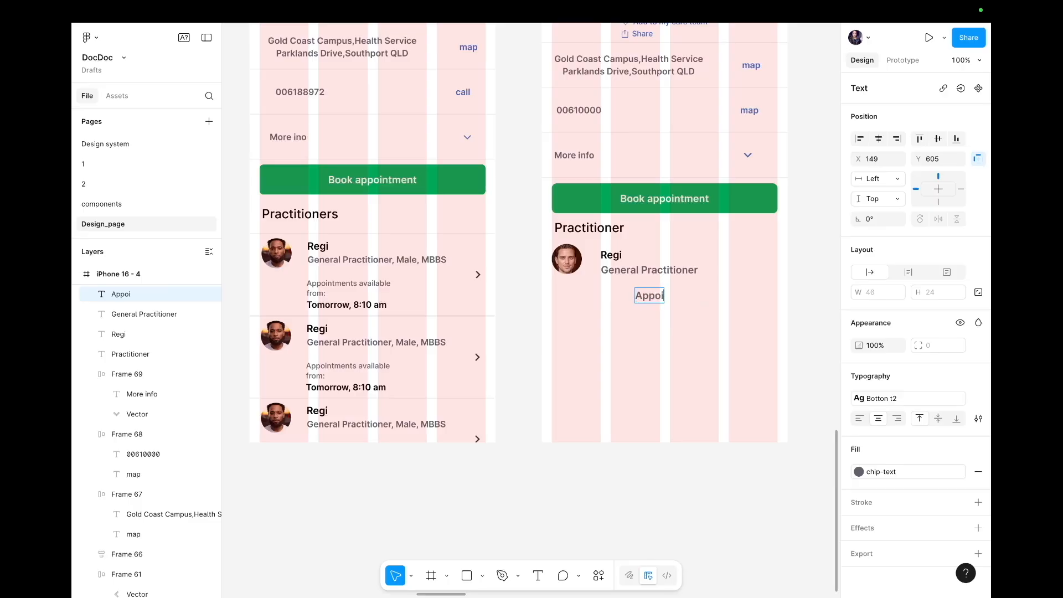
text(ntme)
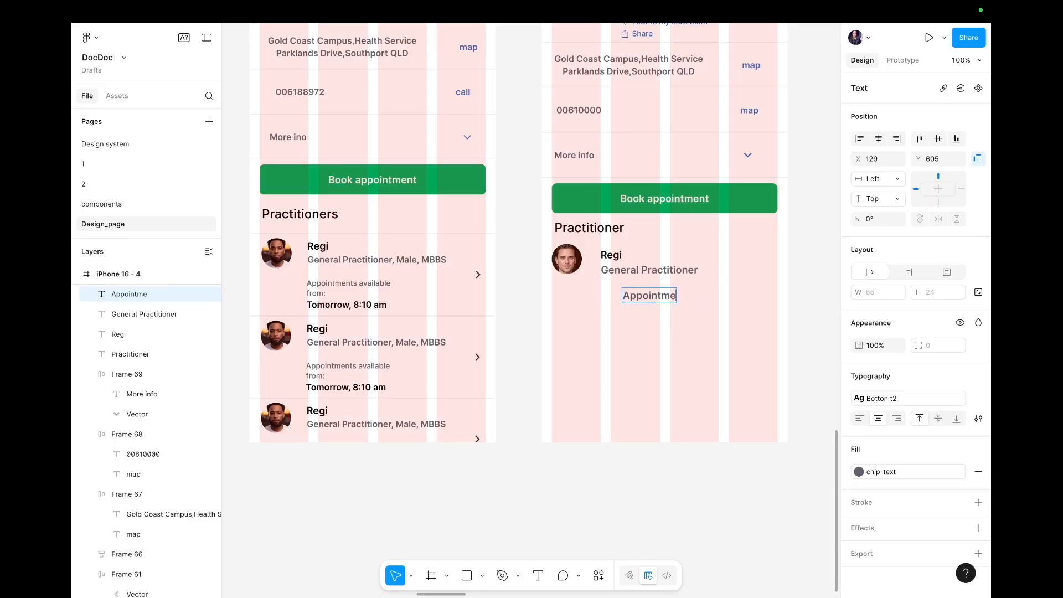
text(nt available)
key(Escape)
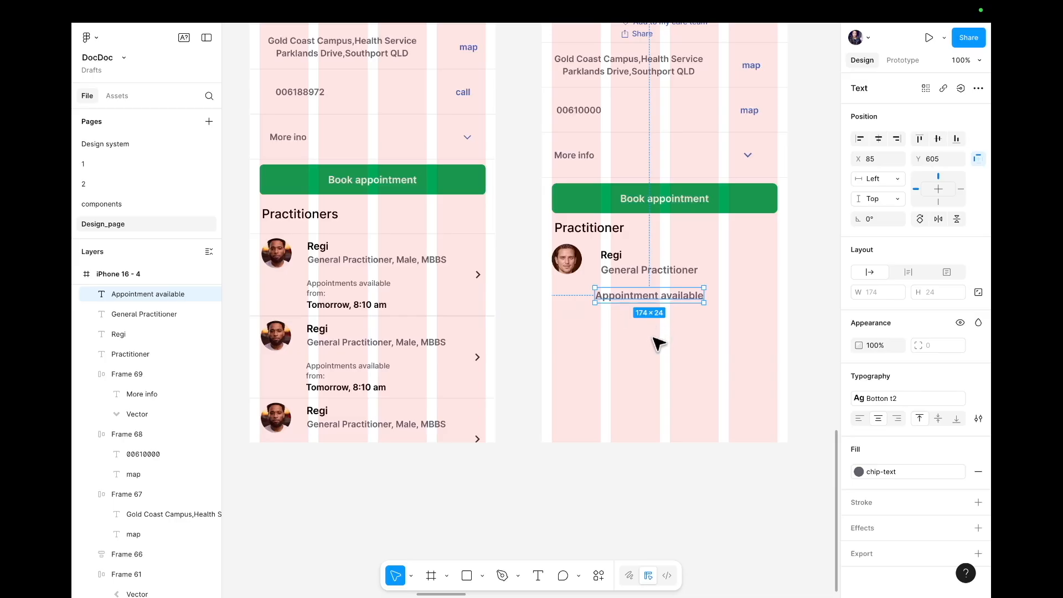
- Apply the Caption text style to "Appointment available" and left-align it with the lines above at X 94
double_click(653, 298)
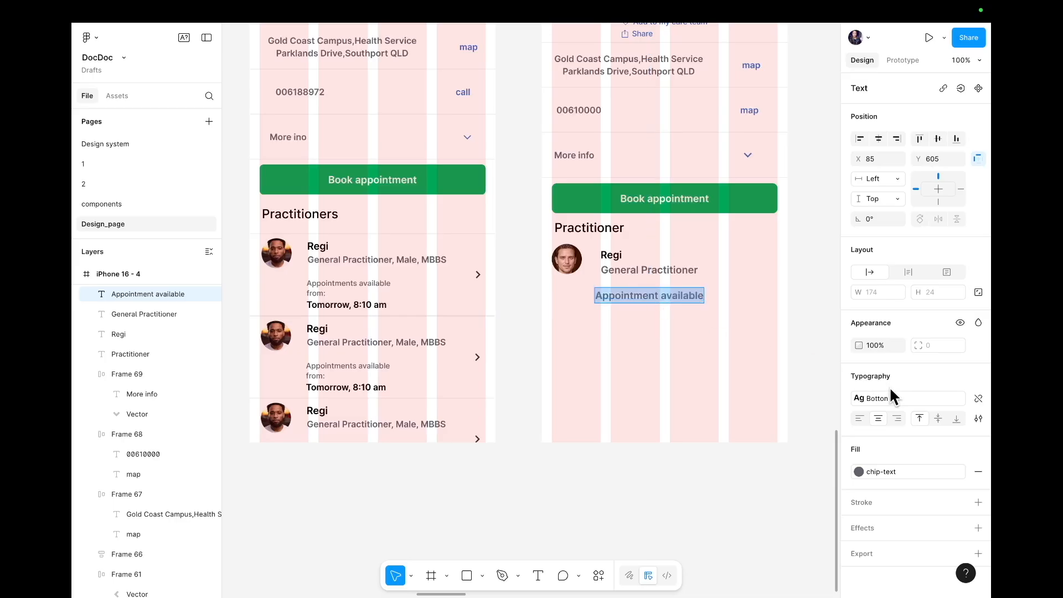
click(903, 397)
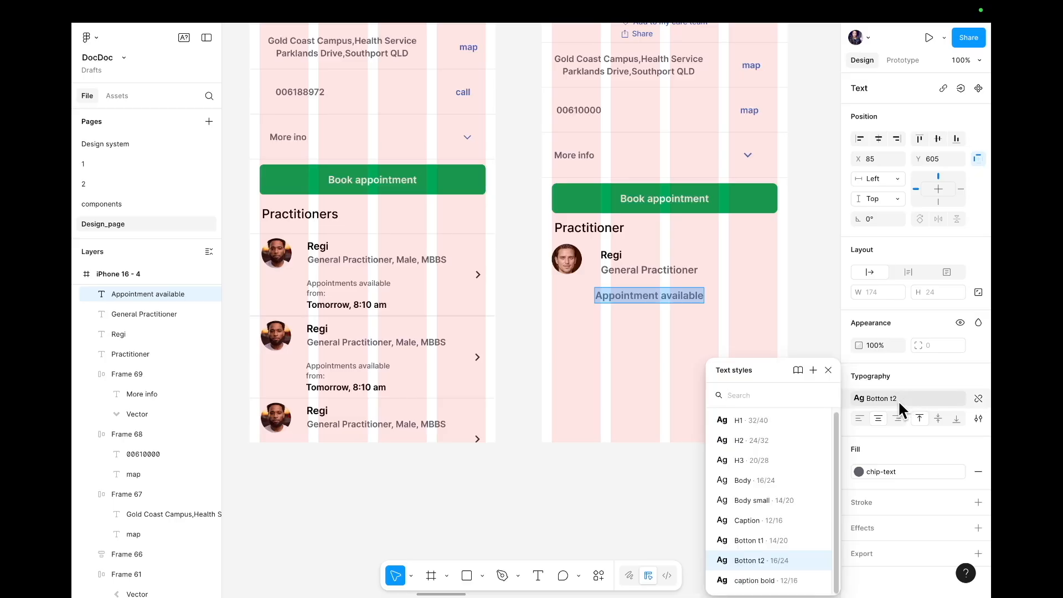
click(759, 520)
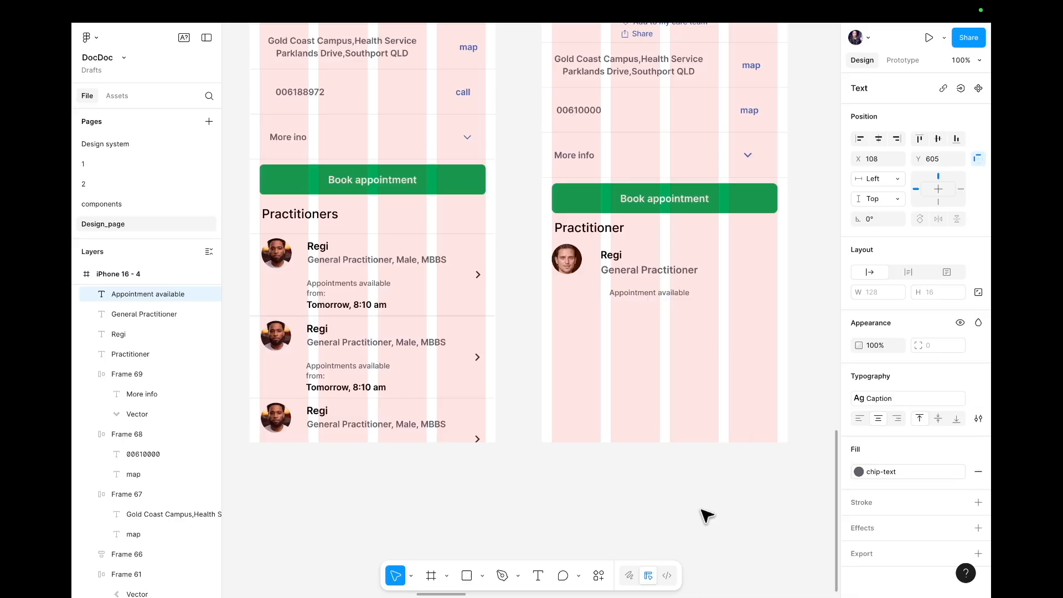
drag(627, 302, 619, 302)
click(648, 338)
click(670, 294)
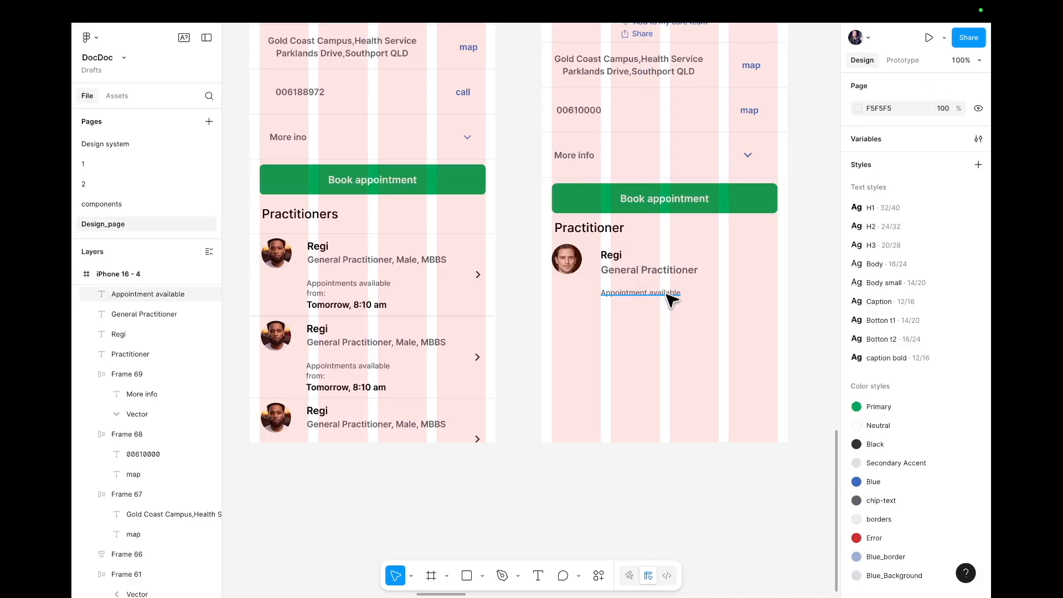
click(861, 400)
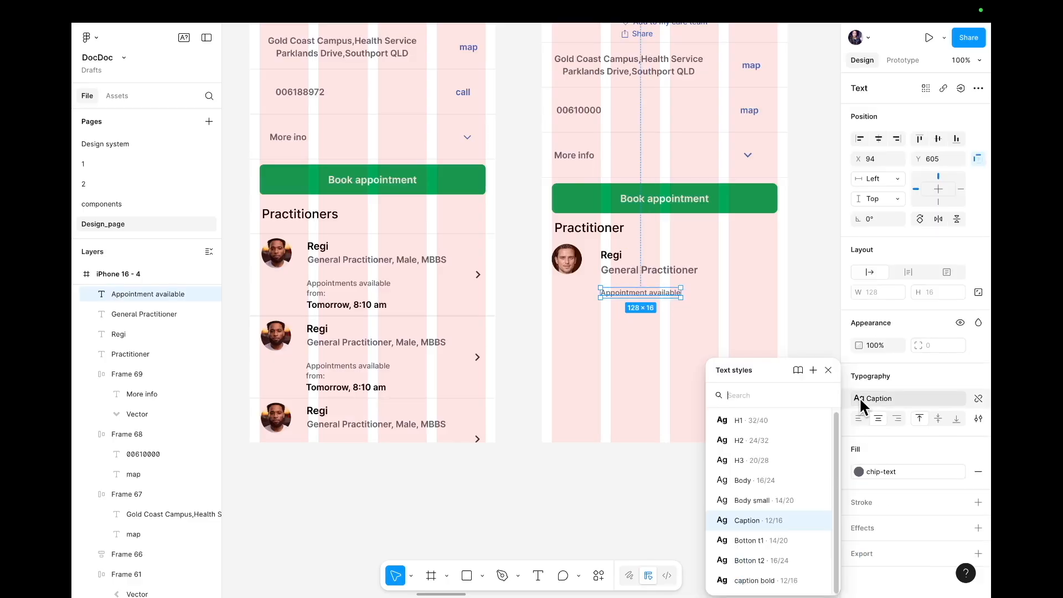
click(795, 338)
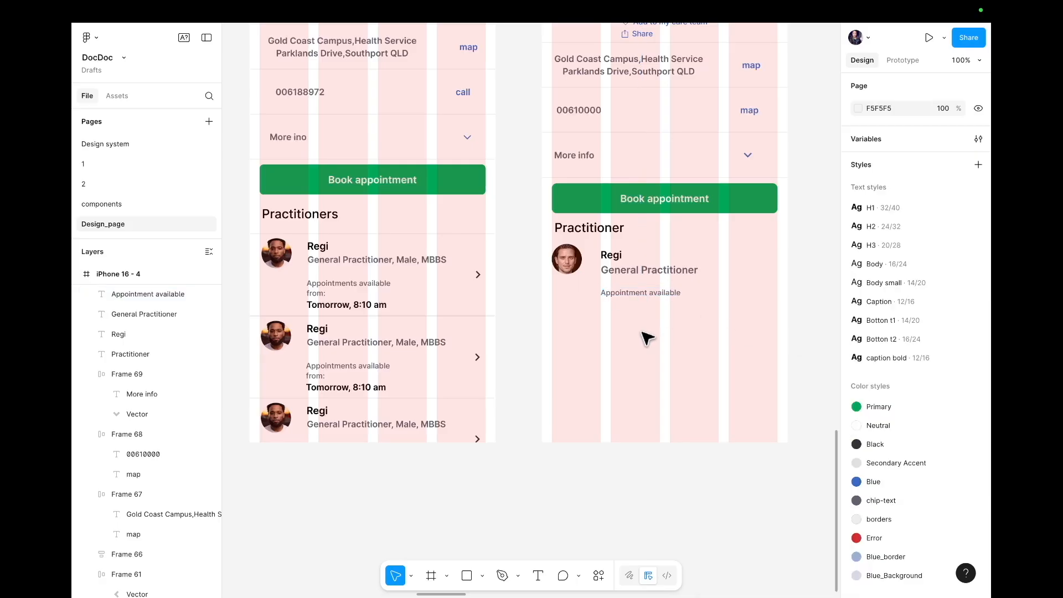
- Duplicate the "Appointment available" caption directly beneath at Y 621 and change the copy's text to "from:"
click(625, 299)
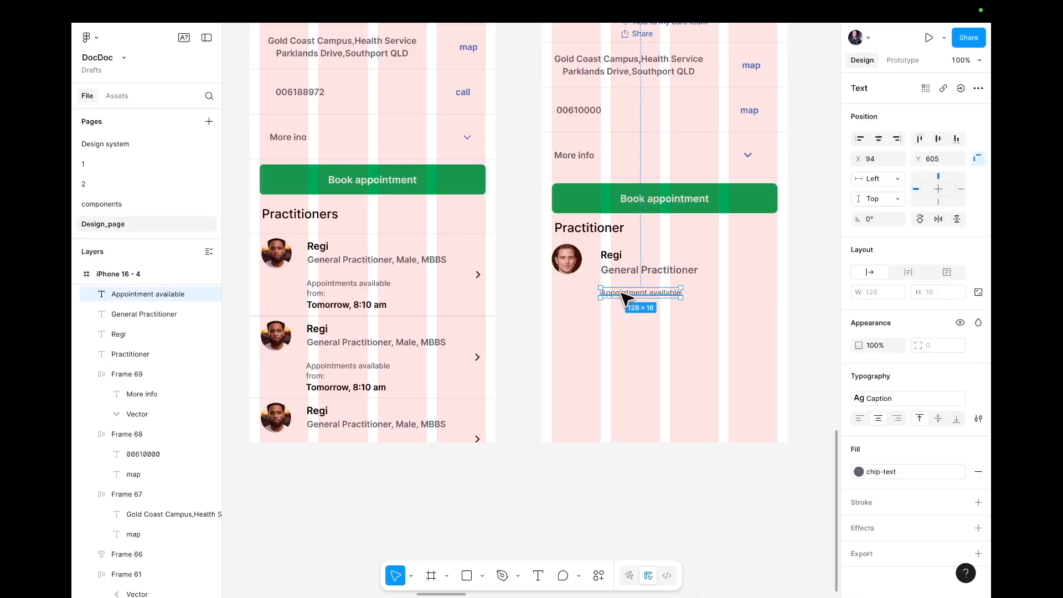
mouse_move(625, 299)
mouse_down()
mouse_move(626, 313)
mouse_move(621, 303)
mouse_up()
double_click(621, 303)
text(from:)
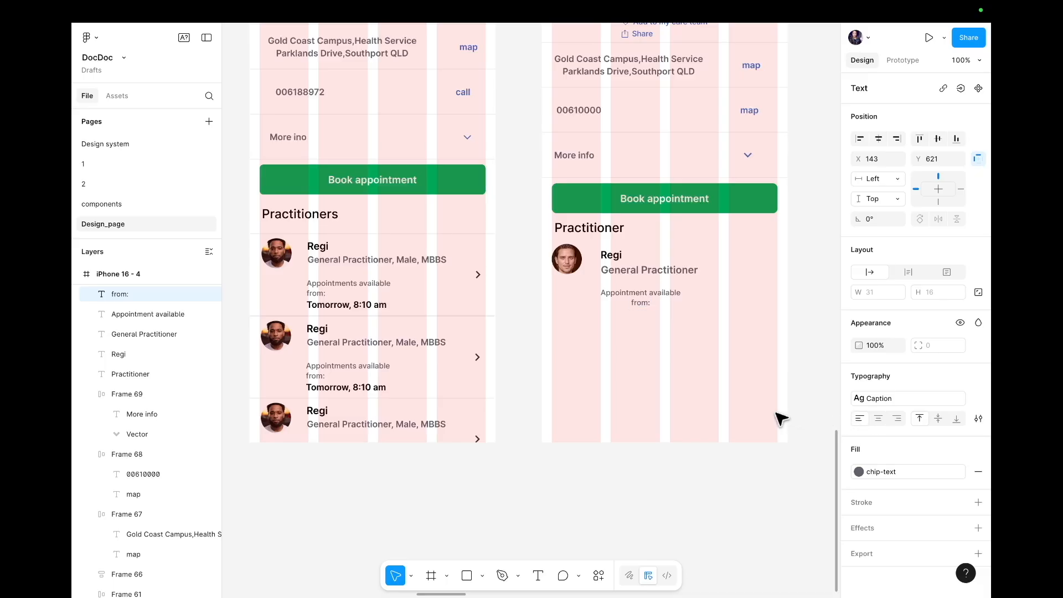
- Move the "from:" text under the start of "Appointment available" on the iPhone 16 - 4 screen, aligning it at X 94
click(639, 306)
drag(642, 308, 611, 311)
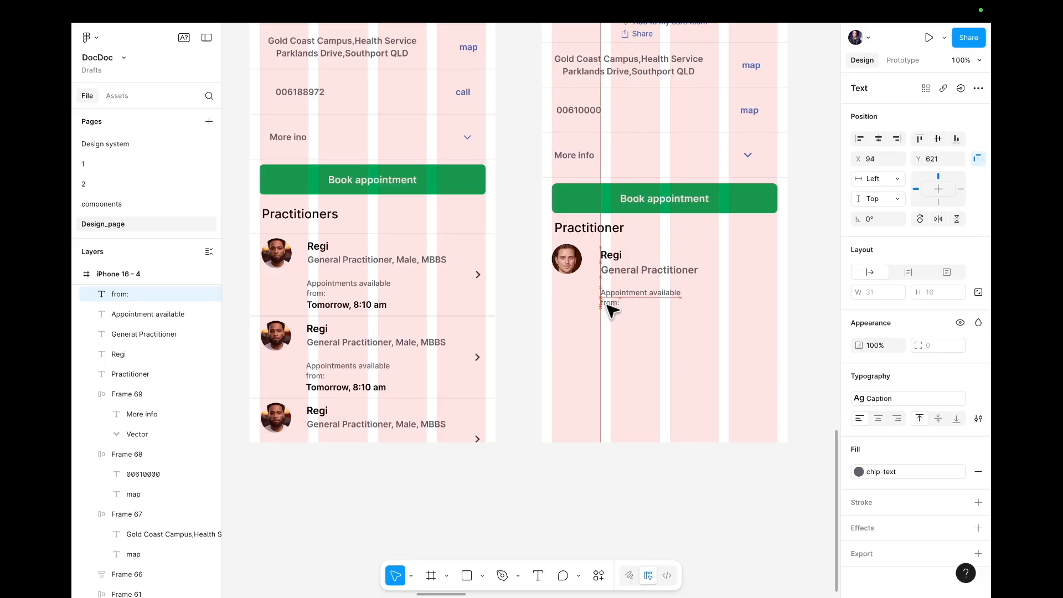
click(641, 349)
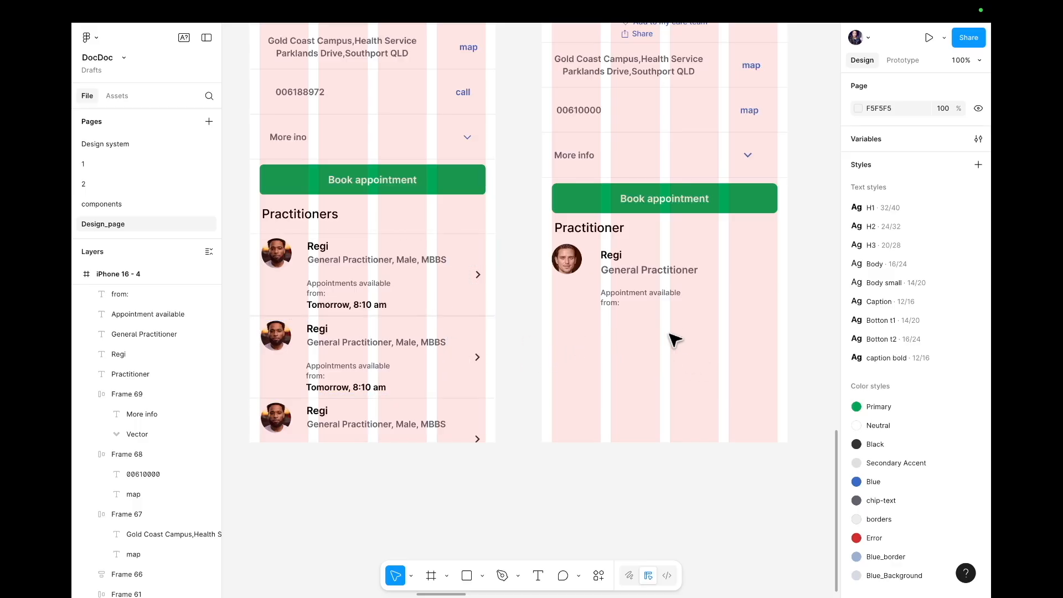
- Duplicate the practitioner's name text and place the copy directly below "from:" on the iPhone 16 - 4 screen
double_click(614, 261)
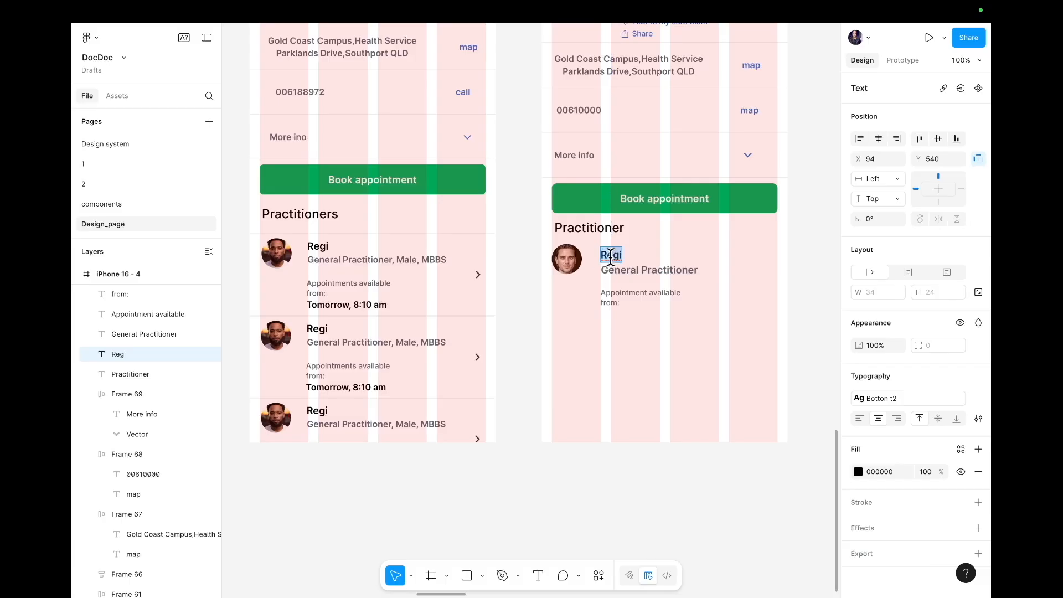
click(642, 267)
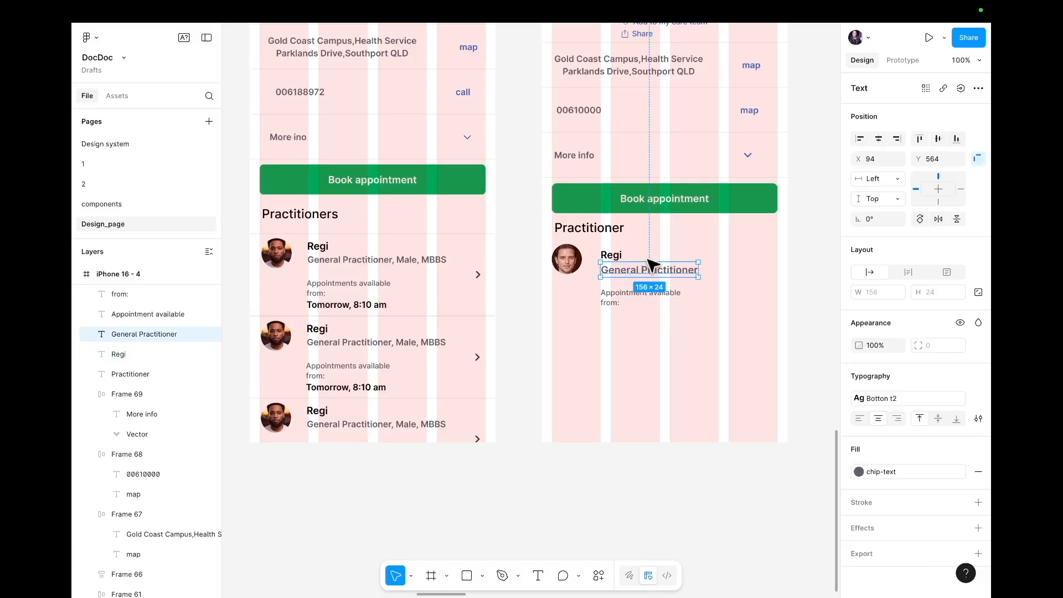
double_click(614, 255)
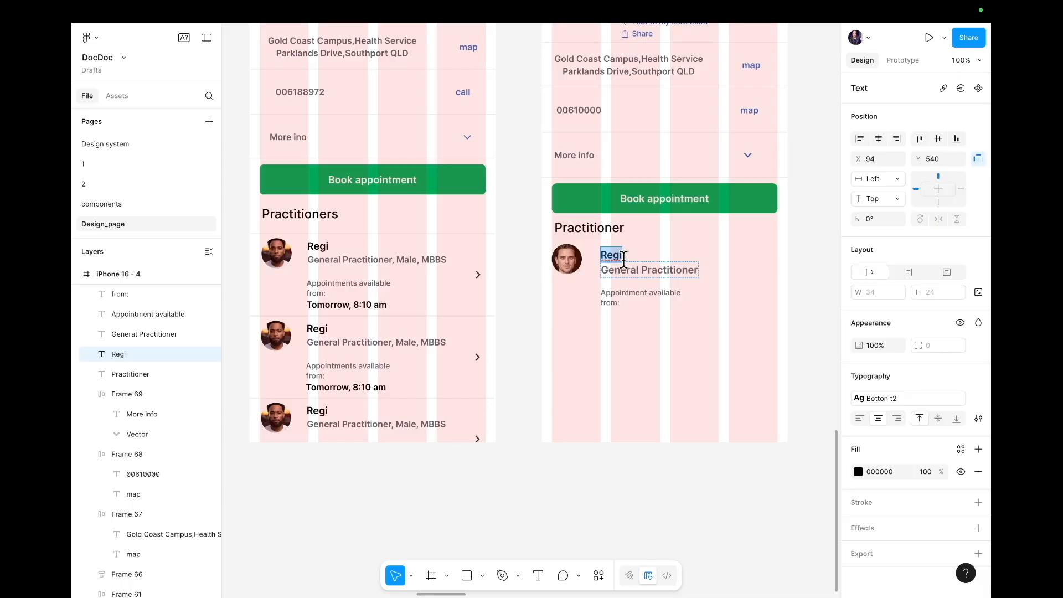
key(Escape)
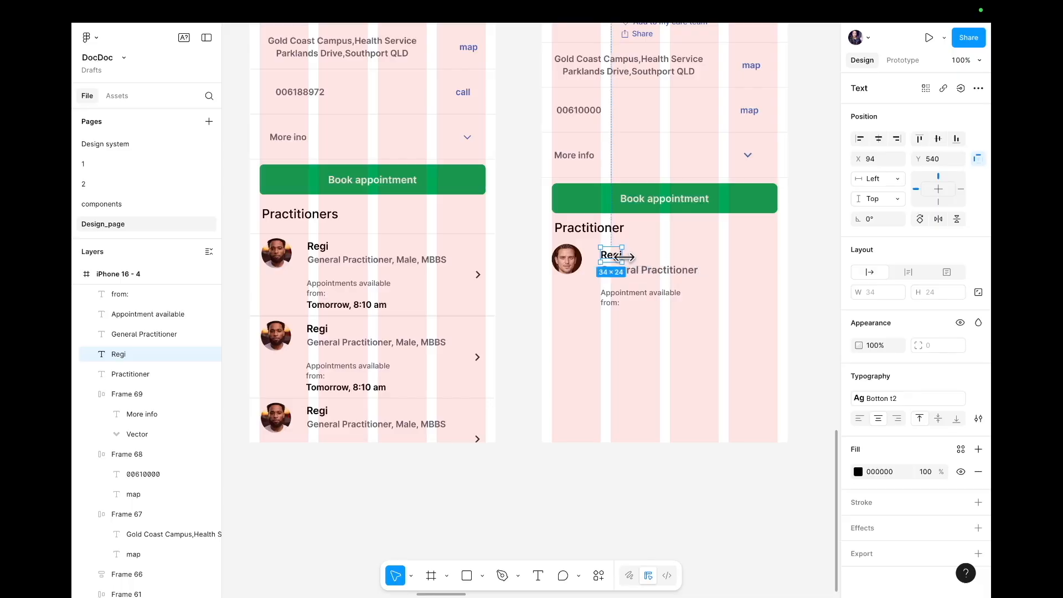
drag(616, 256, 615, 311)
- Change the duplicated name text to "Tomorrow, 8:10 am" and align its left edge with the appointment text above
double_click(613, 314)
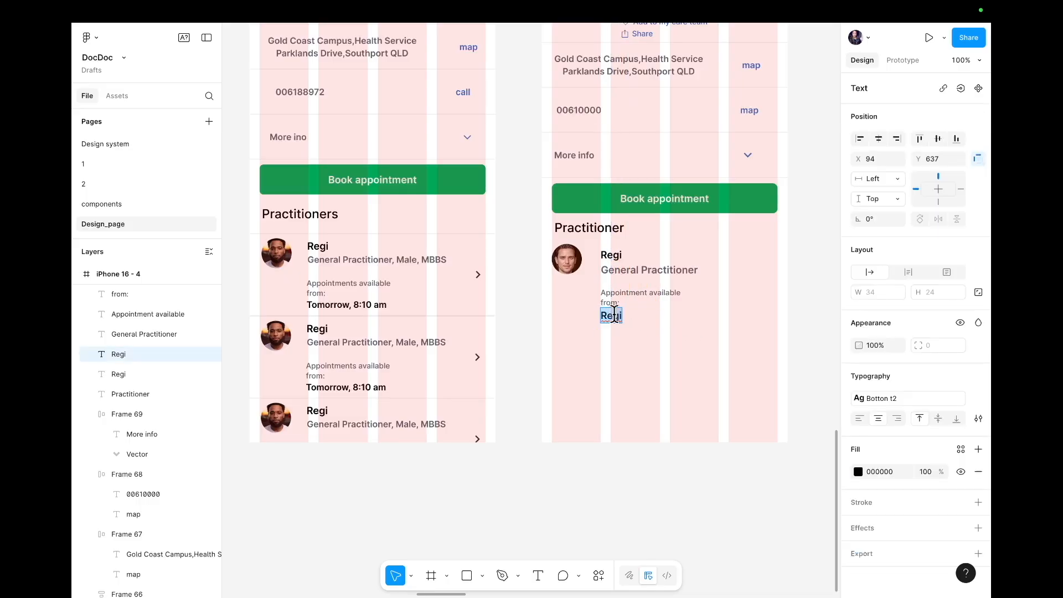
text(Tomorrow)
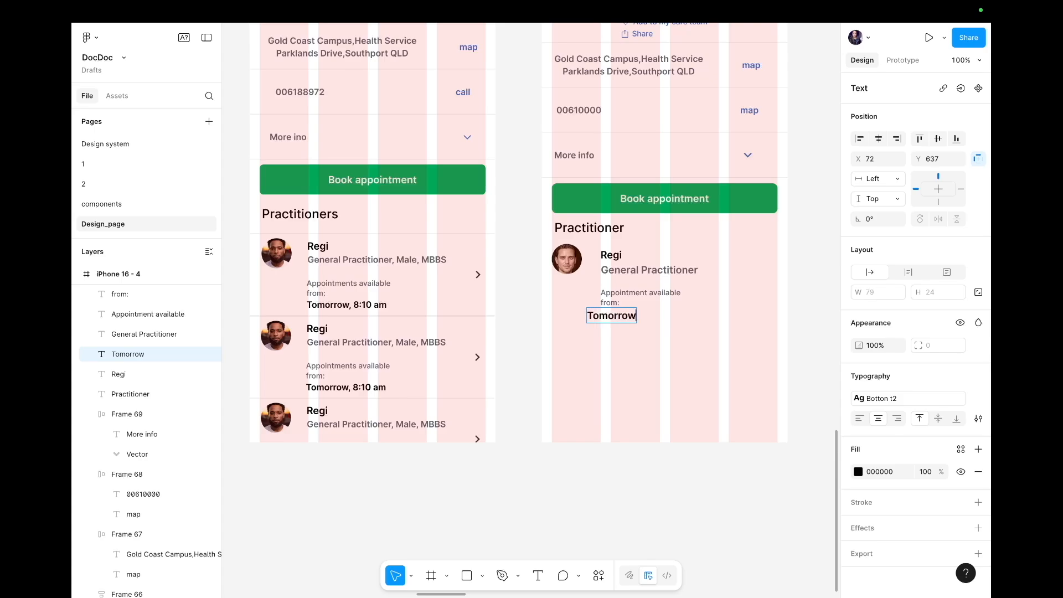
text(.)
key(BackSpace)
text(, 8:10)
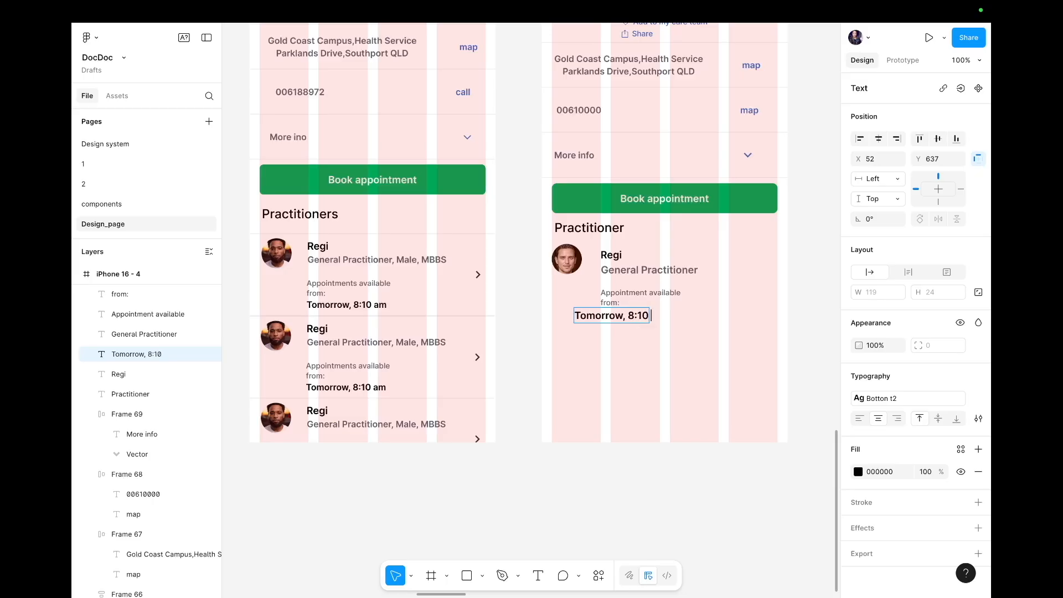
text( am)
key(Escape)
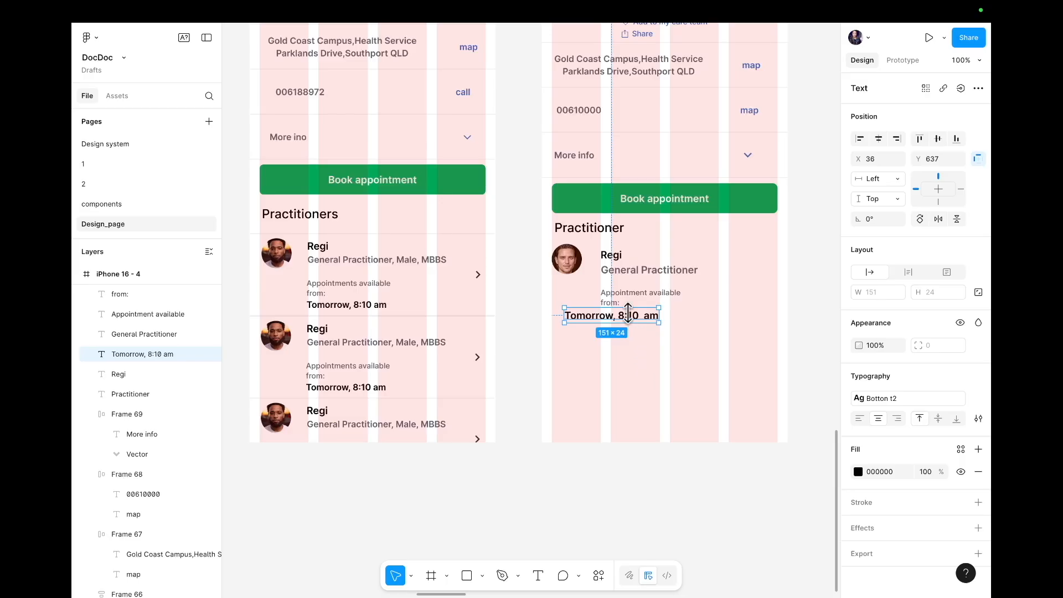
drag(628, 319, 655, 316)
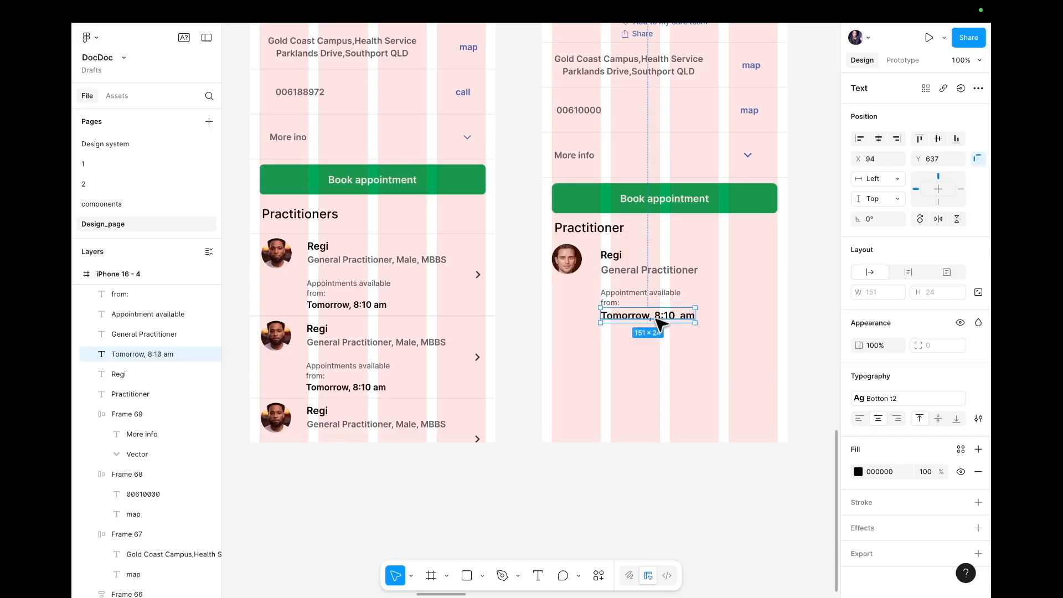
- Apply the Botton t1 text style used on page4 to the new "Tomorrow, 8:10 am" text and realign it under "from:"
click(415, 311)
double_click(365, 306)
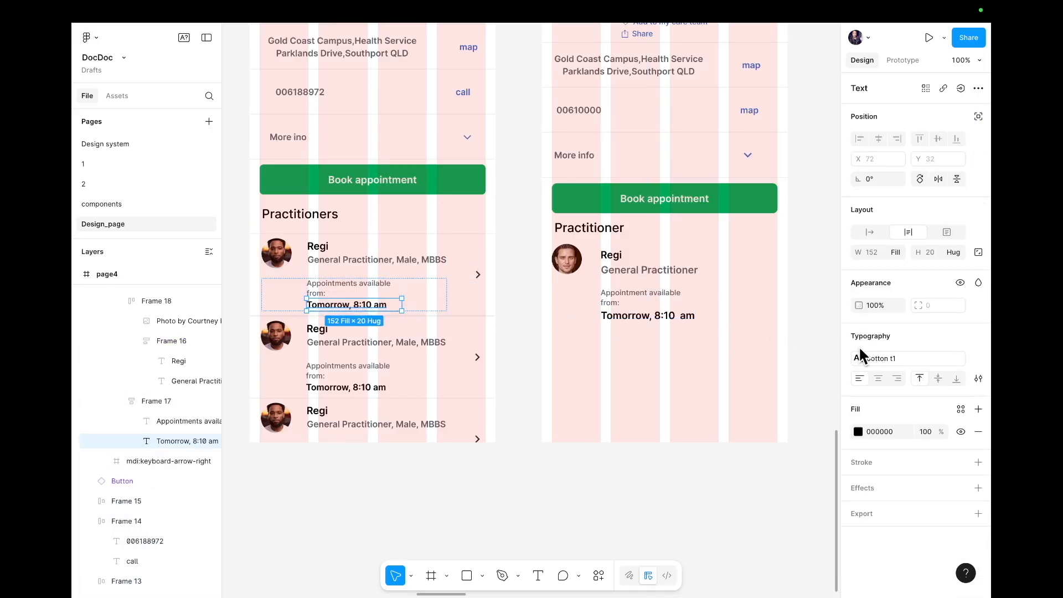
click(884, 358)
click(639, 335)
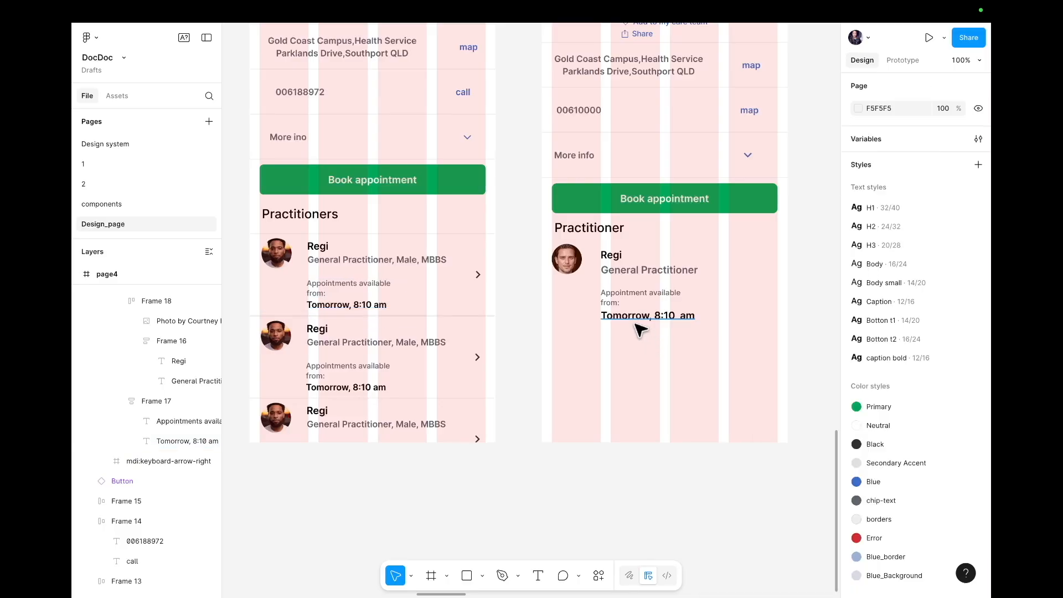
click(642, 316)
double_click(641, 320)
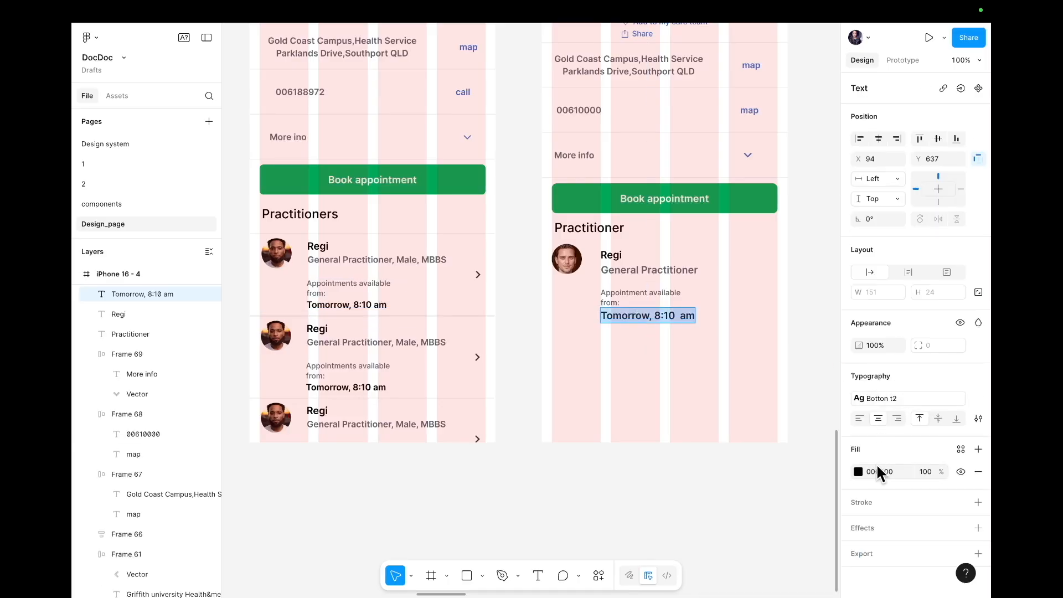
click(894, 398)
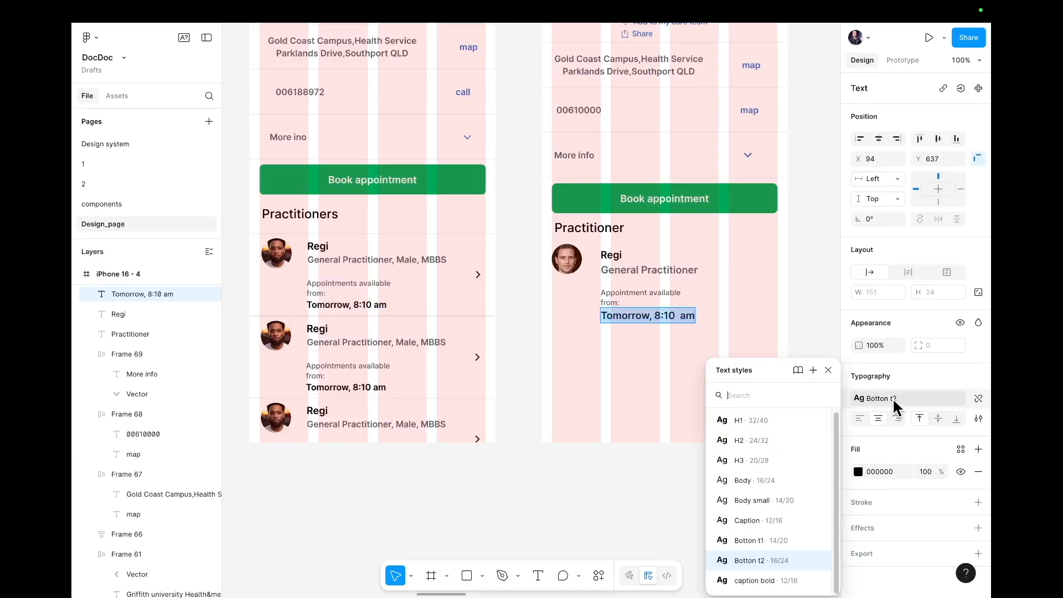
click(765, 539)
drag(629, 318, 622, 320)
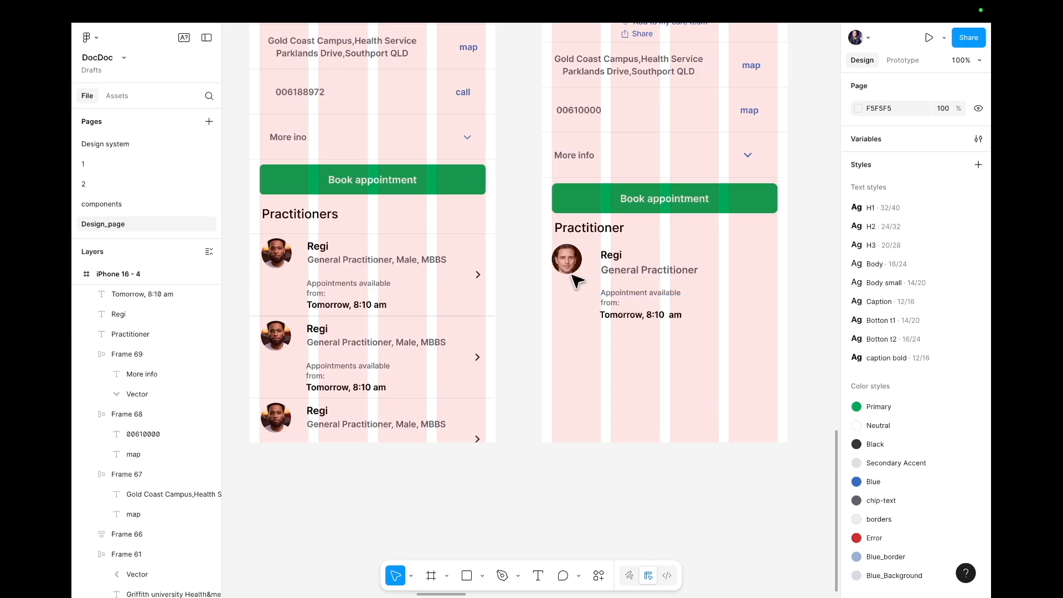
- Copy the header's back arrow on the iPhone 16 - 4 screen to the empty area beside the "Tomorrow, 8:10 am" text
scroll(761, 249, up, 5)
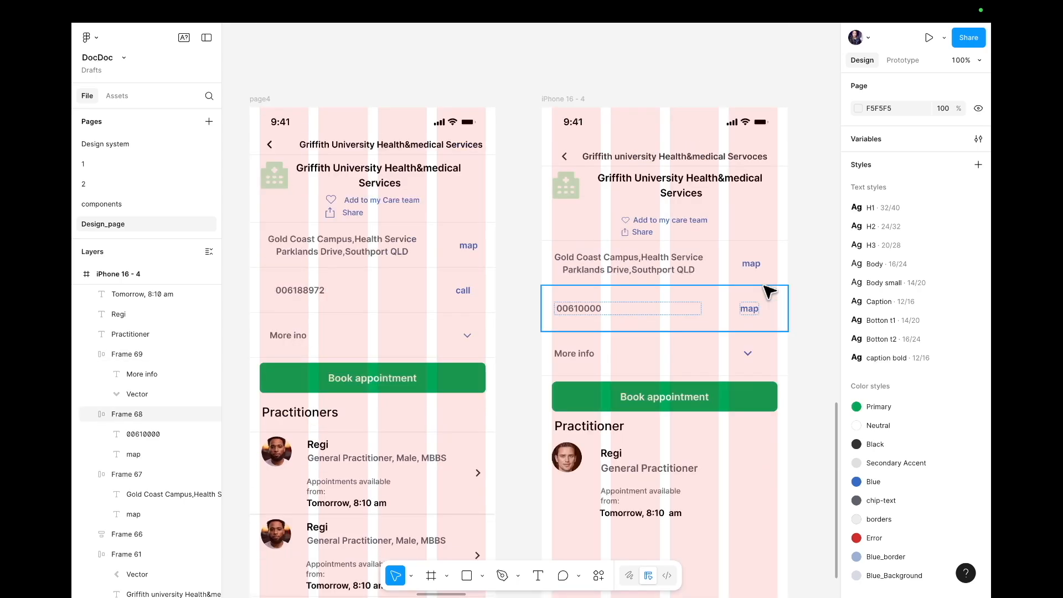
click(564, 161)
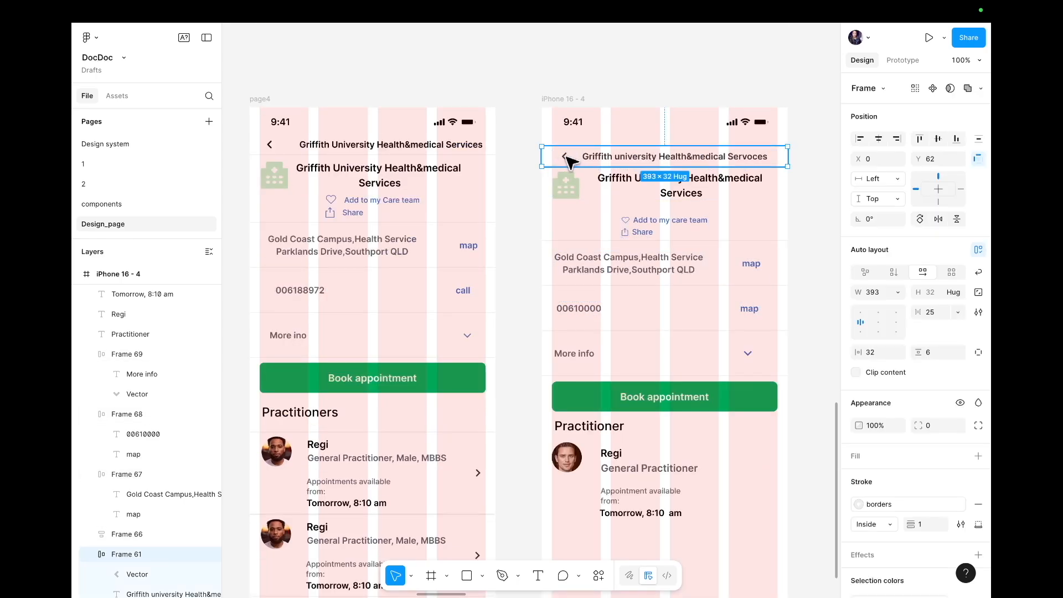
click(565, 158)
drag(565, 158, 765, 519)
click(781, 524)
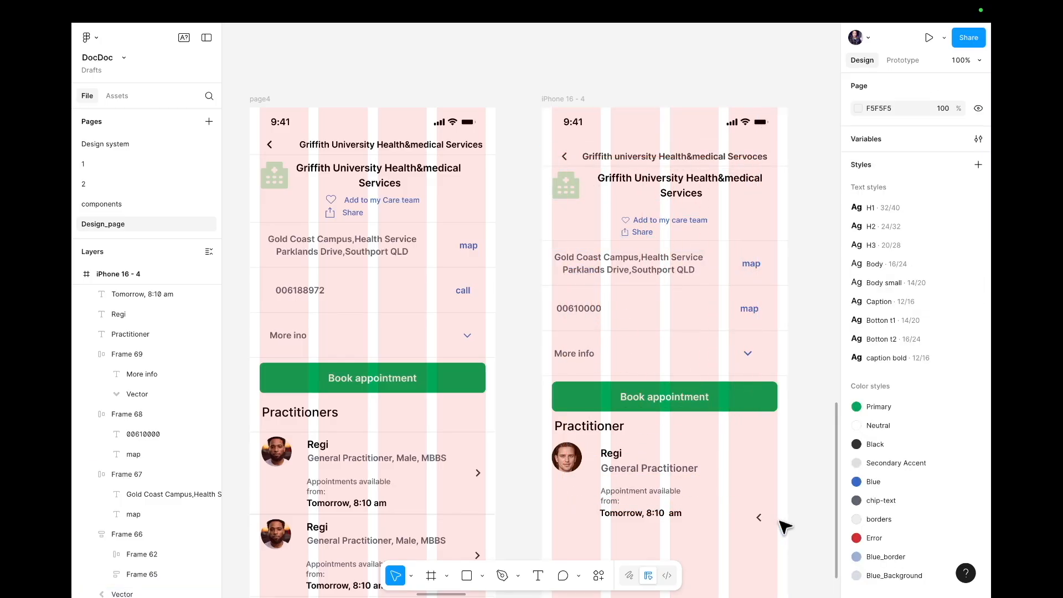
- Rotate the copied arrow by about 179° so it points right and place it at the practitioner entry's right edge
scroll(781, 526, down, 3)
drag(740, 398, 723, 341)
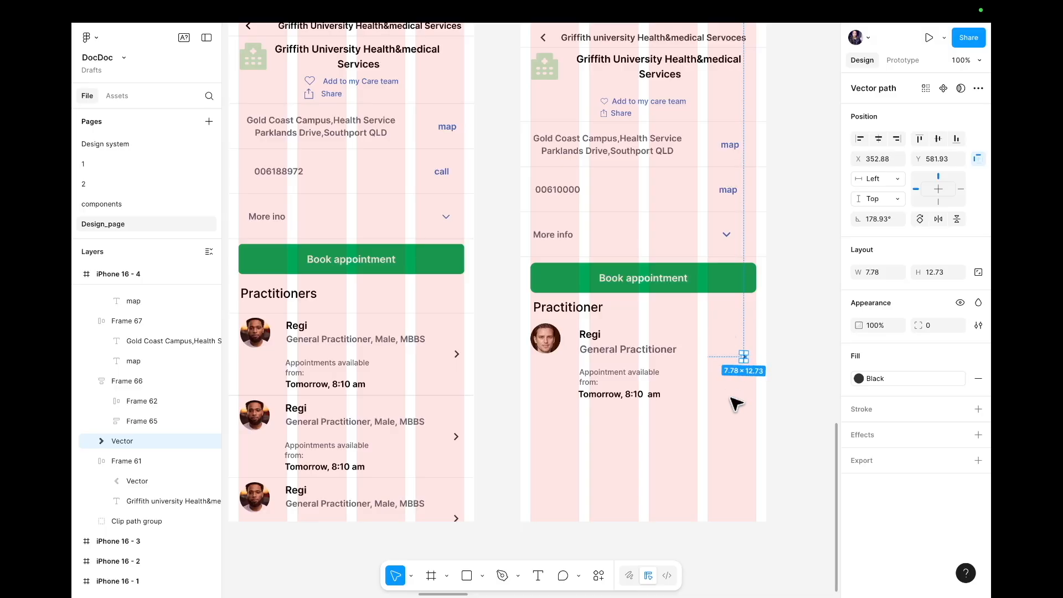
click(742, 426)
- Fine-tune the copied arrow's rotation to -179.31°
scroll(742, 427, up, 5)
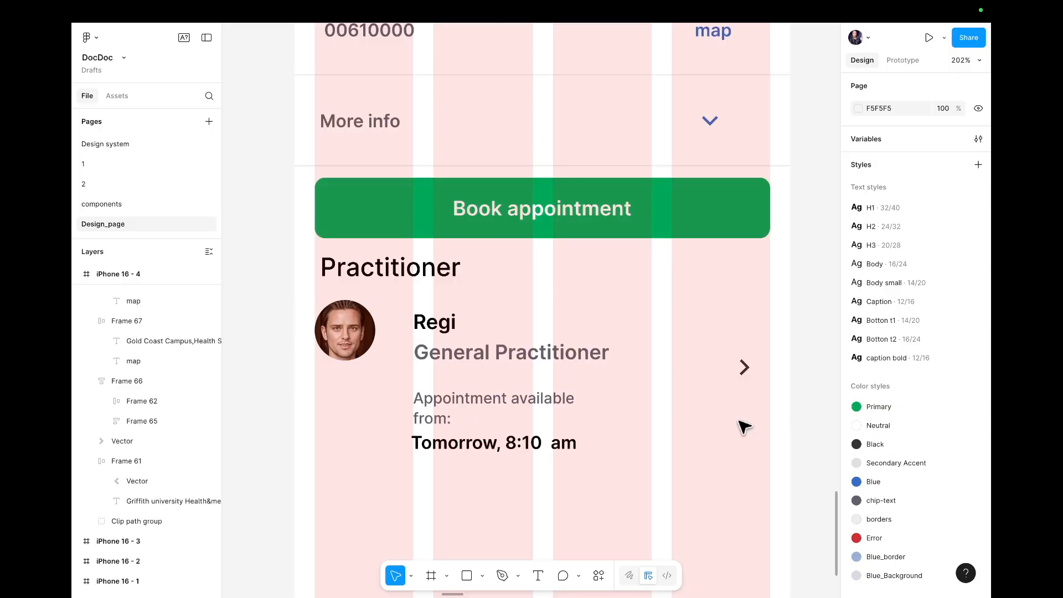
click(742, 364)
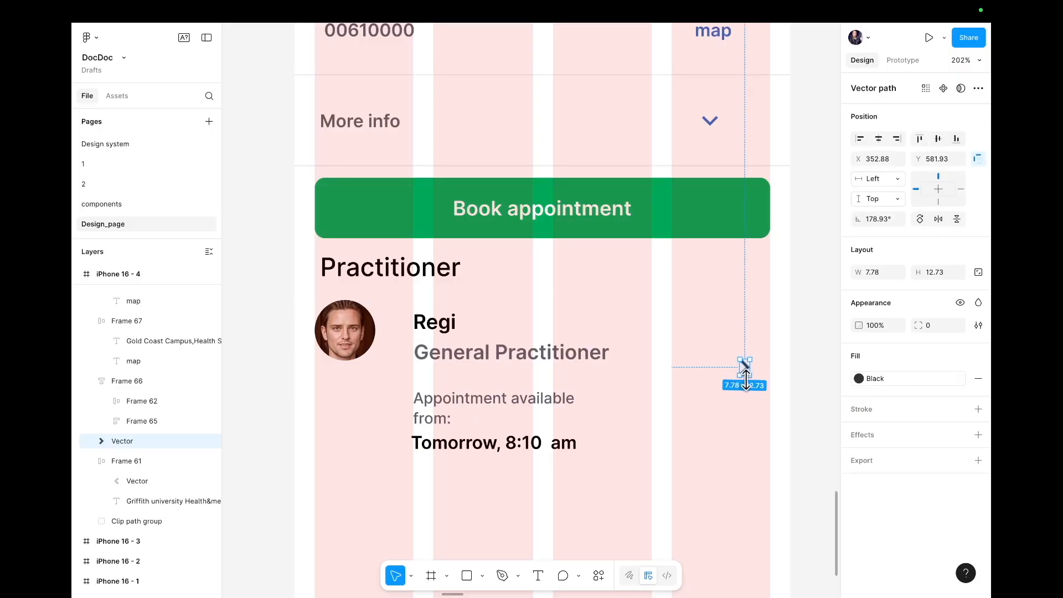
click(723, 386)
click(740, 369)
drag(735, 378, 735, 378)
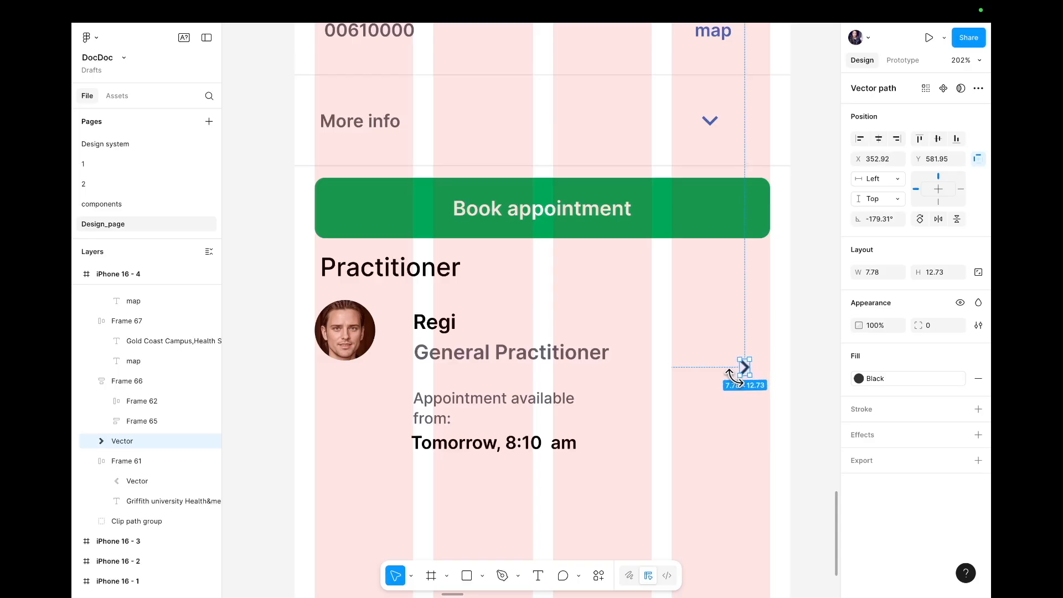
click(748, 404)
- Check the name grouping on page4 and wrap the practitioner's name and "General Practitioner" on iPhone 16 - 4 in an auto layout frame
scroll(753, 451, down, 5)
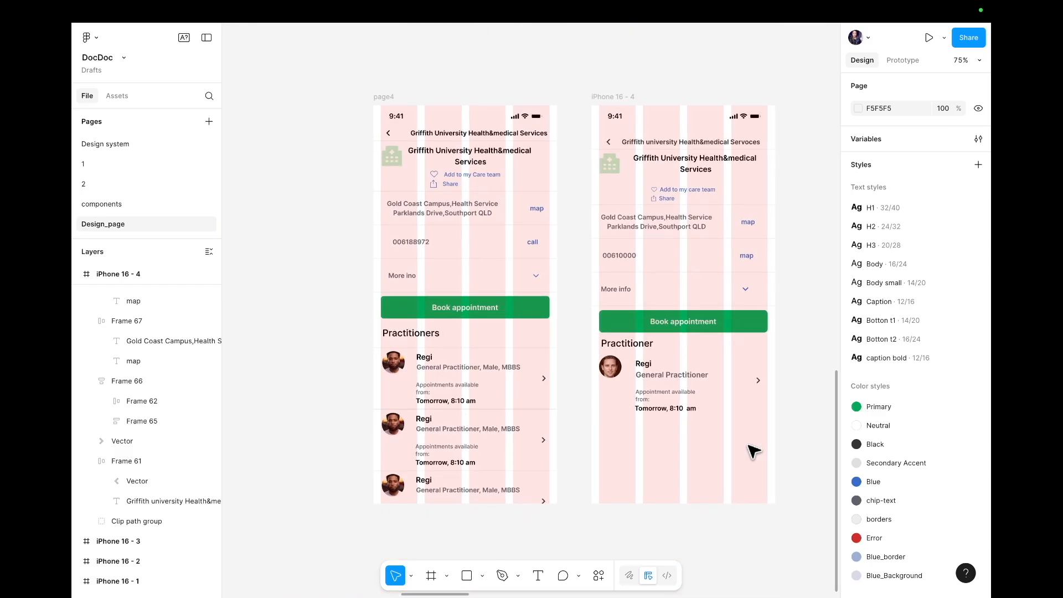
click(664, 392)
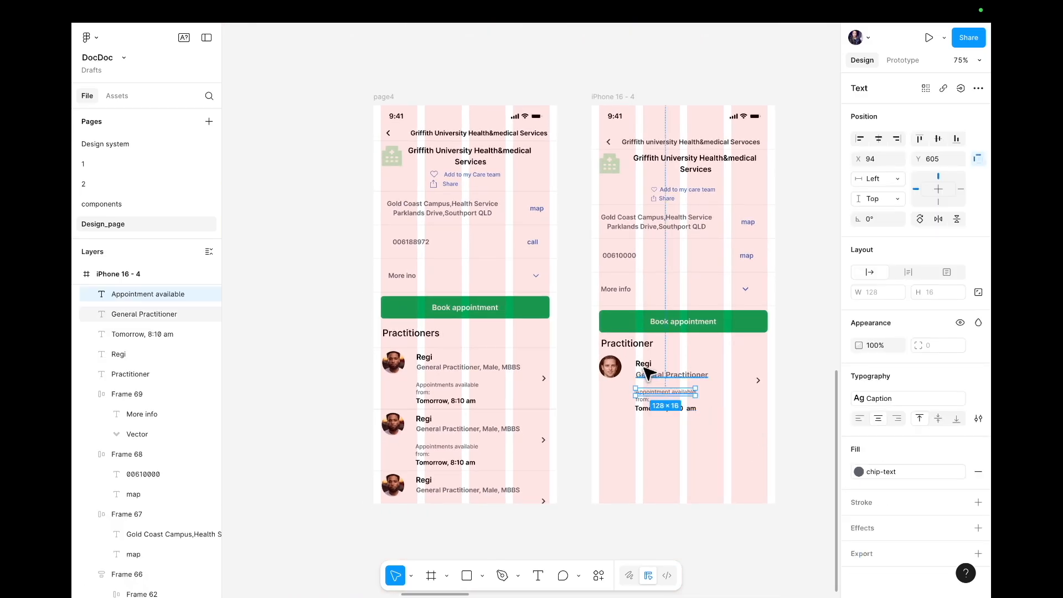
double_click(467, 367)
double_click(466, 367)
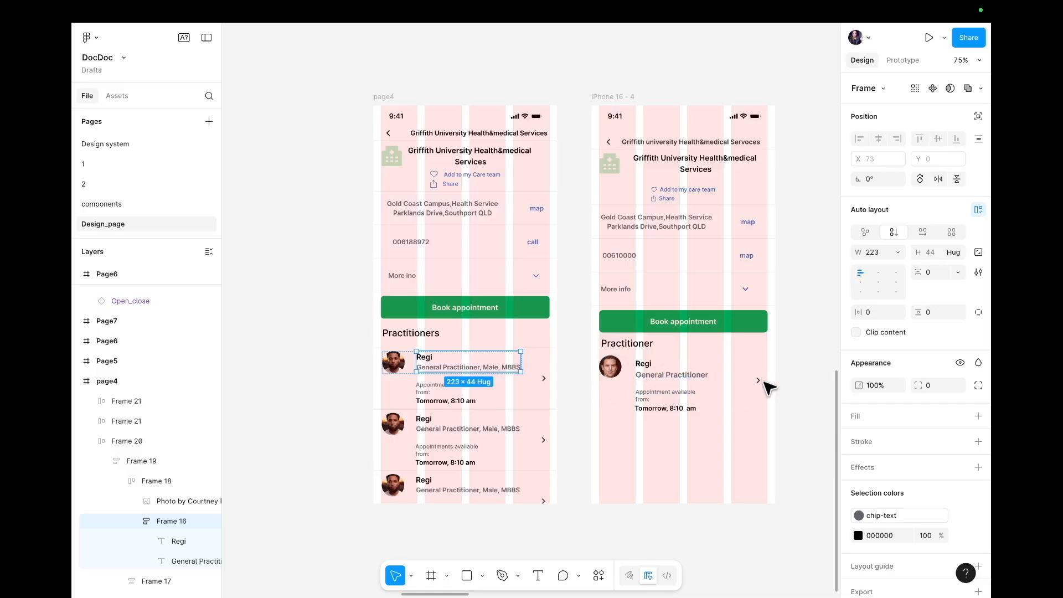
click(657, 379)
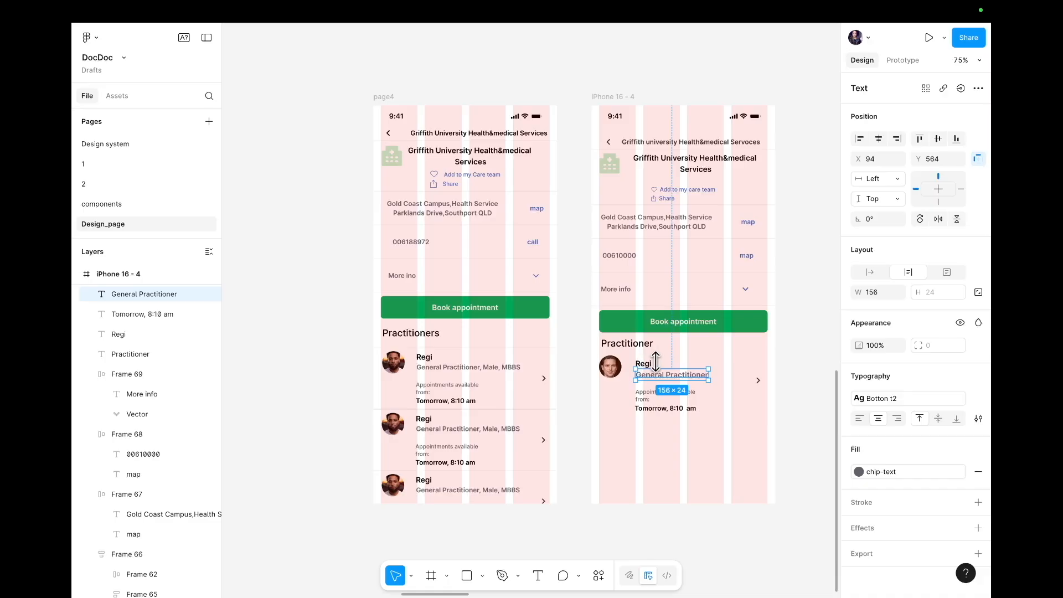
shift+click(645, 364)
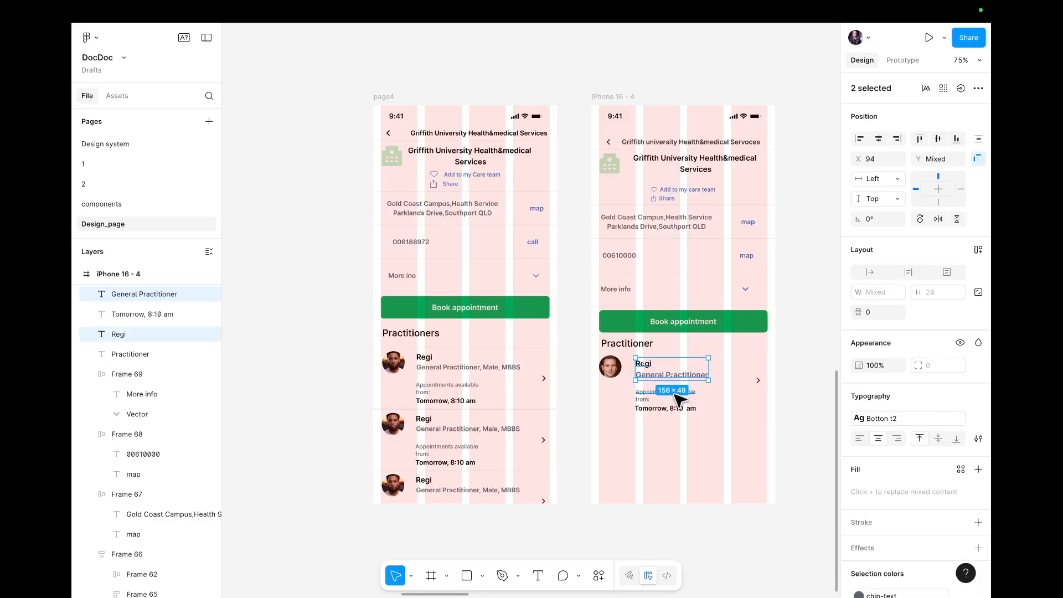
key(shift+a)
- Wrap "Appointment available", "from:" and "Tomorrow, 8:10 am" in an auto layout frame and set its direction to vertical
click(708, 492)
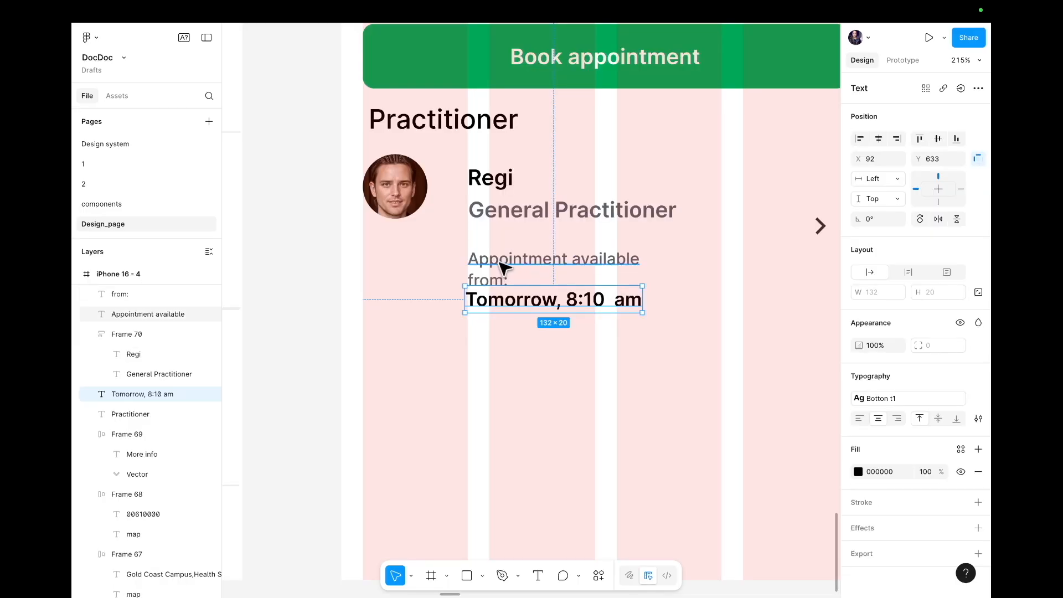
click(502, 265)
shift+click(489, 282)
shift+click(498, 302)
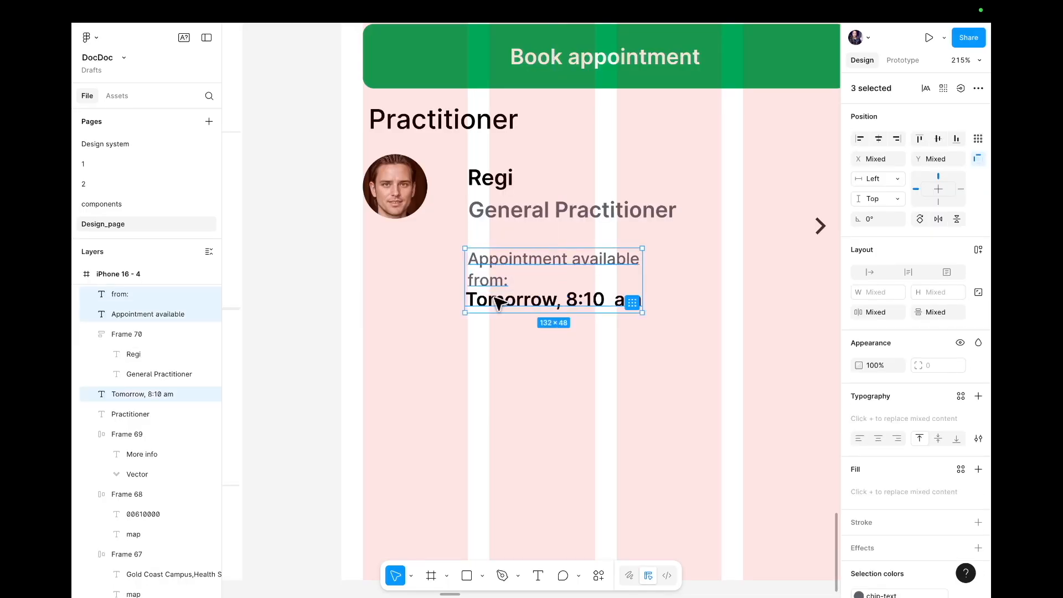
key(shift+a)
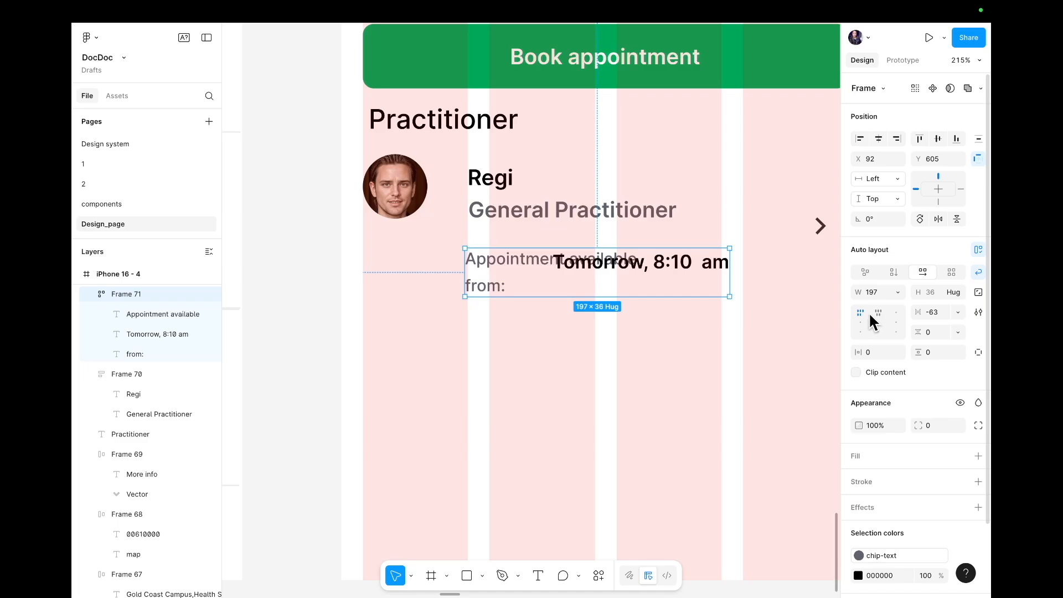
click(894, 271)
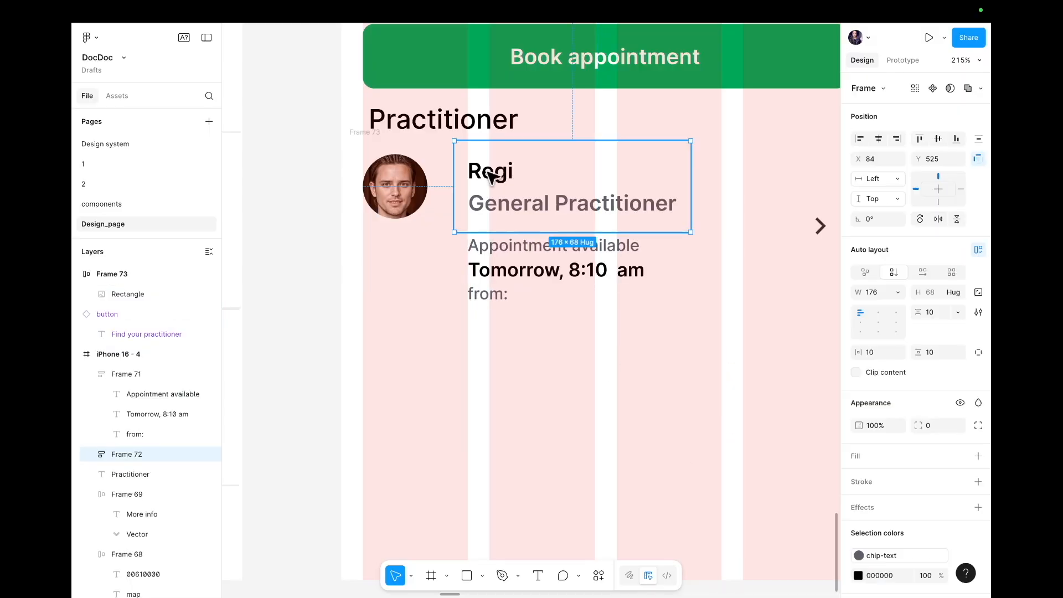
- Align the name and title frame at X 94 and combine it with the appointment details frame in one auto layout
drag(488, 175, 504, 180)
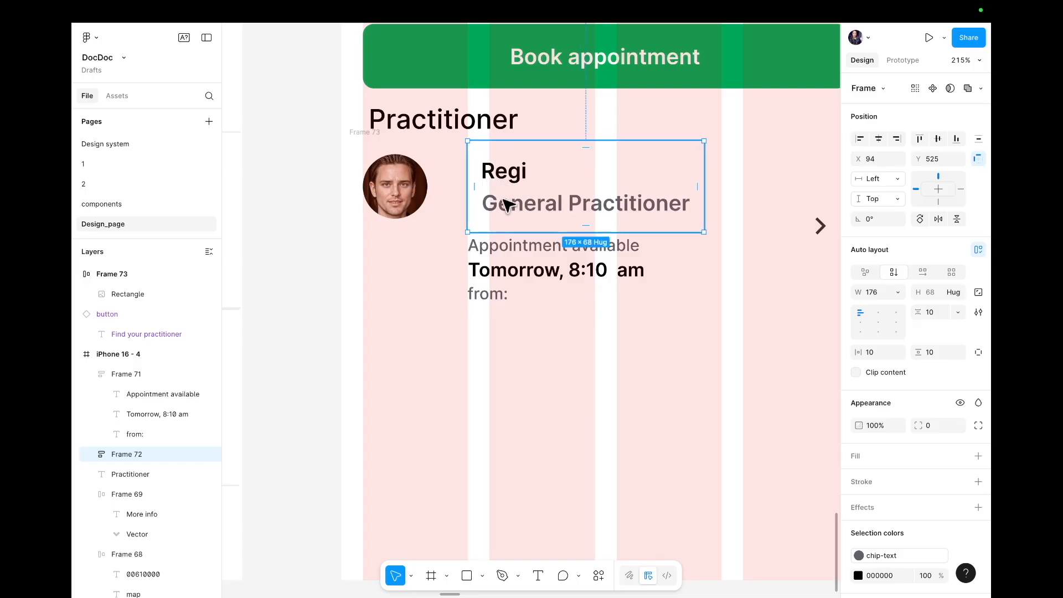
shift+click(499, 272)
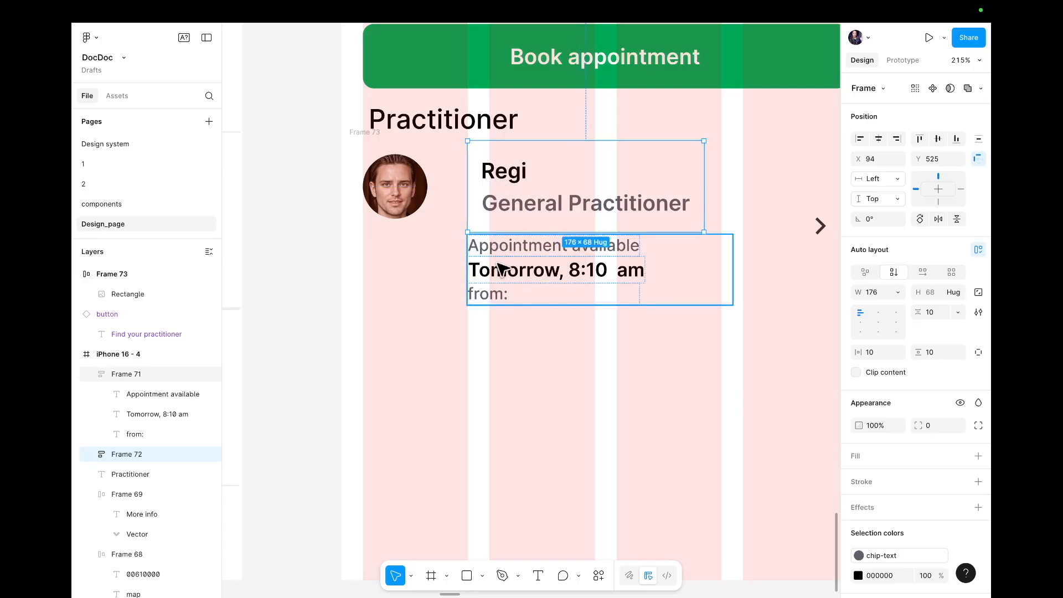
key(shift+a)
scroll(503, 260, up, 2)
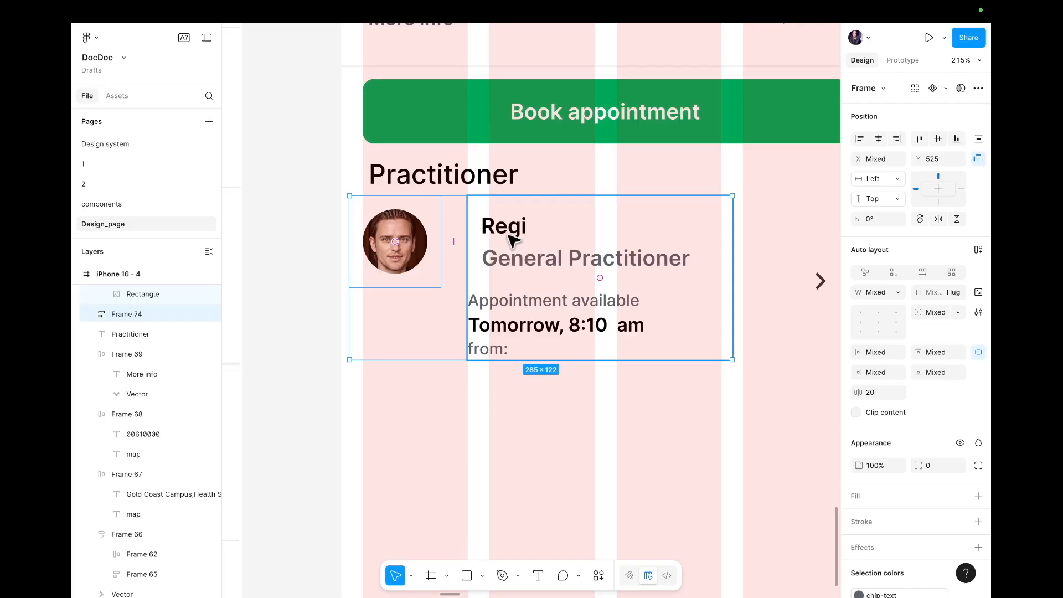
- Combine the practitioner's photo and text frames in one auto layout, and wrap that with the arrow in an outer auto layout
key(shift+a)
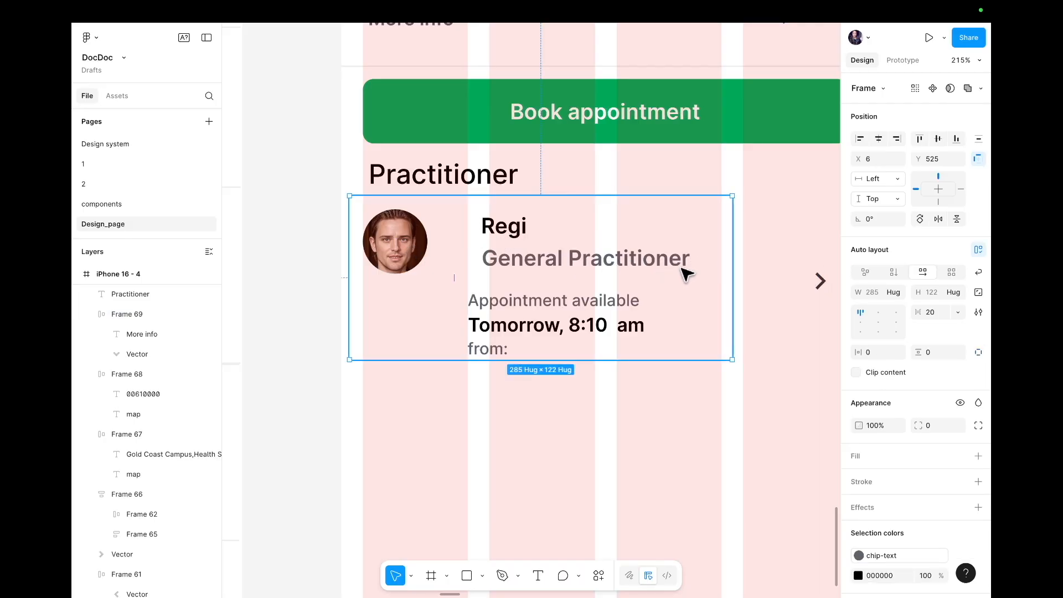
shift+click(820, 282)
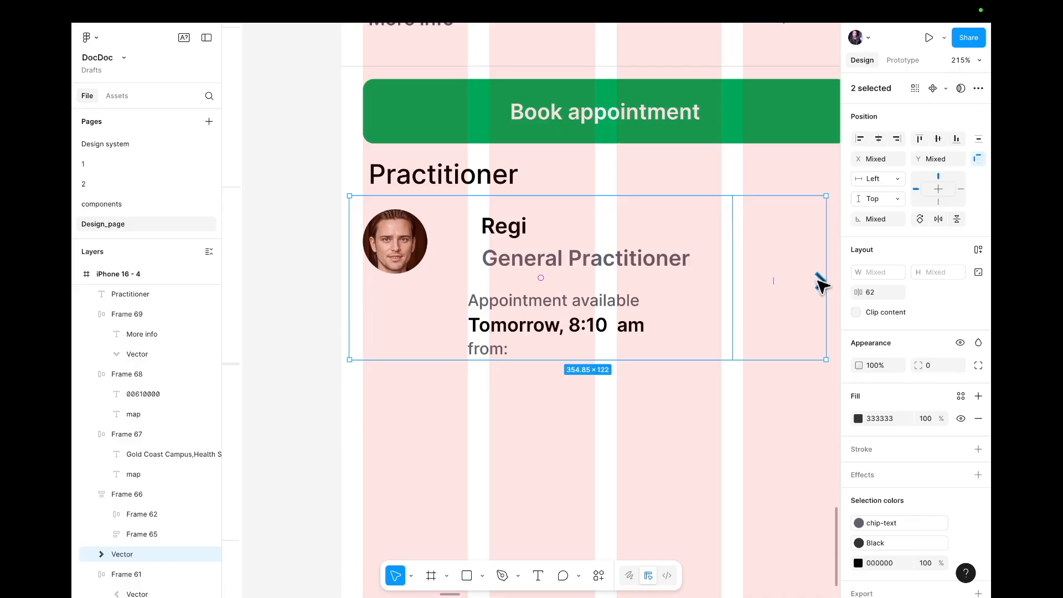
key(shift+a)
scroll(774, 349, right, 3)
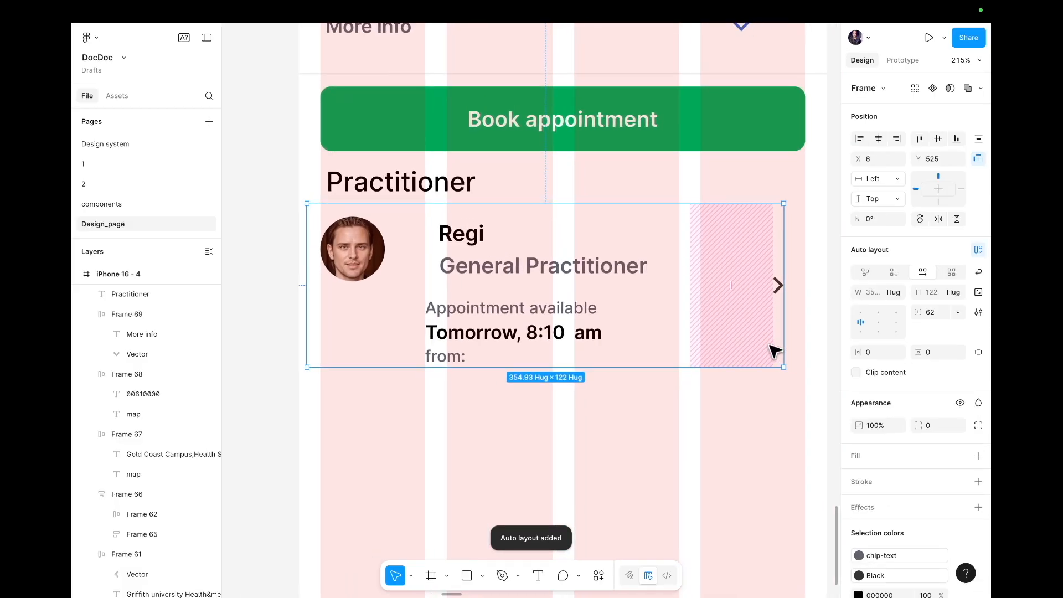
- Stretch the practitioner row across the full width of iPhone 16 - 4, starting at X 0 with a width of 393
drag(774, 332, 801, 330)
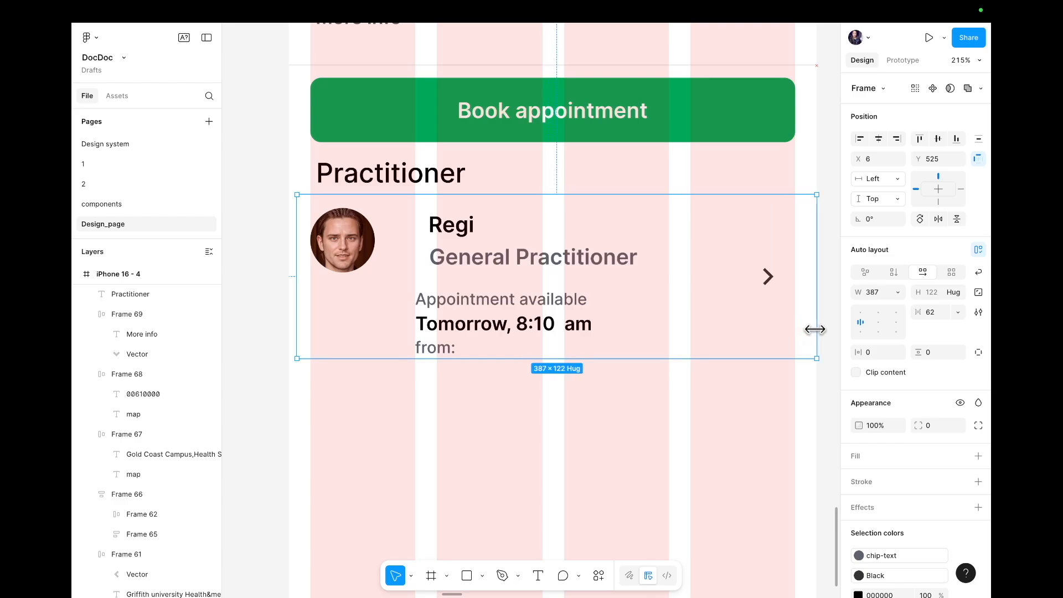
click(770, 412)
scroll(769, 414, left, 3)
click(527, 316)
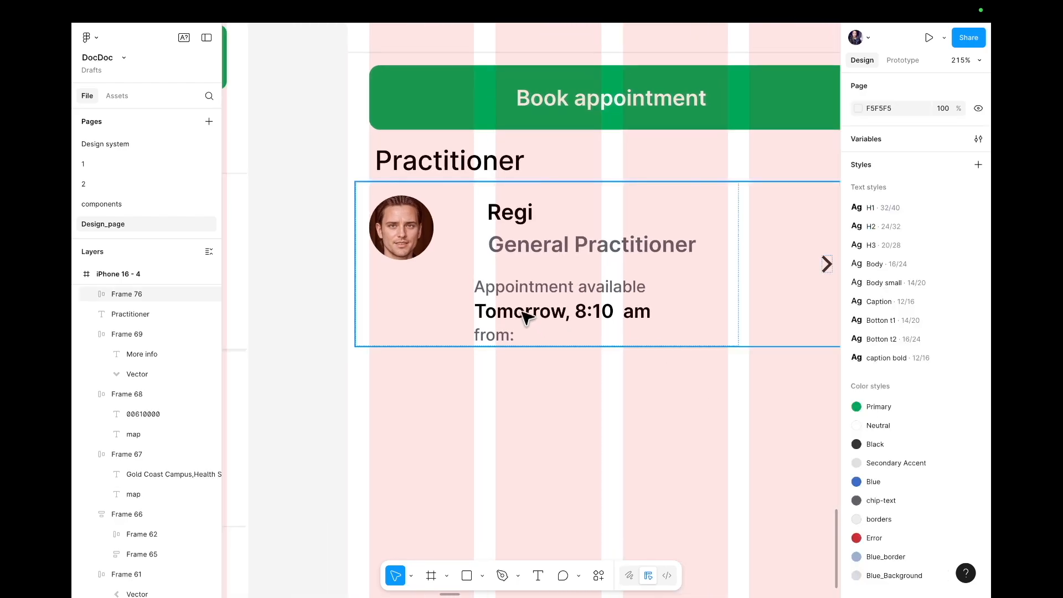
drag(355, 282, 350, 283)
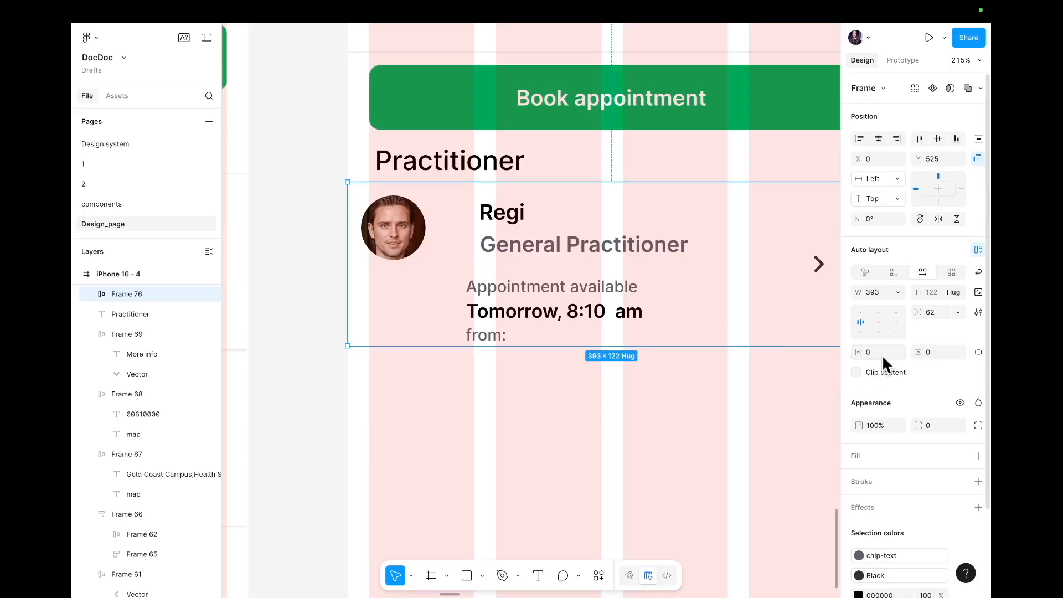
- Set the practitioner row's horizontal padding to 8
key(Up)
key(Up)
key(Up)
key(Up)
key(Up)
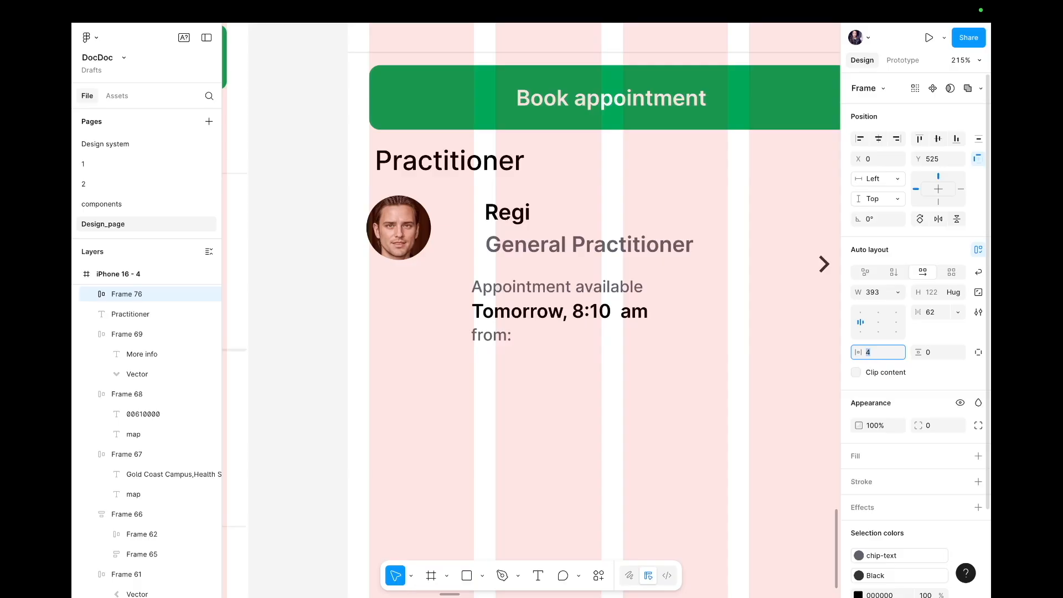
key(Up)
key(Up)
key(Up)
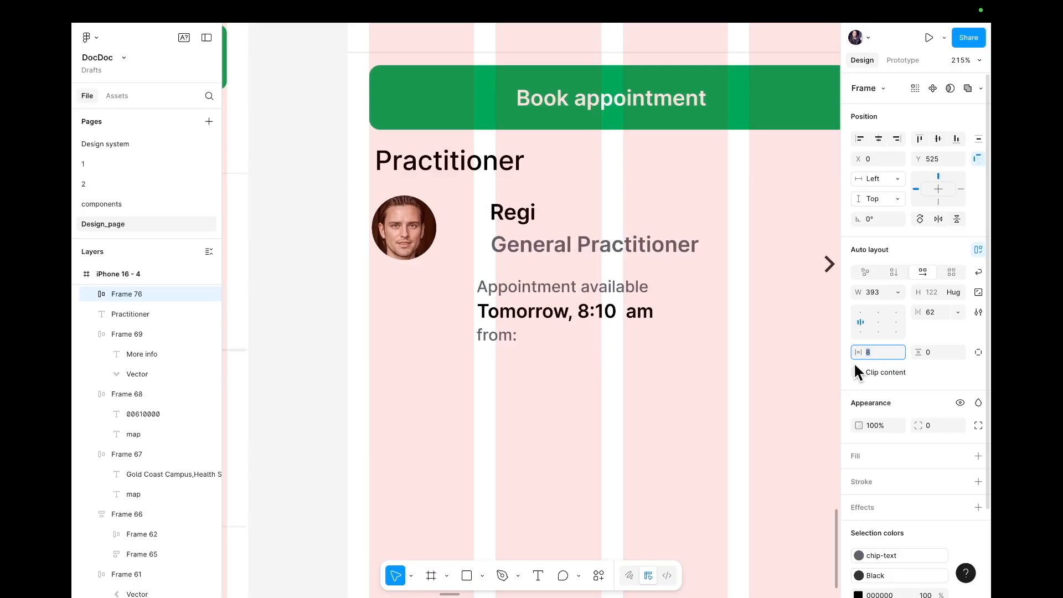
scroll(716, 374, down, 10)
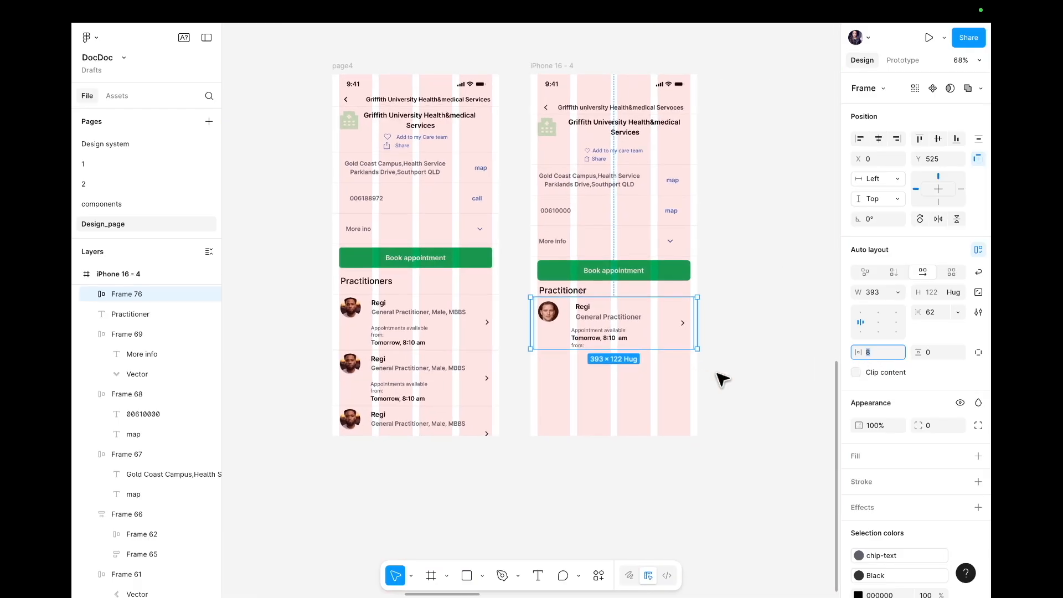
scroll(720, 378, up, 5)
scroll(723, 377, left, 2)
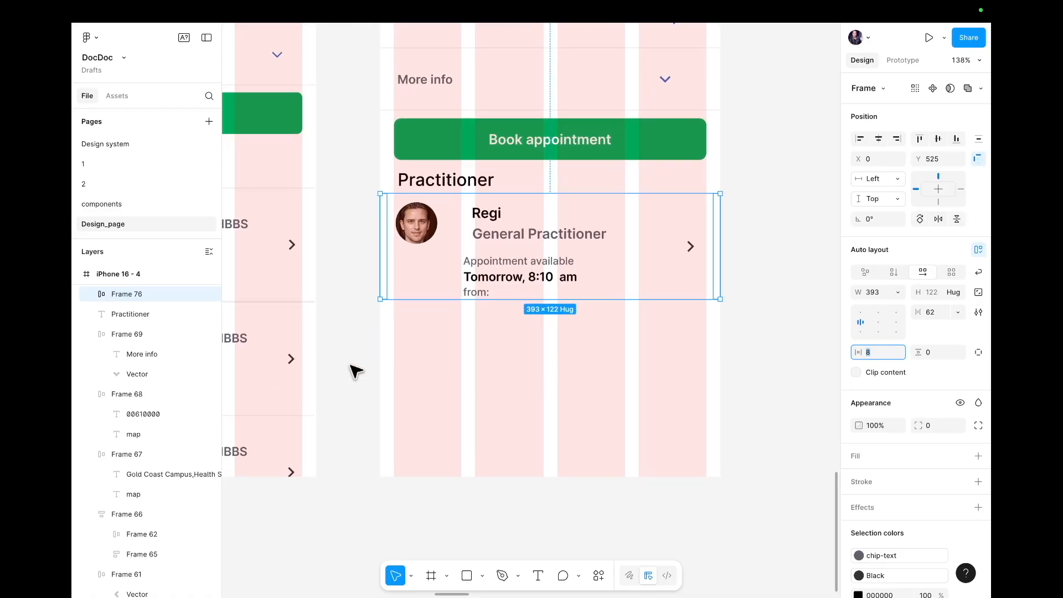
- Check the practitioner entries on page4 and give the row on iPhone 16 - 4 a top-only stroke in the borders color style
click(348, 188)
scroll(348, 188, left, 8)
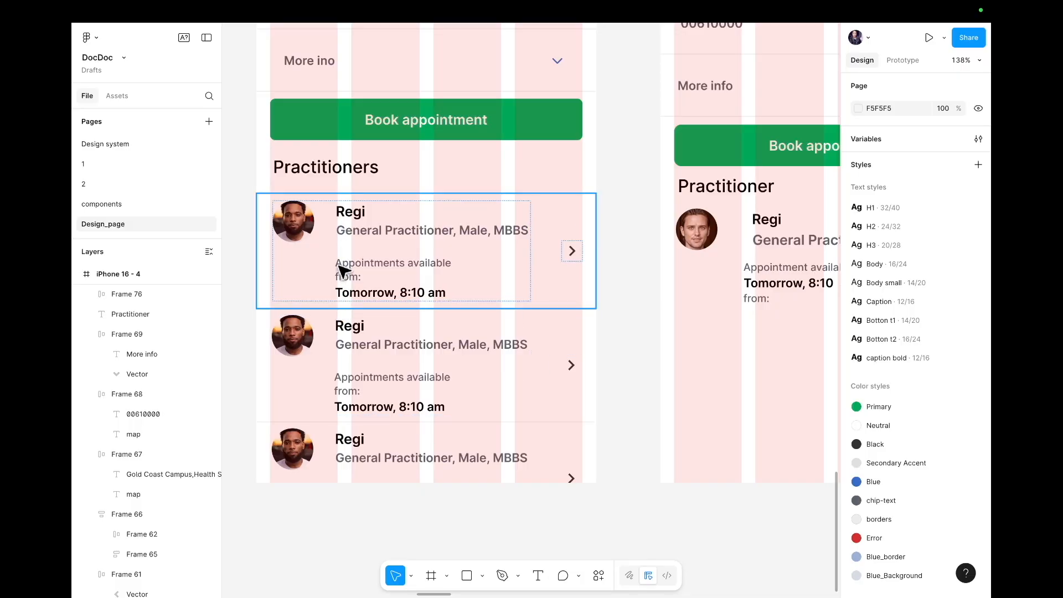
scroll(343, 271, right, 6)
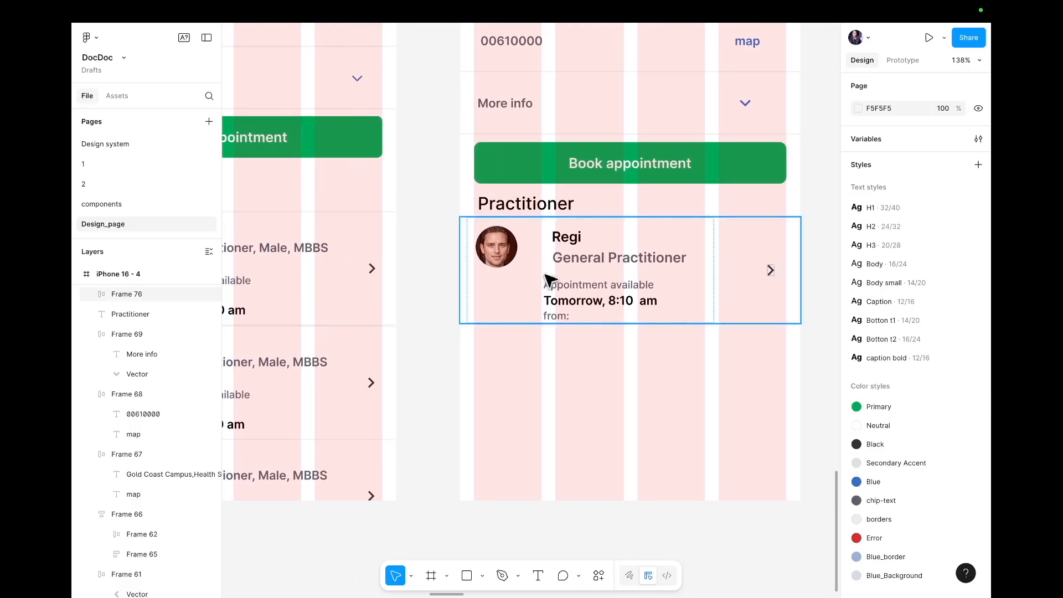
click(580, 288)
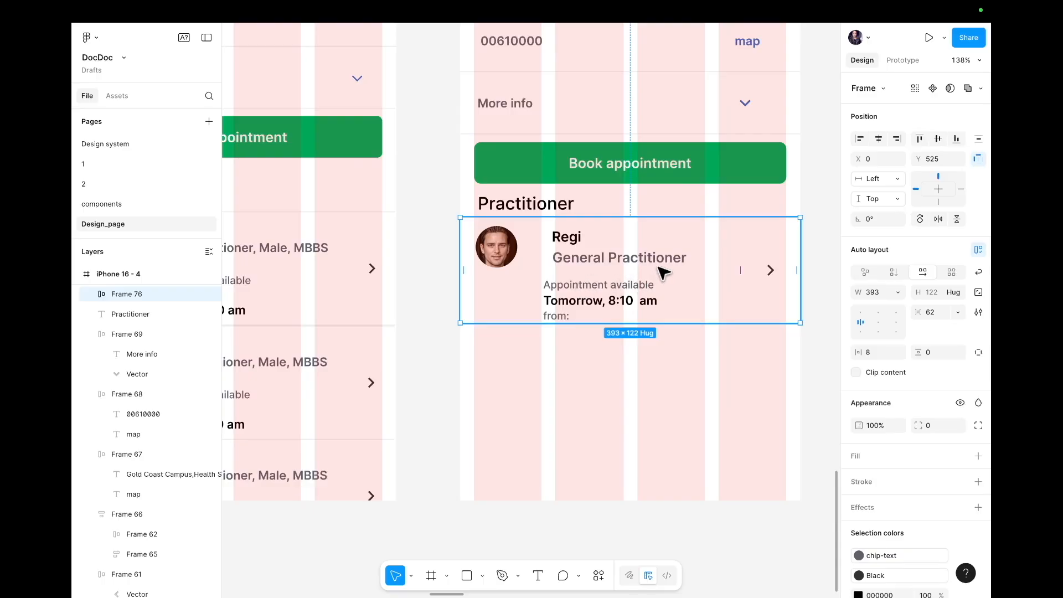
click(977, 481)
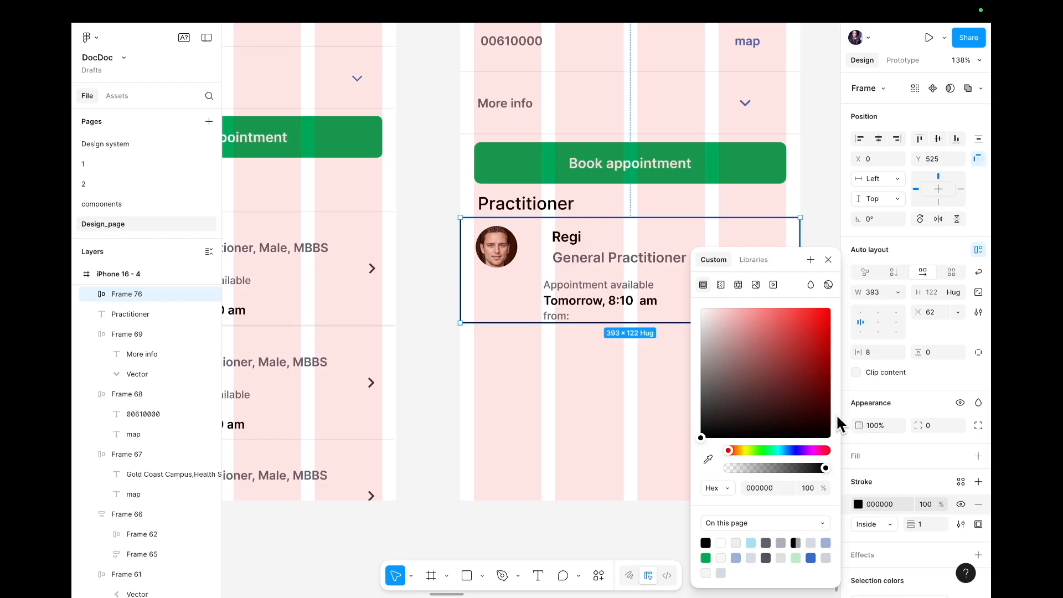
click(978, 524)
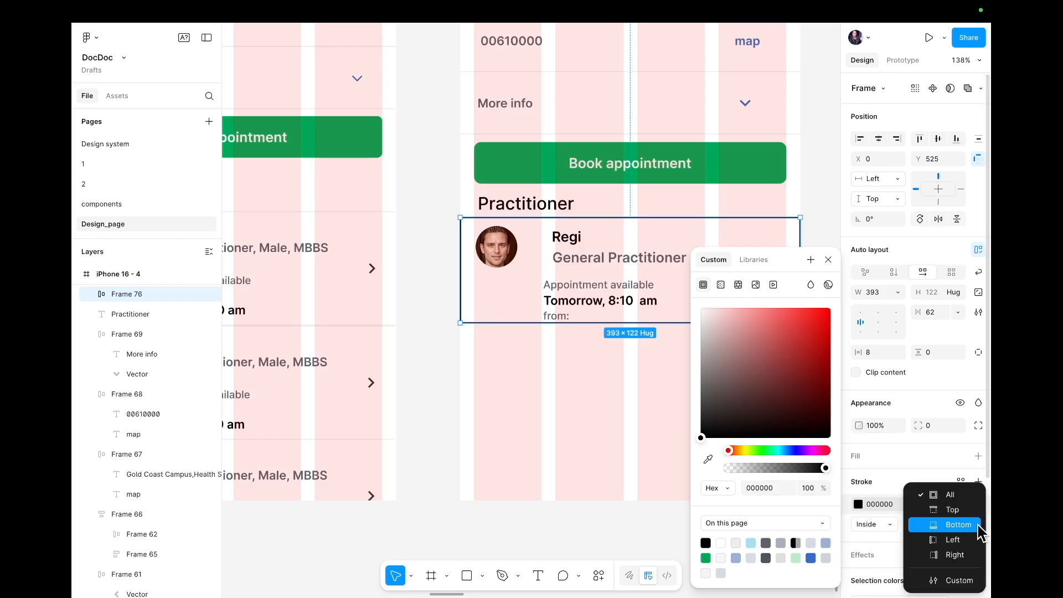
click(967, 524)
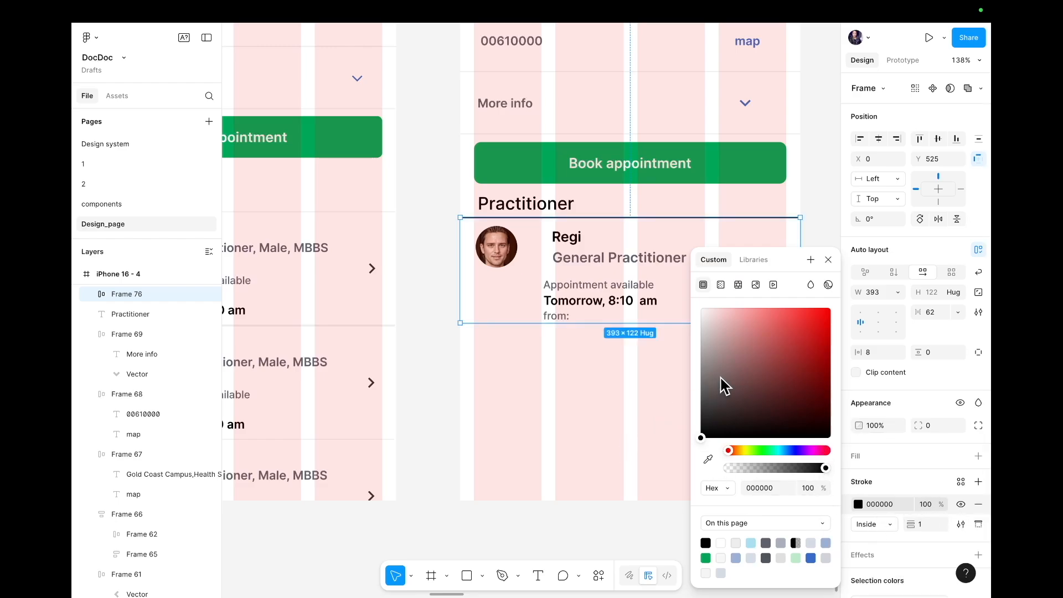
click(739, 257)
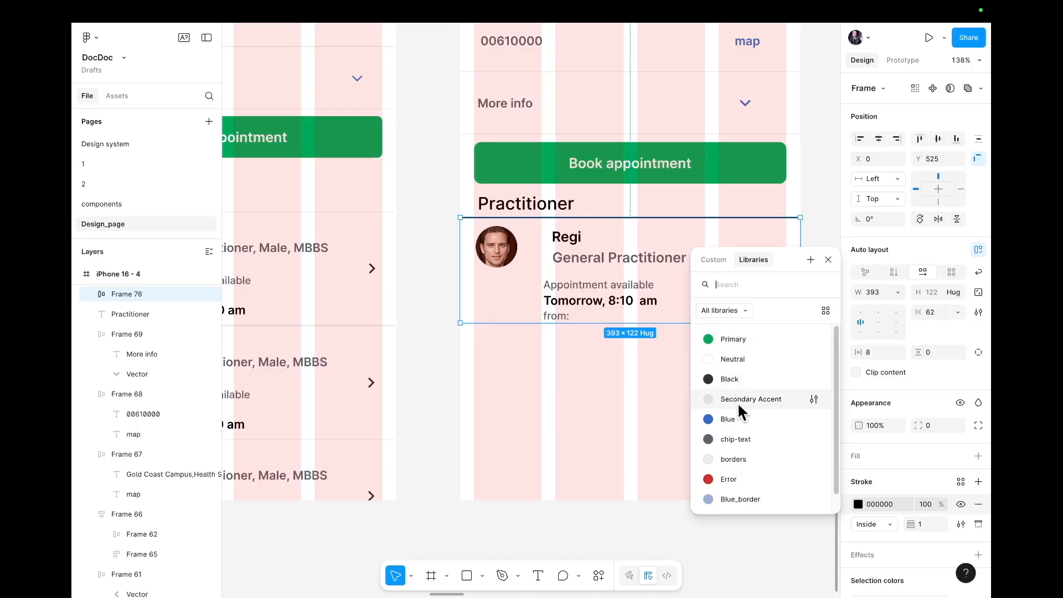
click(743, 451)
click(603, 431)
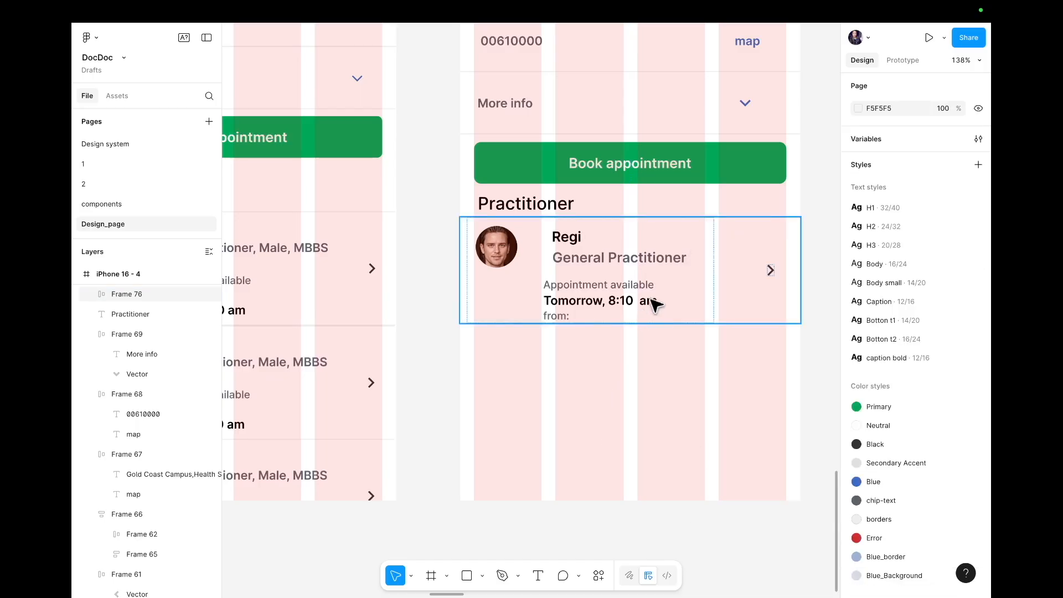
- Duplicate the practitioner row twice and stack the copies directly beneath the original, the first copy at Y 647
click(683, 292)
key(ctrl+d)
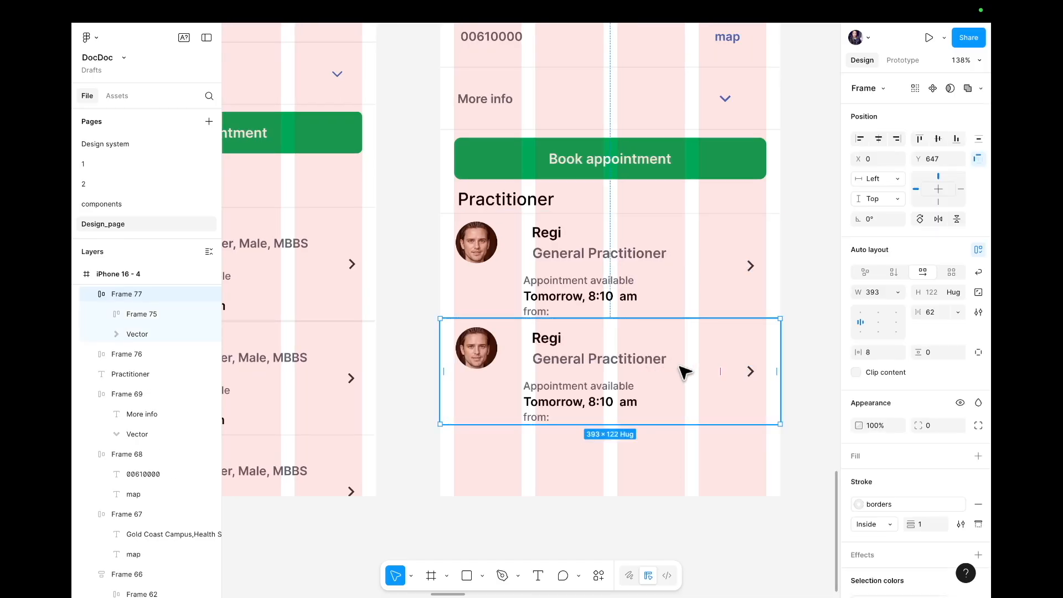
scroll(686, 372, down, 3)
scroll(685, 372, down, 1)
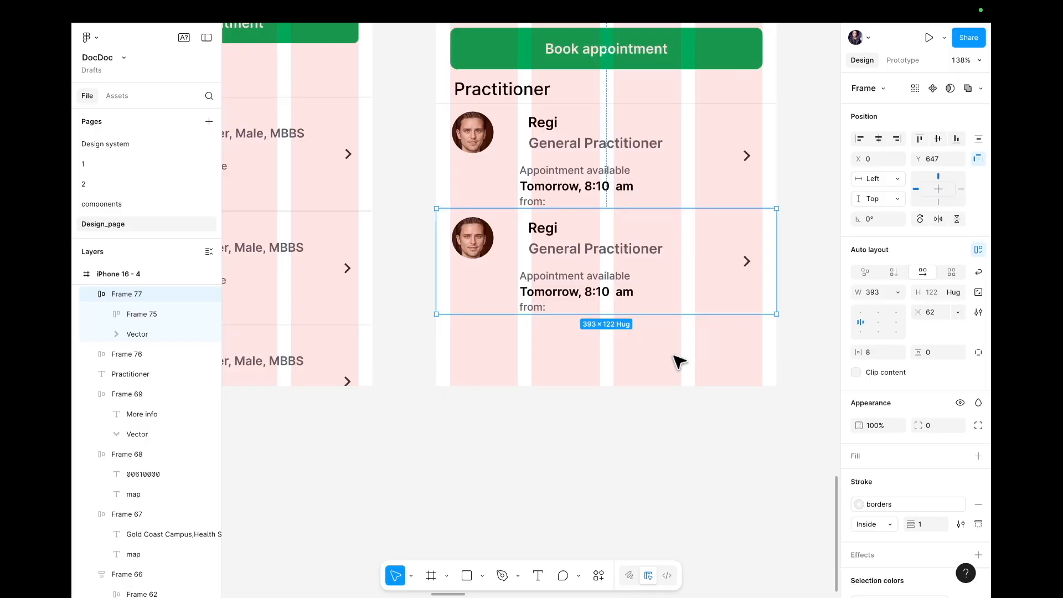
drag(677, 290, 676, 387)
click(676, 467)
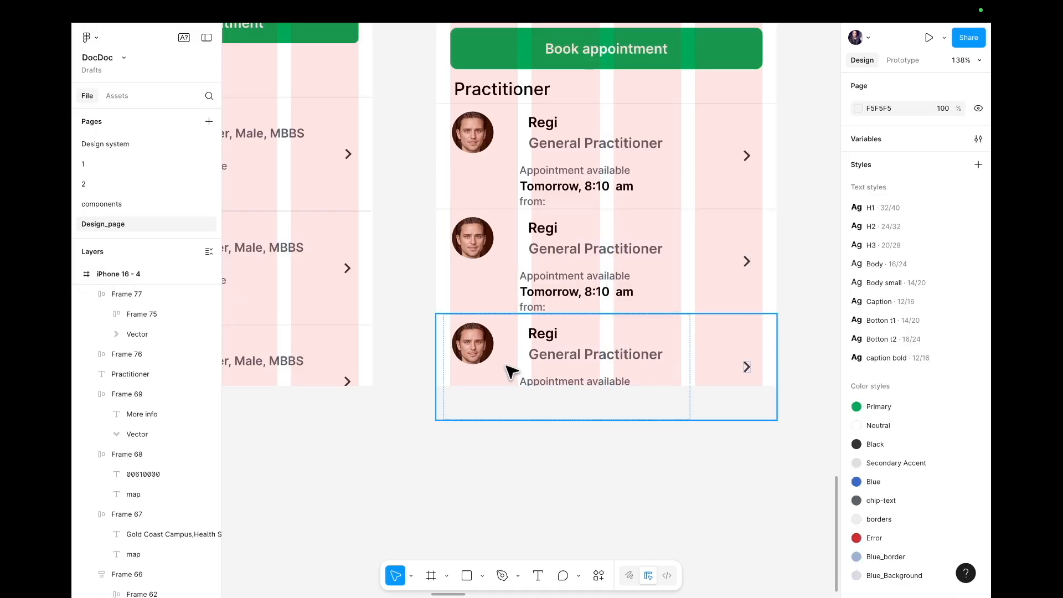
- Review the iPhone 16 - 4 frame from its header to the practitioner list and compare it with page4
scroll(508, 360, up, 6)
scroll(505, 343, up, 4)
click(465, 195)
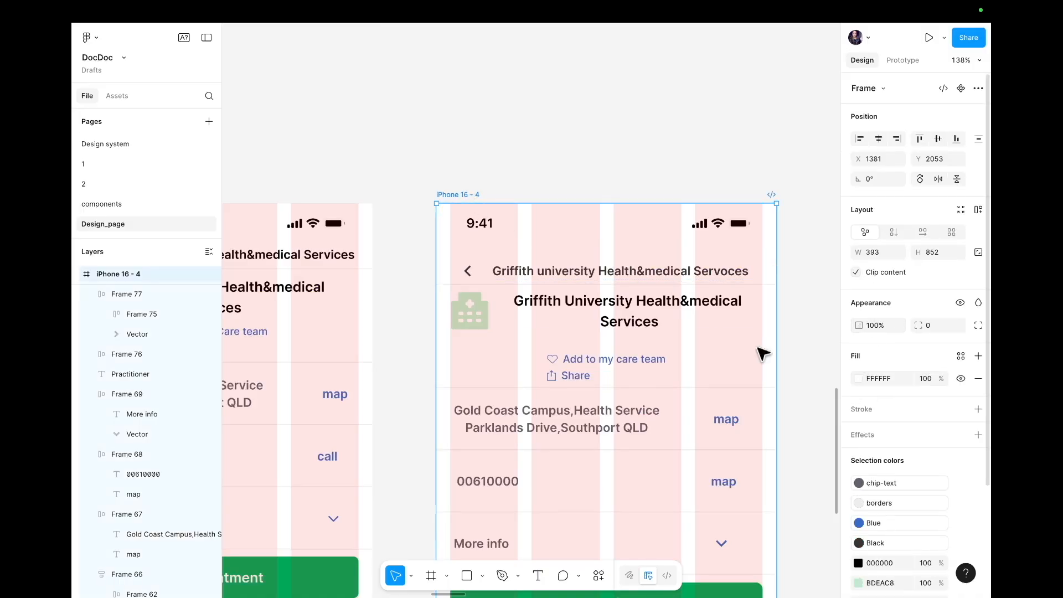
scroll(474, 451, down, 8)
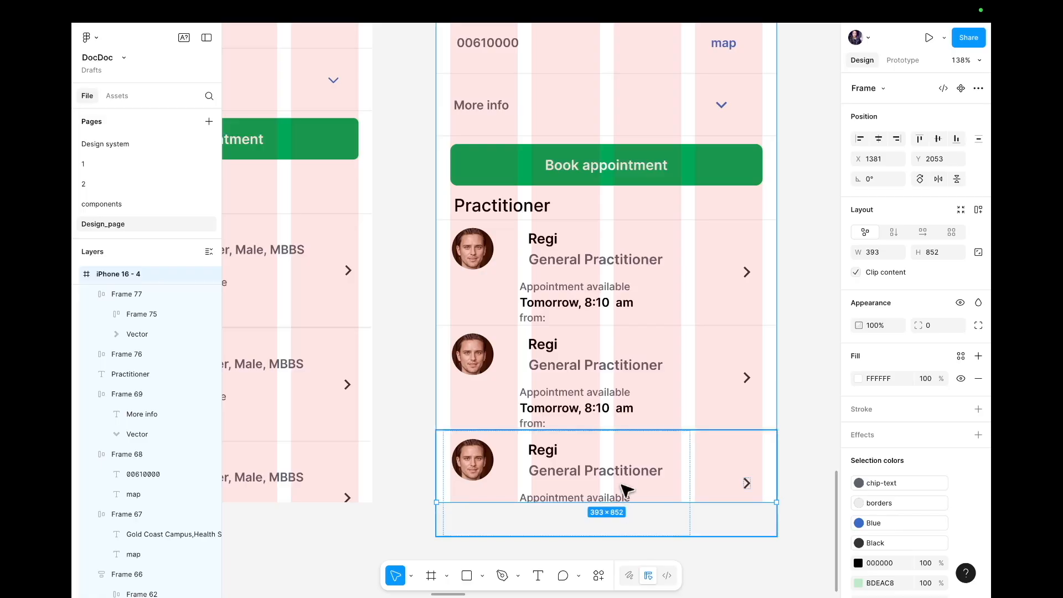
scroll(624, 481, up, 1)
scroll(624, 482, down, 5)
scroll(624, 481, down, 2)
scroll(625, 481, up, 1)
scroll(624, 482, right, 1)
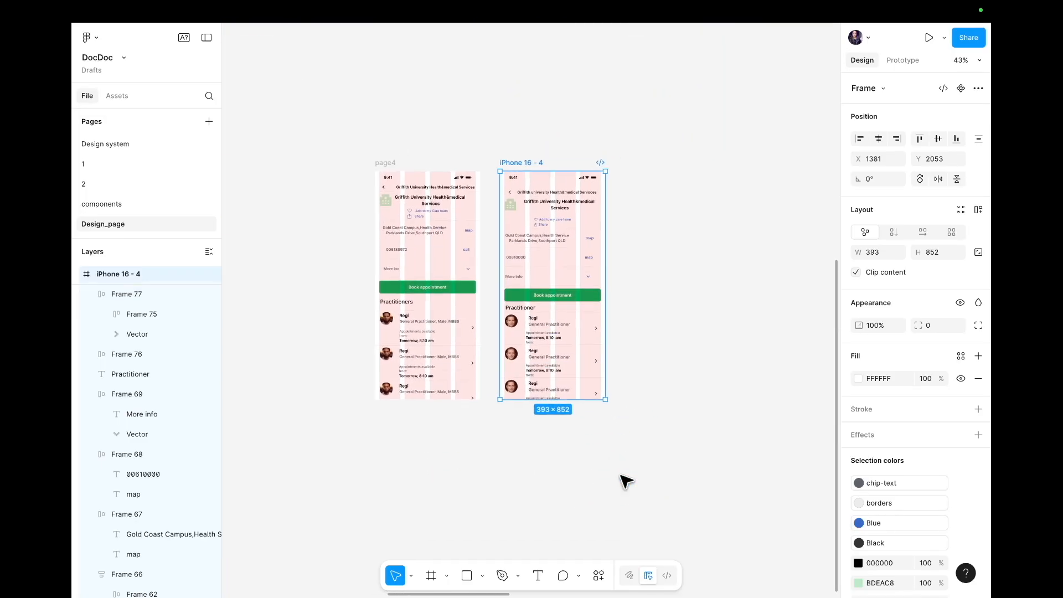
scroll(624, 482, up, 1)
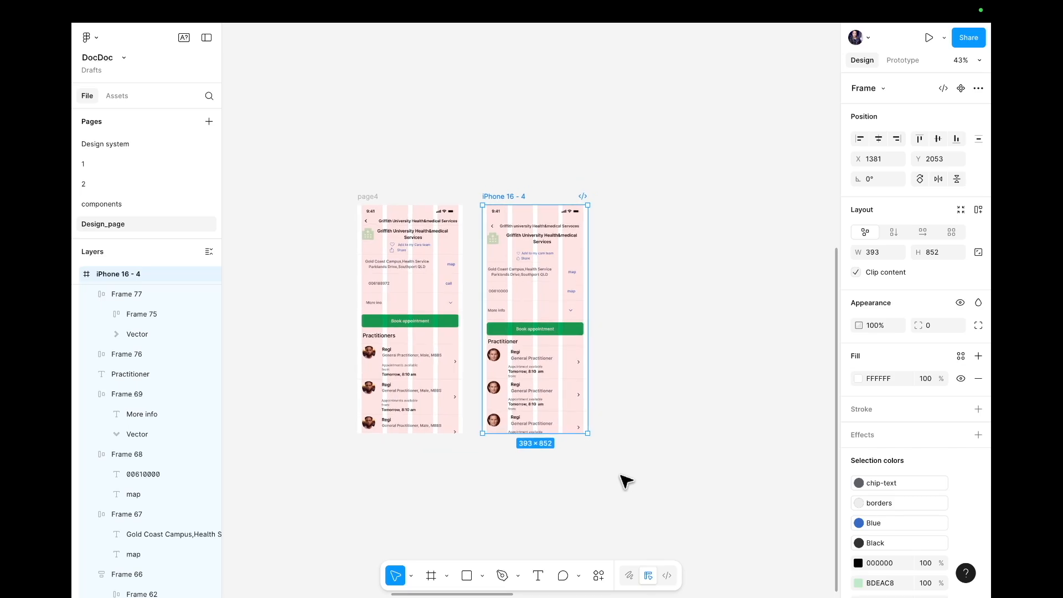
scroll(624, 481, up, 1)
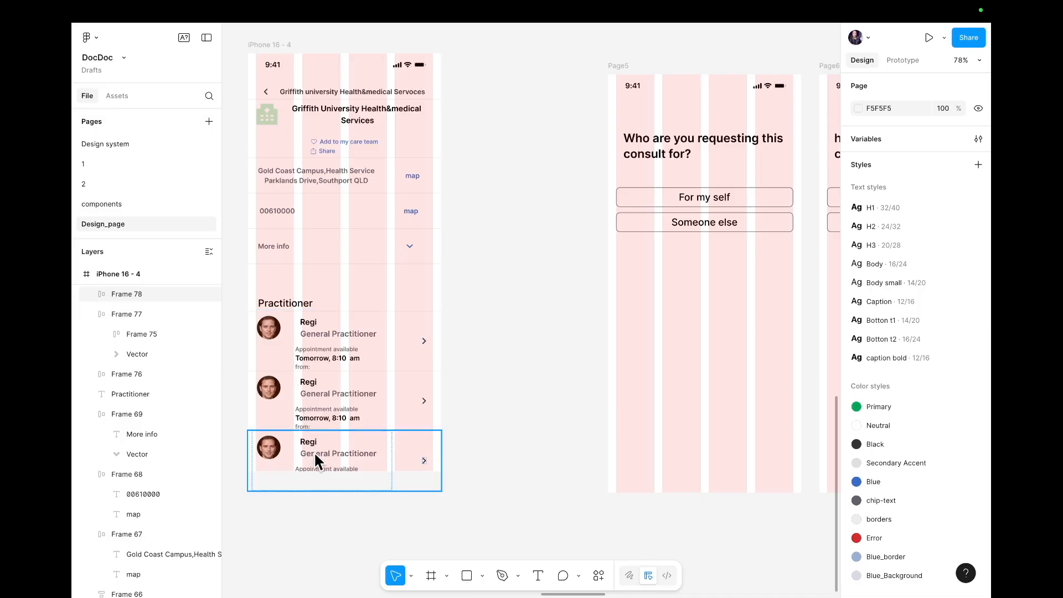
- Move Page5 closer to iPhone 16 - 4 at X 3687, Y 2249, and Page6 closer to Page5 at X 4231, Y 2258
drag(621, 59, 509, 47)
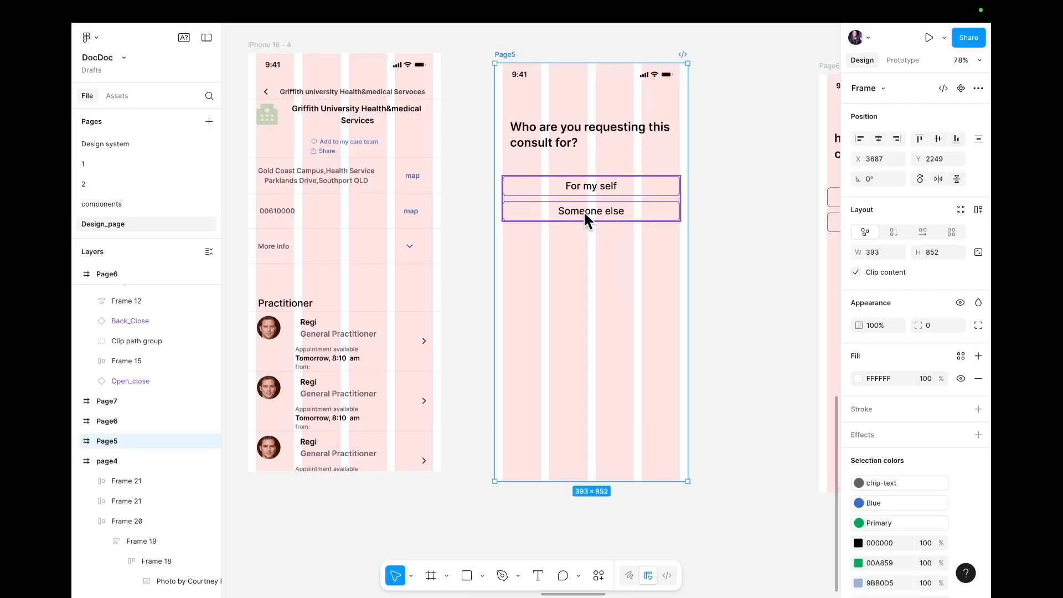
scroll(583, 210, right, 10)
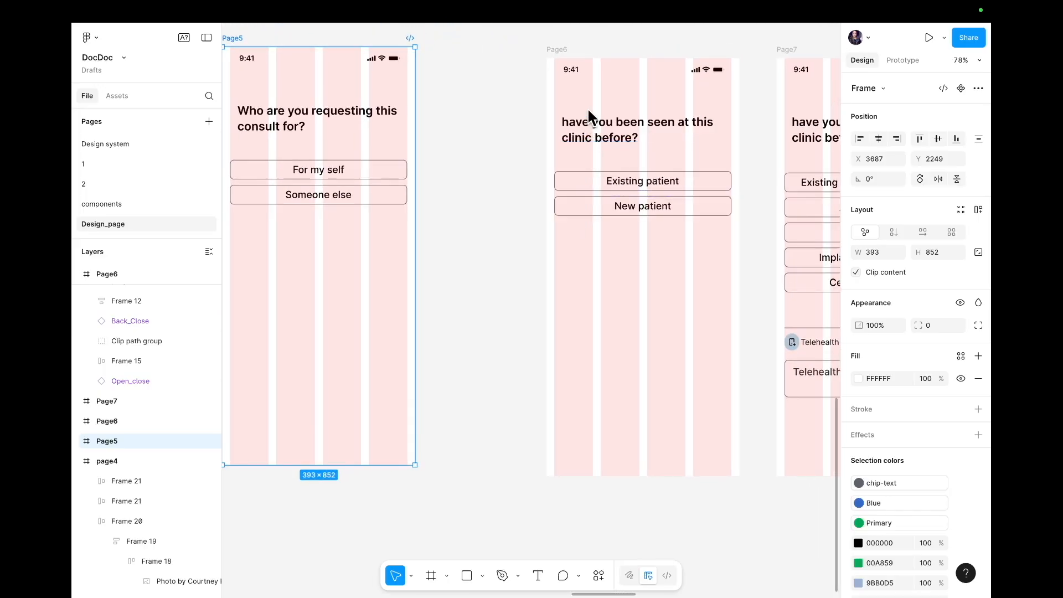
drag(555, 47, 498, 43)
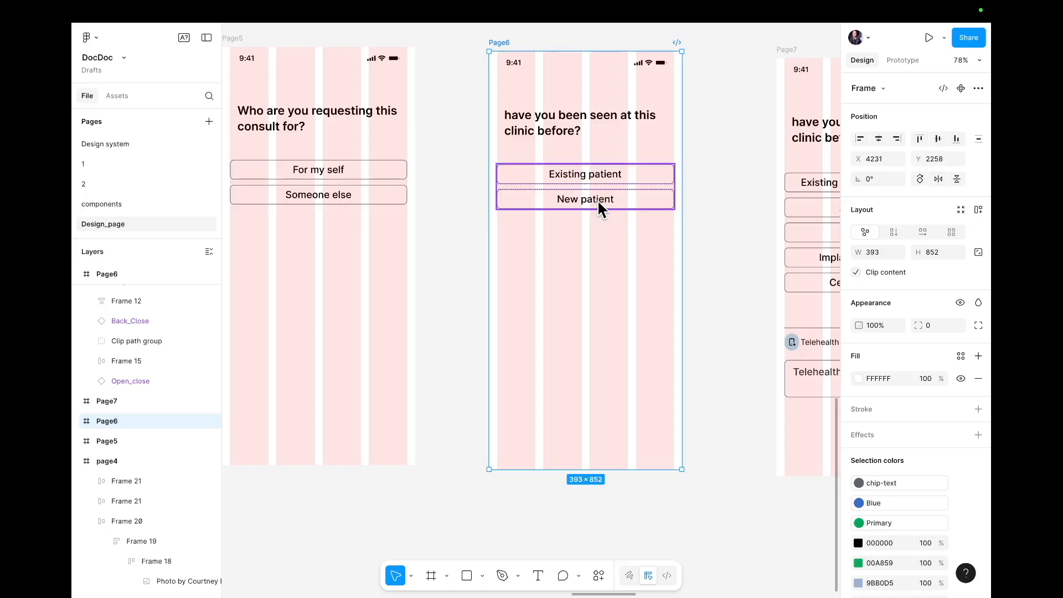
- Examine the appointment options on Page7 and the overall row of iPhone 16 - 4, Page5, Page6 and Page7 frames
scroll(605, 197, right, 10)
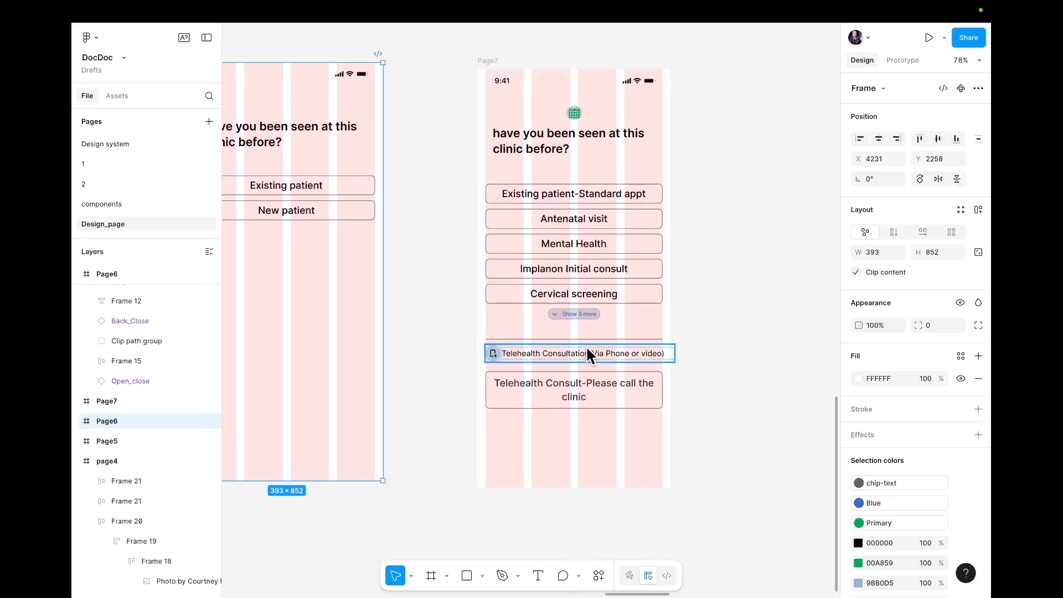
scroll(578, 240, left, 10)
scroll(578, 240, down, 5)
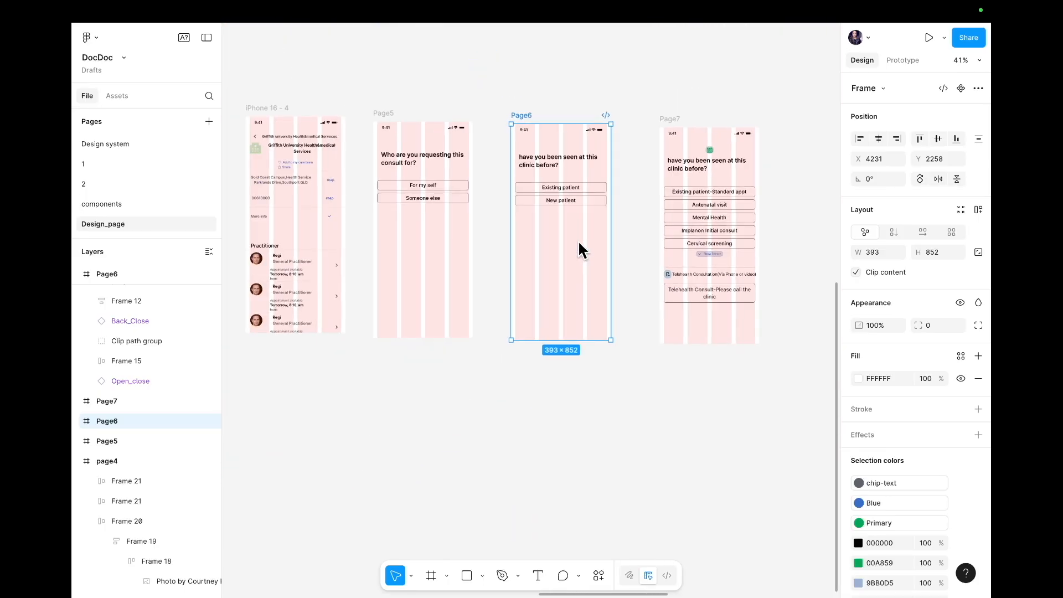
click(424, 92)
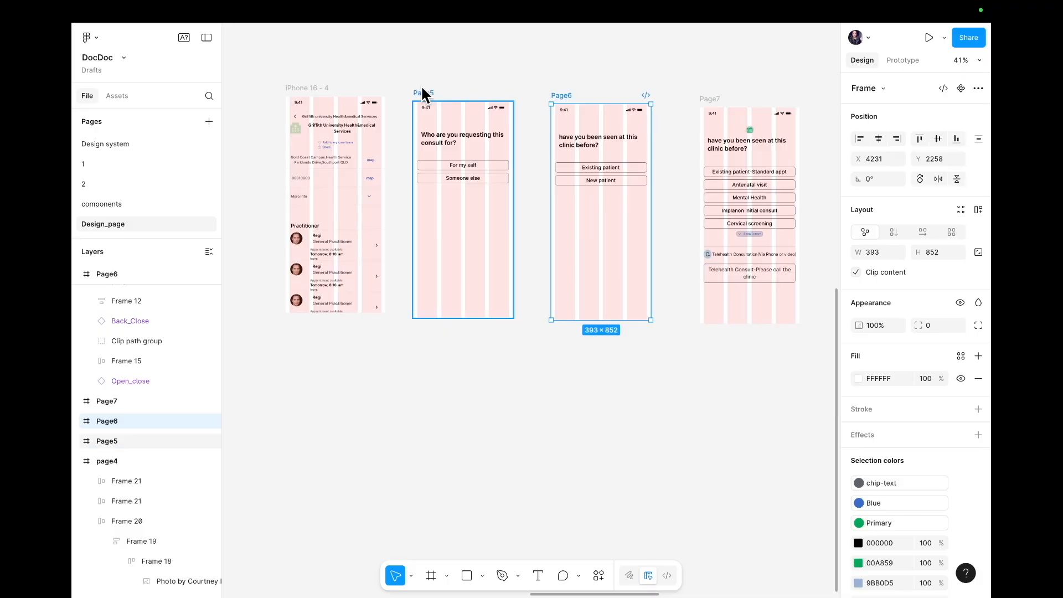
right_click(423, 92)
key(Escape)
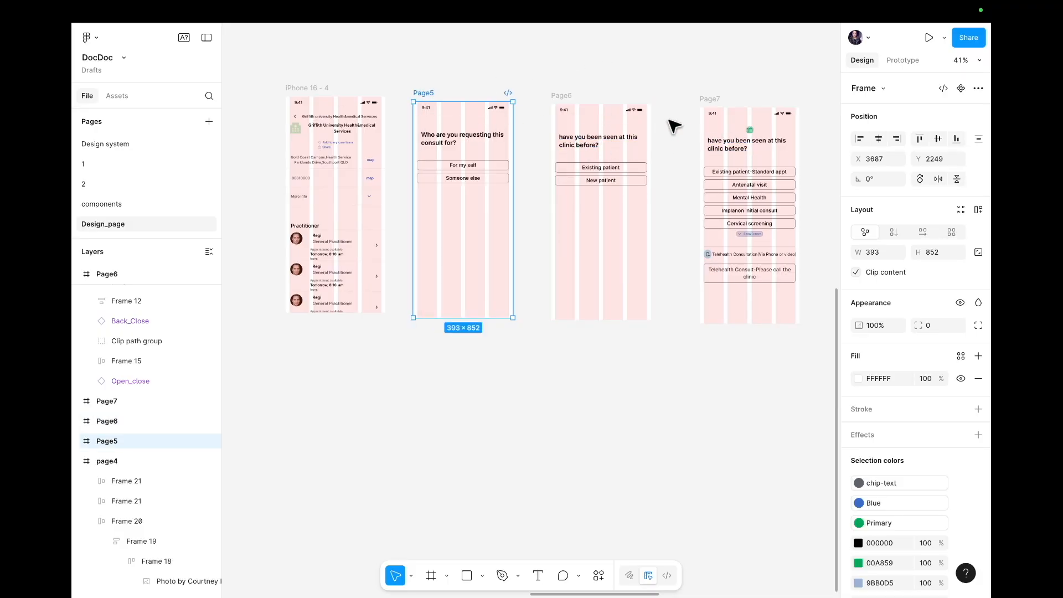
click(464, 369)
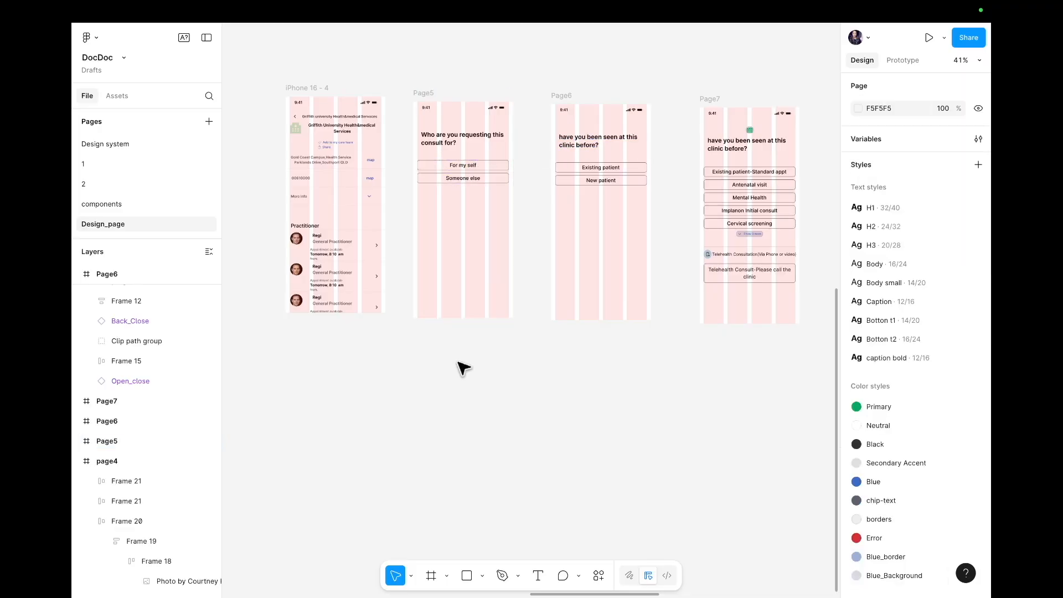
scroll(475, 340, down, 1)
scroll(475, 341, down, 3)
scroll(475, 340, left, 4)
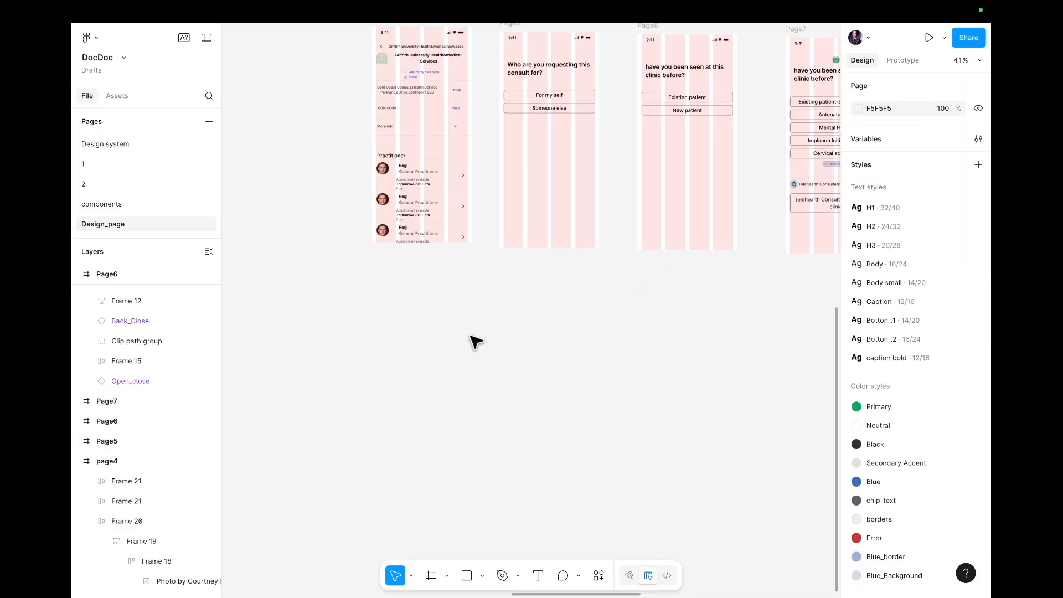
- Move the Page5 frame out of the row to the empty canvas below iPhone 16 - 4
scroll(559, 189, up, 2)
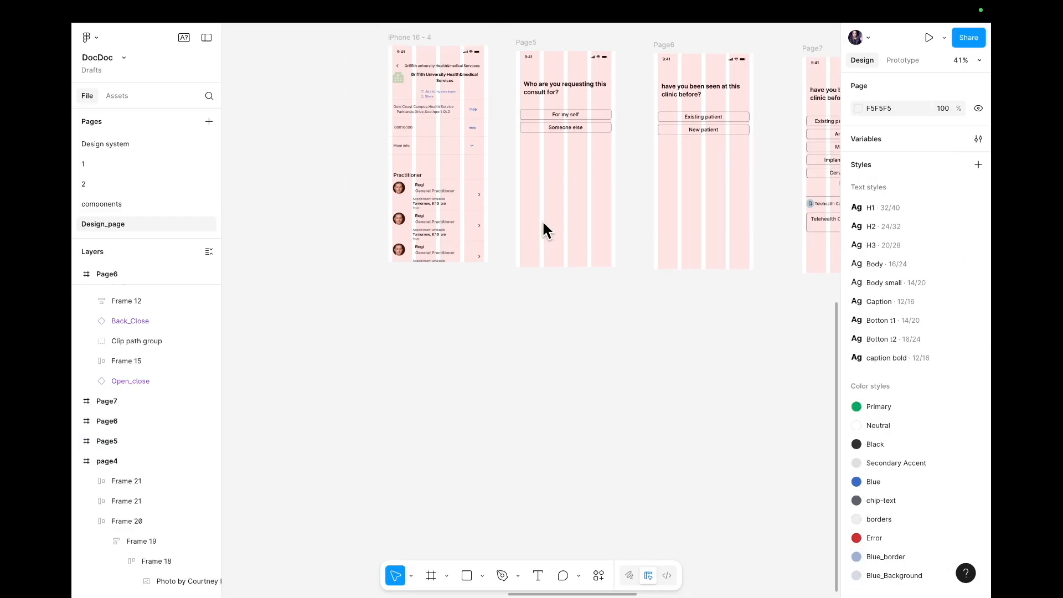
drag(530, 40, 376, 332)
click(529, 335)
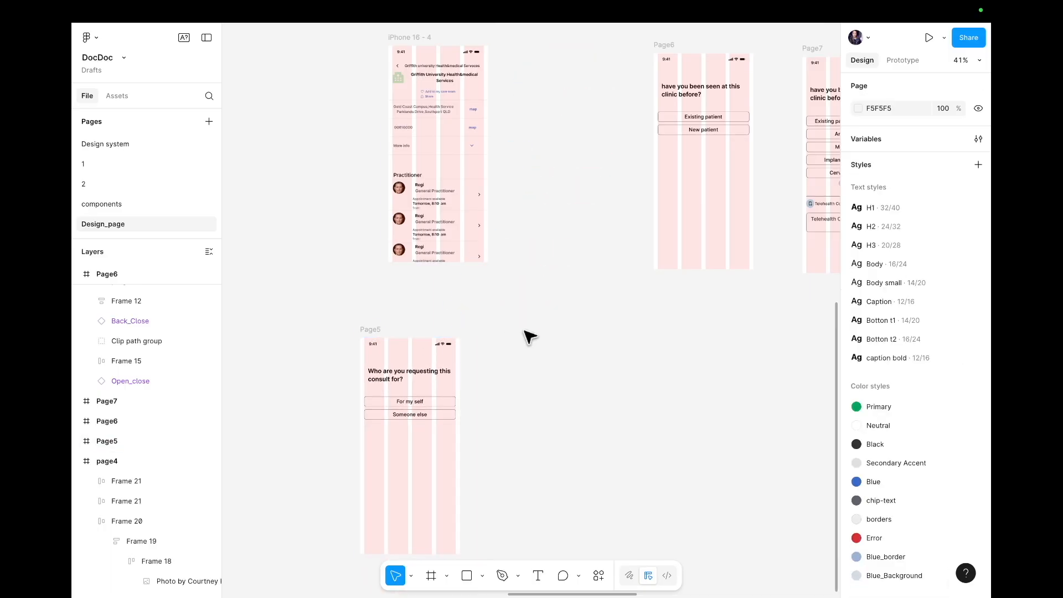
- Create an iPhone 16 frame of 393 × 852 beside Page5 and apply the Grid layout guide style to it
scroll(528, 336, down, 5)
scroll(528, 336, up, 5)
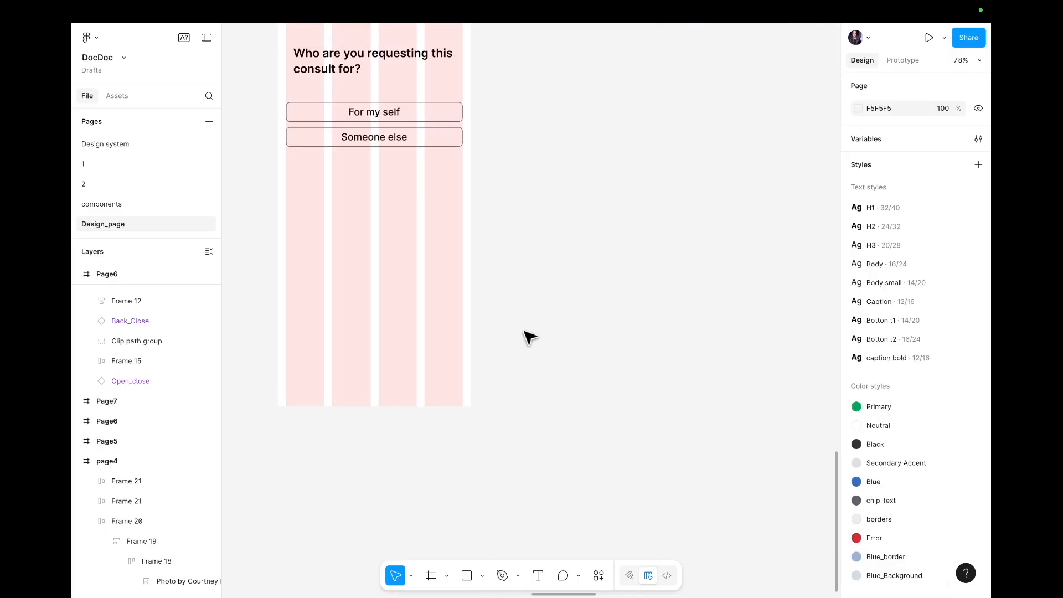
scroll(529, 338, right, 1)
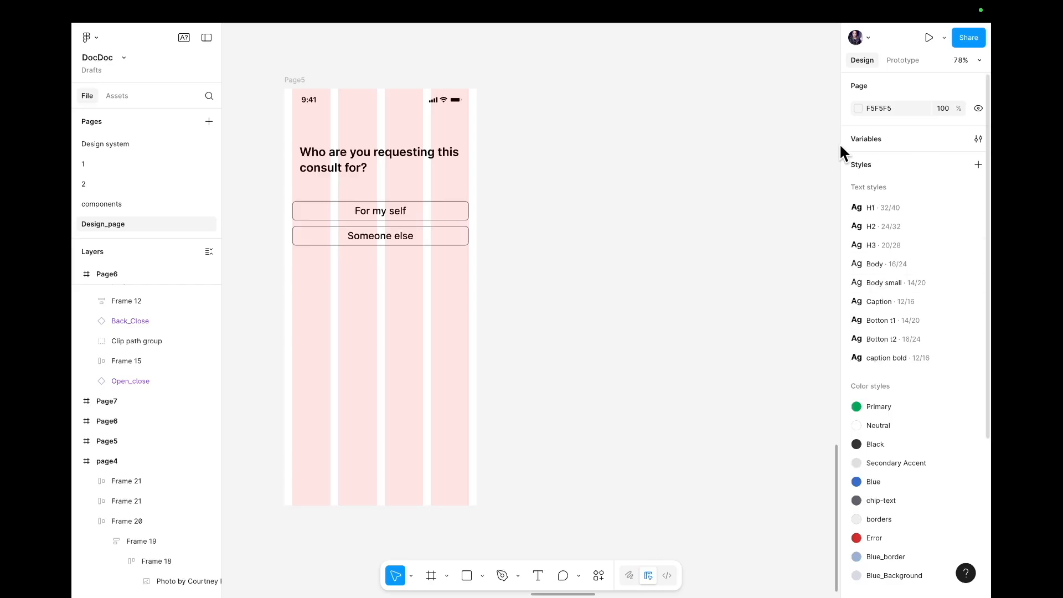
key(f)
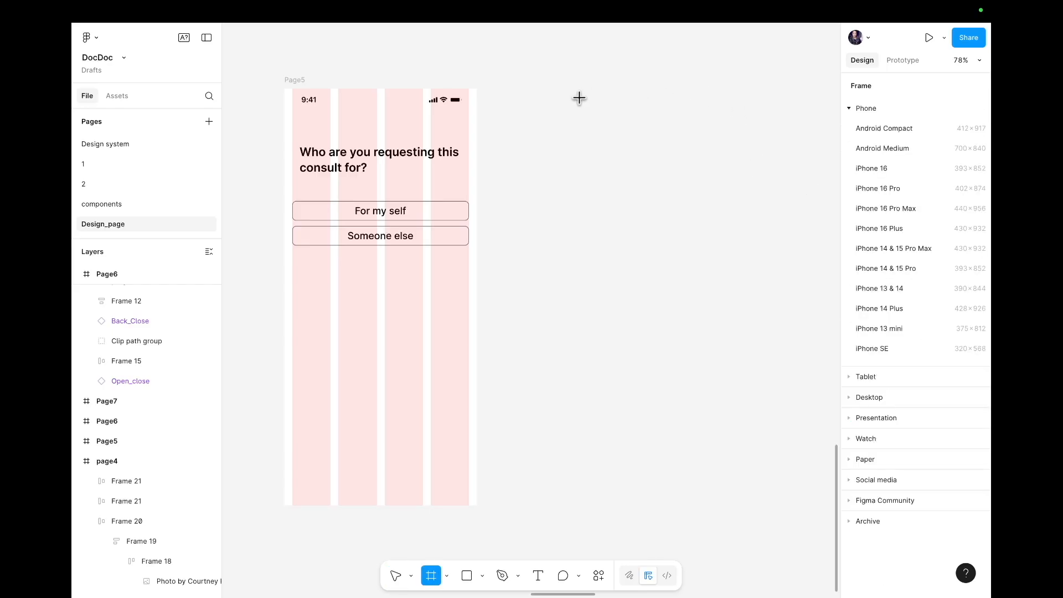
click(847, 168)
drag(588, 152, 594, 136)
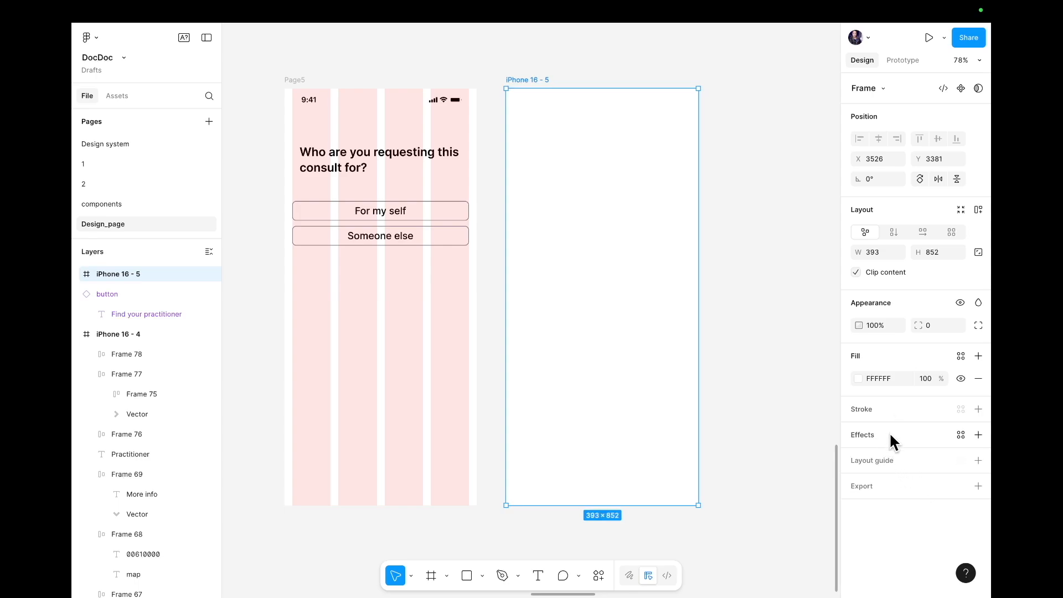
click(962, 459)
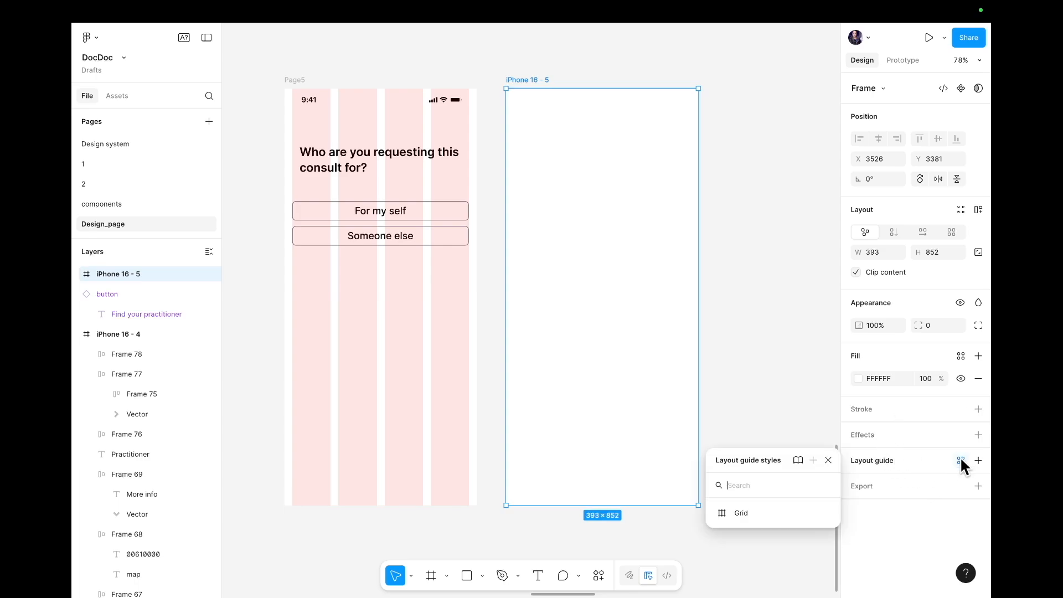
click(776, 512)
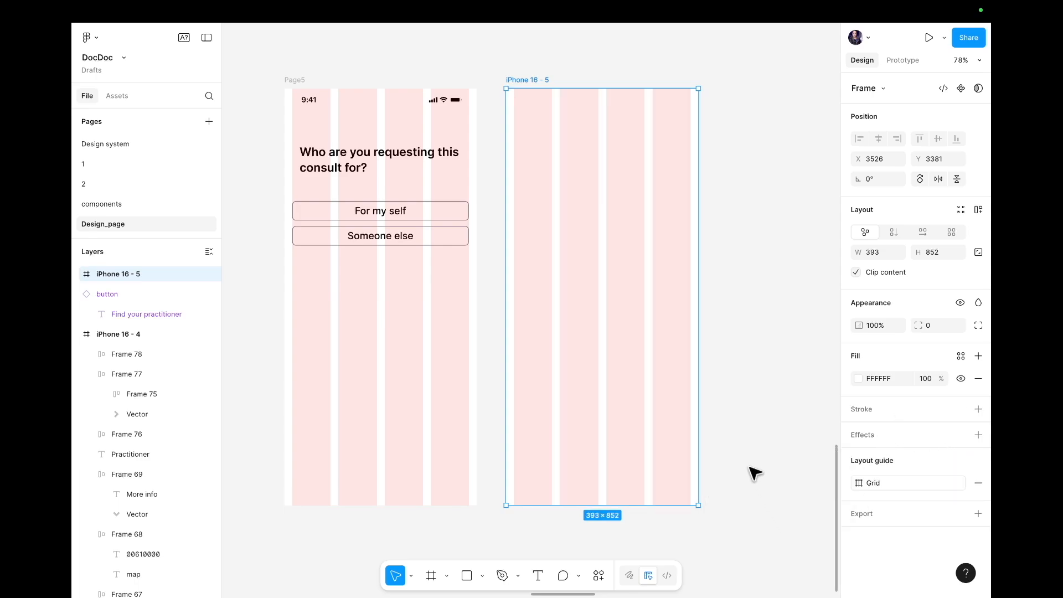
click(764, 363)
- Copy the status bar from Page5 to the same place in the iPhone 16 - 5 frame
click(371, 106)
drag(371, 107, 587, 109)
click(581, 157)
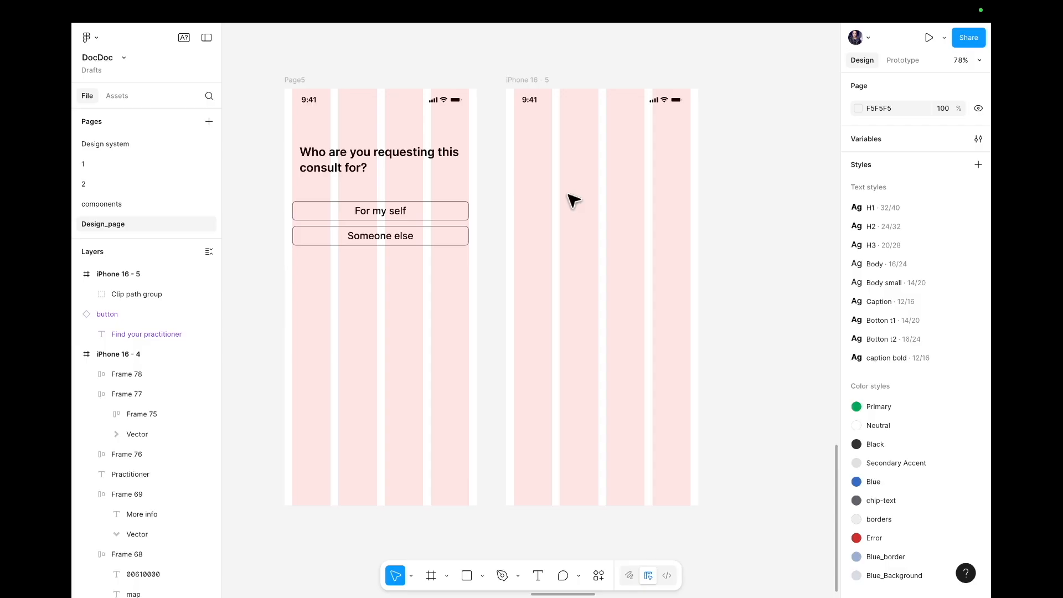
- Add the two-line heading "Who are you requesting this consult for?" near the top of the iPhone 16 - 5 frame
key(t)
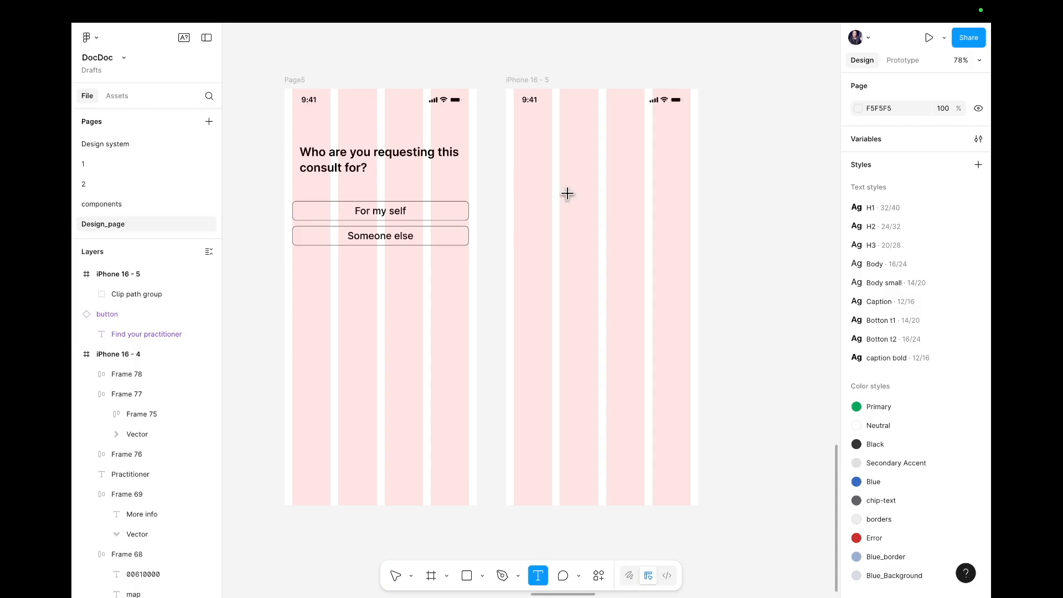
click(540, 153)
text(Who are you requesting)
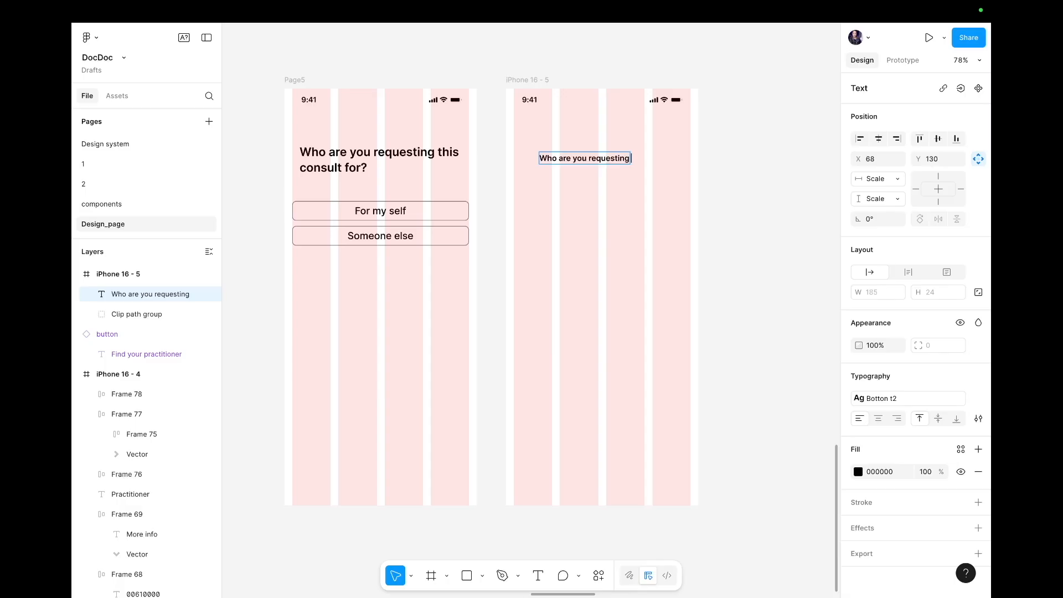
text(s)
key(Return)
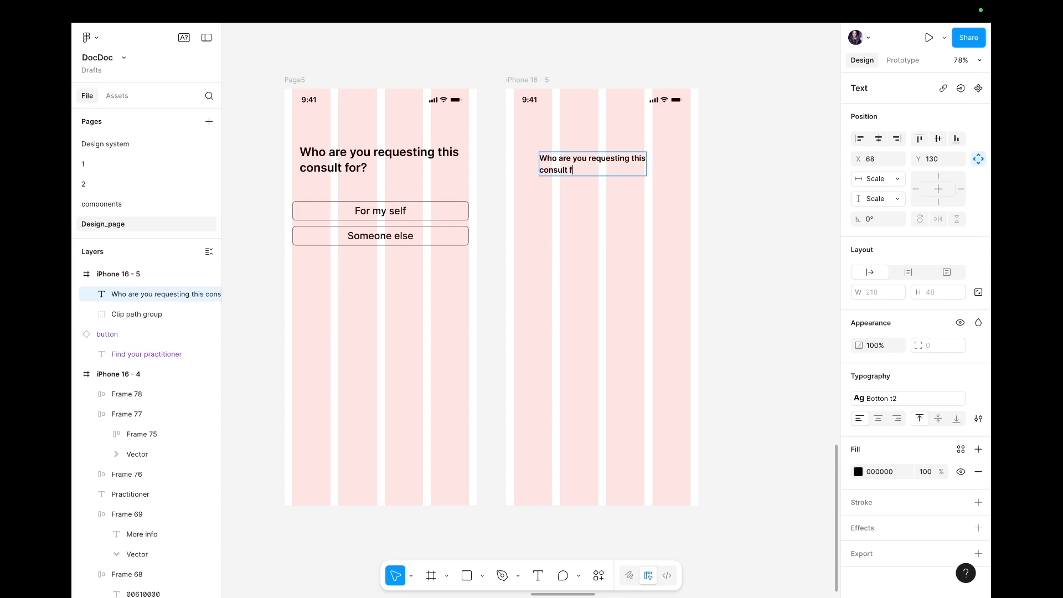
text(?)
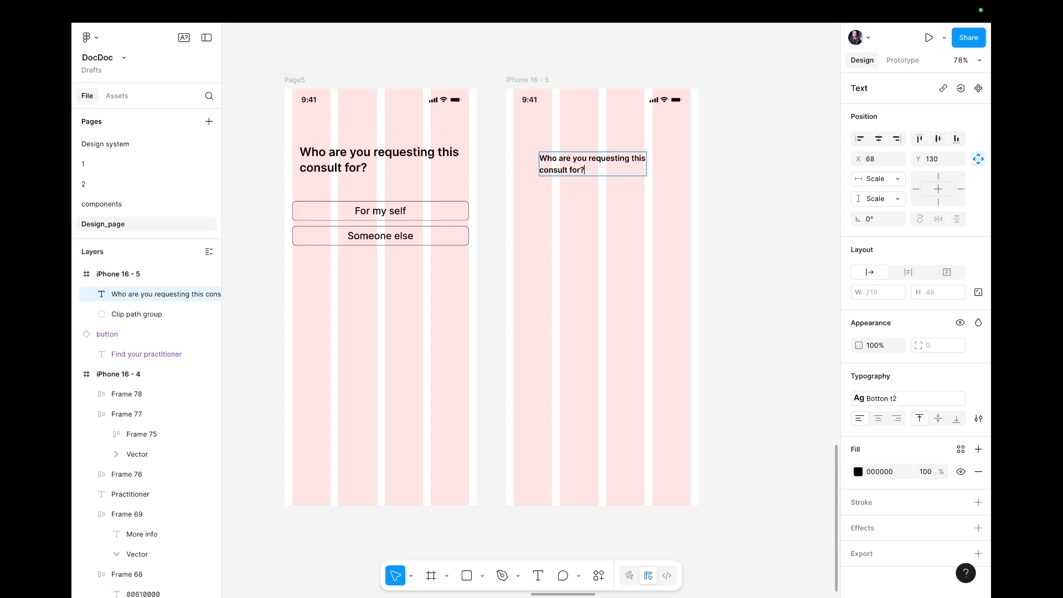
- Apply Page5's H2 heading style to the new heading and move it so it fits inside iPhone 16 - 5 like the original
double_click(431, 153)
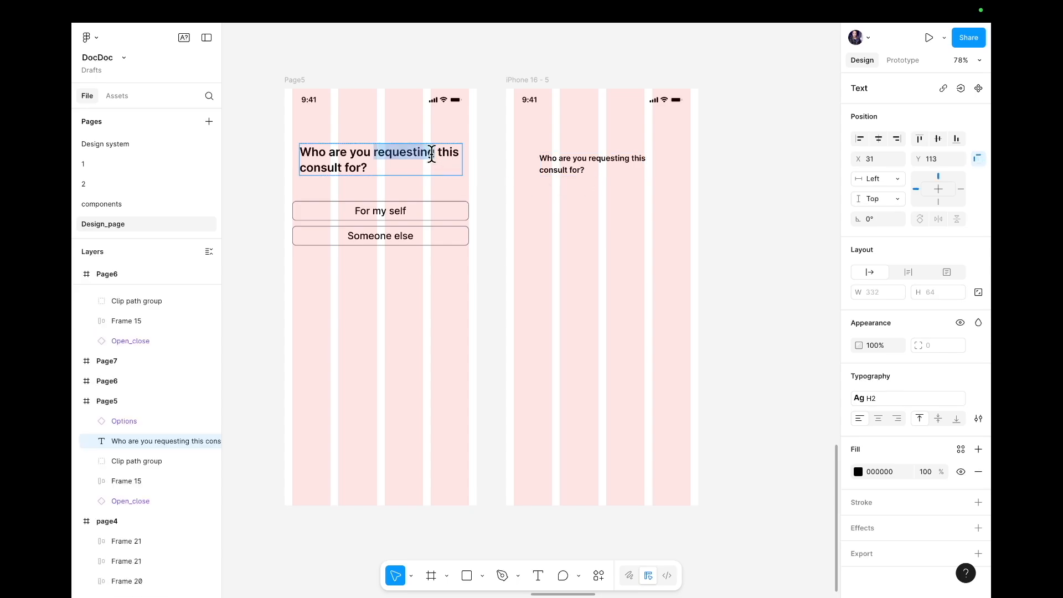
click(862, 396)
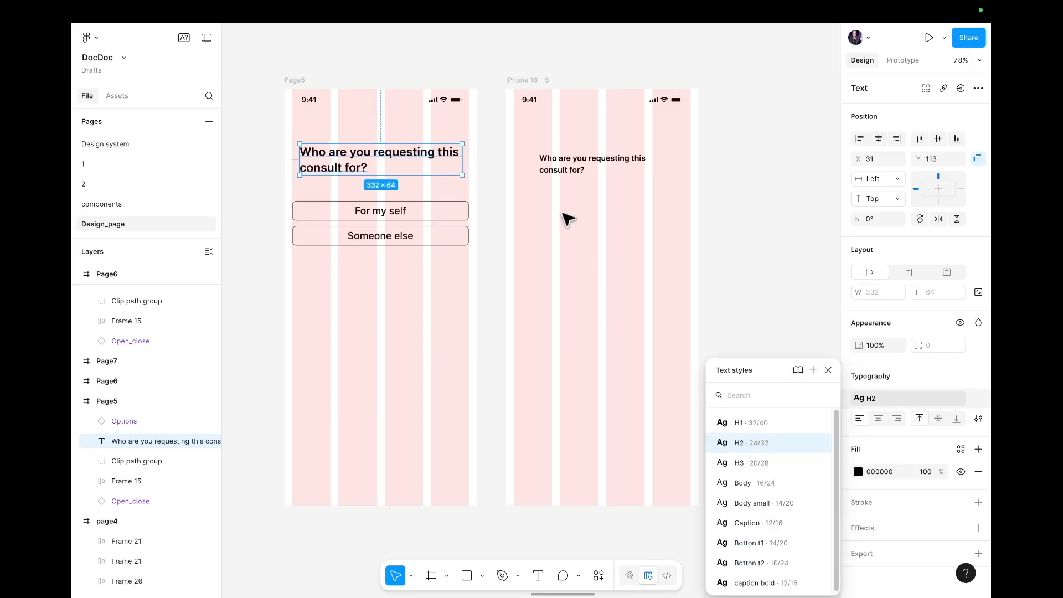
double_click(571, 166)
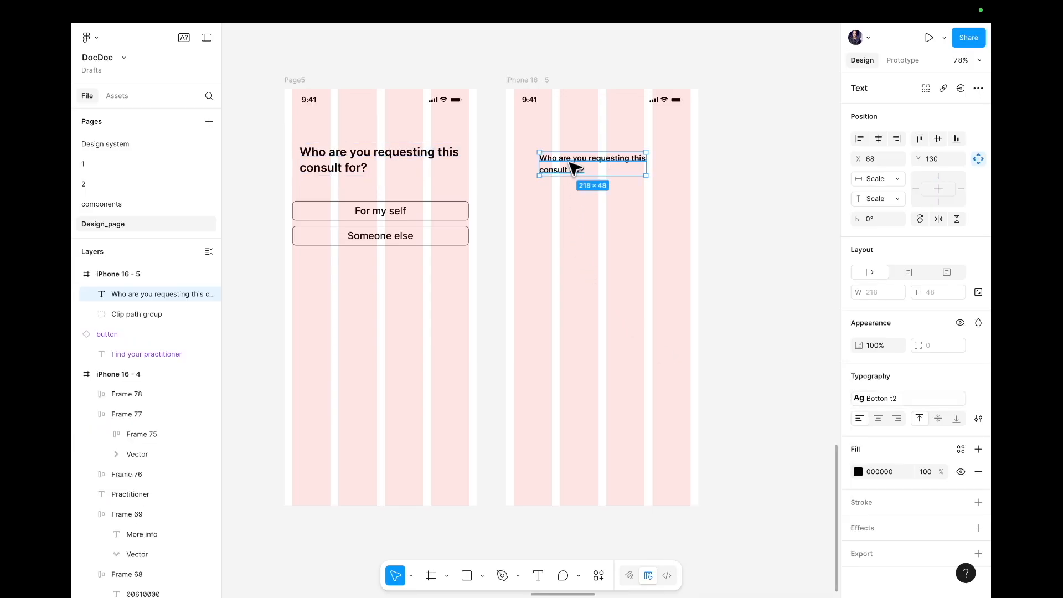
click(919, 398)
click(775, 440)
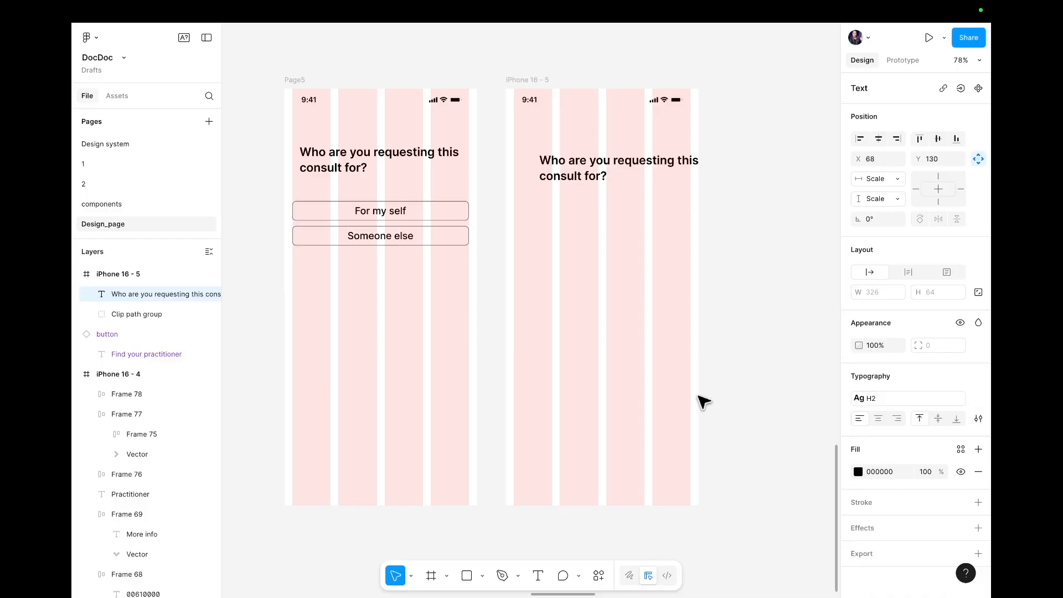
drag(609, 178, 584, 173)
click(591, 196)
- Add the option label "For myself" beneath the heading in iPhone 16 - 5 at X 128, Y 236
click(391, 216)
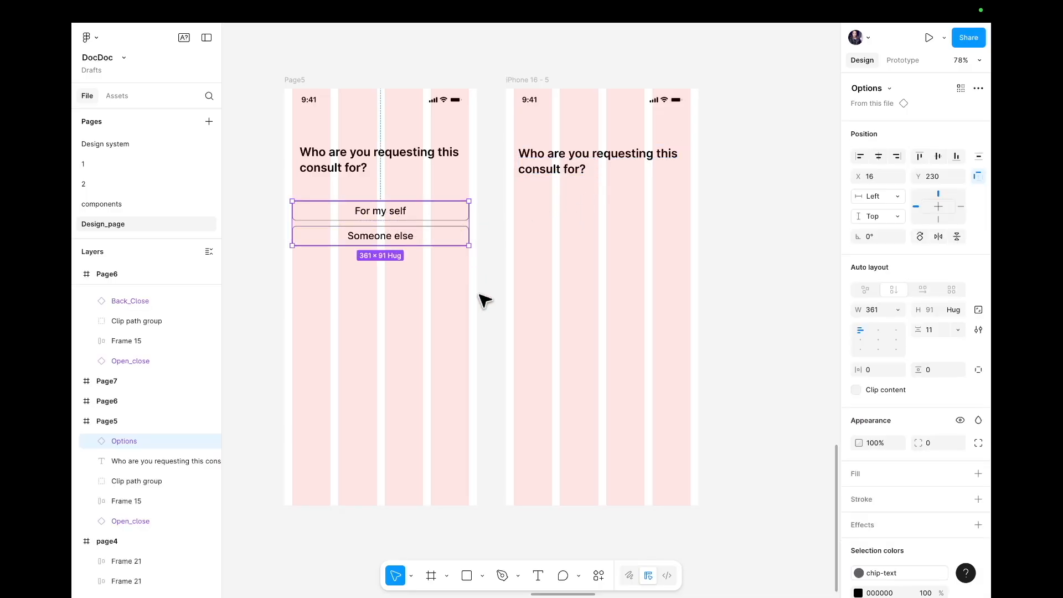
click(612, 270)
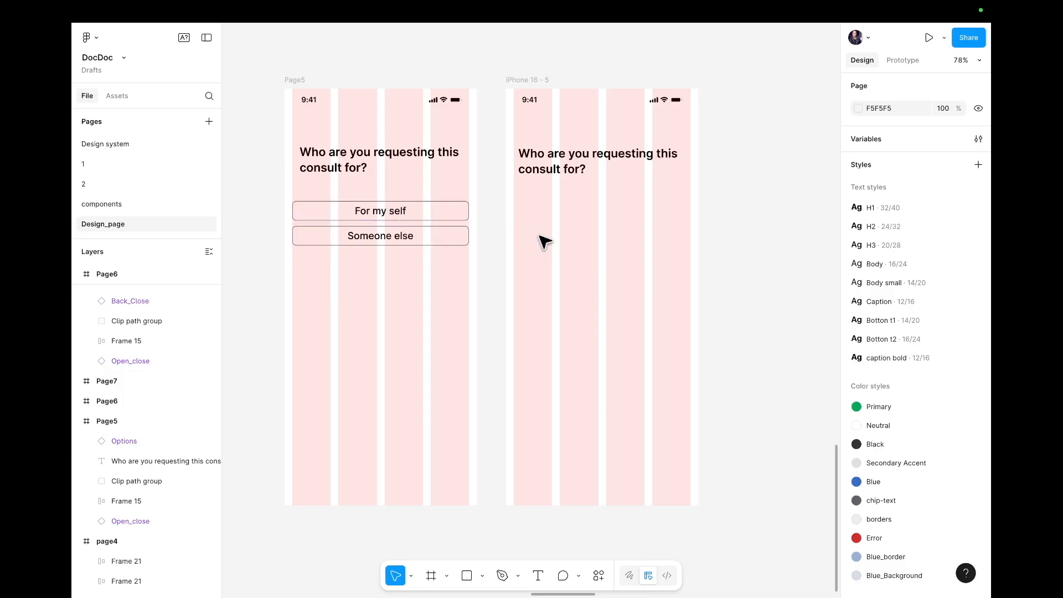
key(t)
click(535, 209)
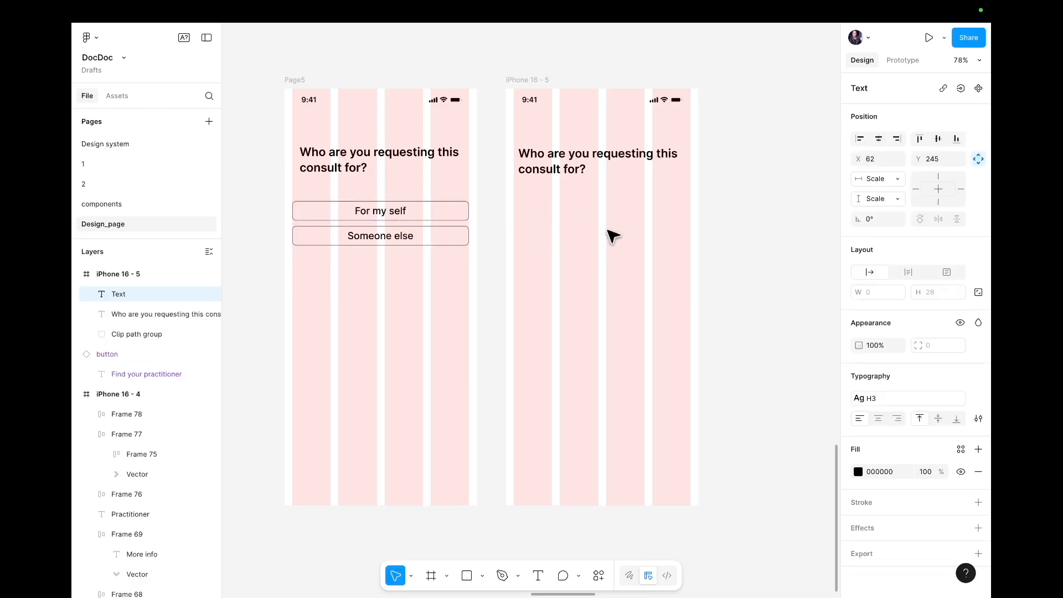
text(For mysel)
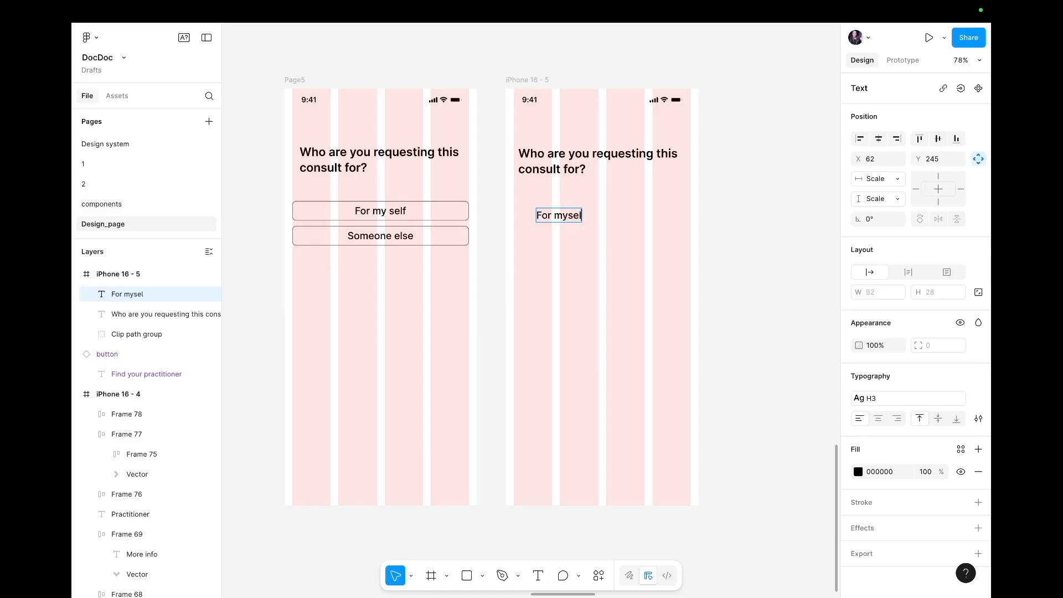
key(Escape)
drag(574, 216, 607, 212)
- Compare the text style of Page5's first option label with that of the new "For myself" label
click(403, 213)
double_click(397, 215)
double_click(396, 212)
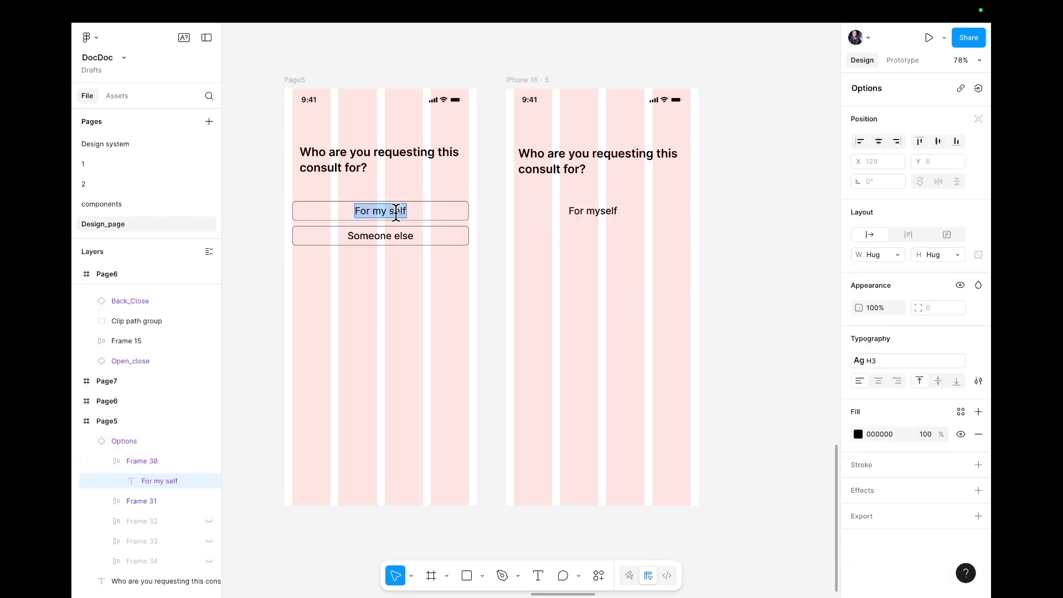
click(898, 361)
key(Escape)
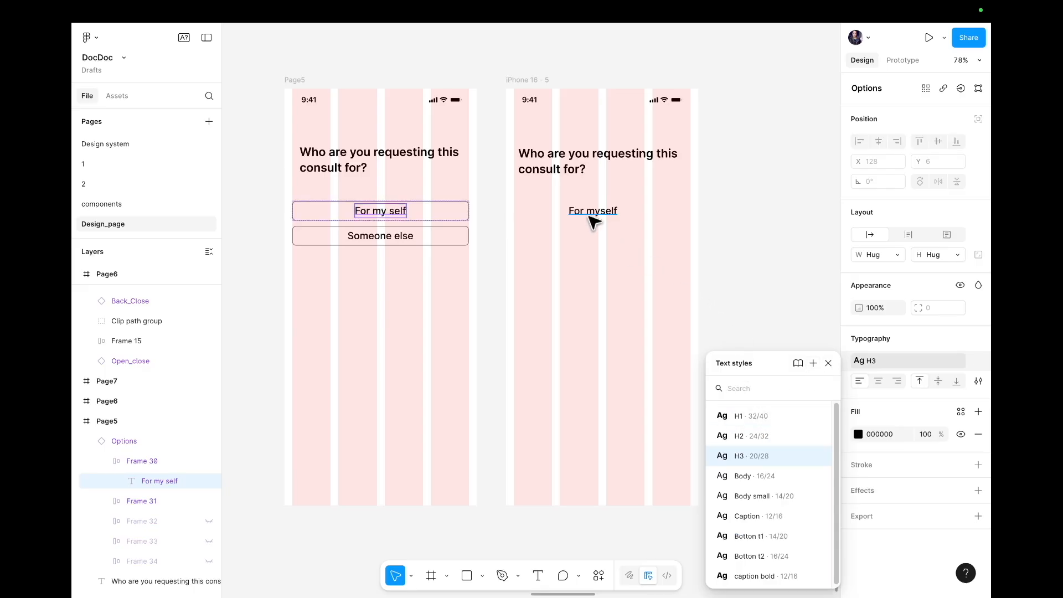
click(592, 220)
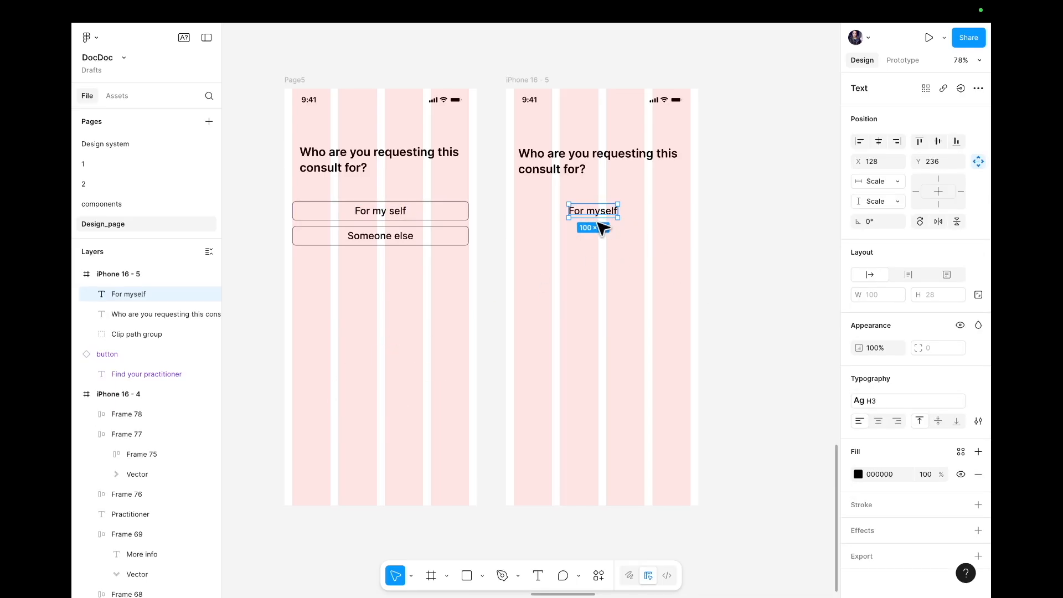
click(664, 288)
double_click(614, 217)
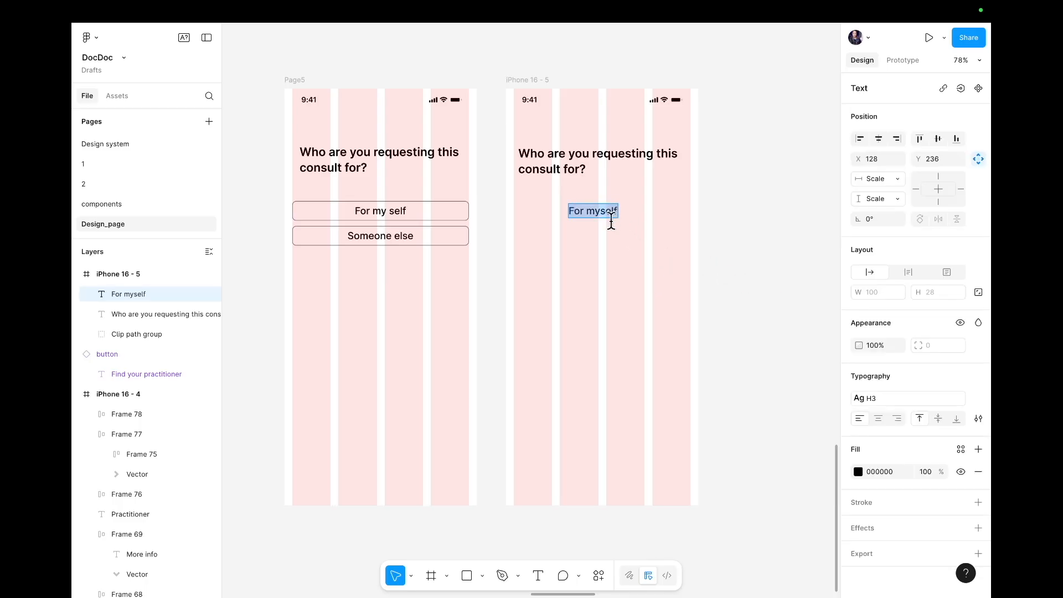
click(865, 398)
key(Escape)
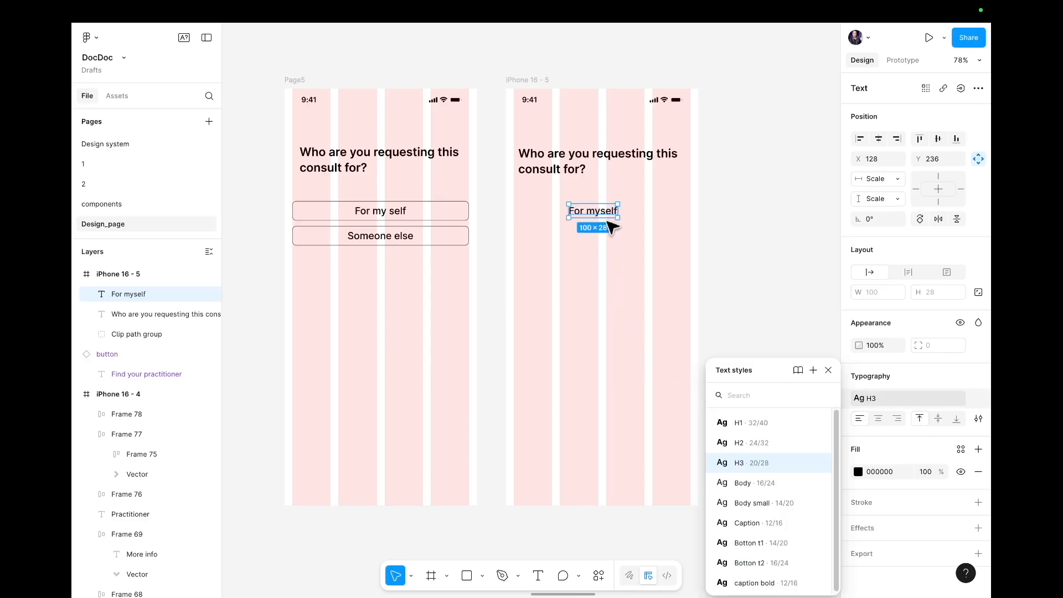
- Wrap the "For myself" label in an auto layout frame and widen it to 359 across the grid columns, starting at X 16
drag(609, 210, 603, 219)
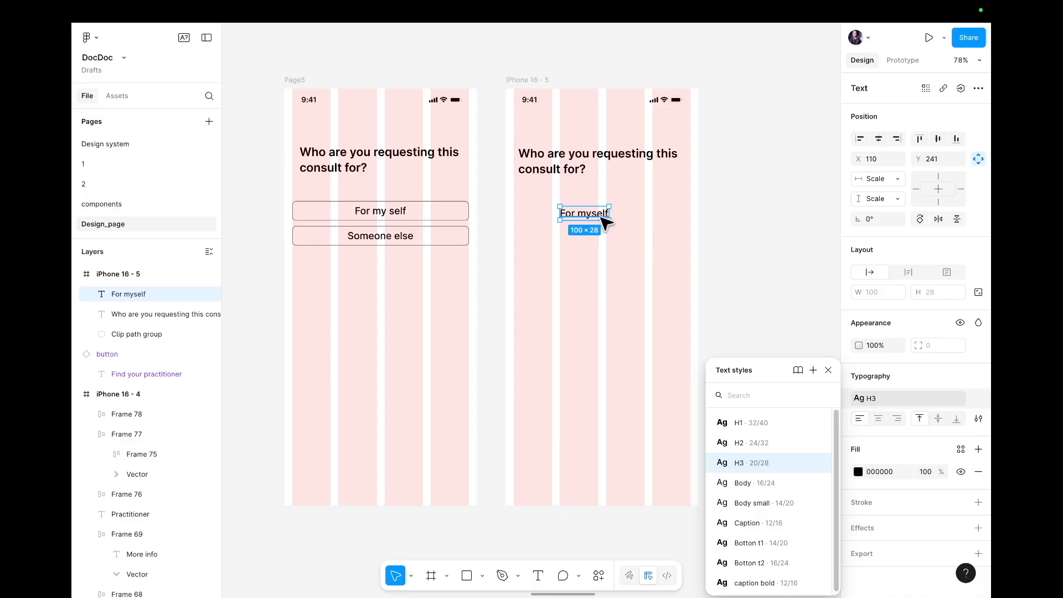
key(shift+a)
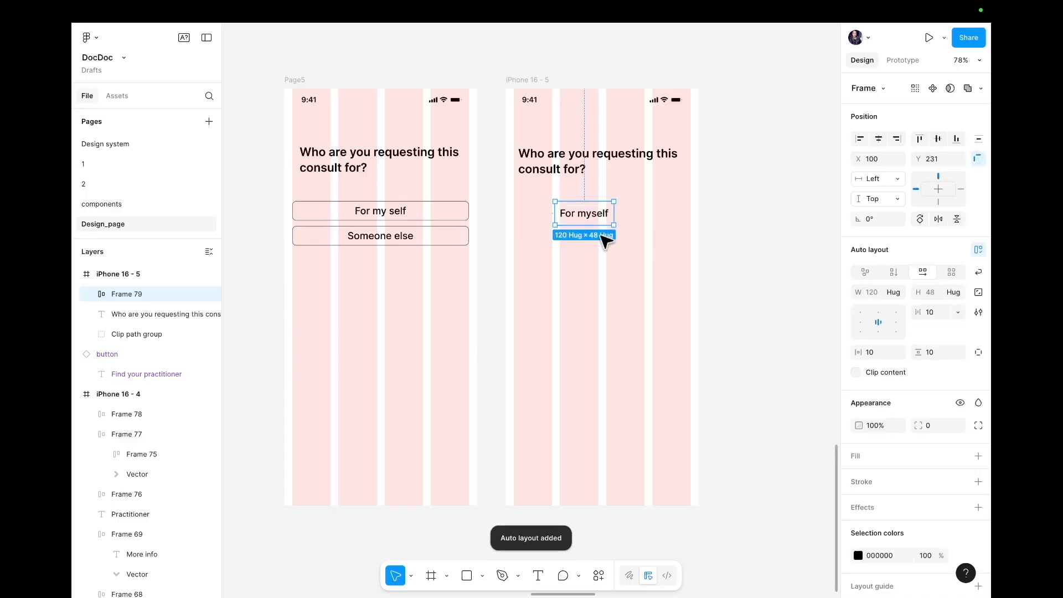
key(Escape)
click(594, 221)
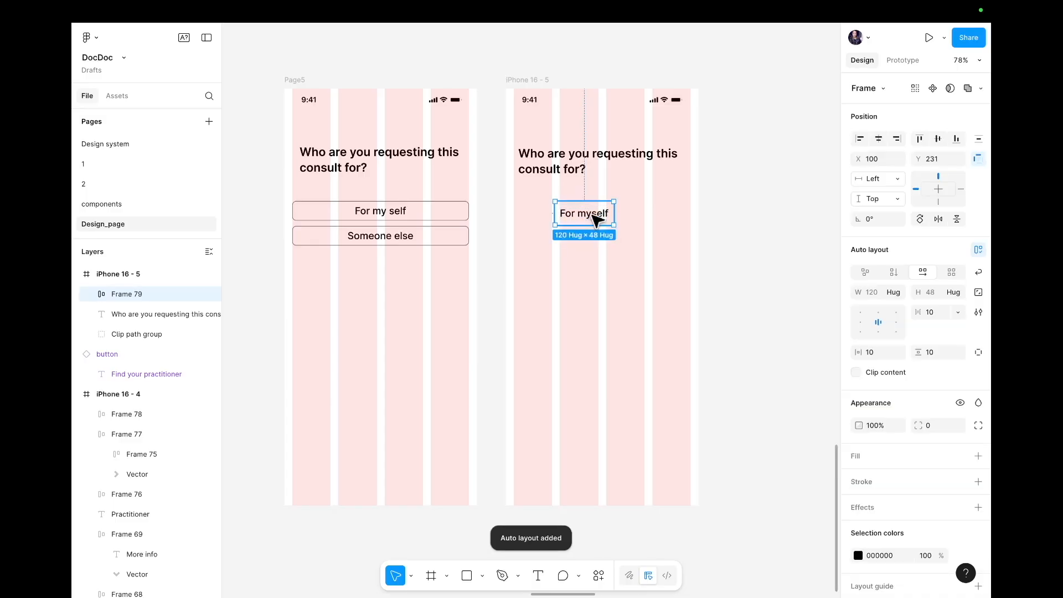
drag(614, 213, 689, 215)
drag(554, 217, 517, 219)
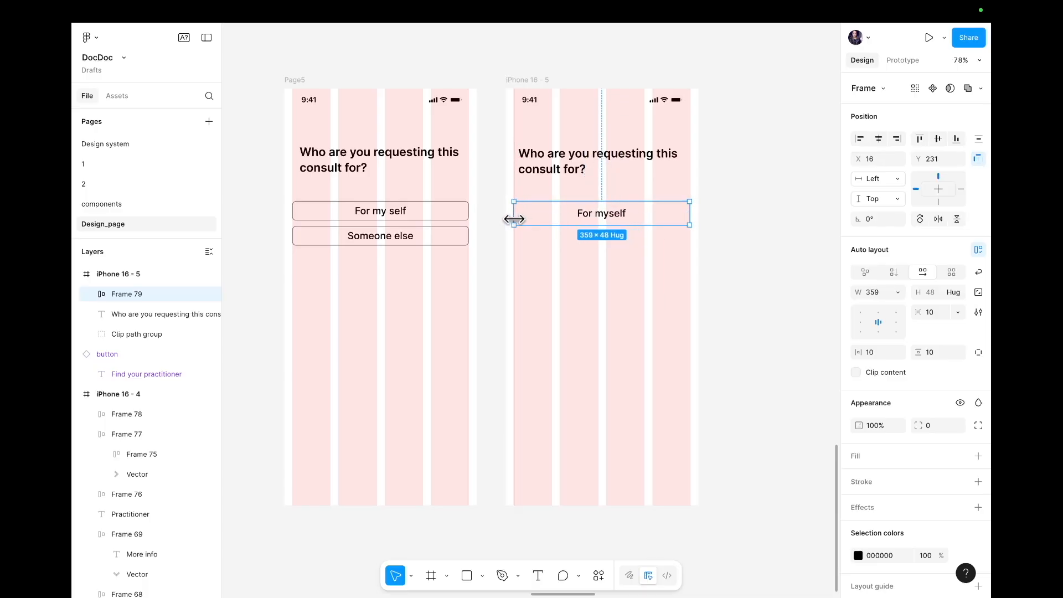
click(544, 240)
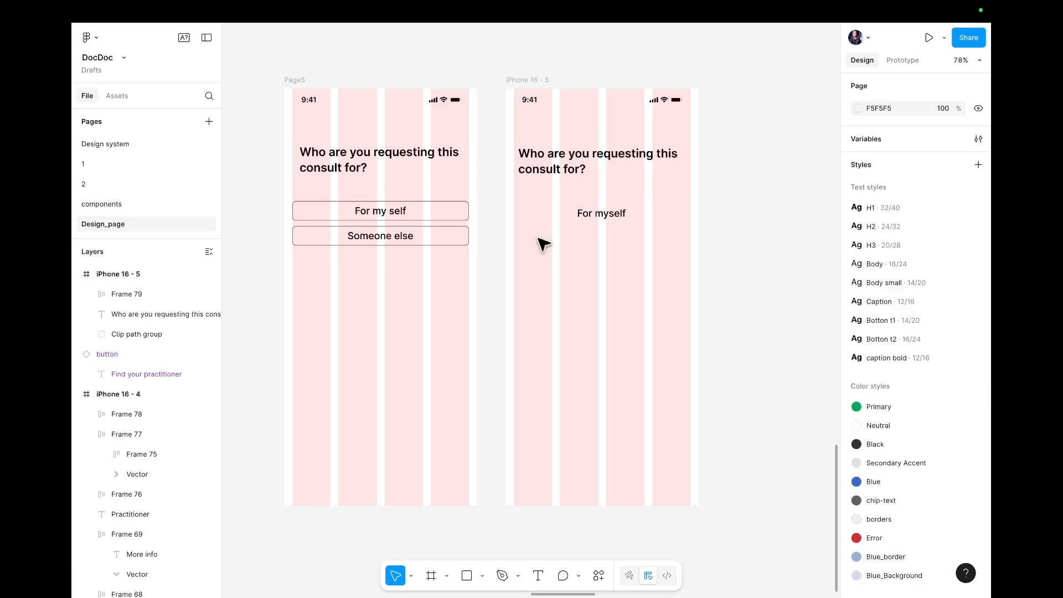
- Add a 1 px inside stroke in 000000 to the "For myself" frame and set its height to 40
click(597, 212)
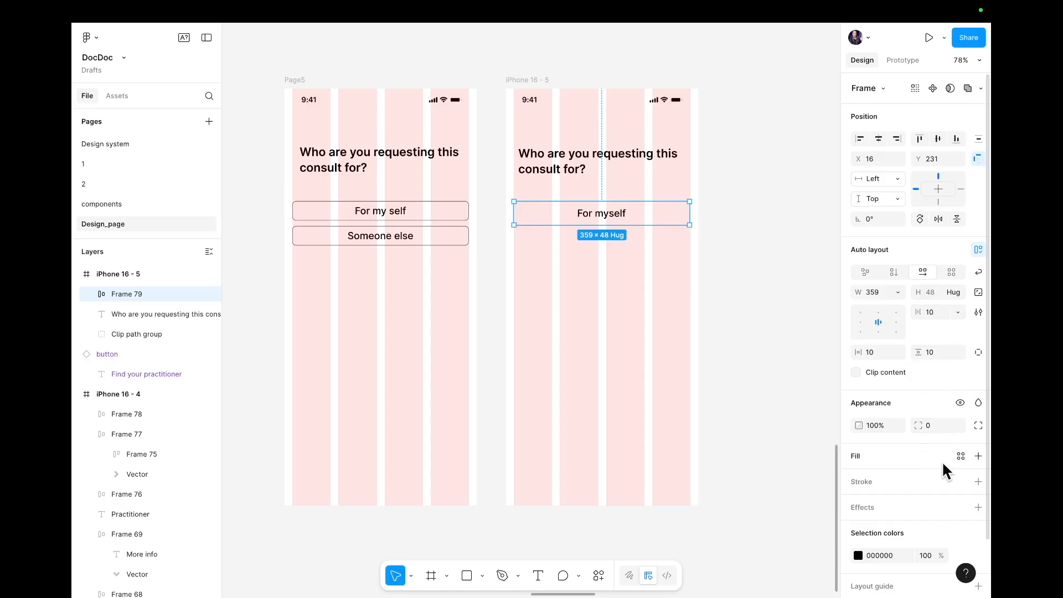
click(978, 481)
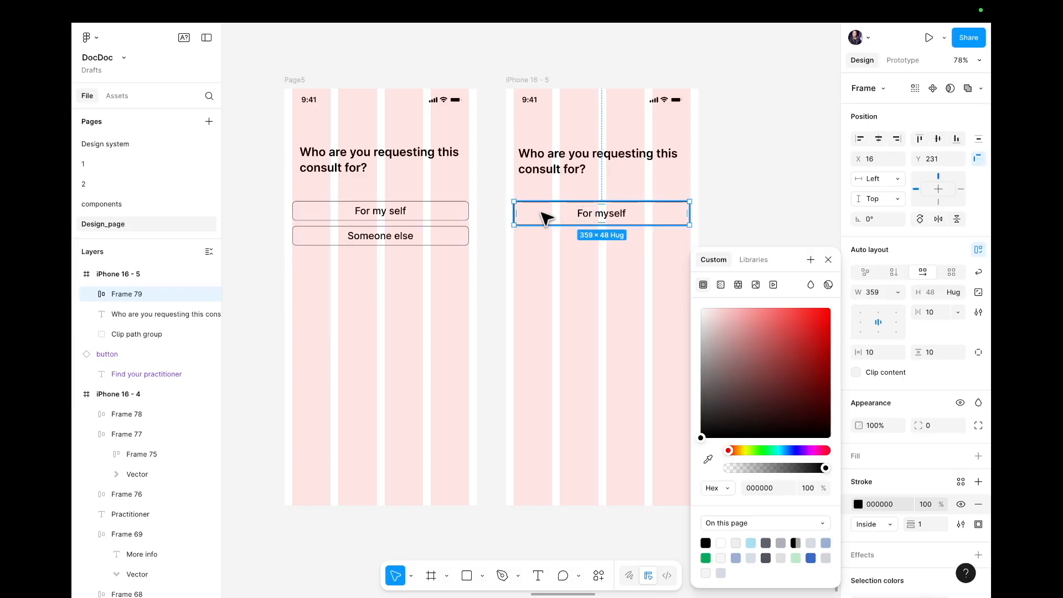
click(928, 292)
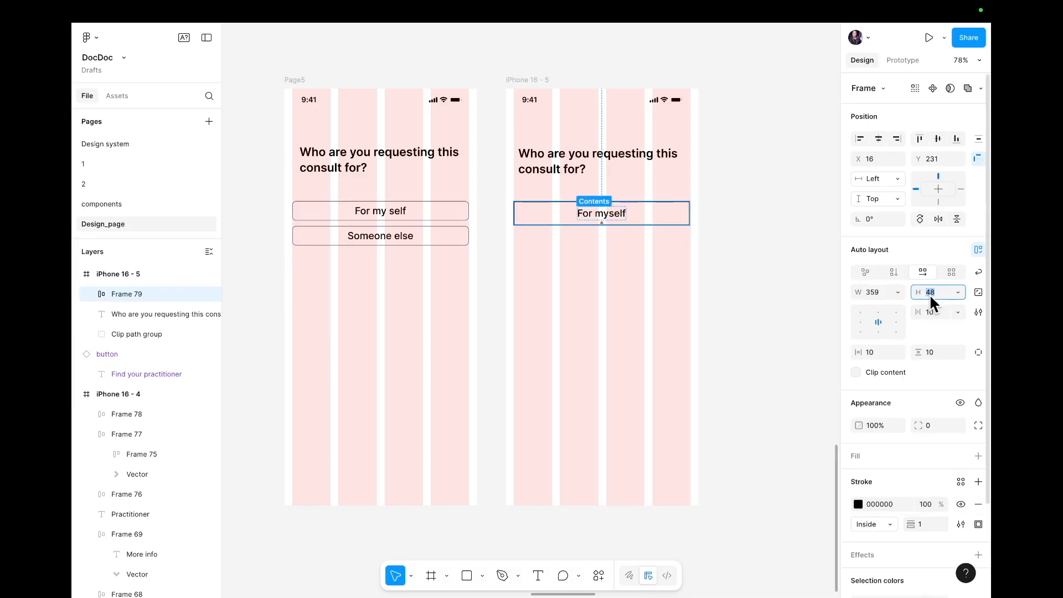
key(Down)
key(Down)
key(Down)
key(Down)
key(Down)
key(Down)
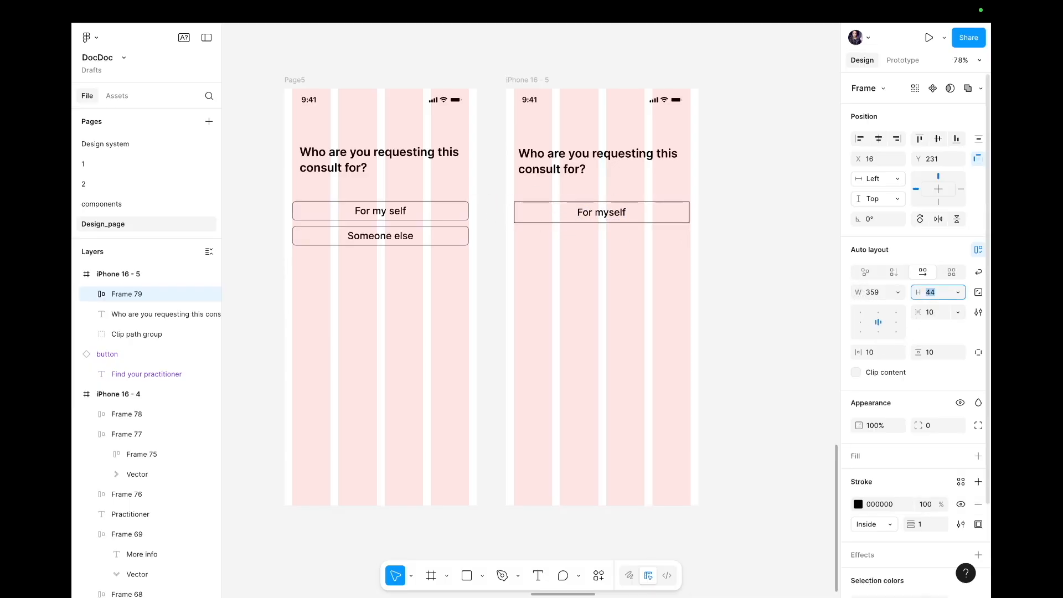
key(Down)
key(Down)
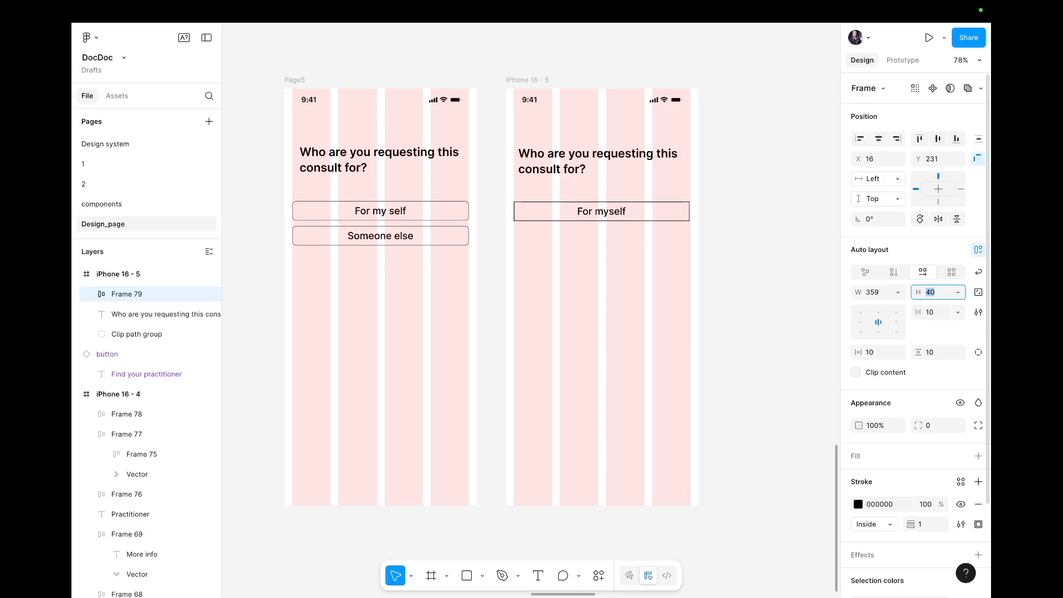
click(597, 289)
click(667, 210)
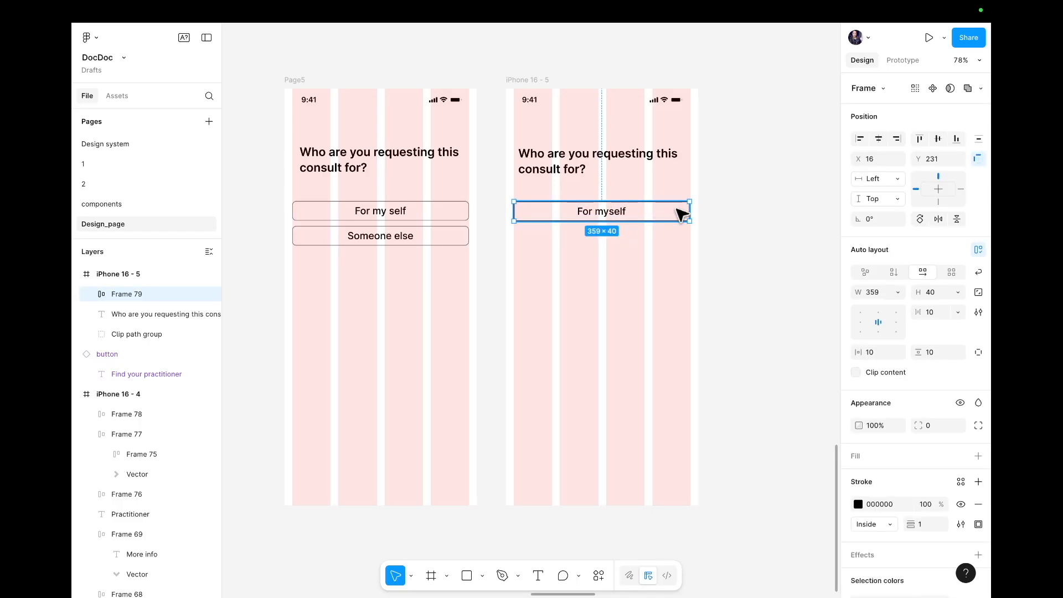
- Shift the "For myself" frame to Y 232 and give it a corner radius of 8
mouse_move(667, 210)
mouse_down()
mouse_move(491, 230)
mouse_move(432, 168)
mouse_move(425, 270)
mouse_move(413, 285)
mouse_move(451, 242)
mouse_move(613, 214)
mouse_move(654, 225)
mouse_move(670, 217)
mouse_up()
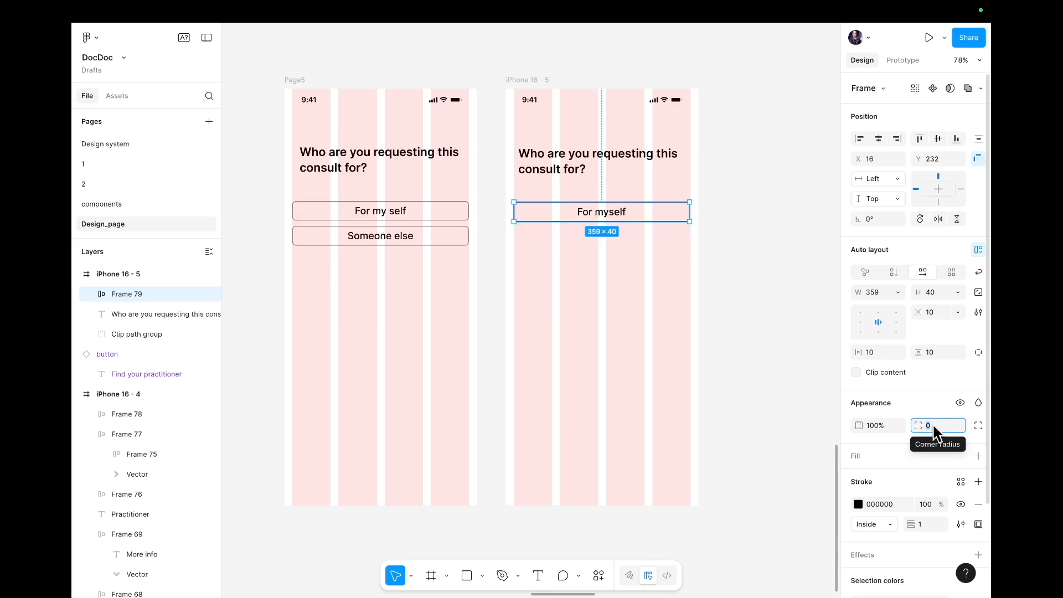
text(8)
key(Return)
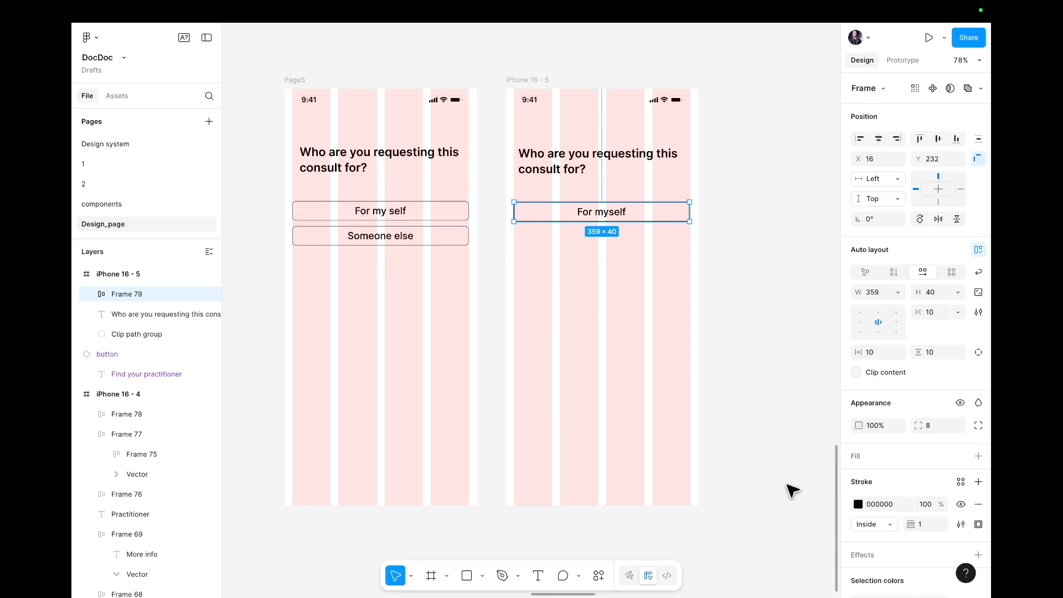
click(677, 417)
click(652, 214)
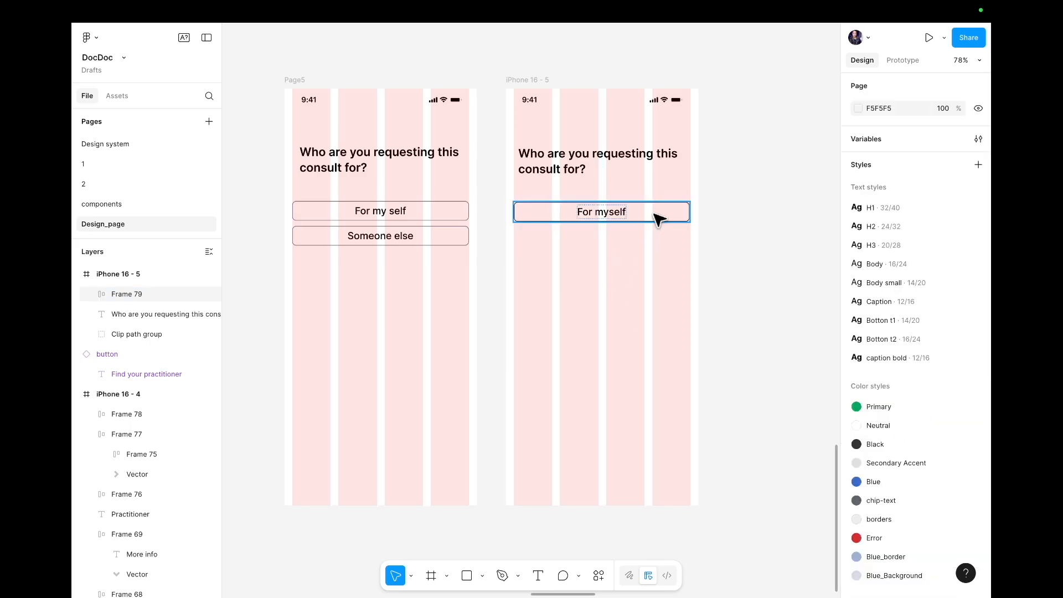
- Widen the "For myself" button to 361 so its edges match the outer grid columns
scroll(653, 215, up, 5)
scroll(666, 211, up, 3)
click(669, 212)
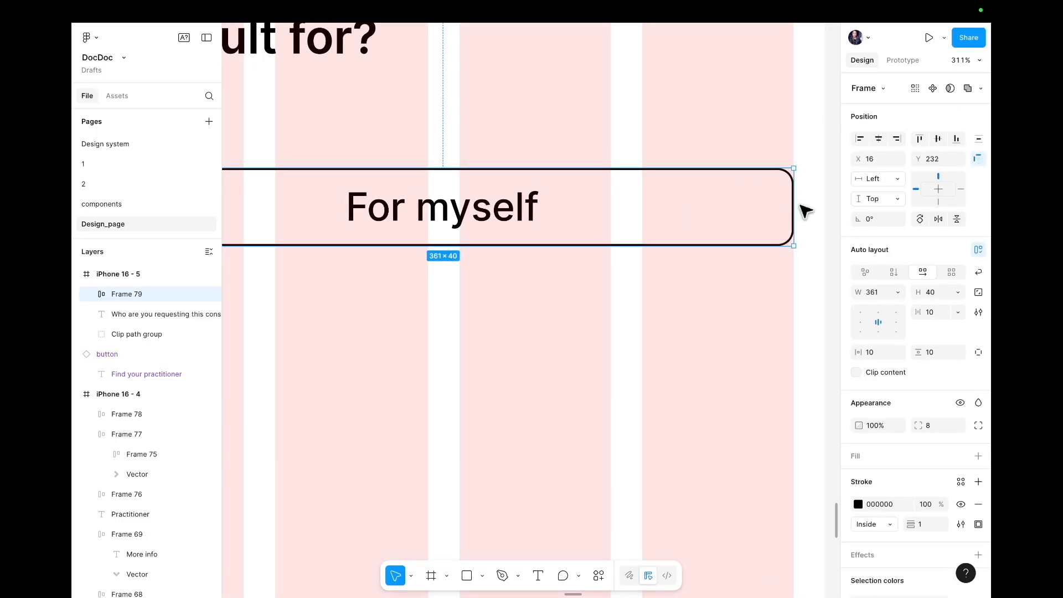
click(802, 208)
scroll(804, 210, left, 5)
scroll(804, 210, left, 5)
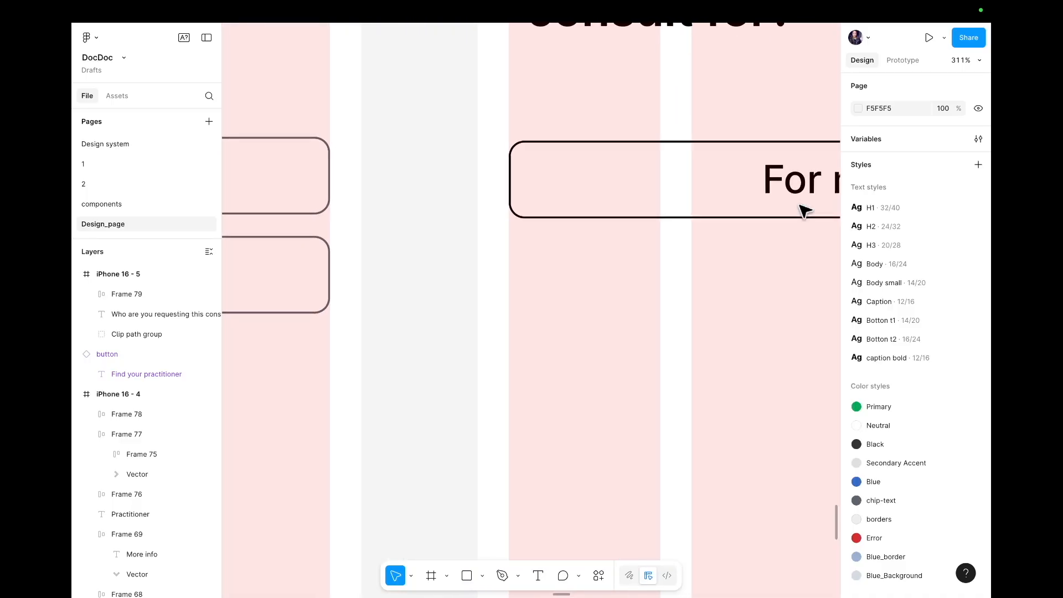
scroll(803, 210, down, 5)
scroll(804, 210, right, 5)
scroll(804, 210, down, 3)
click(748, 199)
click(745, 199)
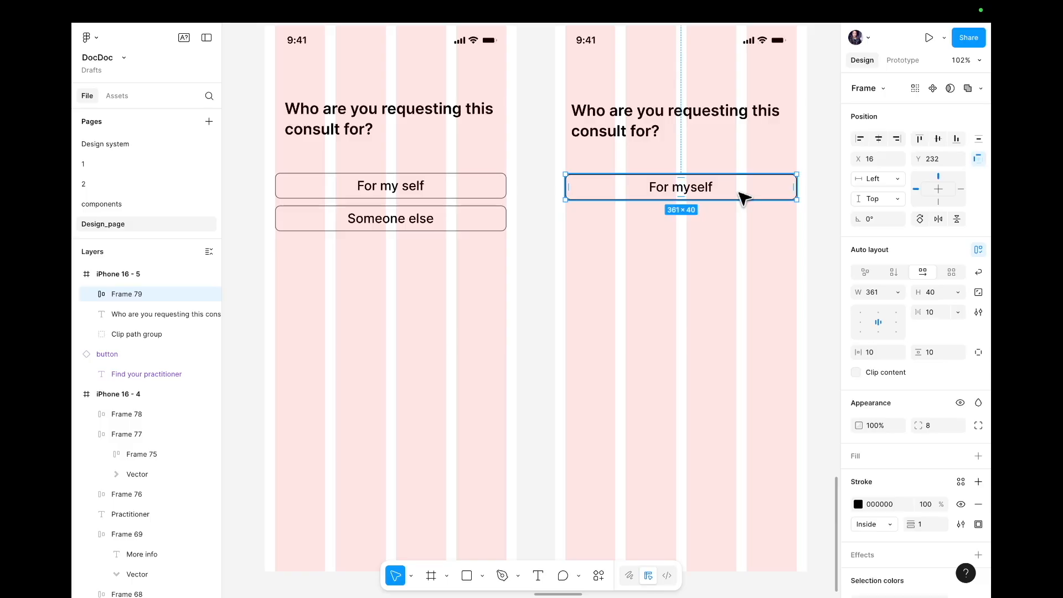
- Apply the Black color style to the "For myself" button's stroke
click(857, 504)
click(748, 257)
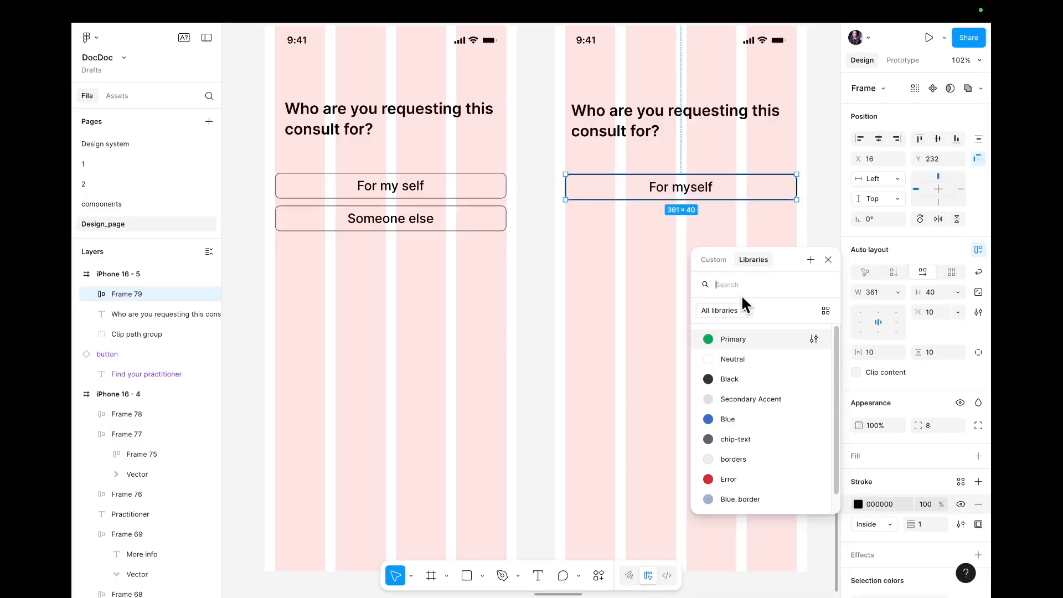
click(728, 379)
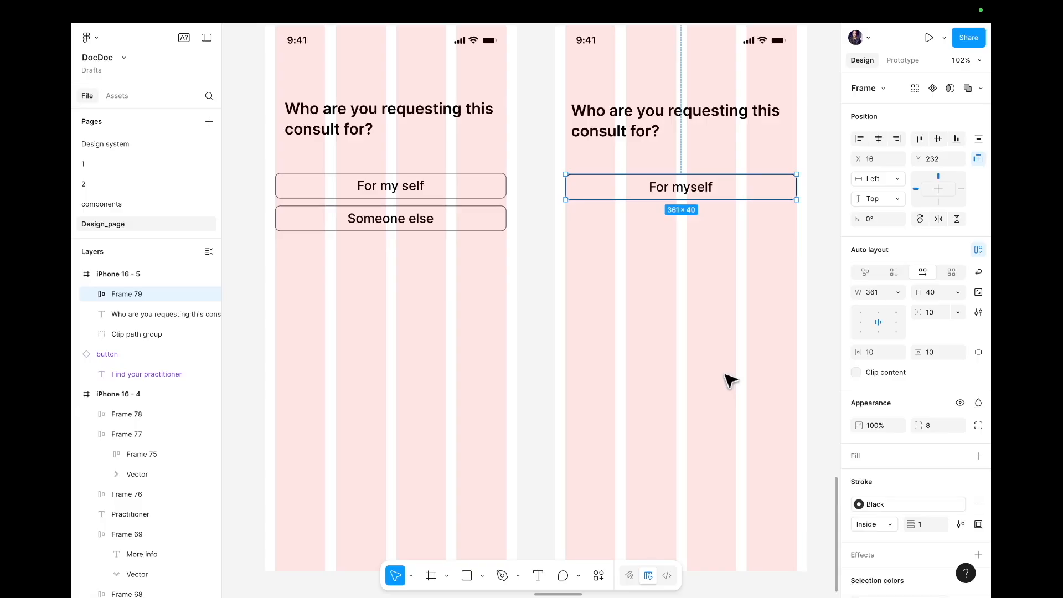
click(657, 363)
- Try to apply the Black color style to the "For myself" label's fill
click(702, 188)
click(703, 189)
double_click(703, 190)
click(698, 187)
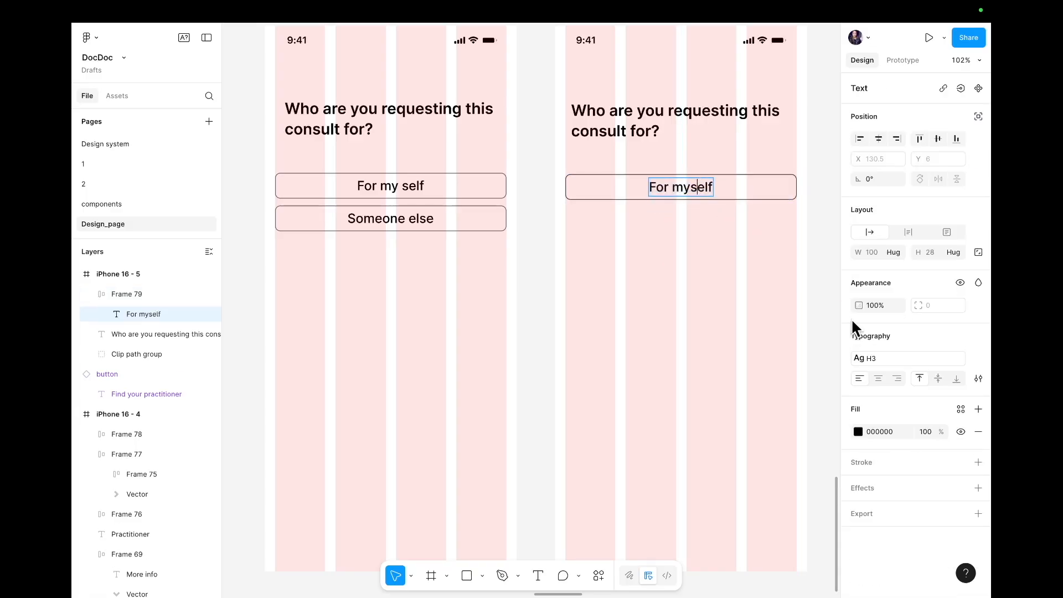
click(858, 429)
click(756, 259)
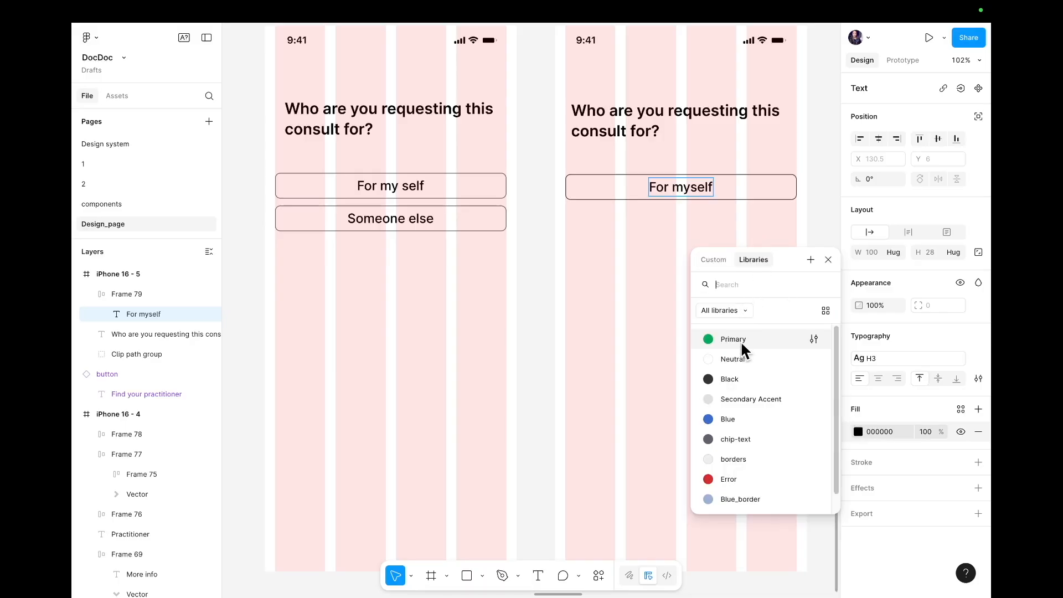
click(739, 379)
key(Escape)
key(Escape)
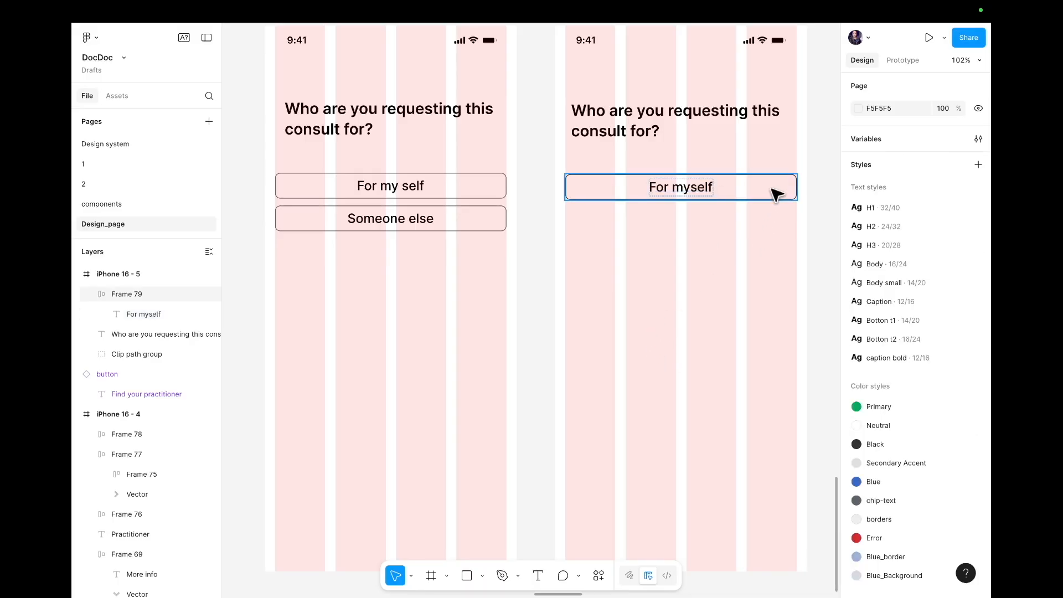
- Duplicate the "For myself" button directly beneath the original in iPhone 16 - 5
drag(774, 195, 775, 225)
drag(775, 224, 771, 227)
click(733, 255)
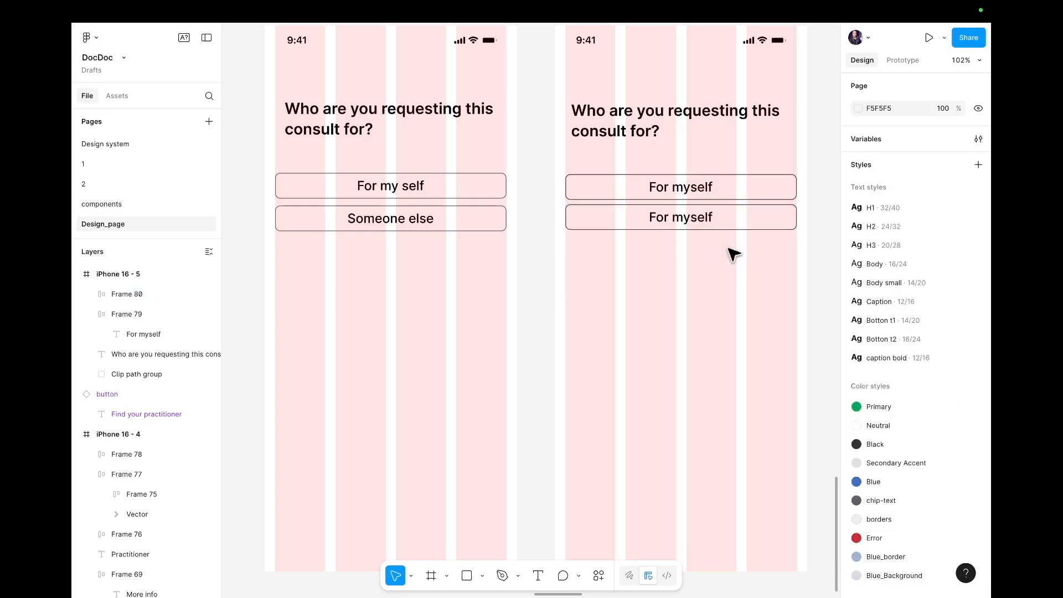
- Change the duplicated button's label to "Someone else"
double_click(677, 218)
double_click(678, 217)
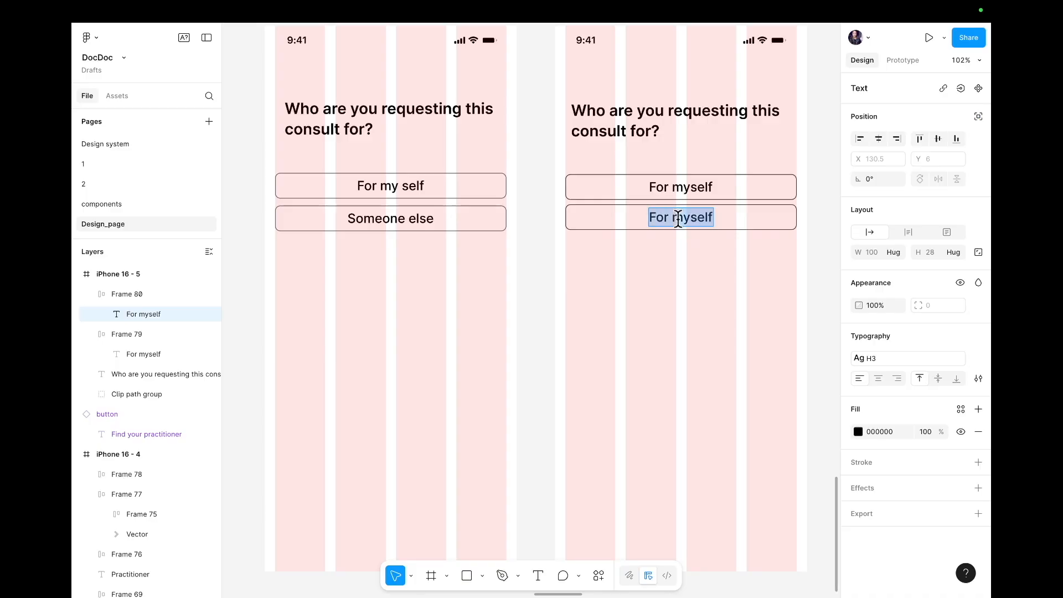
text(Some)
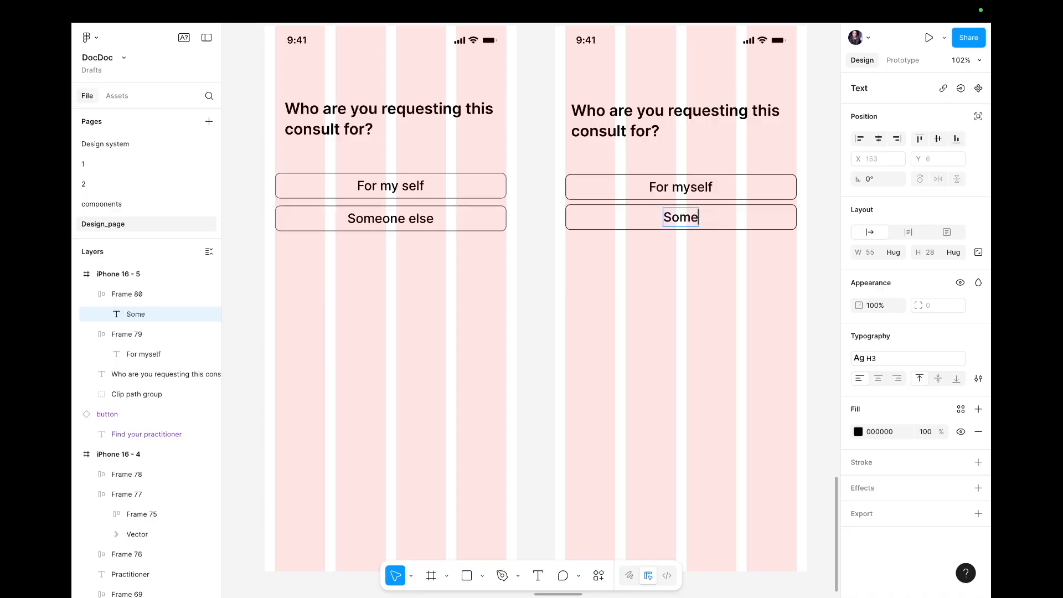
text(one)
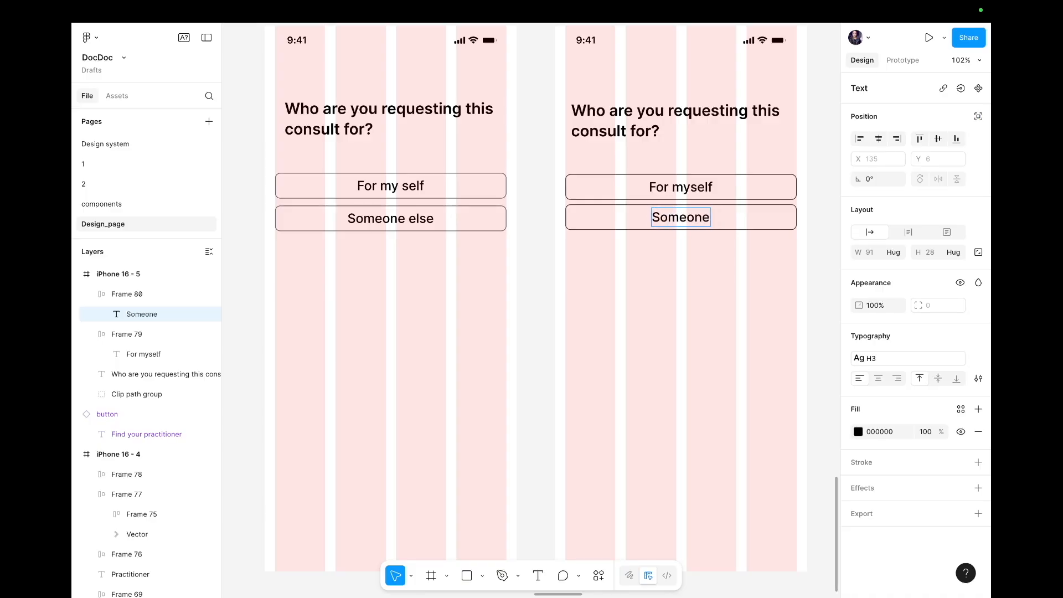
text( else)
key(BackSpace)
key(BackSpace)
text(a)
key(BackSpace)
text(se)
key(Escape)
click(692, 327)
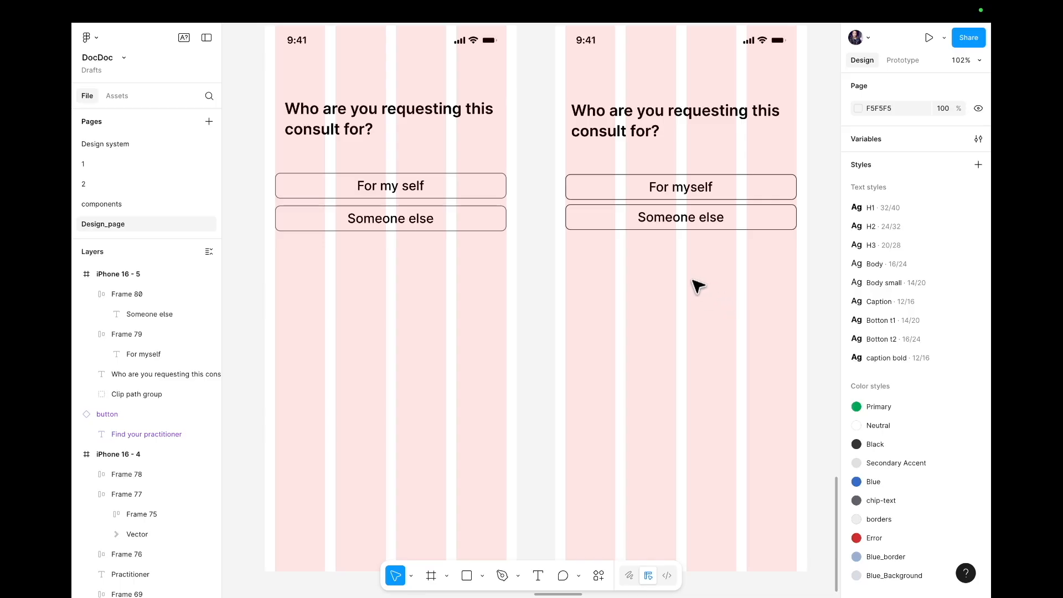
- Wrap both option buttons in a vertical auto layout with a gap of 10 and move the group up to Y 222
scroll(697, 285, up, 1)
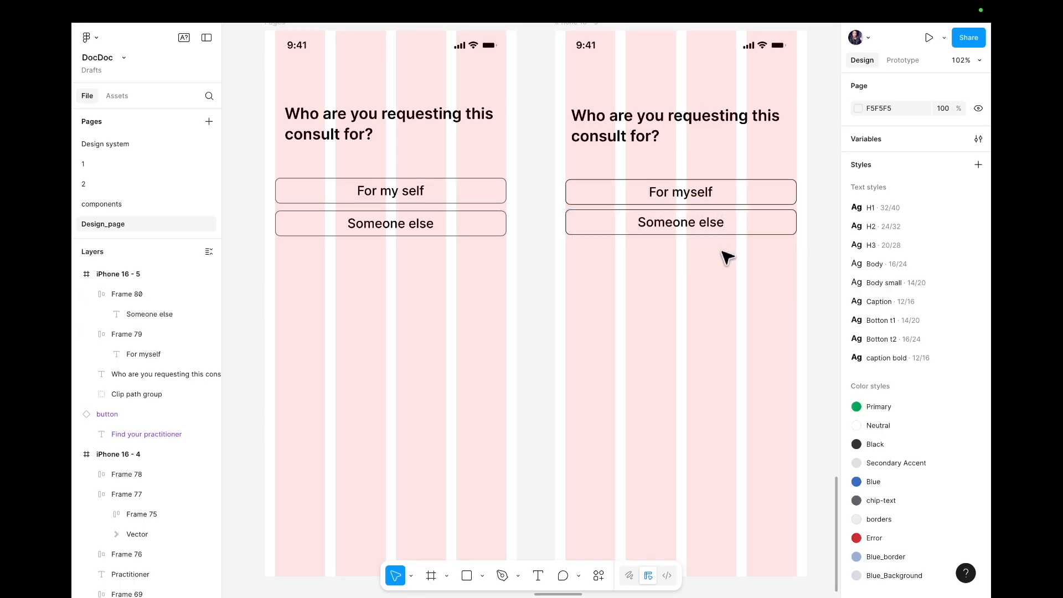
click(616, 203)
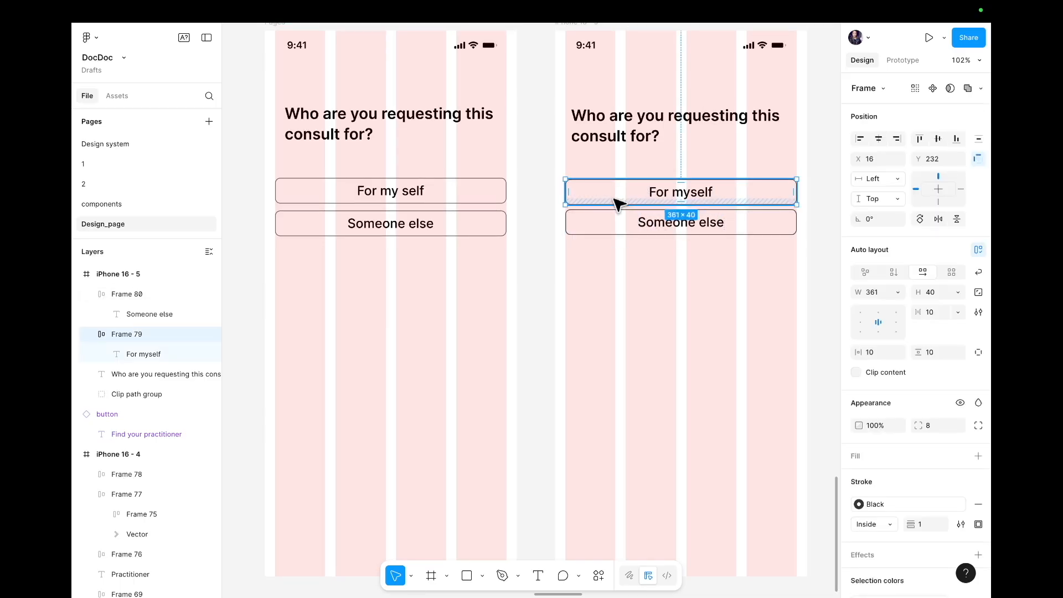
shift+click(623, 227)
key(shift+a)
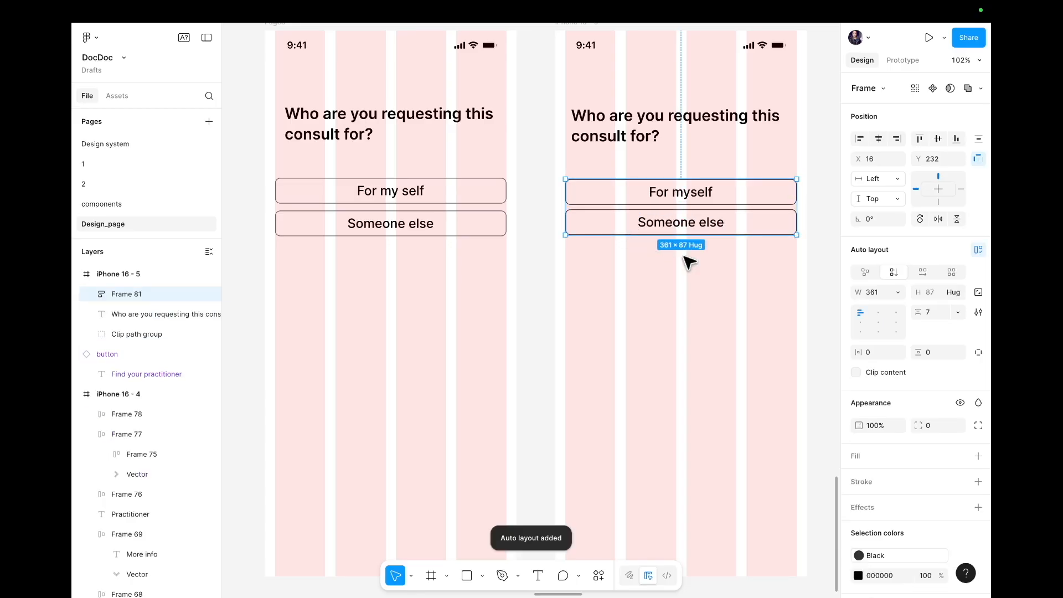
key(Down)
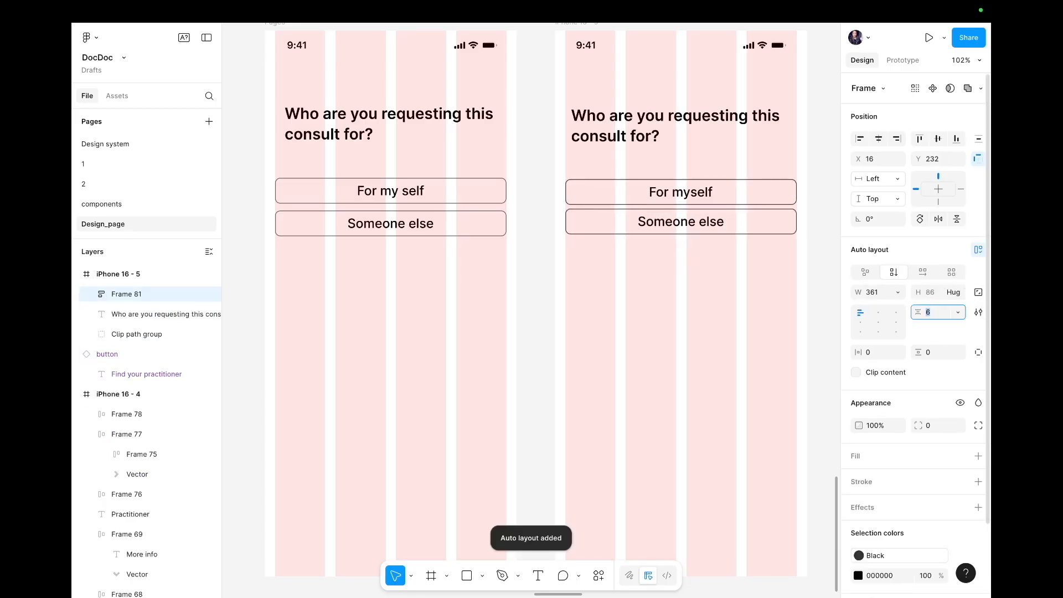
key(Up)
key(Up)
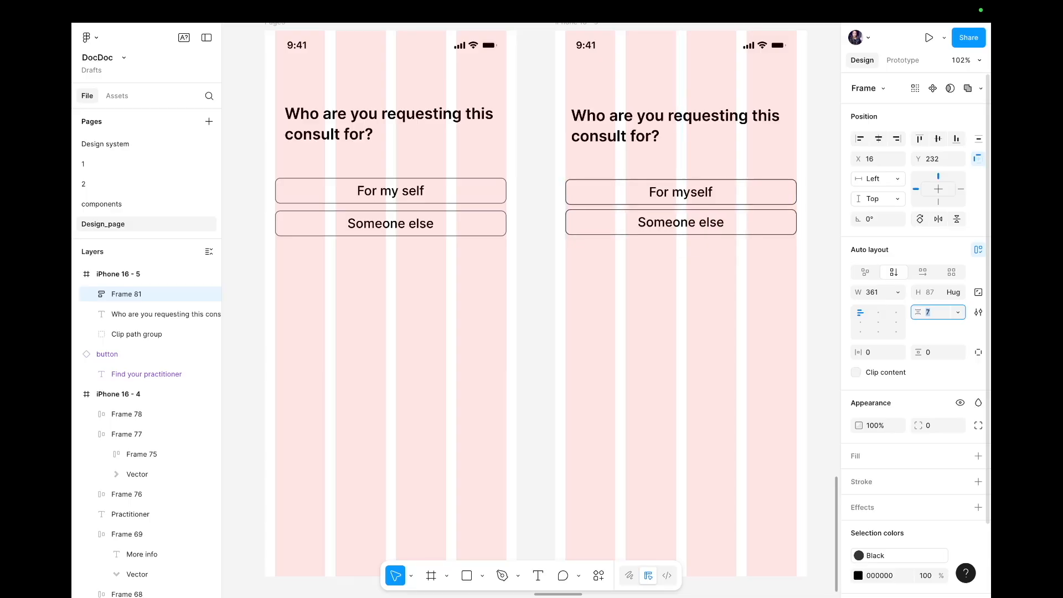
key(Up)
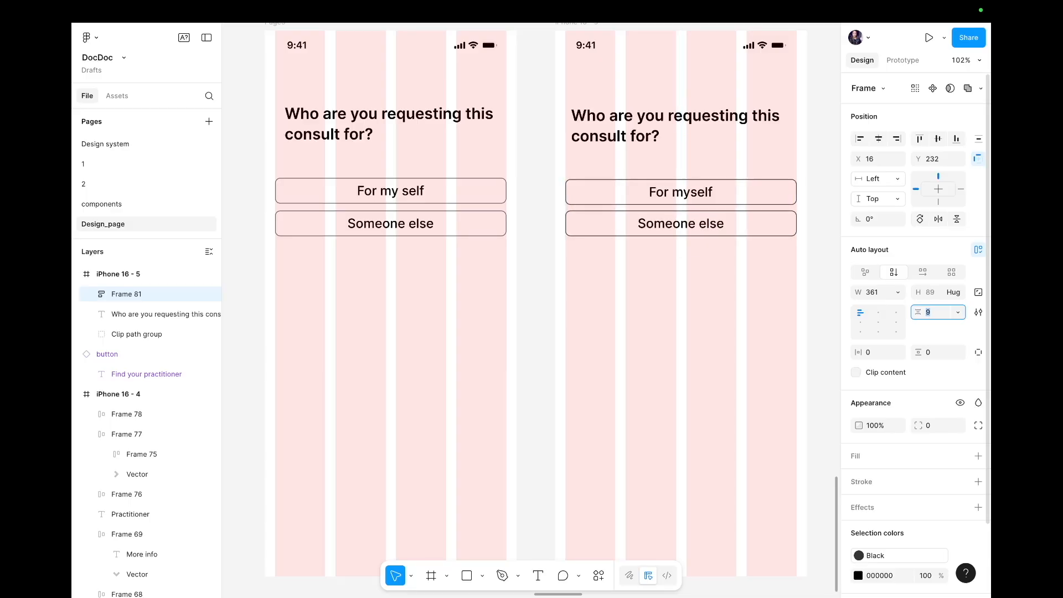
key(Up)
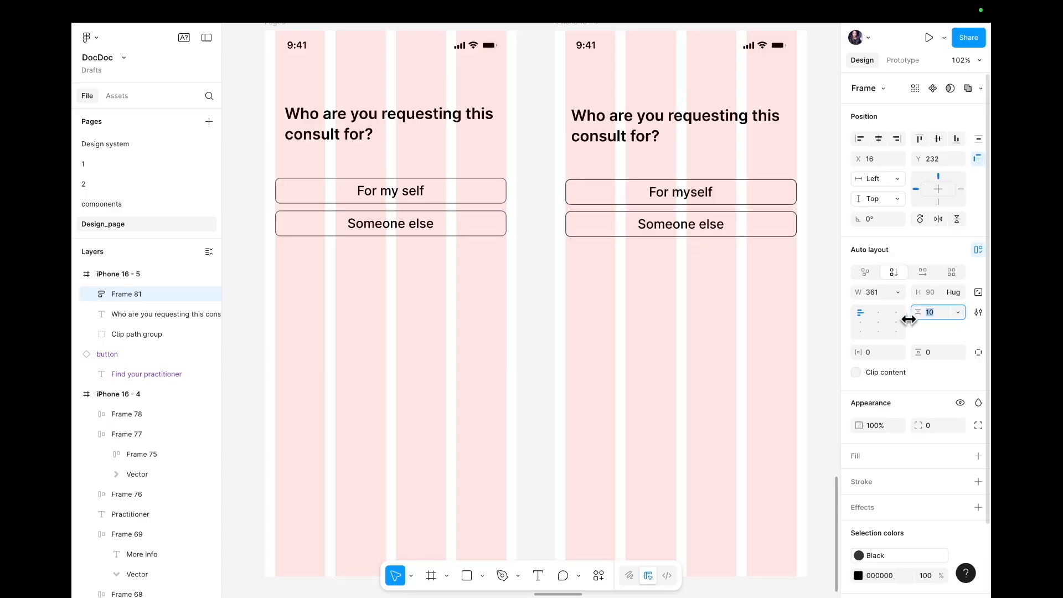
click(704, 282)
drag(738, 221, 741, 215)
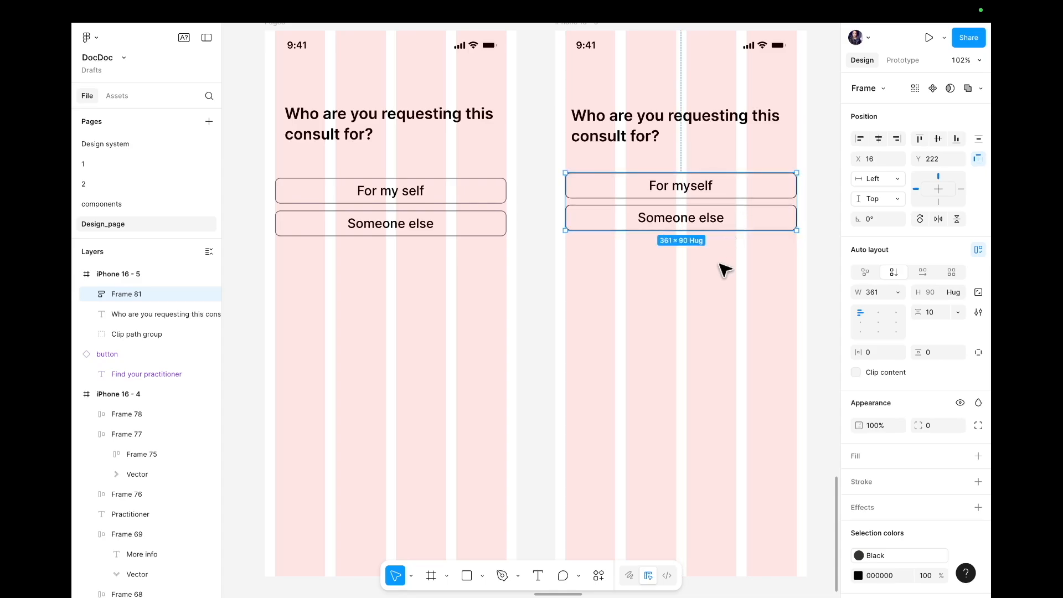
click(722, 269)
- Move the Page6 frame directly below Page5, aligned with its edges at X 3073, Y 4299
scroll(722, 270, down, 8)
scroll(722, 271, right, 3)
scroll(722, 271, up, 1)
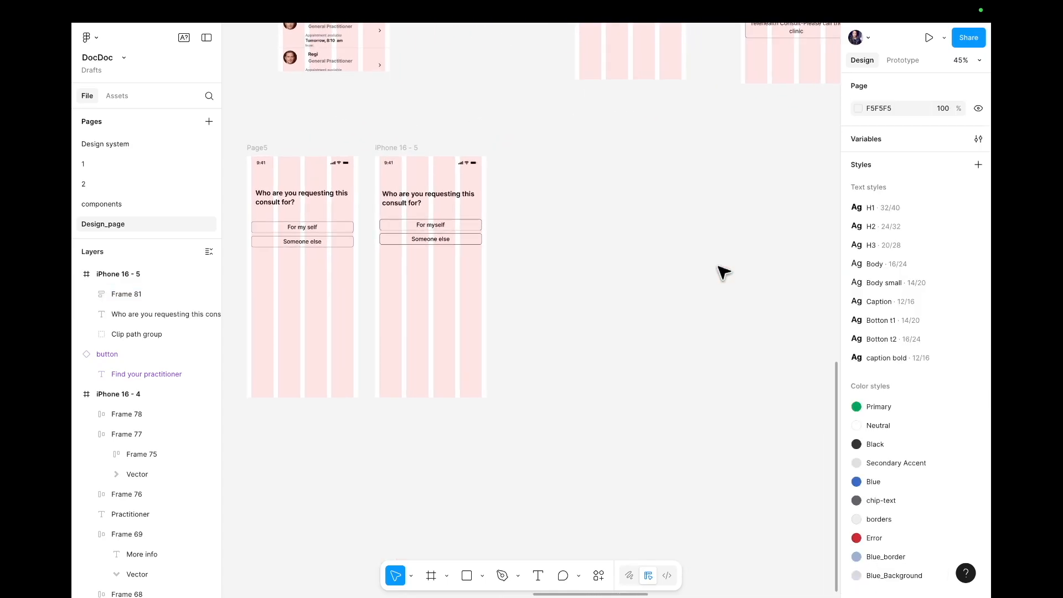
scroll(637, 238, up, 5)
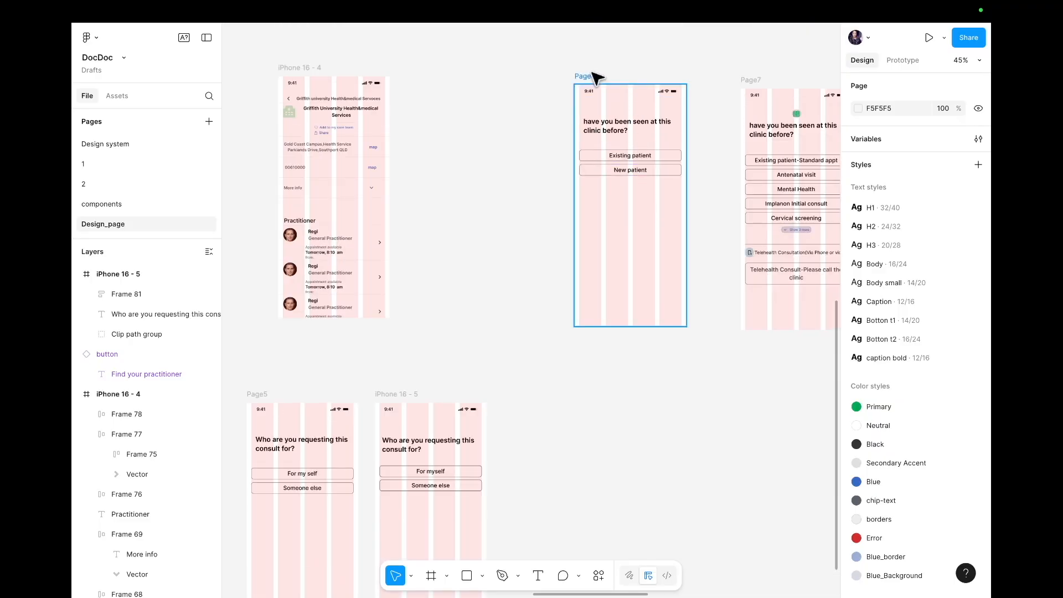
click(596, 76)
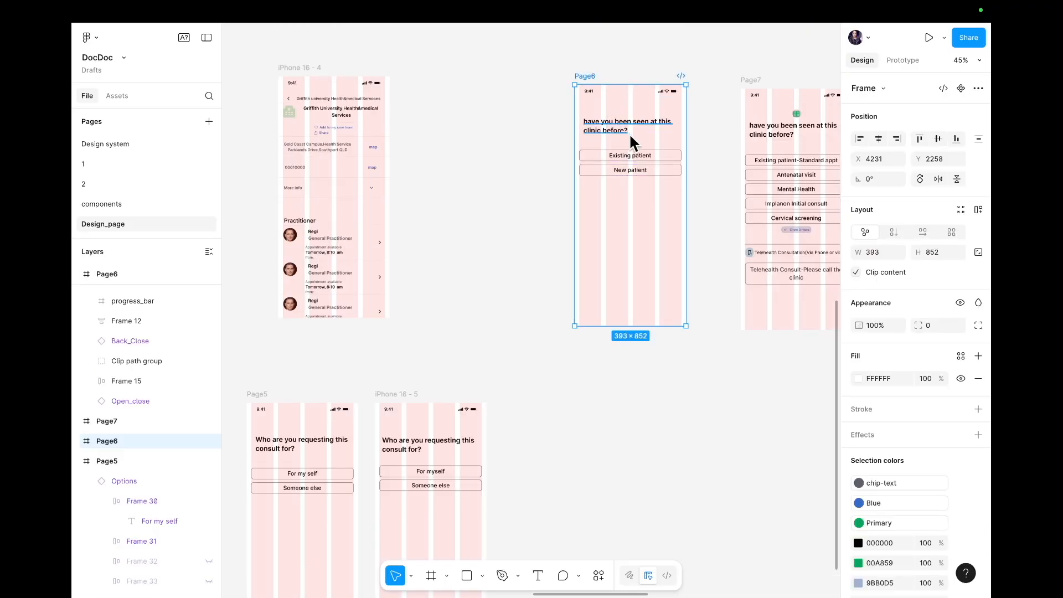
scroll(630, 144, down, 3)
scroll(631, 145, left, 2)
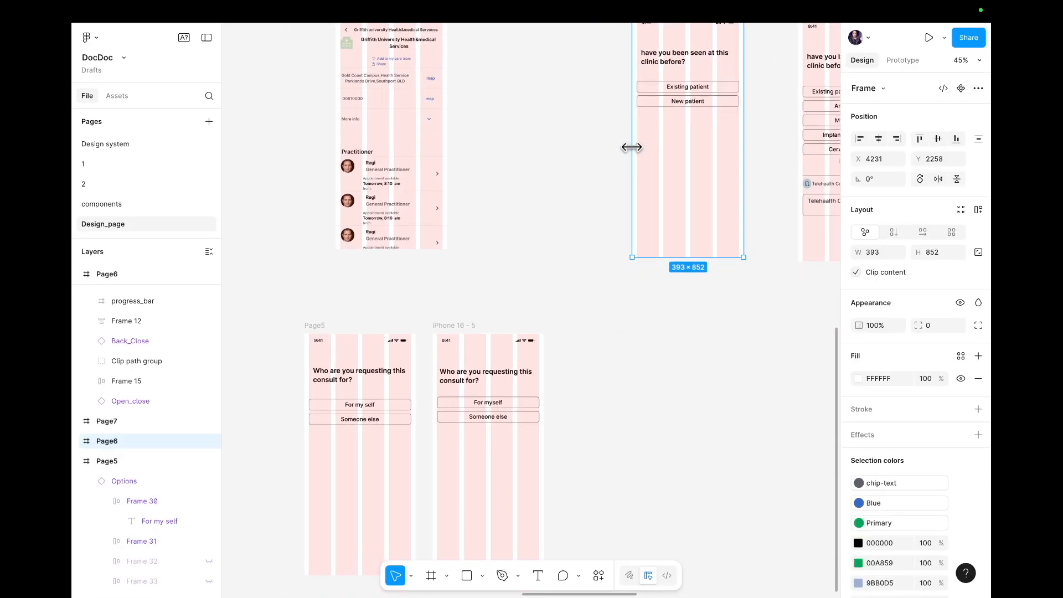
drag(698, 161, 611, 546)
scroll(612, 547, down, 5)
scroll(612, 546, left, 1)
drag(699, 308, 448, 497)
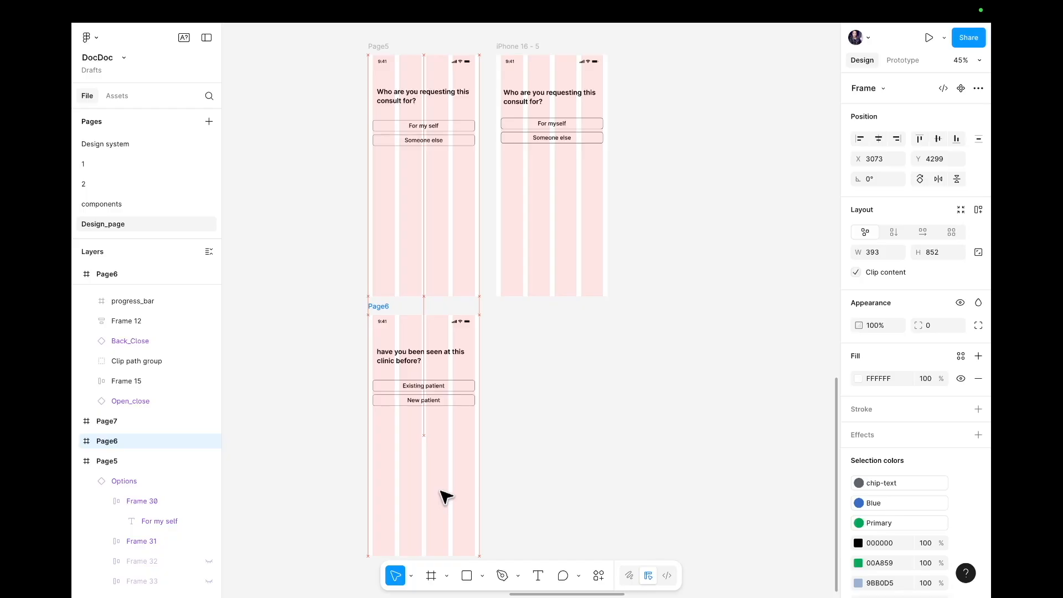
- Duplicate the iPhone 16 - 5 frame directly below the original, beside Page6
key(Escape)
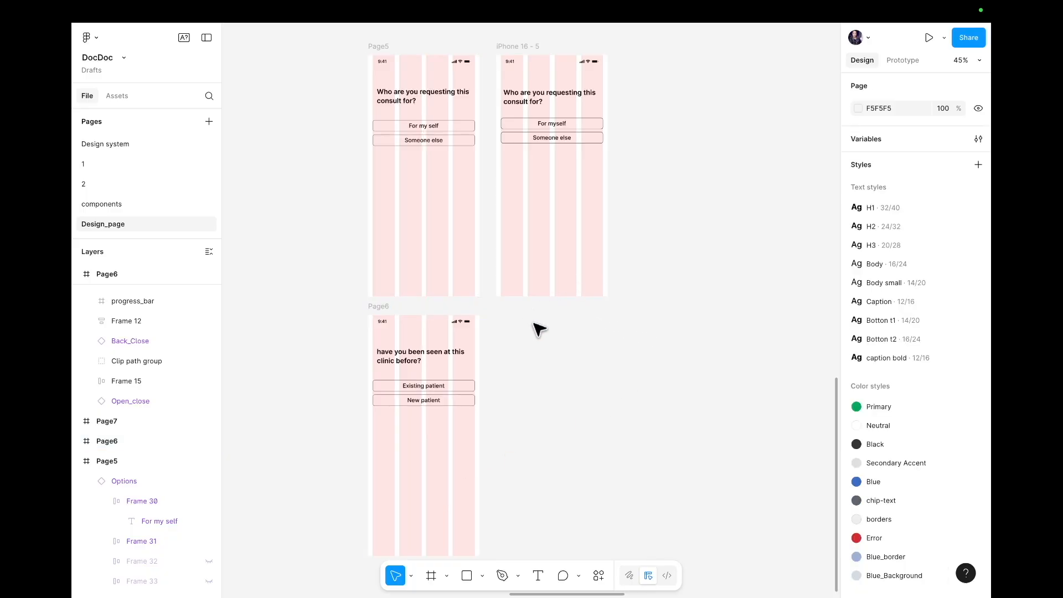
scroll(540, 254, down, 3)
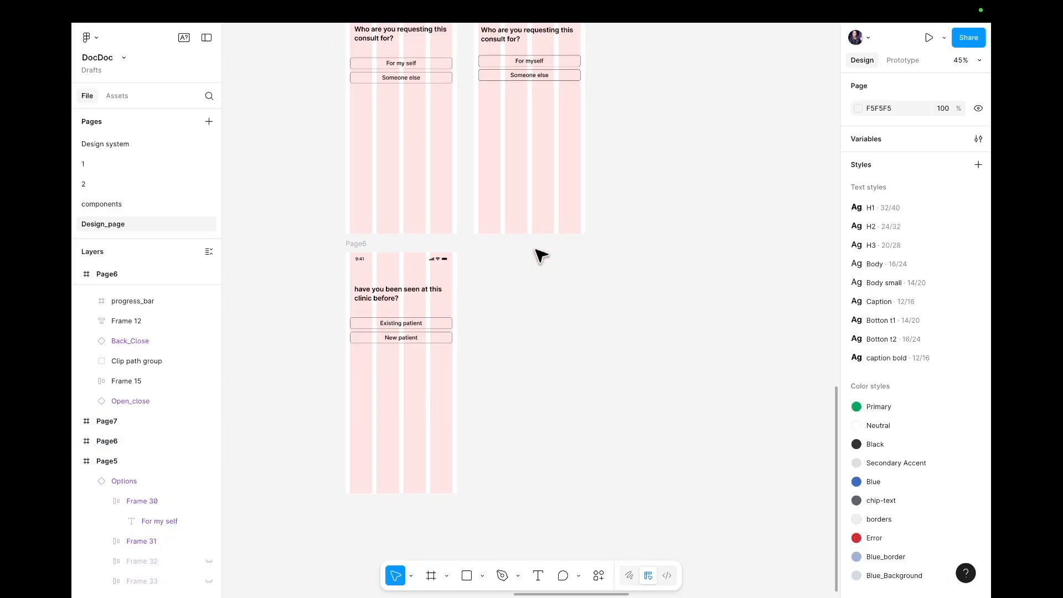
scroll(531, 204, up, 3)
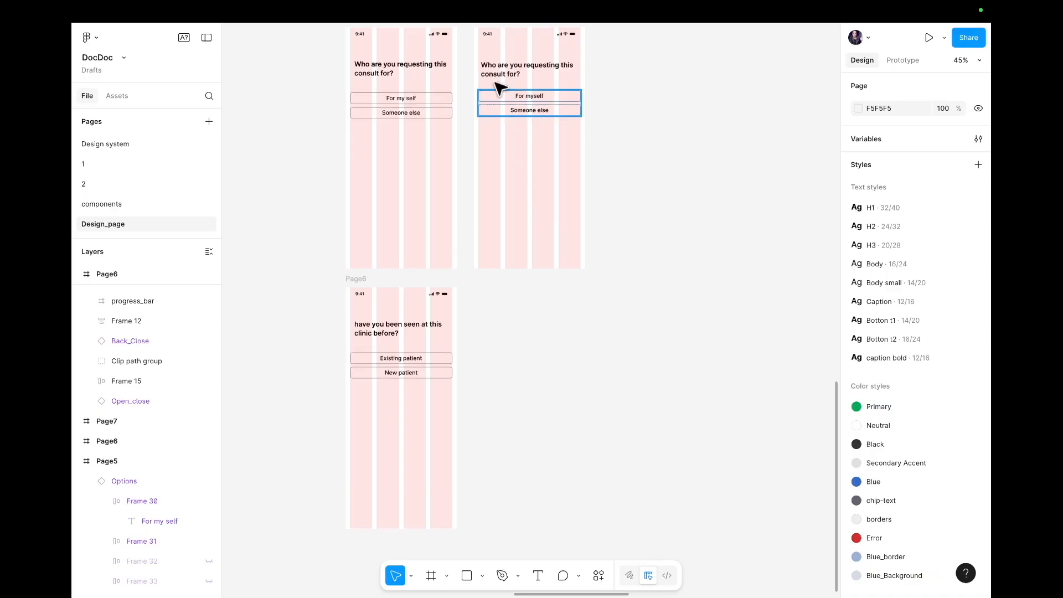
click(492, 62)
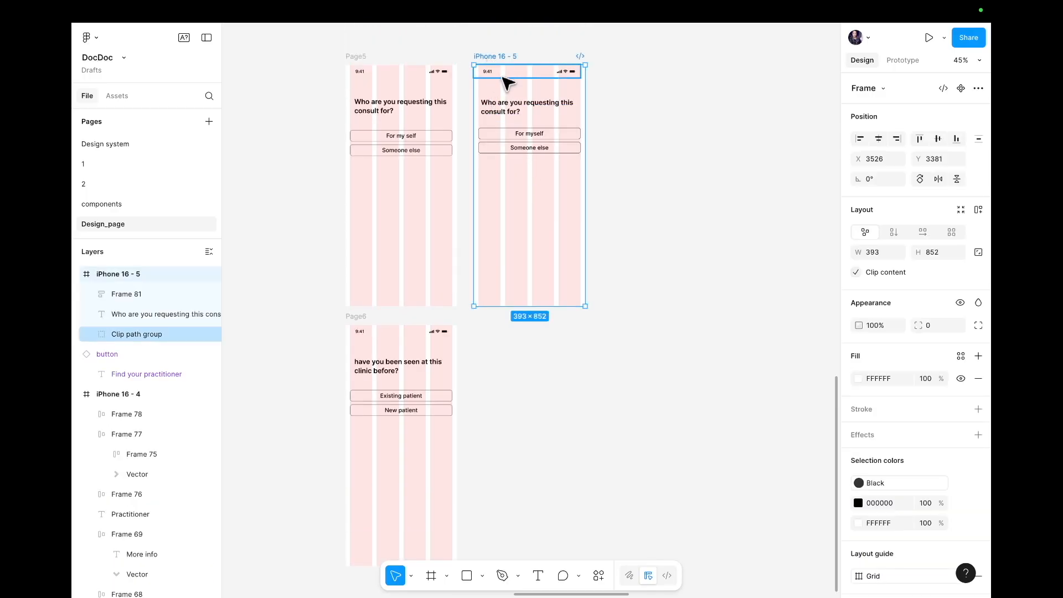
drag(505, 90, 502, 338)
click(710, 334)
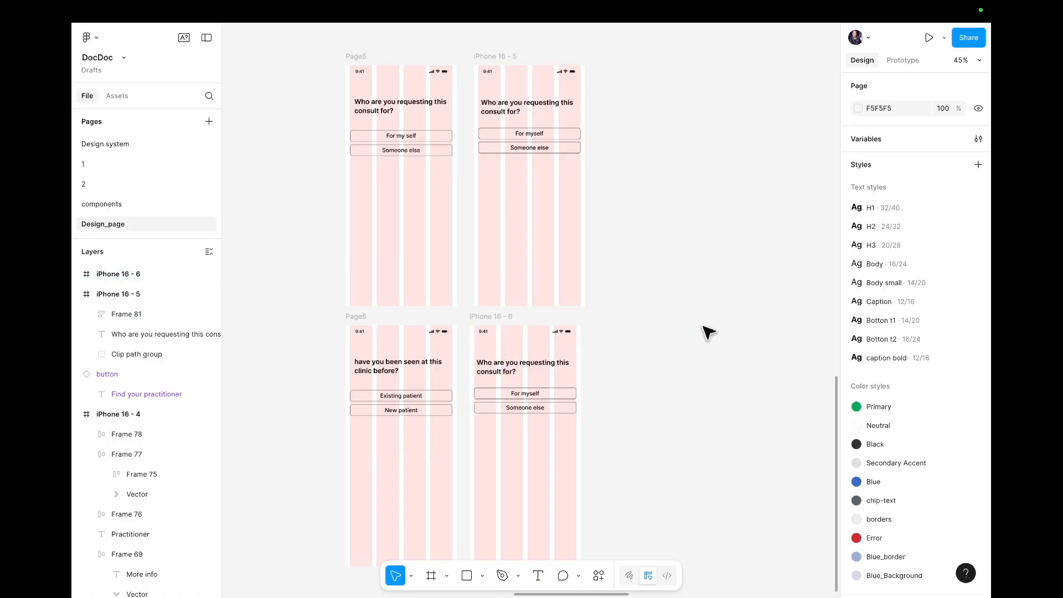
- Replace the heading in iPhone 16 - 6 with Page6's "have you been seen at this clinic before?"
scroll(710, 334, down, 3)
scroll(710, 334, up, 5)
scroll(709, 332, left, 2)
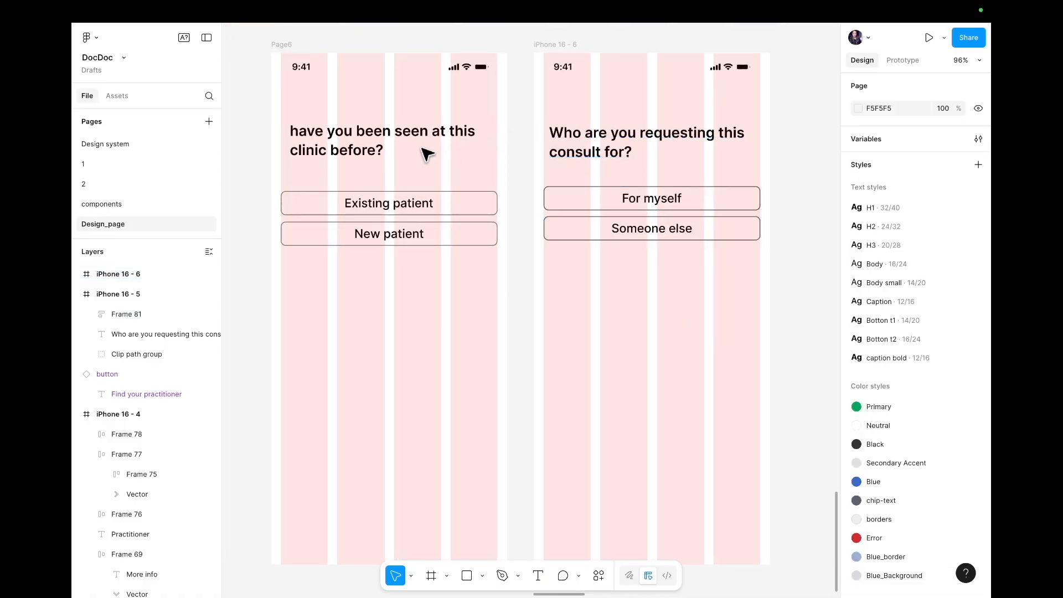
double_click(397, 142)
key(ctrl+c)
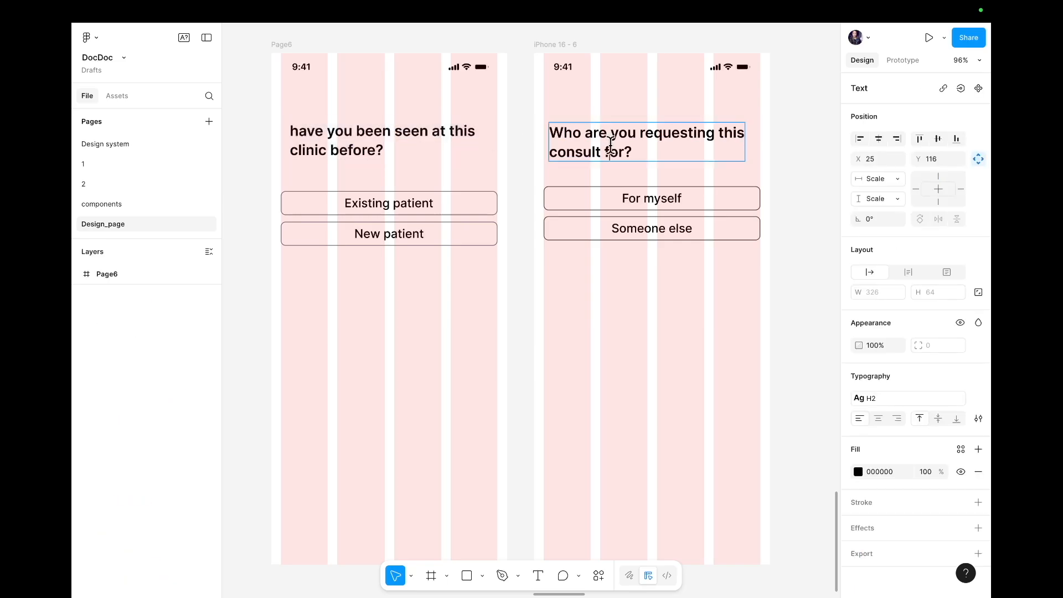
triple_click(609, 145)
triple_click(609, 145)
key(ctrl+a)
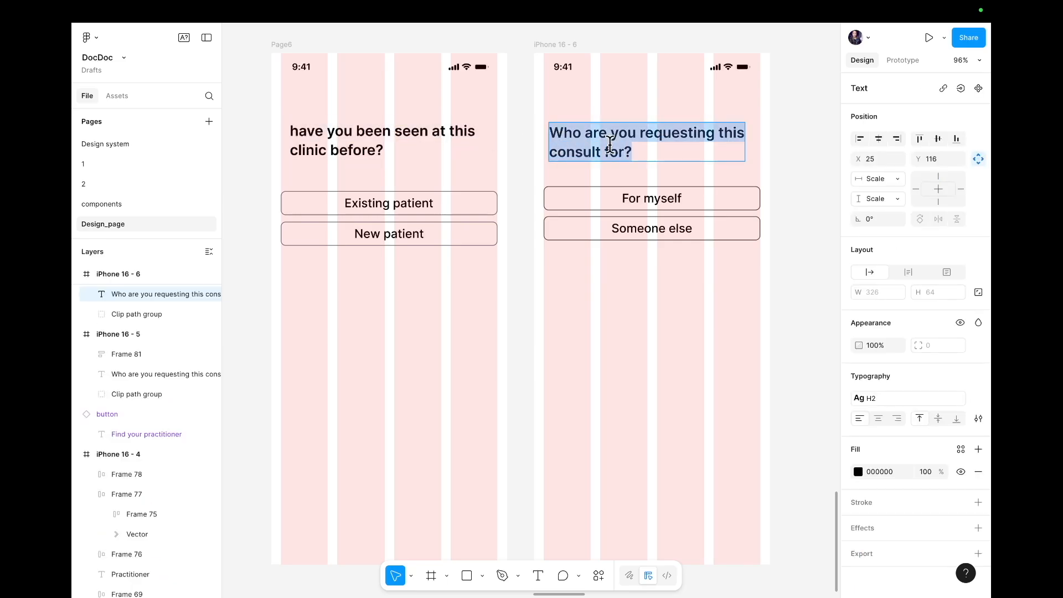
key(ctrl+v)
key(Escape)
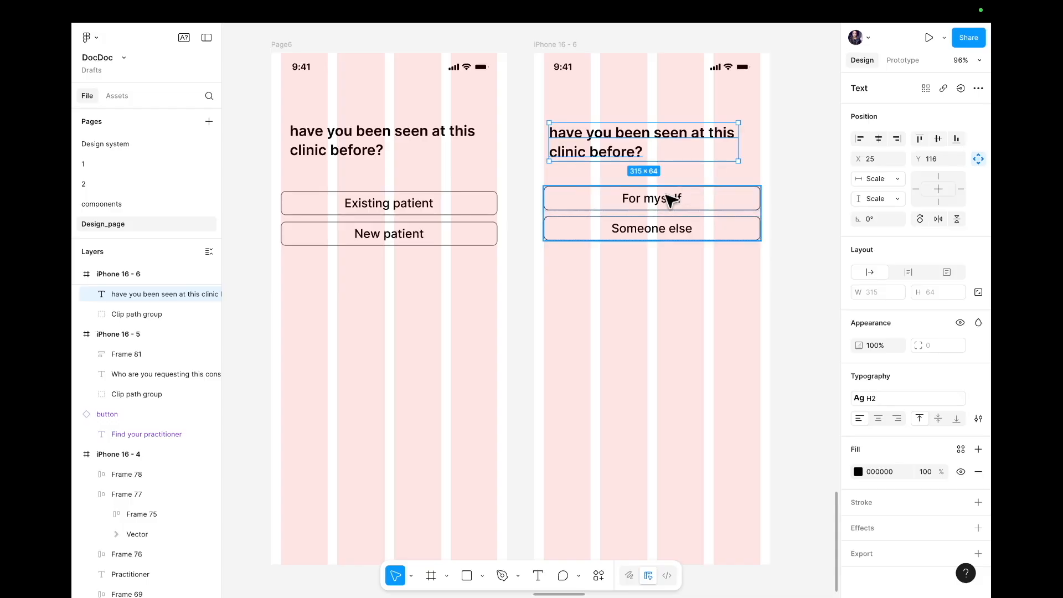
- Change the two option labels in iPhone 16 - 6 to "Existing patient" and "New patient"
double_click(423, 205)
key(super+c)
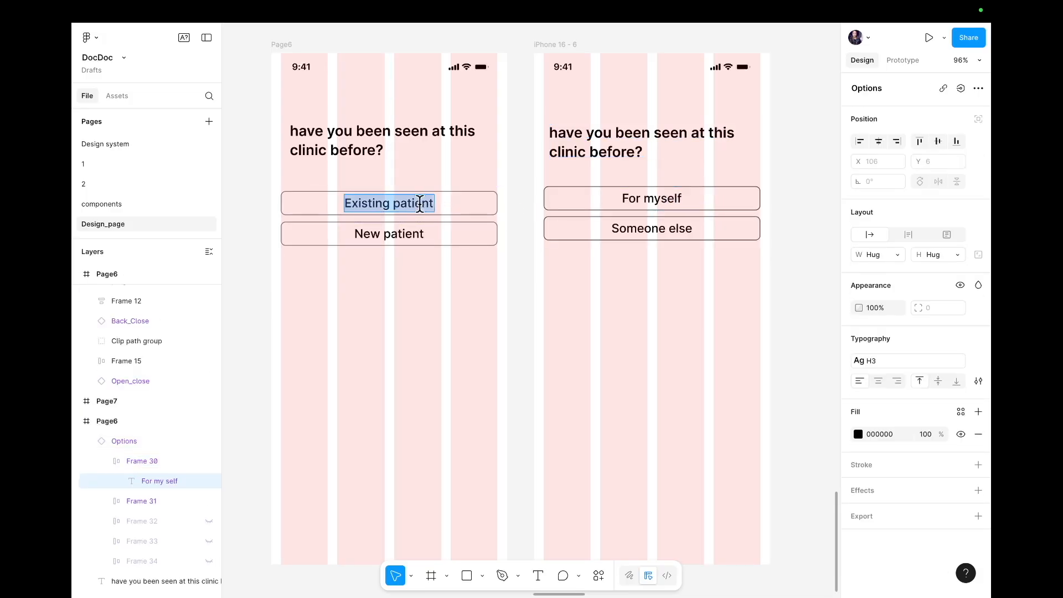
double_click(675, 197)
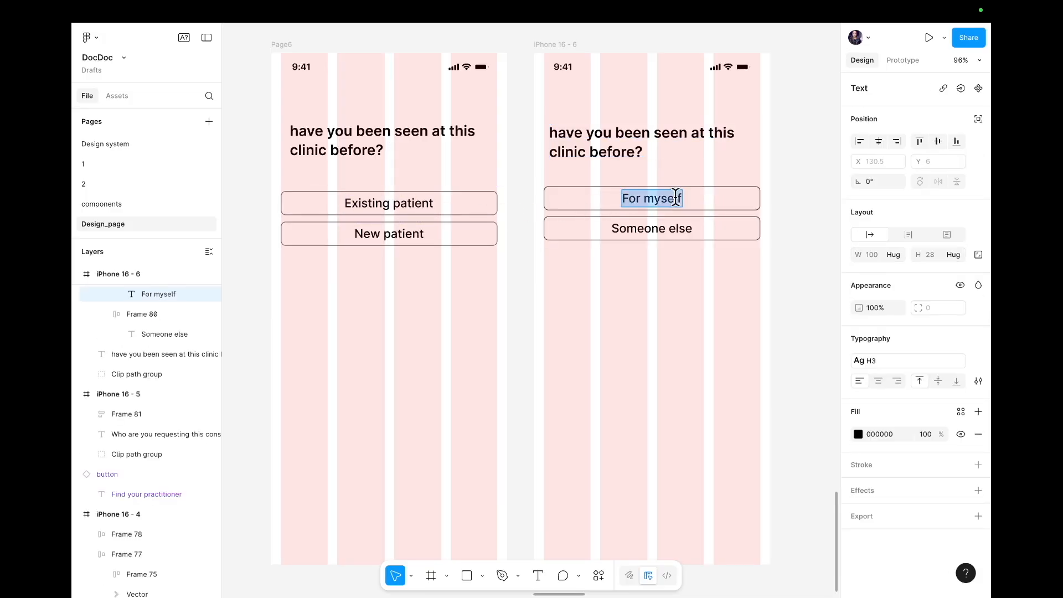
key(super+v)
double_click(399, 232)
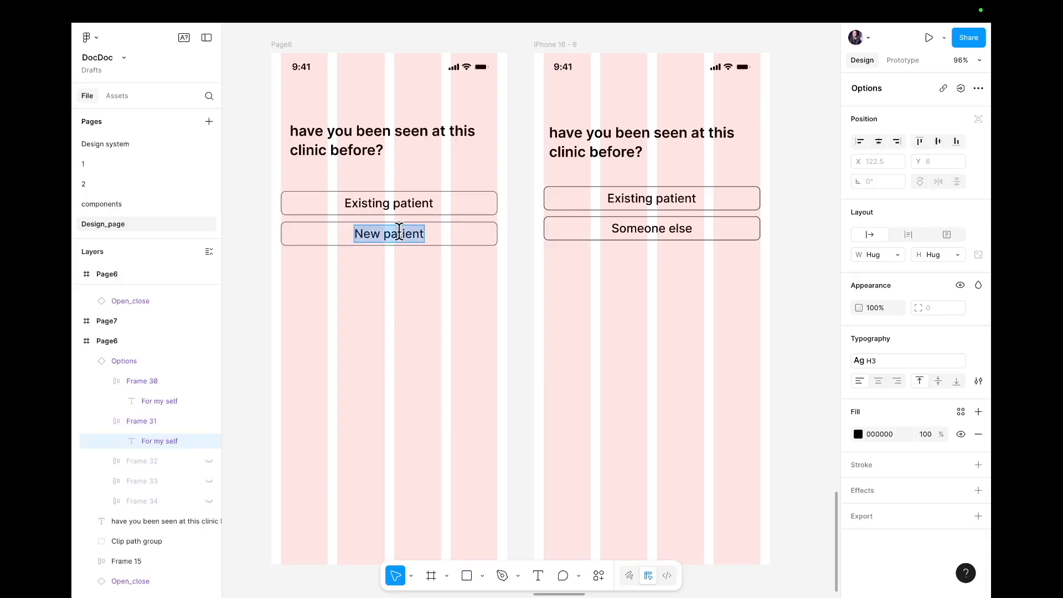
double_click(671, 230)
text(New patient)
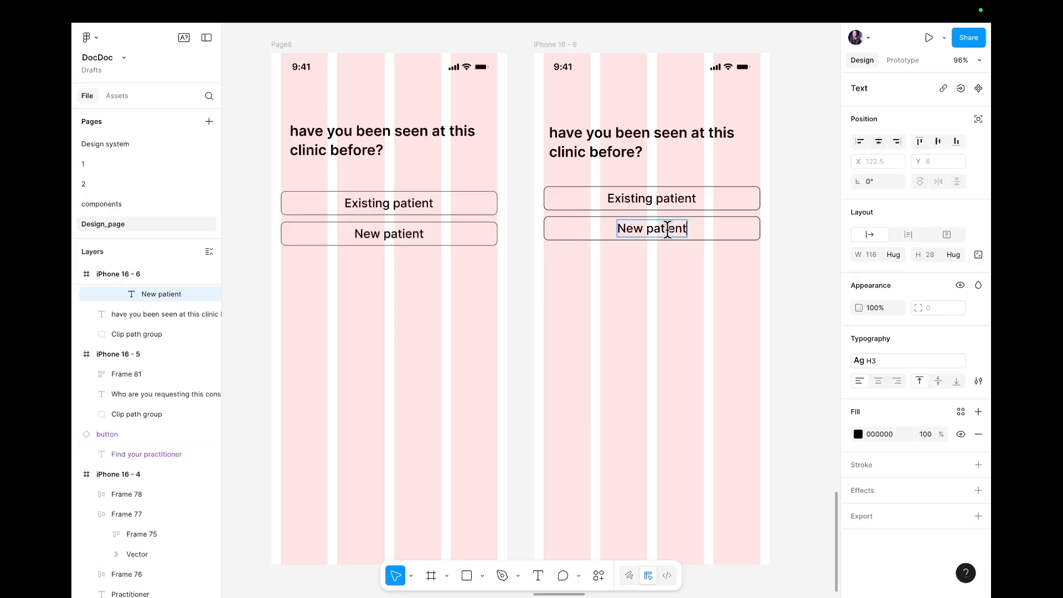
key(Escape)
click(698, 354)
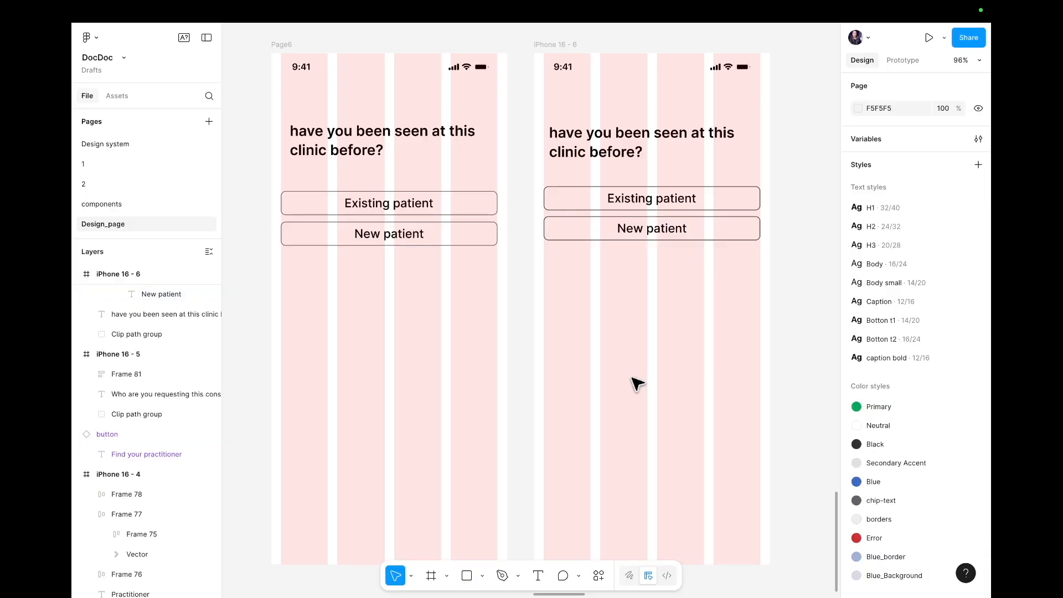
- Move the Page7 frame directly below Page6, aligned with its edges at X 3073, Y 5260
scroll(638, 383, down, 5)
scroll(638, 383, down, 4)
drag(563, 133, 341, 498)
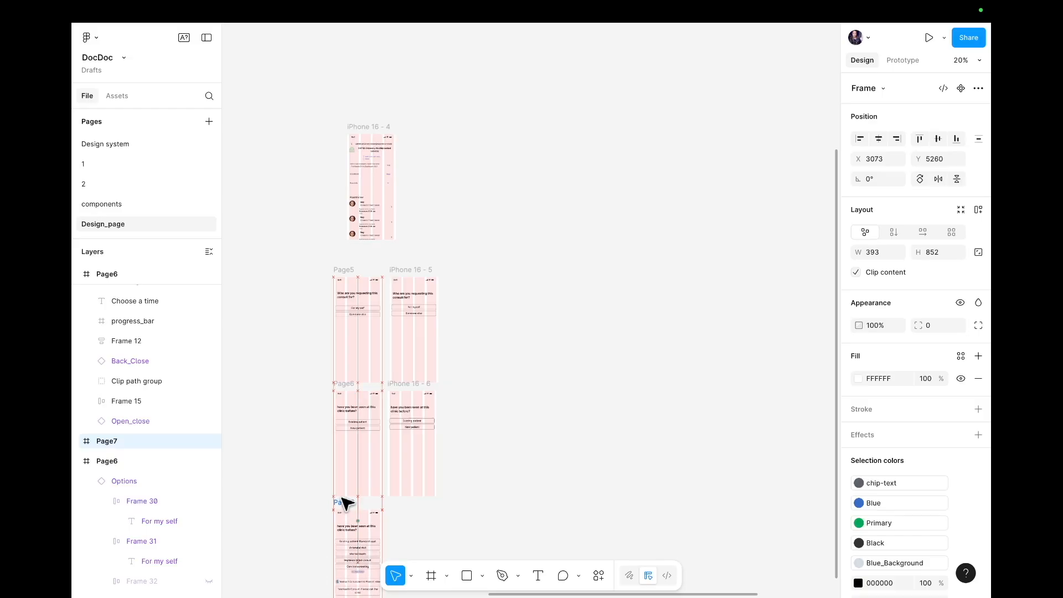
click(553, 501)
- Examine Page7's heading, option buttons and telehealth section as the reference for the next screen
scroll(556, 501, down, 10)
scroll(556, 501, left, 3)
scroll(554, 501, up, 5)
scroll(552, 505, up, 8)
scroll(551, 506, up, 3)
scroll(555, 510, up, 5)
scroll(555, 511, up, 4)
scroll(556, 511, up, 3)
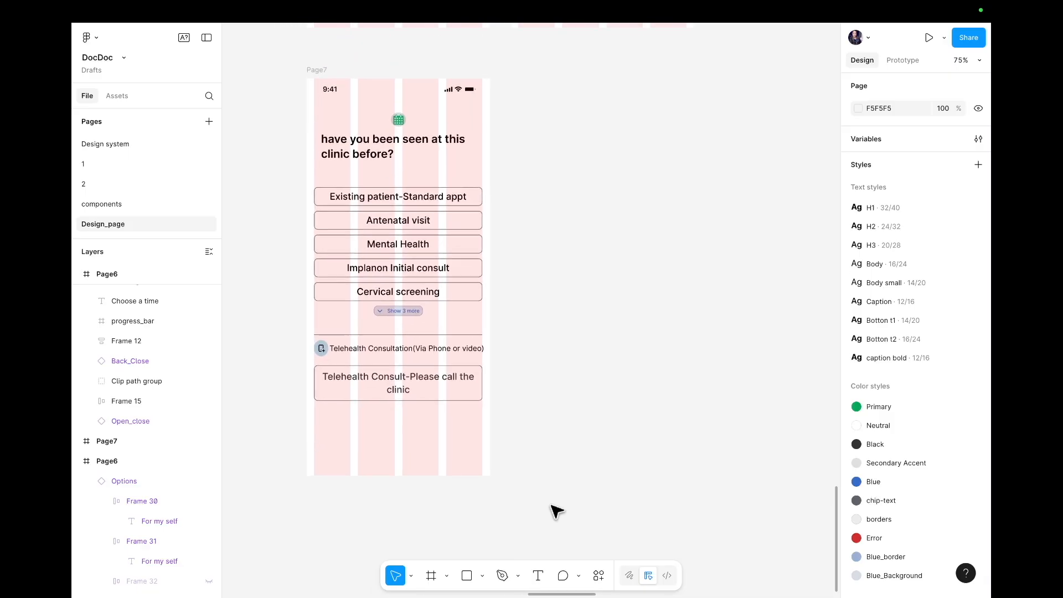
scroll(557, 510, up, 1)
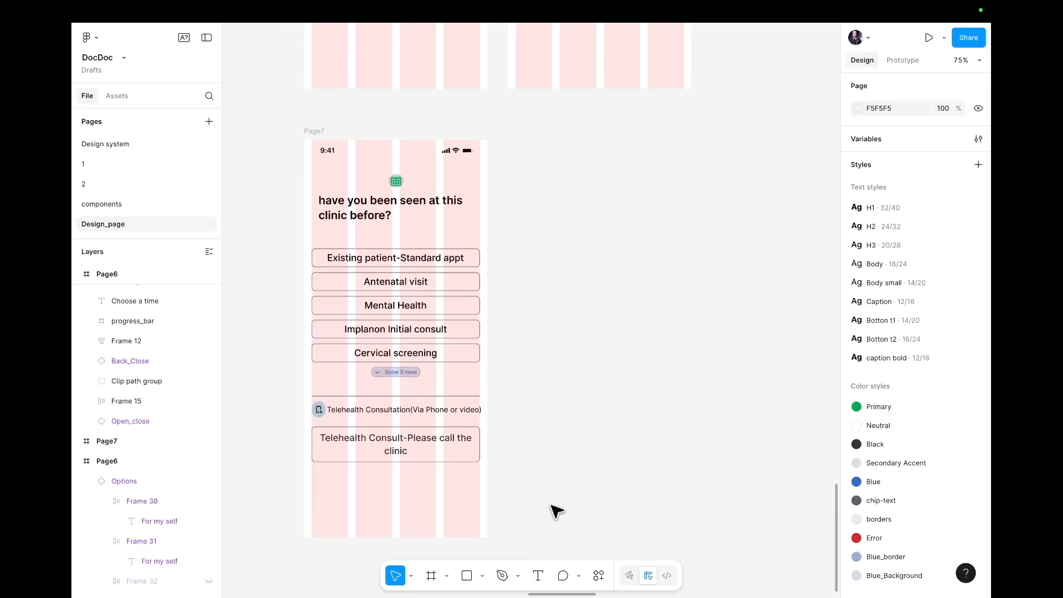
scroll(680, 166, up, 15)
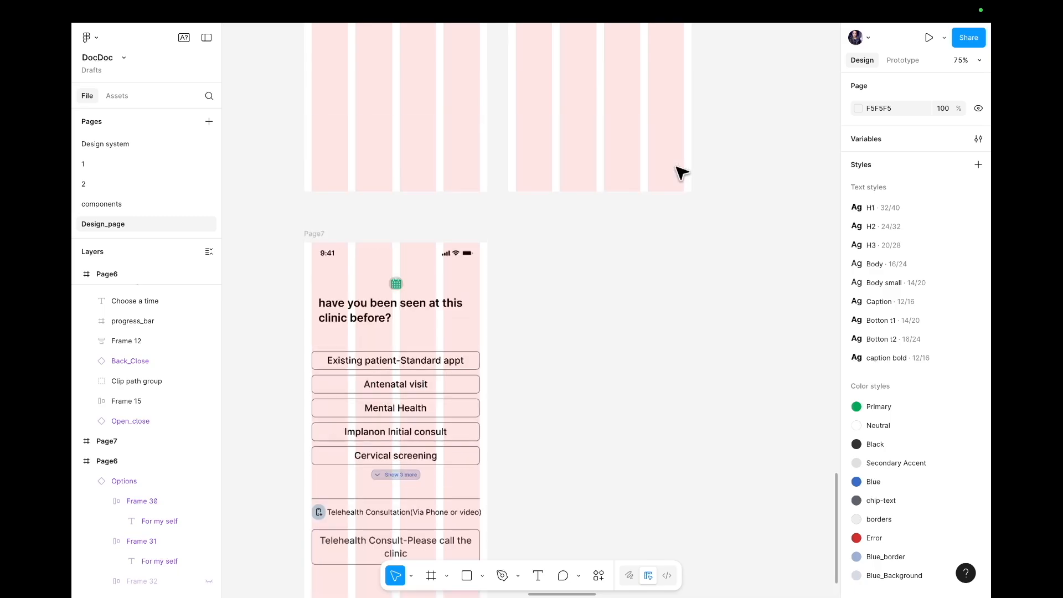
scroll(676, 180, down, 10)
scroll(673, 184, down, 4)
- Duplicate the iPhone 16 - 6 frame and place the copy beside Page7 at X 3532, Y 5260
scroll(671, 188, up, 20)
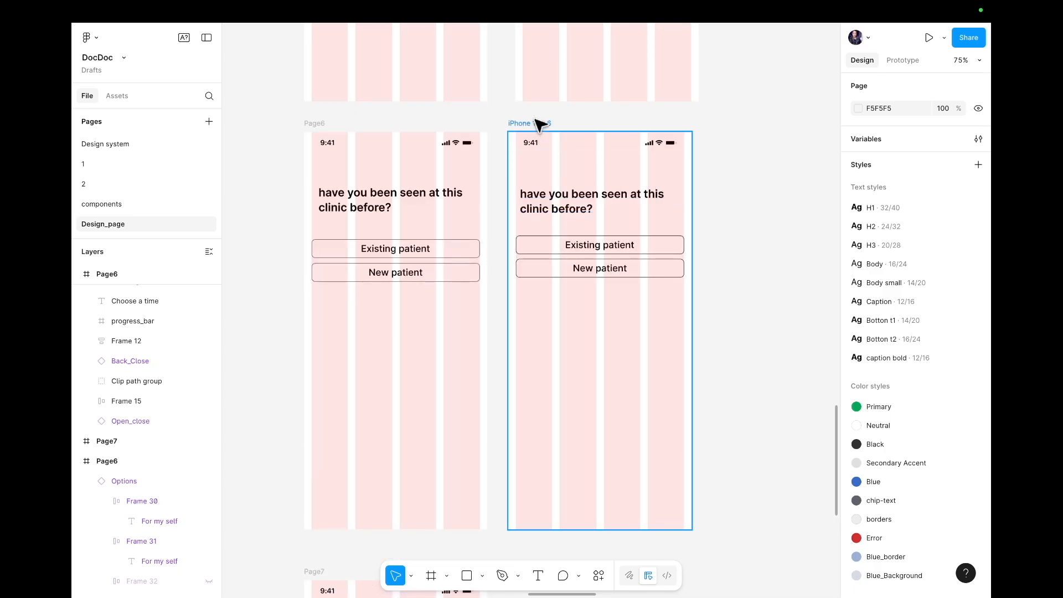
drag(540, 125, 563, 470)
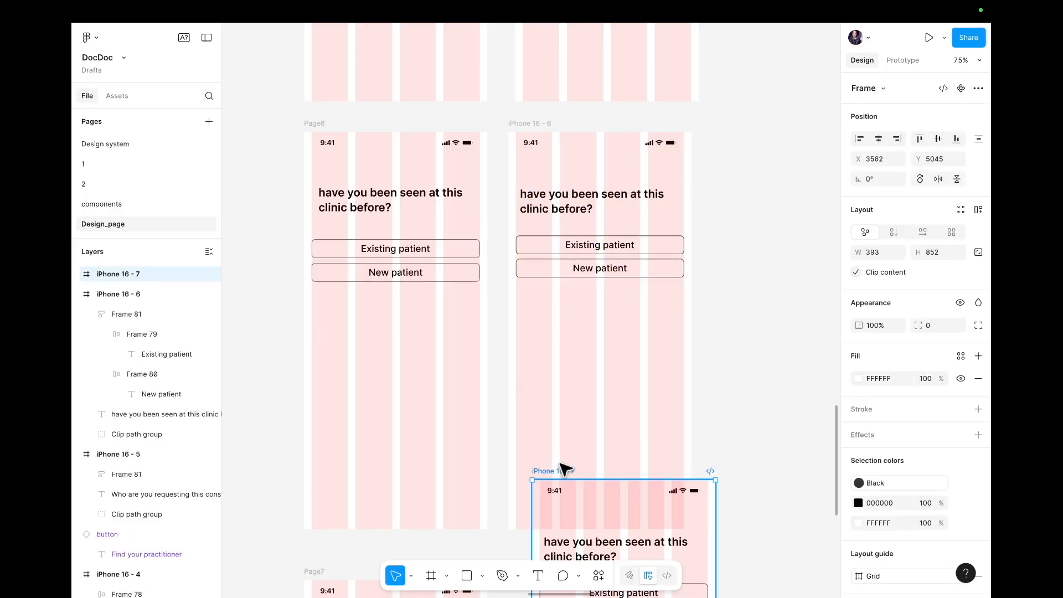
scroll(590, 441, down, 5)
scroll(587, 439, down, 1)
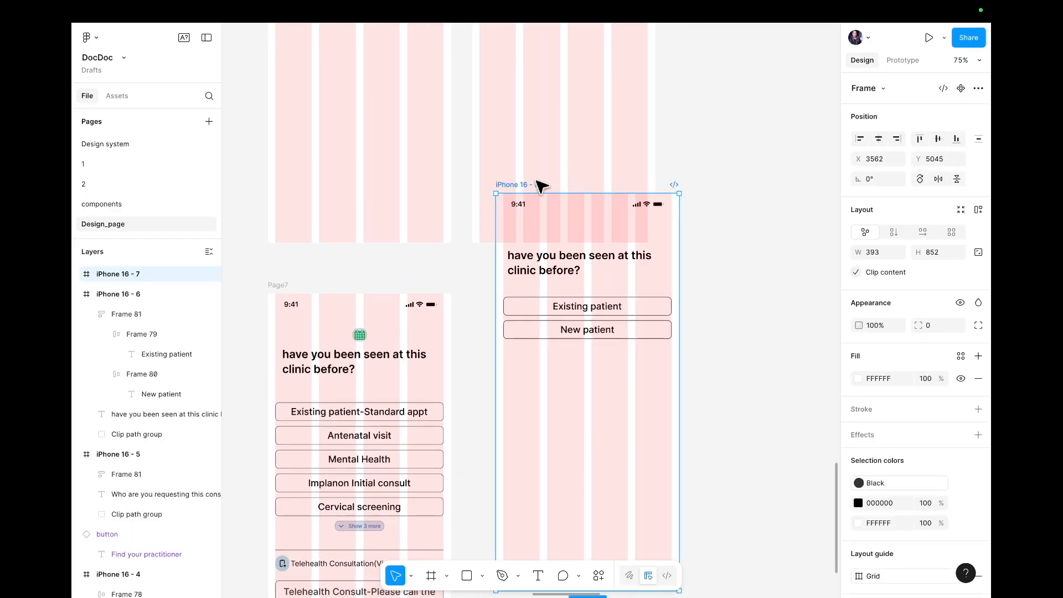
drag(526, 199, 509, 284)
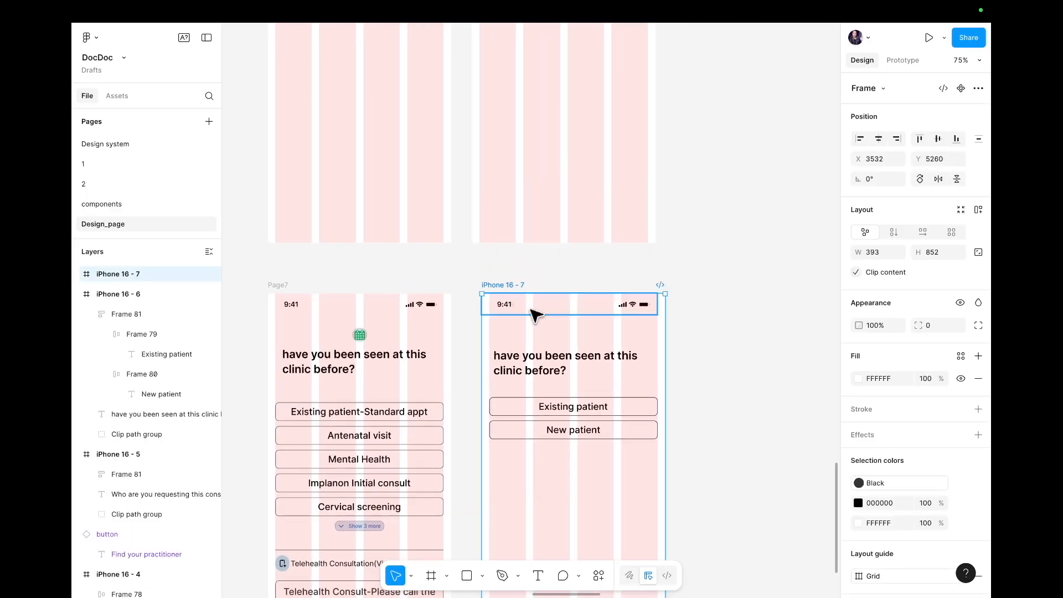
- Try to replace the heading in iPhone 16 - 7 with Page7's heading text
click(637, 363)
double_click(324, 357)
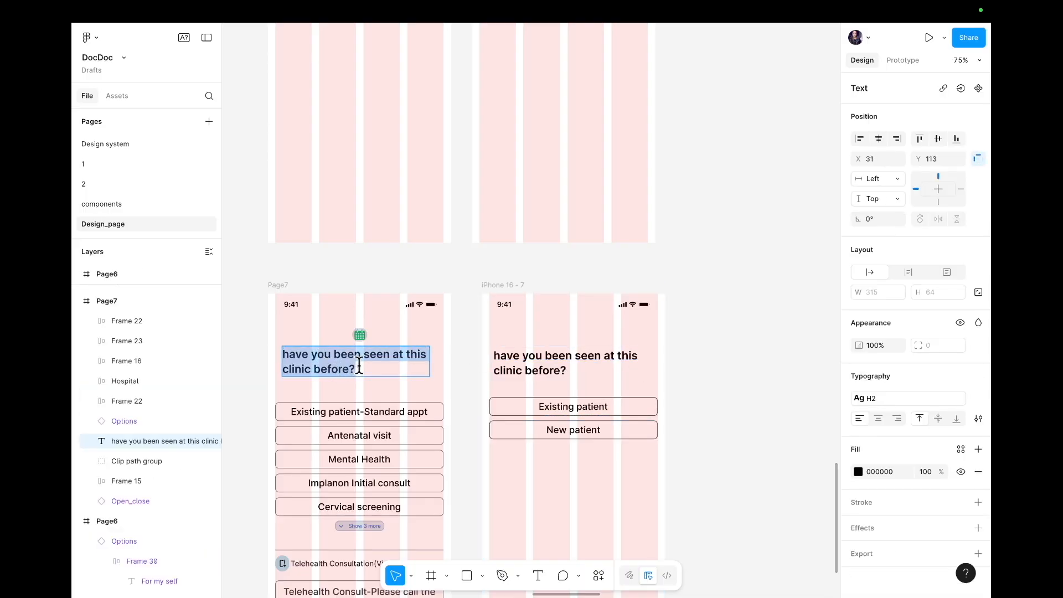
double_click(550, 371)
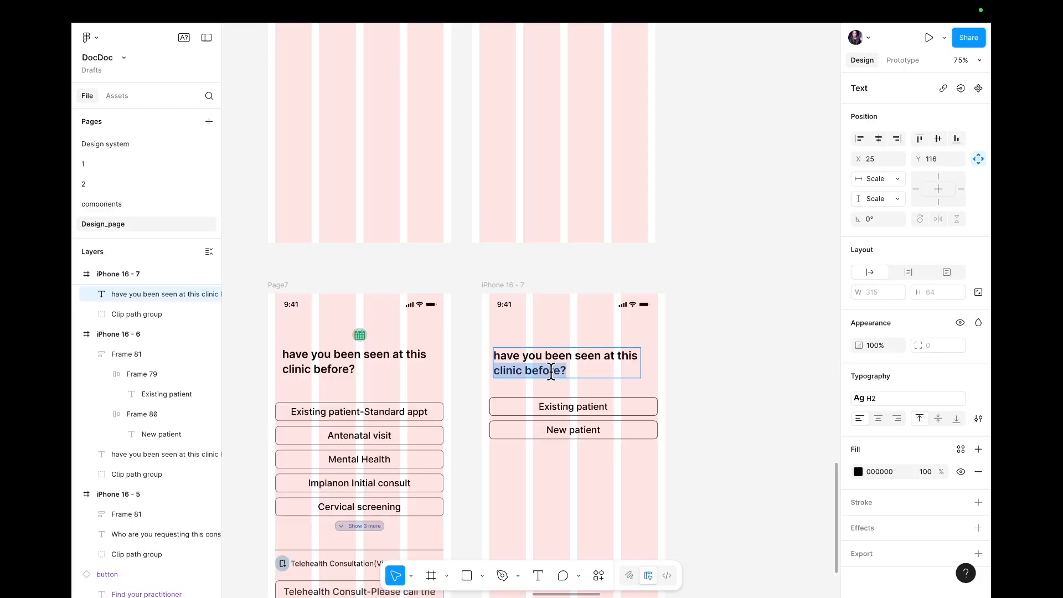
triple_click(554, 371)
triple_click(556, 370)
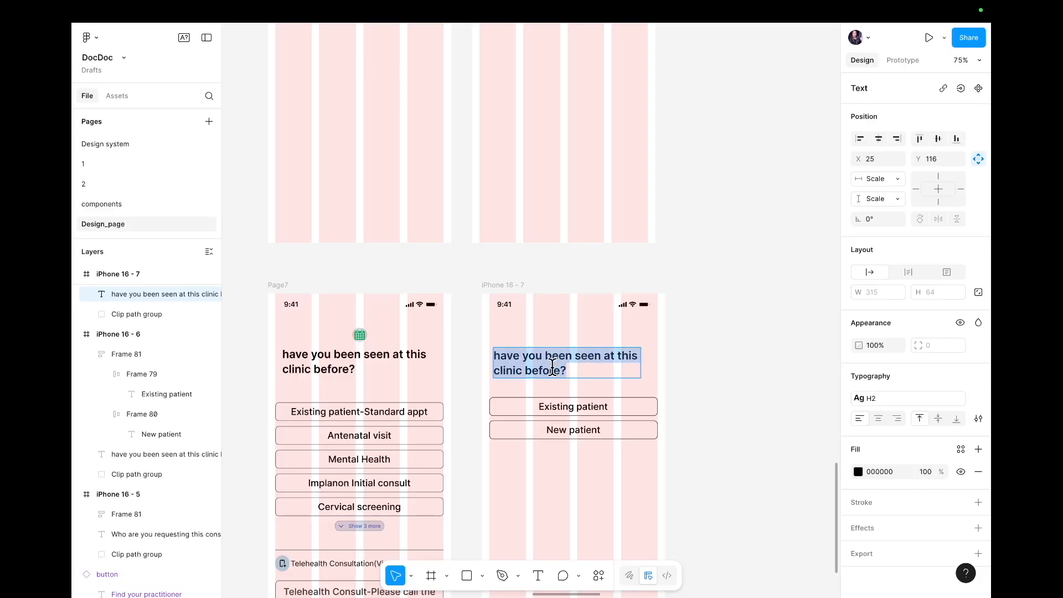
key(Right)
double_click(402, 354)
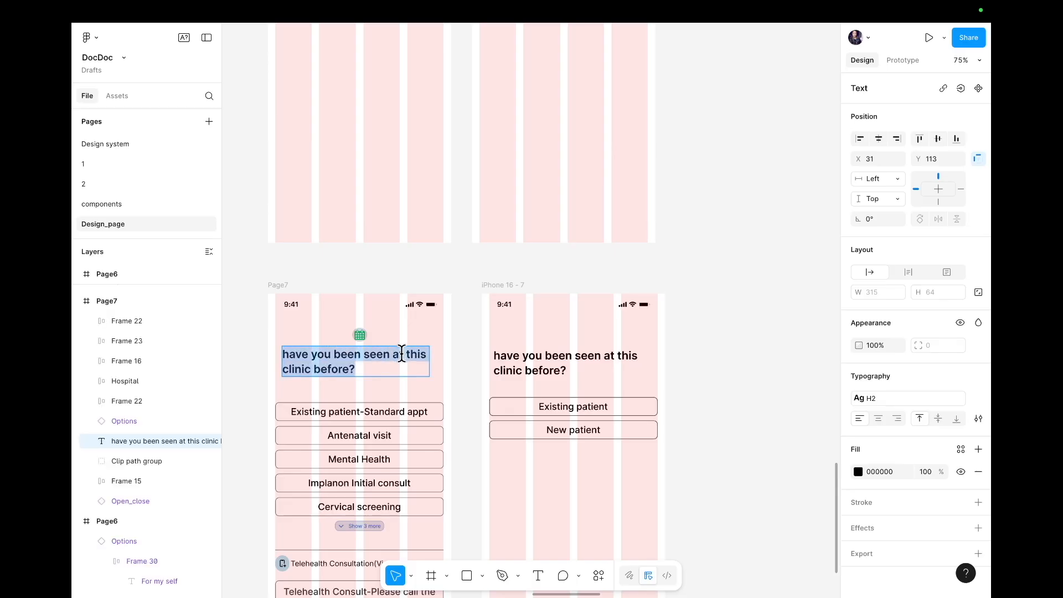
double_click(597, 367)
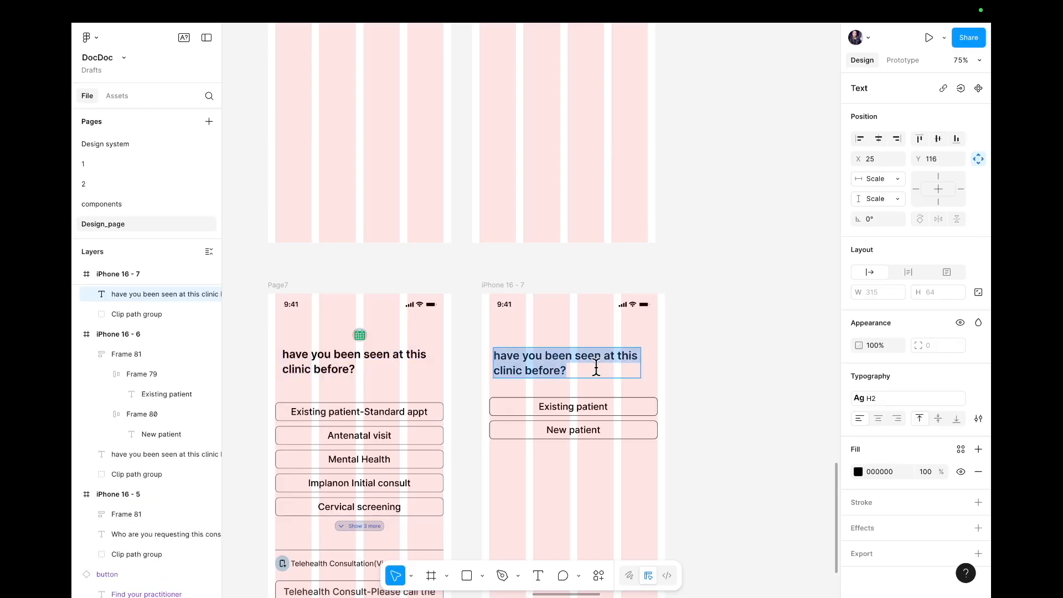
double_click(384, 356)
key(Escape)
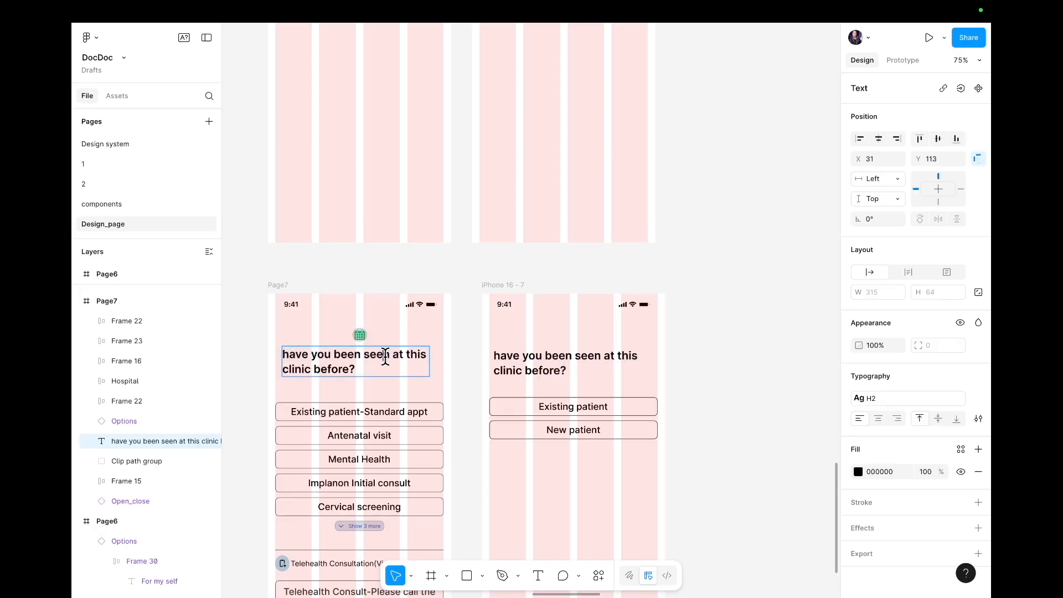
key(ctrl+a)
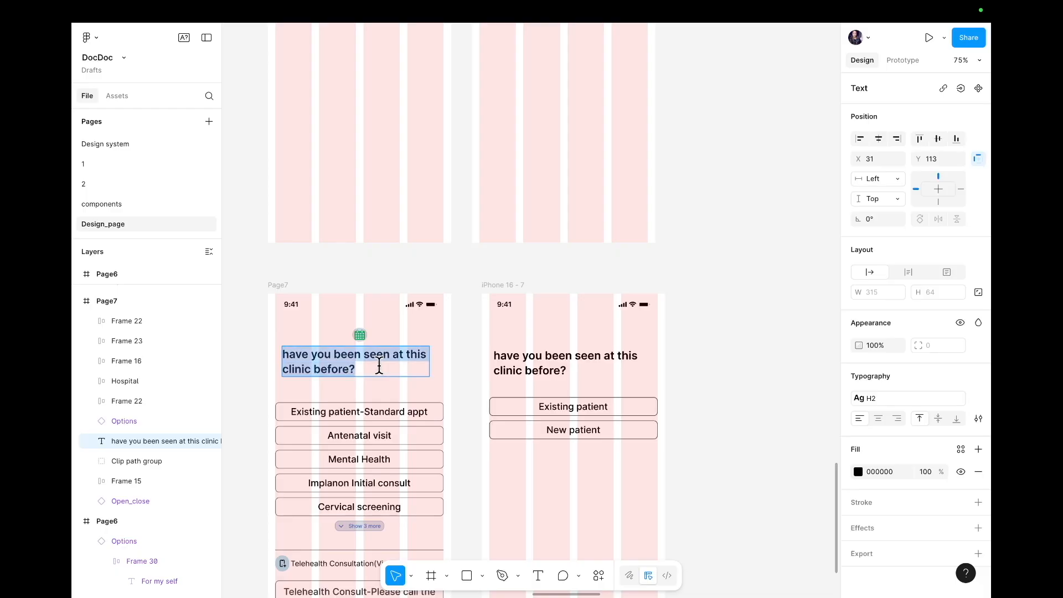
triple_click(565, 370)
click(565, 370)
click(566, 370)
key(Escape)
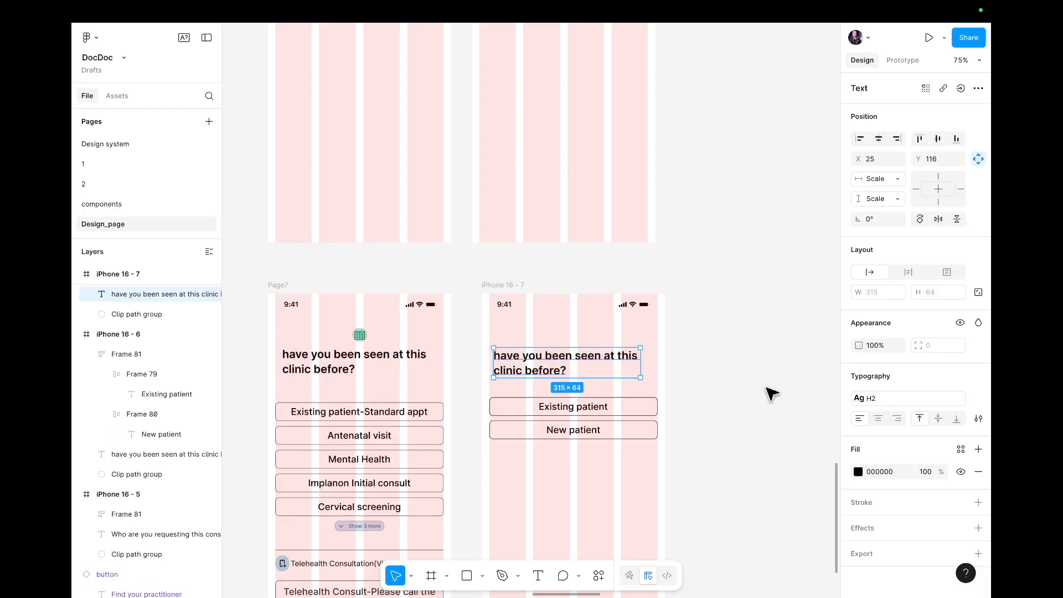
- Move the option button group in iPhone 16 - 7 down to Y 237, close to the height of Page7's options
scroll(748, 403, down, 3)
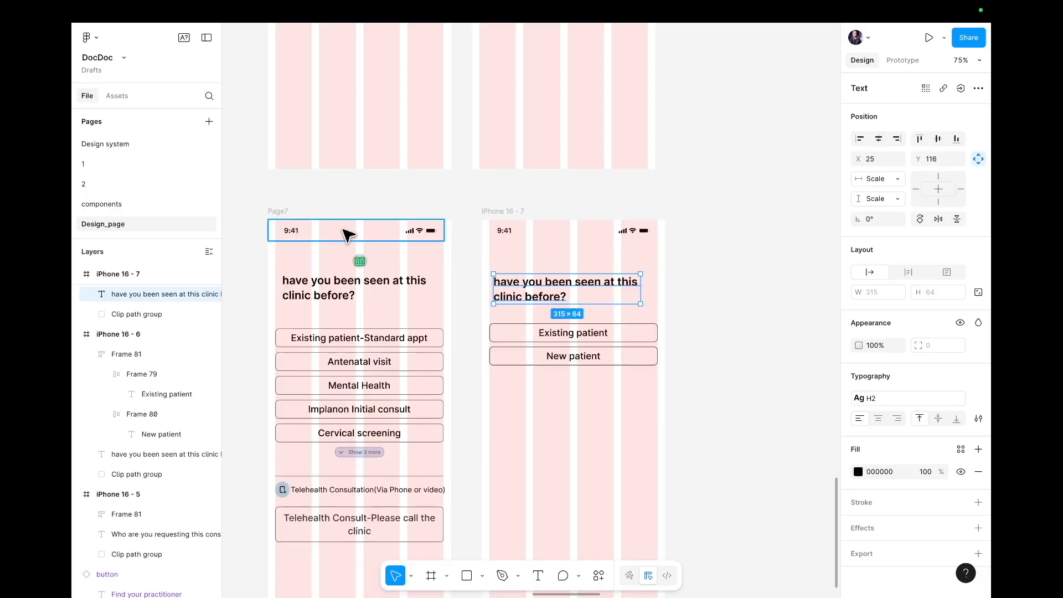
click(359, 260)
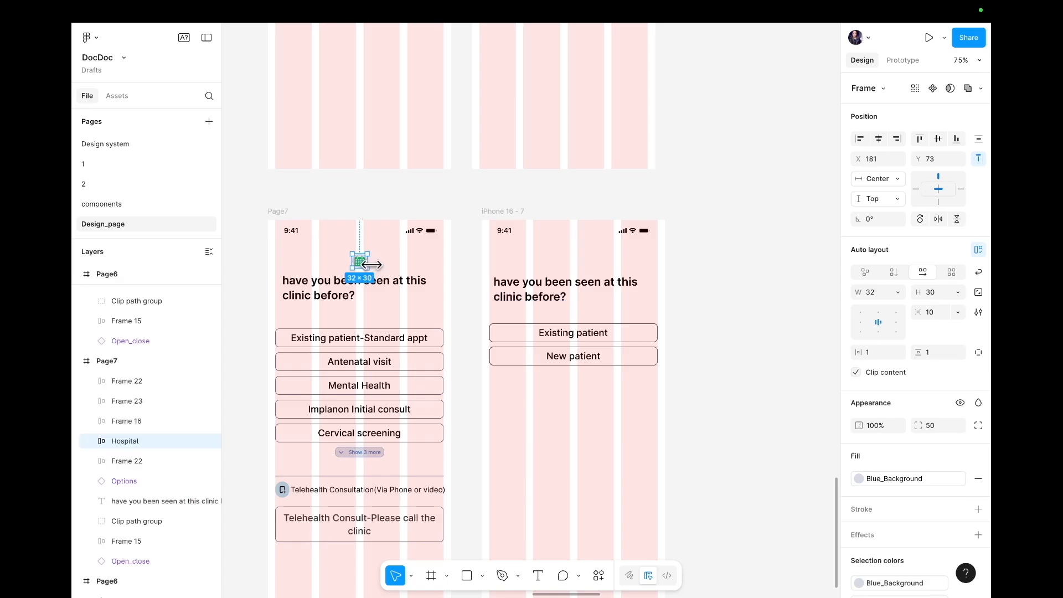
click(410, 268)
scroll(410, 269, up, 5)
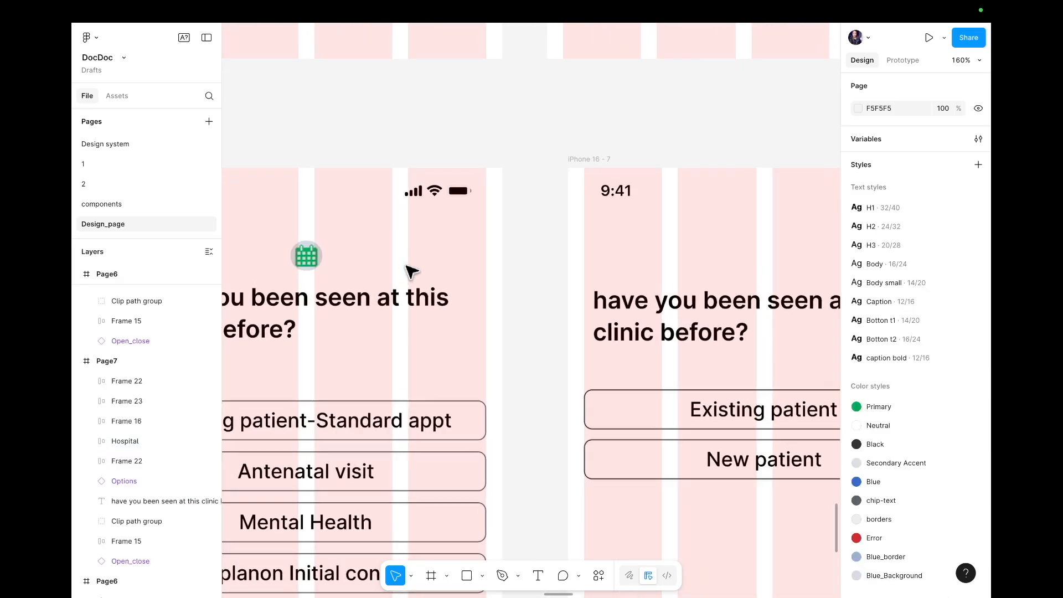
scroll(408, 269, down, 5)
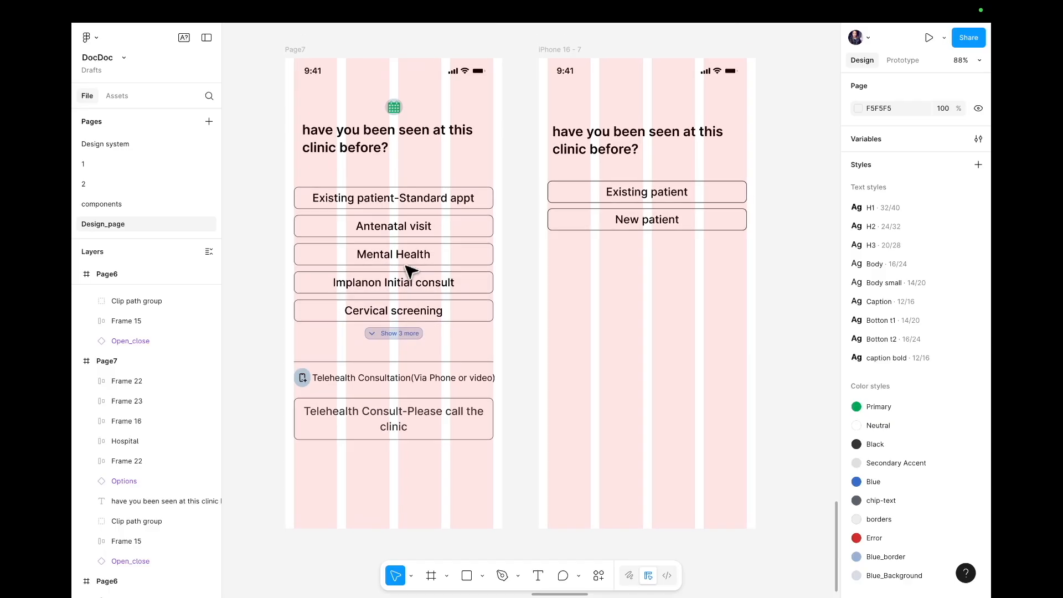
drag(576, 199, 585, 209)
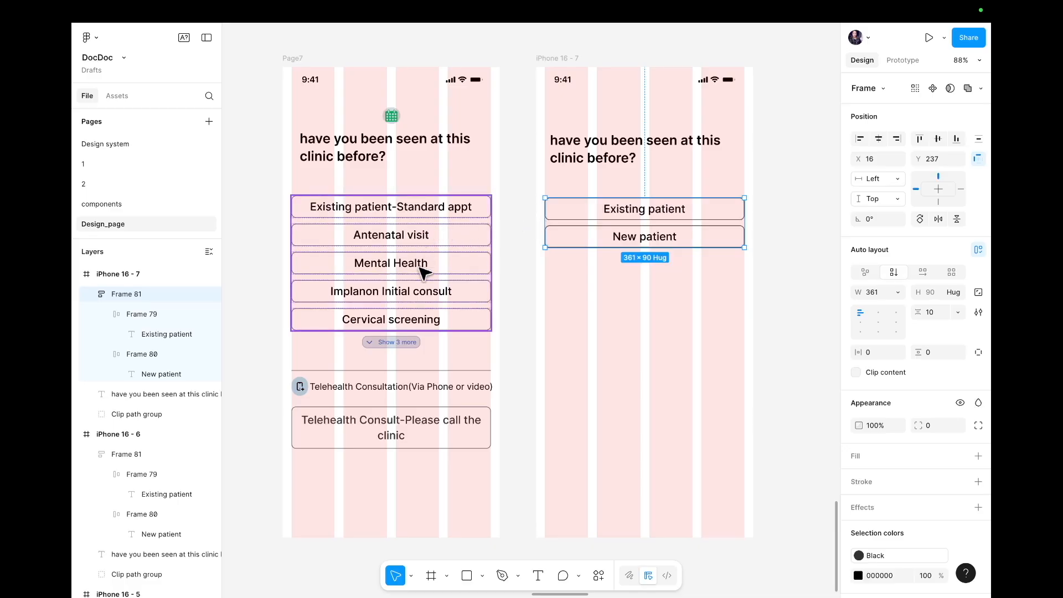
- Ungroup the option buttons in iPhone 16 - 7 and duplicate the New patient button three times below it, making a column of five buttons
right_click(595, 242)
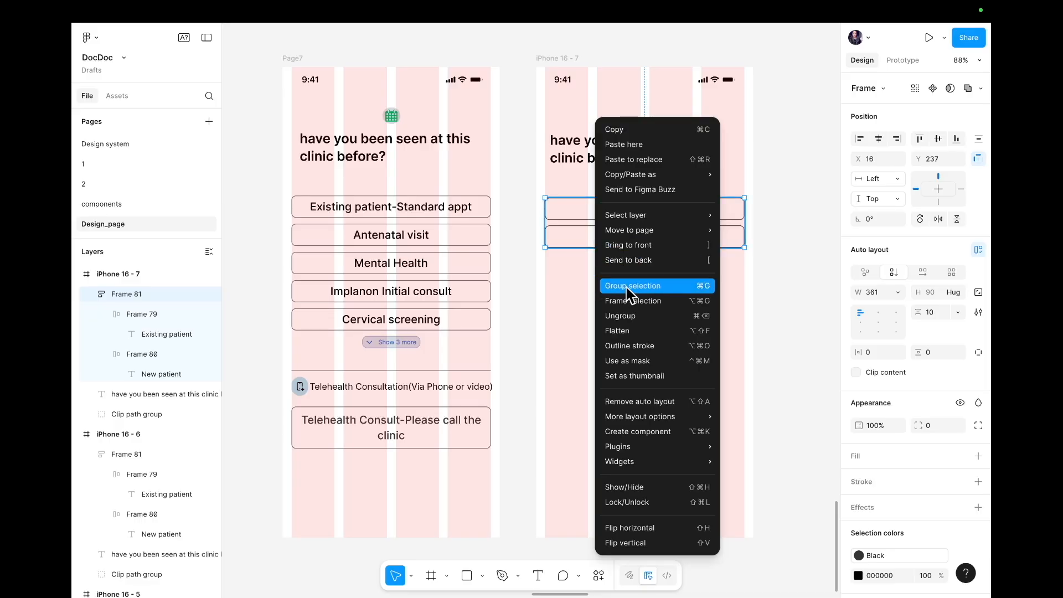
click(628, 317)
key(Escape)
click(625, 239)
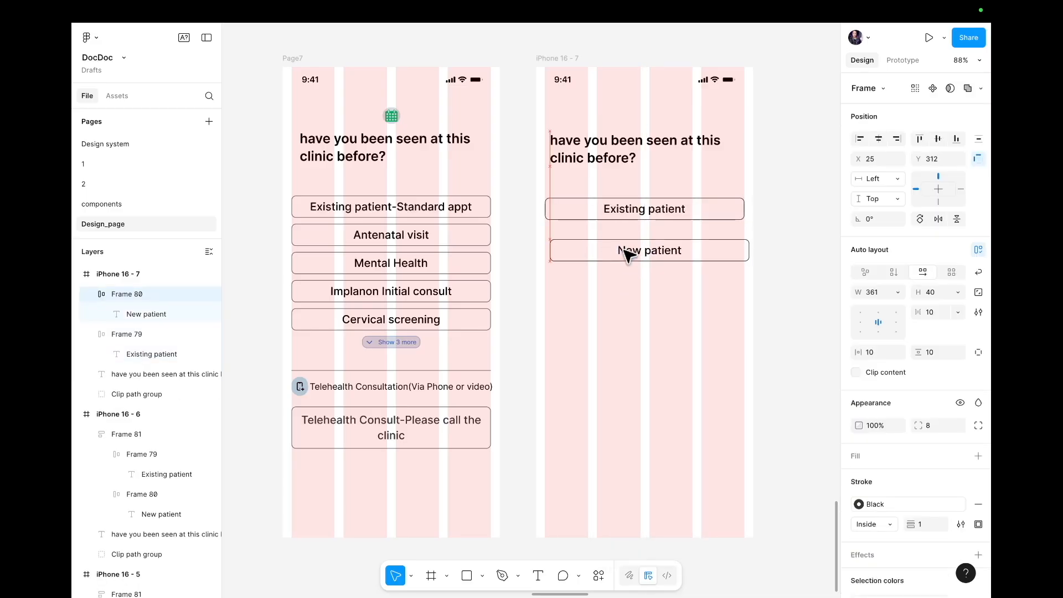
drag(626, 239, 608, 296)
drag(607, 295, 608, 325)
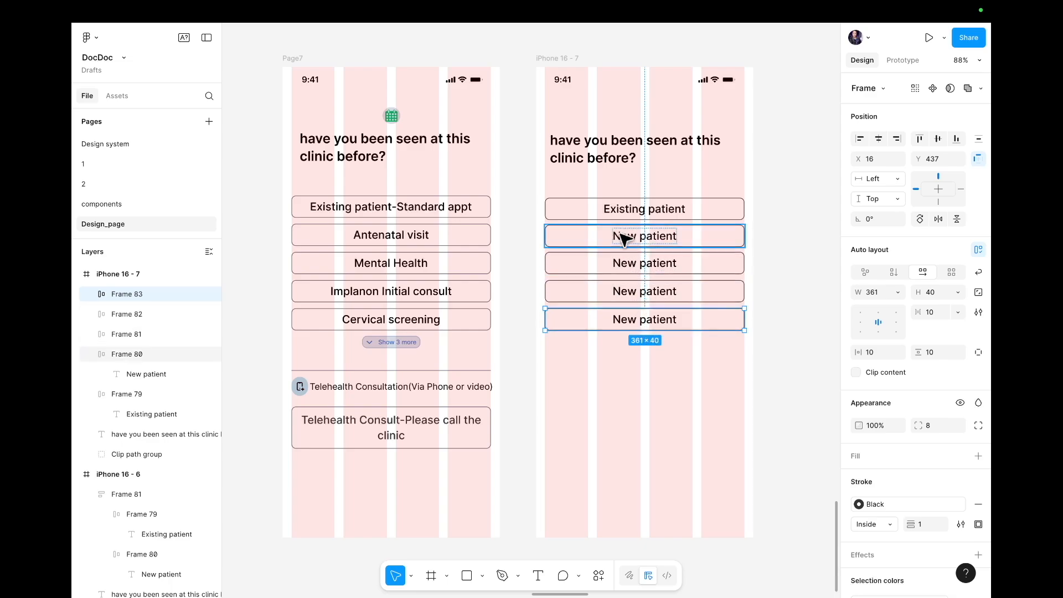
- Combine the five option buttons in iPhone 16 - 7 into one vertical auto layout with 10 spacing
click(599, 212)
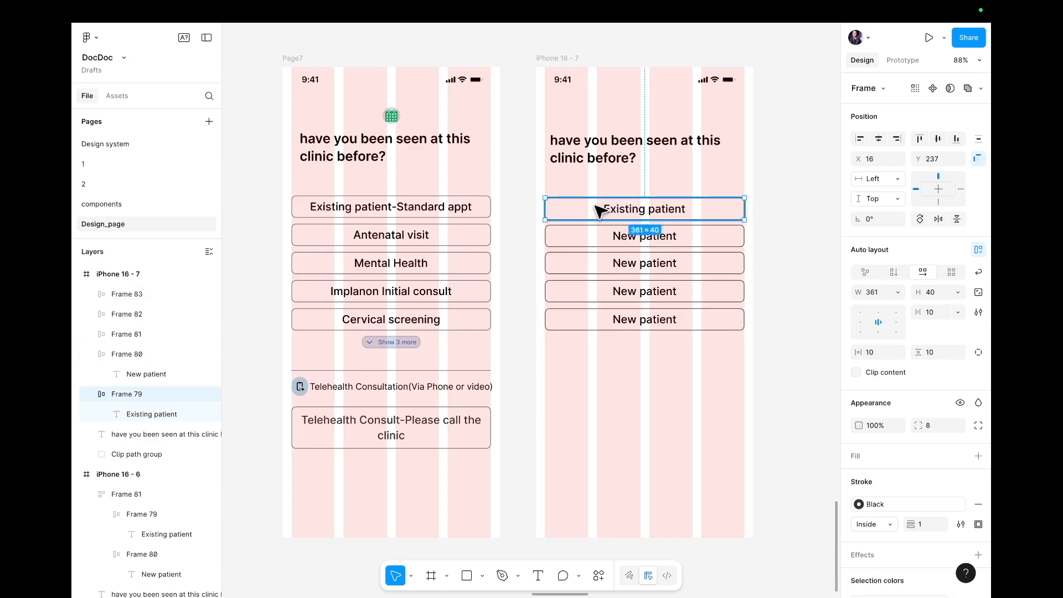
shift+click(599, 235)
shift+click(604, 262)
shift+click(605, 291)
shift+click(607, 320)
key(shift+a)
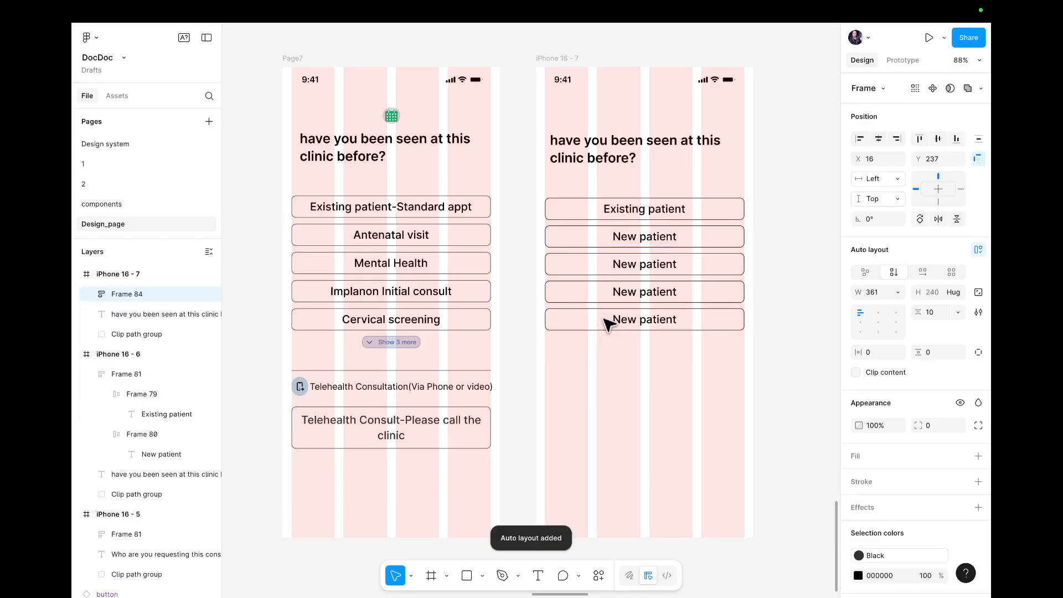
click(791, 368)
- Replace the first option's text in iPhone 16 - 7 with "Existing patient-Standard appt" copied from Page7
click(416, 206)
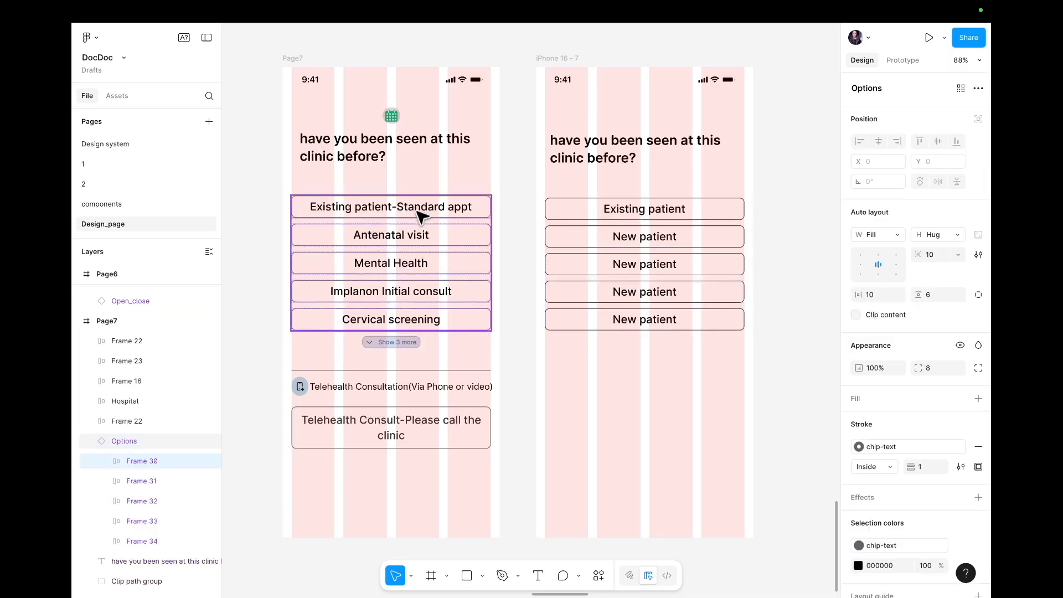
double_click(416, 206)
double_click(417, 206)
key(ctrl+c)
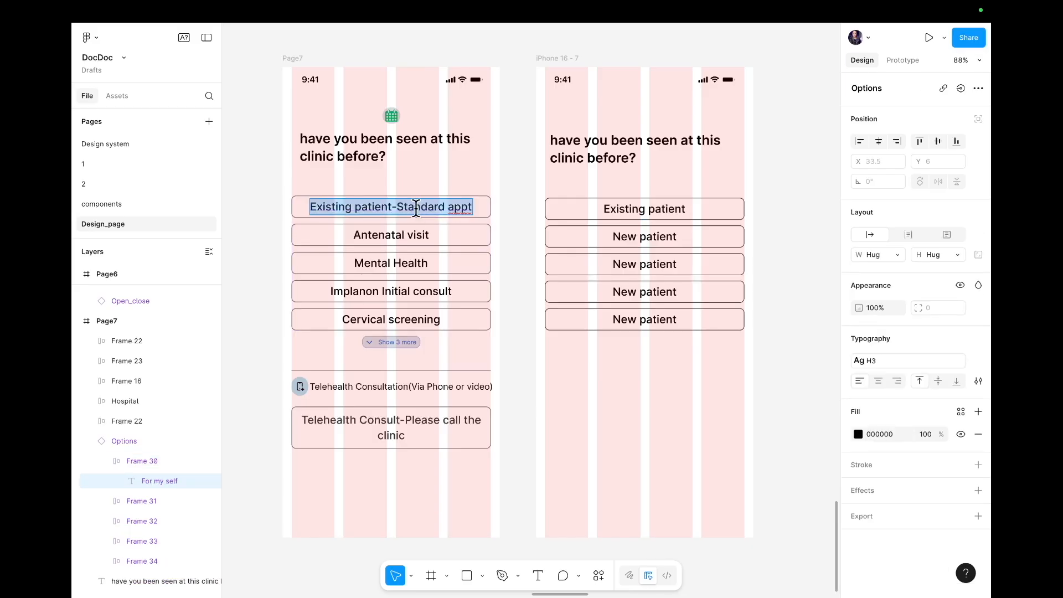
double_click(654, 208)
double_click(655, 209)
key(ctrl+a)
key(ctrl+v)
- Replace the second option's text in iPhone 16 - 7 with "Antenatal visit" copied from Page7
double_click(425, 235)
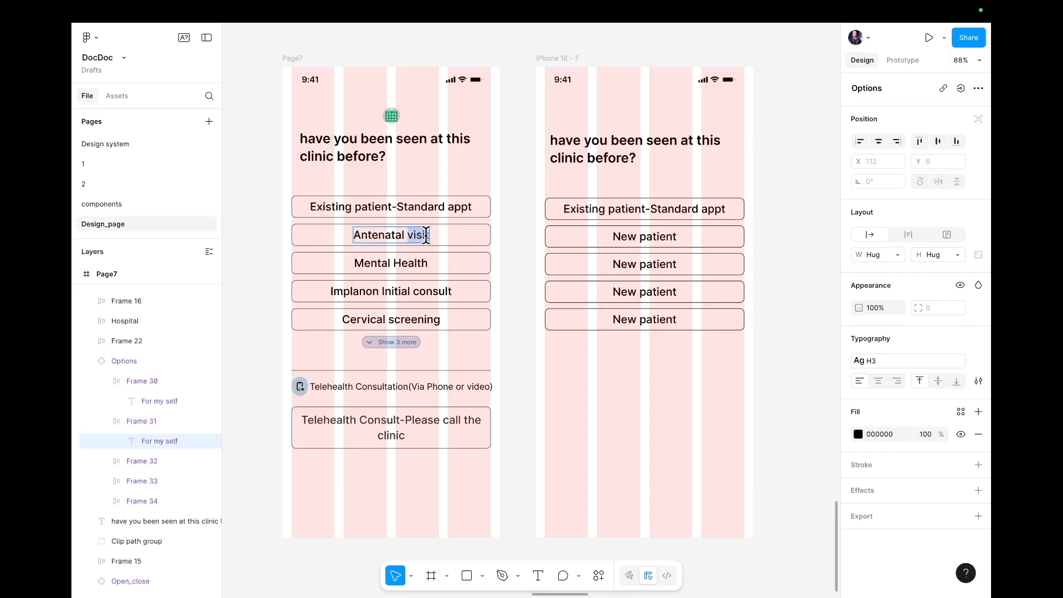
key(ctrl+a)
key(ctrl+c)
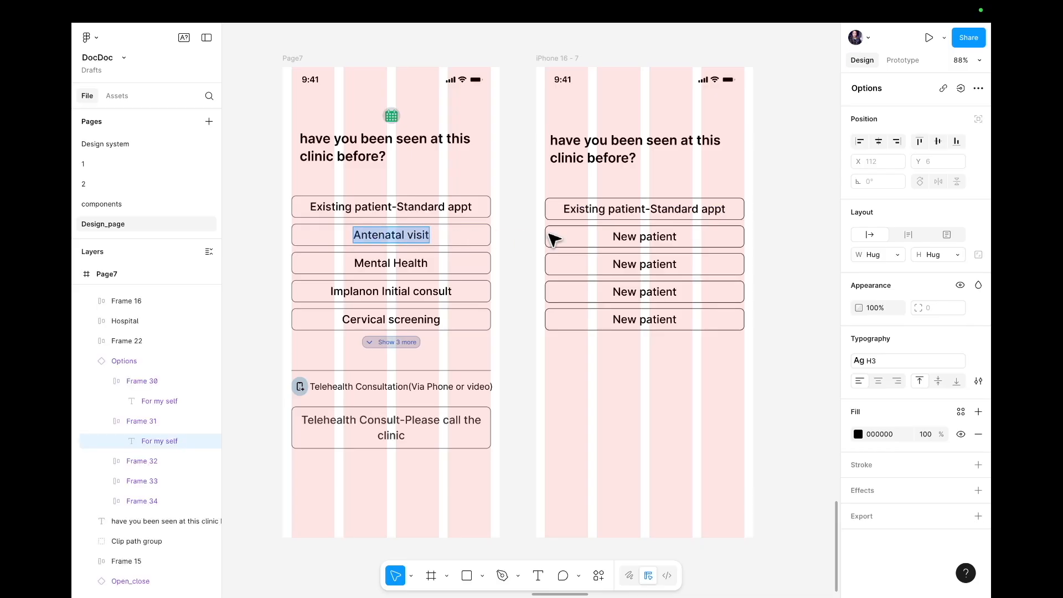
double_click(651, 233)
key(ctrl+v)
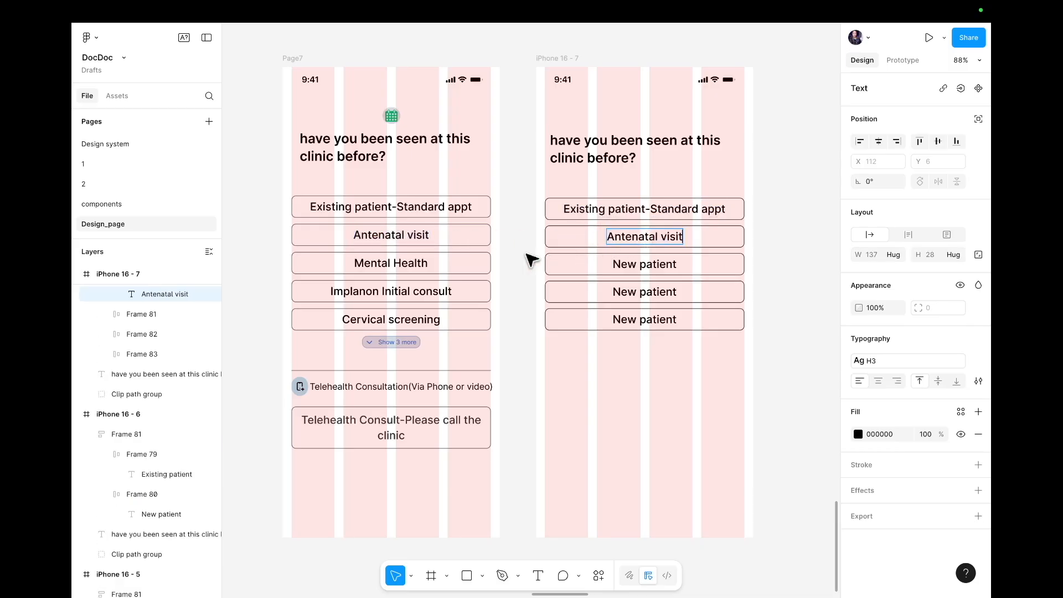
- Replace the third and fourth option texts in iPhone 16 - 7 with Page7's "Mental Health" and "Implanon Initial consult"
double_click(425, 260)
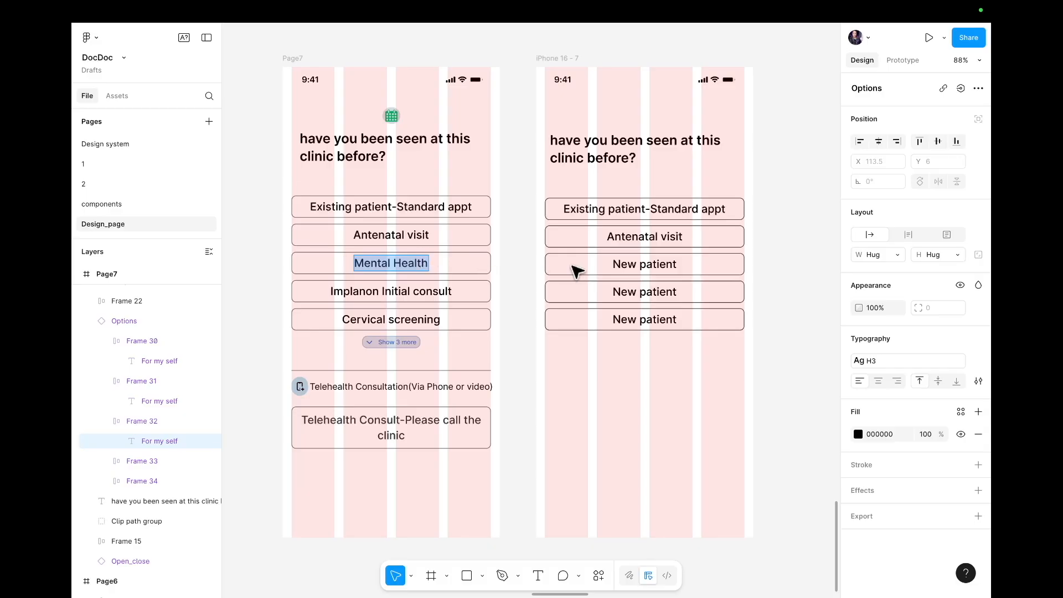
double_click(646, 265)
text(Mental Health)
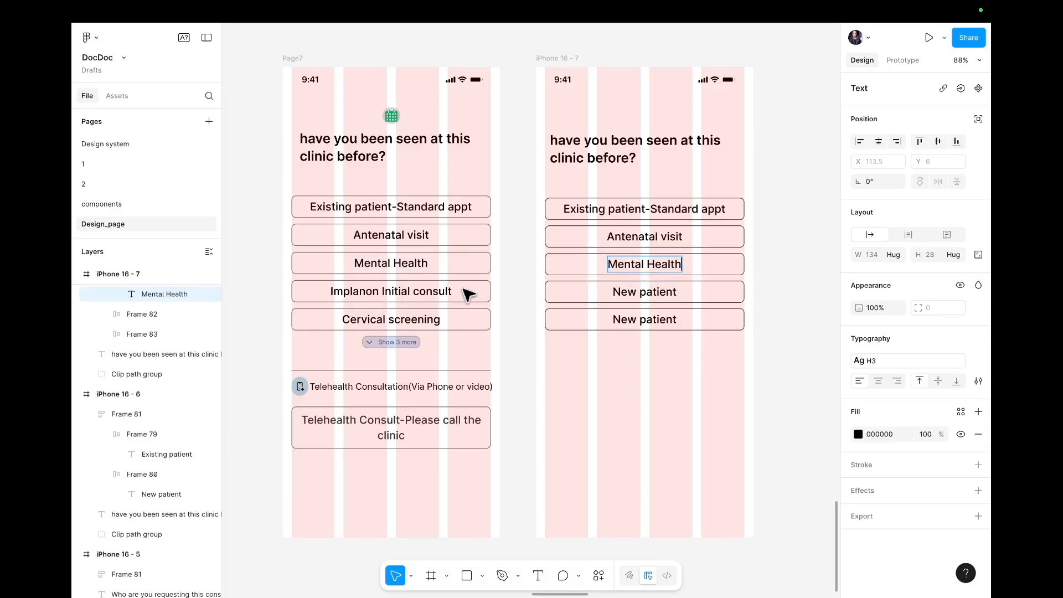
double_click(419, 290)
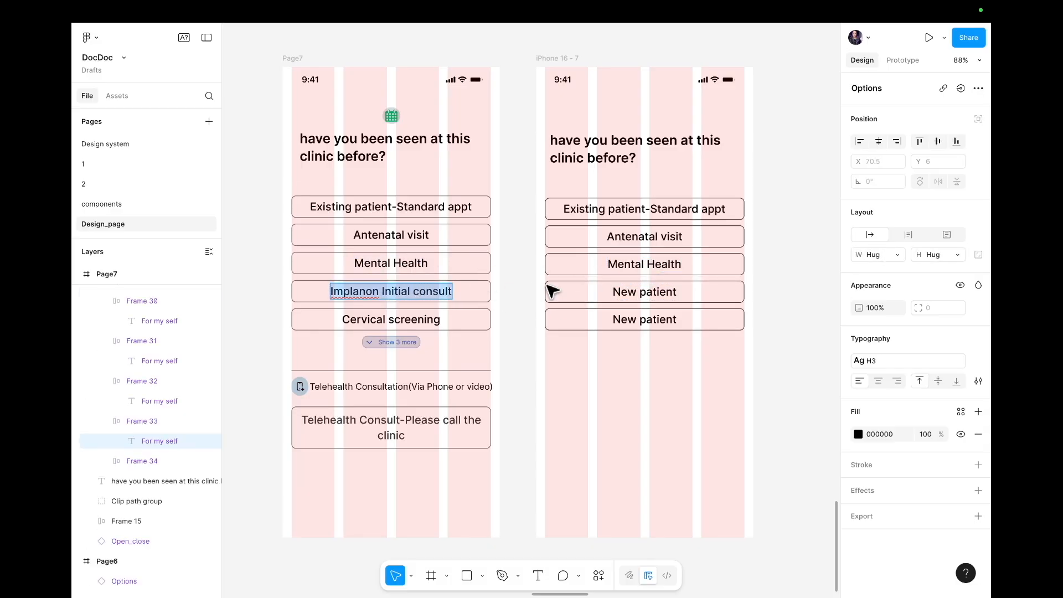
double_click(634, 289)
text(Implanon Initial consult)
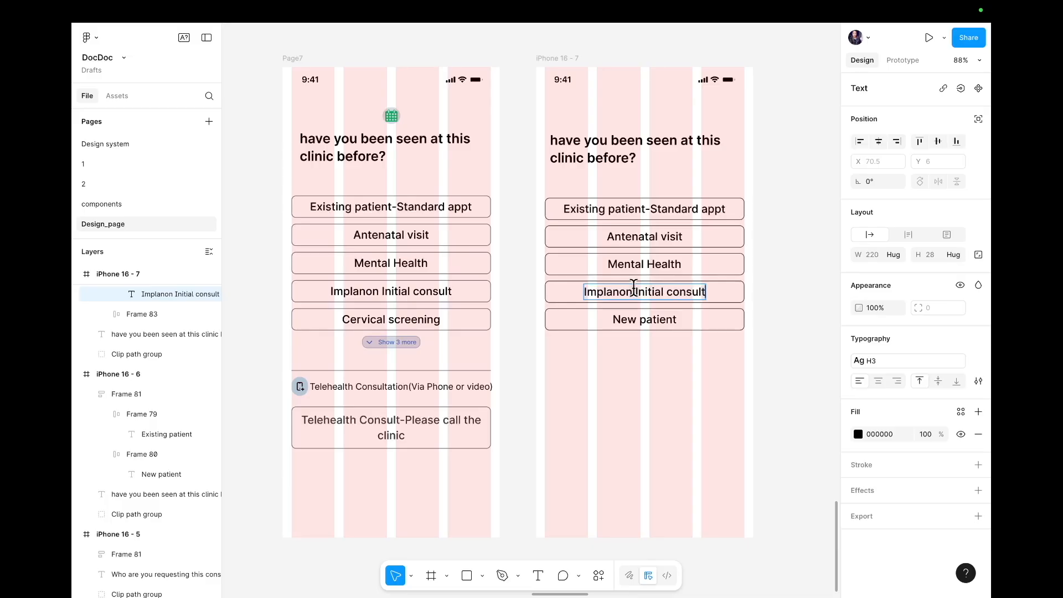
- Replace the fifth option's text in iPhone 16 - 7 with "Cervical screening" copied from Page7
double_click(433, 319)
key(ctrl+c)
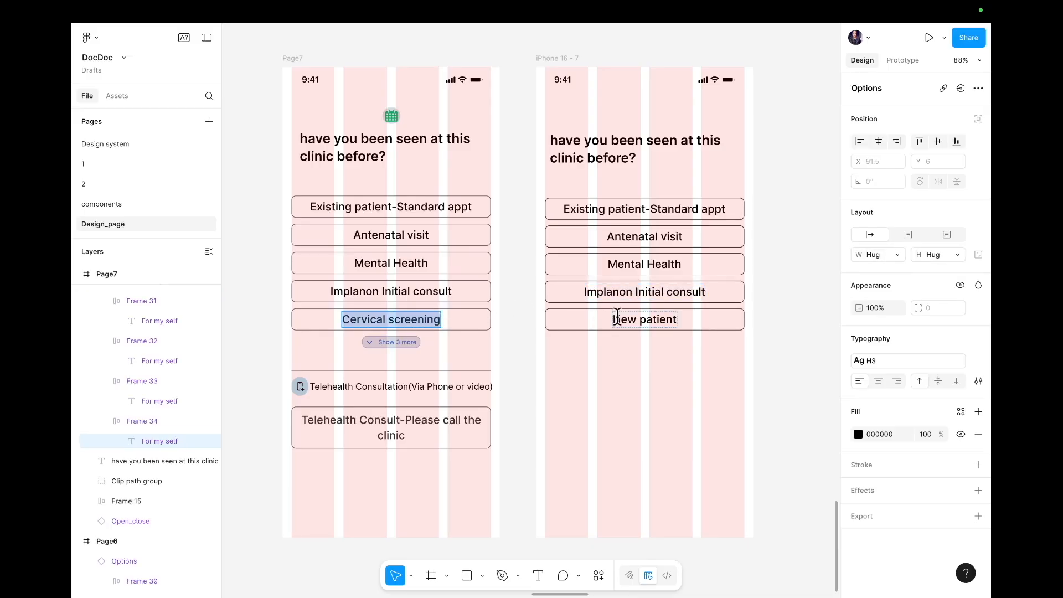
double_click(637, 318)
key(ctrl+v)
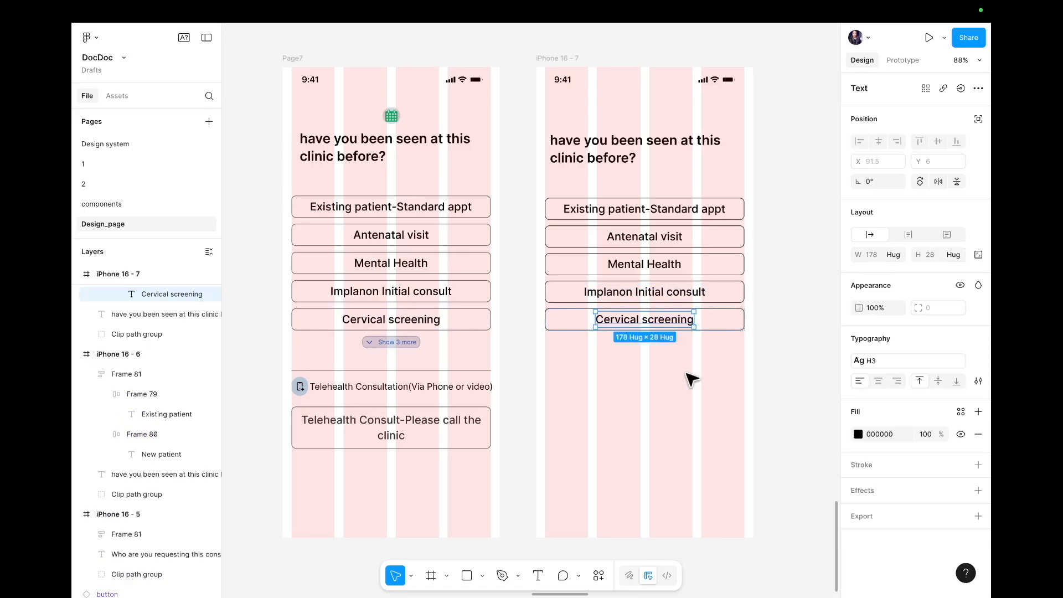
click(688, 386)
- Run the Iconify plugin and search its icons for "calender" to match the icon above Page7's heading
scroll(688, 386, down, 1)
scroll(634, 390, up, 1)
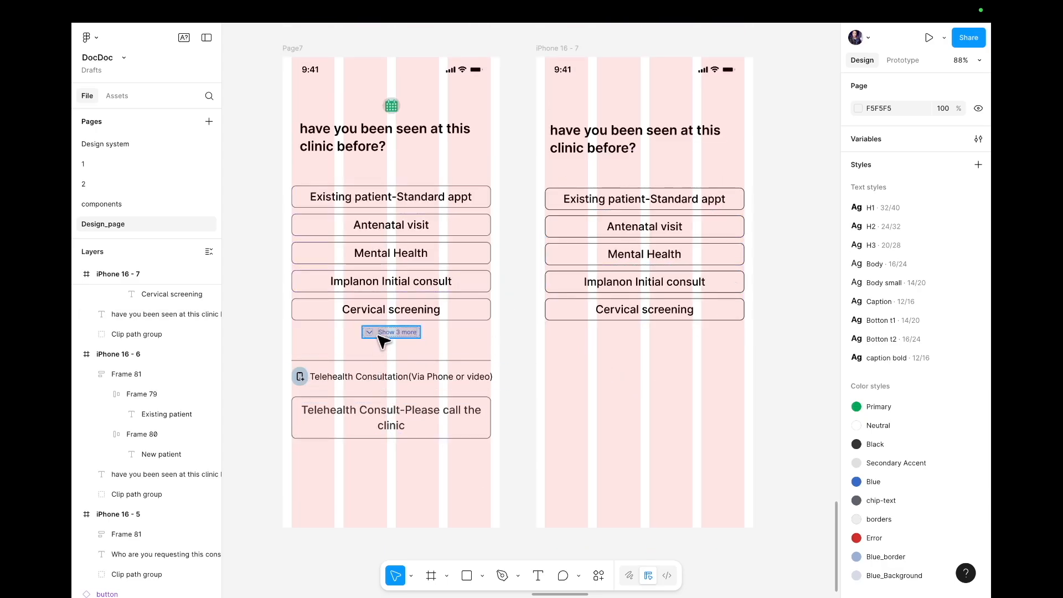
scroll(487, 233, up, 1)
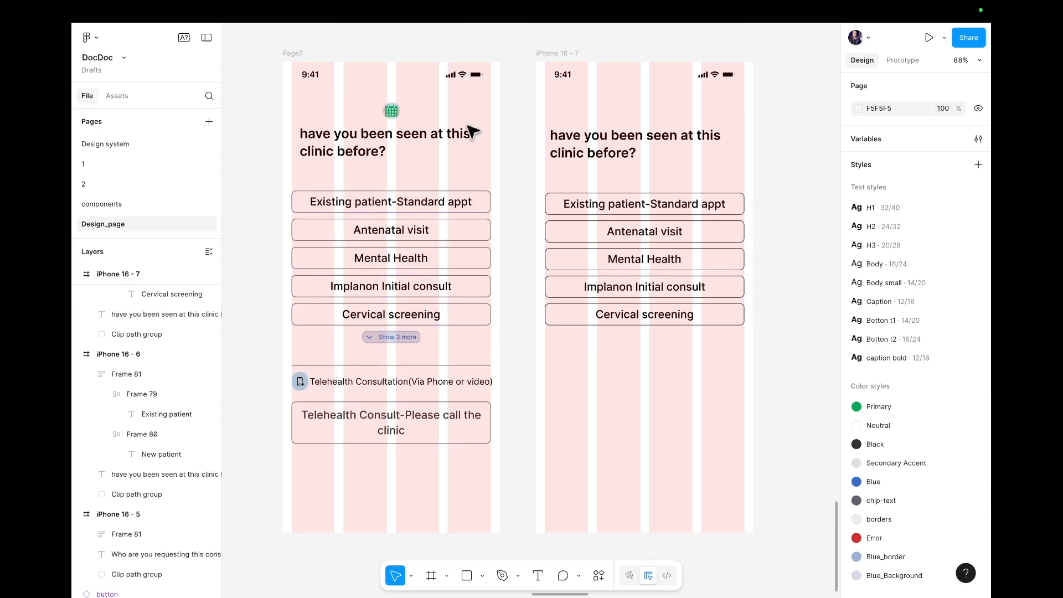
click(393, 111)
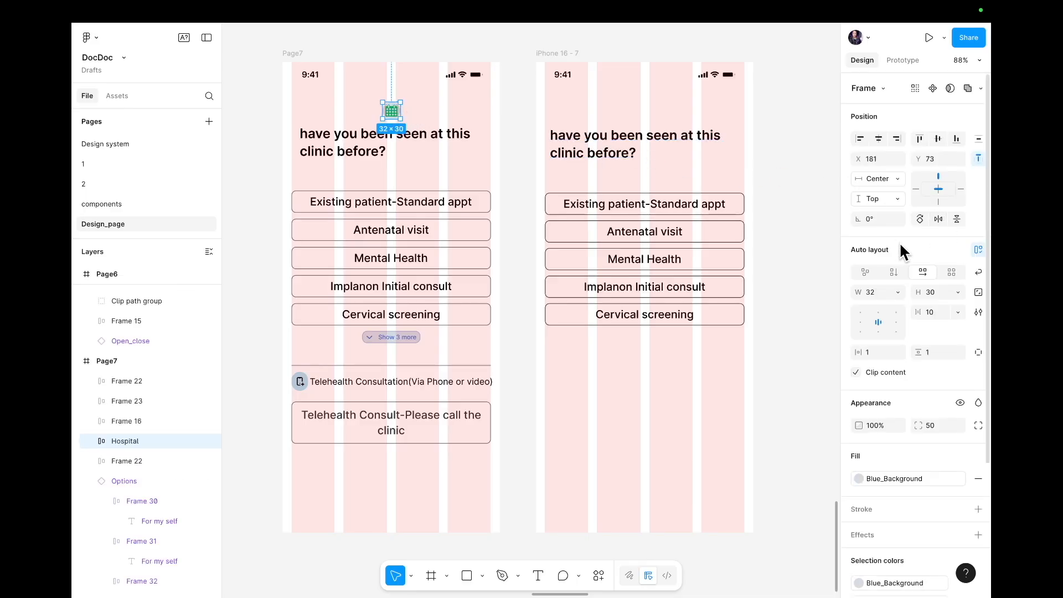
click(598, 575)
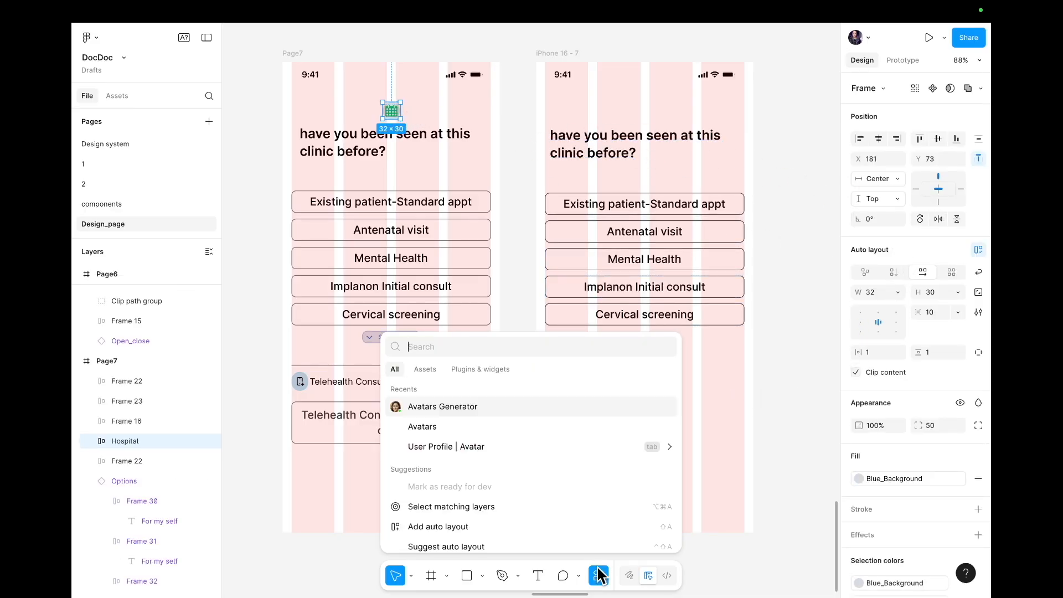
click(460, 367)
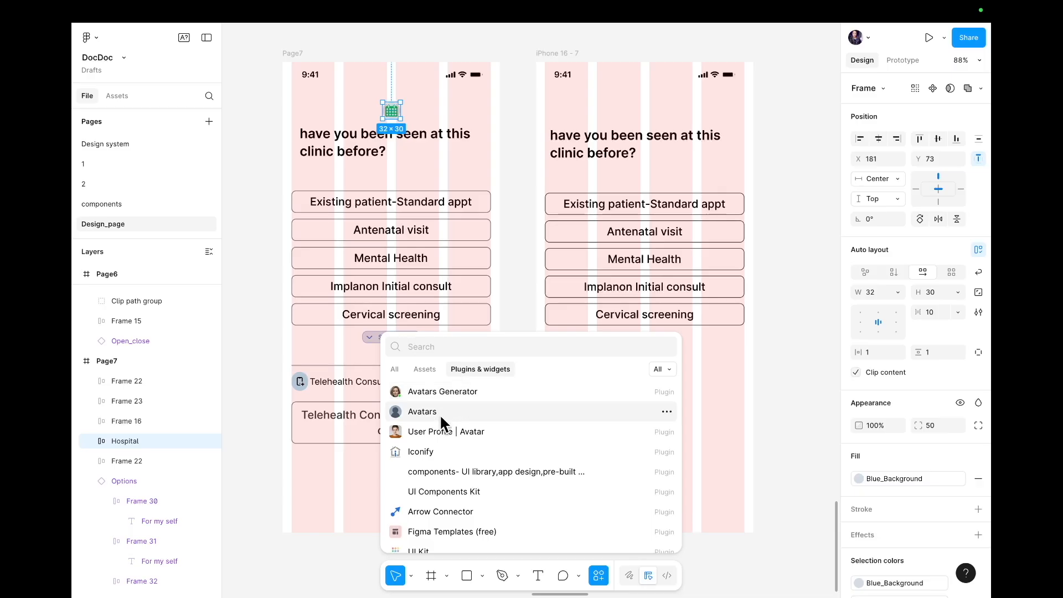
click(446, 453)
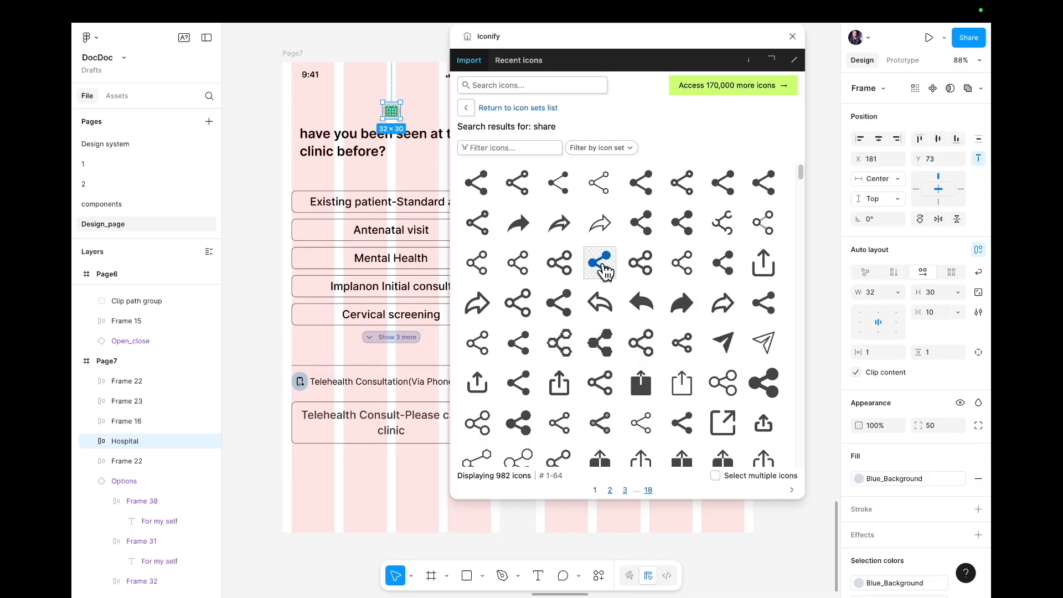
click(525, 86)
text(calender)
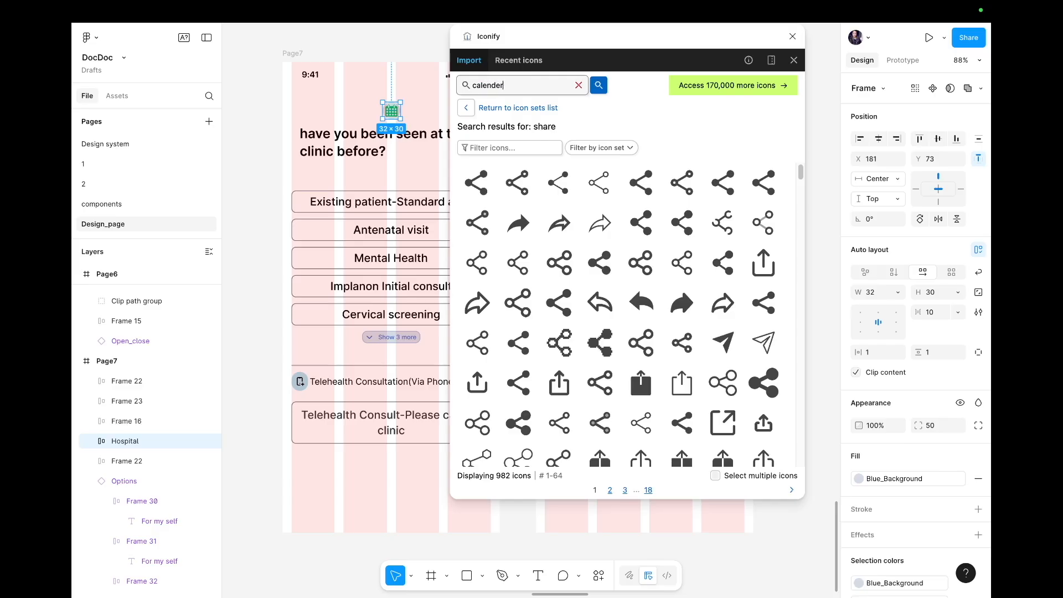
key(Return)
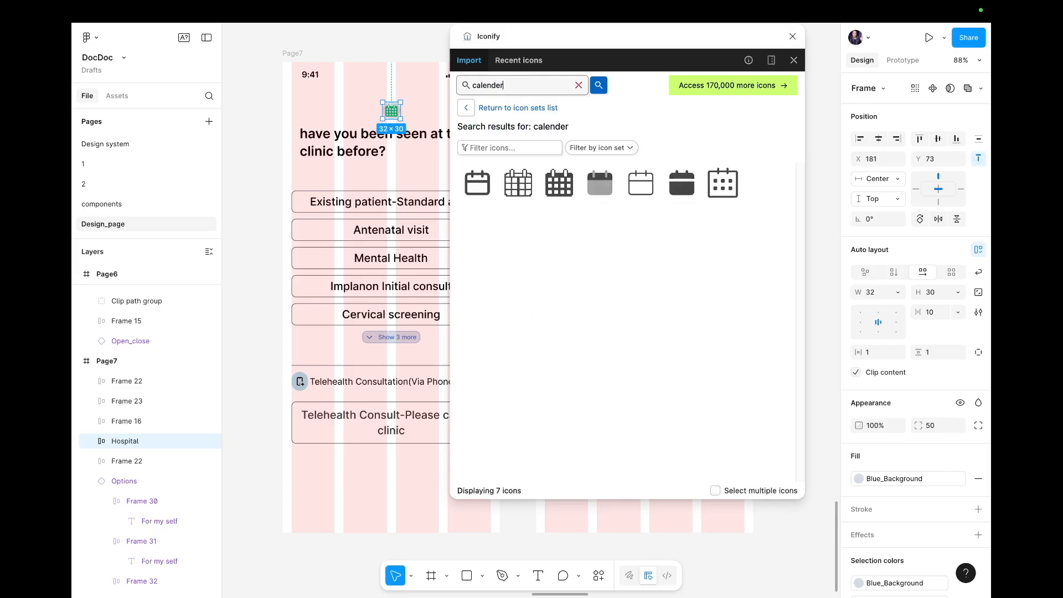
- Import the pixel:calender-solid icon as a frame and place it above the heading in iPhone 16 - 7 at X 171, Y 78
click(559, 186)
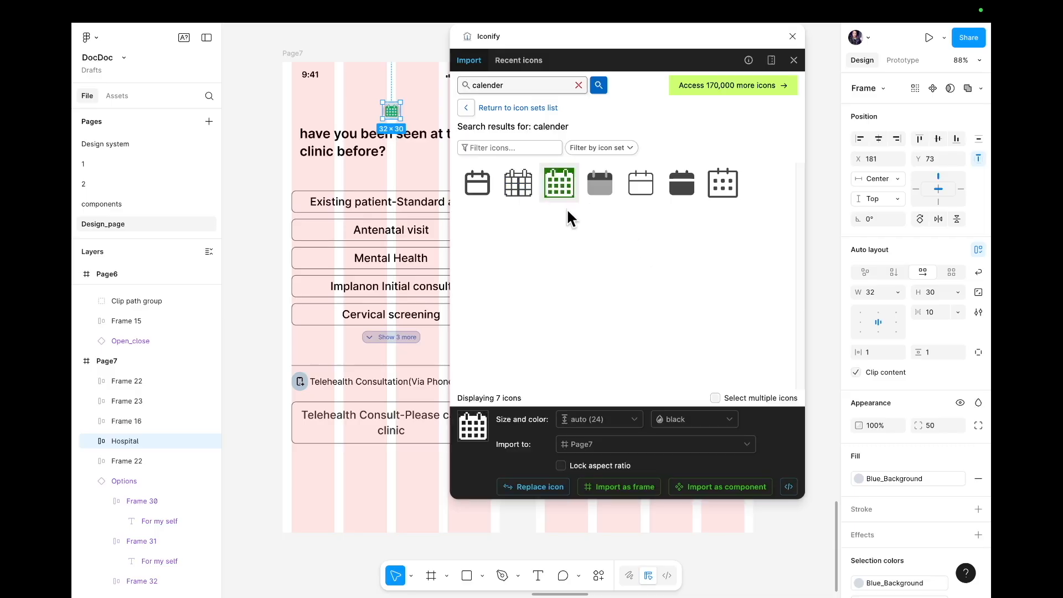
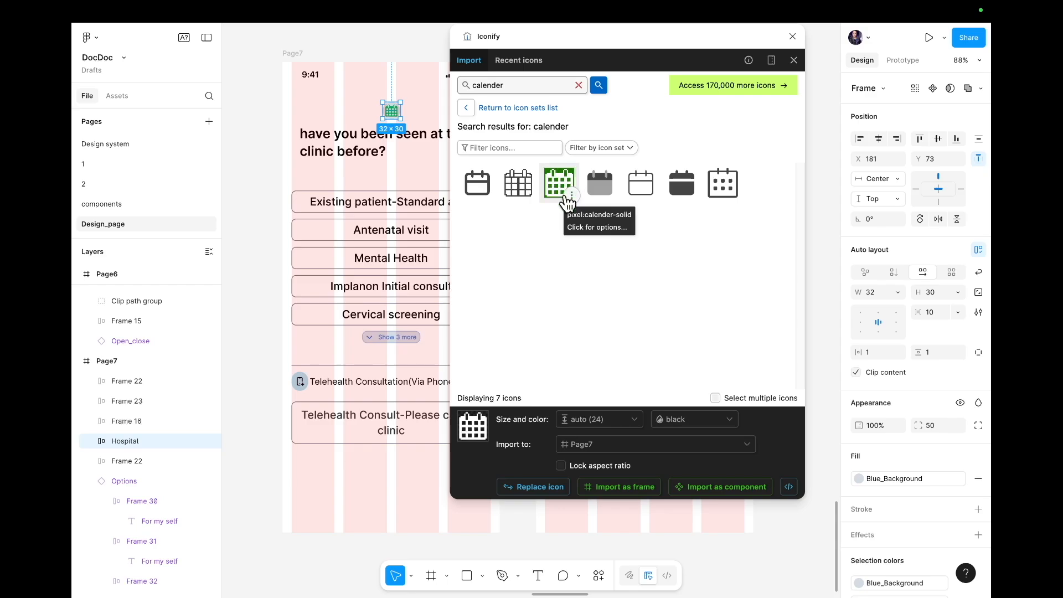
click(626, 490)
mouse_move(797, 83)
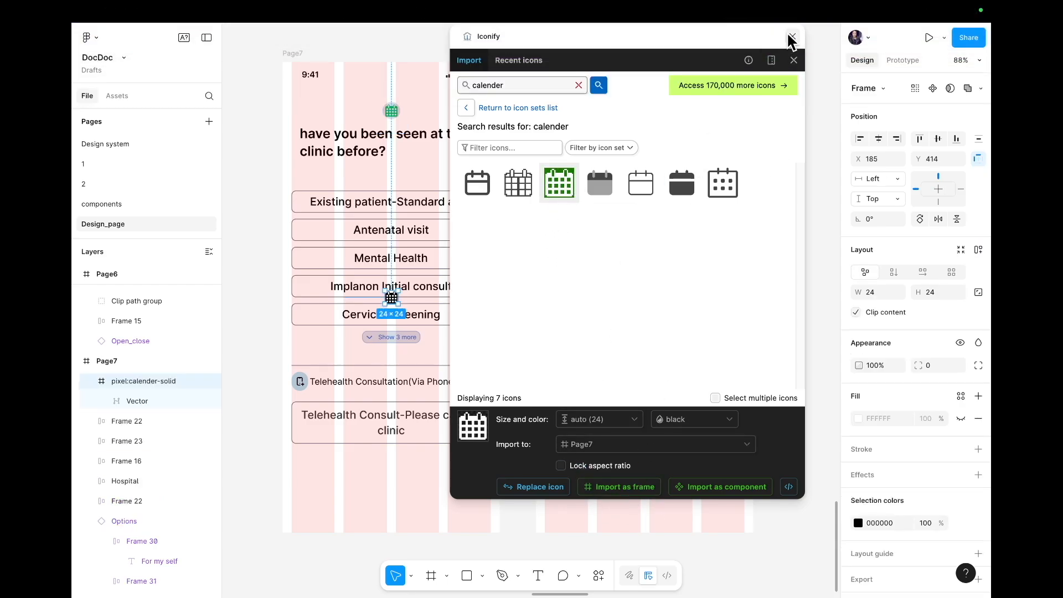
click(789, 36)
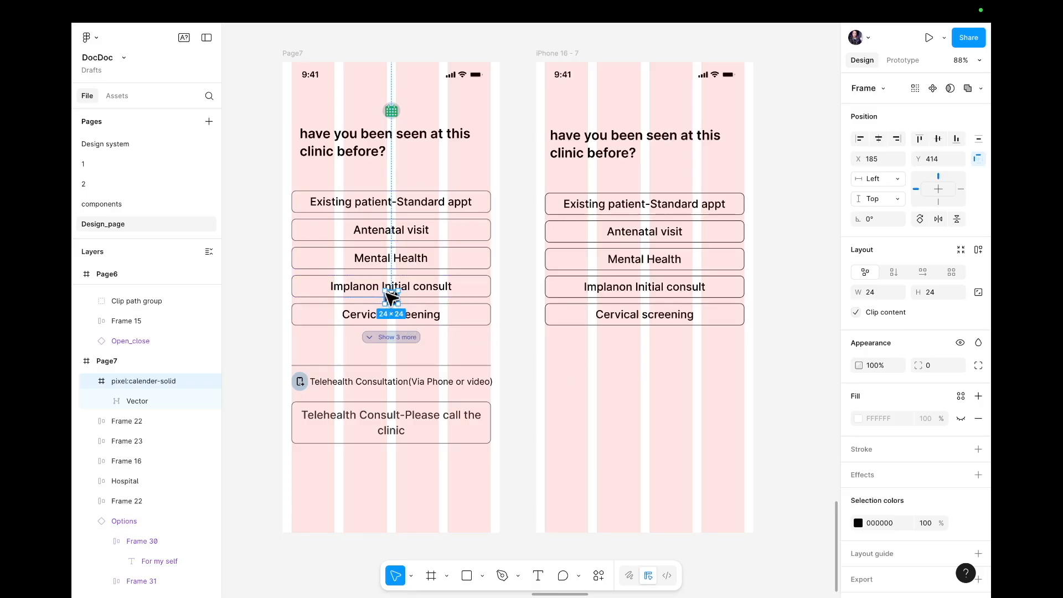
drag(391, 299, 639, 114)
click(671, 121)
- Apply the Primary color style to the fill of the calendar icon's vector in iPhone 16 - 7
scroll(671, 123, up, 5)
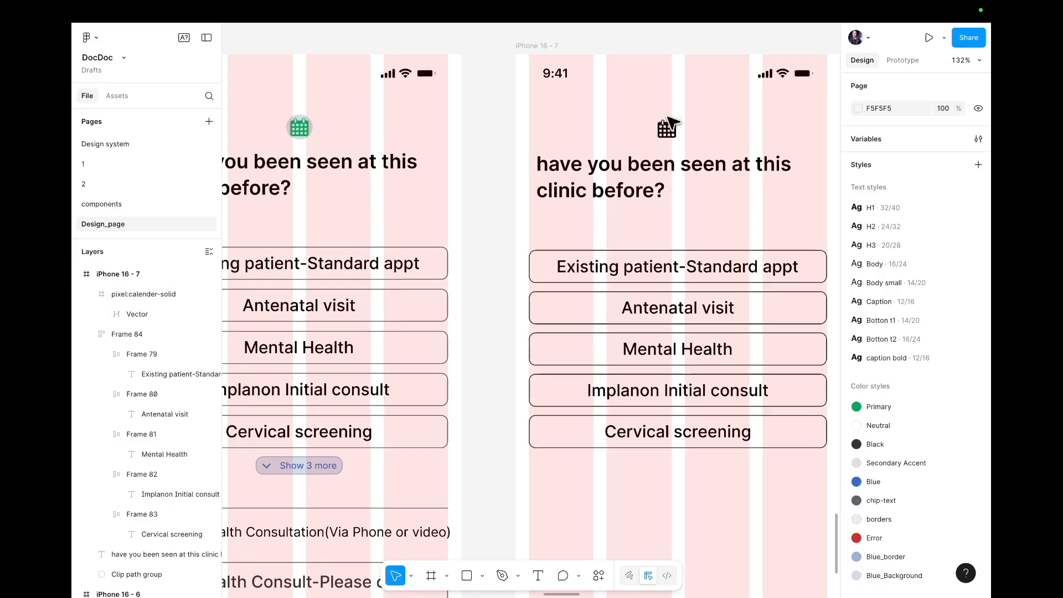
scroll(671, 122, up, 2)
click(692, 146)
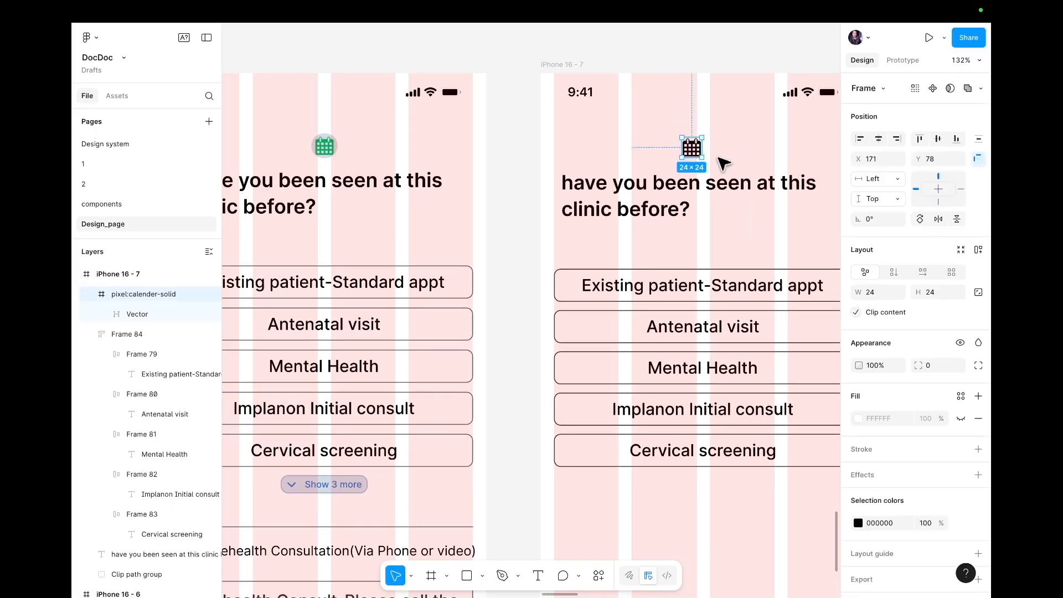
double_click(693, 149)
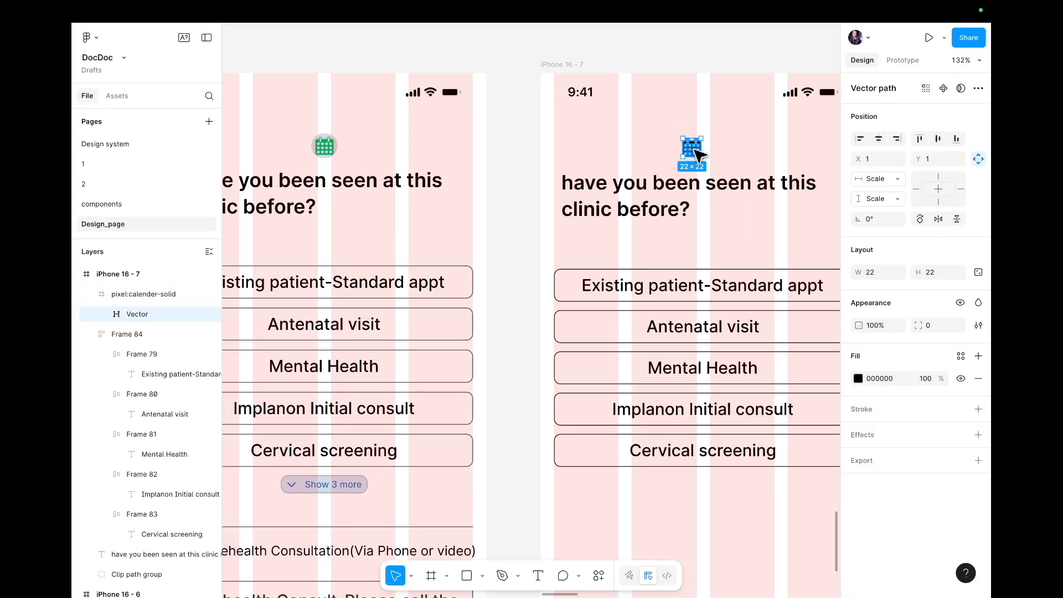
click(857, 378)
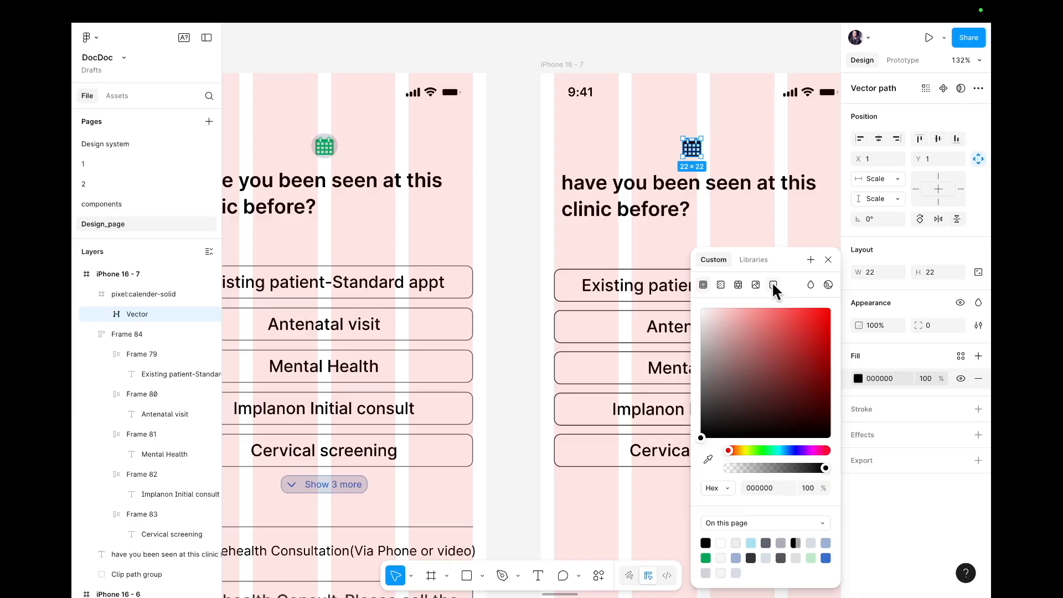
click(753, 260)
click(738, 338)
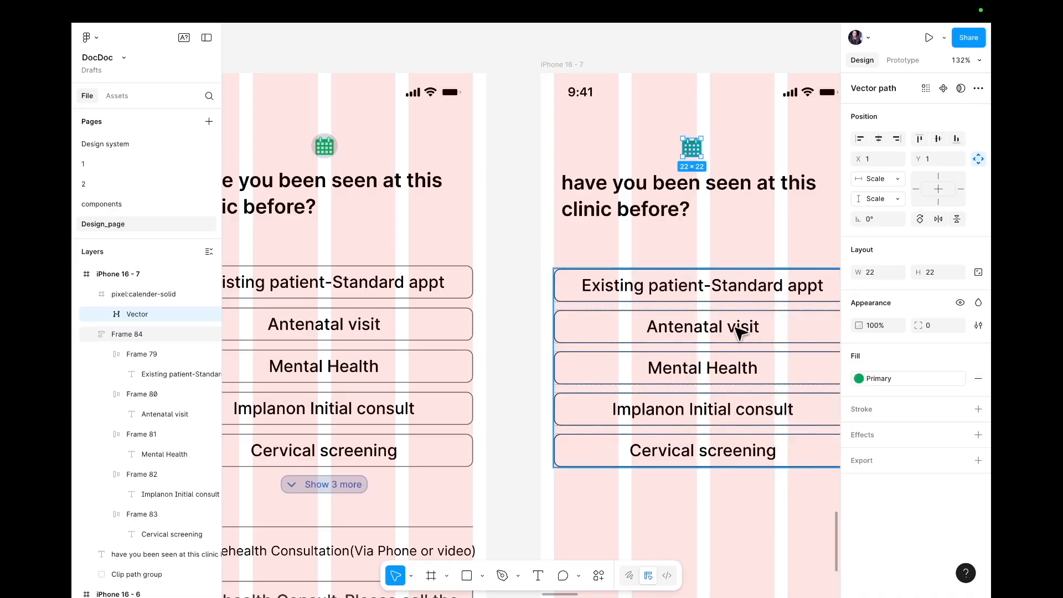
click(759, 146)
- Try recoloring the calendar icon in iPhone 16 - 7 with the Secondary Accent style, and undo the change
click(692, 143)
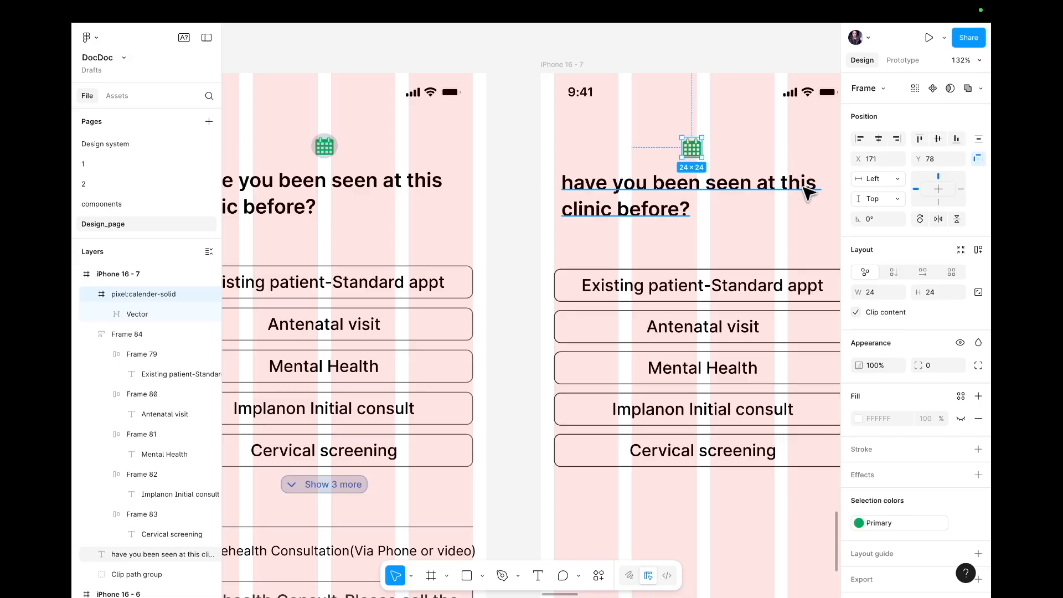
click(860, 520)
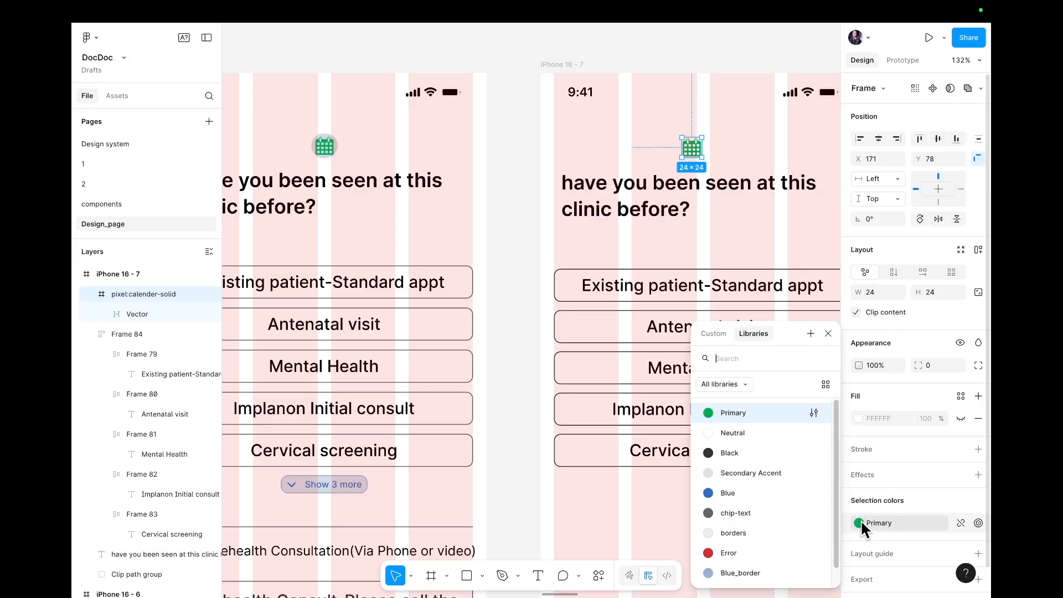
click(743, 473)
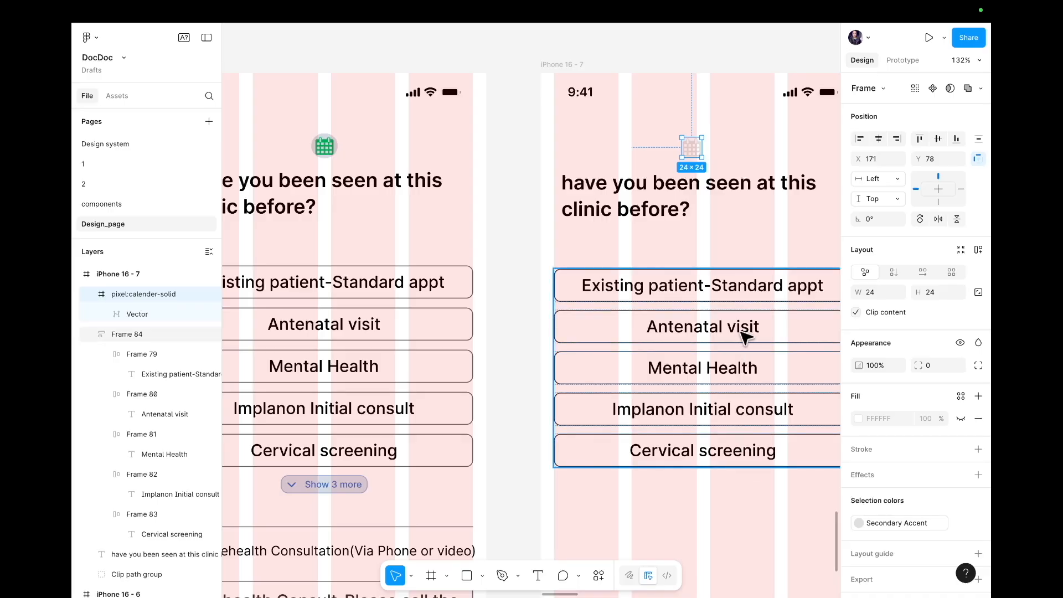
key(ctrl+z)
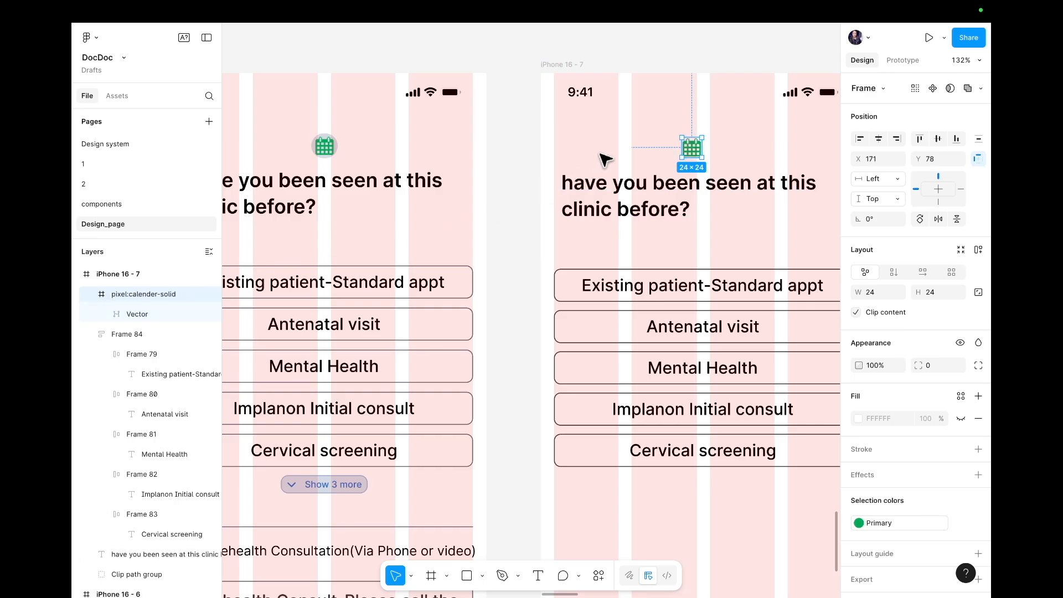
- Add auto layout to the calendar icon's frame above the heading in iPhone 16 - 7
mouse_move(691, 148)
mouse_down()
mouse_move(654, 151)
mouse_move(694, 151)
mouse_up()
double_click(672, 148)
click(710, 148)
key(shift+a)
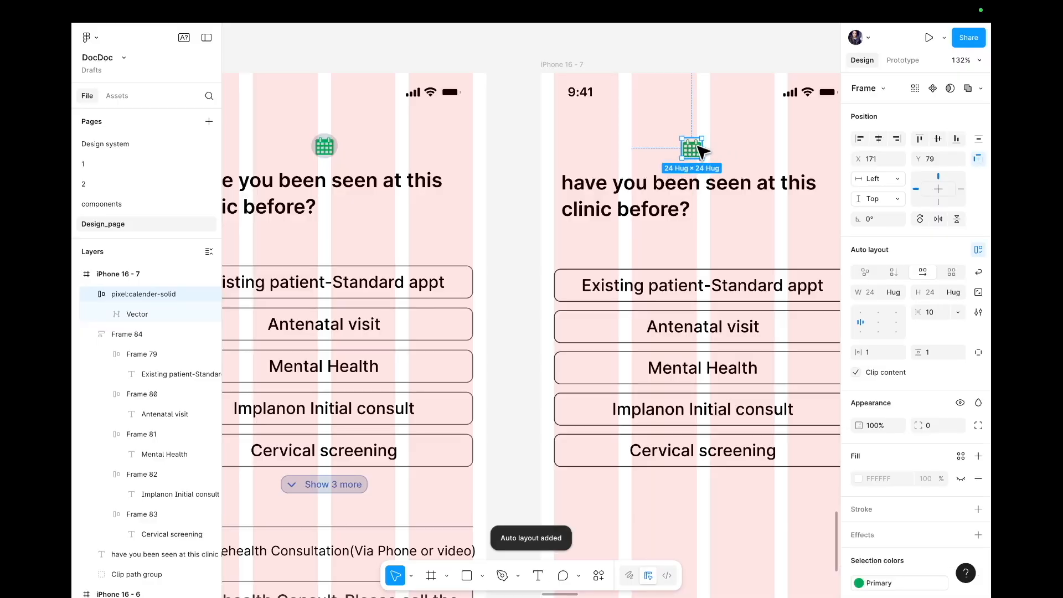
drag(702, 146, 711, 145)
key(super+z)
click(715, 143)
click(684, 144)
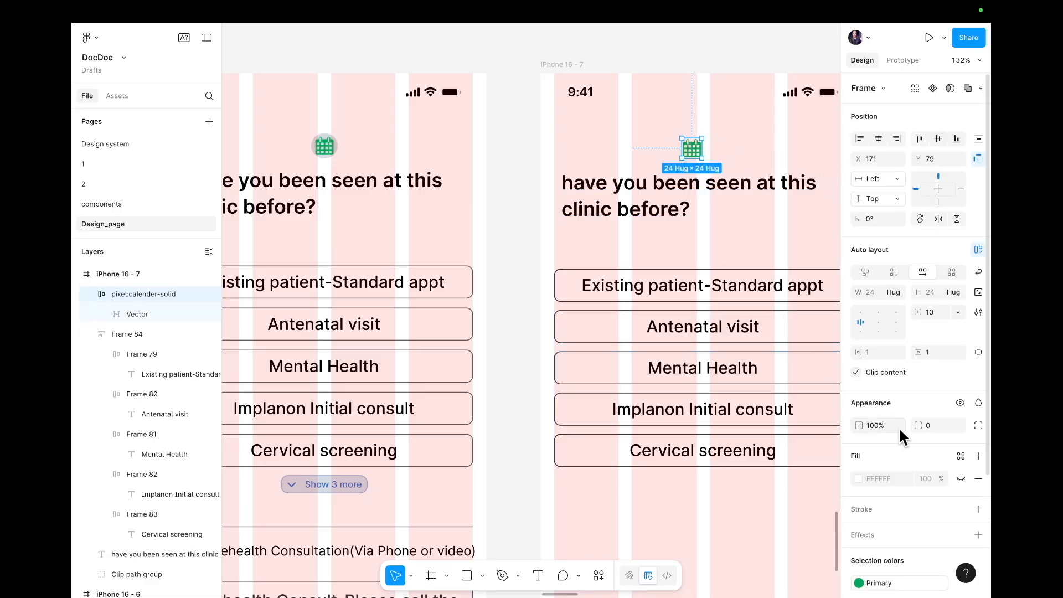
- Apply the Secondary Accent color style to the background fill of the calendar icon's frame
scroll(869, 495, down, 1)
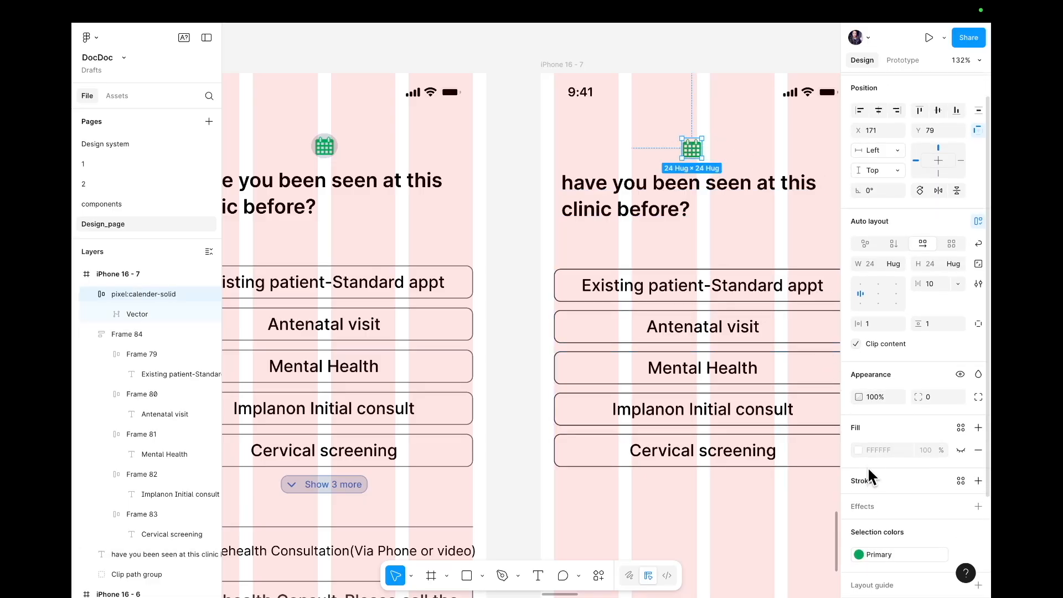
click(858, 450)
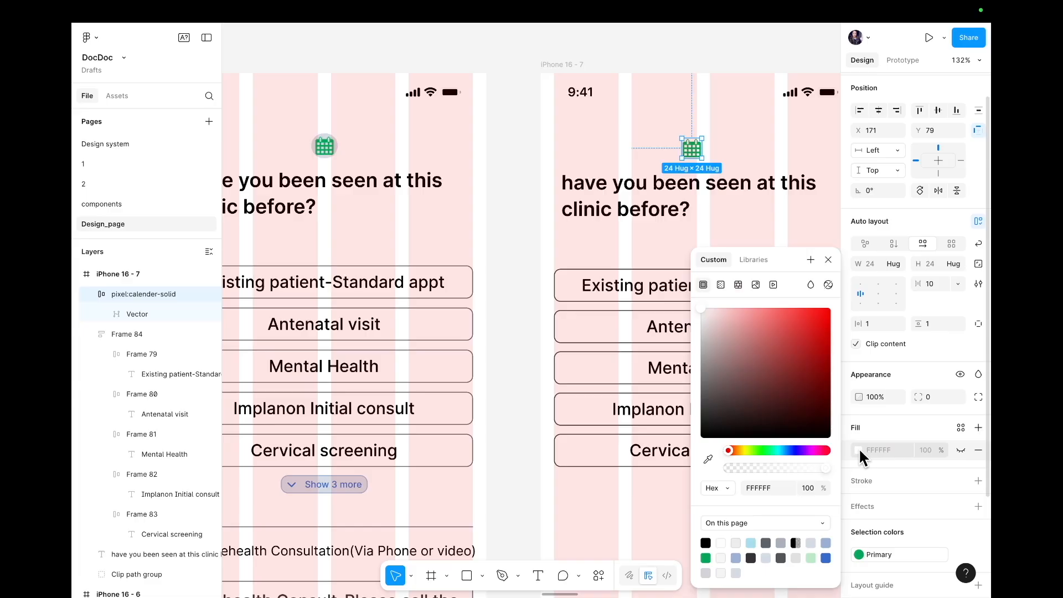
click(751, 260)
click(744, 398)
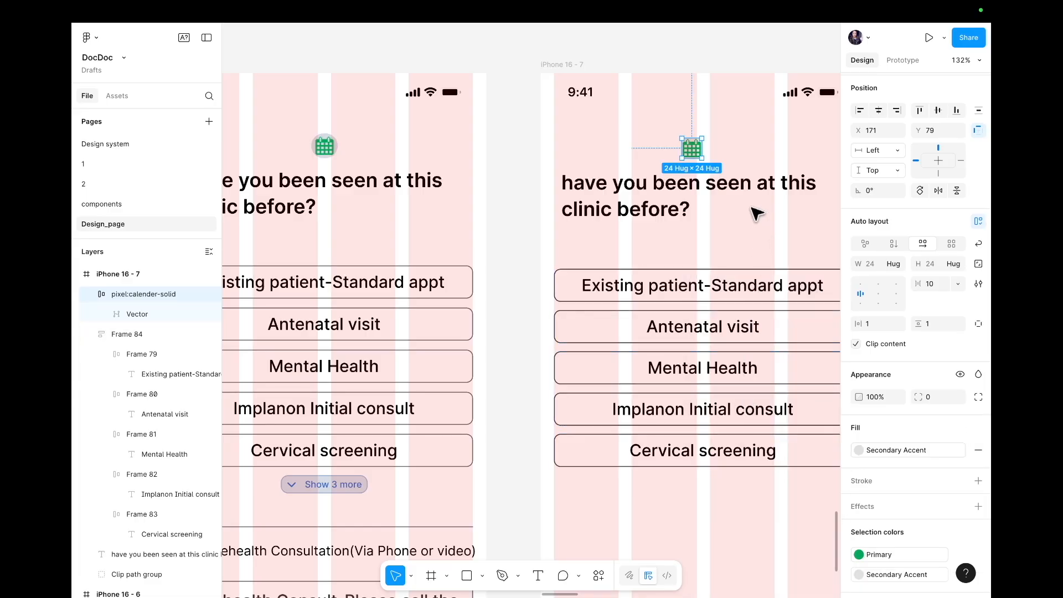
click(747, 160)
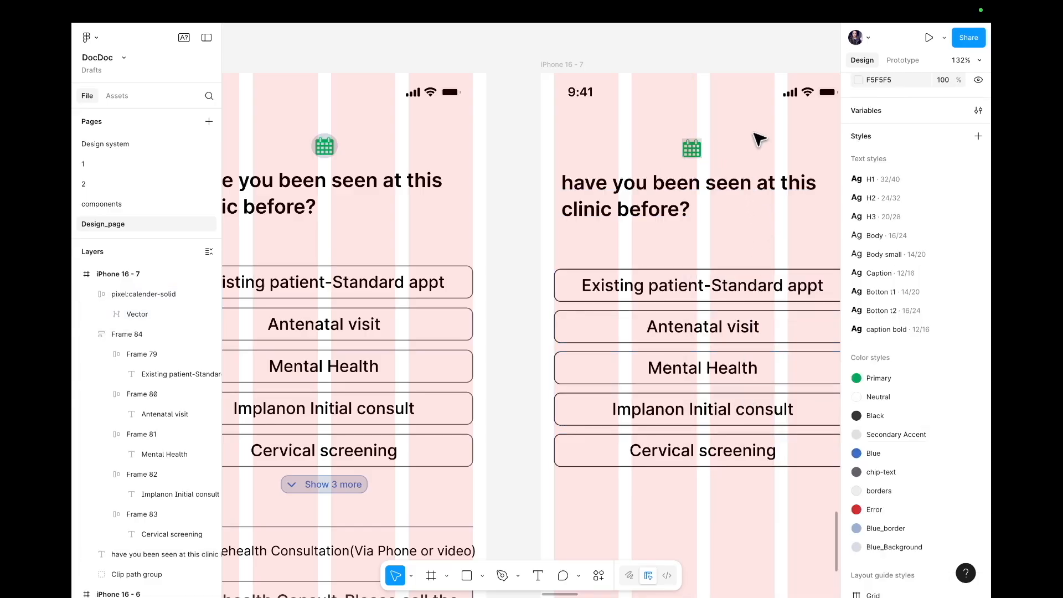
- Set the calendar icon frame's corner radius to 10 and its size to 27 × 27
scroll(754, 137, up, 3)
click(670, 152)
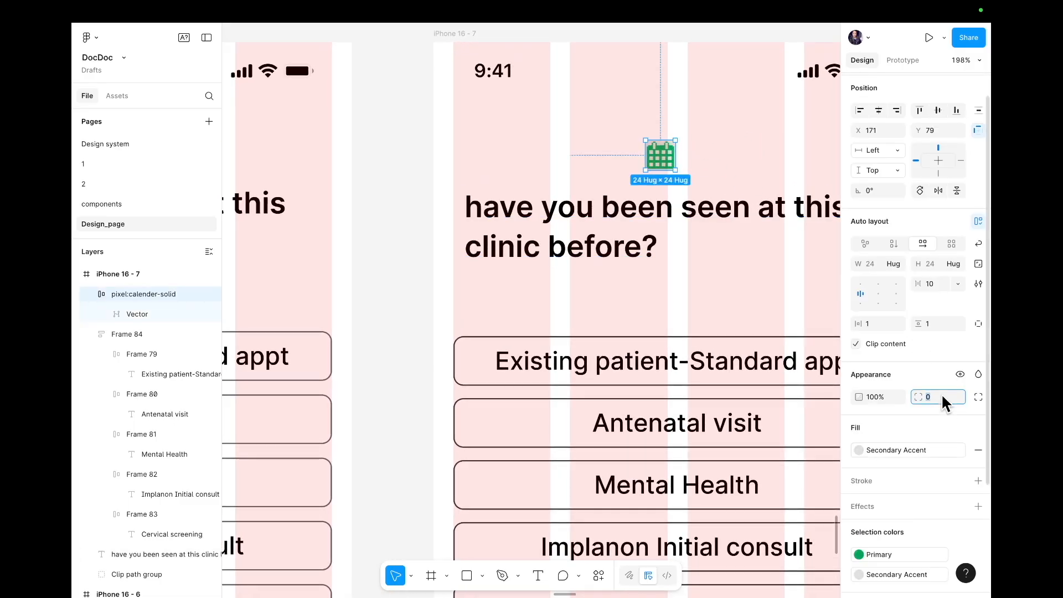
key(Up)
click(874, 261)
text(26)
key(Return)
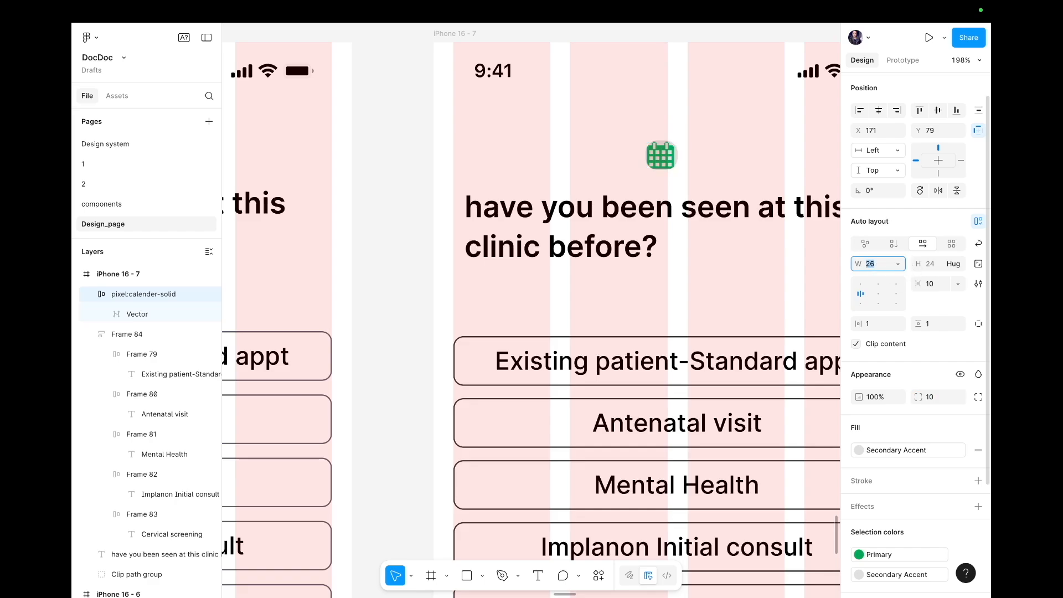
key(Up)
click(934, 259)
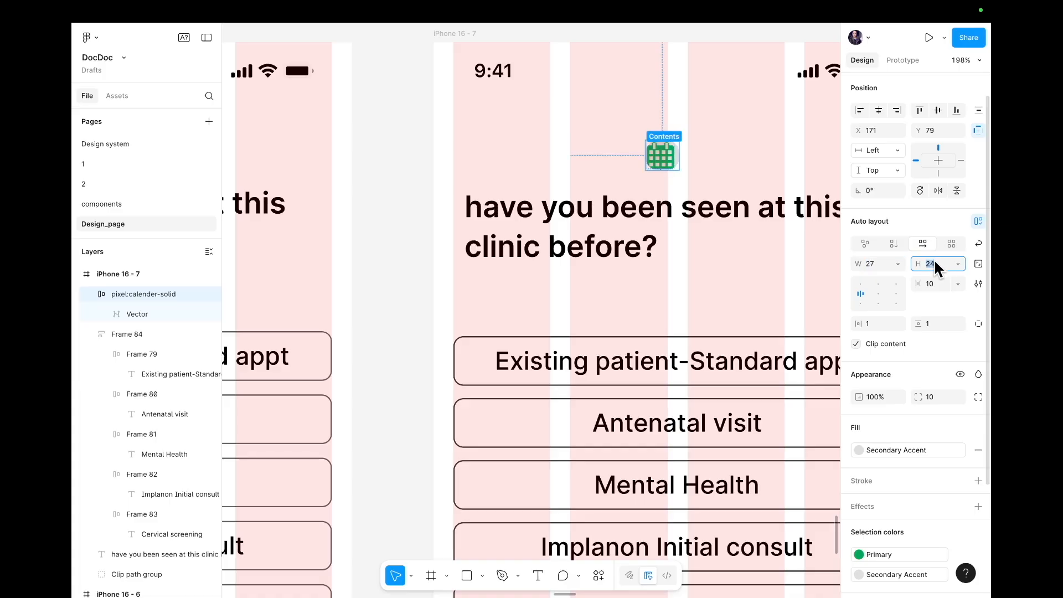
key(Up)
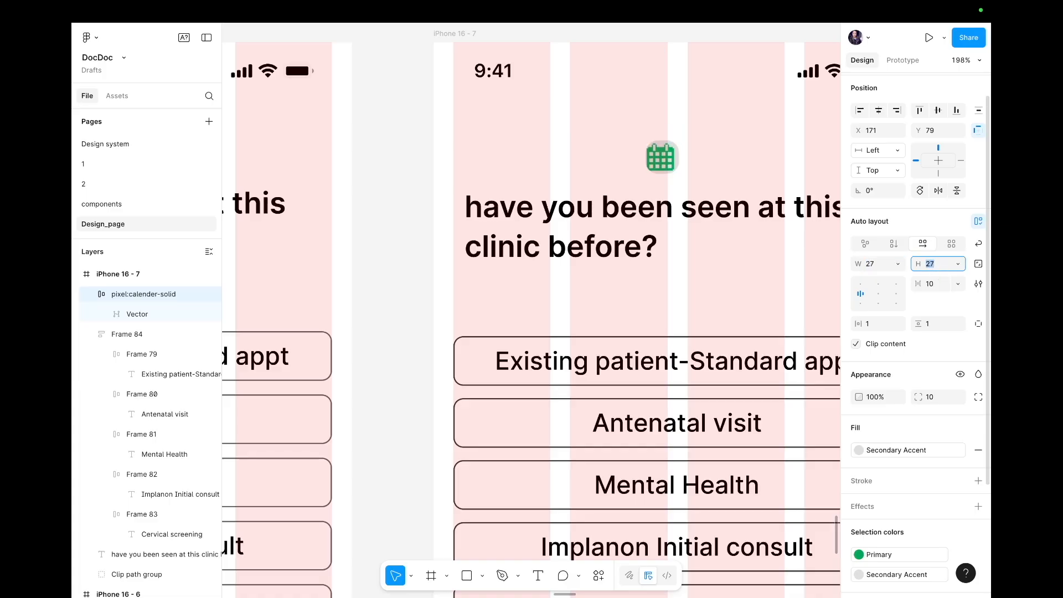
click(695, 151)
- Move the calendar icon's frame to X 151, Y 77 and switch its layout from auto layout to free form
click(660, 161)
click(660, 161)
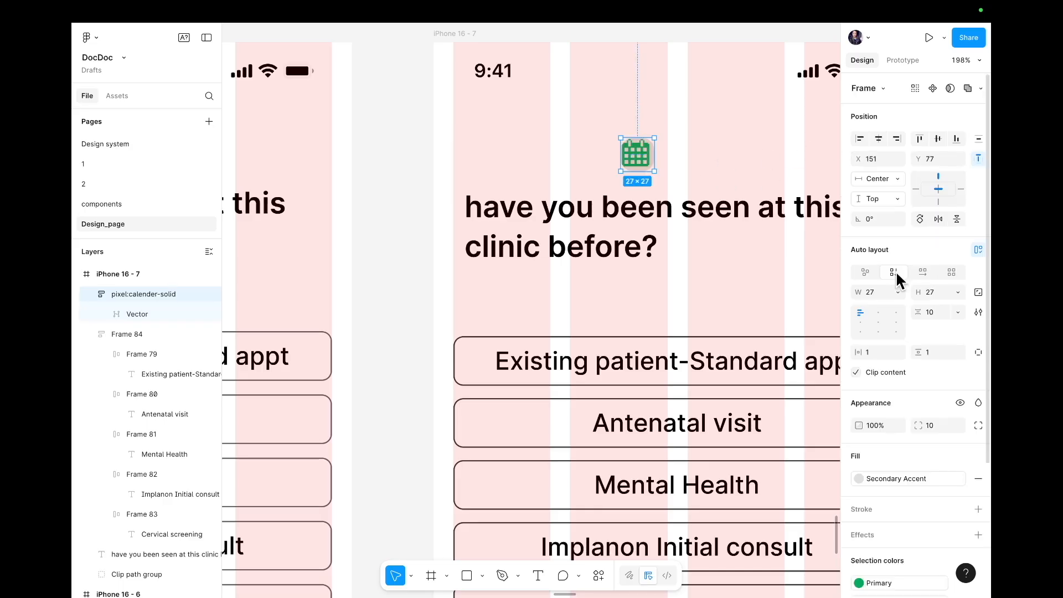
click(864, 271)
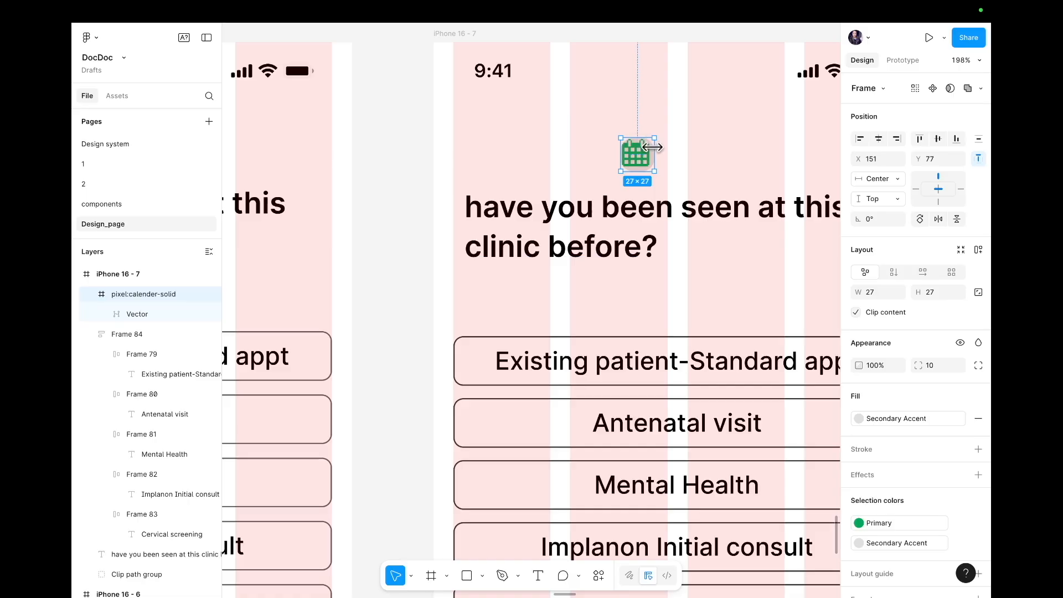
- Resize the calendar icon's frame to 24 × 28 and reposition the calendar vector inside it
drag(652, 149, 648, 148)
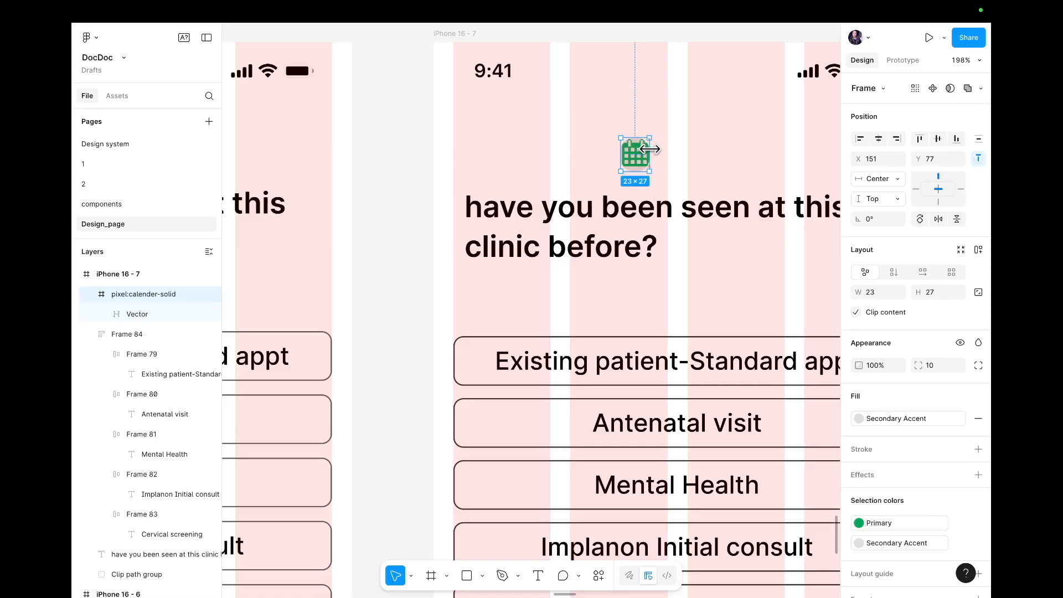
click(667, 159)
scroll(666, 159, up, 5)
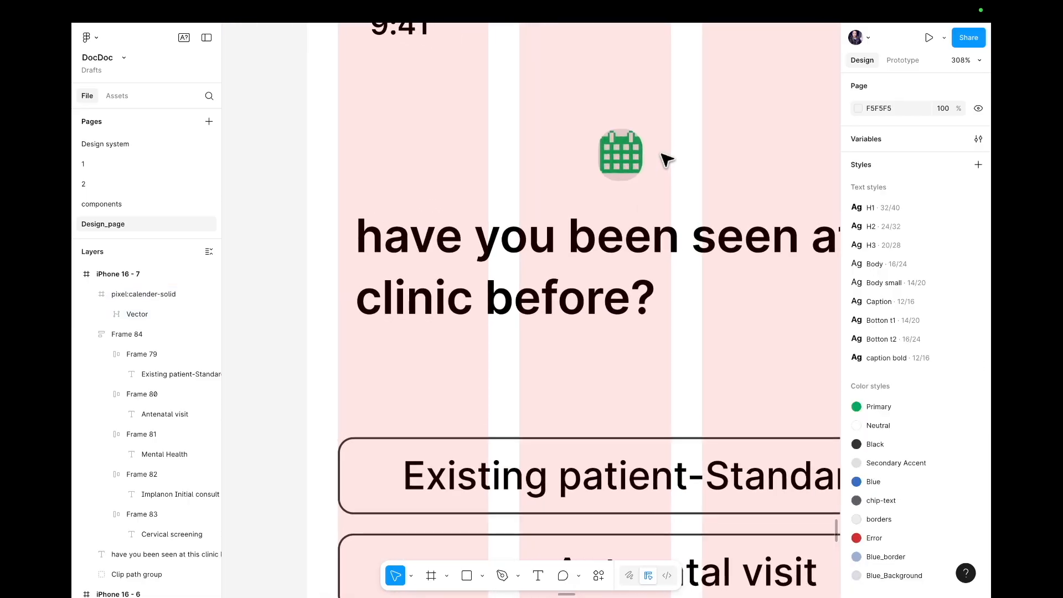
click(599, 149)
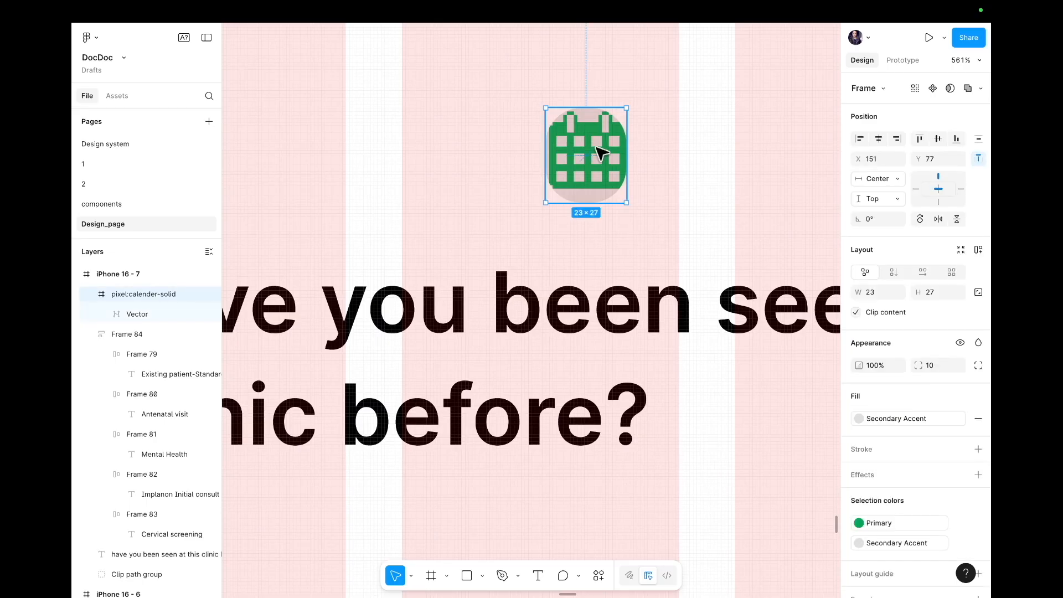
drag(627, 105, 629, 106)
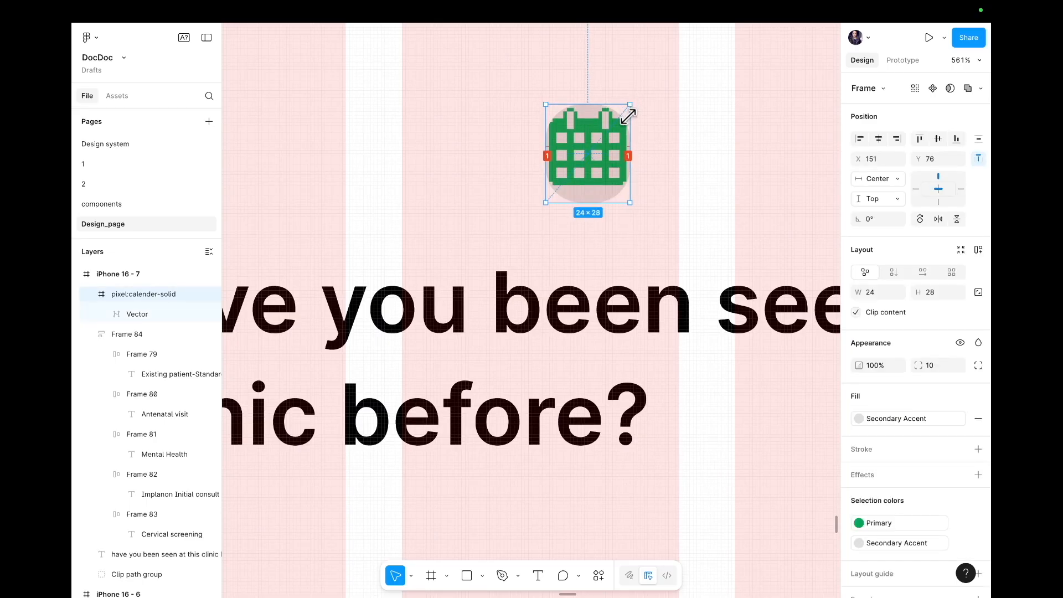
double_click(607, 138)
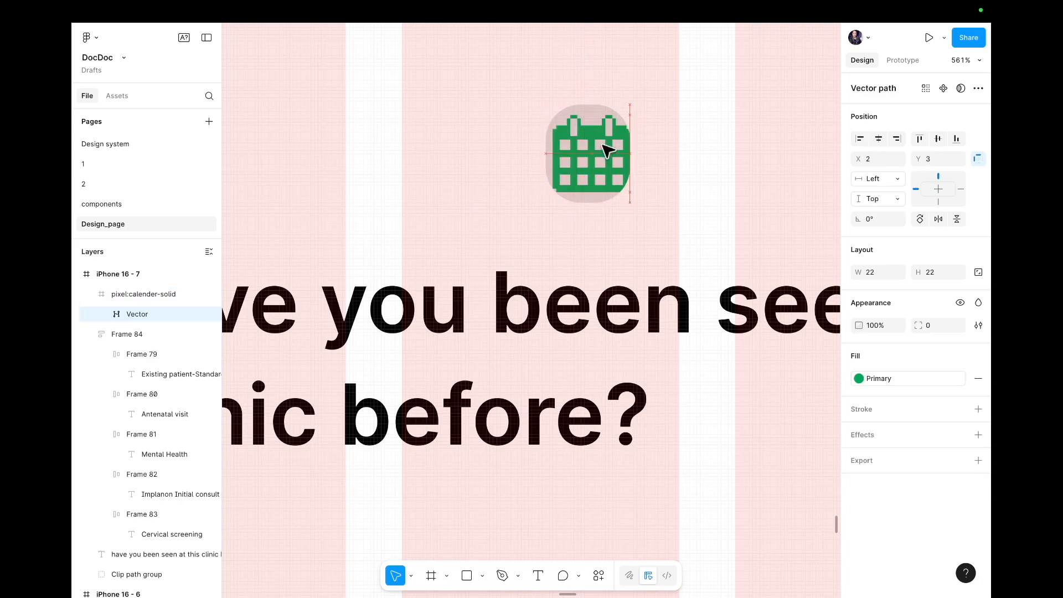
click(666, 142)
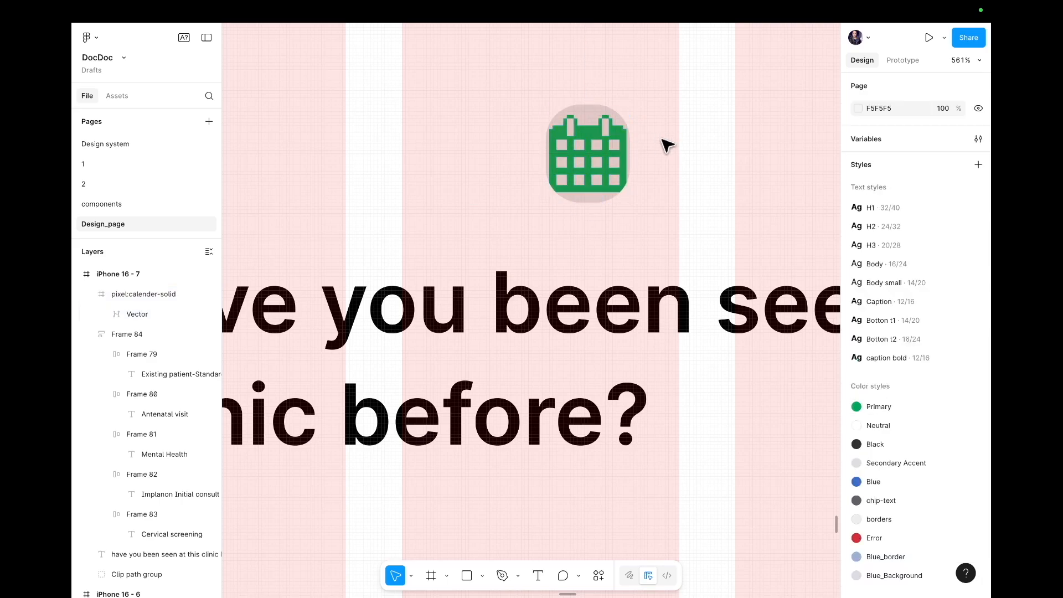
- Move the calendar icon's frame to X 121, Y 88 and stretch it to 24 × 29
click(603, 122)
drag(602, 123, 486, 147)
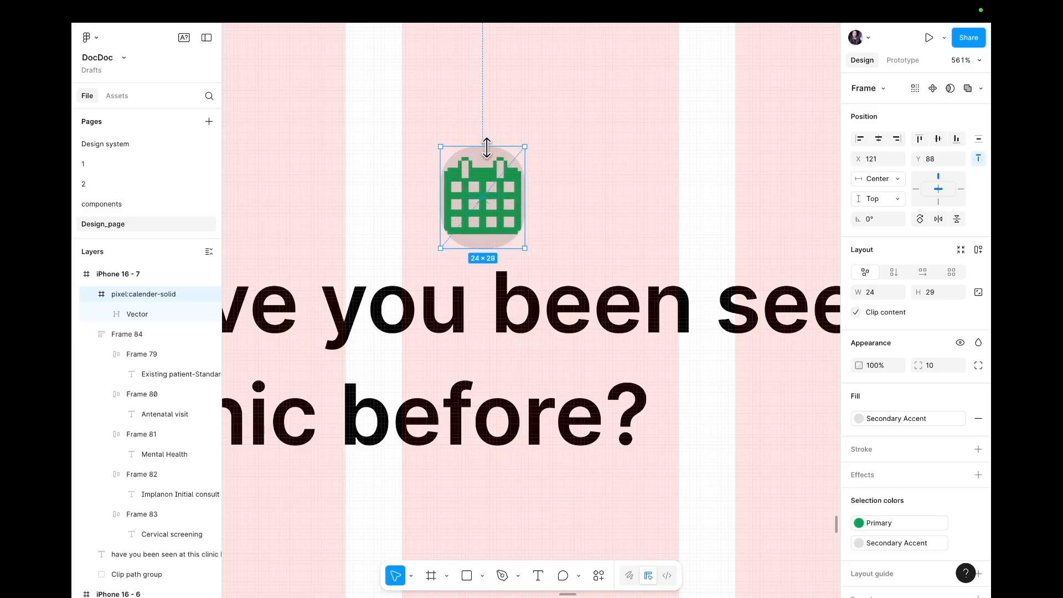
click(595, 156)
click(522, 171)
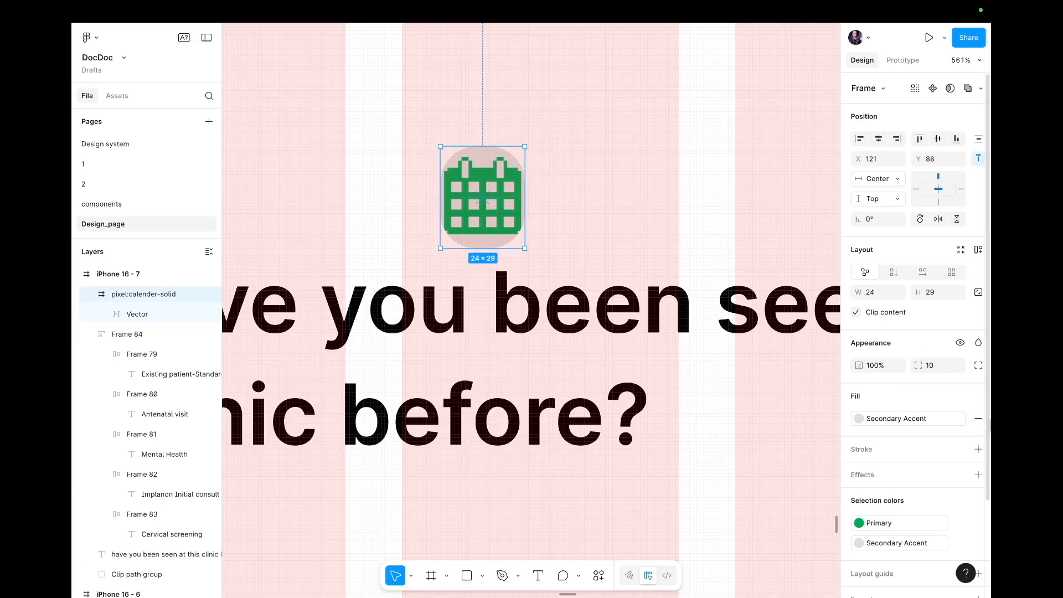
- Enlarge the calendar icon's frame to 34 × 33 with corner radius 16 and place it above the heading at X 183, Y 78
click(943, 367)
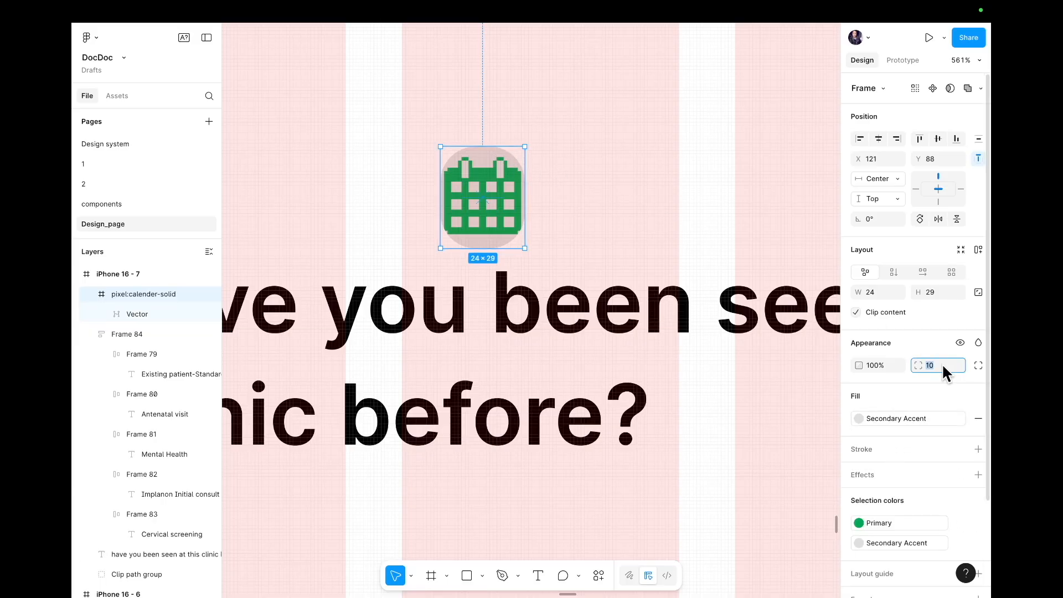
key(Up)
key(Up)
key(Down)
key(Down)
key(Down)
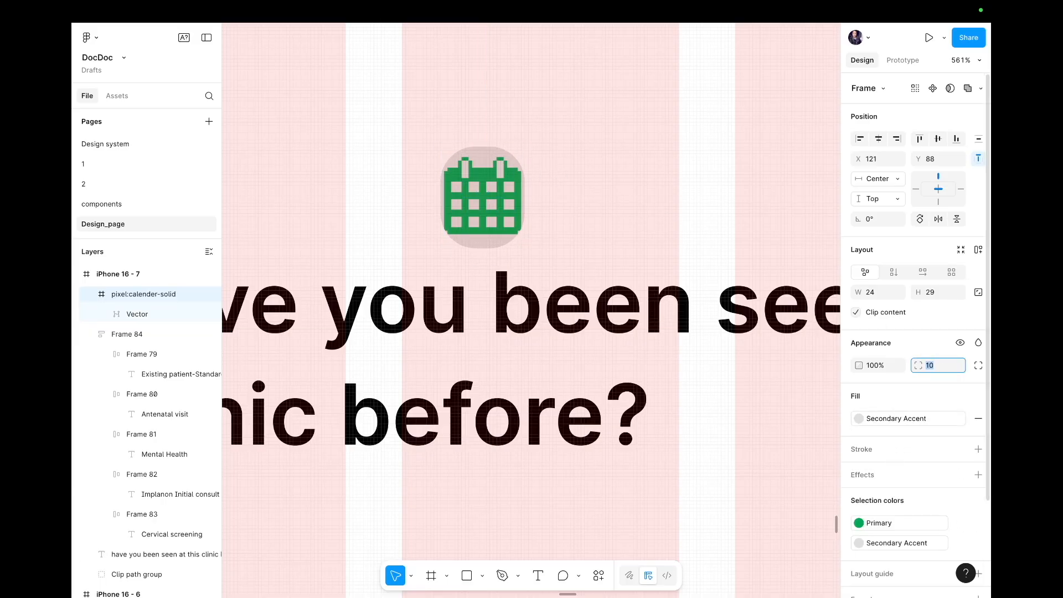
click(656, 263)
scroll(653, 259, down, 5)
scroll(654, 260, down, 8)
click(775, 190)
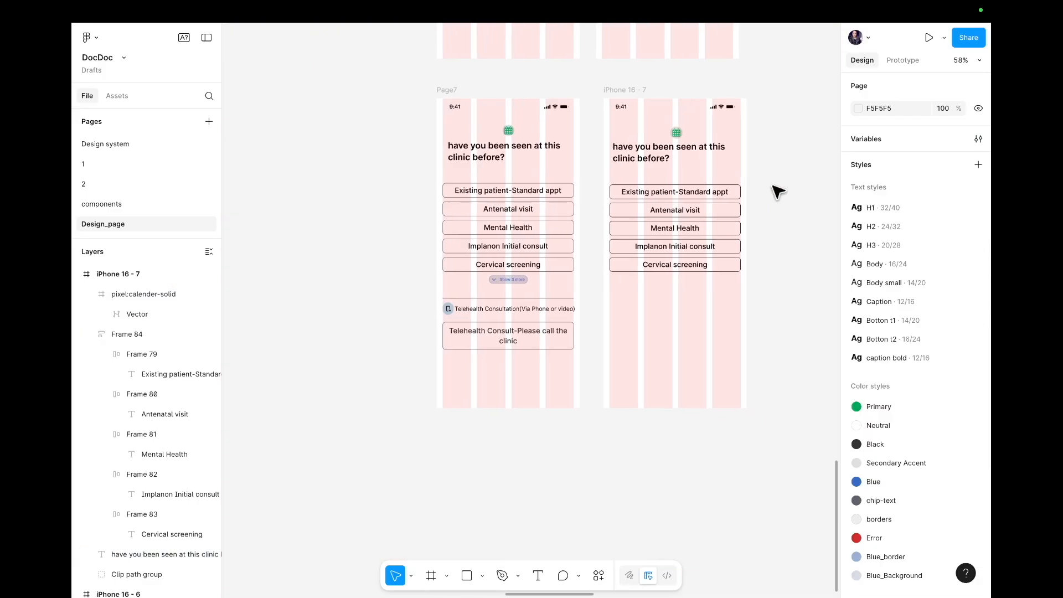
- Center the calendar icon's frame horizontally within iPhone 16 - 7
click(675, 134)
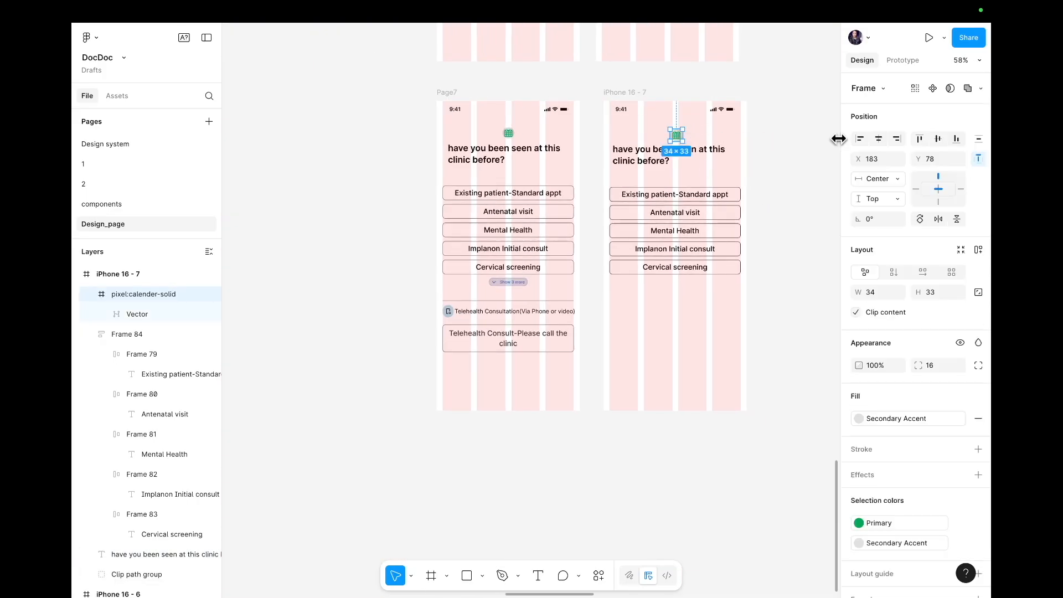
click(880, 138)
click(757, 163)
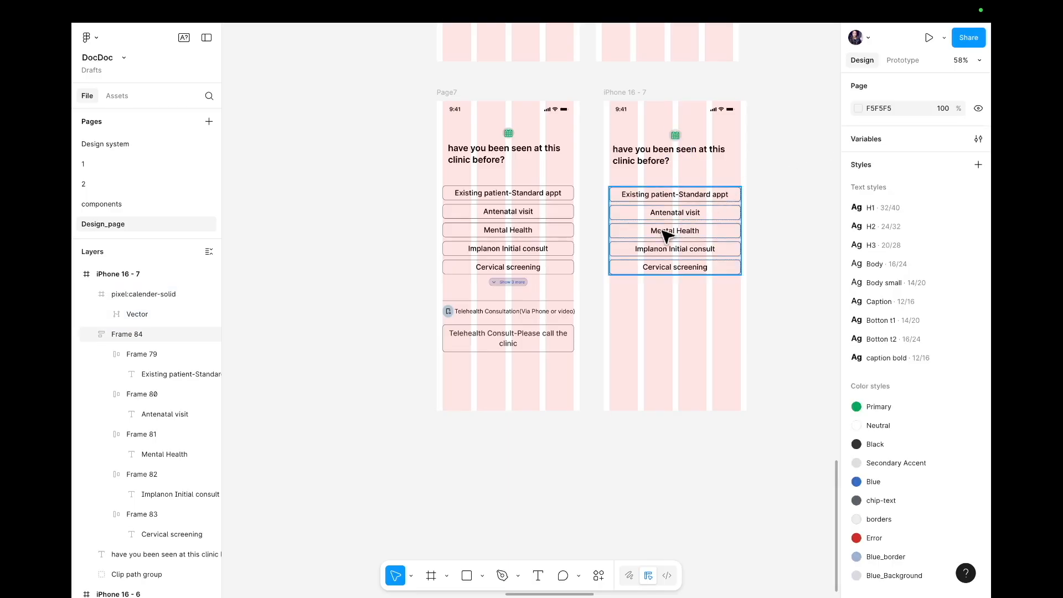
click(675, 135)
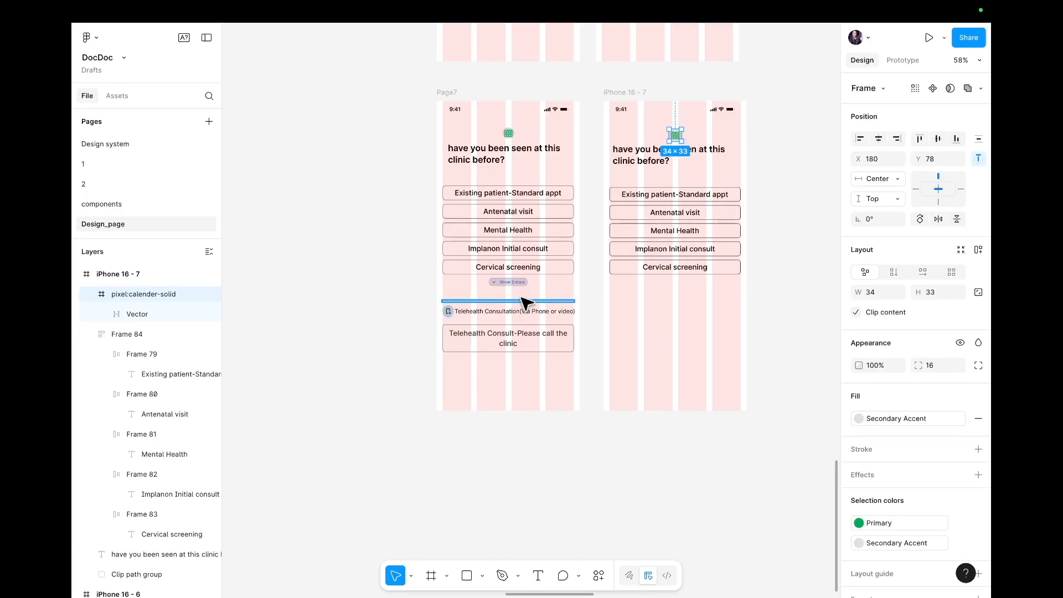
- Run the Iconify plugin and import the mdi:keyboard-arrow-down icon as a frame from the down arrow results
scroll(515, 288, up, 5)
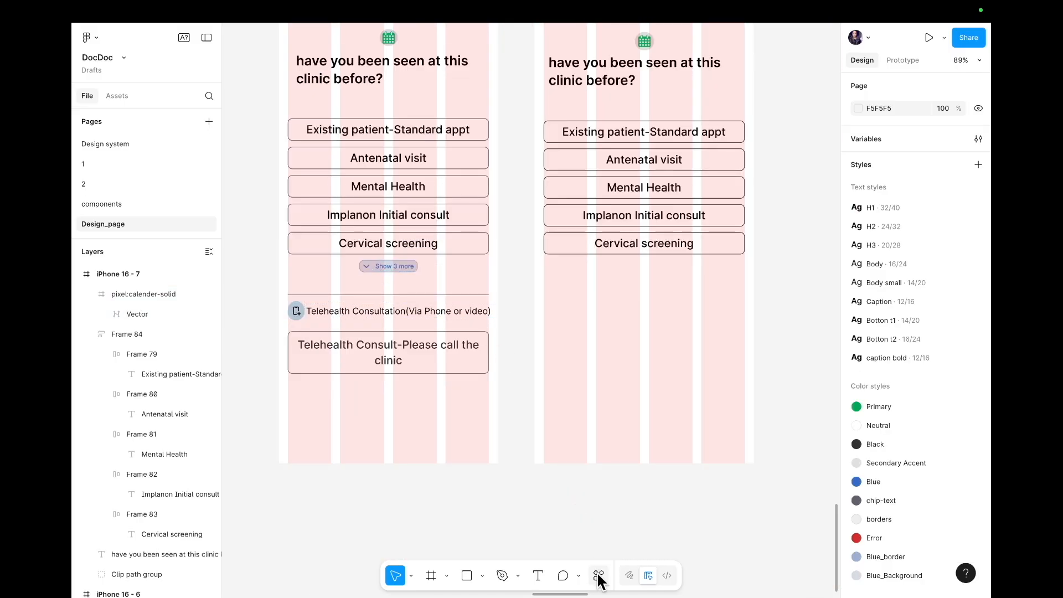
click(600, 575)
click(478, 368)
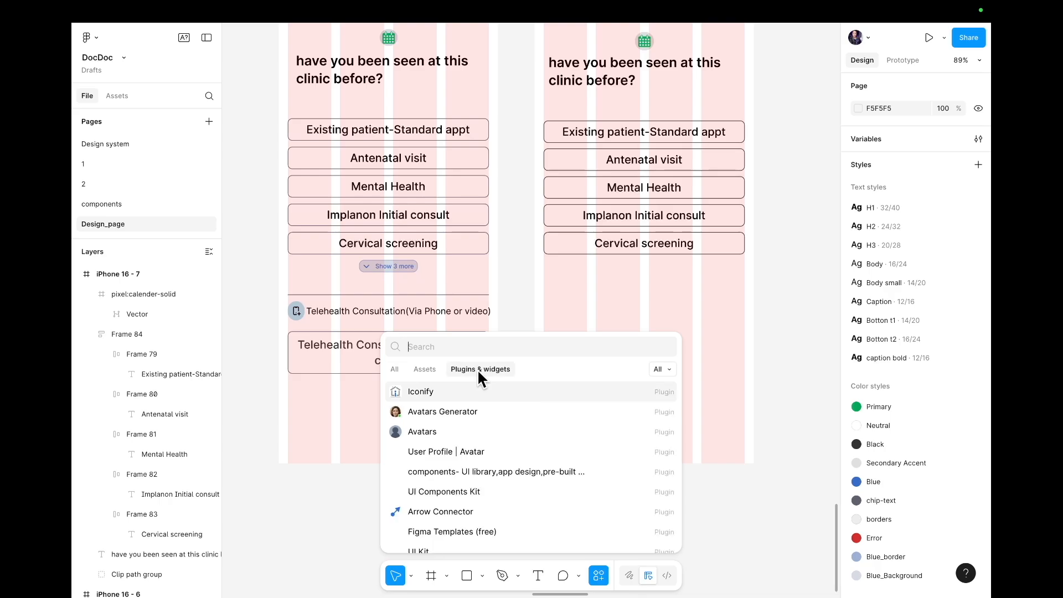
click(471, 396)
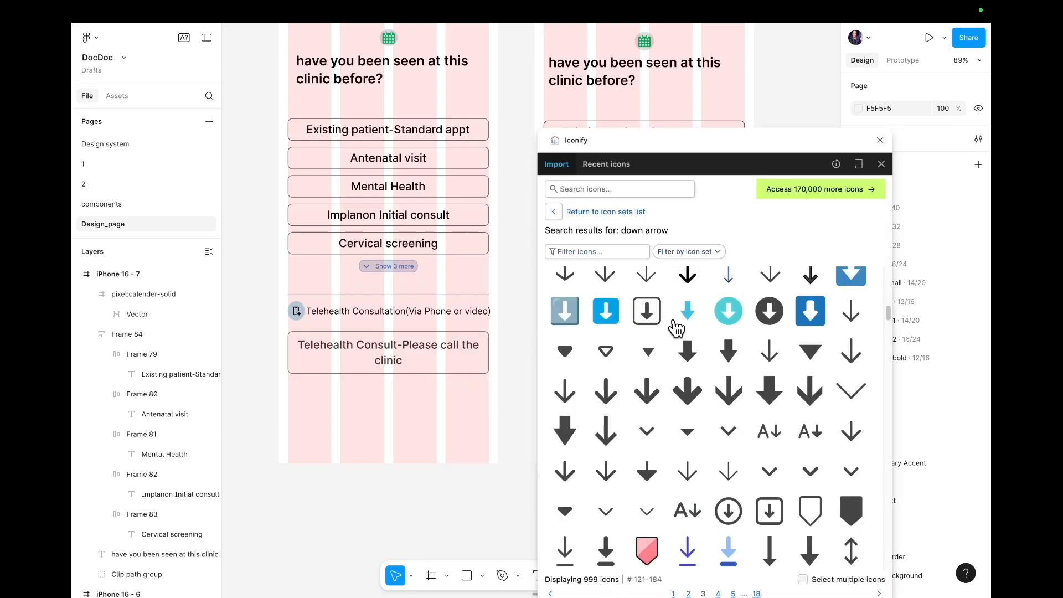
click(646, 431)
click(707, 590)
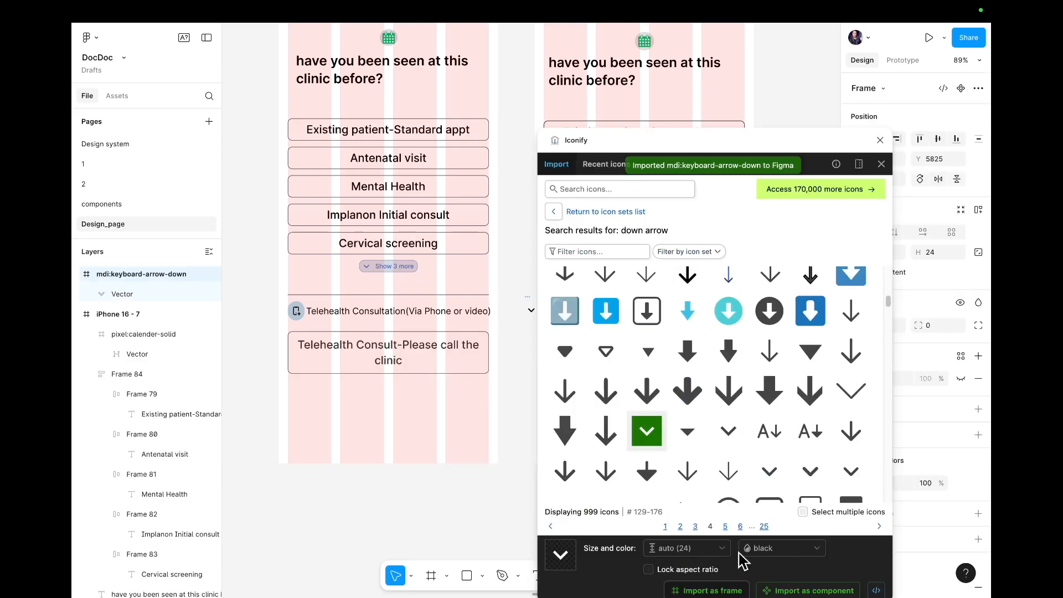
click(880, 140)
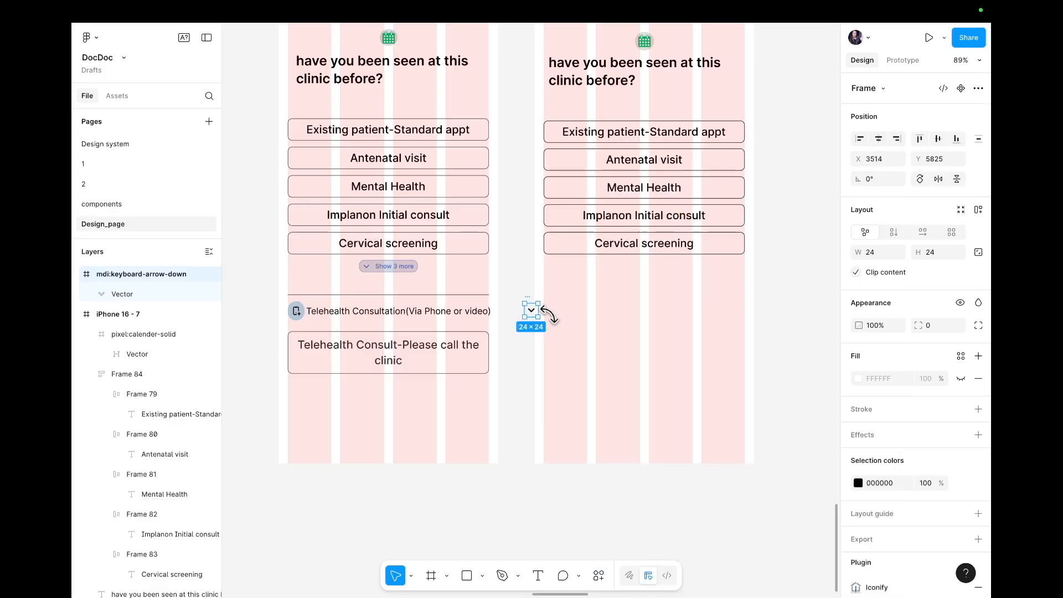
- Move the down-arrow vector out of its icon frame into iPhone 16 - 7 and delete the emptied mdi:keyboard-arrow-down frame
drag(533, 315, 555, 297)
double_click(616, 303)
click(606, 303)
click(617, 304)
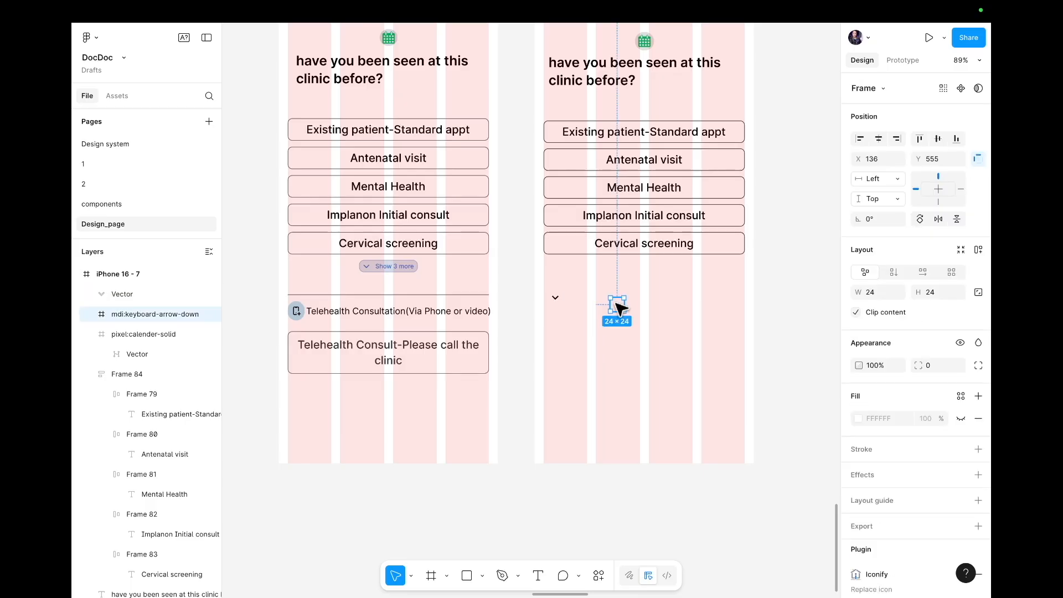
key(Delete)
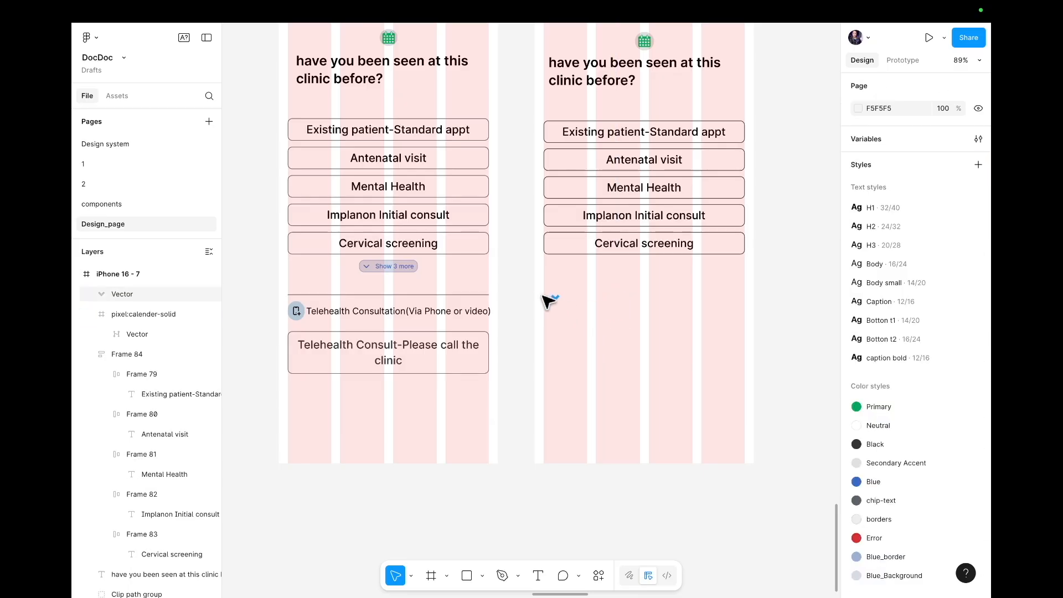
- Place the arrow vector below the Cervical screening button at X 108, Y 508 and apply the Blue color style to it
drag(555, 297, 600, 277)
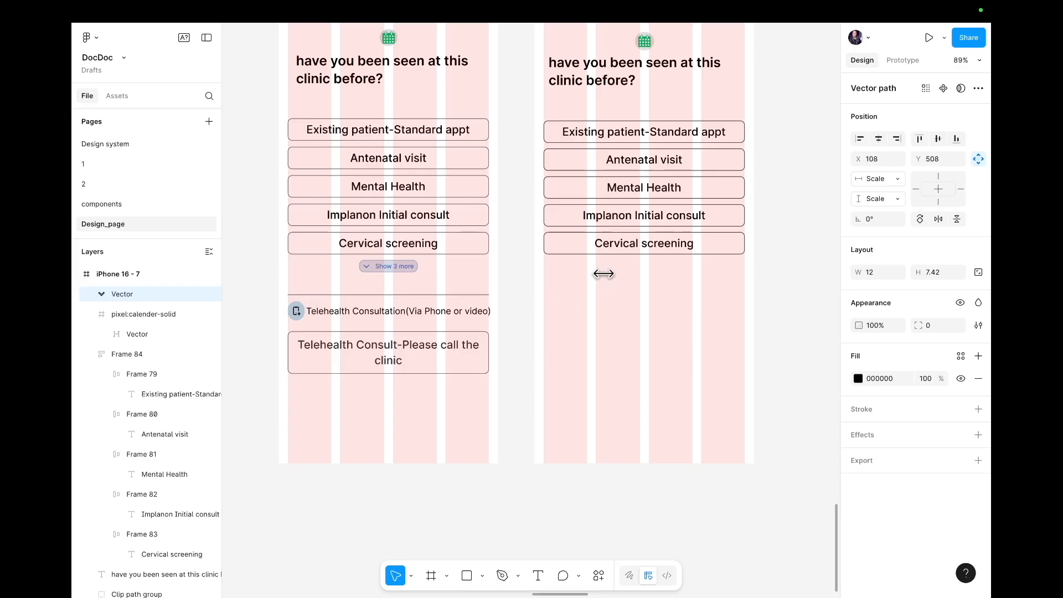
click(857, 378)
click(754, 259)
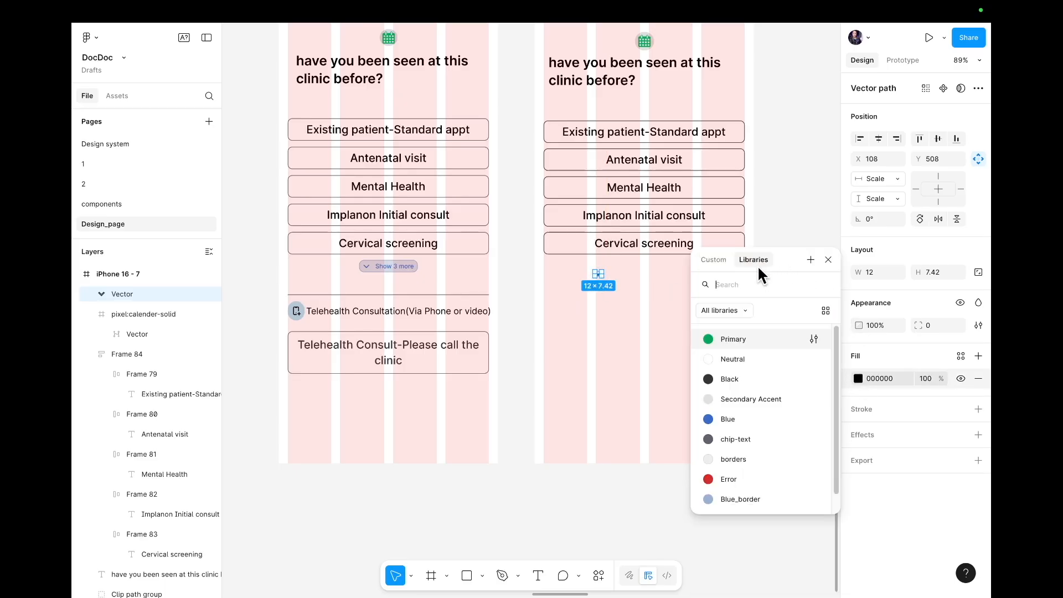
click(747, 419)
click(621, 349)
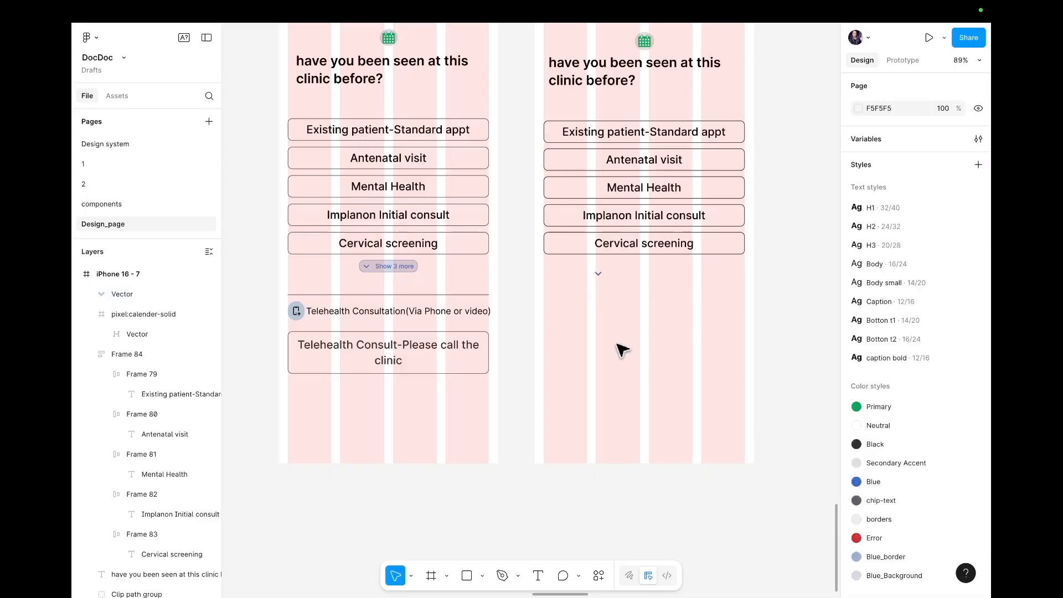
- Add the text "Show 3 more" beside the arrow at X 159, Y 509 in iPhone 16 - 7
scroll(617, 344, up, 5)
scroll(616, 344, left, 3)
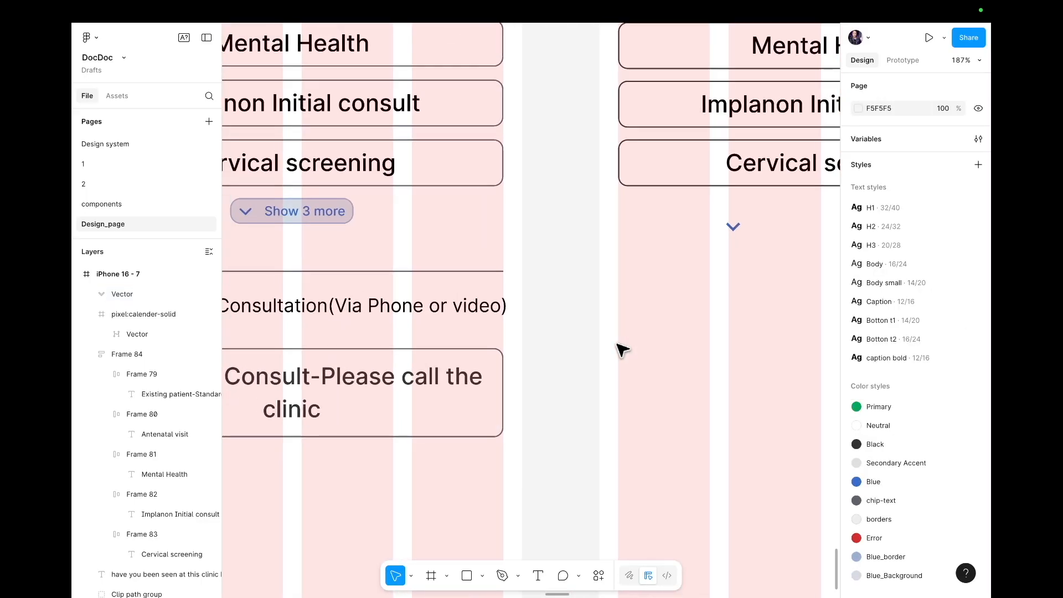
scroll(616, 344, down, 5)
scroll(616, 344, right, 2)
scroll(617, 344, down, 1)
key(t)
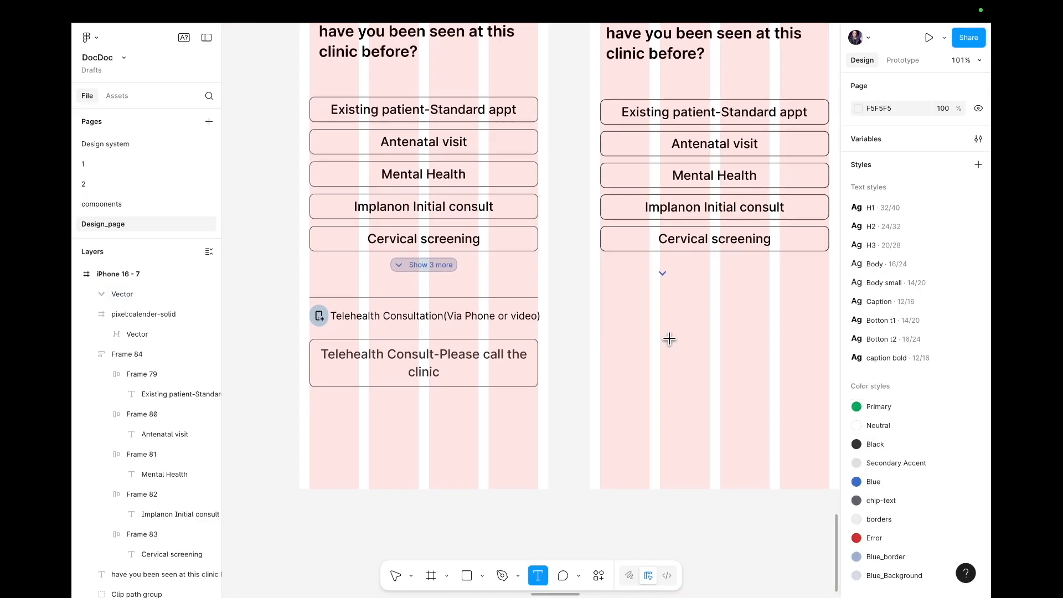
click(689, 276)
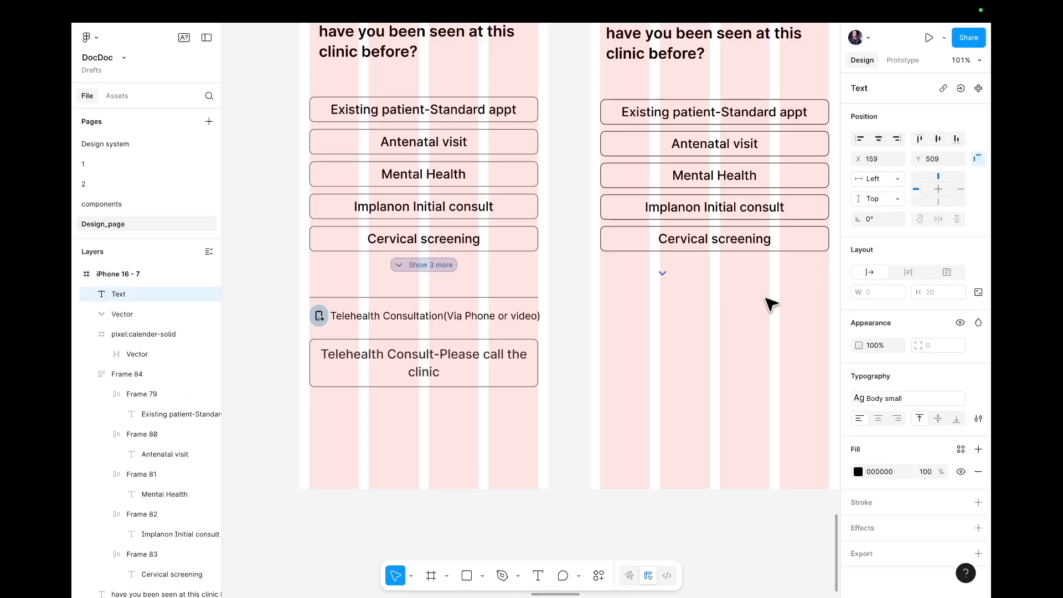
text(Show 3 more)
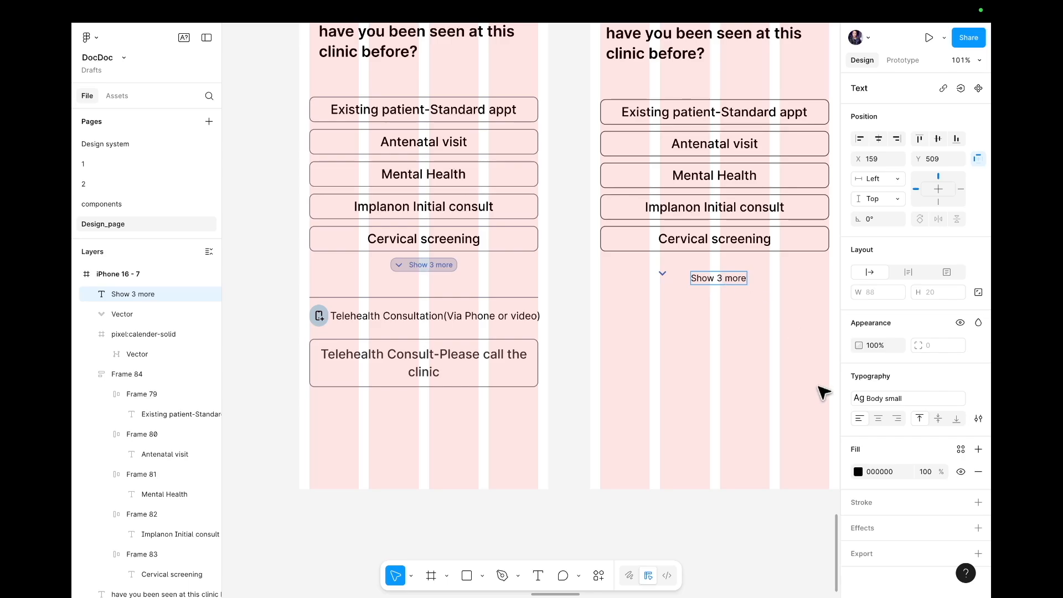
key(Escape)
- Apply the Caption text style to the "Show 3 more" label
double_click(721, 278)
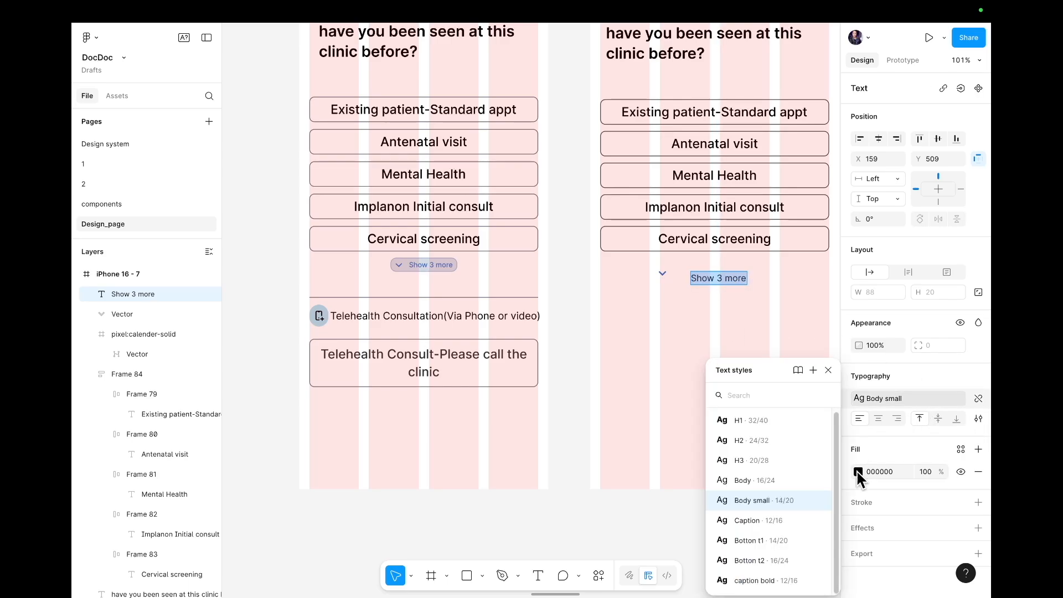
click(767, 580)
double_click(721, 277)
click(893, 398)
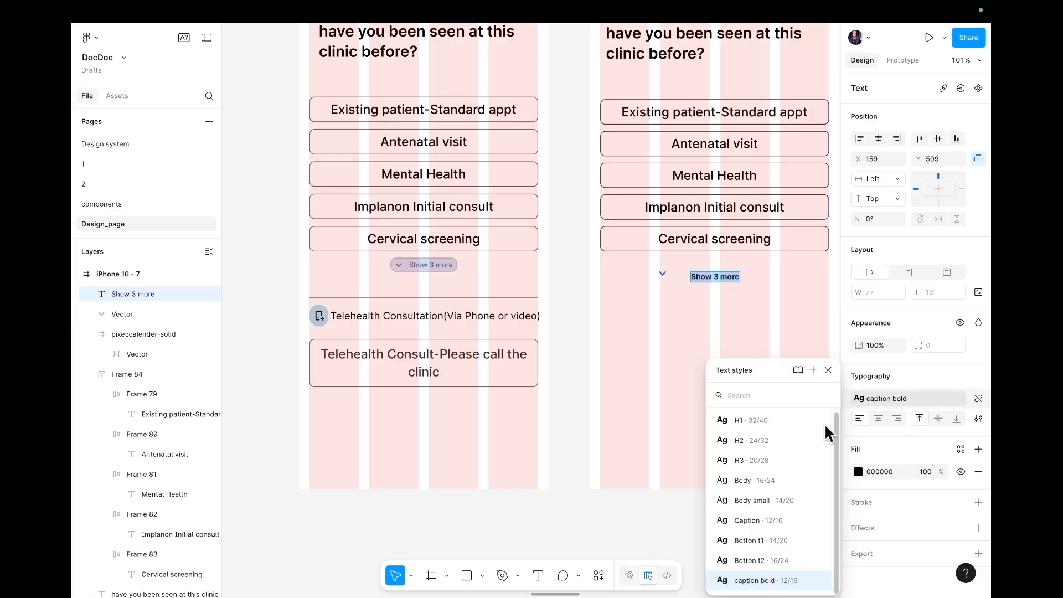
click(760, 520)
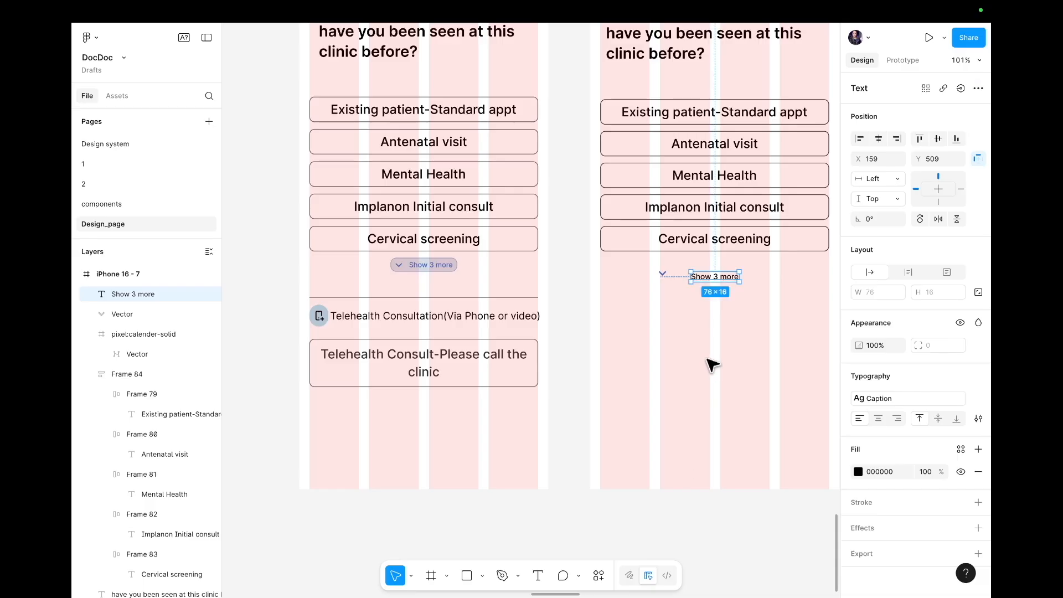
- Move the "Show 3 more" label closer to the arrow at X 145, Y 503 and apply the Blue color style to it
drag(725, 281, 715, 276)
double_click(715, 277)
click(858, 472)
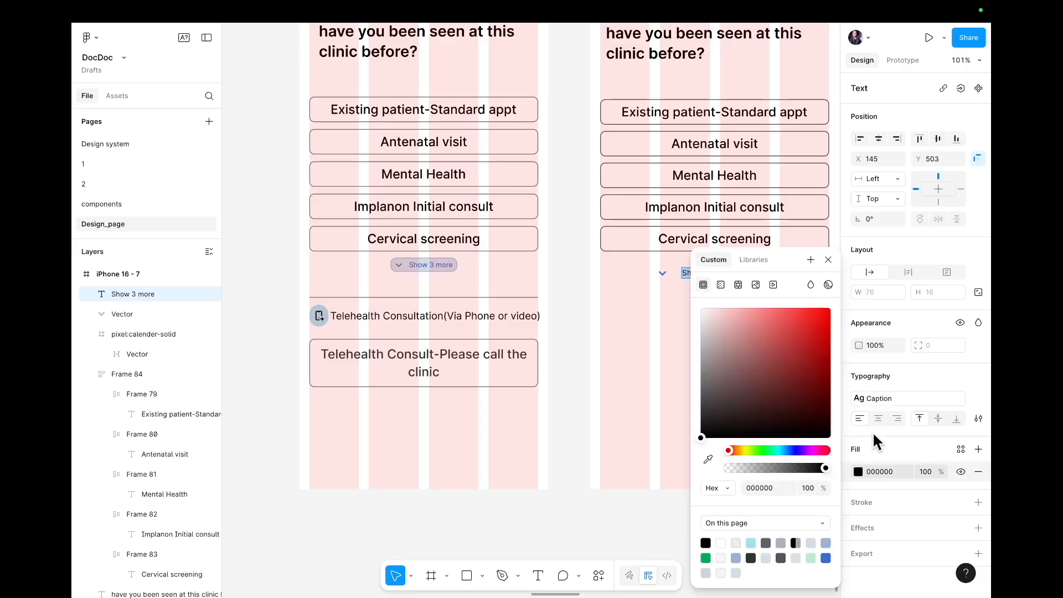
click(753, 264)
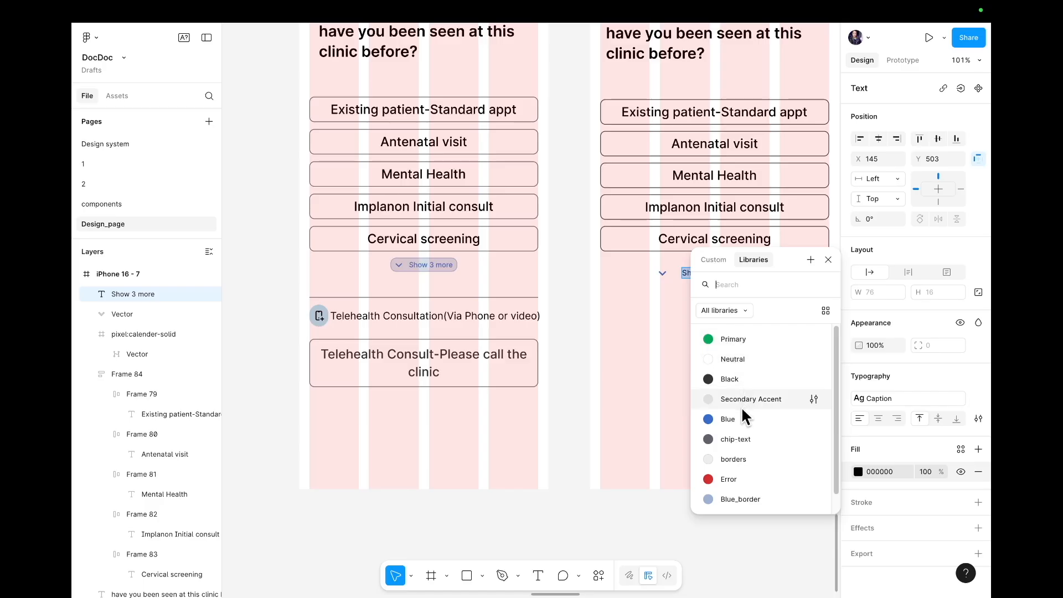
click(733, 416)
click(722, 321)
click(717, 279)
drag(714, 275, 715, 279)
click(721, 297)
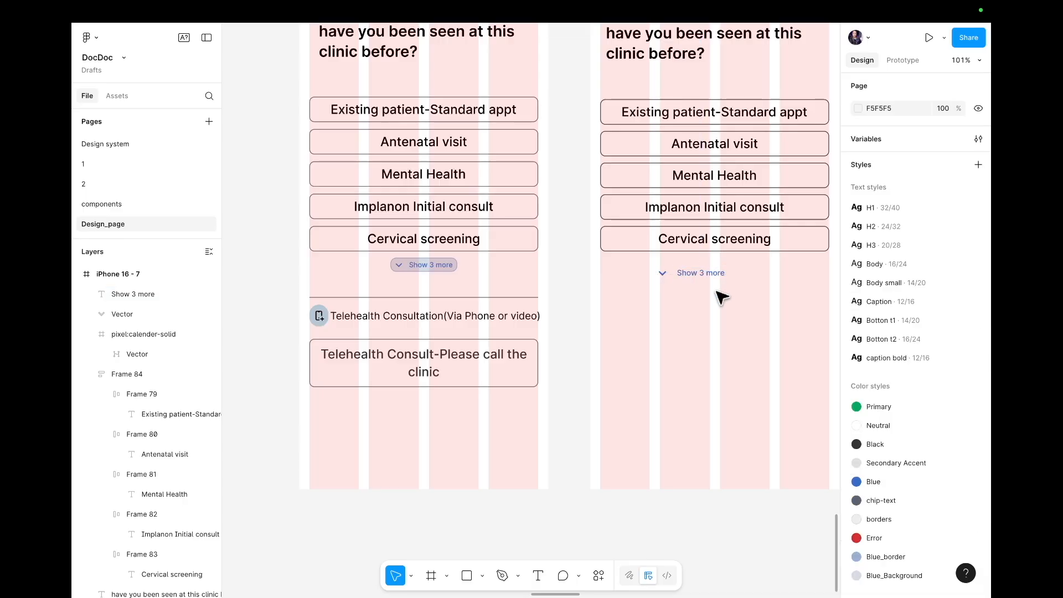
- Move the "Show 3 more" label to X 189, Y 508 and the arrow beside it to X 161, Y 512
scroll(721, 298, up, 10)
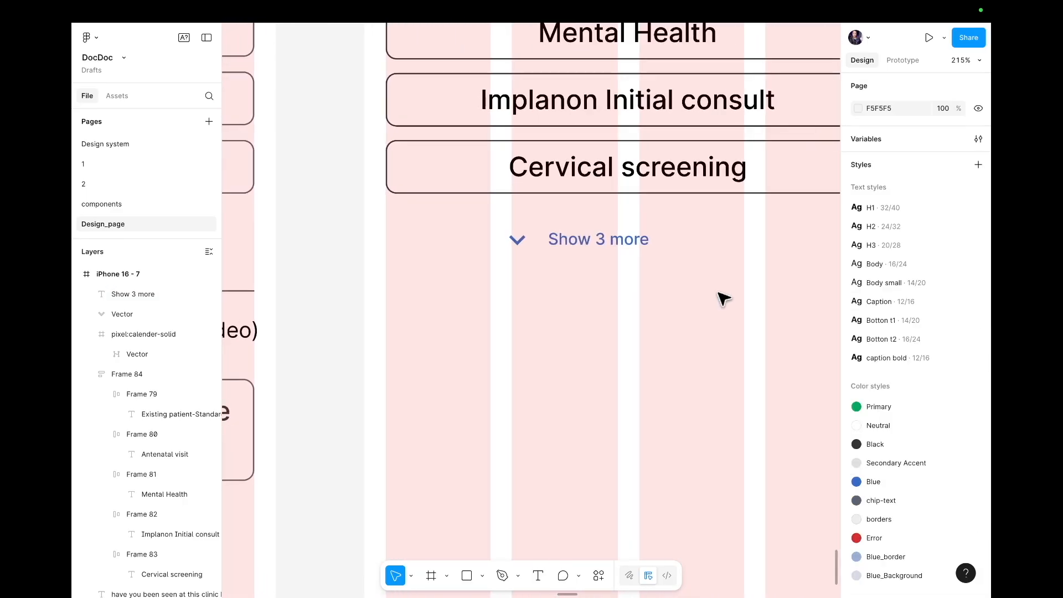
drag(605, 238, 666, 247)
drag(514, 240, 585, 244)
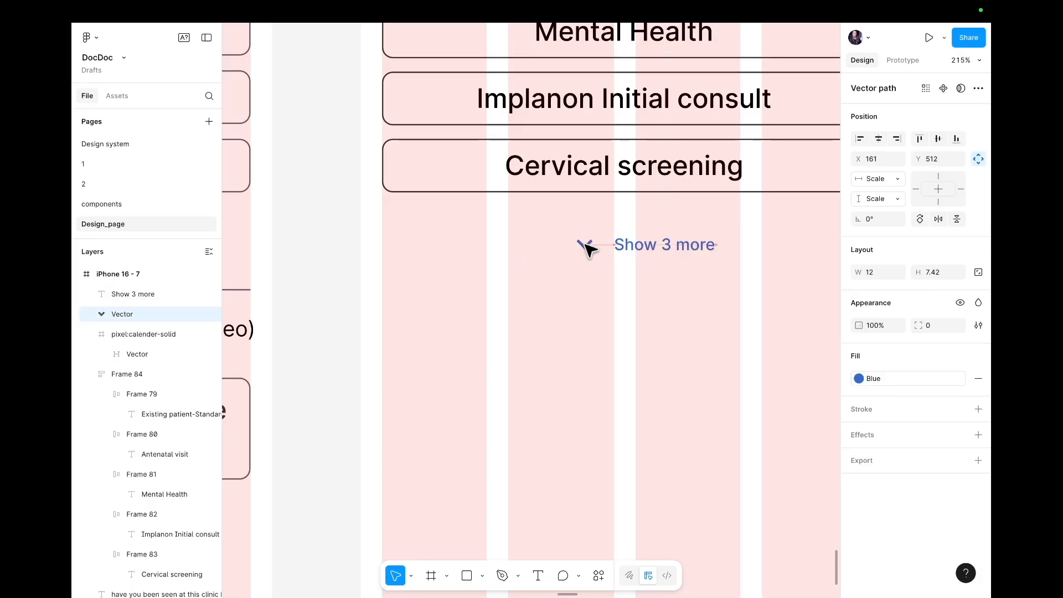
click(624, 258)
- Wrap the arrow and the "Show 3 more" label together in a horizontal auto layout frame
click(628, 250)
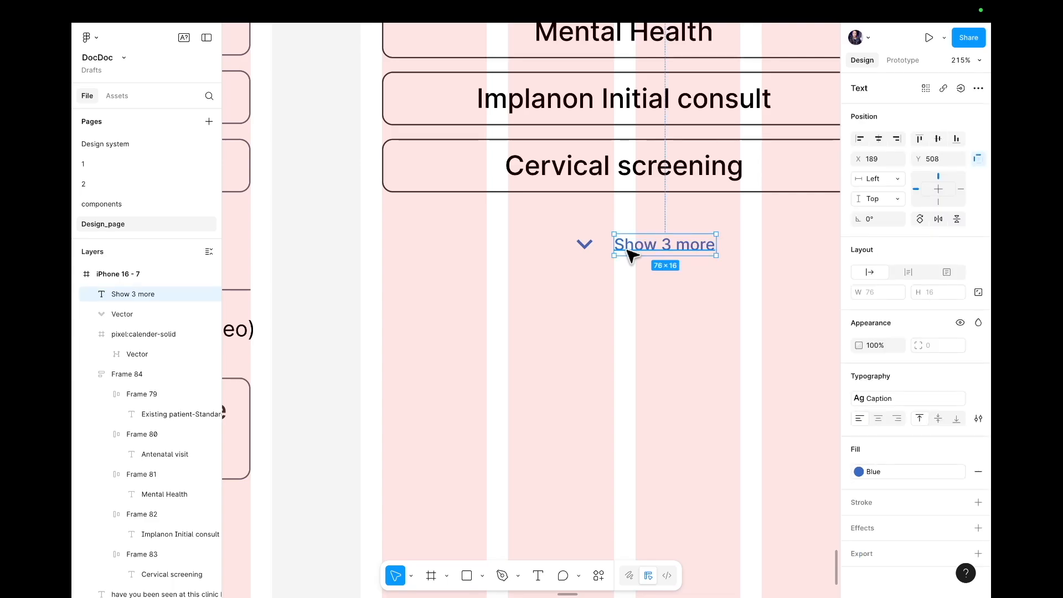
shift+click(585, 245)
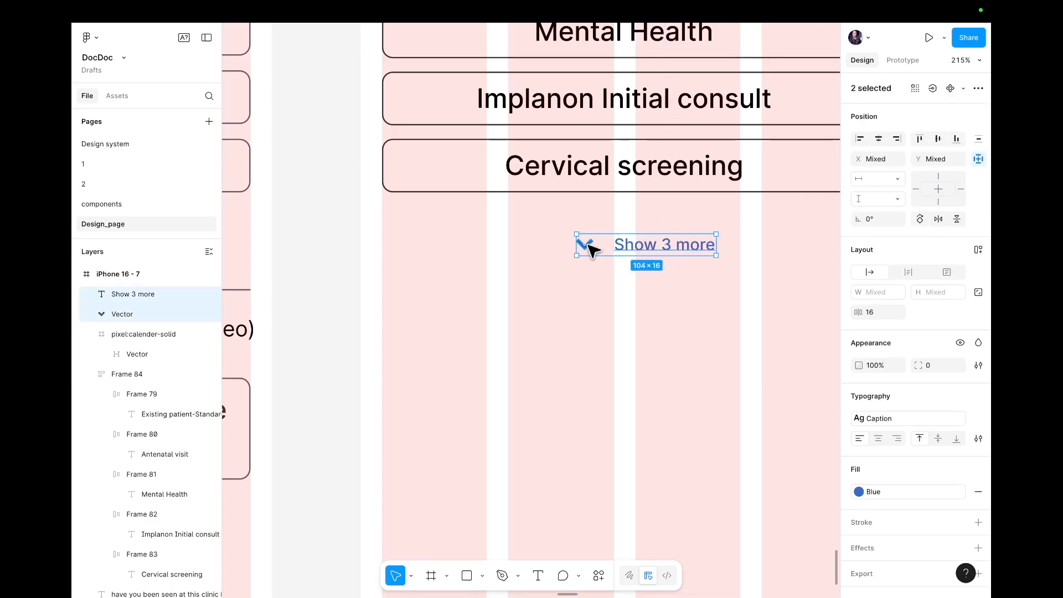
key(shift+a)
click(708, 303)
scroll(708, 303, down, 5)
click(656, 253)
click(656, 253)
click(643, 294)
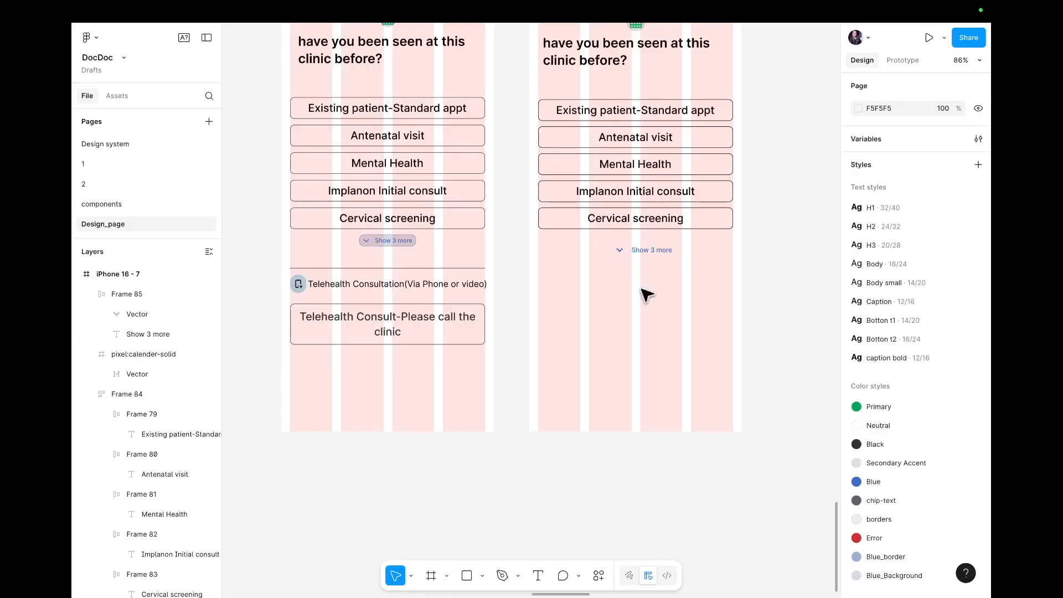
- Add a stroke in the Blue_border color style to the "Show 3 more" frame
click(622, 252)
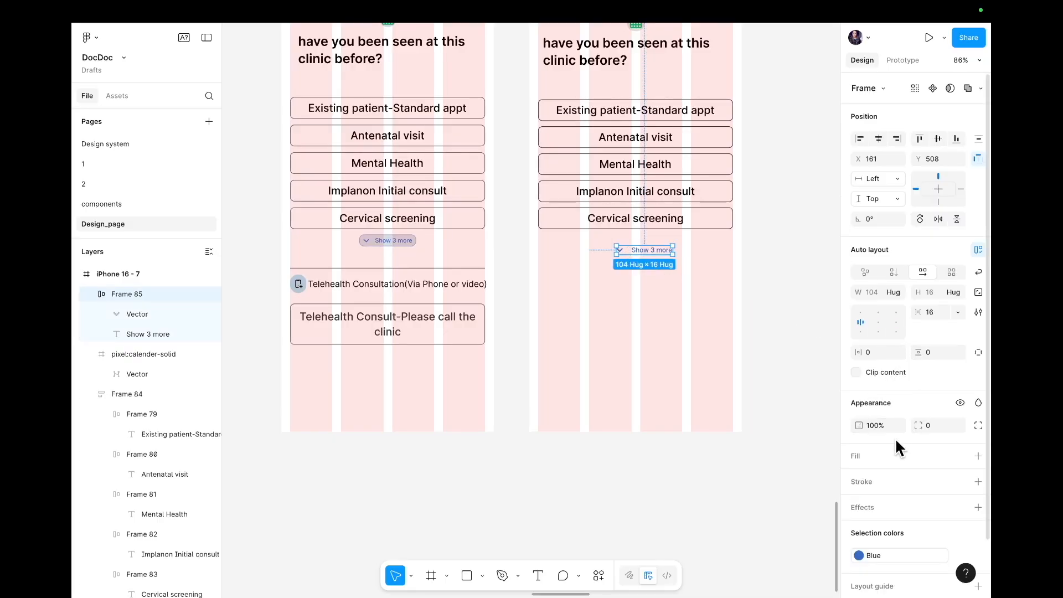
click(976, 482)
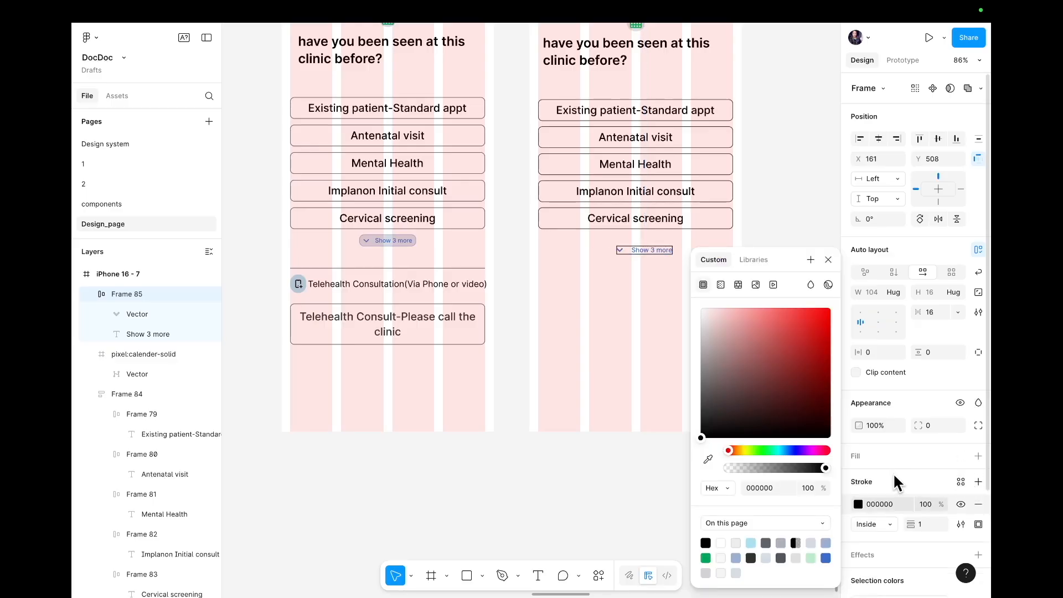
click(754, 258)
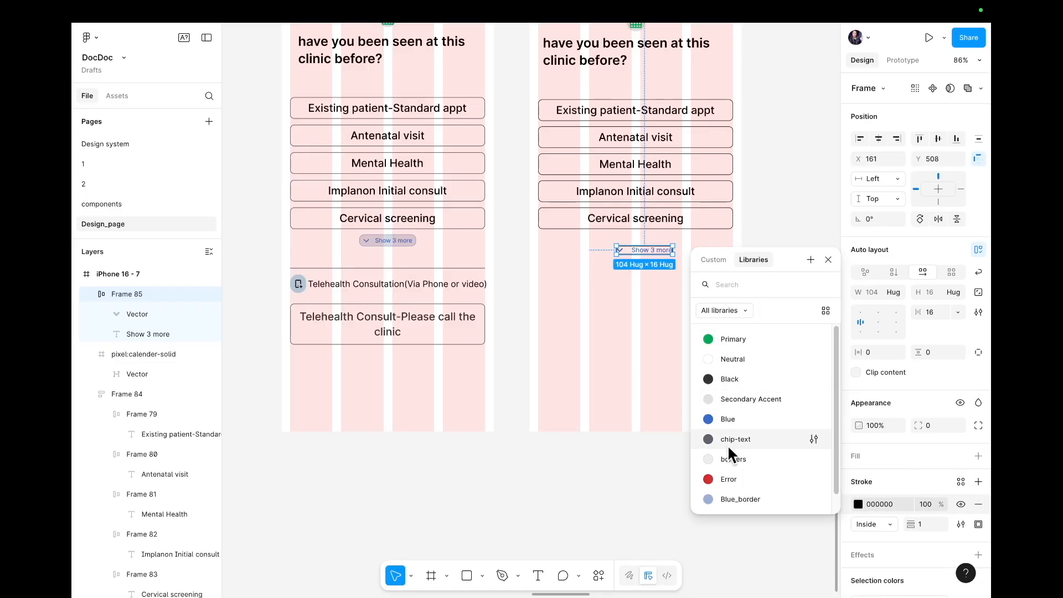
click(727, 500)
click(638, 344)
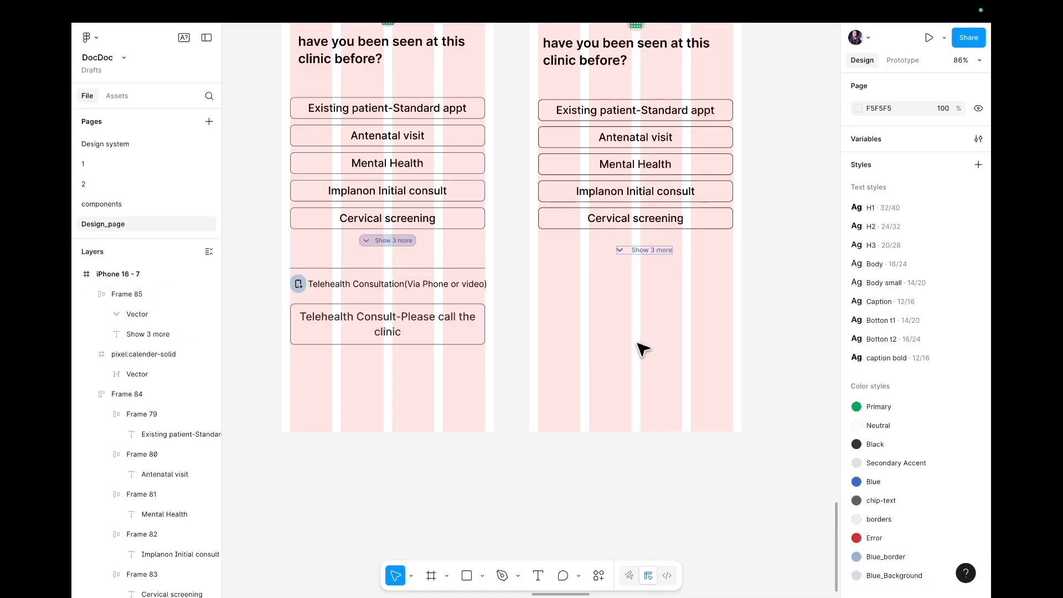
- Move the "Show 3 more" frame to X 152, Y 501 and set its horizontal and vertical padding to 8
scroll(639, 344, up, 6)
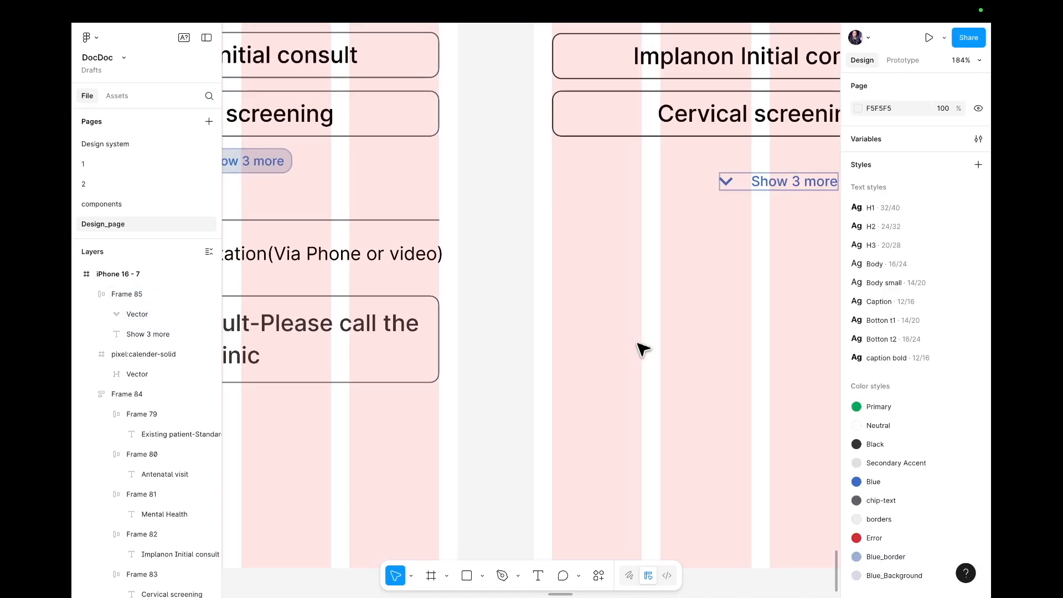
scroll(637, 344, right, 4)
scroll(637, 343, up, 1)
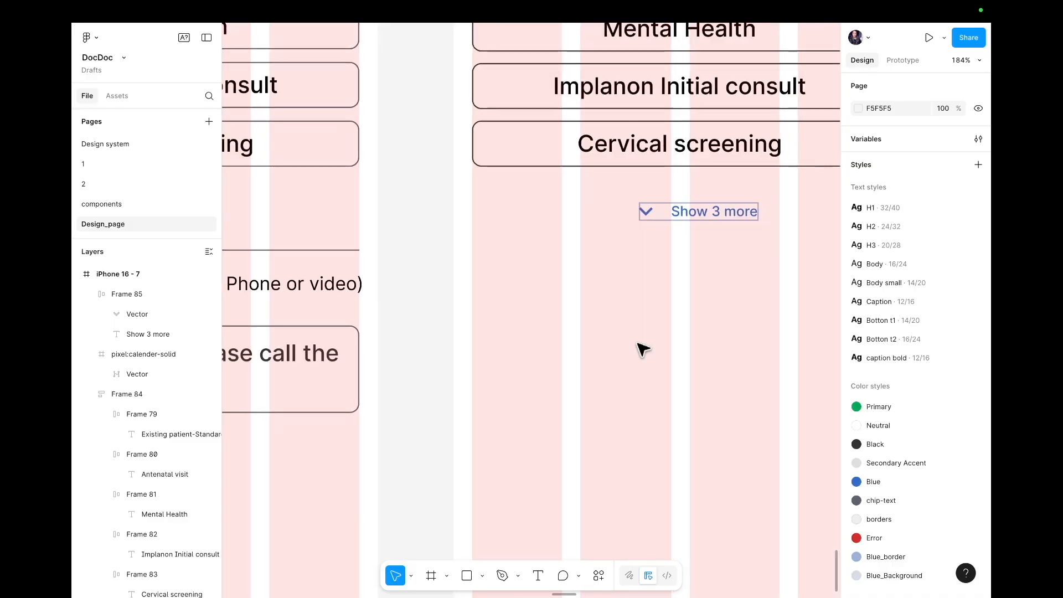
drag(692, 216, 683, 209)
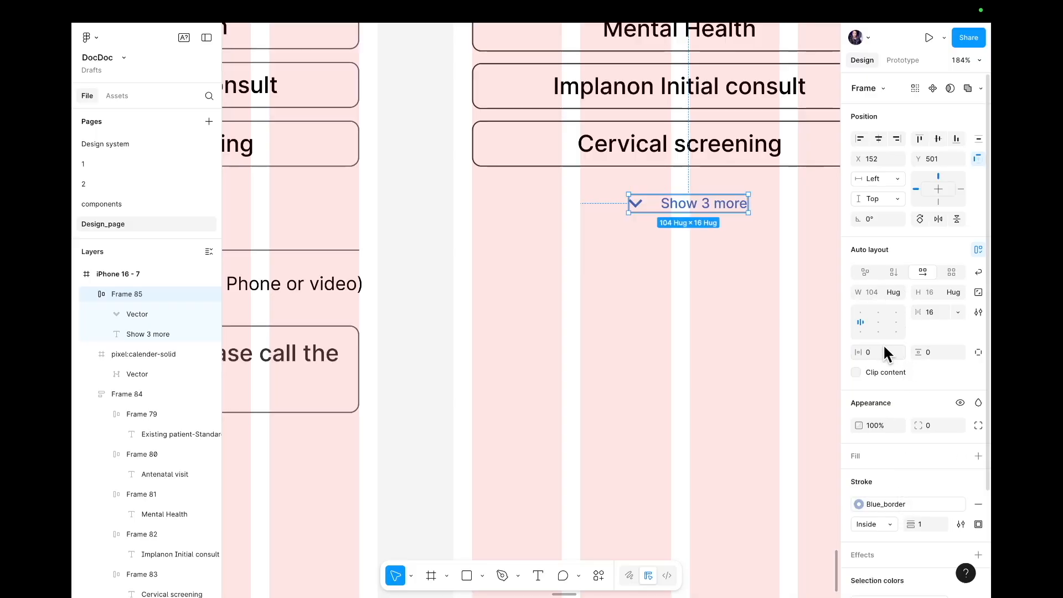
text(8)
key(Return)
click(940, 359)
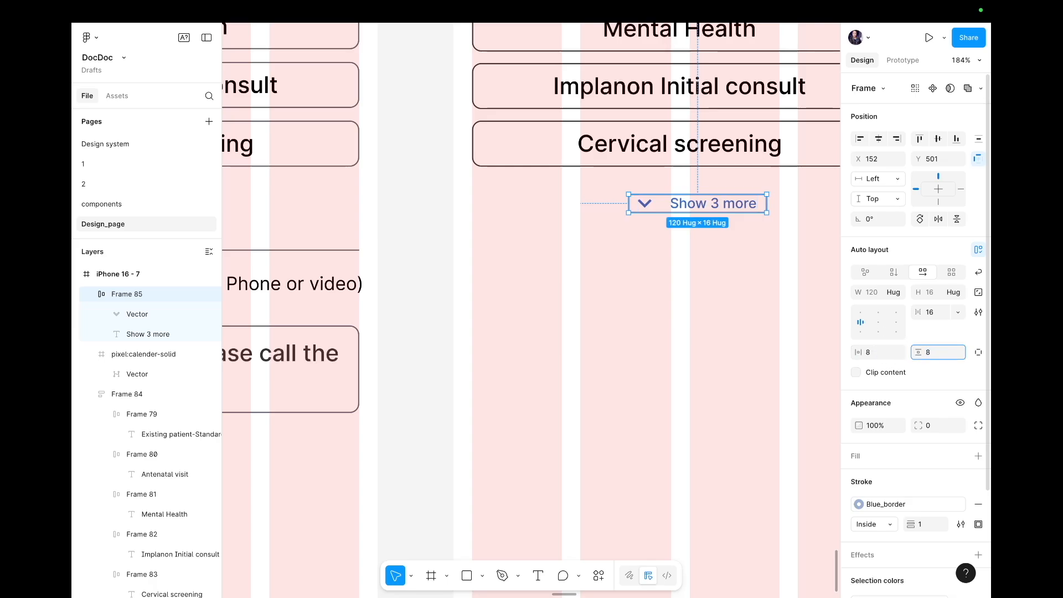
key(Return)
- Move the "Show 3 more" frame to X 121, Y 490 and set its corner radius to 8
scroll(838, 224, down, 1)
scroll(838, 224, down, 5)
scroll(802, 227, right, 1)
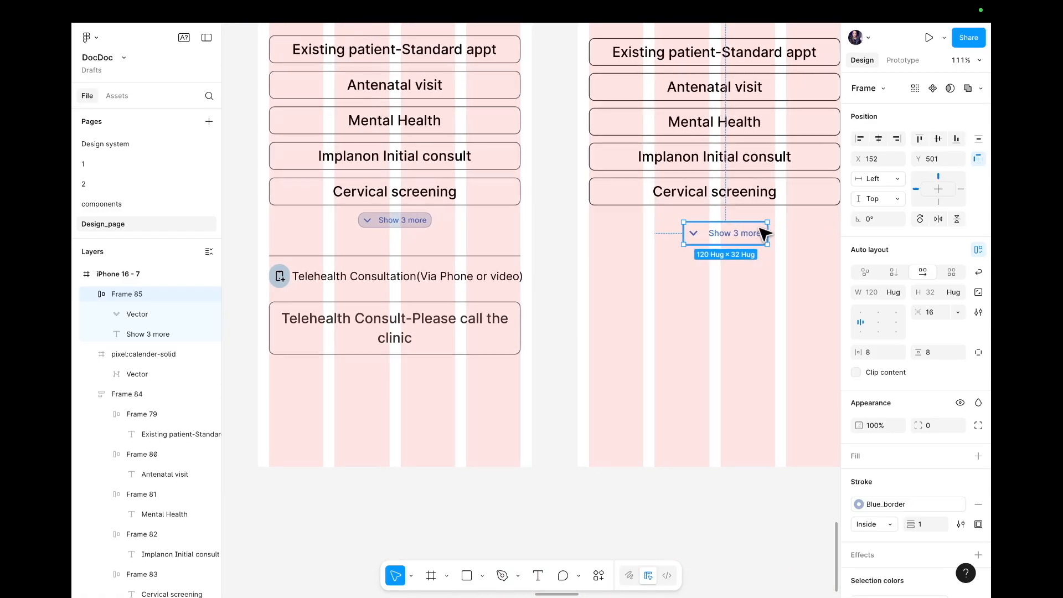
drag(755, 236, 734, 228)
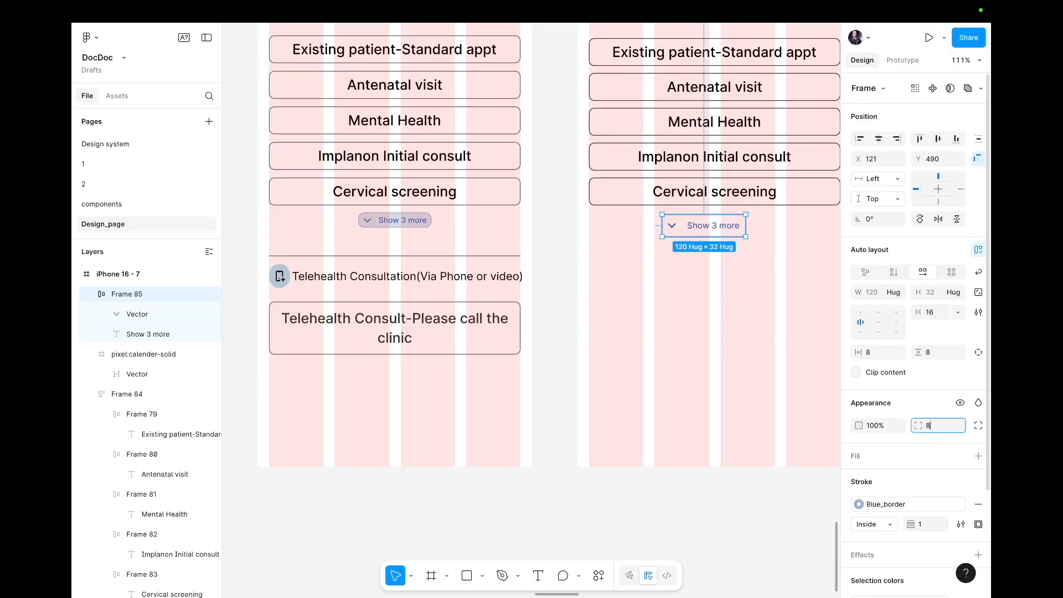
click(696, 354)
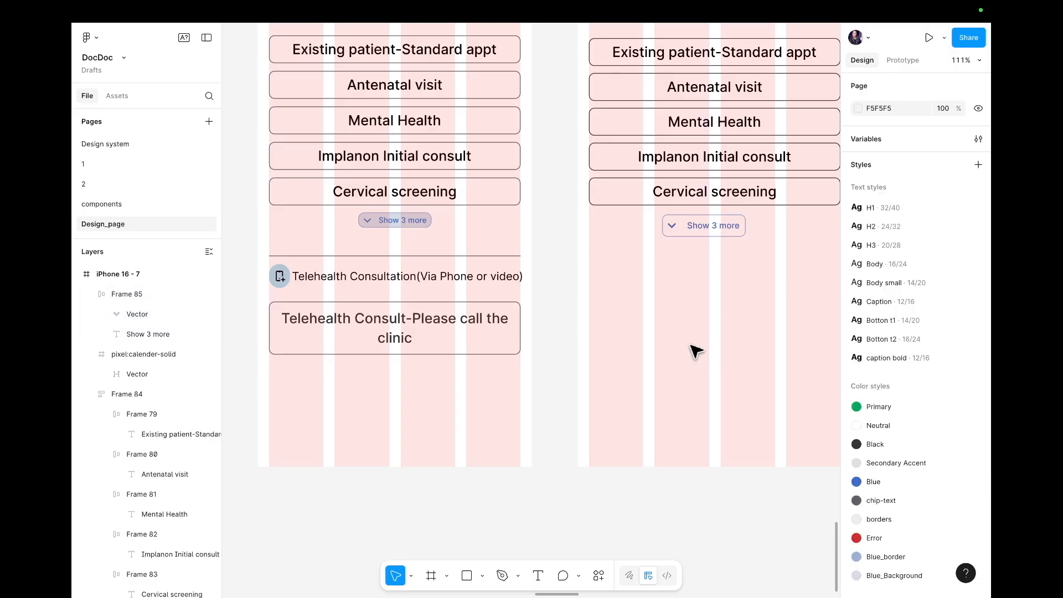
- Check the reference "Show 3 more" chip's padding on Page7 and set the new frame's vertical padding to 2
click(706, 221)
click(371, 222)
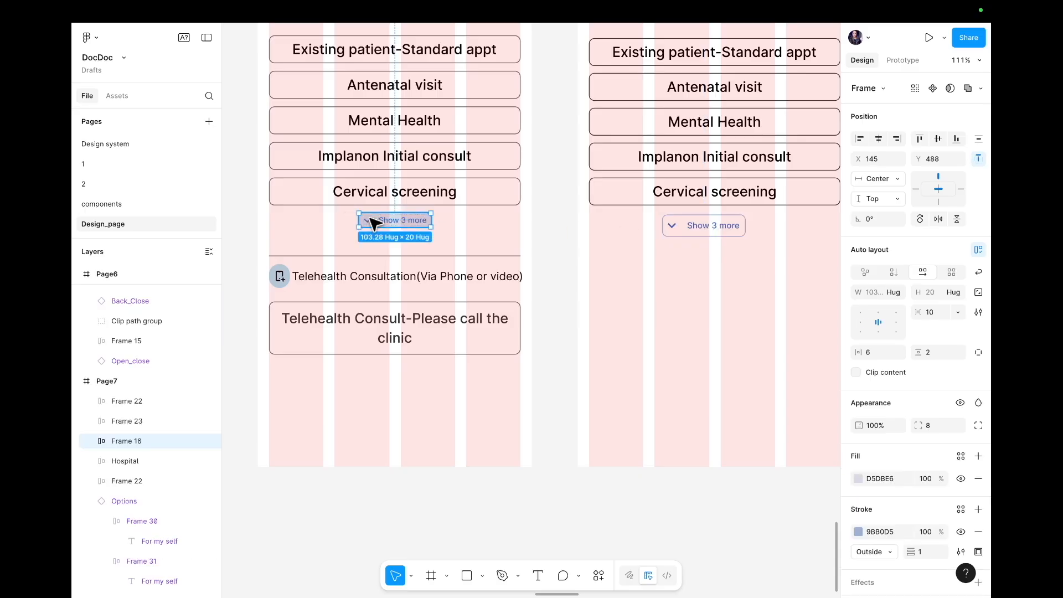
click(686, 226)
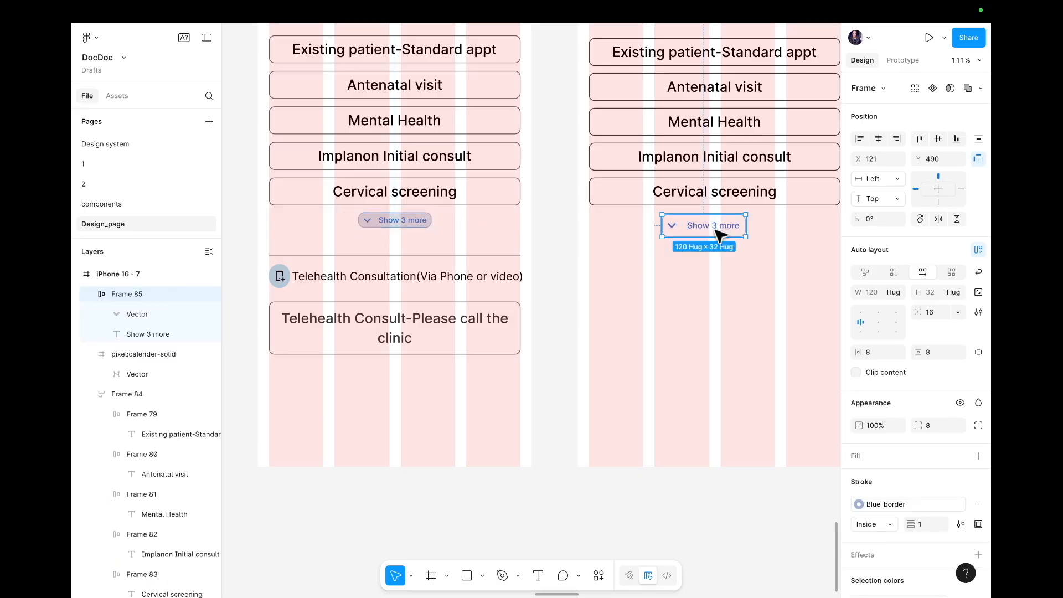
click(936, 352)
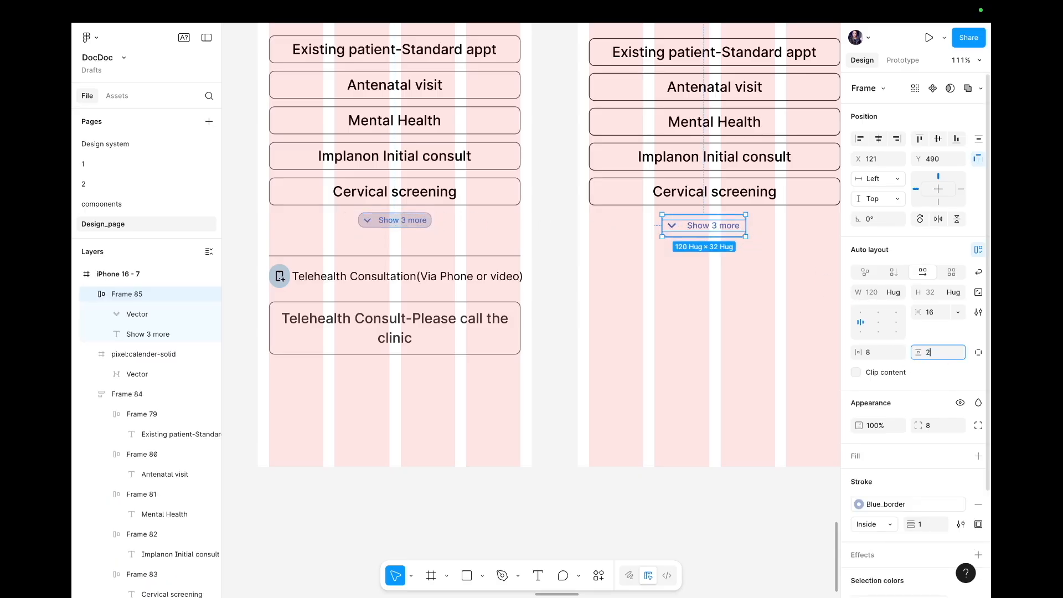
key(Return)
click(707, 376)
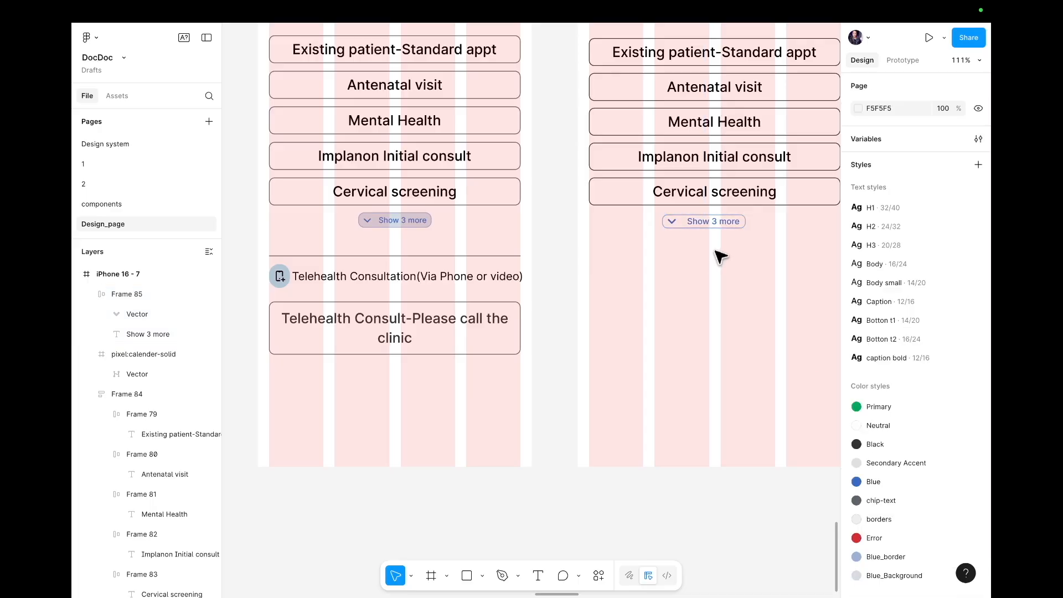
- Check the reference divider on Page7 and draw a thin frame about 355 × 6 below the new "Show 3 more" chip
click(379, 223)
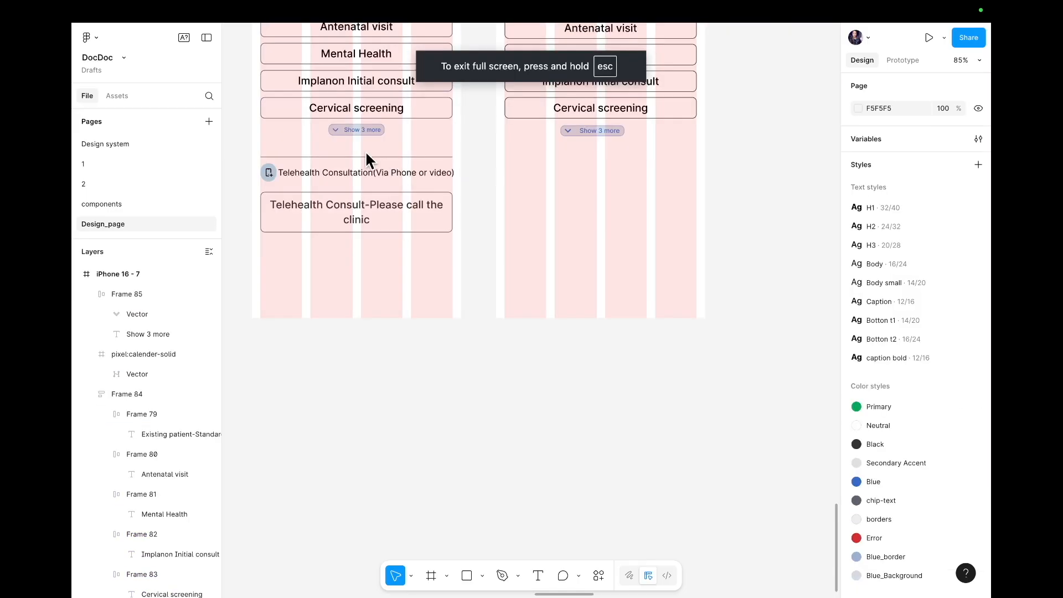
click(408, 157)
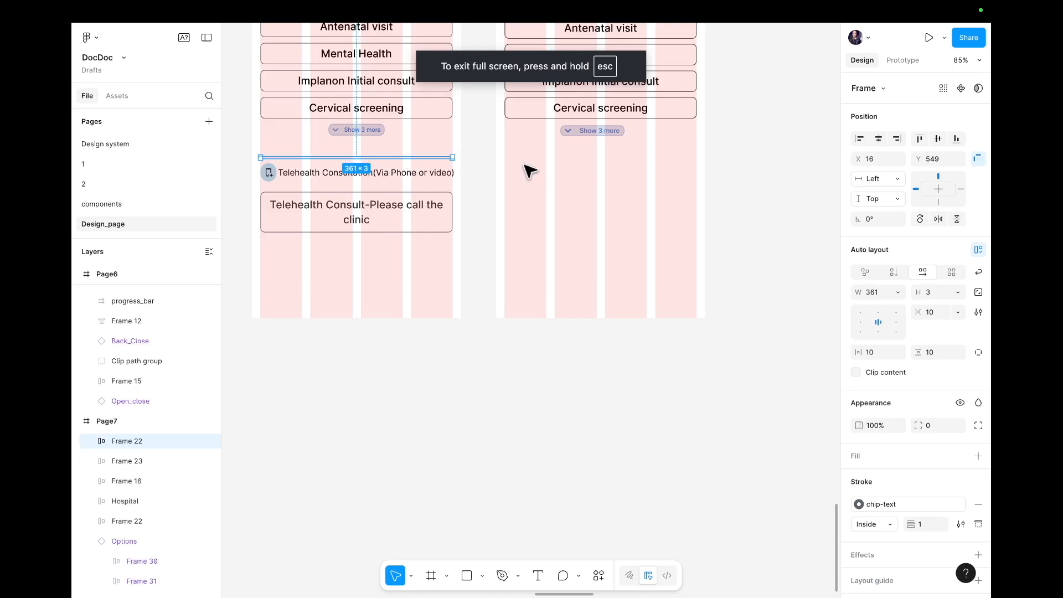
click(514, 168)
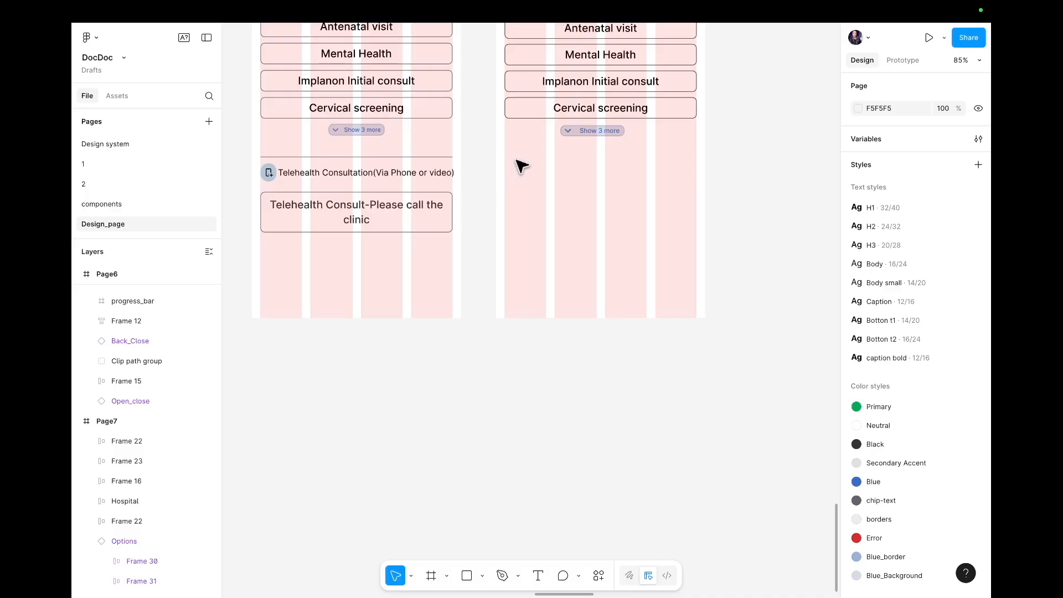
key(f)
drag(507, 155, 695, 159)
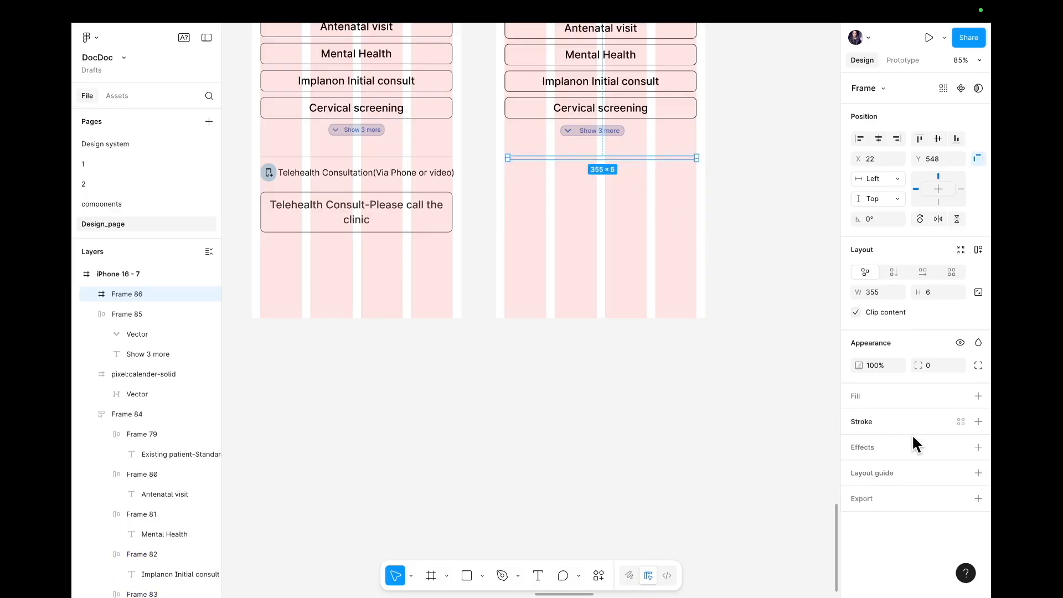
- Add a stroke to the thin divider frame and limit it to the top side only
click(977, 423)
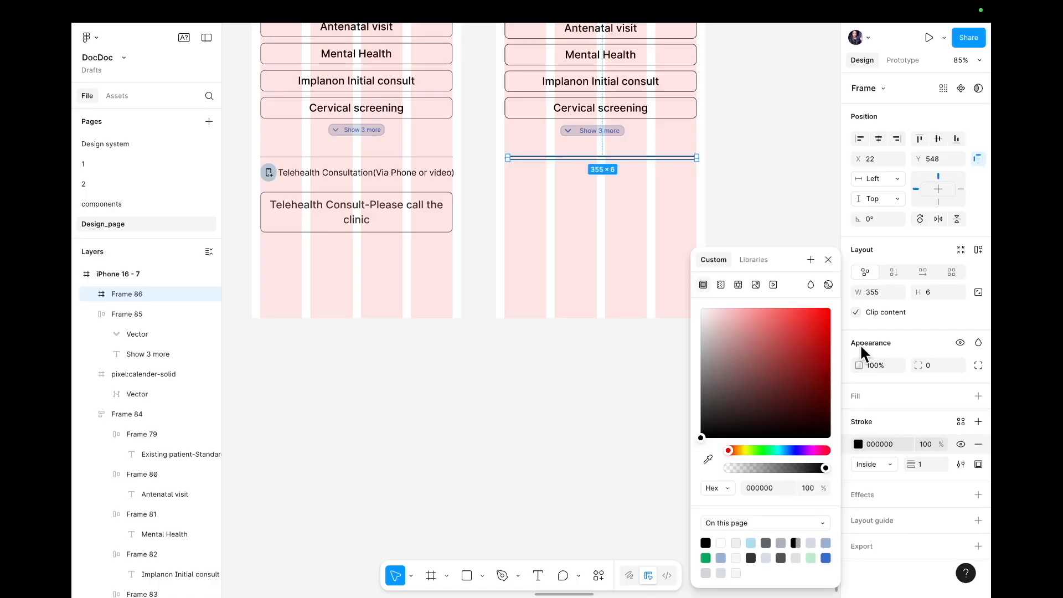
click(977, 464)
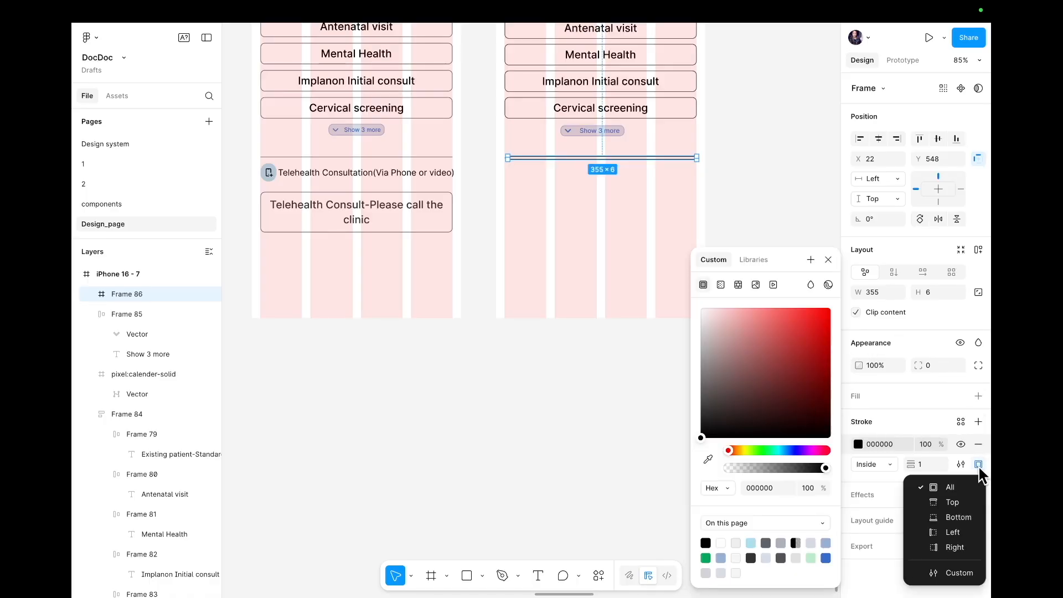
click(952, 502)
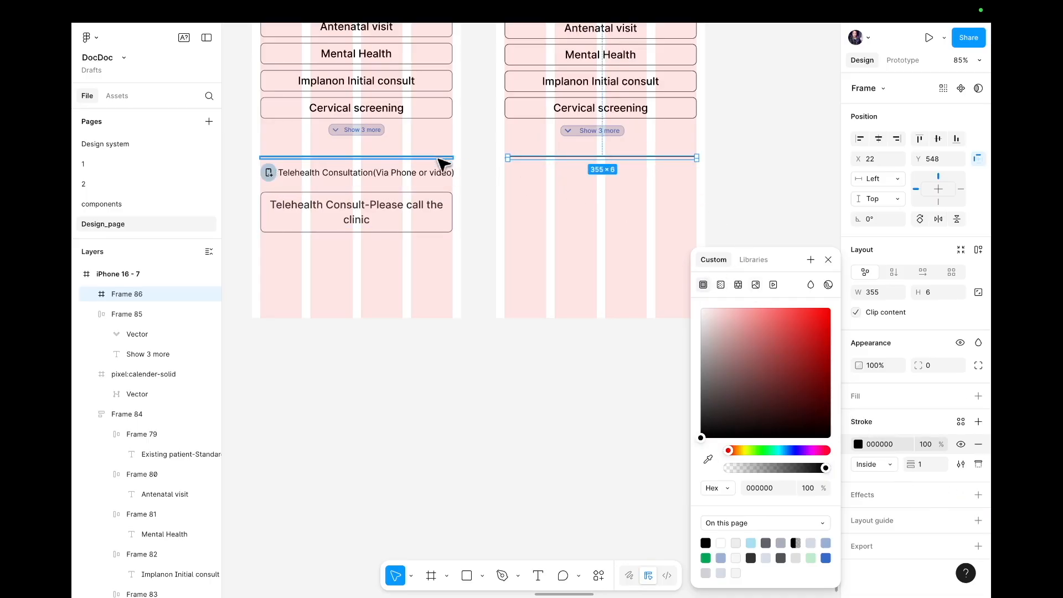
- Check the reference divider's stroke style and apply the chip-text color style to the new divider's stroke
click(439, 158)
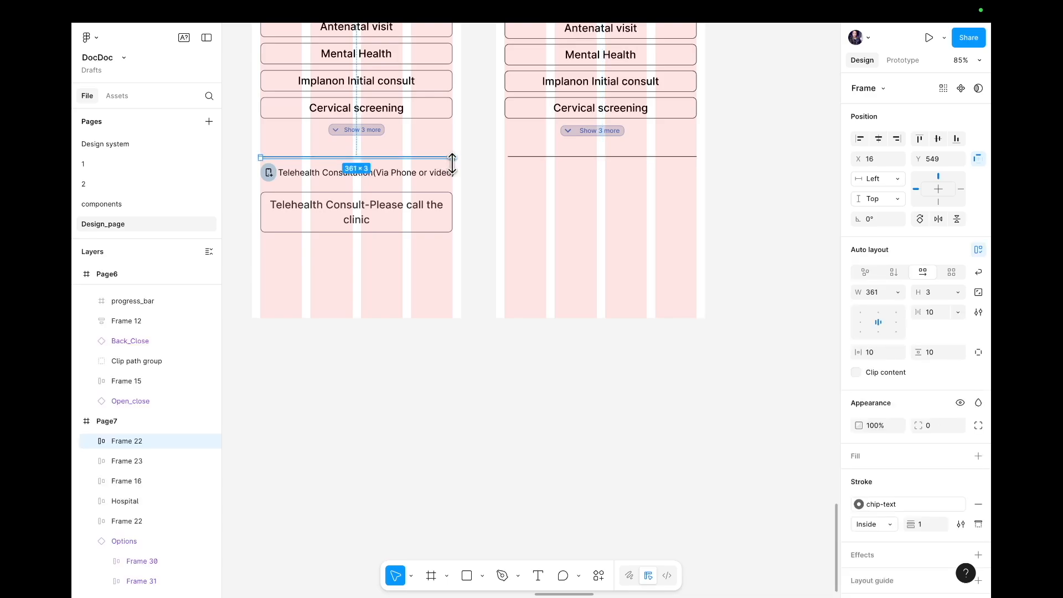
click(538, 157)
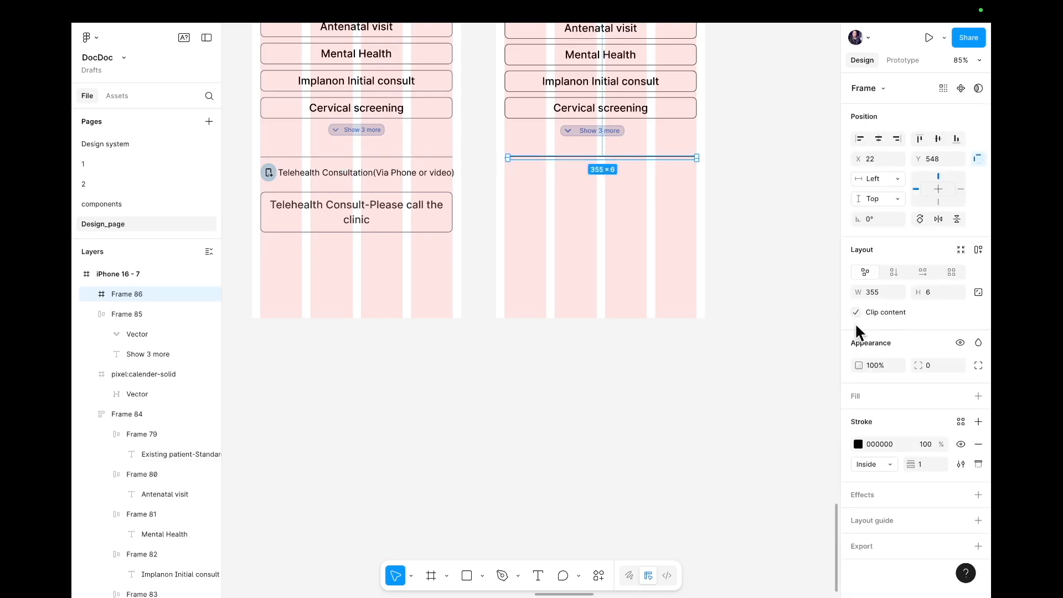
click(857, 443)
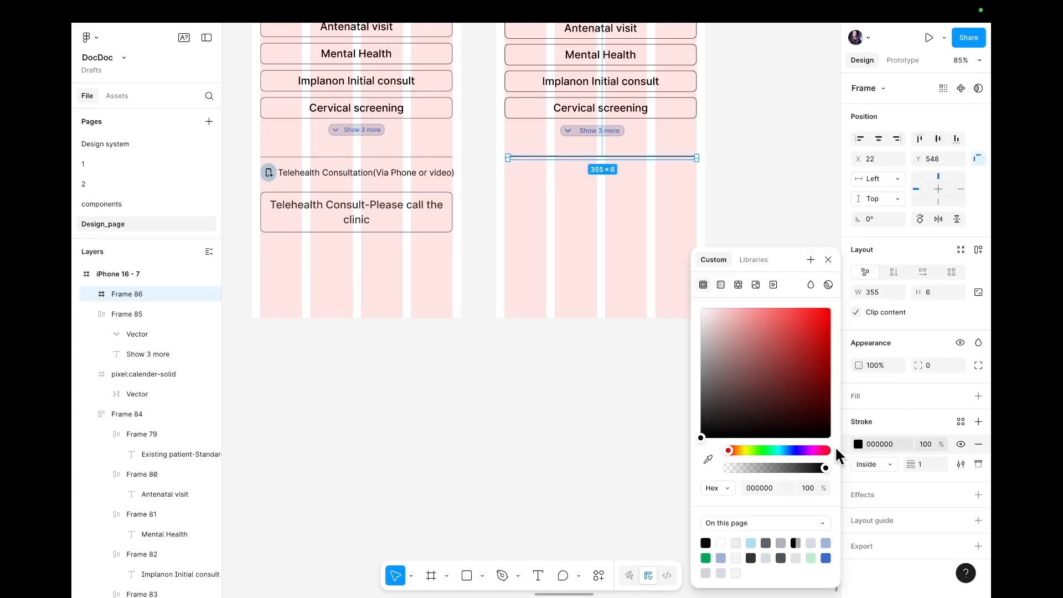
click(753, 259)
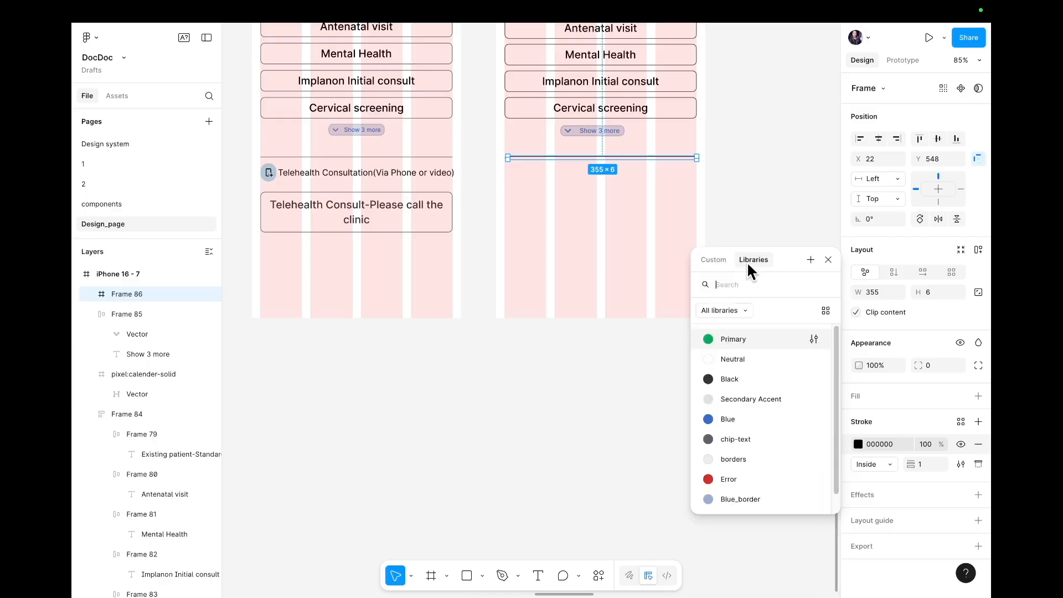
click(741, 440)
click(649, 378)
- Stretch the divider frame across the full screen width, to X 0 and W 393
ctrl+scroll(597, 351, up, 5)
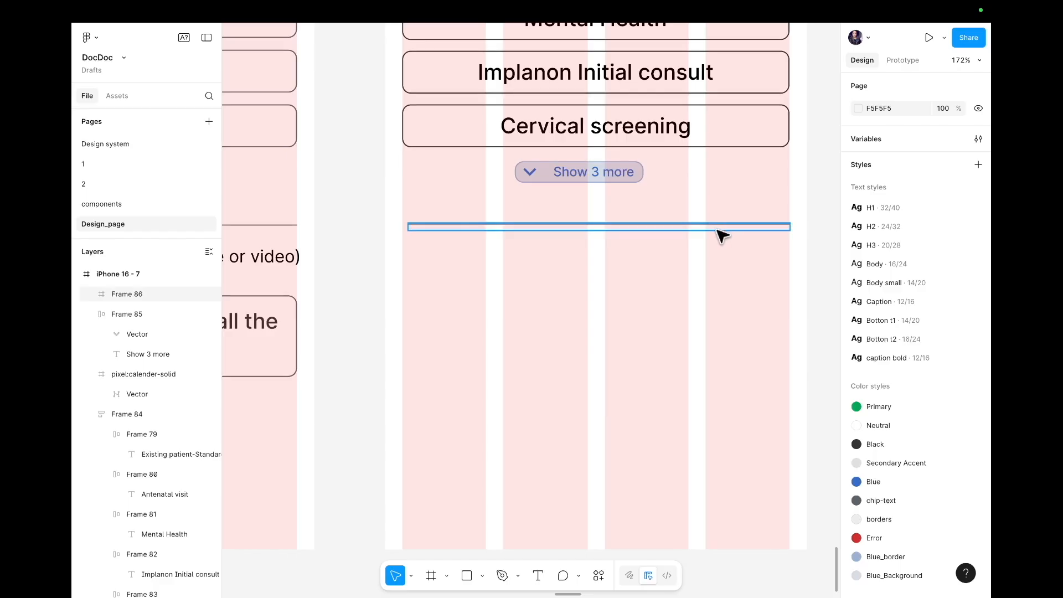
click(719, 228)
drag(407, 227, 381, 227)
click(451, 310)
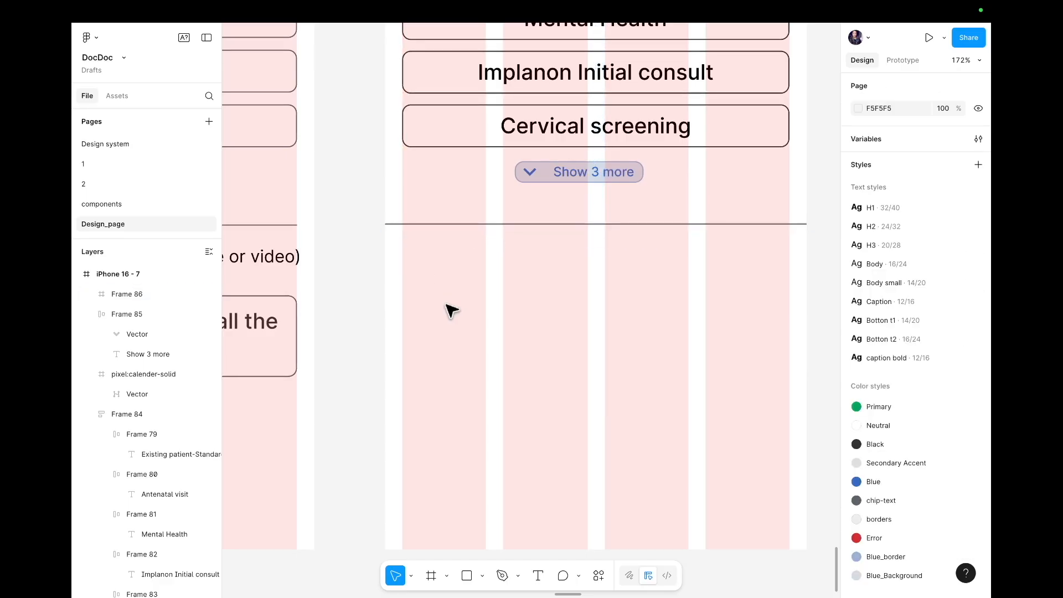
scroll(451, 310, up, 5)
click(447, 233)
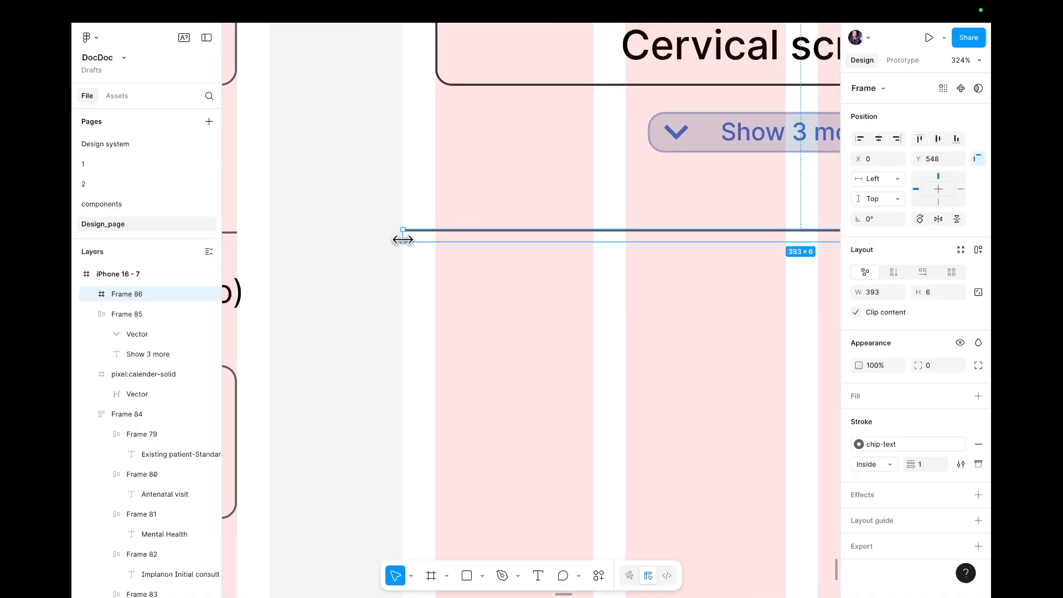
key(Escape)
scroll(392, 294, right, 10)
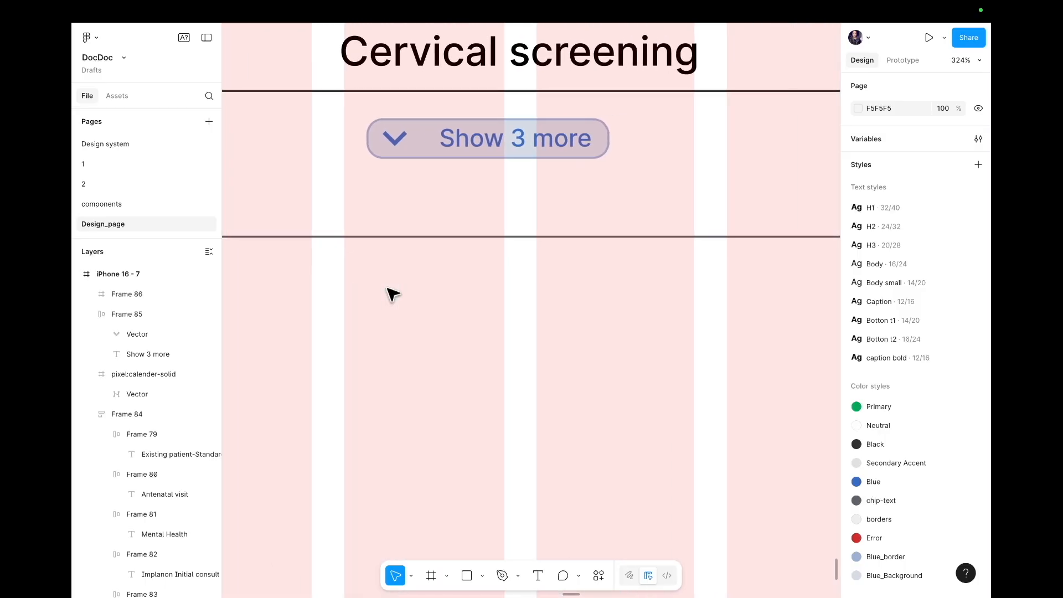
- Add the text "tele" below the divider at X 71, Y 579 and give it the Body text style
scroll(392, 293, down, 10)
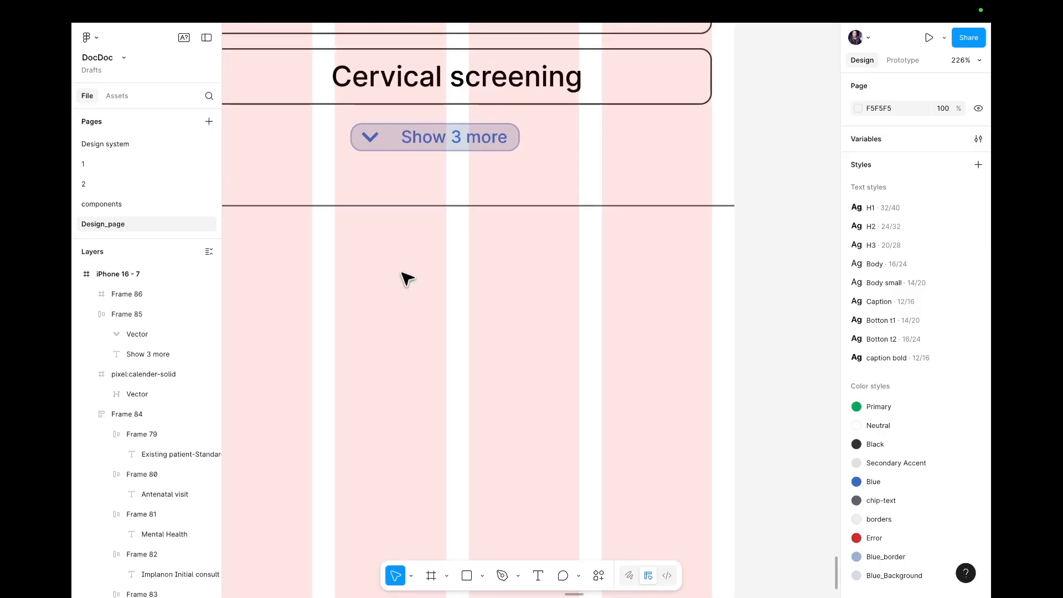
scroll(406, 278, down, 5)
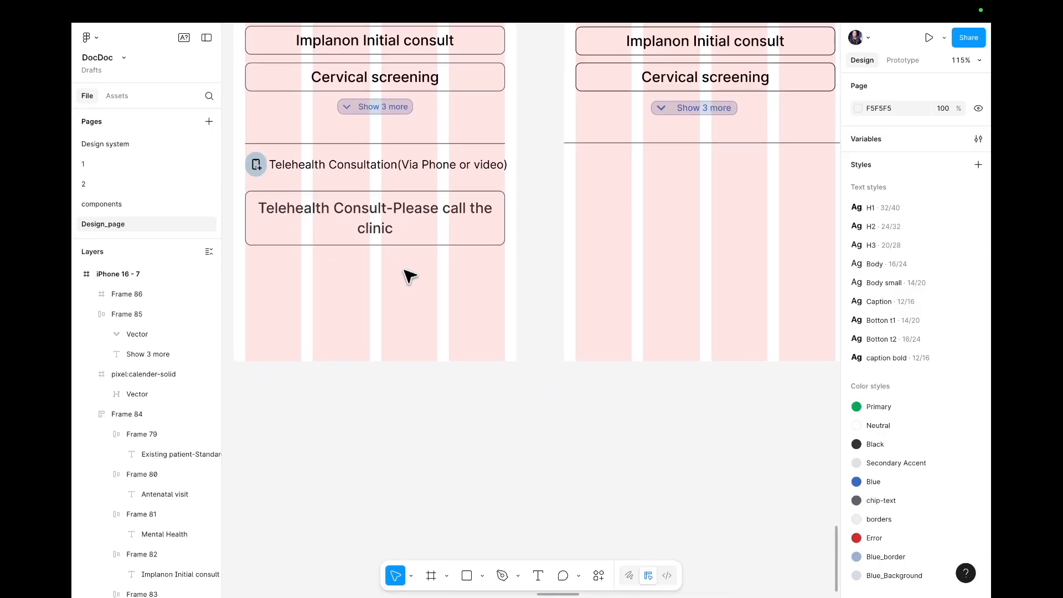
scroll(409, 275, right, 2)
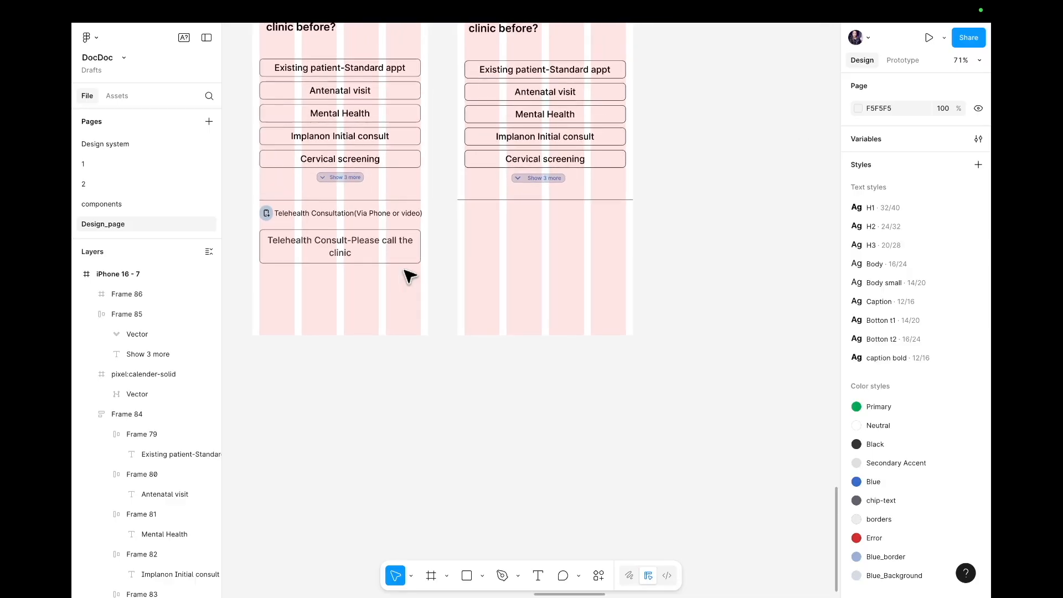
key(t)
click(489, 216)
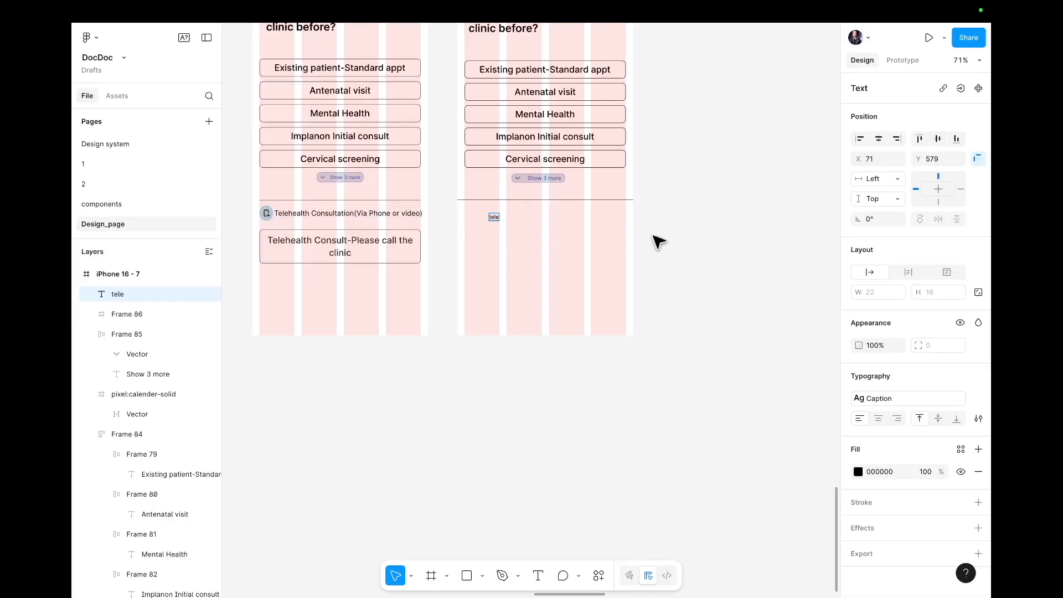
click(888, 398)
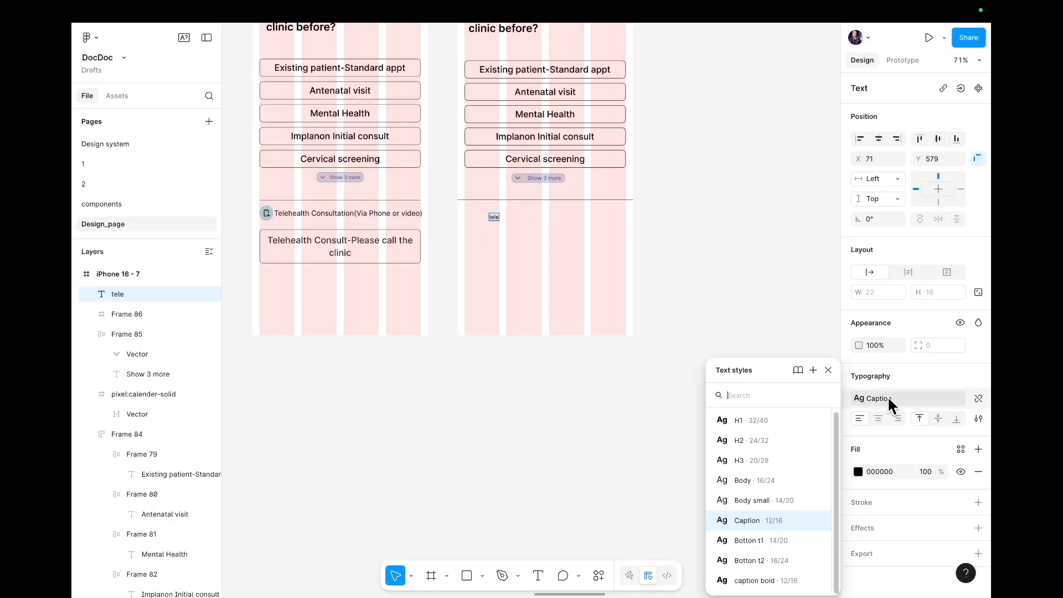
click(765, 481)
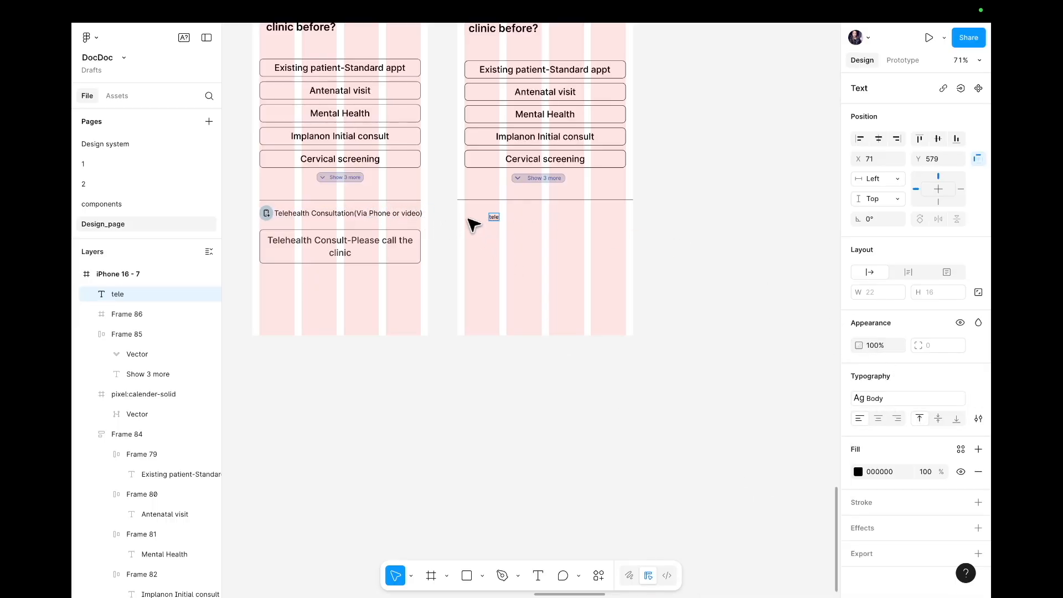
double_click(492, 217)
click(884, 395)
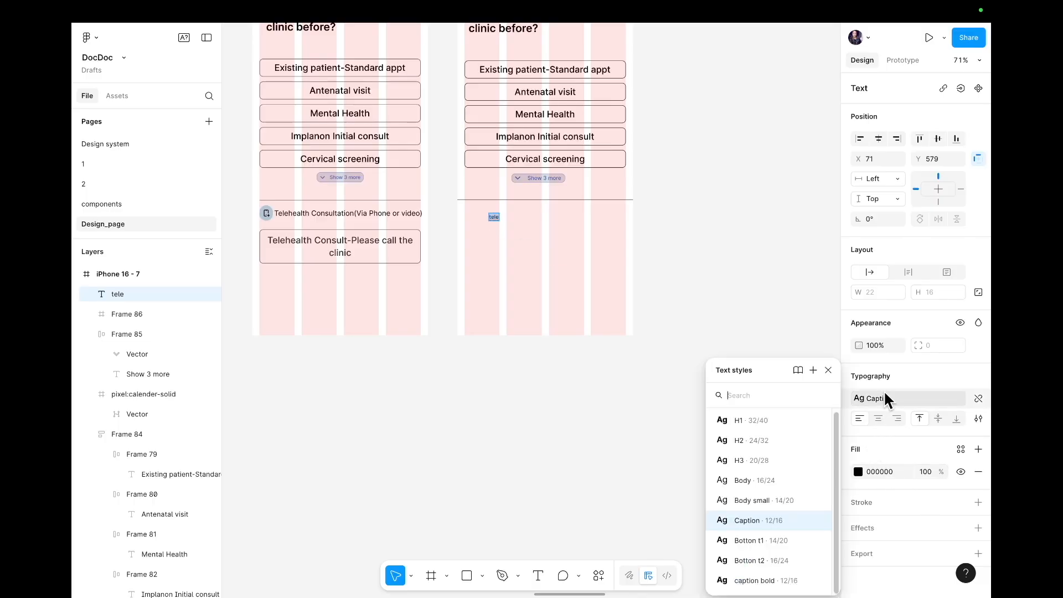
click(764, 480)
key(Escape)
- Replace the "tele" text with the reference label's wording "Telehealth Consultation(Via Phone or video)" copied from Page7
scroll(547, 308, up, 5)
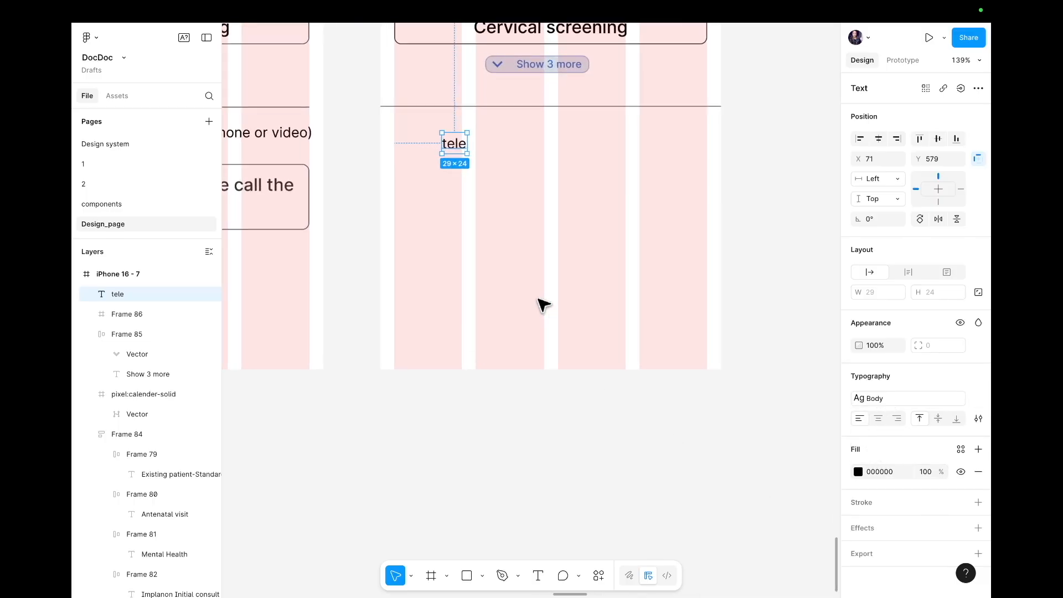
click(381, 194)
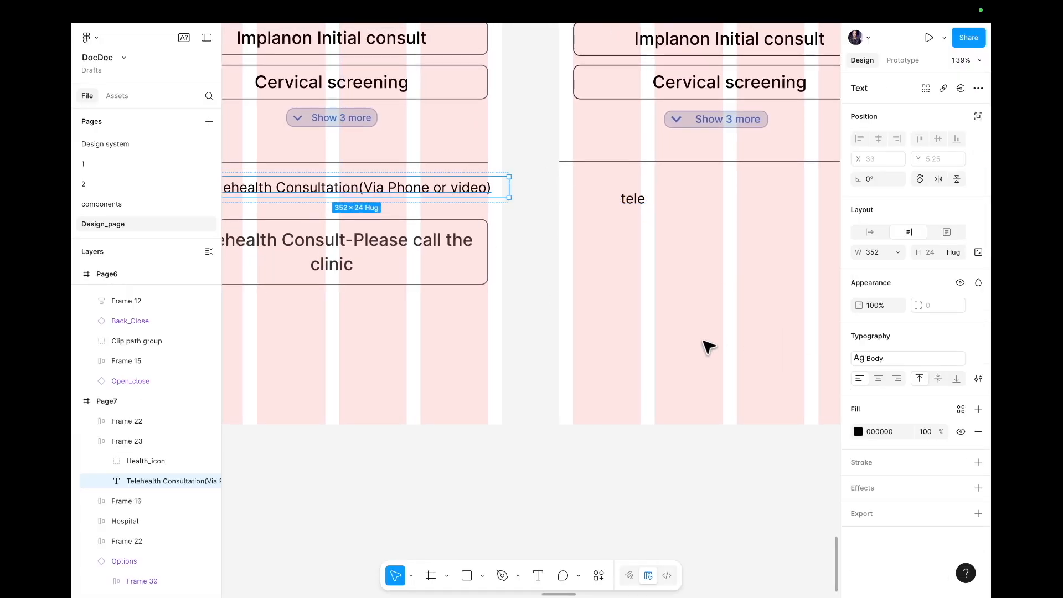
double_click(477, 192)
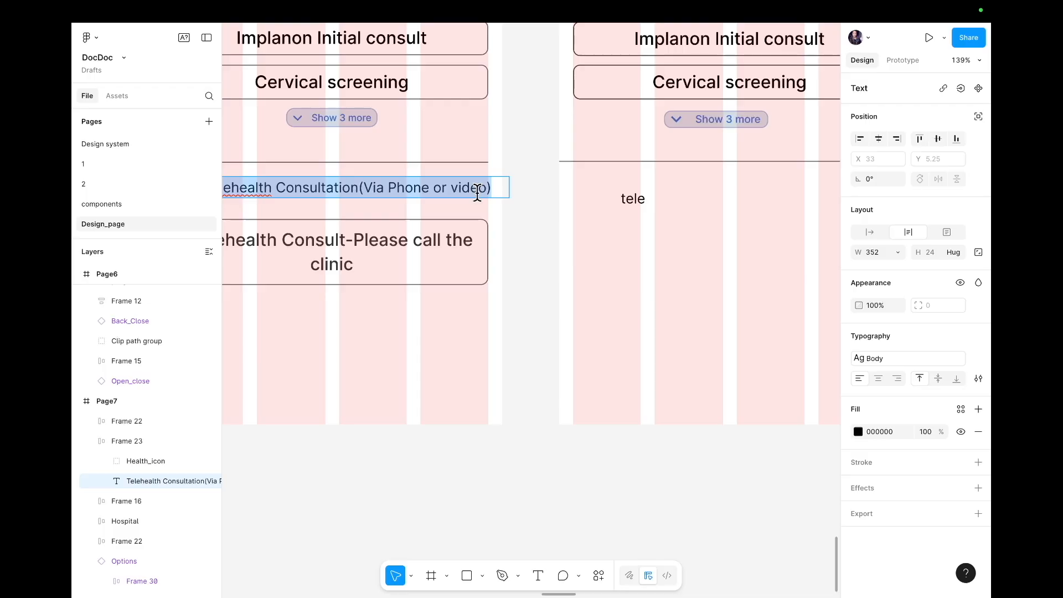
ctrl+scroll(570, 218, down, 5)
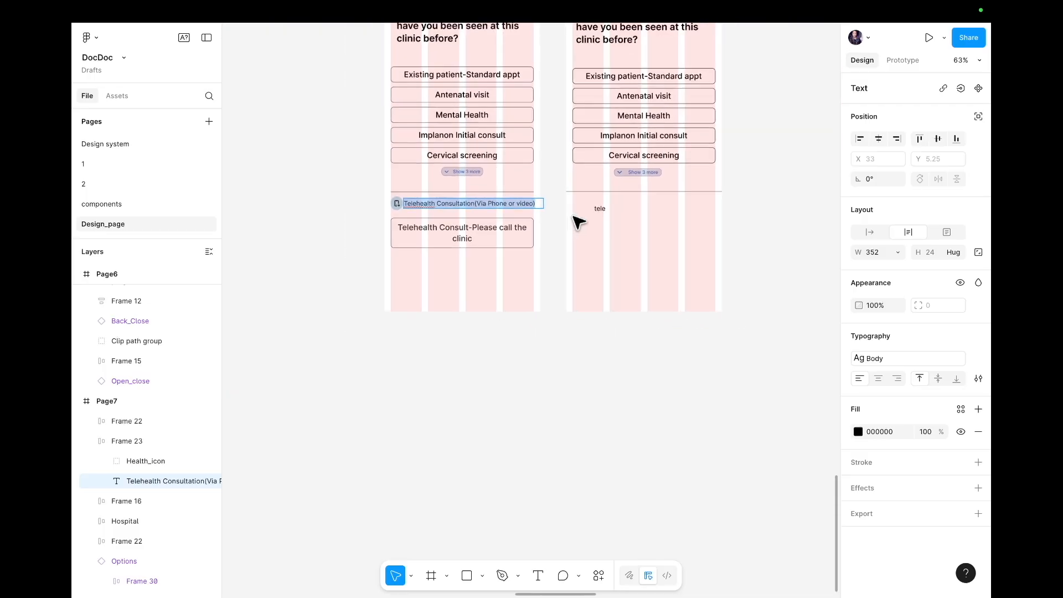
click(600, 215)
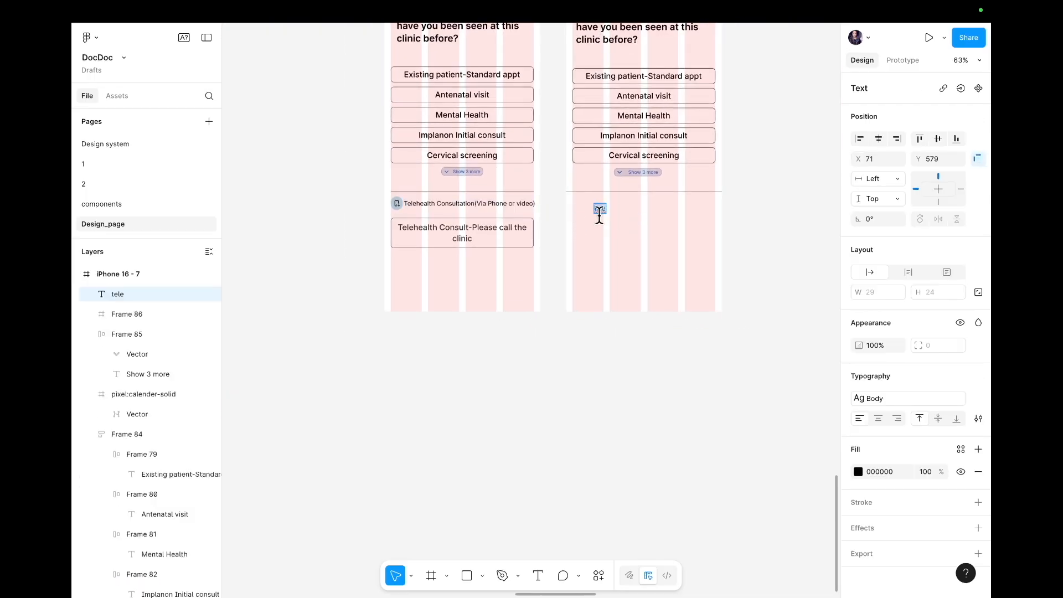
double_click(514, 204)
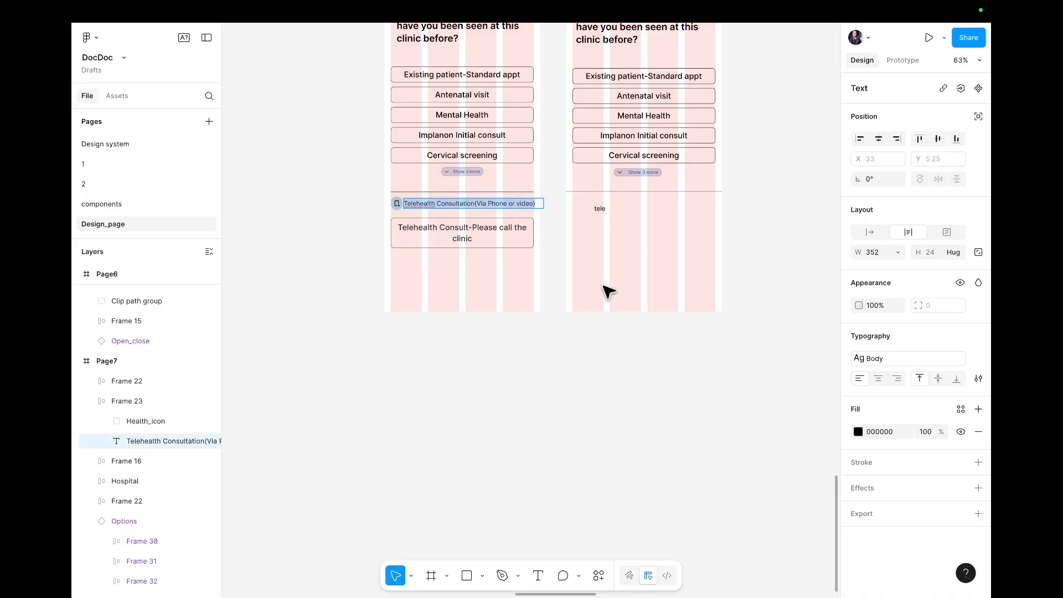
key(Escape)
double_click(519, 208)
key(ctrl+c)
double_click(603, 210)
key(ctrl+v)
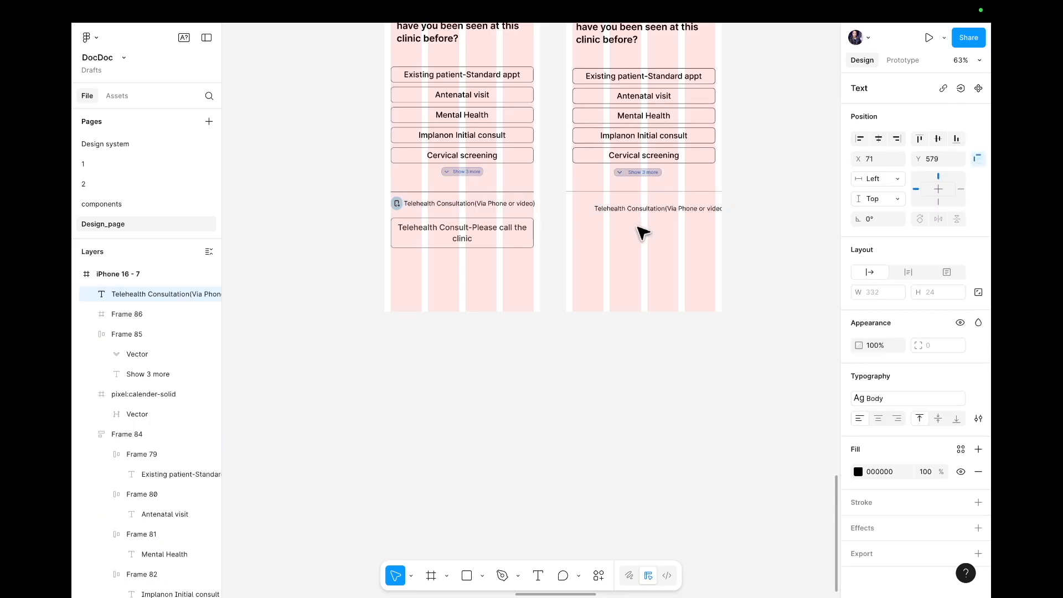
- Move the new telehealth label up and inward so it fits the screen, level with the reference label
key(Escape)
mouse_move(654, 217)
mouse_down()
mouse_move(635, 207)
mouse_move(647, 215)
mouse_up()
click(645, 227)
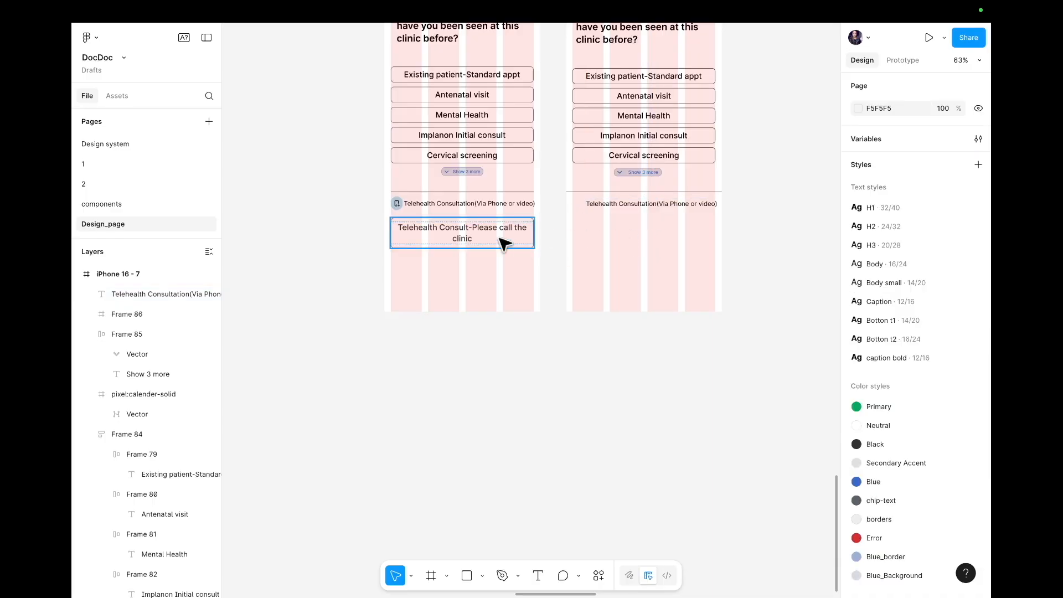
- Open the Iconify plugin and search its icons for "cellphone"
click(413, 209)
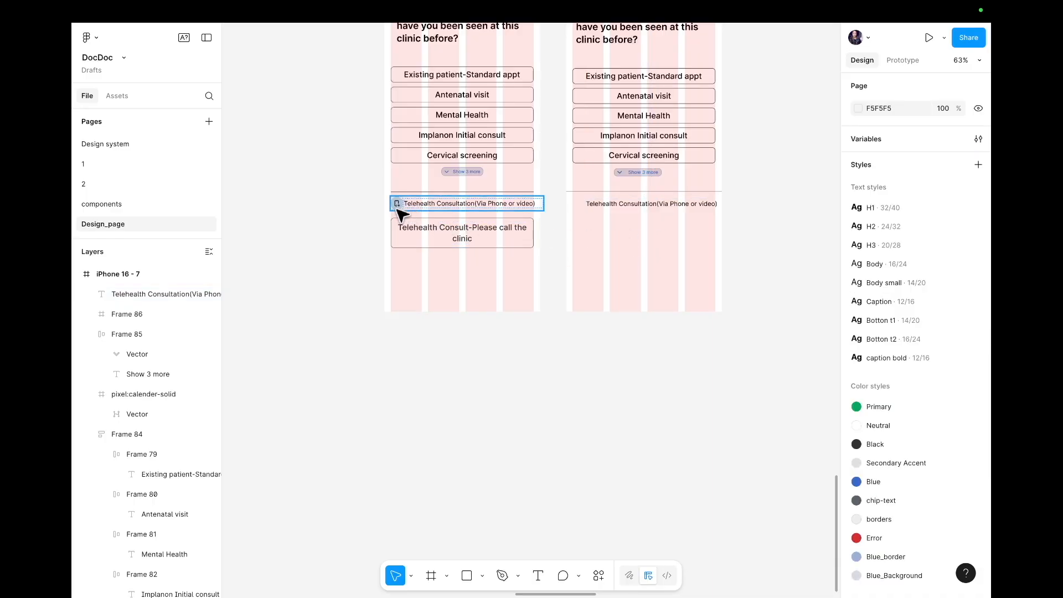
click(600, 575)
click(486, 365)
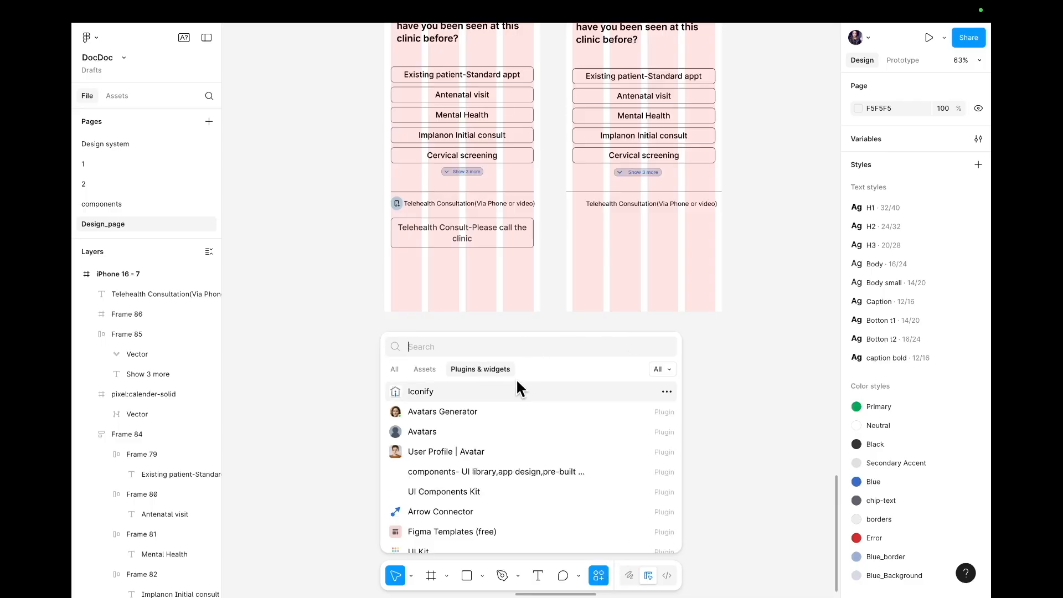
click(457, 392)
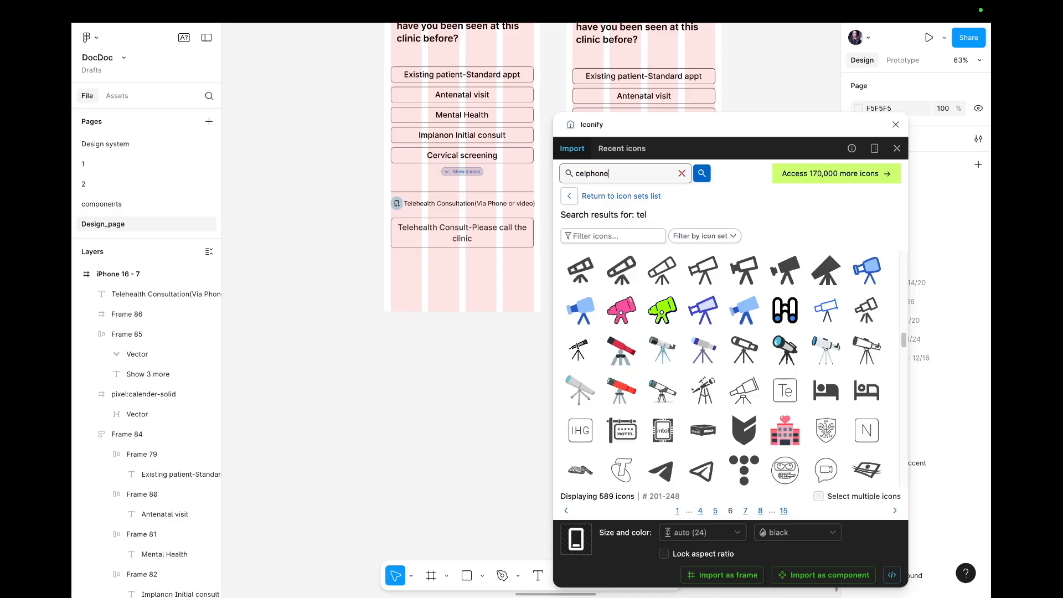
key(Return)
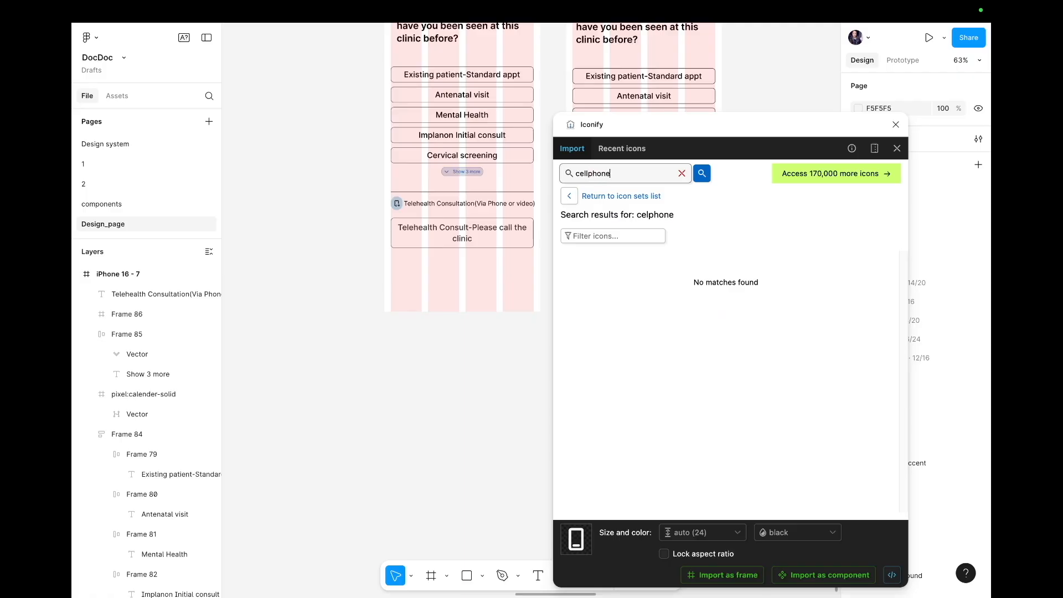
key(Return)
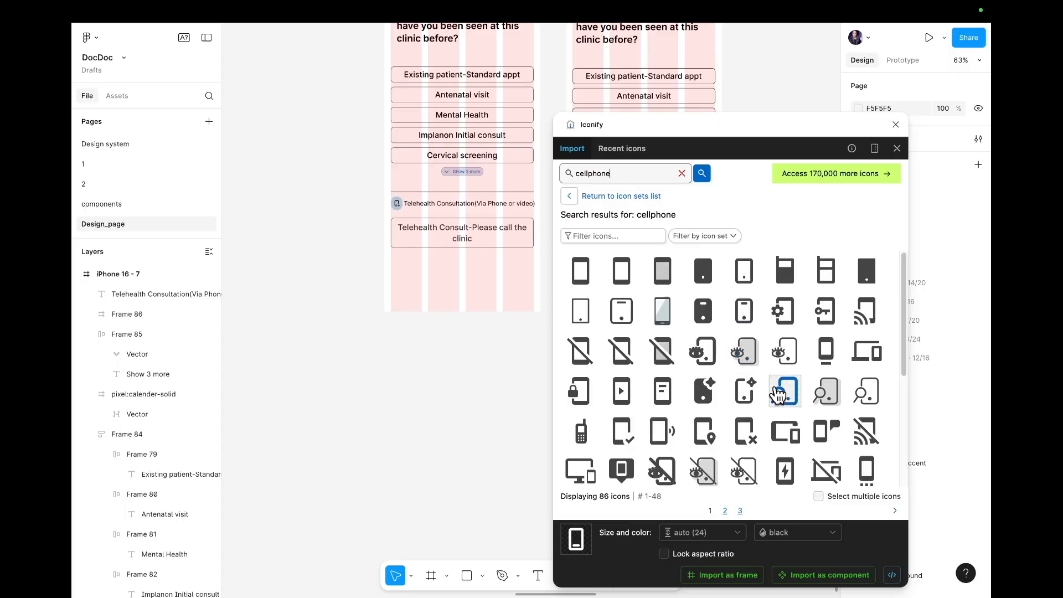
- Pick the cellphone icon with a check mark from the results, import it as a frame and close Iconify
scroll(801, 440, down, 3)
scroll(802, 441, down, 5)
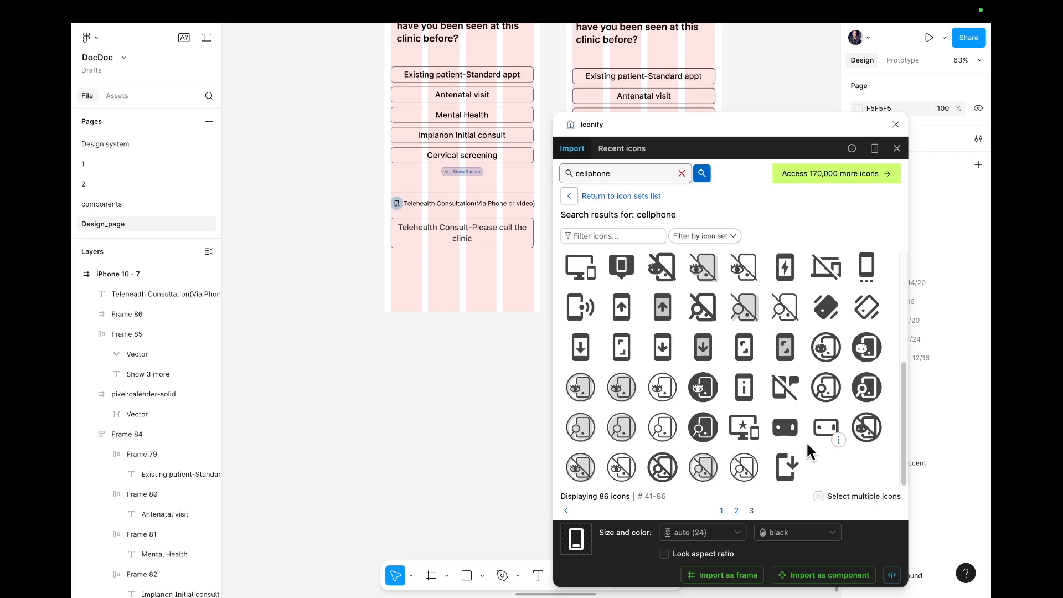
scroll(806, 438, up, 8)
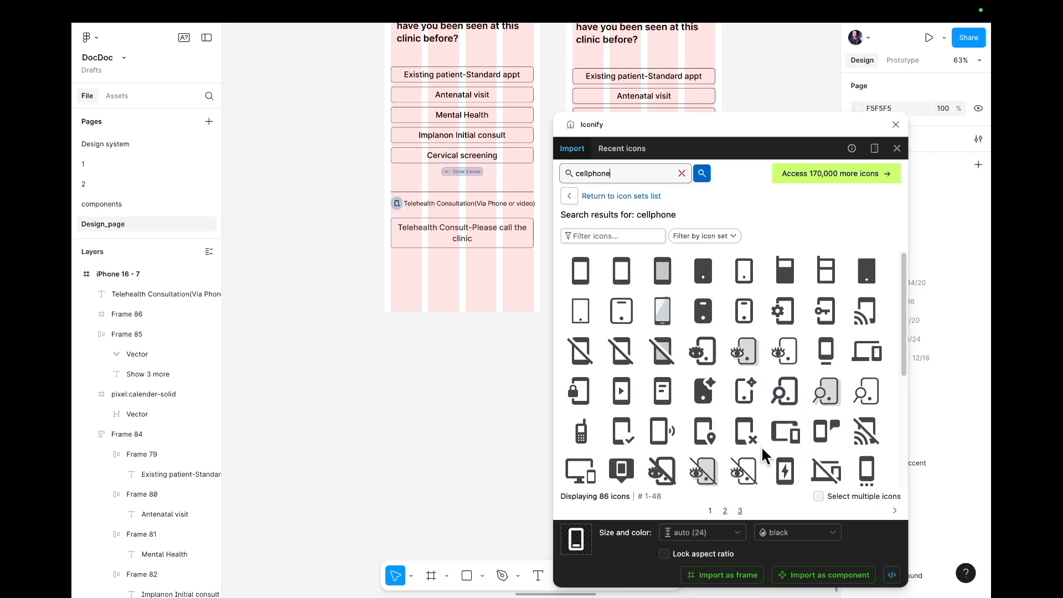
click(724, 509)
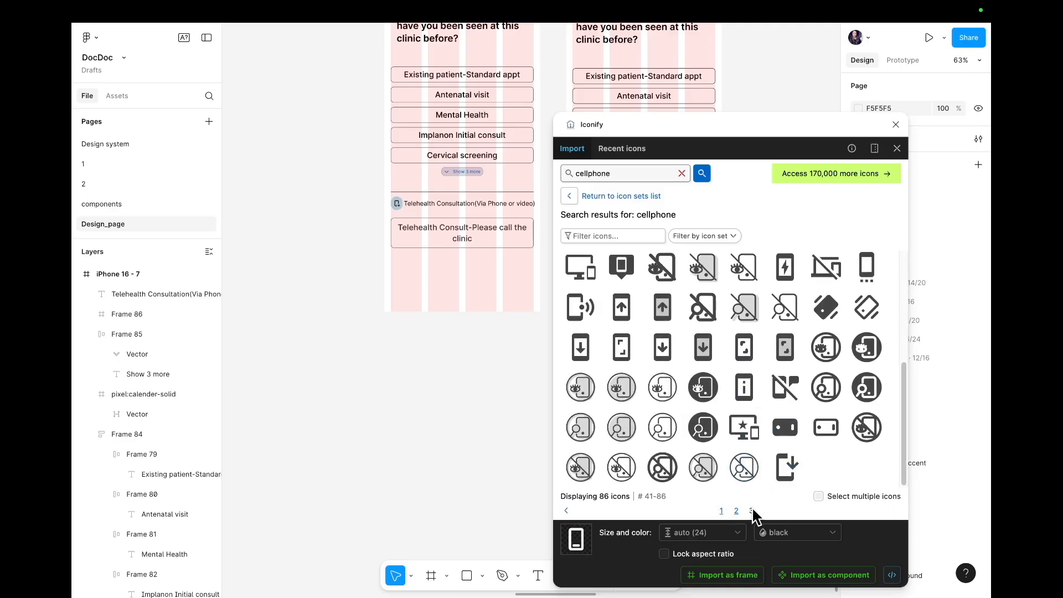
click(719, 509)
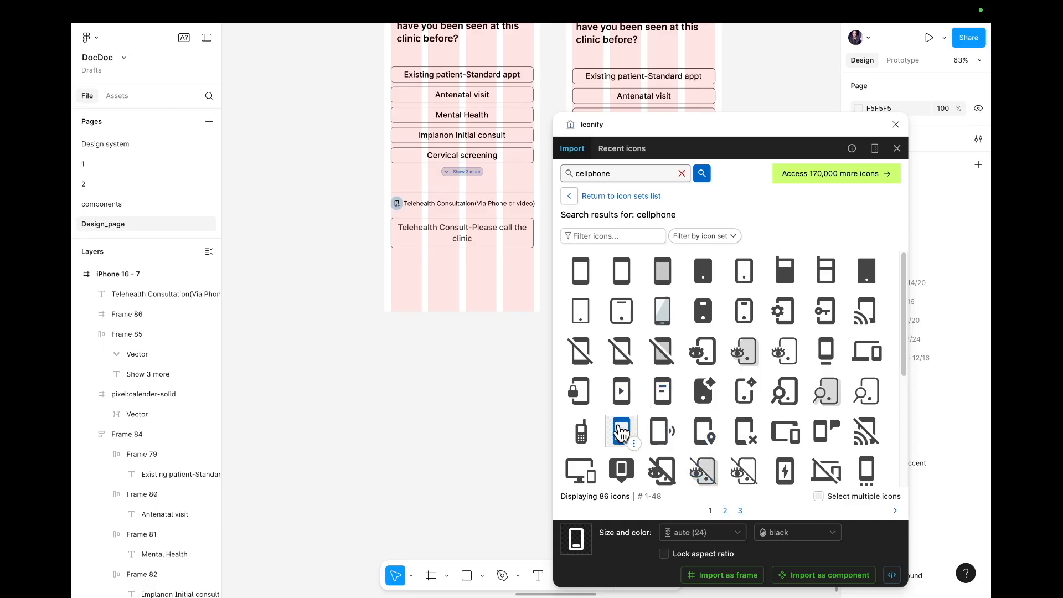
click(621, 431)
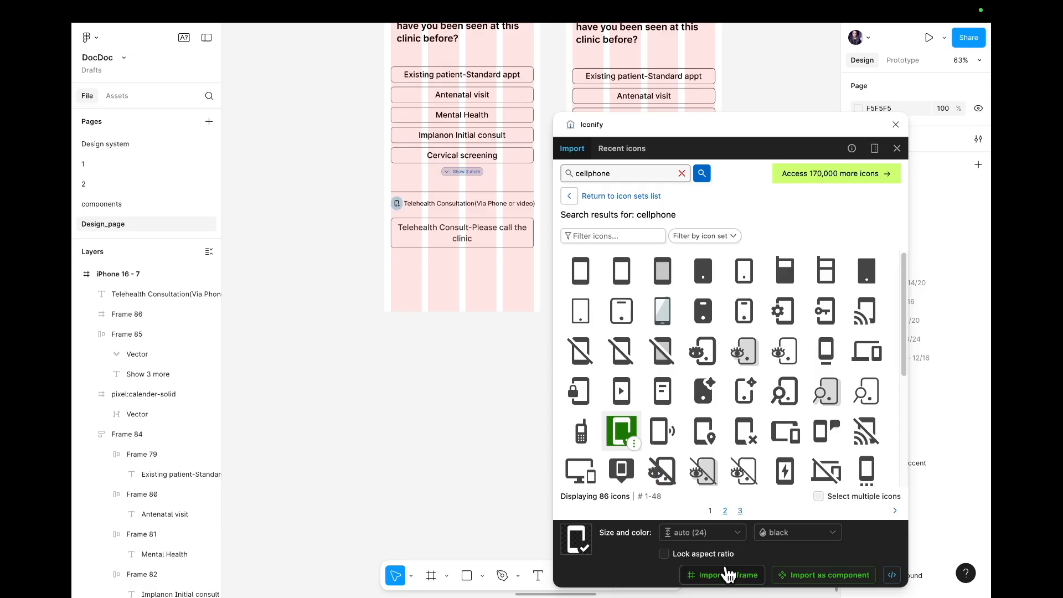
click(726, 573)
click(895, 125)
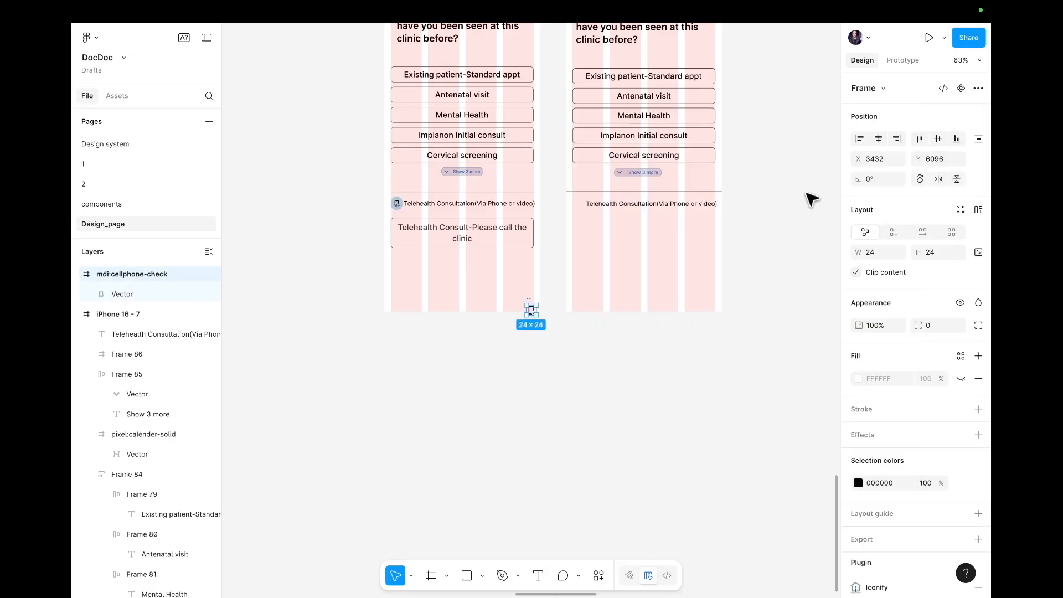
- Move the imported phone icon into the new screen below the telehealth label at X 22, Y 598 and shrink it to 18 × 18
scroll(526, 365, up, 5)
scroll(522, 361, up, 1)
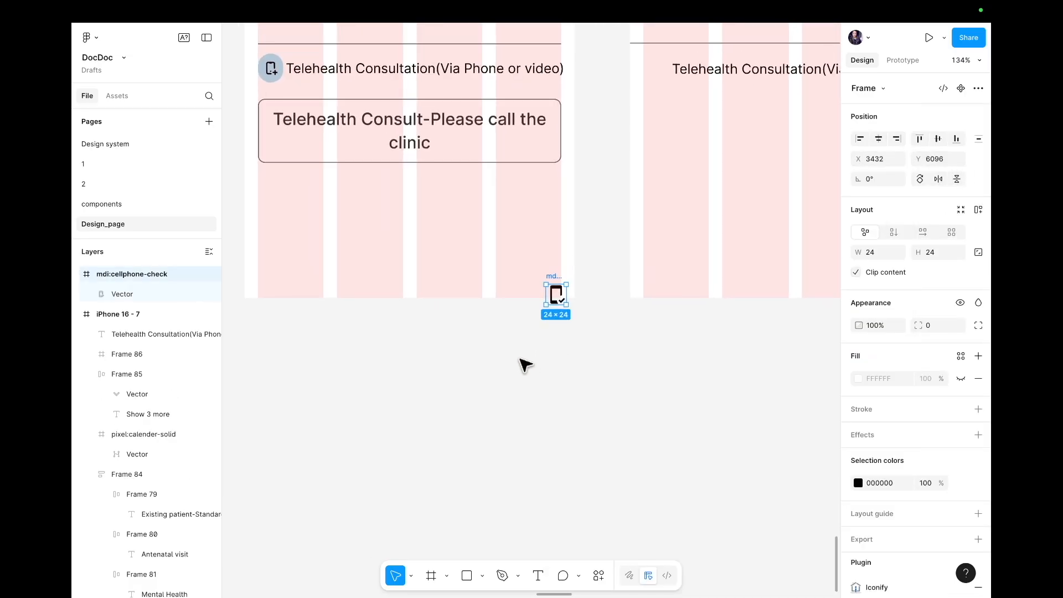
drag(546, 299, 665, 98)
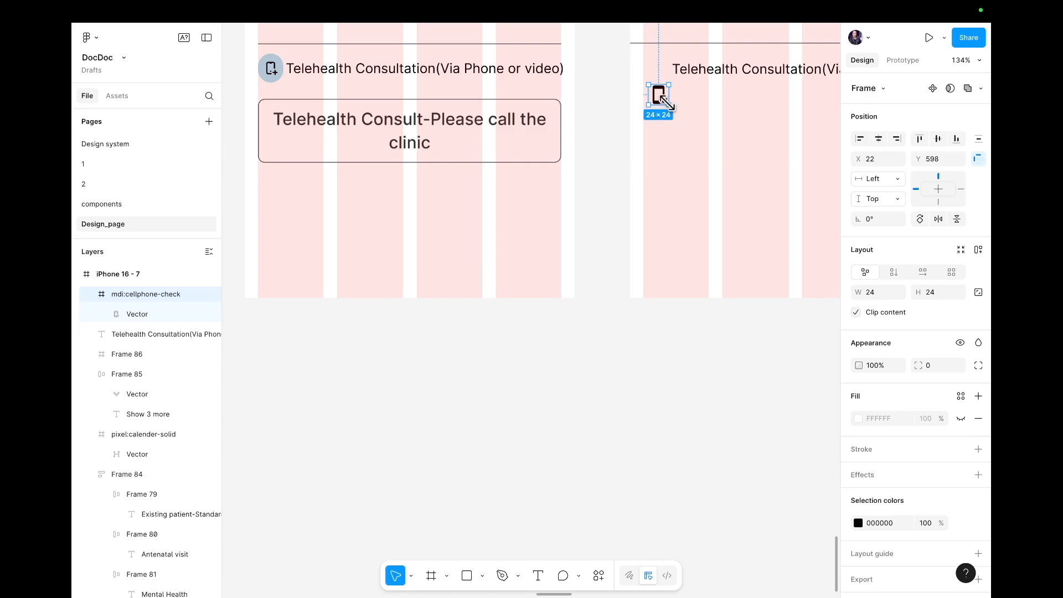
click(675, 136)
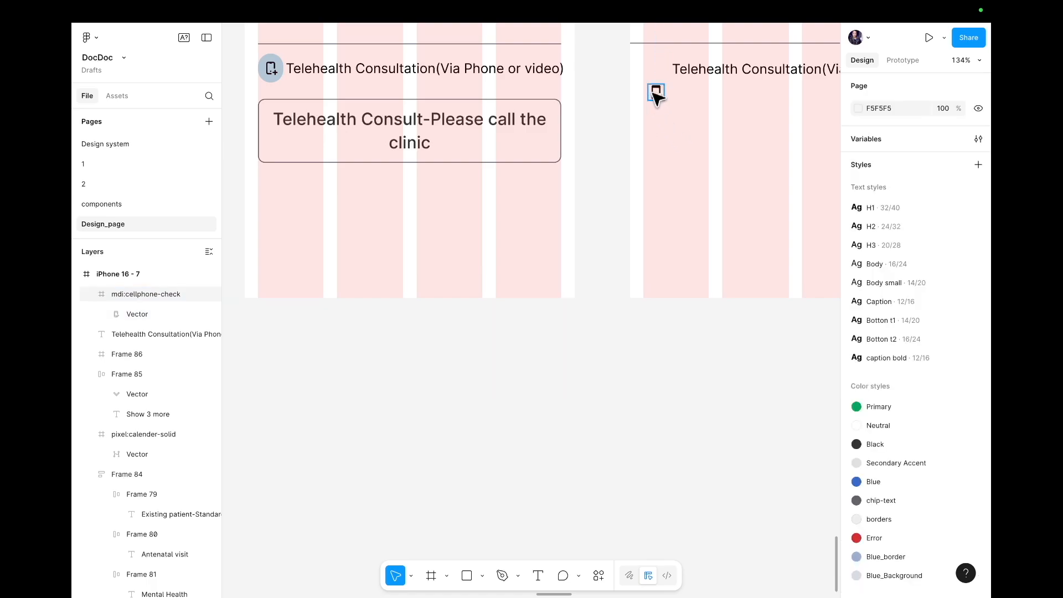
click(657, 95)
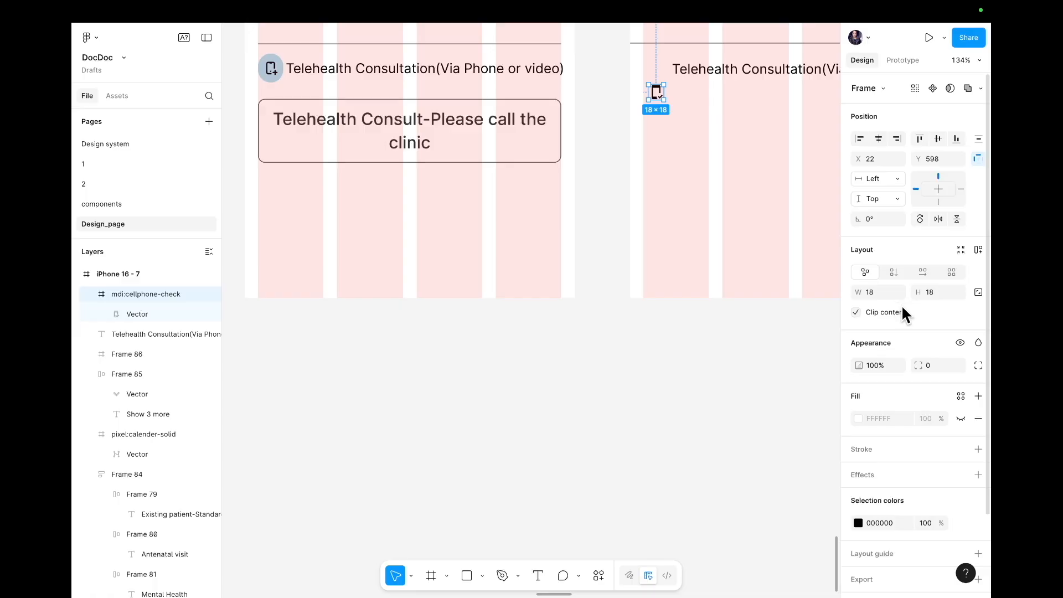
- Try to set the phone icon frame's width to 22
click(877, 297)
text(20)
key(Return)
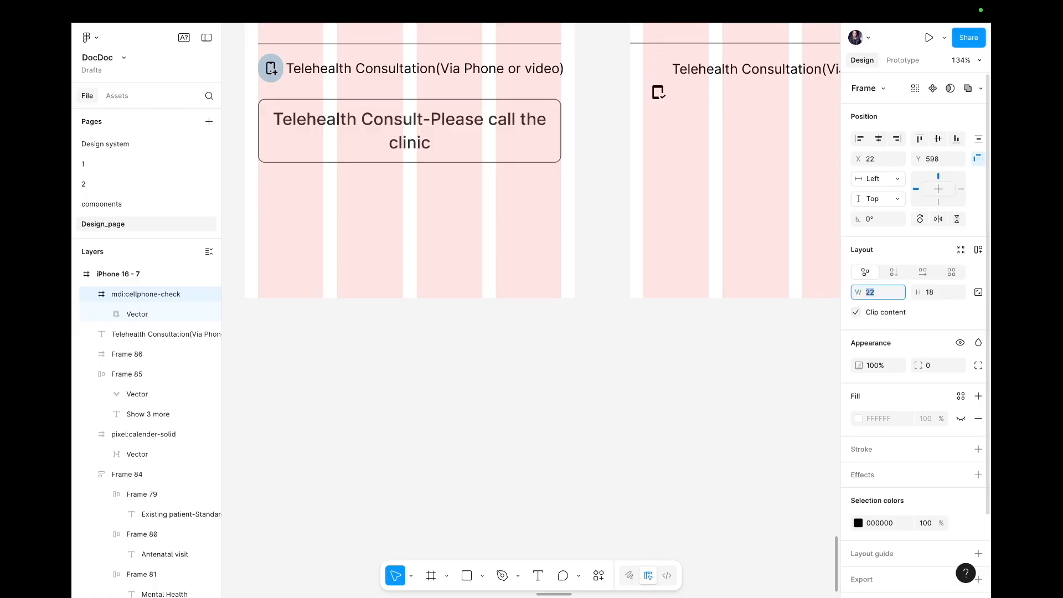
click(754, 238)
- Pull the phone vector out of its icon frame to just below it and set the empty frame's width to 20
click(655, 93)
double_click(657, 95)
drag(657, 95, 663, 112)
click(662, 94)
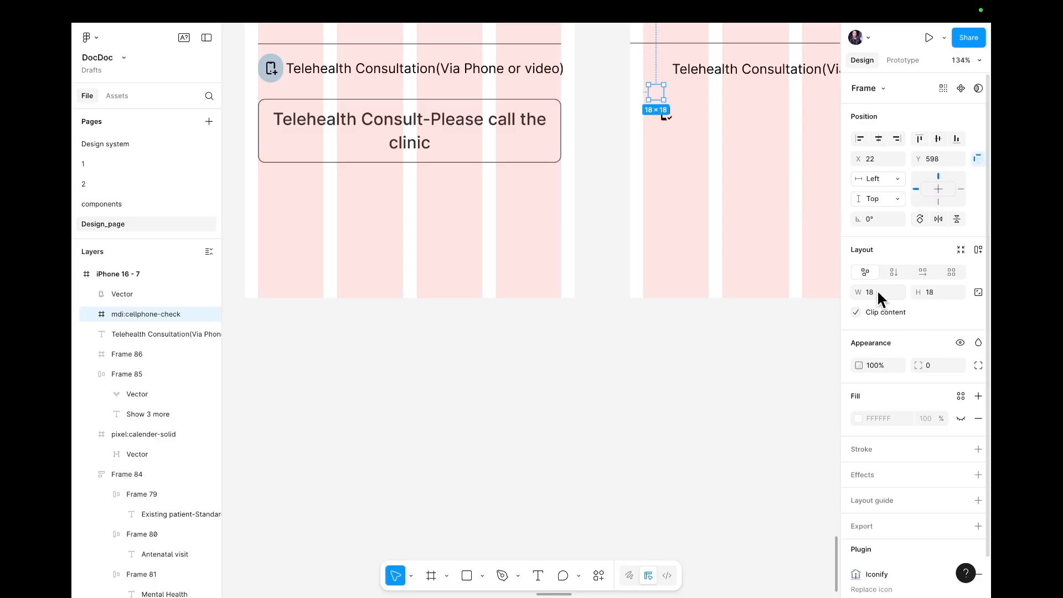
text(20)
key(Return)
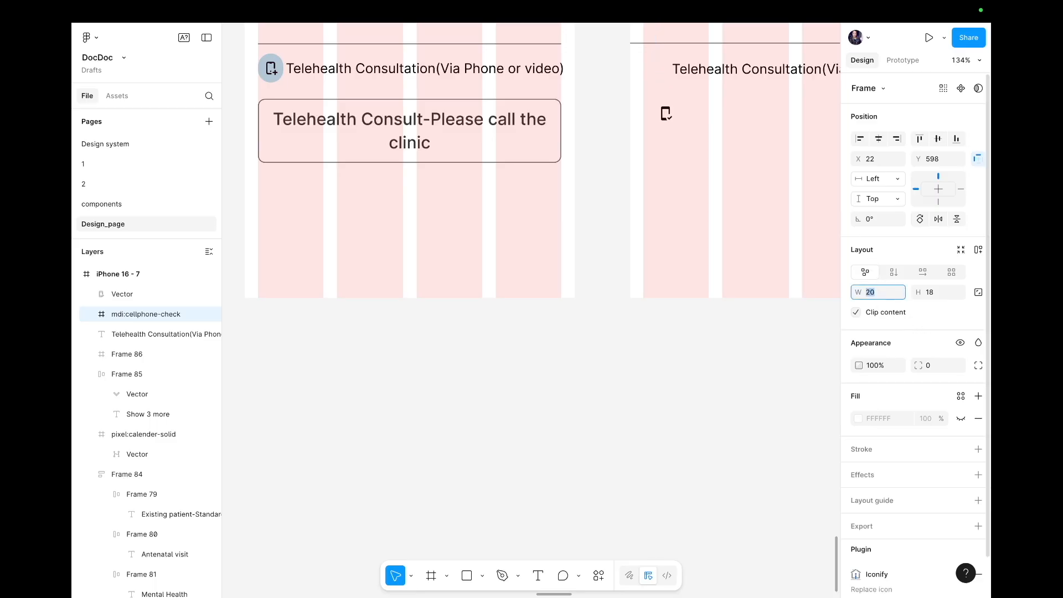
click(658, 95)
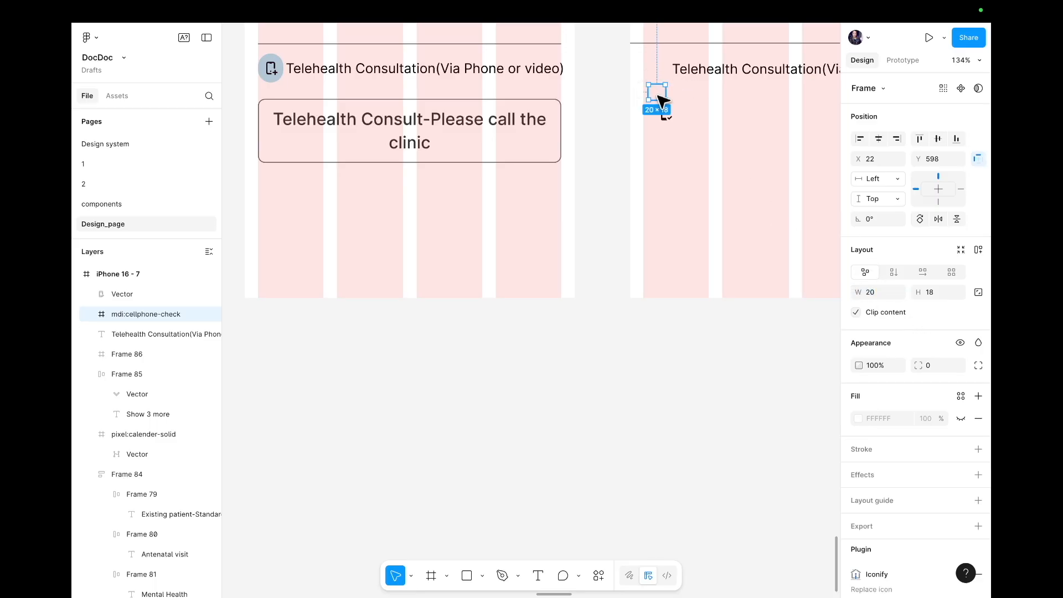
- Fill the empty icon frame with the light blue ABDEF0 sampled from the reference icon's circle
key(i)
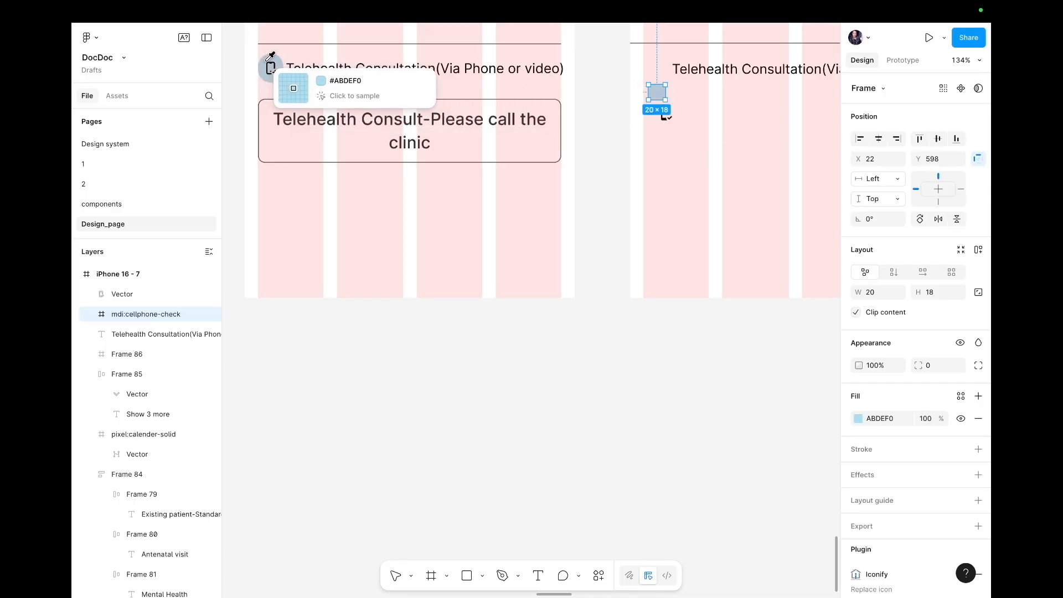
click(266, 56)
click(681, 184)
click(660, 93)
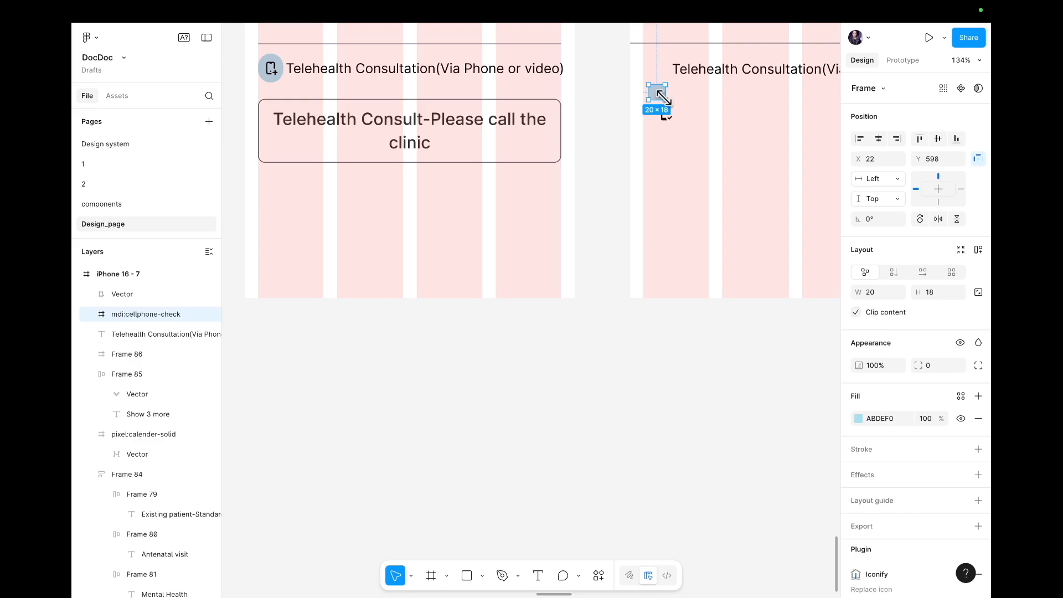
- Resize the blue icon frame to 23 × 26, move it to X 63, Y 598 and give it a corner radius of 9
drag(664, 99, 672, 106)
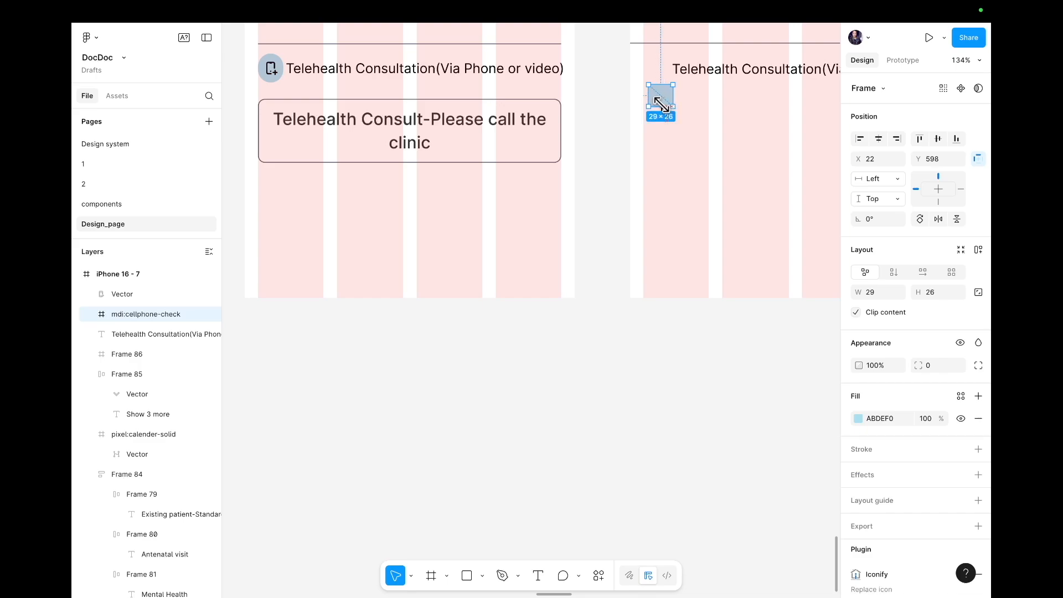
drag(672, 99, 667, 99)
drag(664, 100, 698, 100)
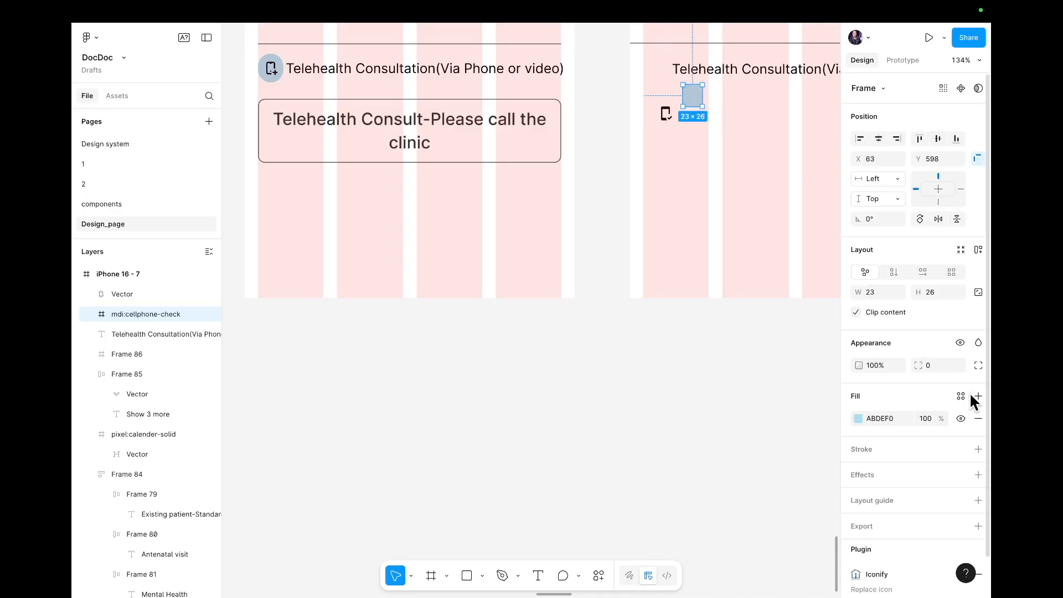
key(Up)
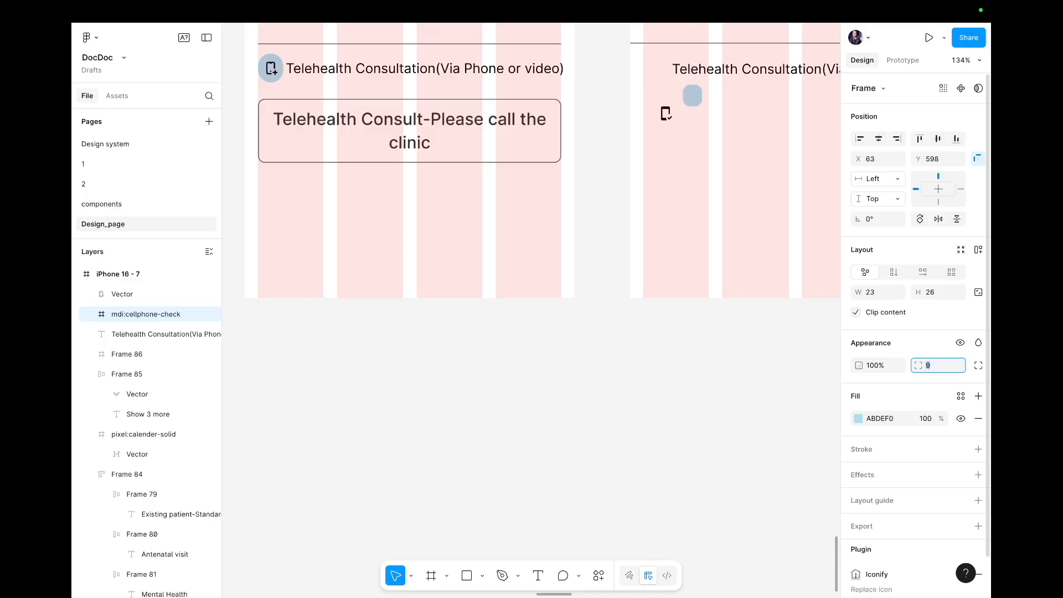
click(735, 356)
- Move the phone vector back into the rounded blue frame and centre it vertically and horizontally
click(665, 113)
drag(668, 114, 693, 99)
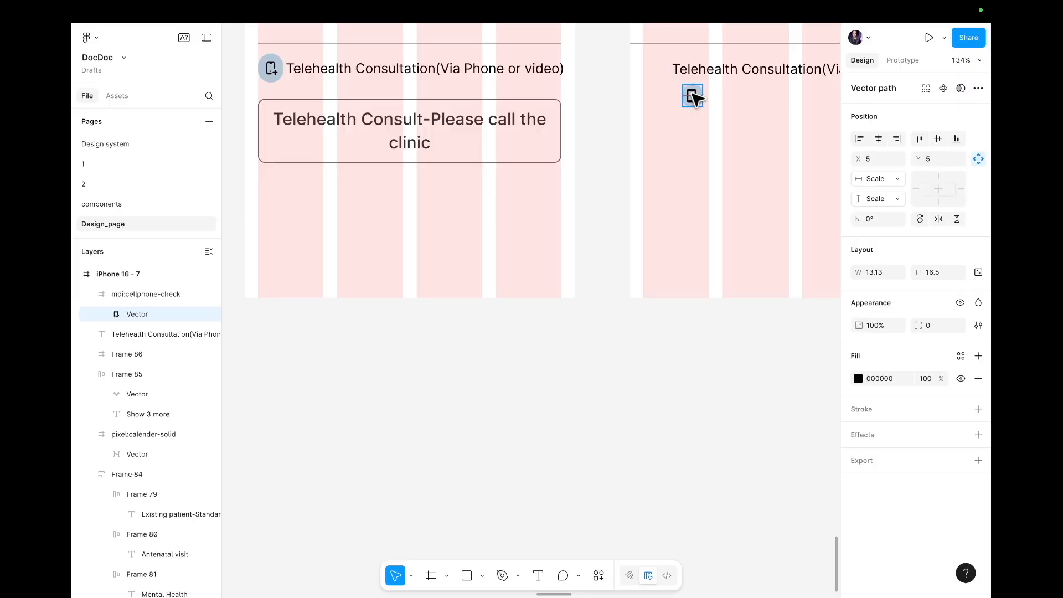
click(714, 114)
click(692, 98)
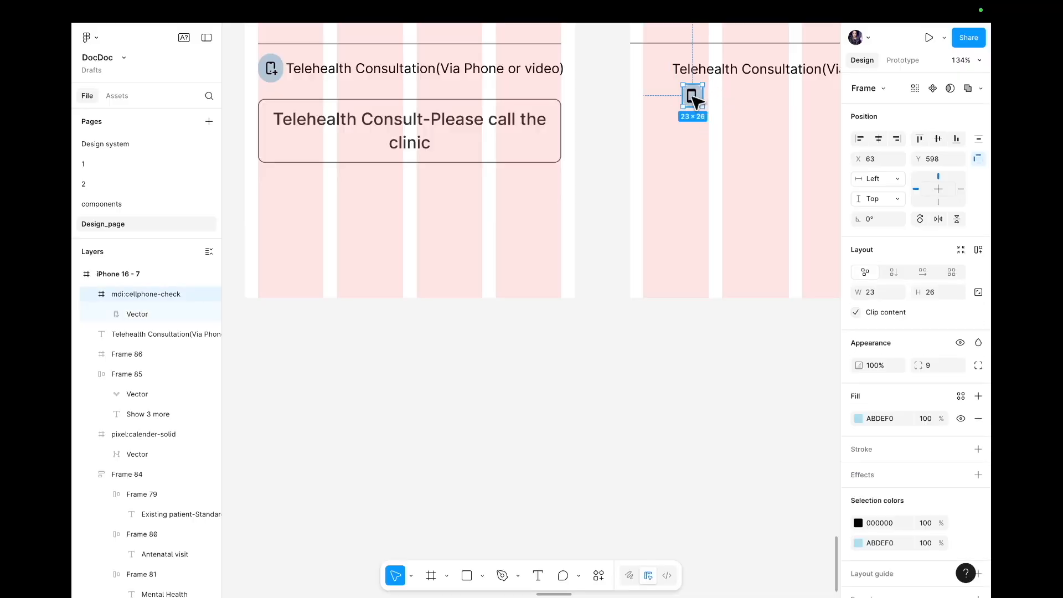
double_click(691, 97)
click(937, 138)
click(875, 136)
click(709, 141)
- Move the finished phone icon in front of the telehealth label, to X 27, Y 565
mouse_move(703, 97)
mouse_down()
mouse_move(675, 97)
mouse_move(691, 109)
mouse_up()
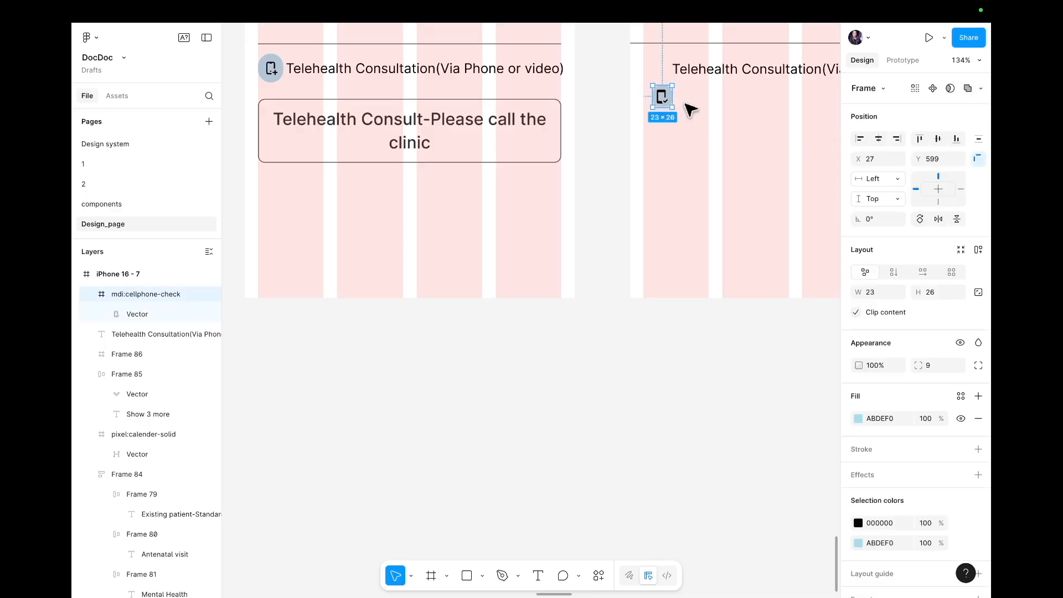
click(707, 125)
scroll(707, 129, down, 5)
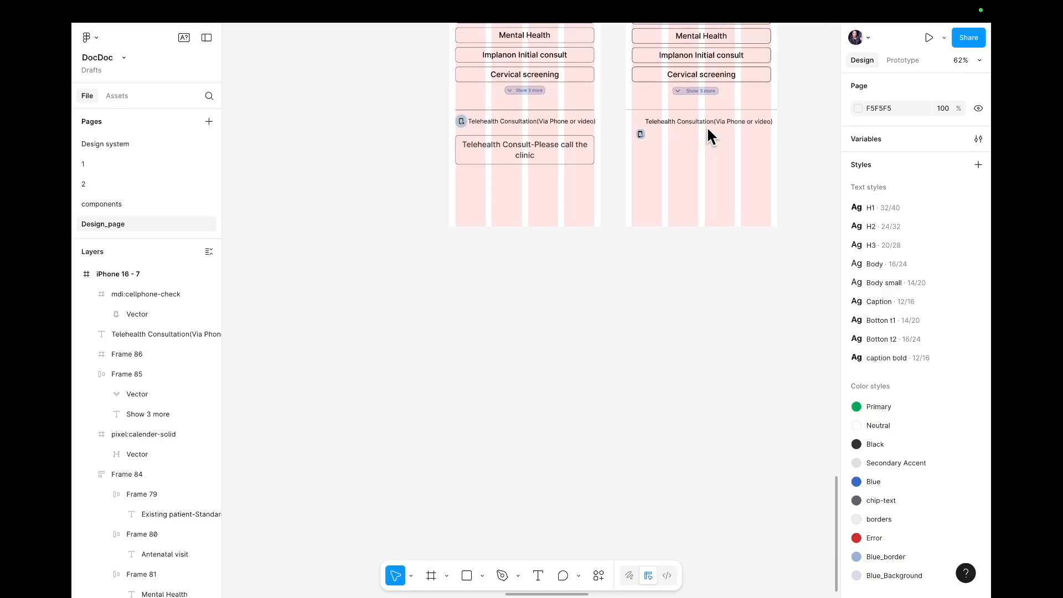
scroll(707, 127, right, 1)
scroll(708, 127, up, 1)
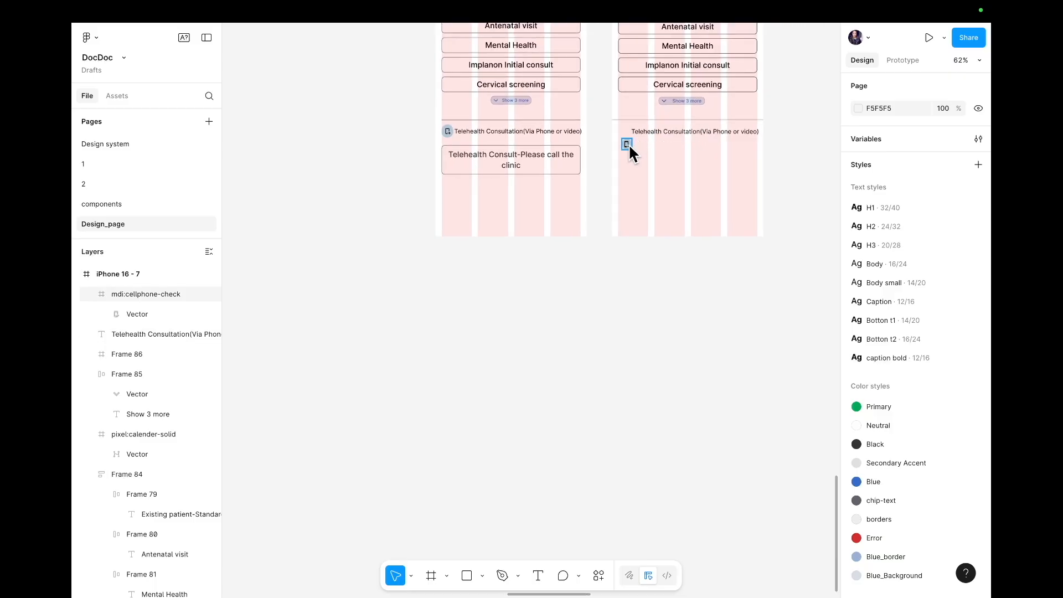
drag(623, 141, 622, 128)
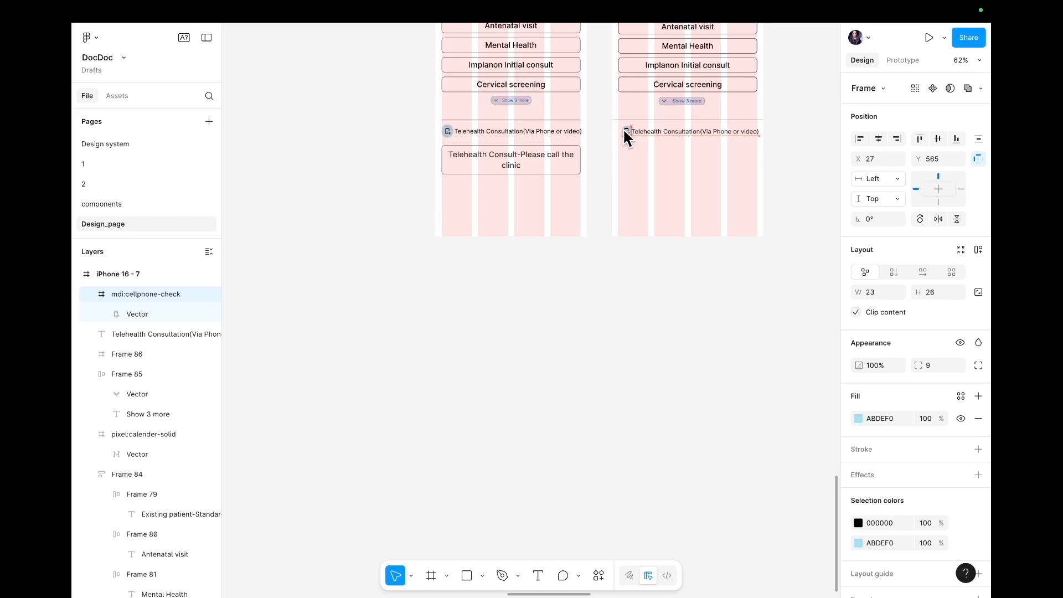
click(636, 156)
- Shift the phone icon and telehealth label inward to fit the column margins, with the label at X 45, Y 566
scroll(640, 161, up, 5)
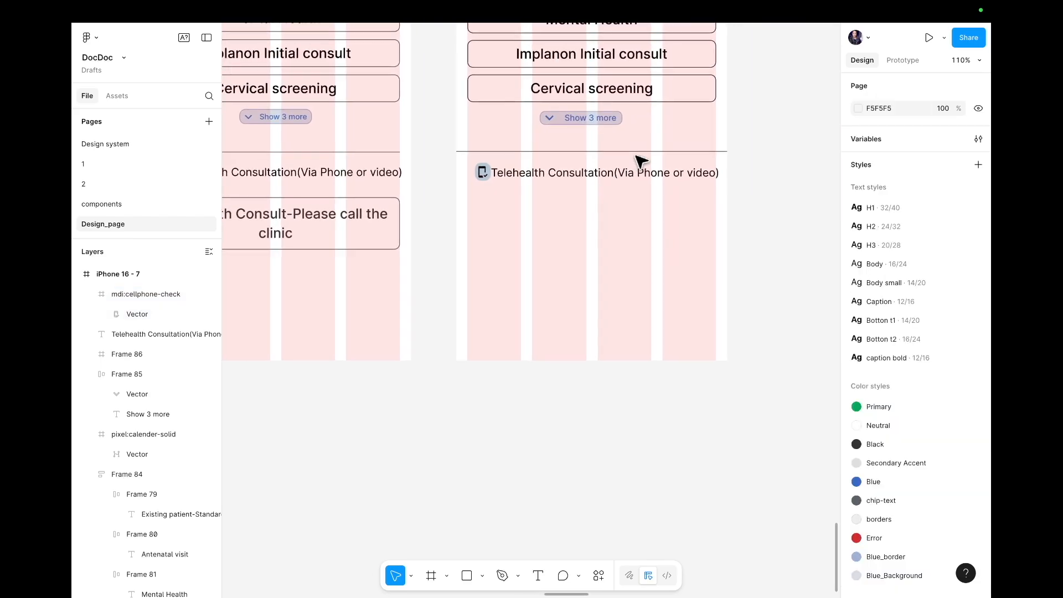
click(482, 173)
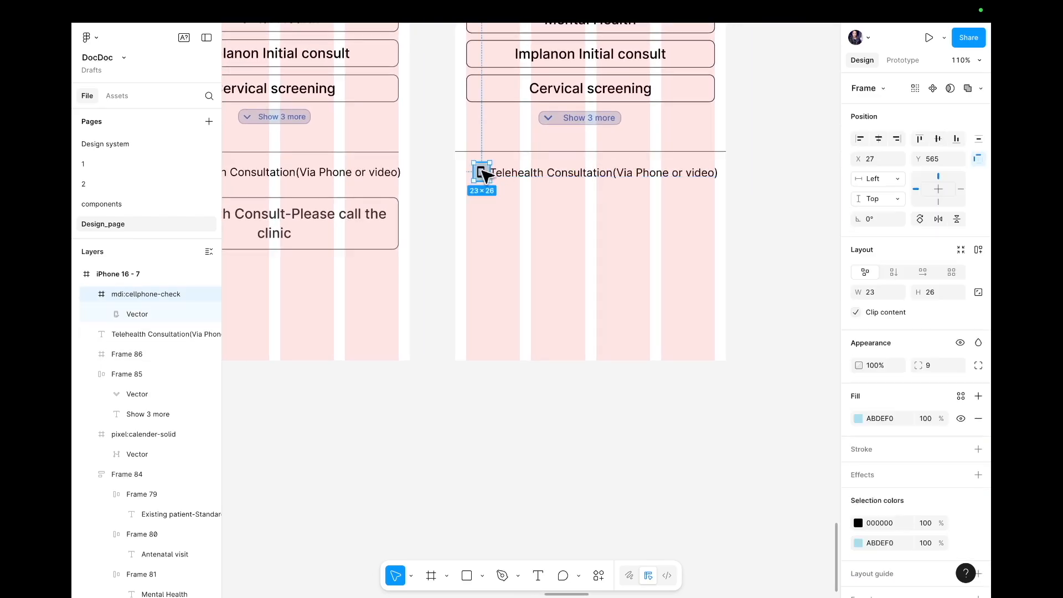
drag(481, 168, 484, 173)
double_click(545, 178)
key(Escape)
click(608, 227)
click(582, 177)
drag(580, 178, 578, 177)
click(577, 202)
- Combine the telehealth label and phone icon into one auto layout frame
click(567, 176)
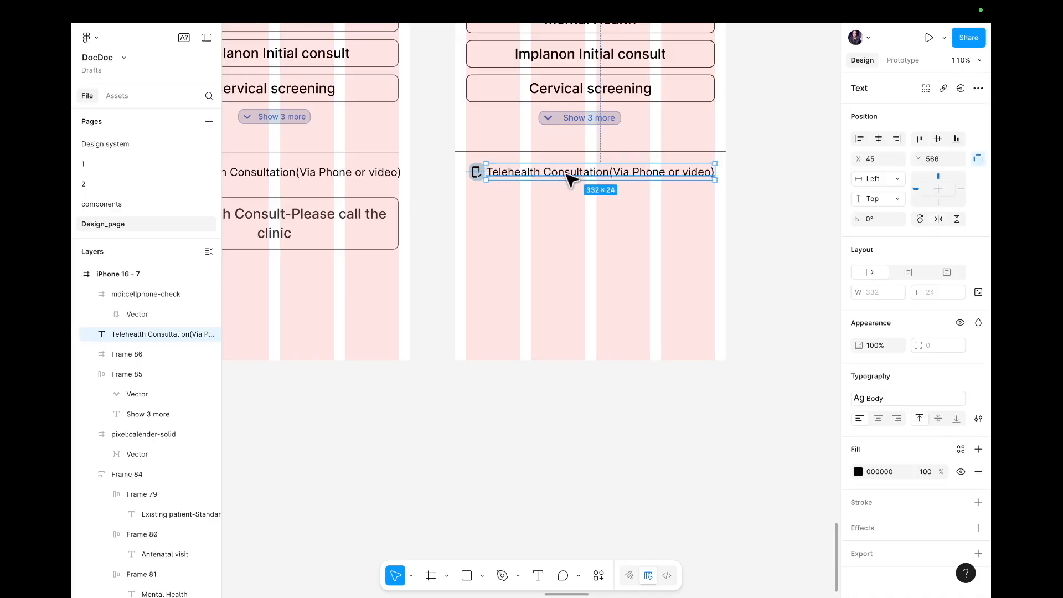
shift+click(476, 173)
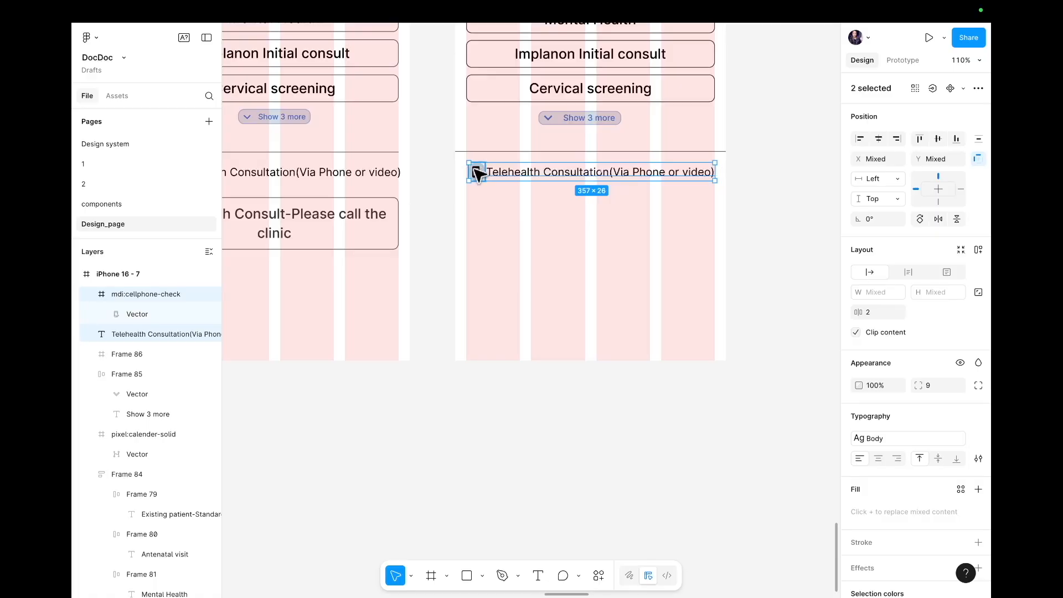
key(shift+a)
click(548, 227)
scroll(548, 227, down, 5)
scroll(548, 227, down, 2)
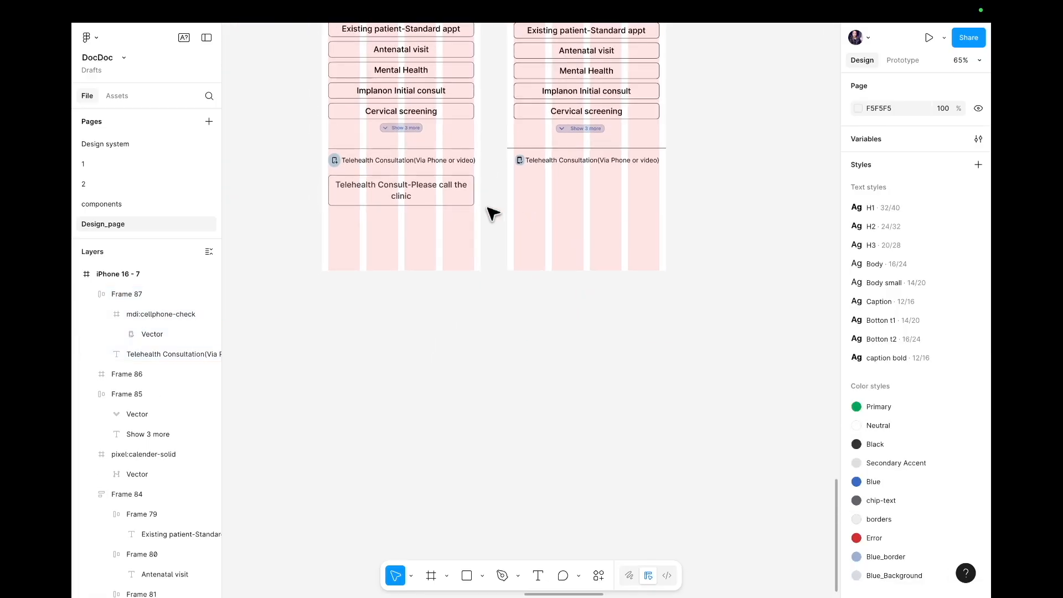
- Copy "Telehealth Consult-Please call the clinic" from the Page7 reference into a new text under iPhone 16 - 7's telehealth row, at X 25, Y 637
key(t)
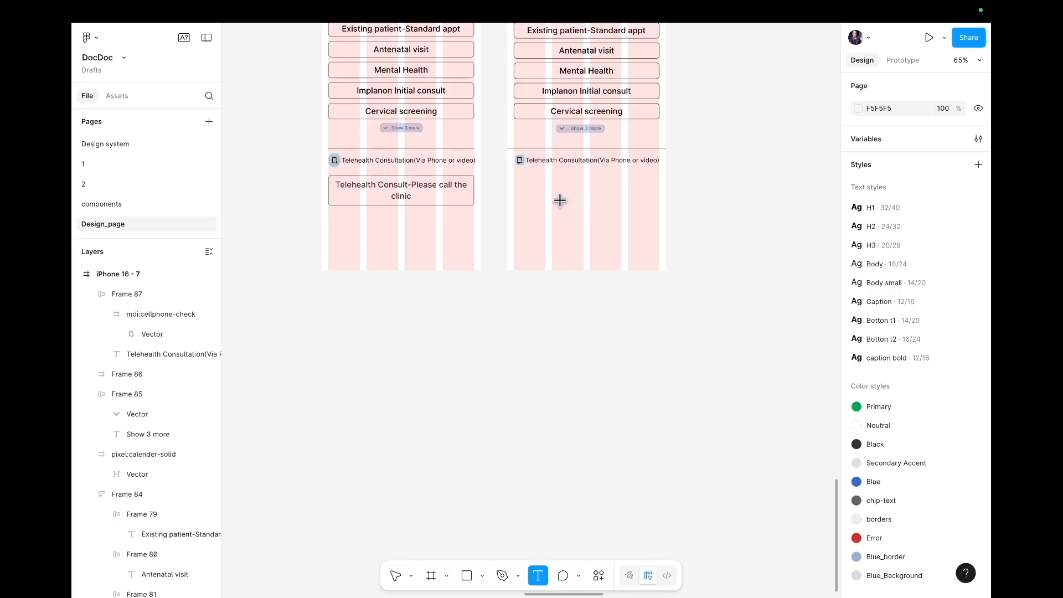
click(541, 188)
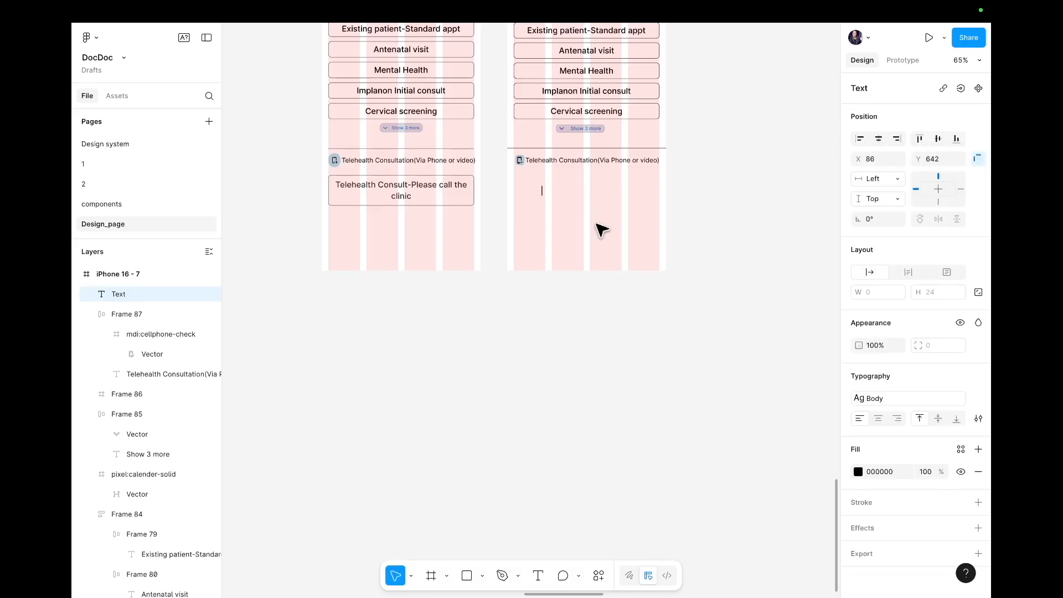
double_click(399, 185)
key(Escape)
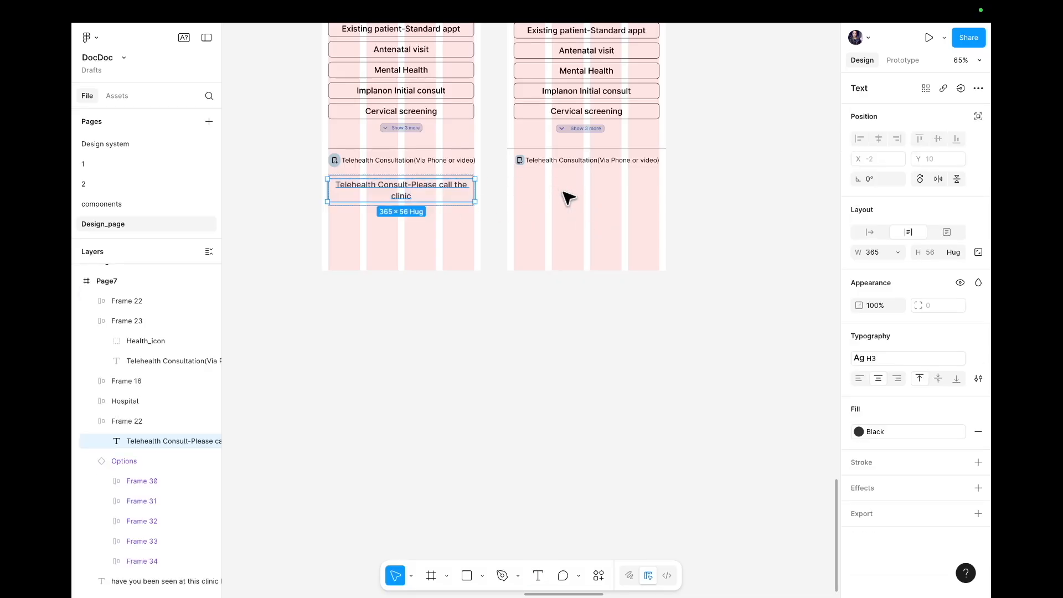
key(Return)
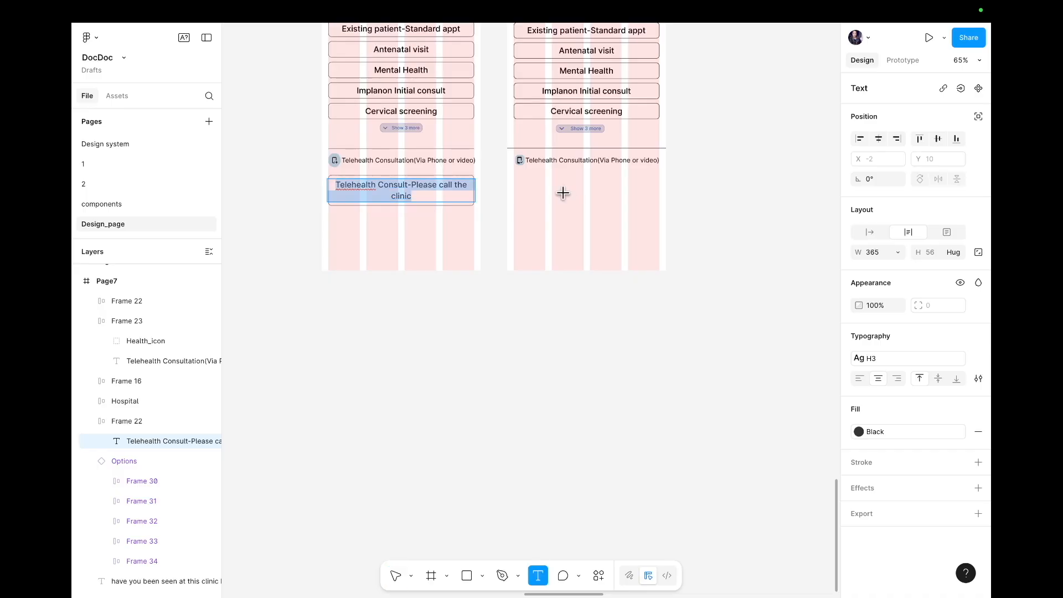
text(y)
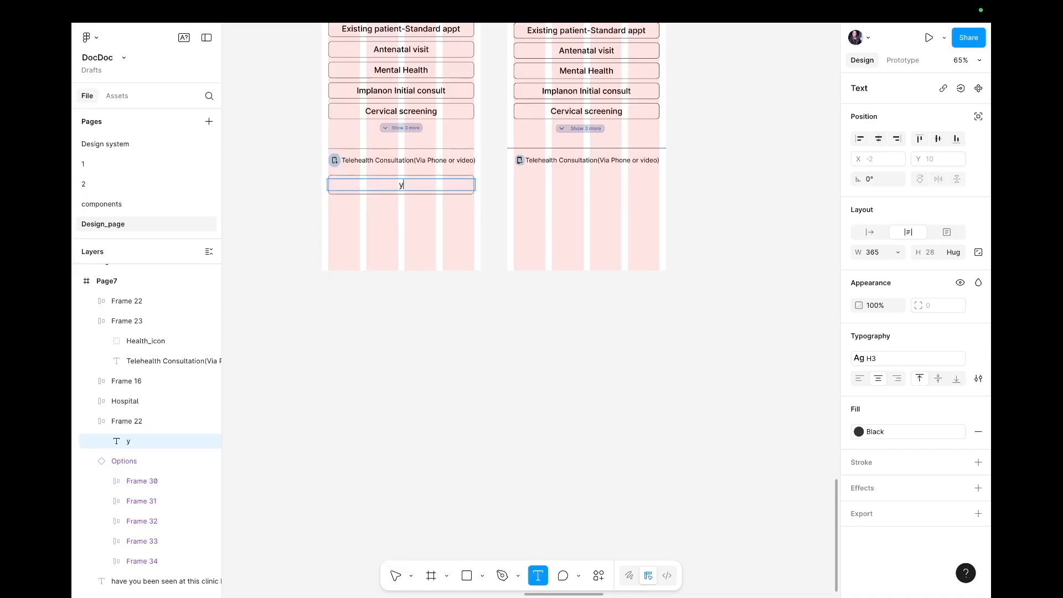
key(ctrl+z)
key(ctrl+c)
click(529, 188)
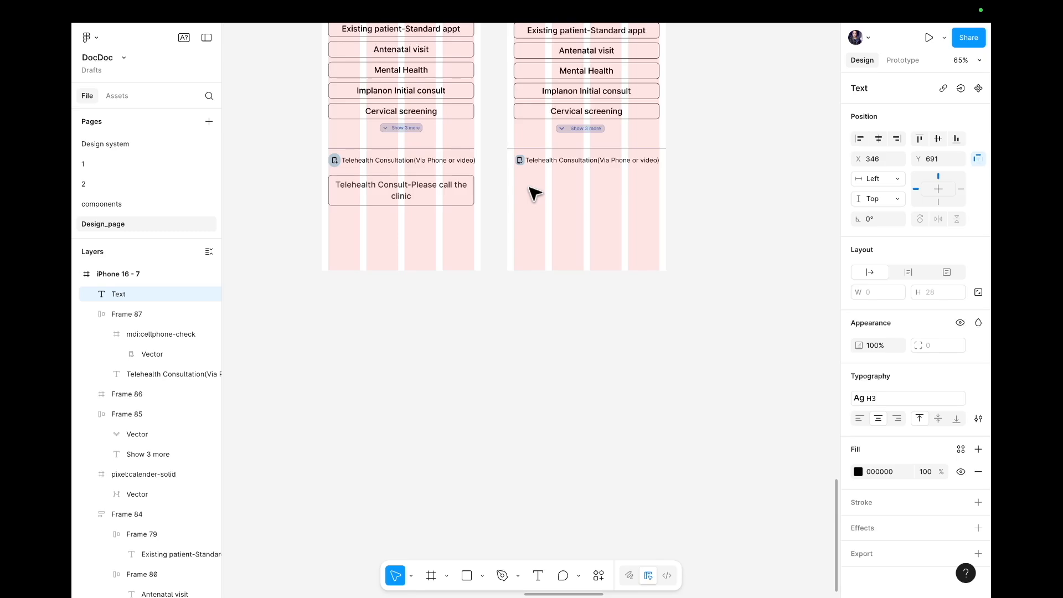
key(ctrl+v)
drag(599, 218, 554, 200)
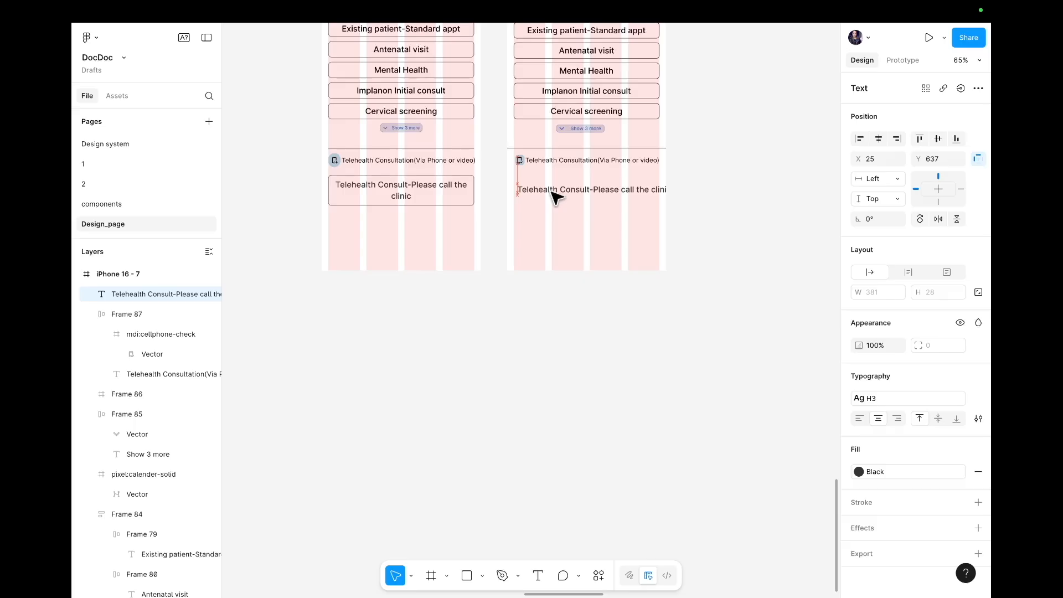
- Break the pasted telehealth text onto two lines before "clinic" and move it to X 25, Y 629
double_click(647, 190)
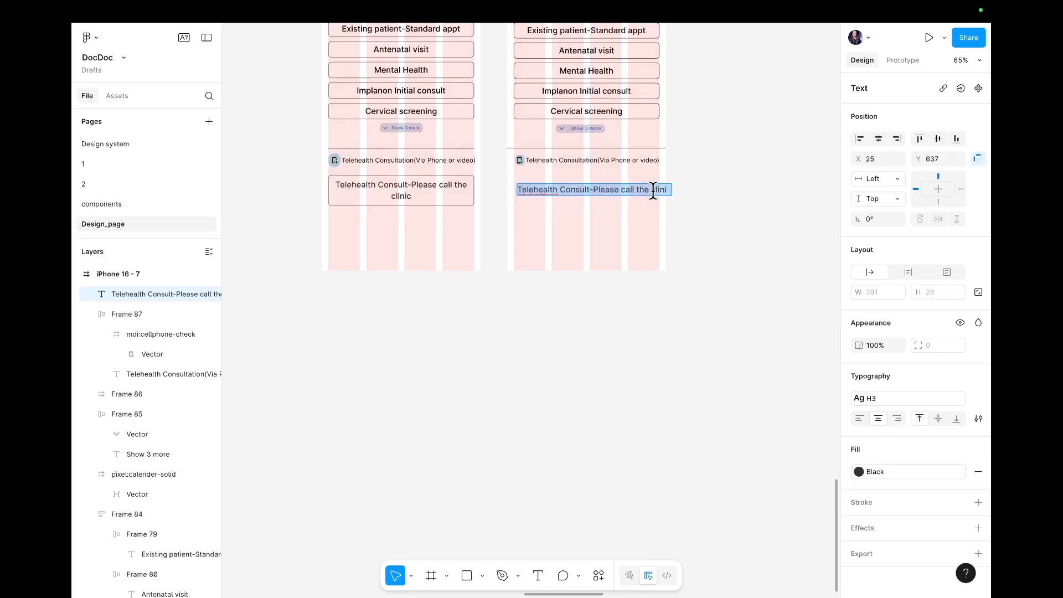
click(649, 189)
key(Return)
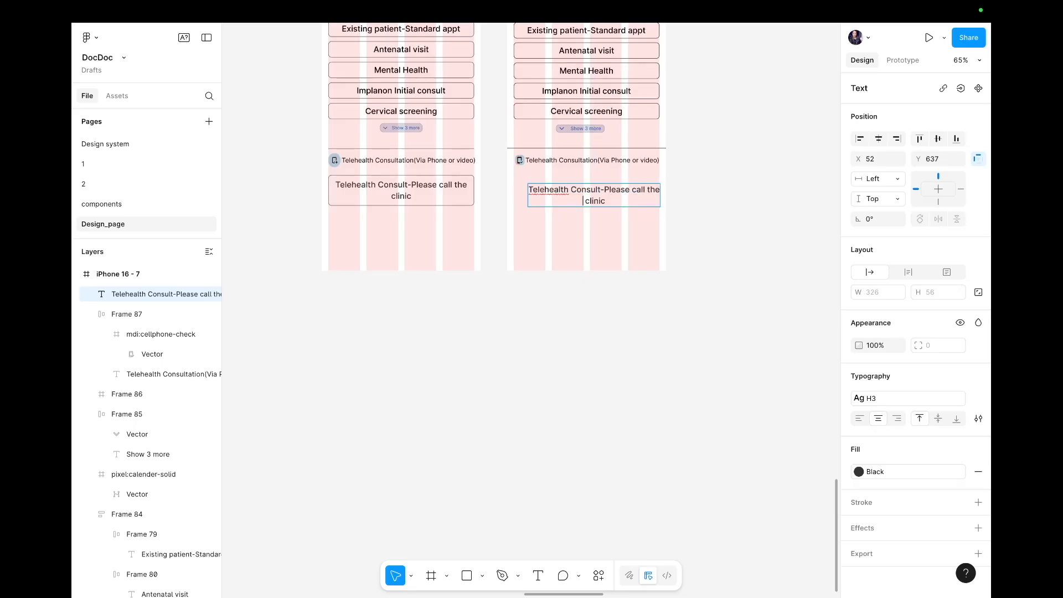
key(Escape)
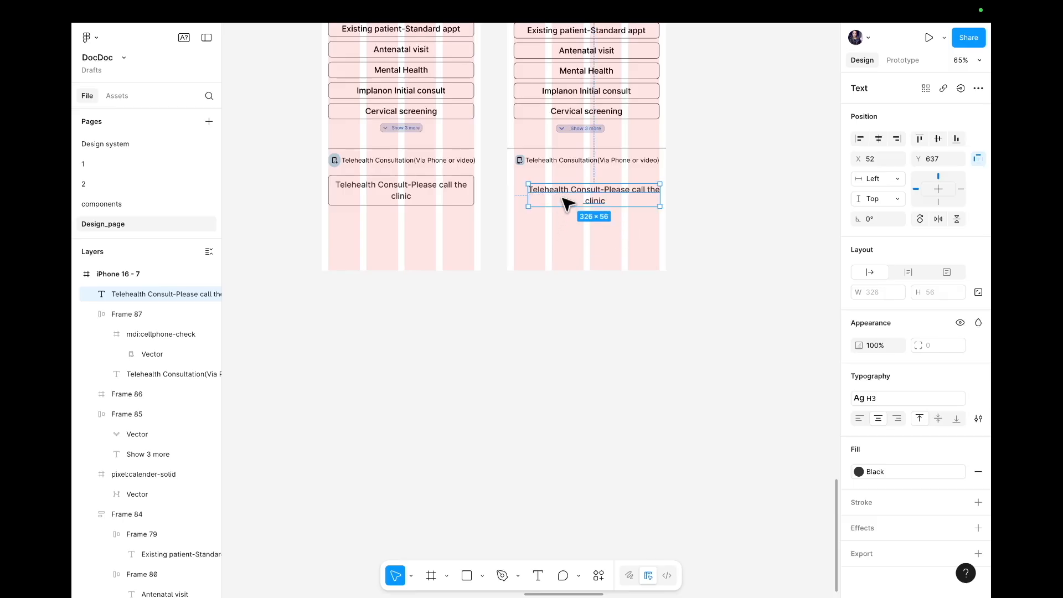
drag(570, 204, 556, 204)
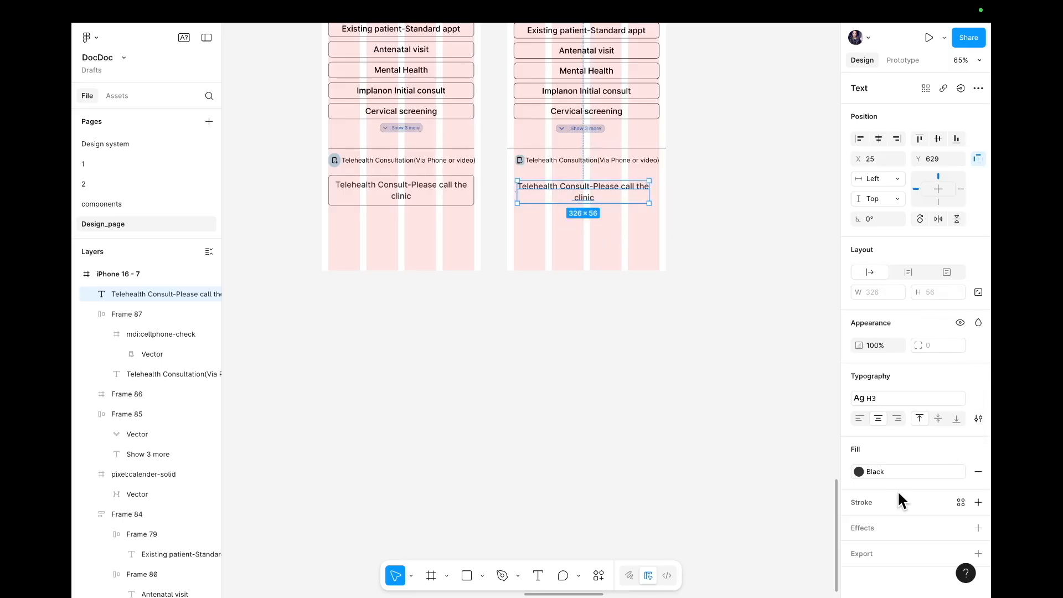
click(975, 502)
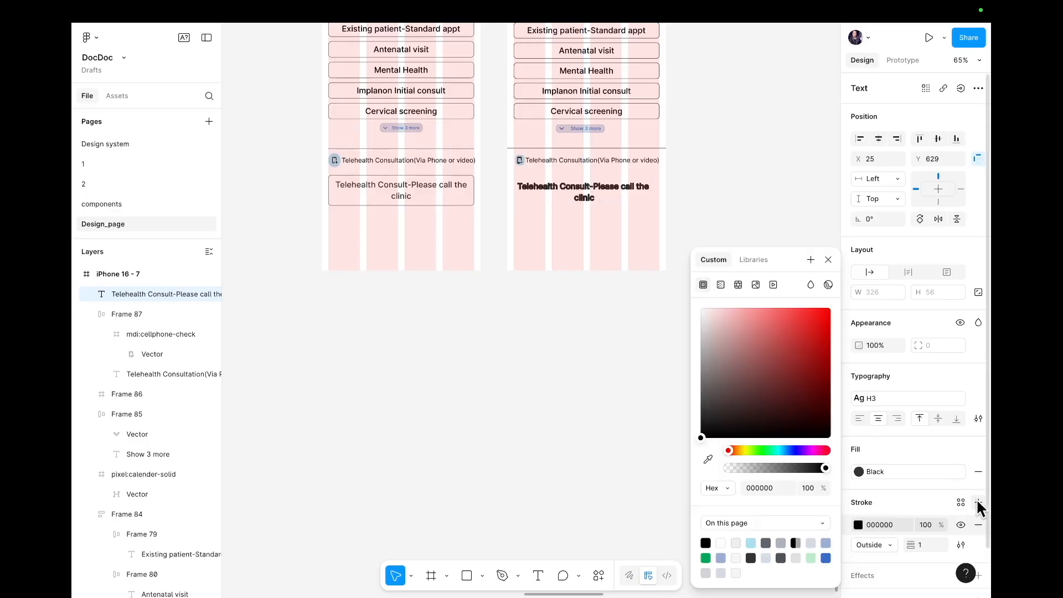
key(super+z)
click(553, 265)
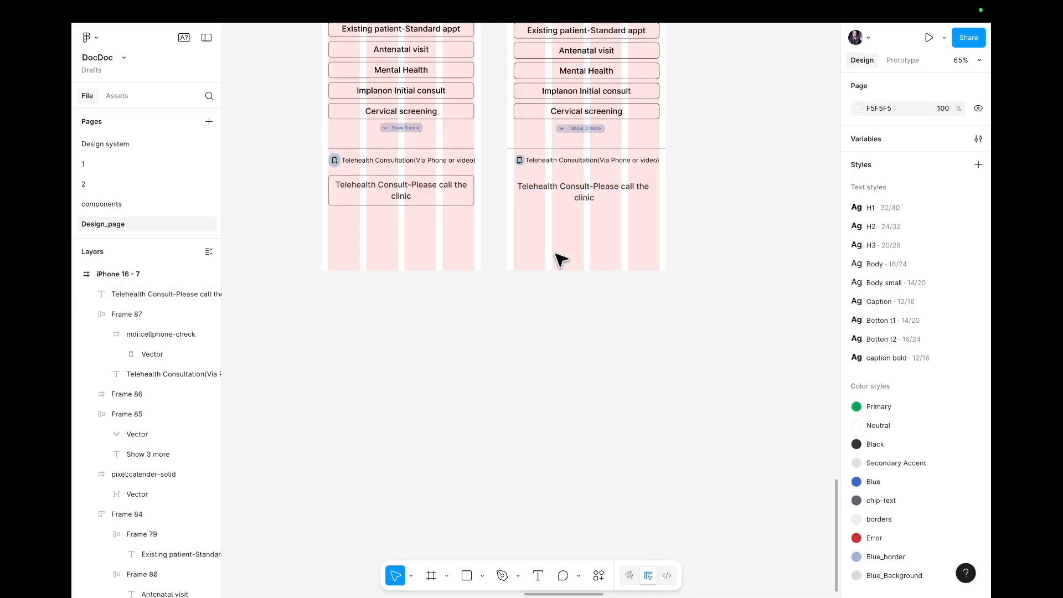
- Wrap the two-line telehealth text in an auto layout frame and add a 1-wide inside stroke around it
click(549, 191)
key(shift+a)
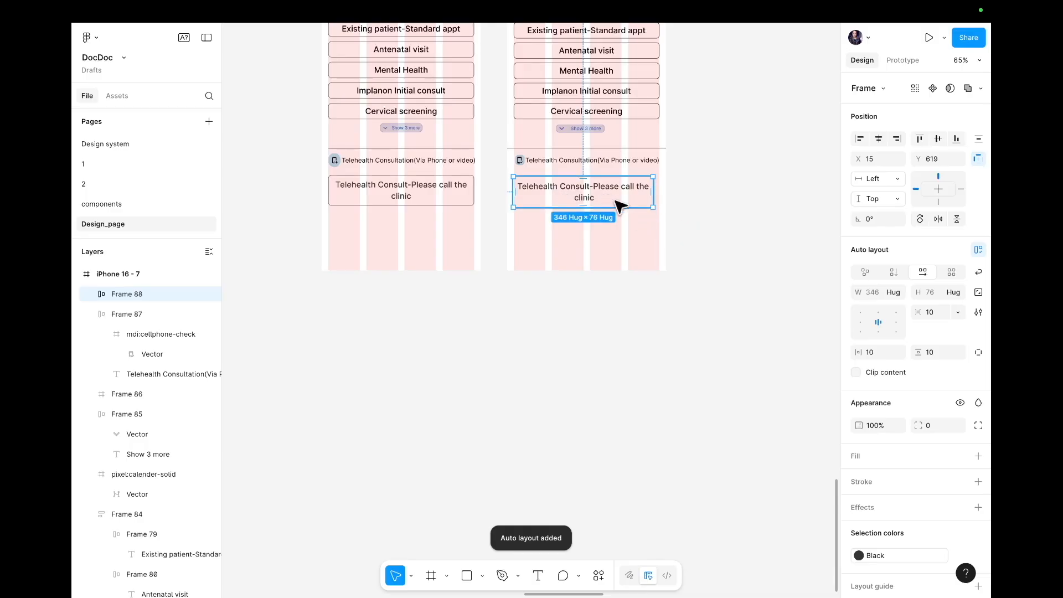
click(978, 482)
click(552, 318)
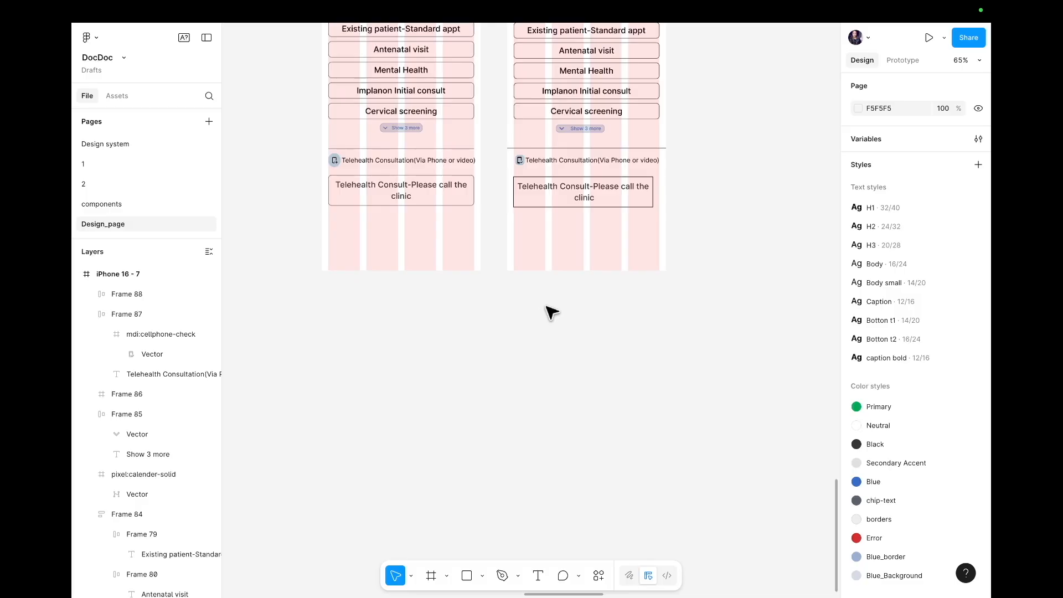
- Set the outlined telehealth frame's corner radius to 8 and its stroke to the chip-text color style
click(635, 200)
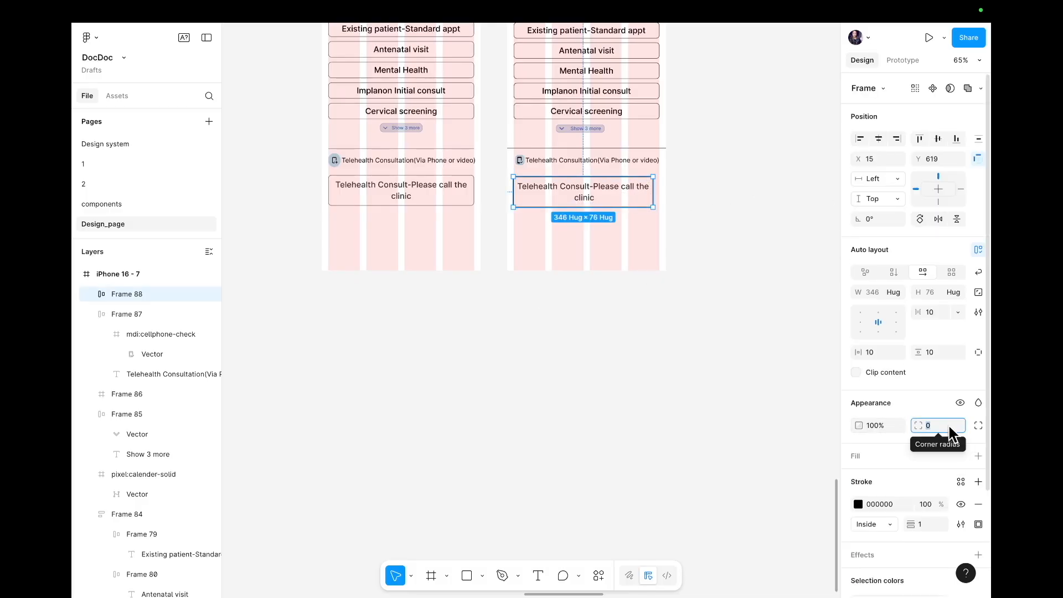
text(8)
key(Return)
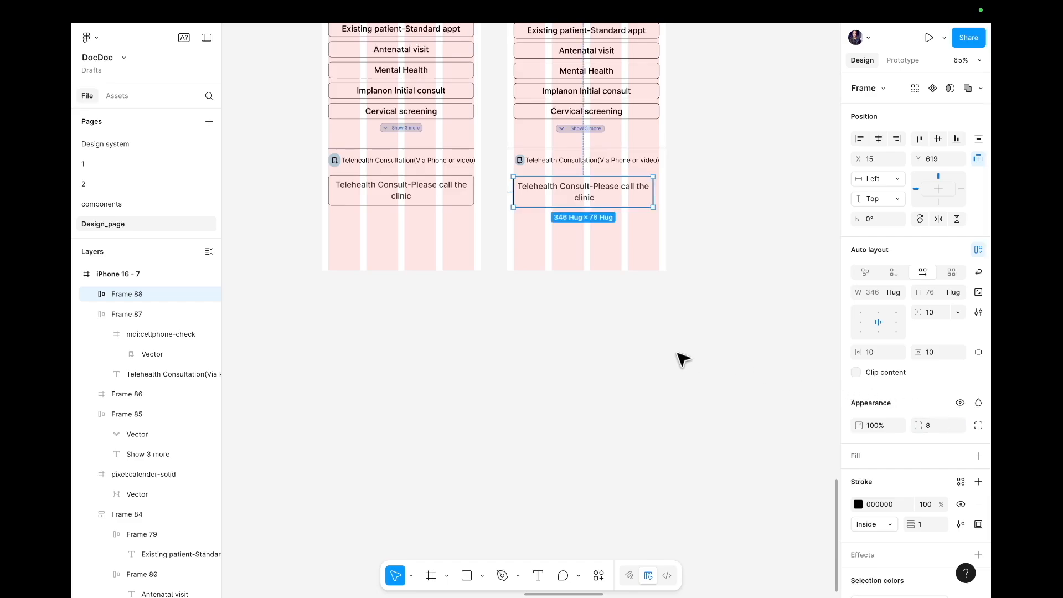
click(857, 503)
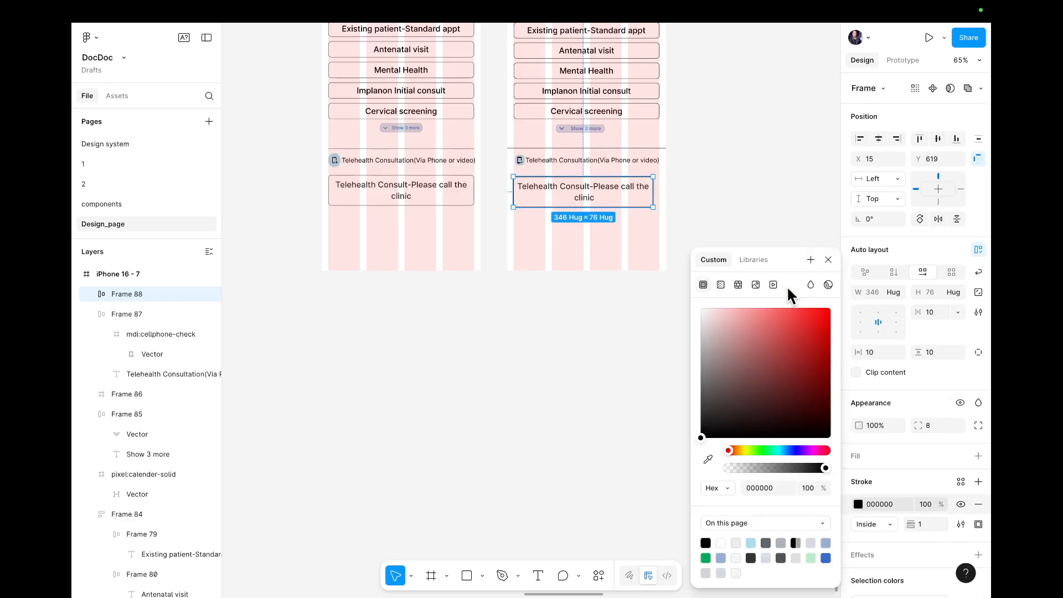
click(754, 259)
click(742, 437)
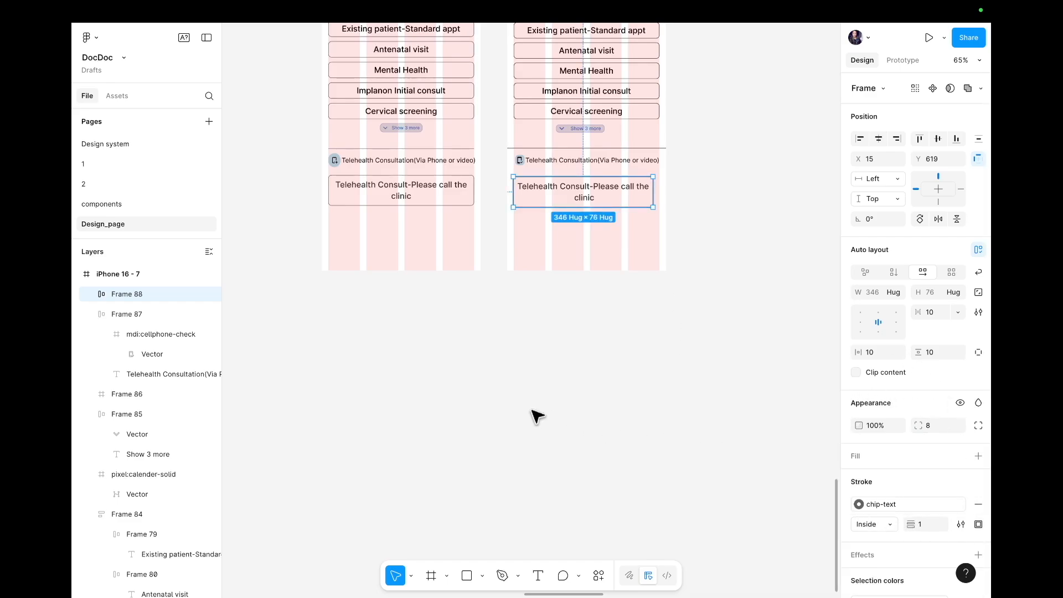
click(524, 414)
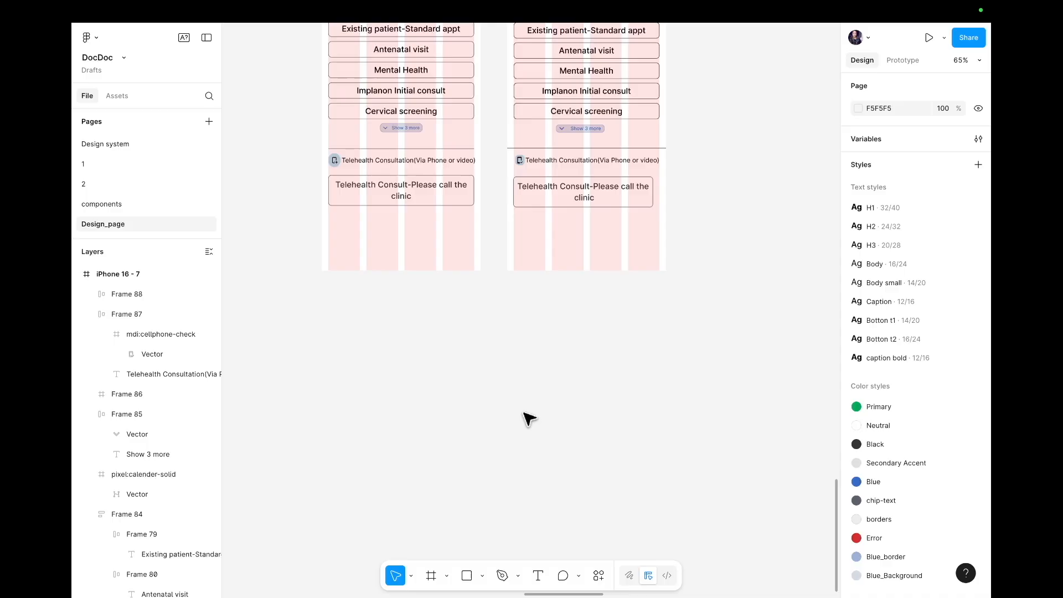
click(605, 201)
double_click(578, 192)
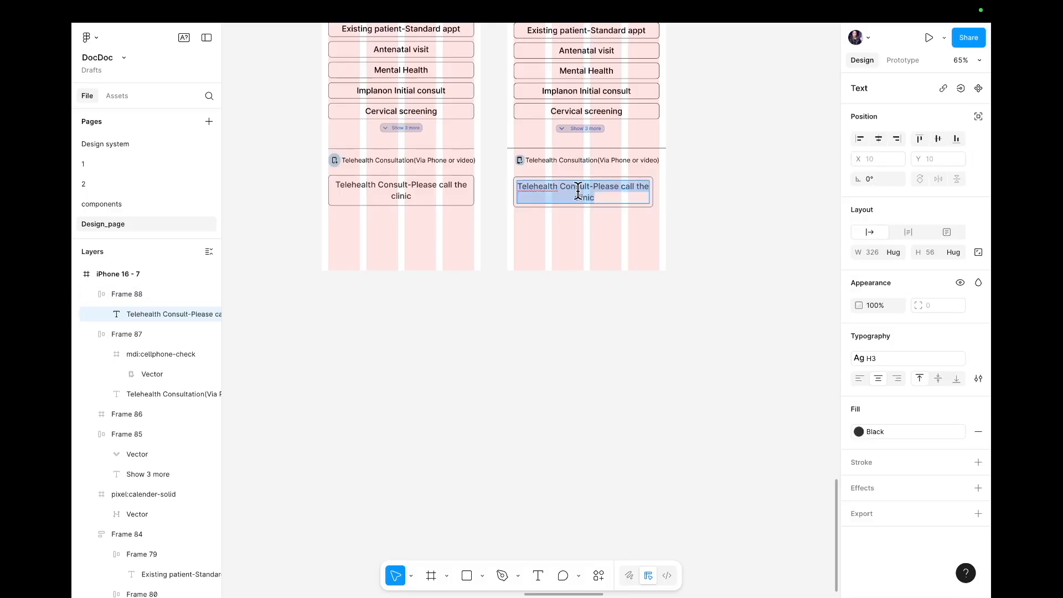
key(Escape)
click(571, 269)
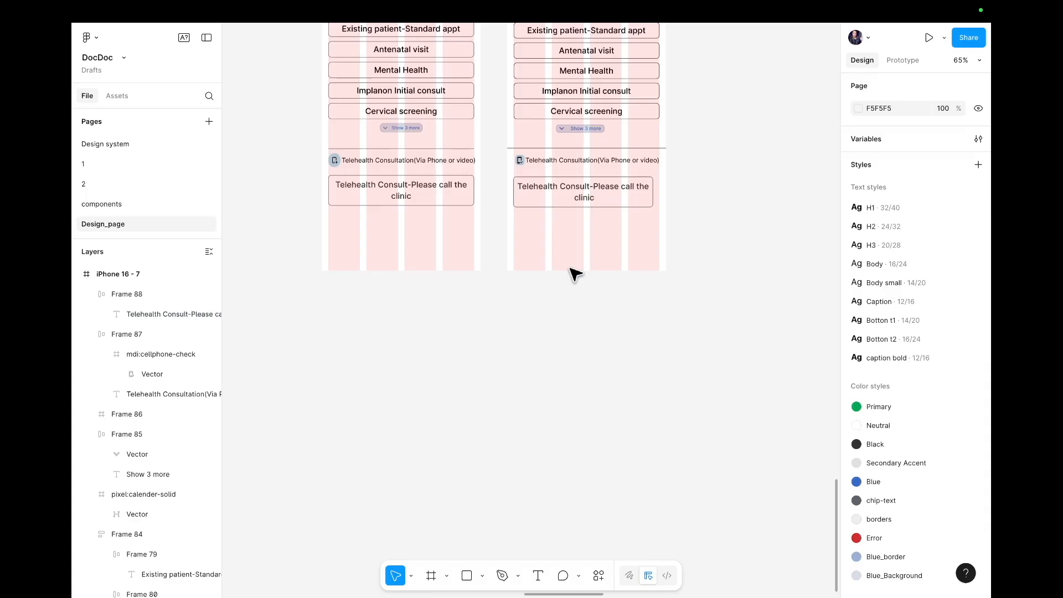
- Move the outlined telehealth frame to Y 621 and stretch both its sides to the outer edges of the layout columns
scroll(574, 272, up, 1)
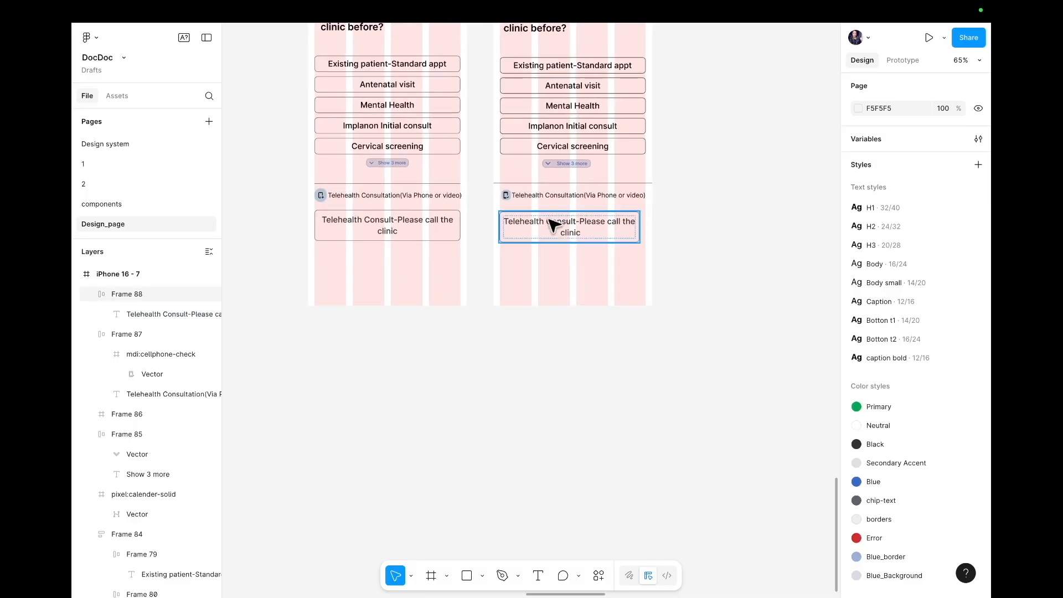
drag(558, 234, 563, 238)
scroll(647, 234, up, 5)
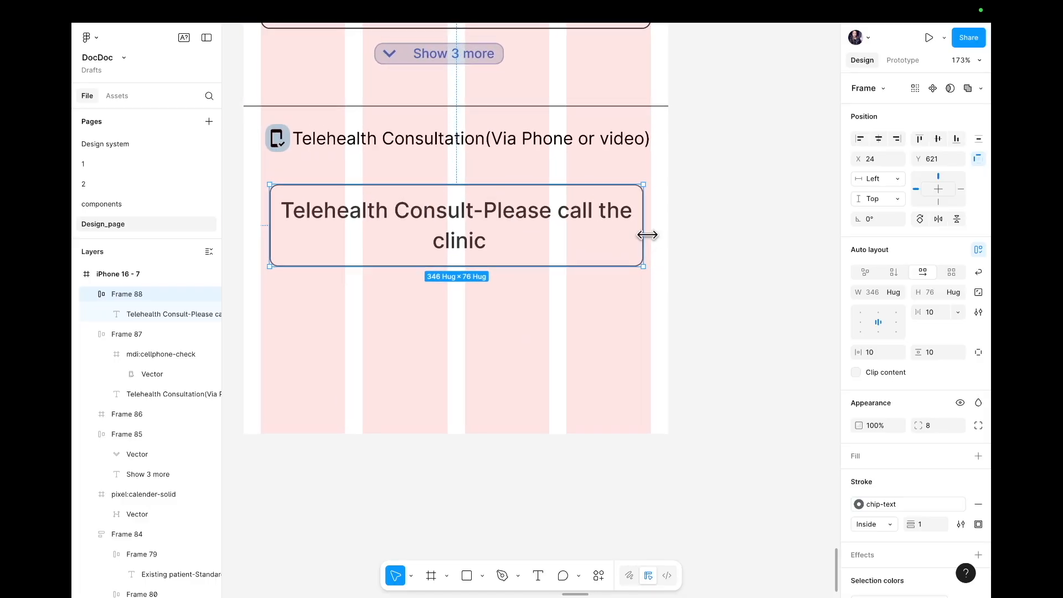
mouse_move(644, 233)
mouse_down()
mouse_move(634, 219)
mouse_move(650, 227)
mouse_up()
key(Escape)
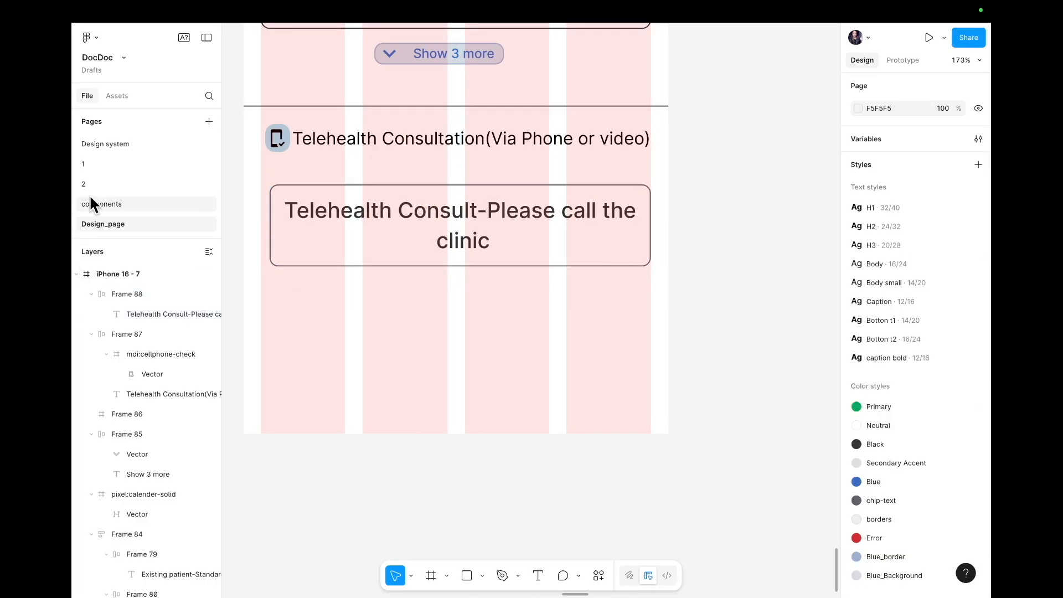
click(271, 224)
drag(268, 224, 260, 225)
click(326, 322)
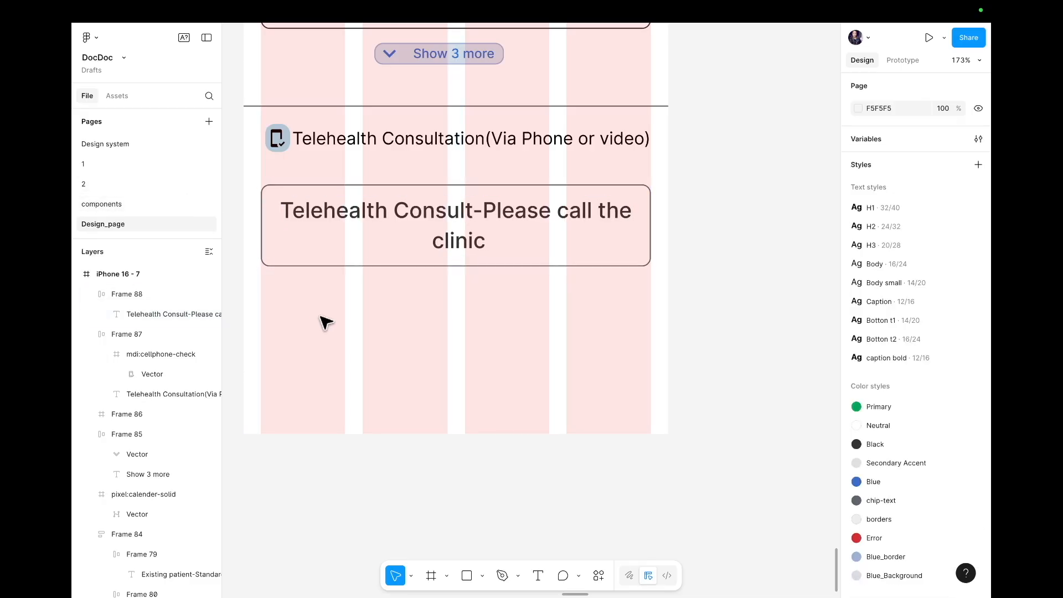
scroll(326, 322, down, 10)
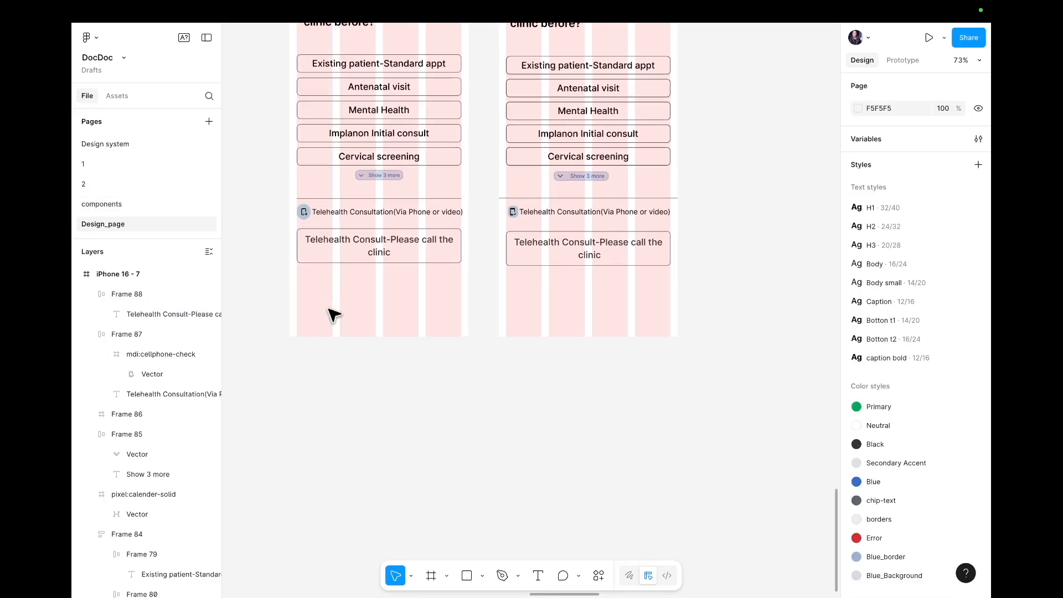
scroll(334, 314, up, 5)
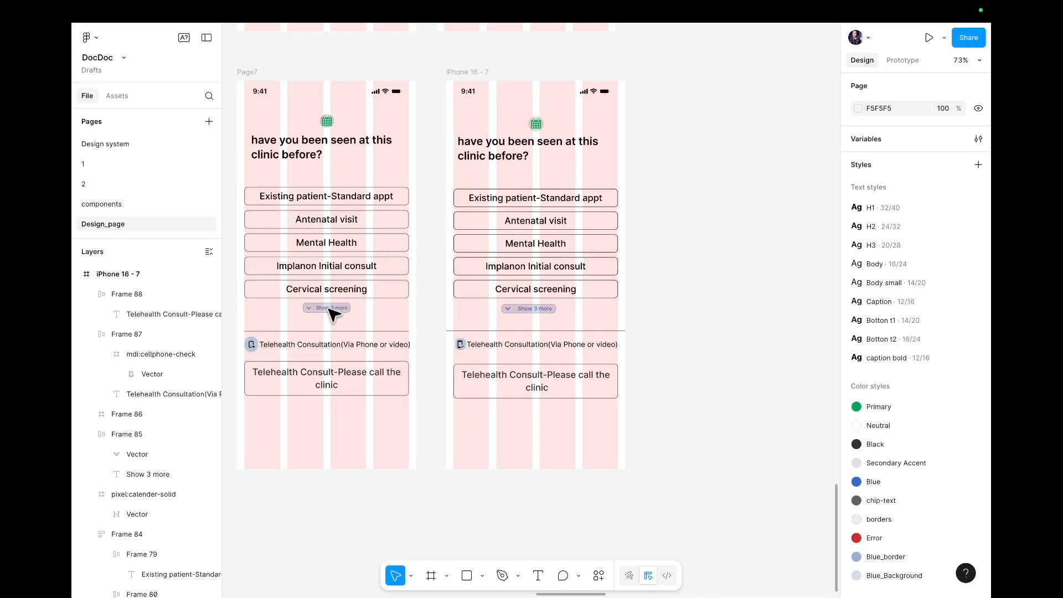